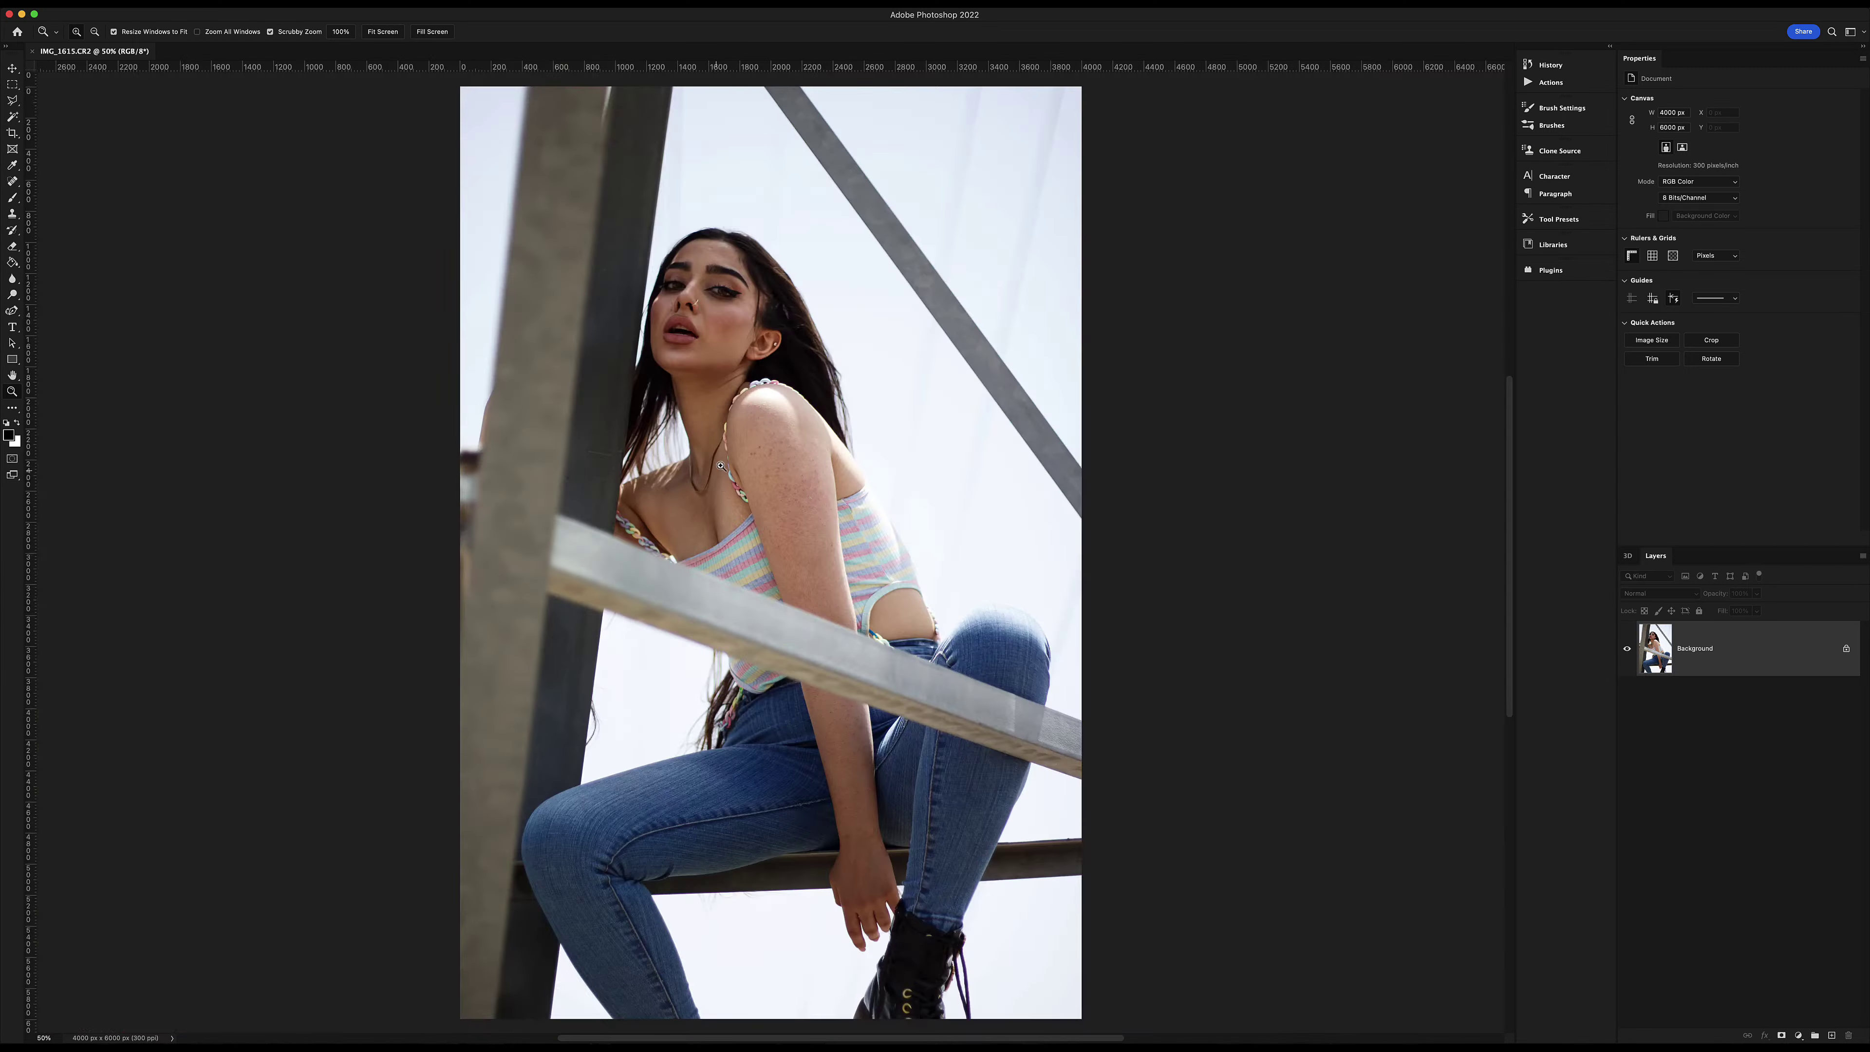
# Spot-heal the dark spot on the shoulder with the Content-Aware Spot Healing Brush.
pyautogui.scroll(4, 720, 468)
pyautogui.scroll(3, 720, 468)
pyautogui.scroll(2, 720, 469)
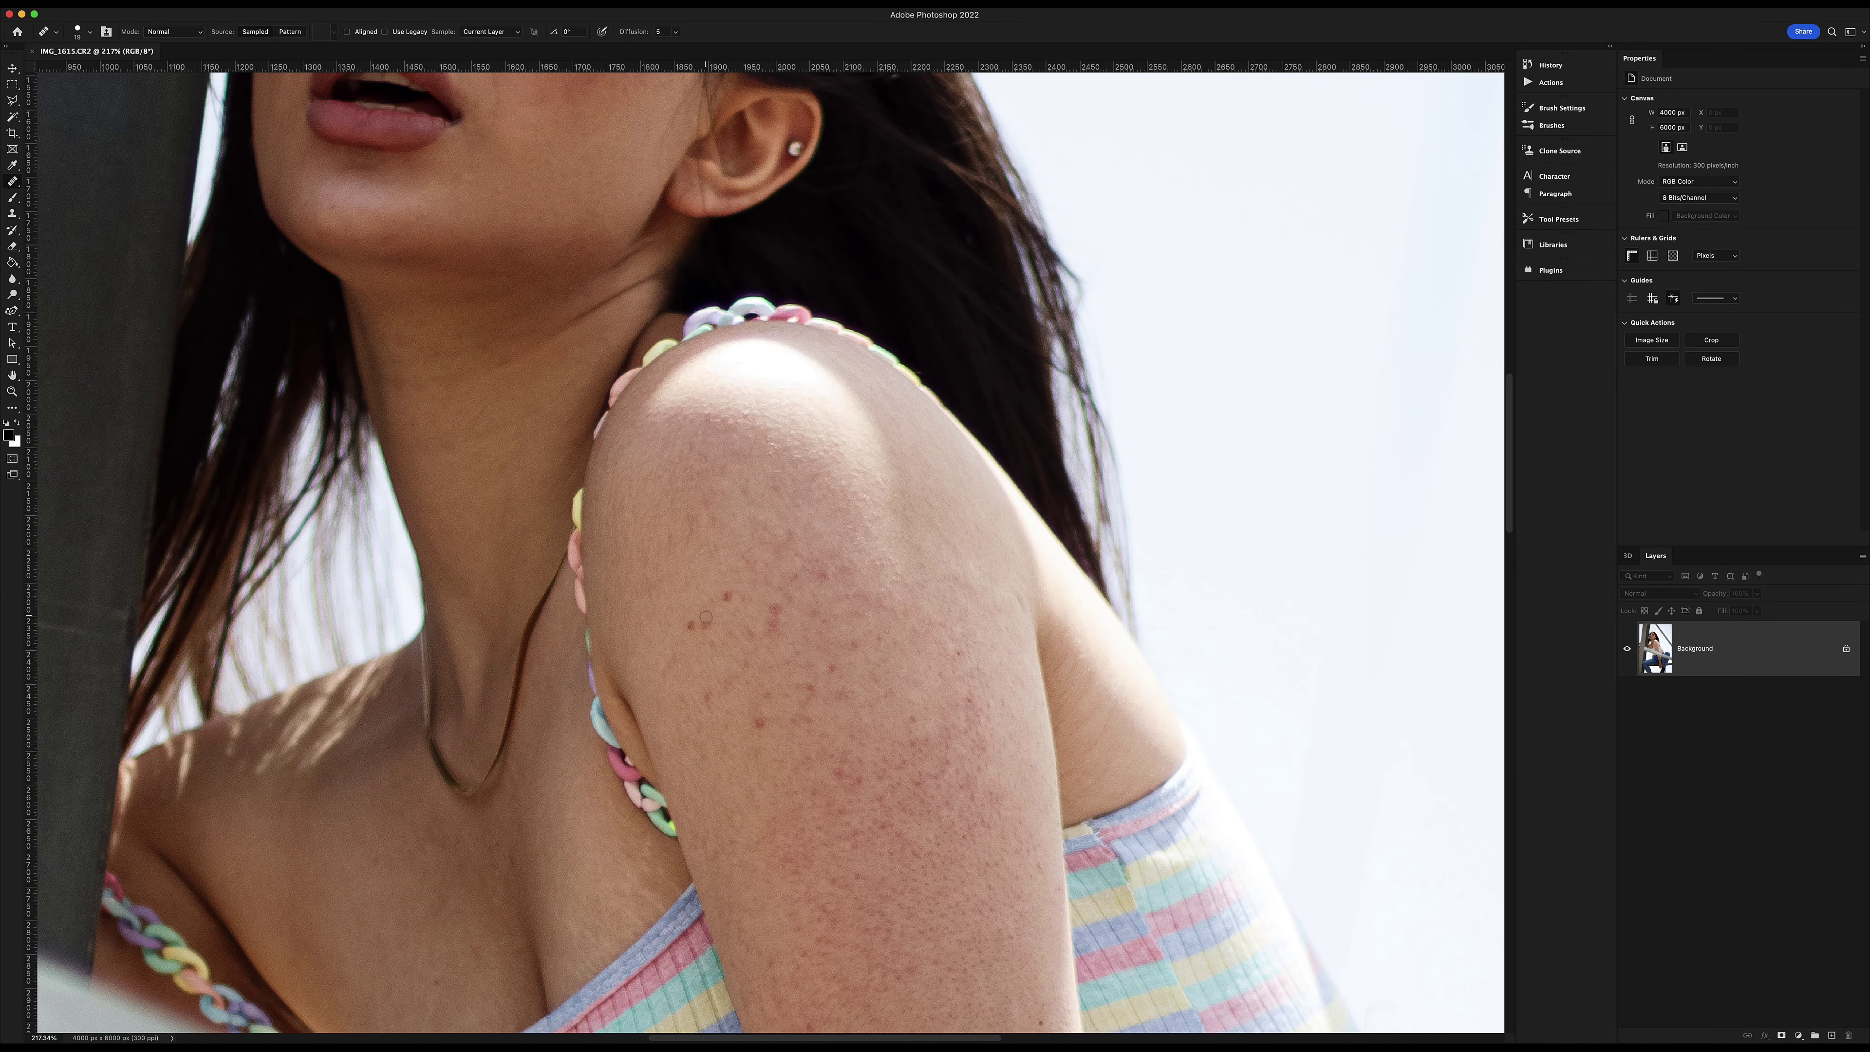
pyautogui.hotkey('shift', 'j')
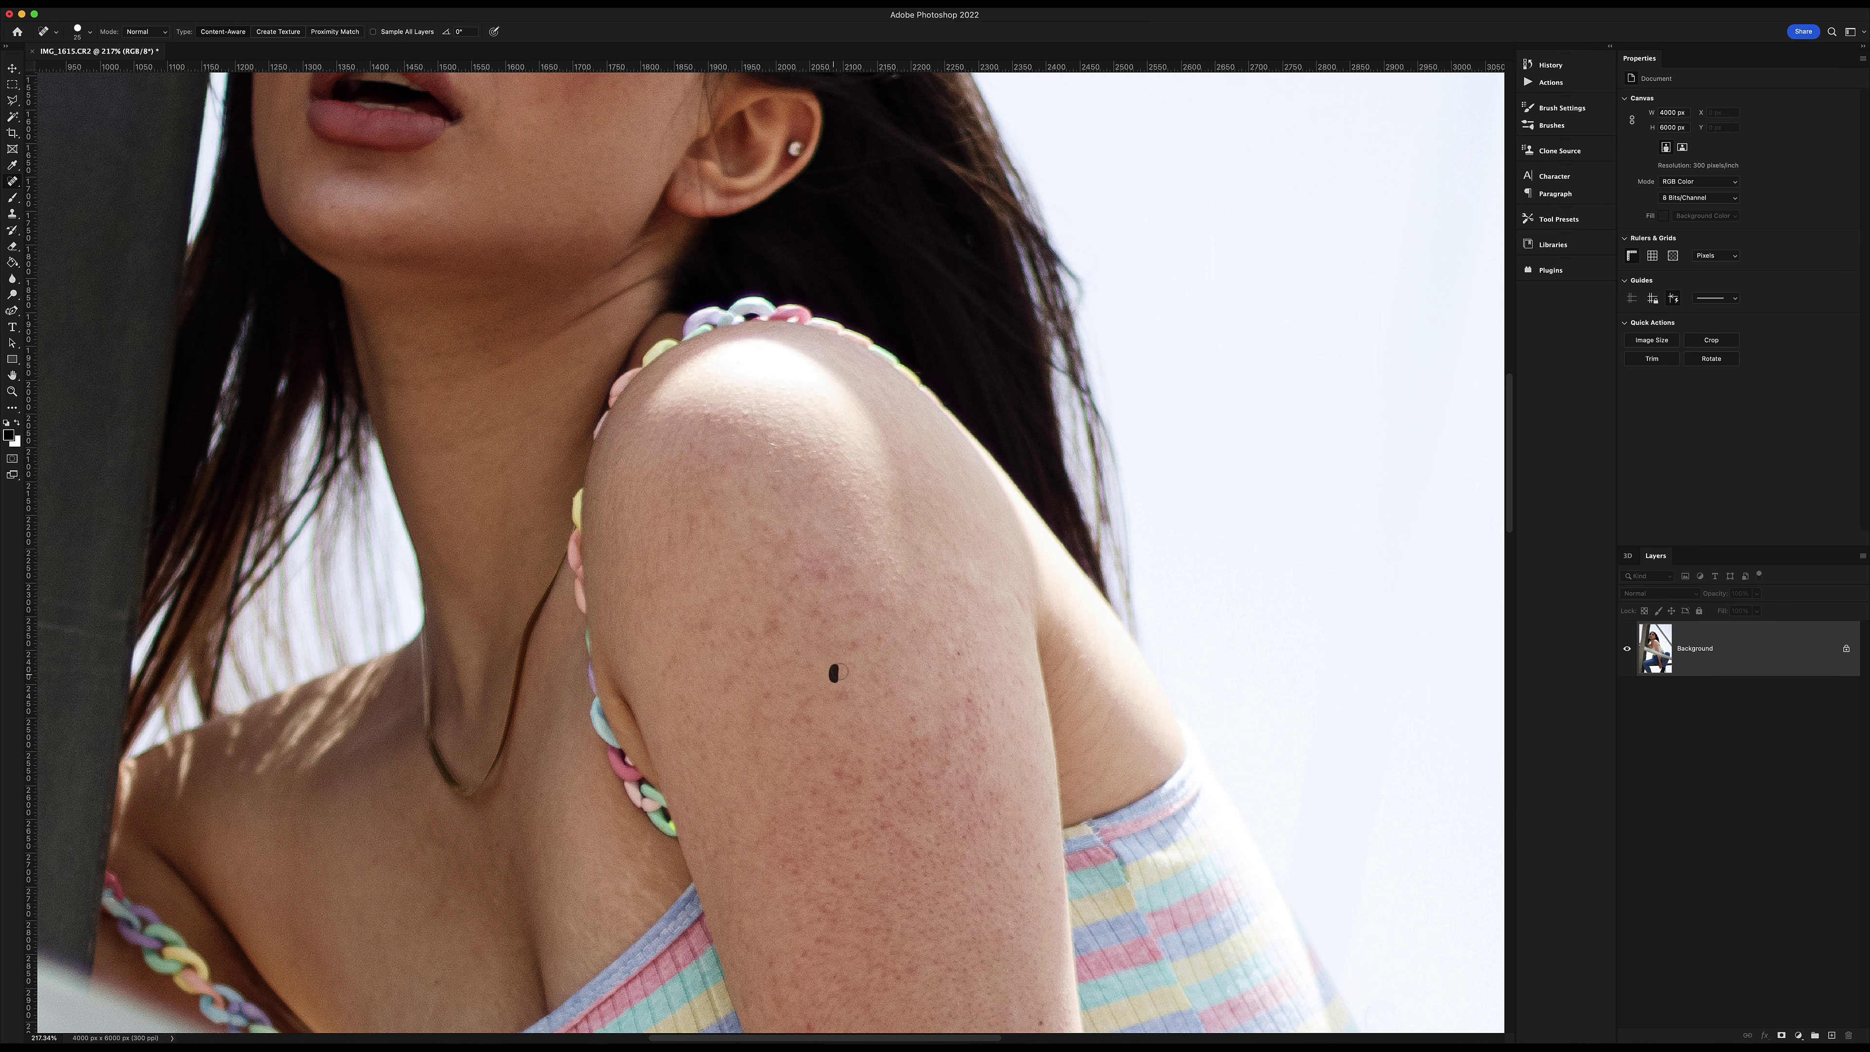
pyautogui.click(879, 799)
pyautogui.scroll(-4, 1045, 730)
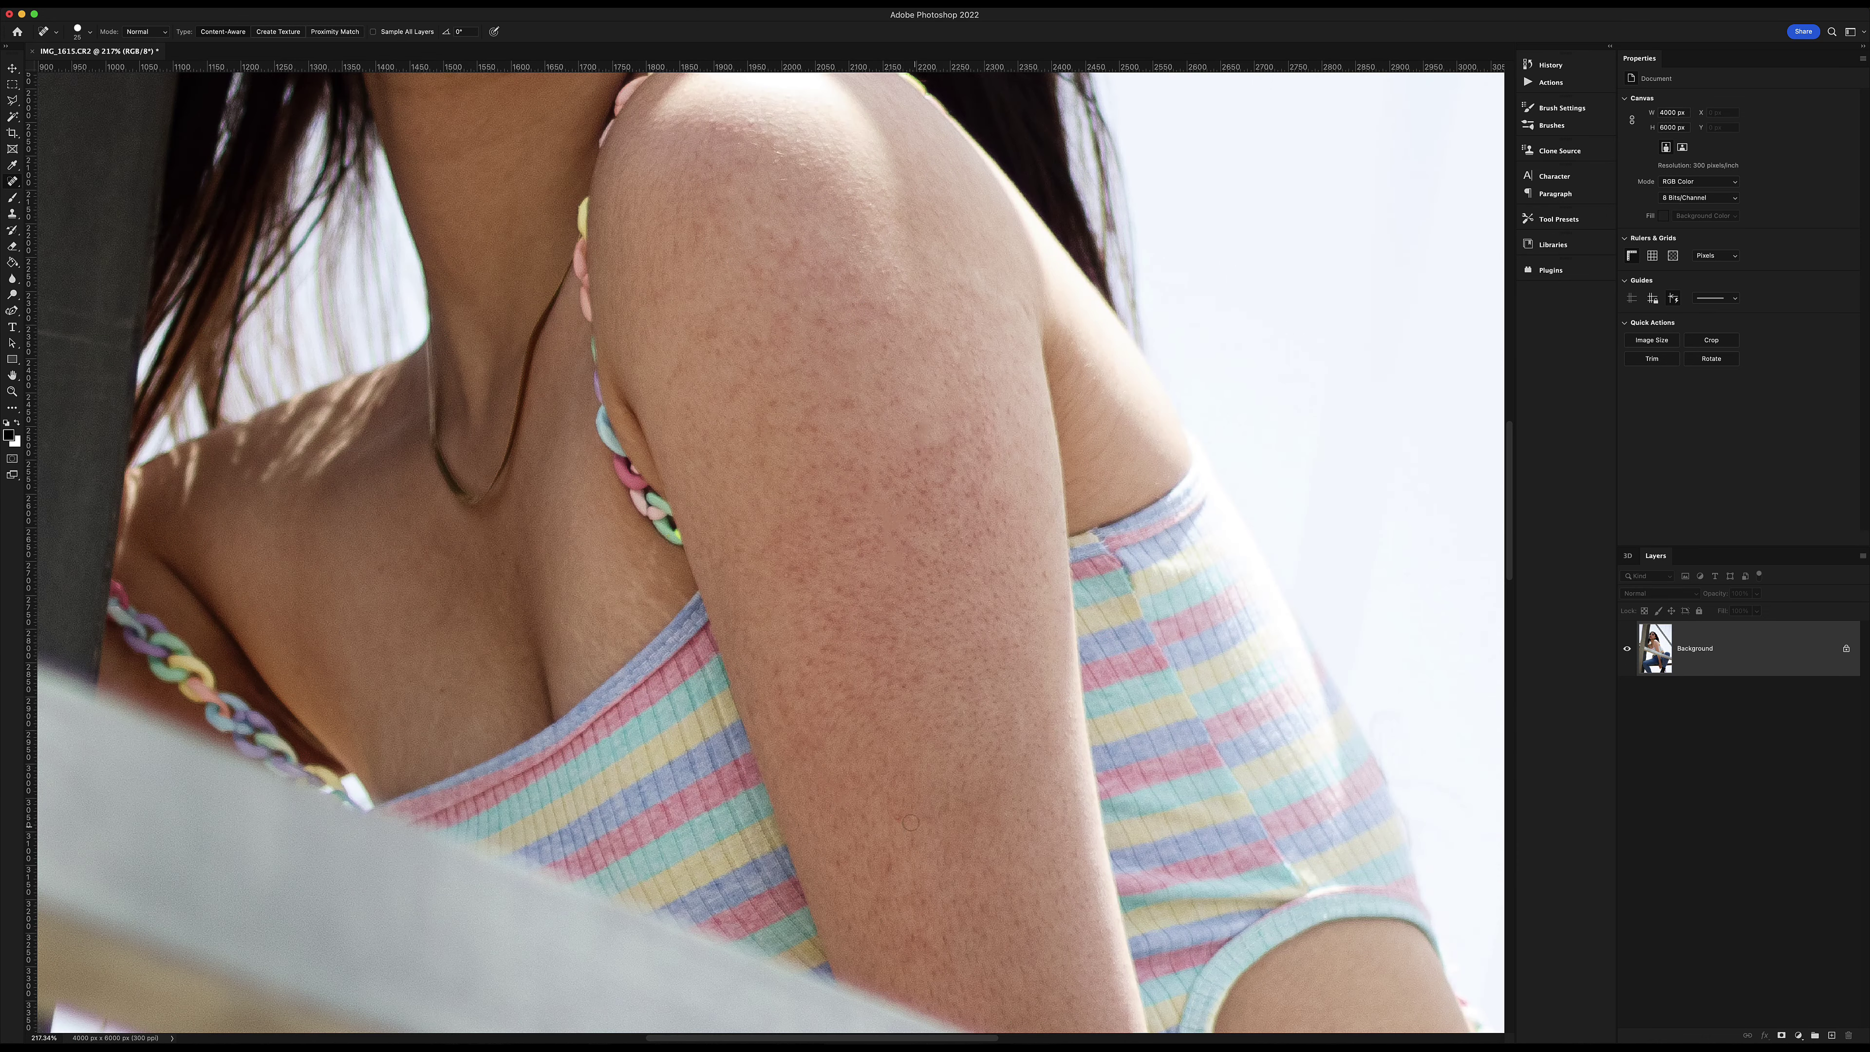
pyautogui.scroll(10, 829, 670)
pyautogui.hscroll(-5, 829, 670)
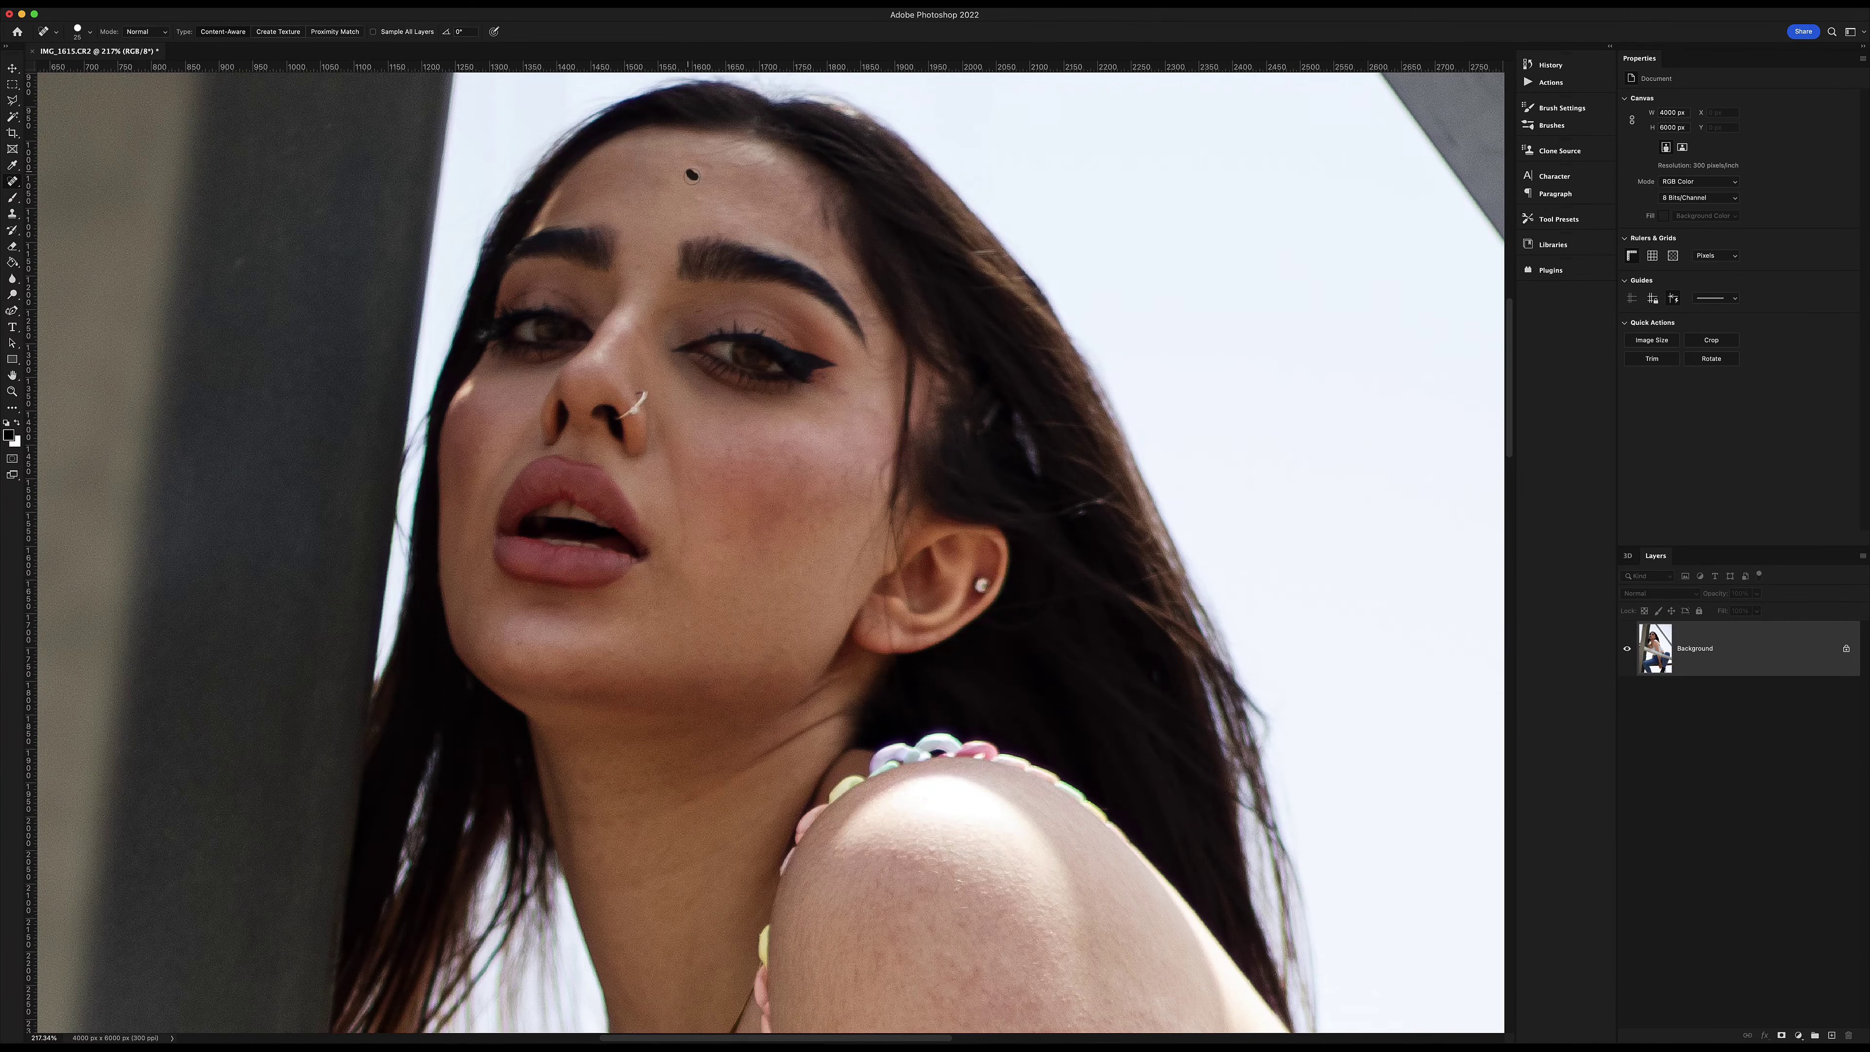
# Heal the forehead spot and upper-arm blemishes, then load an Optics Image-category Smoothing preset.
pyautogui.click(692, 174)
pyautogui.scroll(-9, 801, 469)
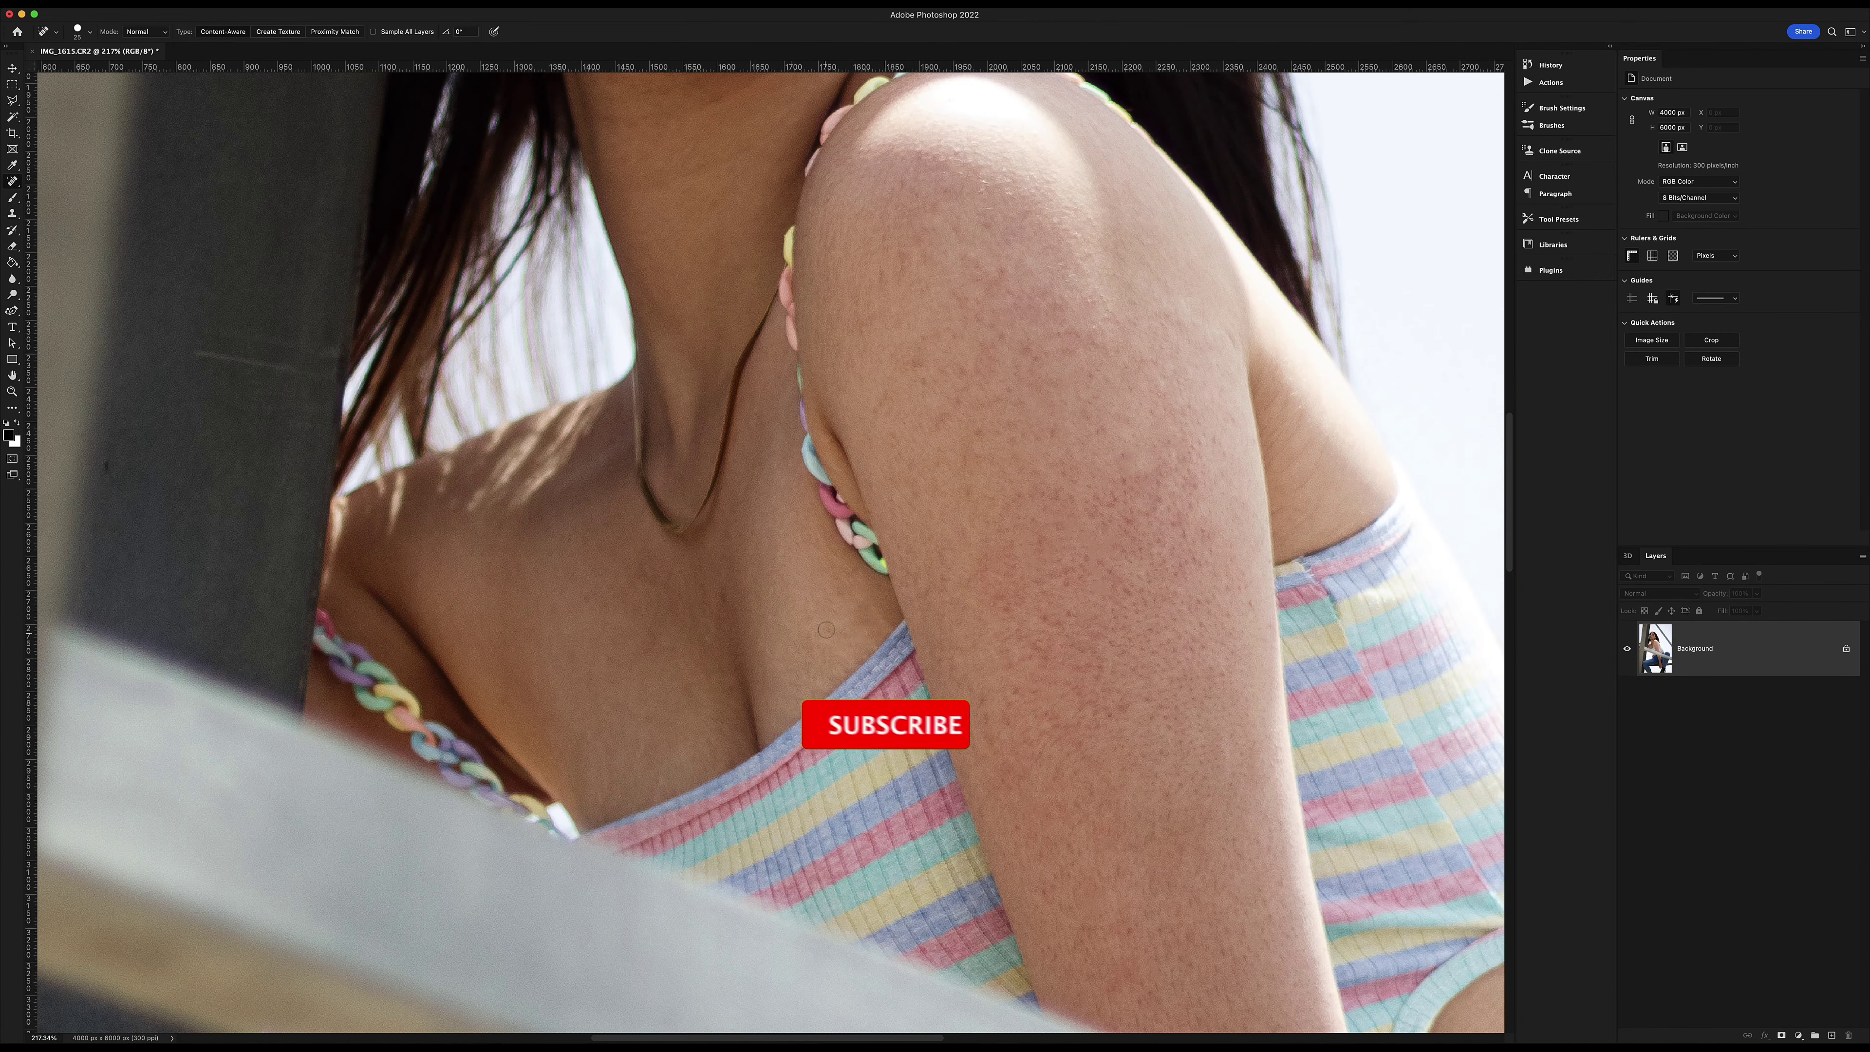
pyautogui.moveTo(1121, 444); pyautogui.dragTo(1123, 472)
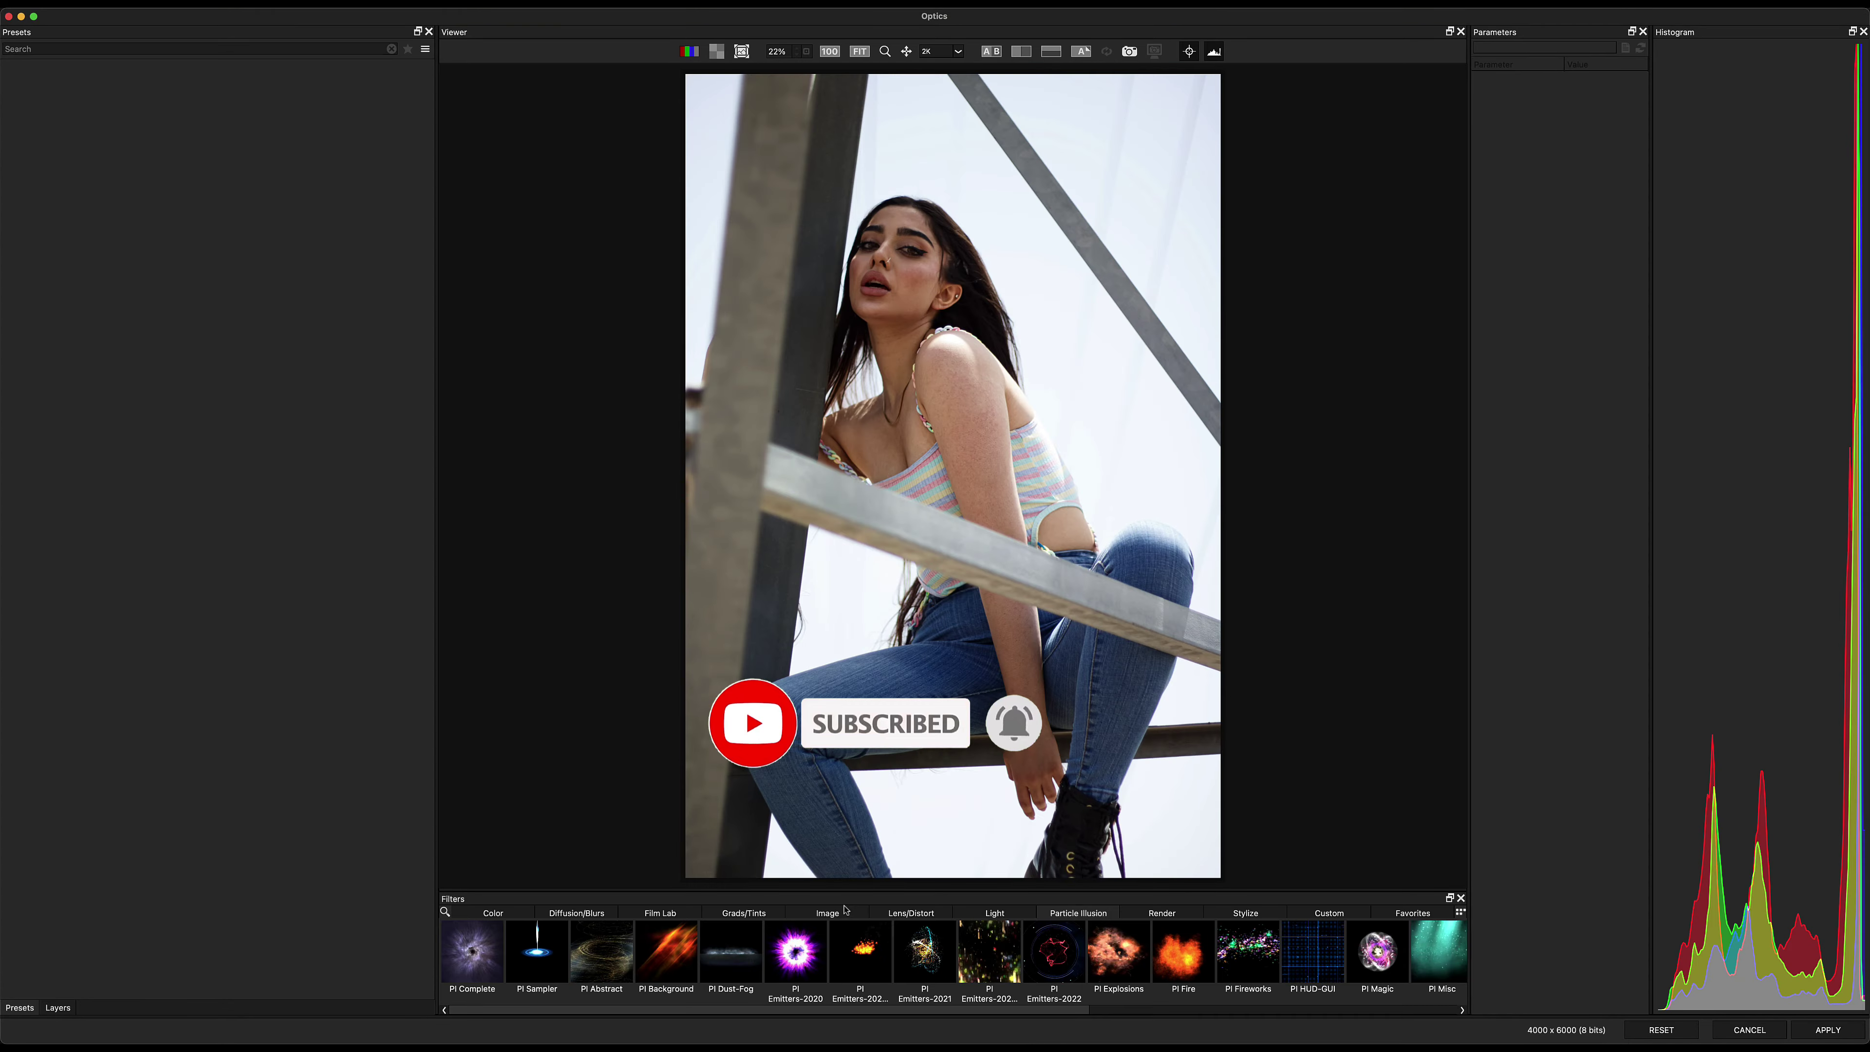
pyautogui.click(827, 912)
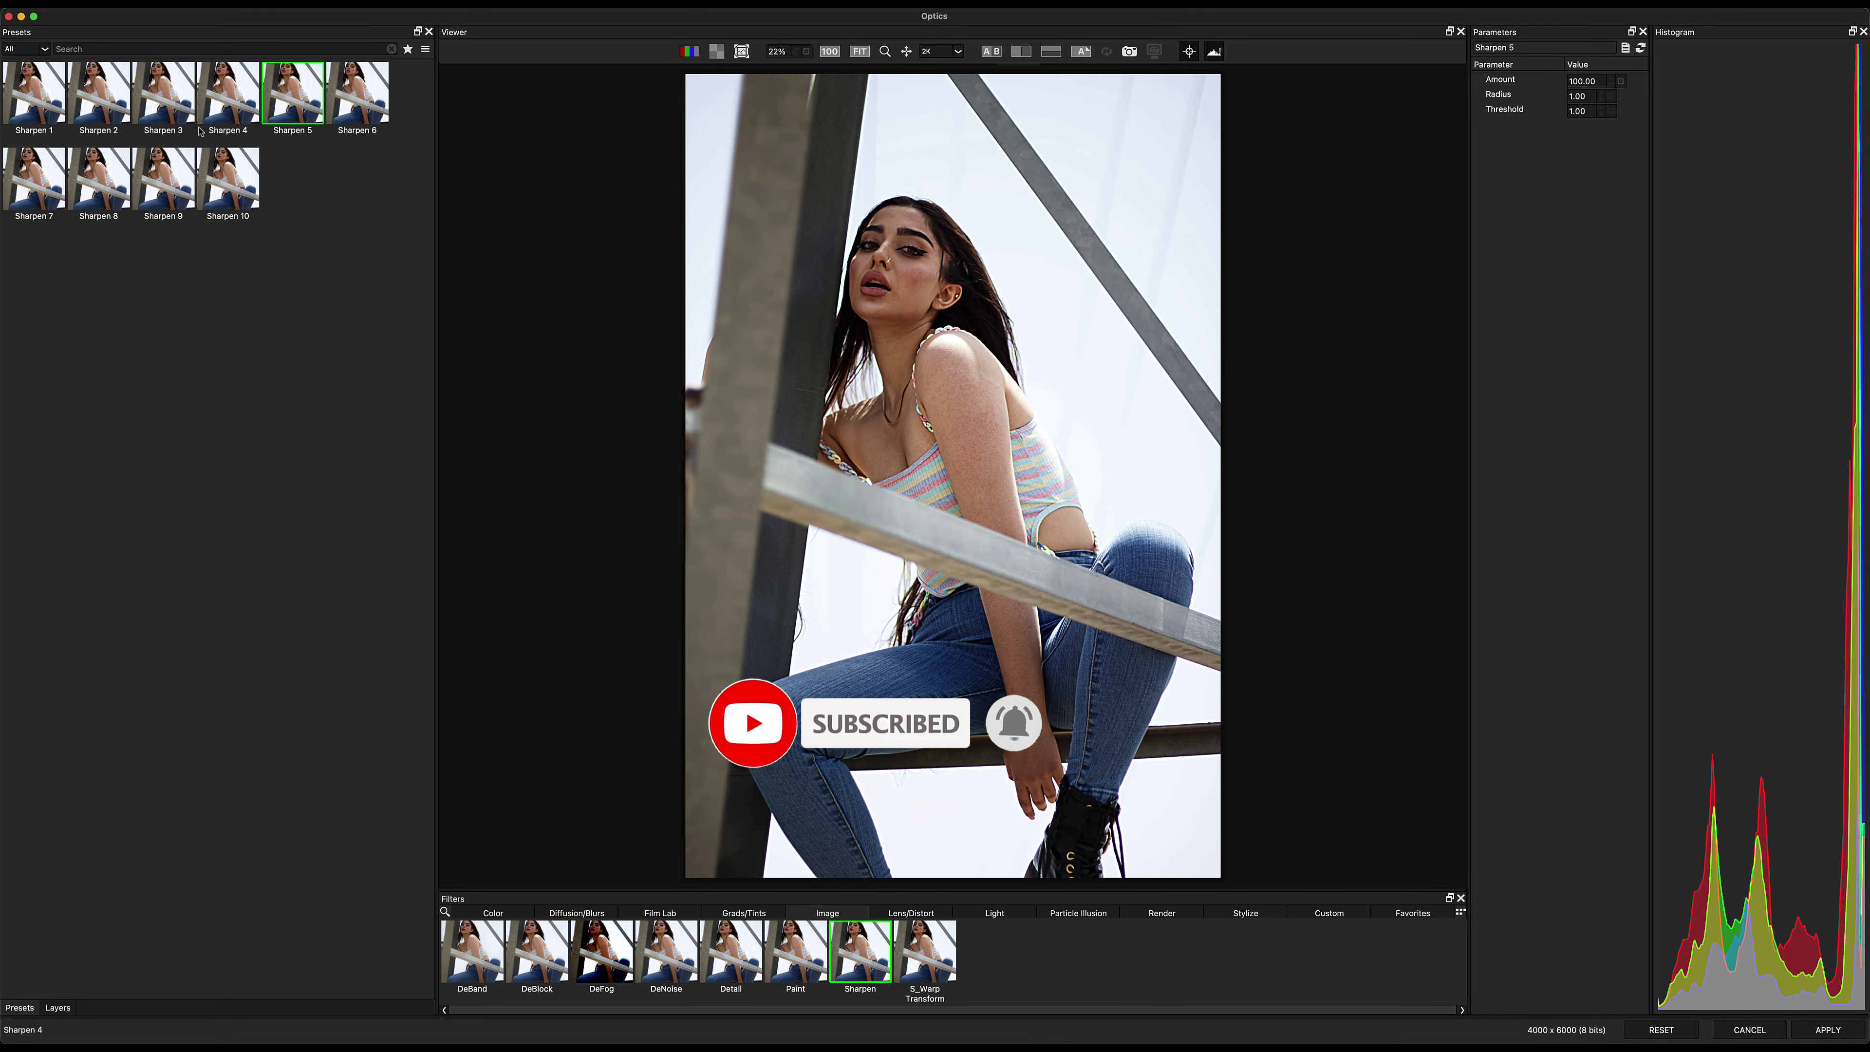
pyautogui.click(228, 177)
# Apply the Optics result as a new layer and rerun Optics with the DeNoise filter.
pyautogui.click(1826, 1029)
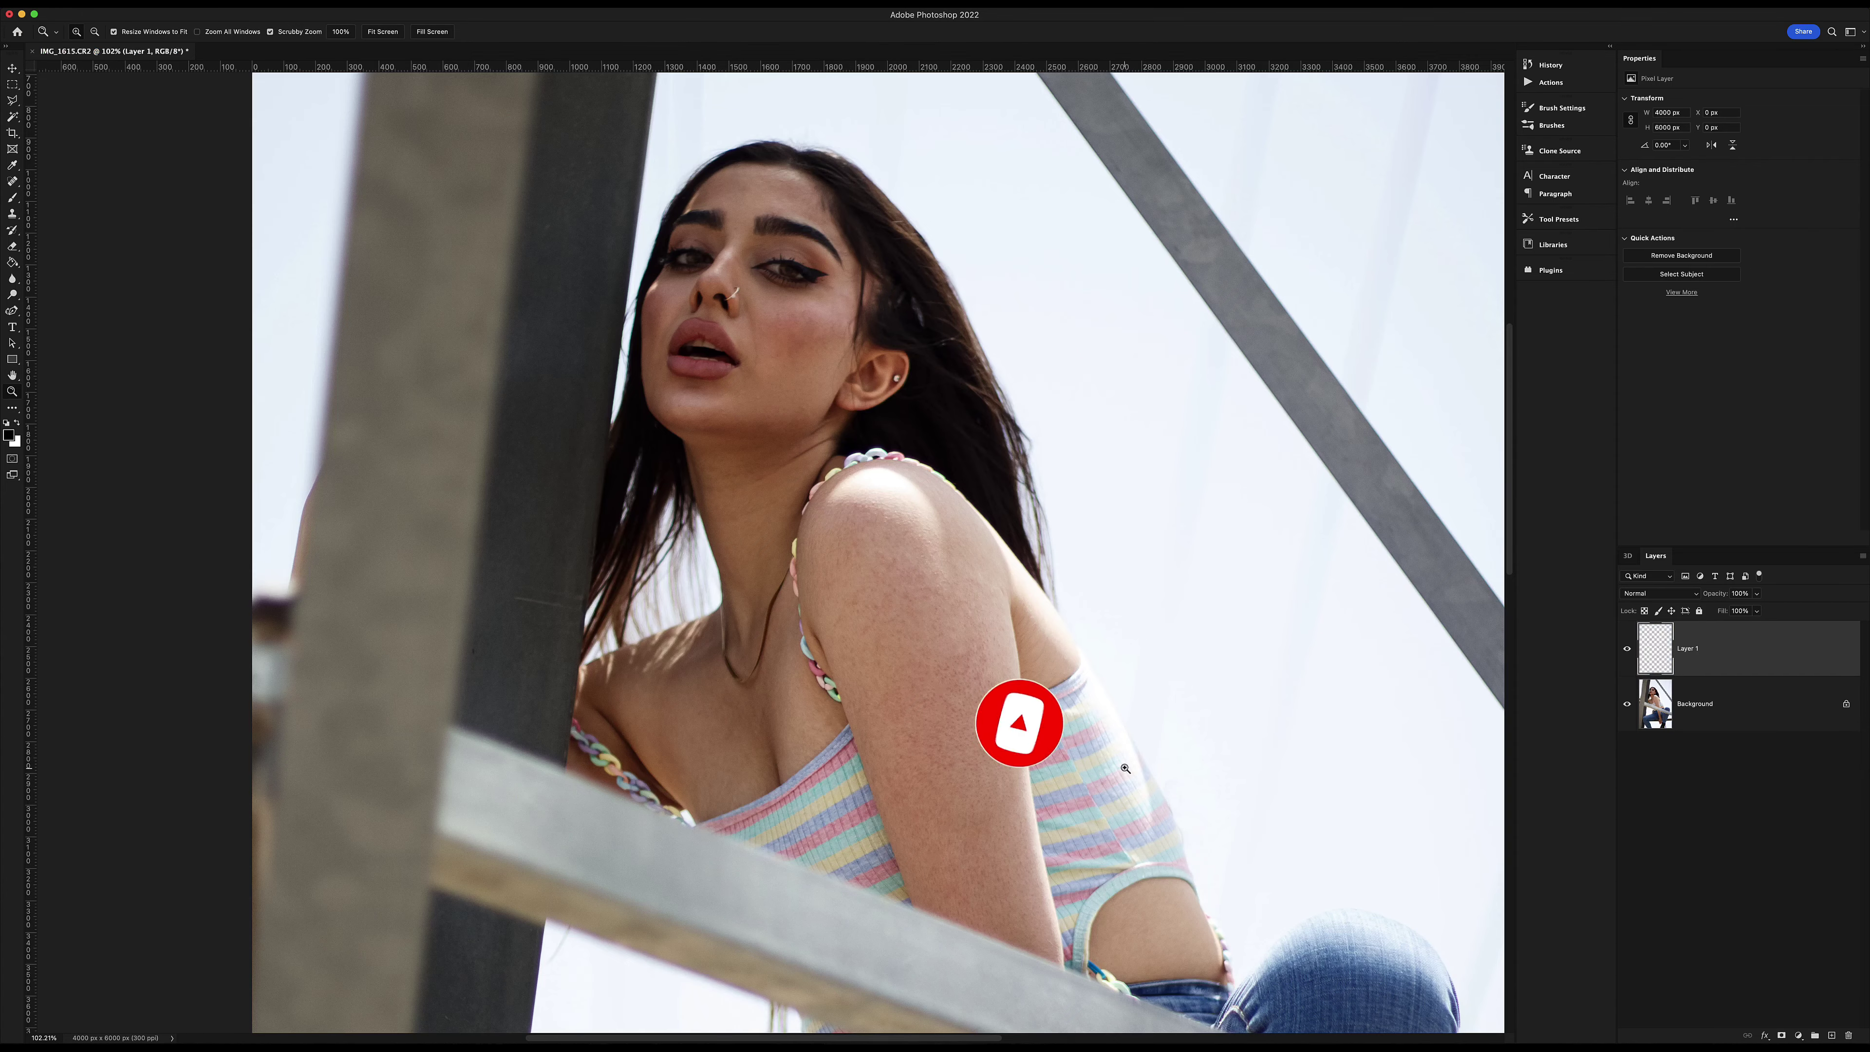
pyautogui.click(283, 10)
pyautogui.click(500, 284)
pyautogui.click(655, 941)
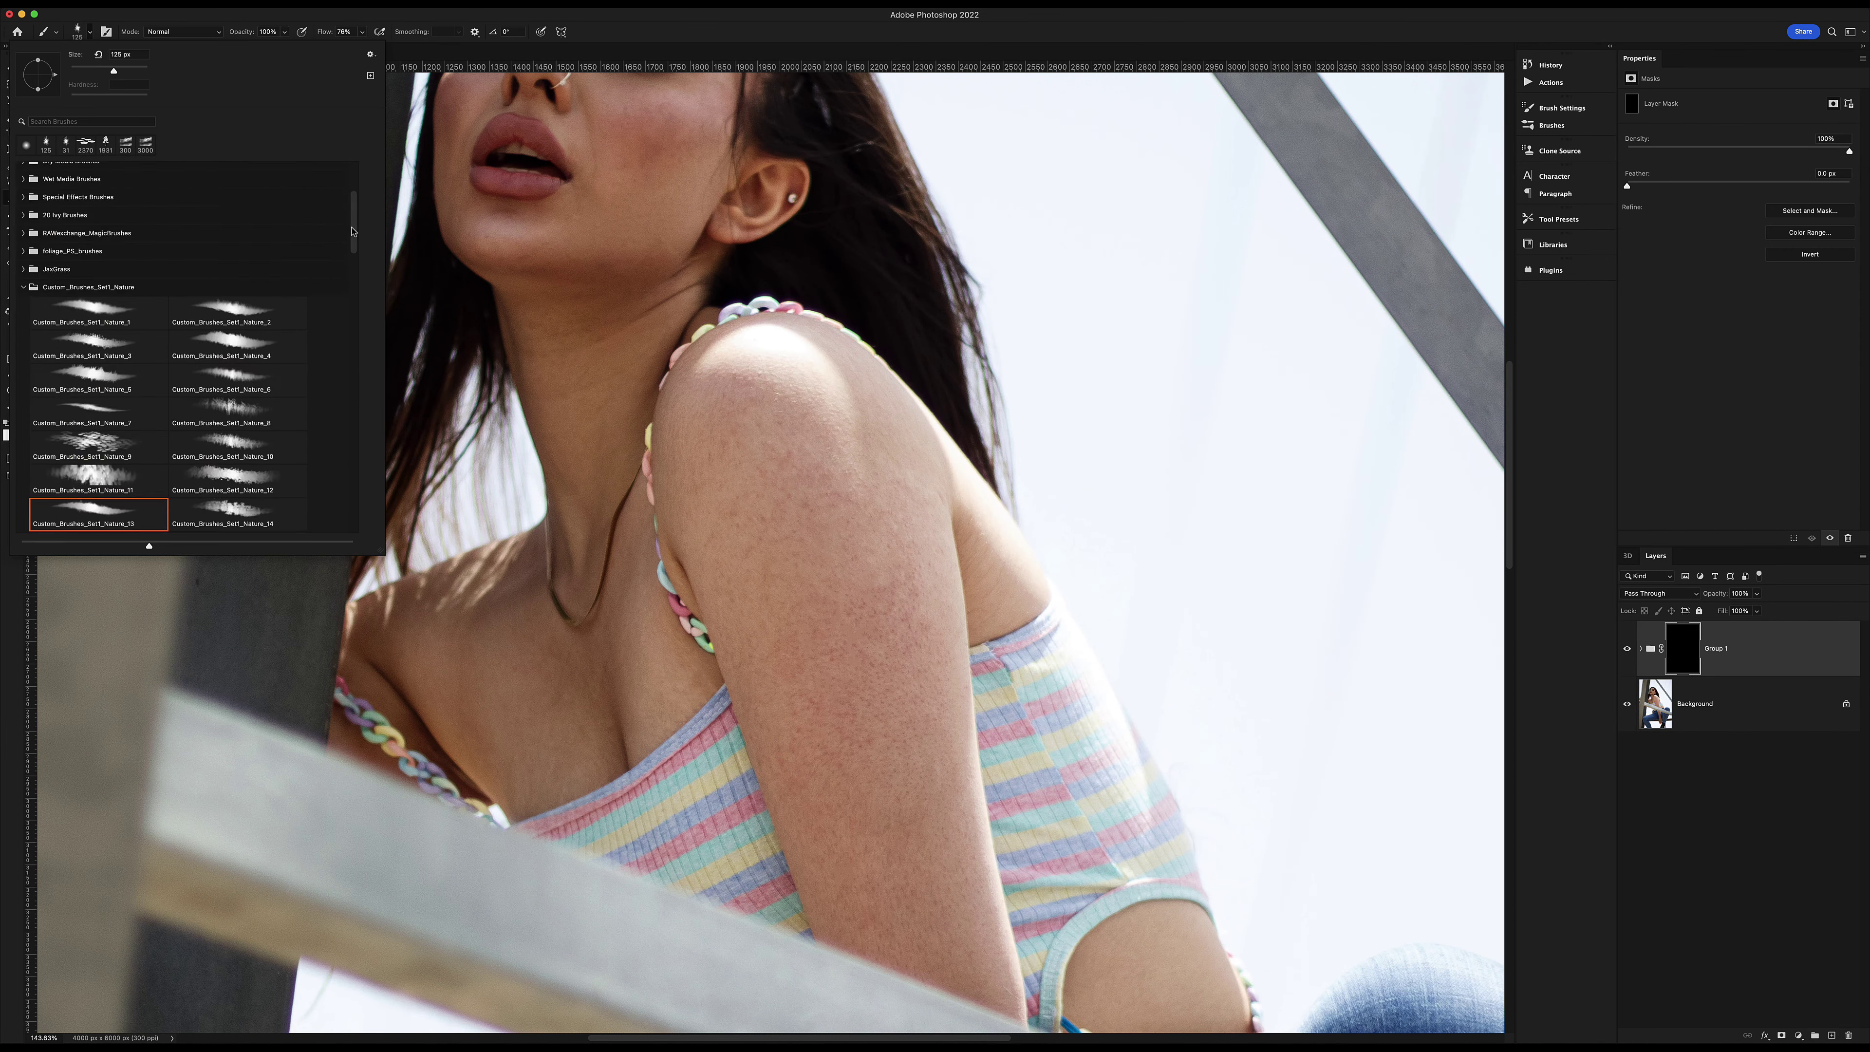
pyautogui.click(587, 54)
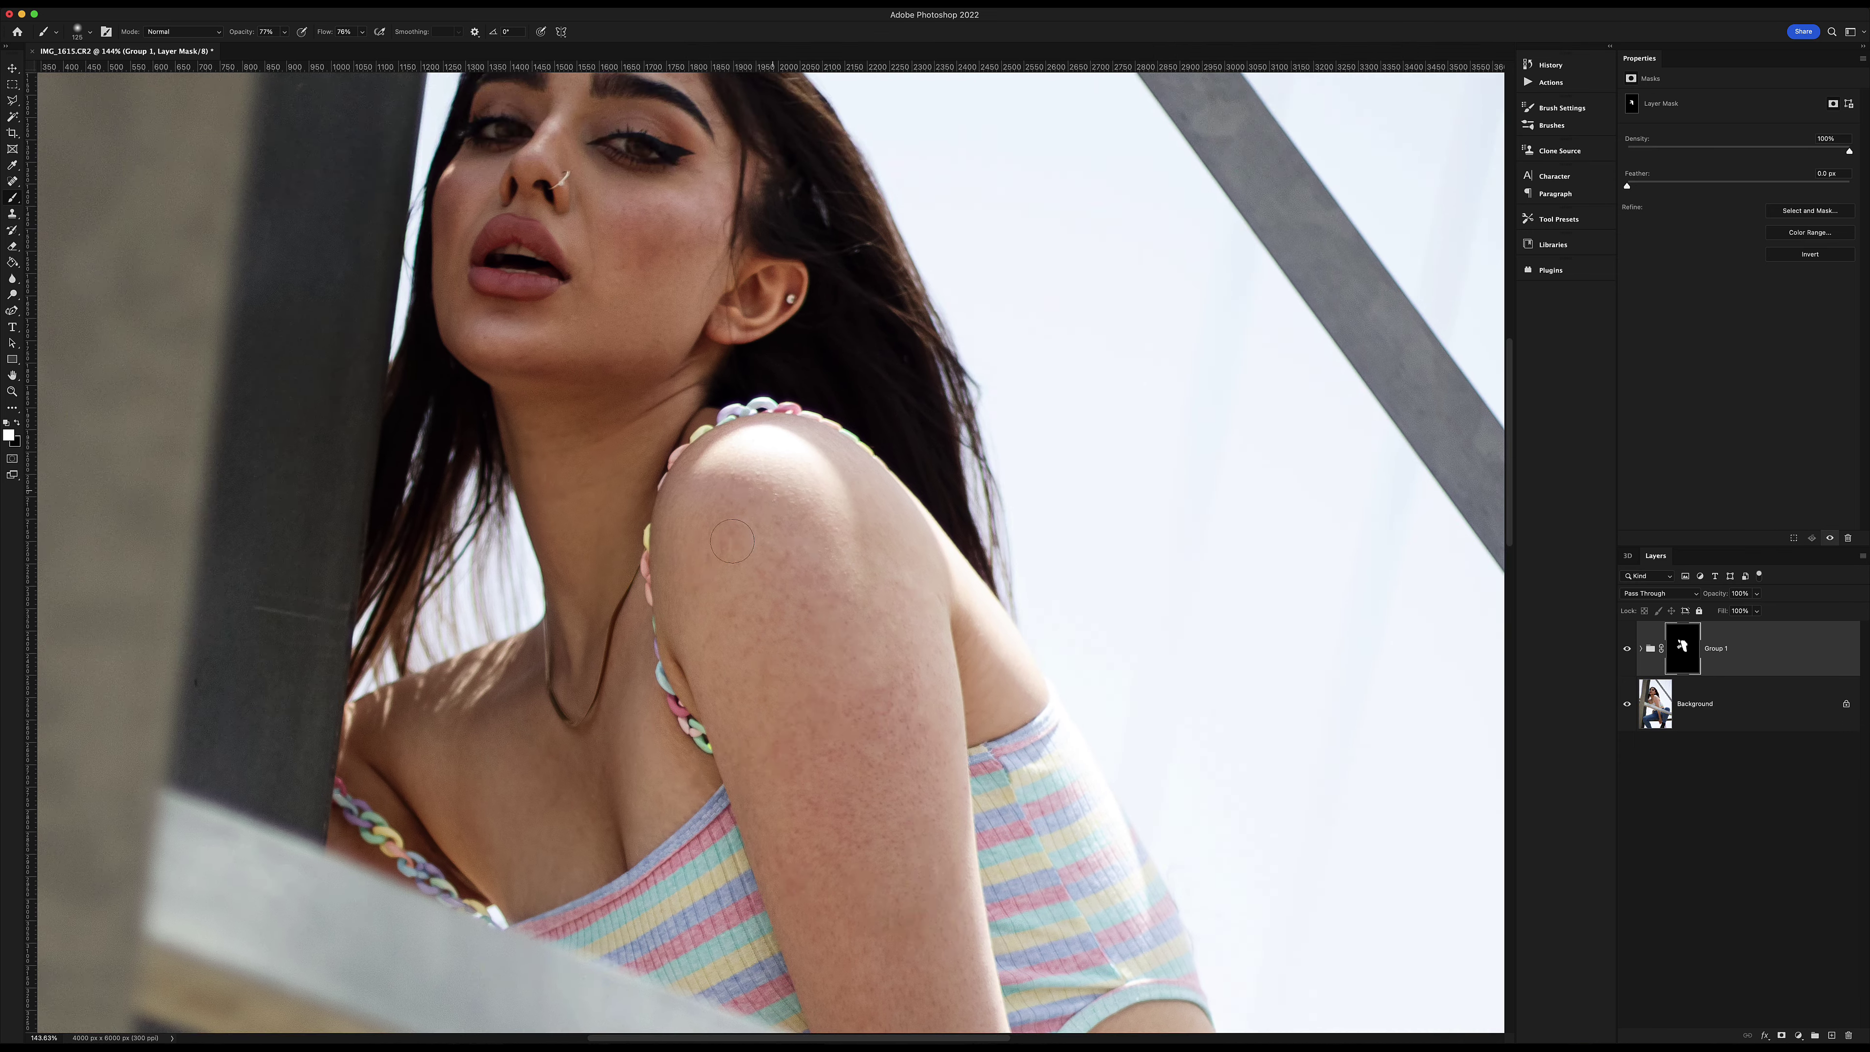
# Clone out the remaining skin blemishes with the Clone Stamp, then zoom out.
pyautogui.press('s')
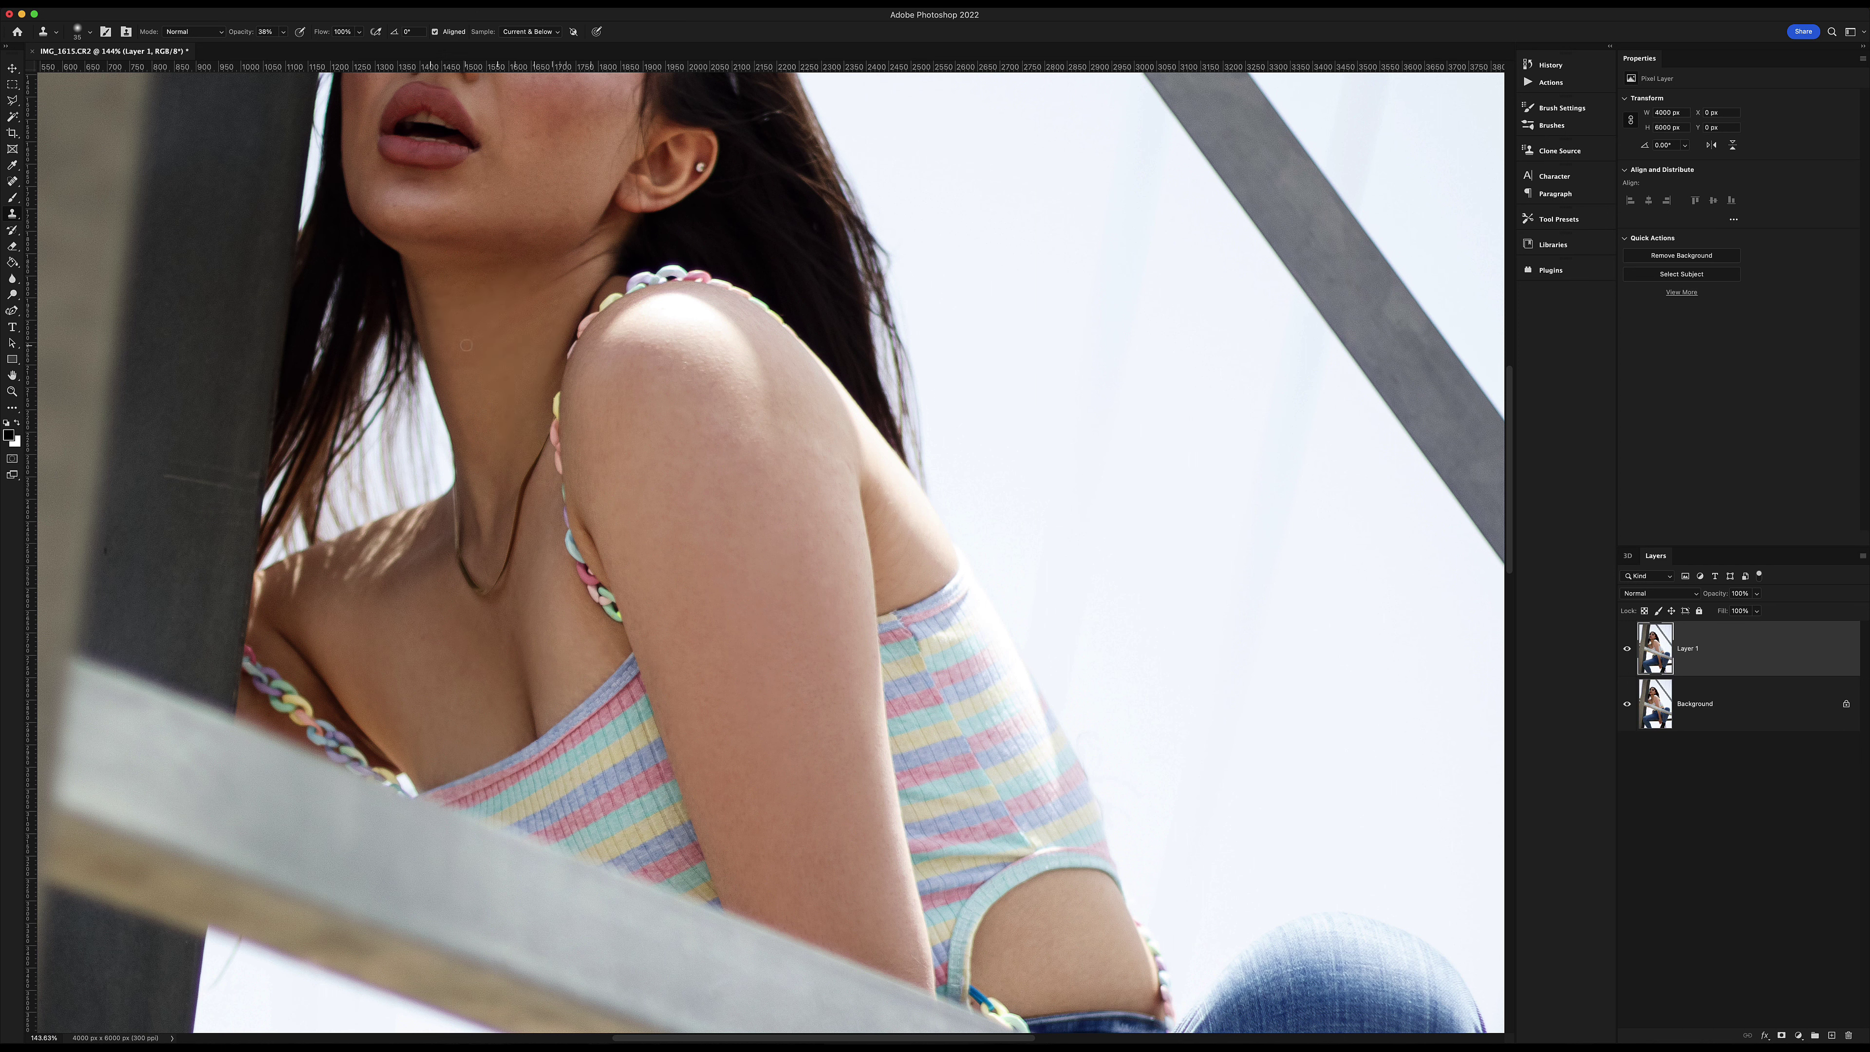
pyautogui.scroll(5, 466, 344)
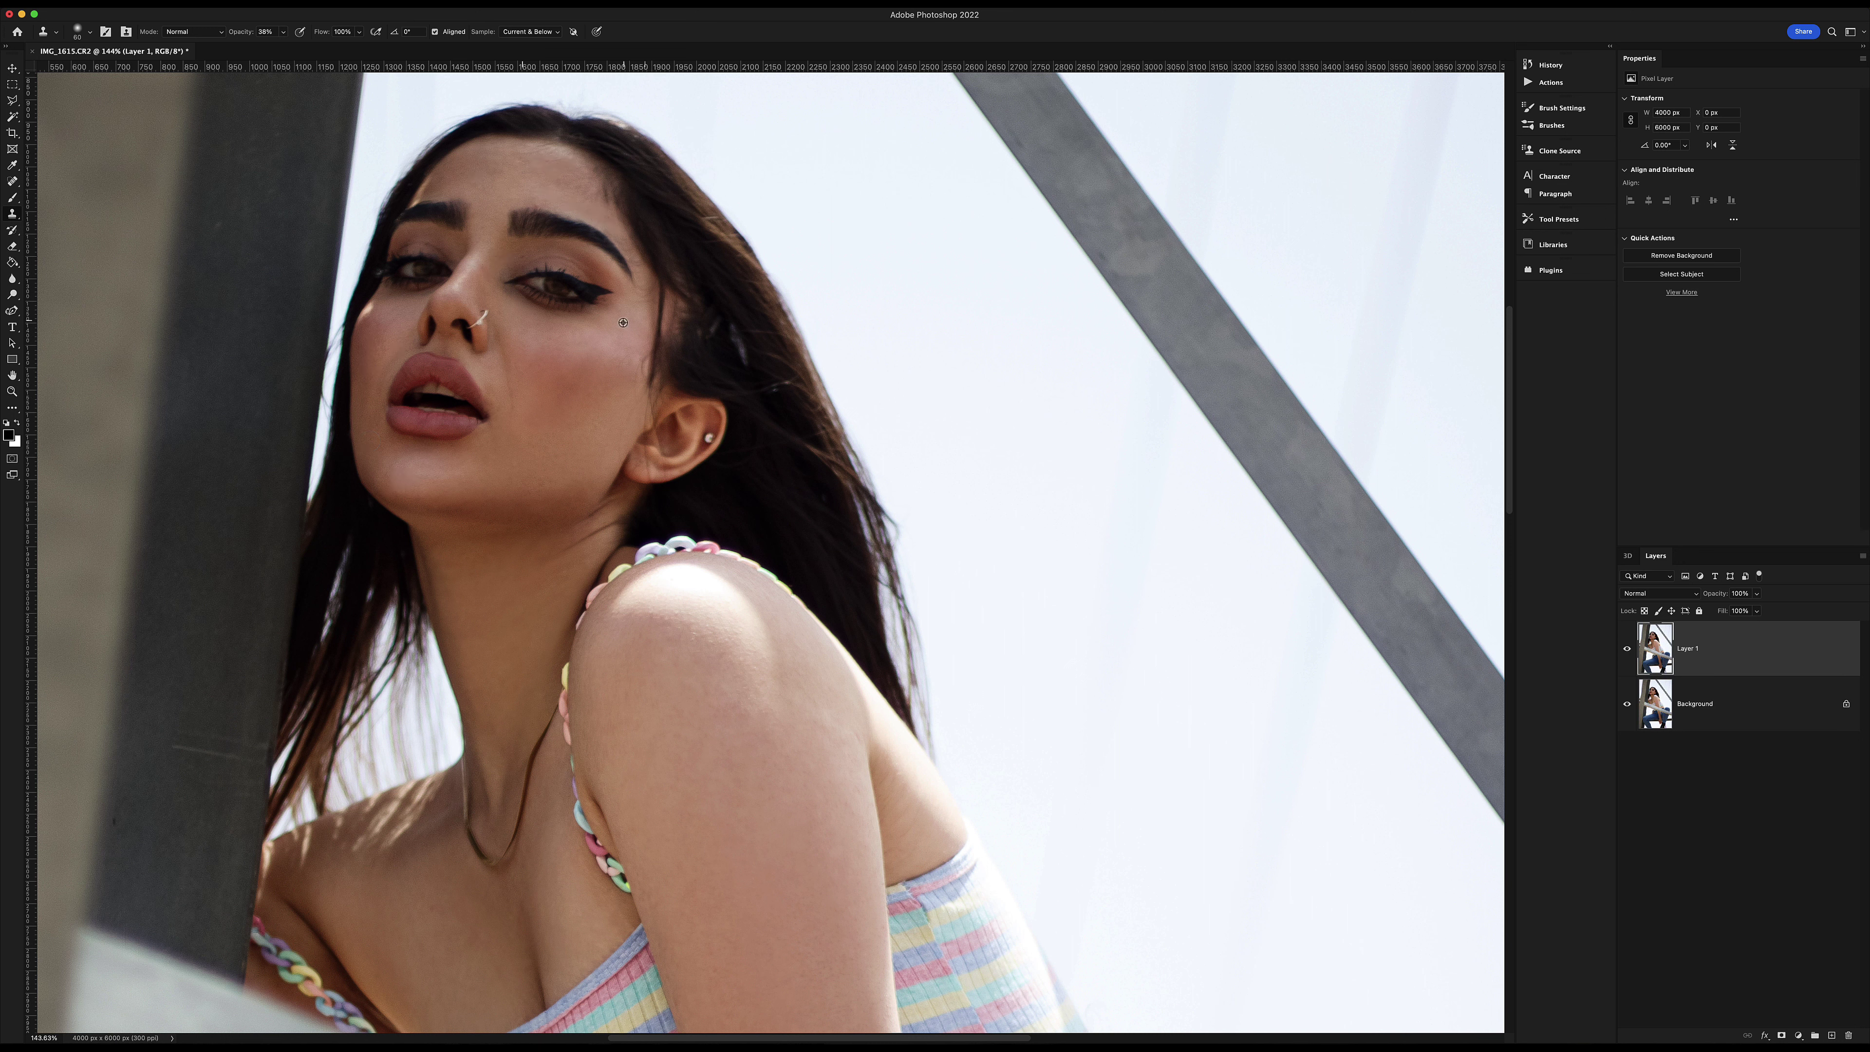
pyautogui.press('z')
pyautogui.press('super+0')
# Merge the retouch layer into the Background and start a pen path along the arm and knee.
pyautogui.press('super+e')
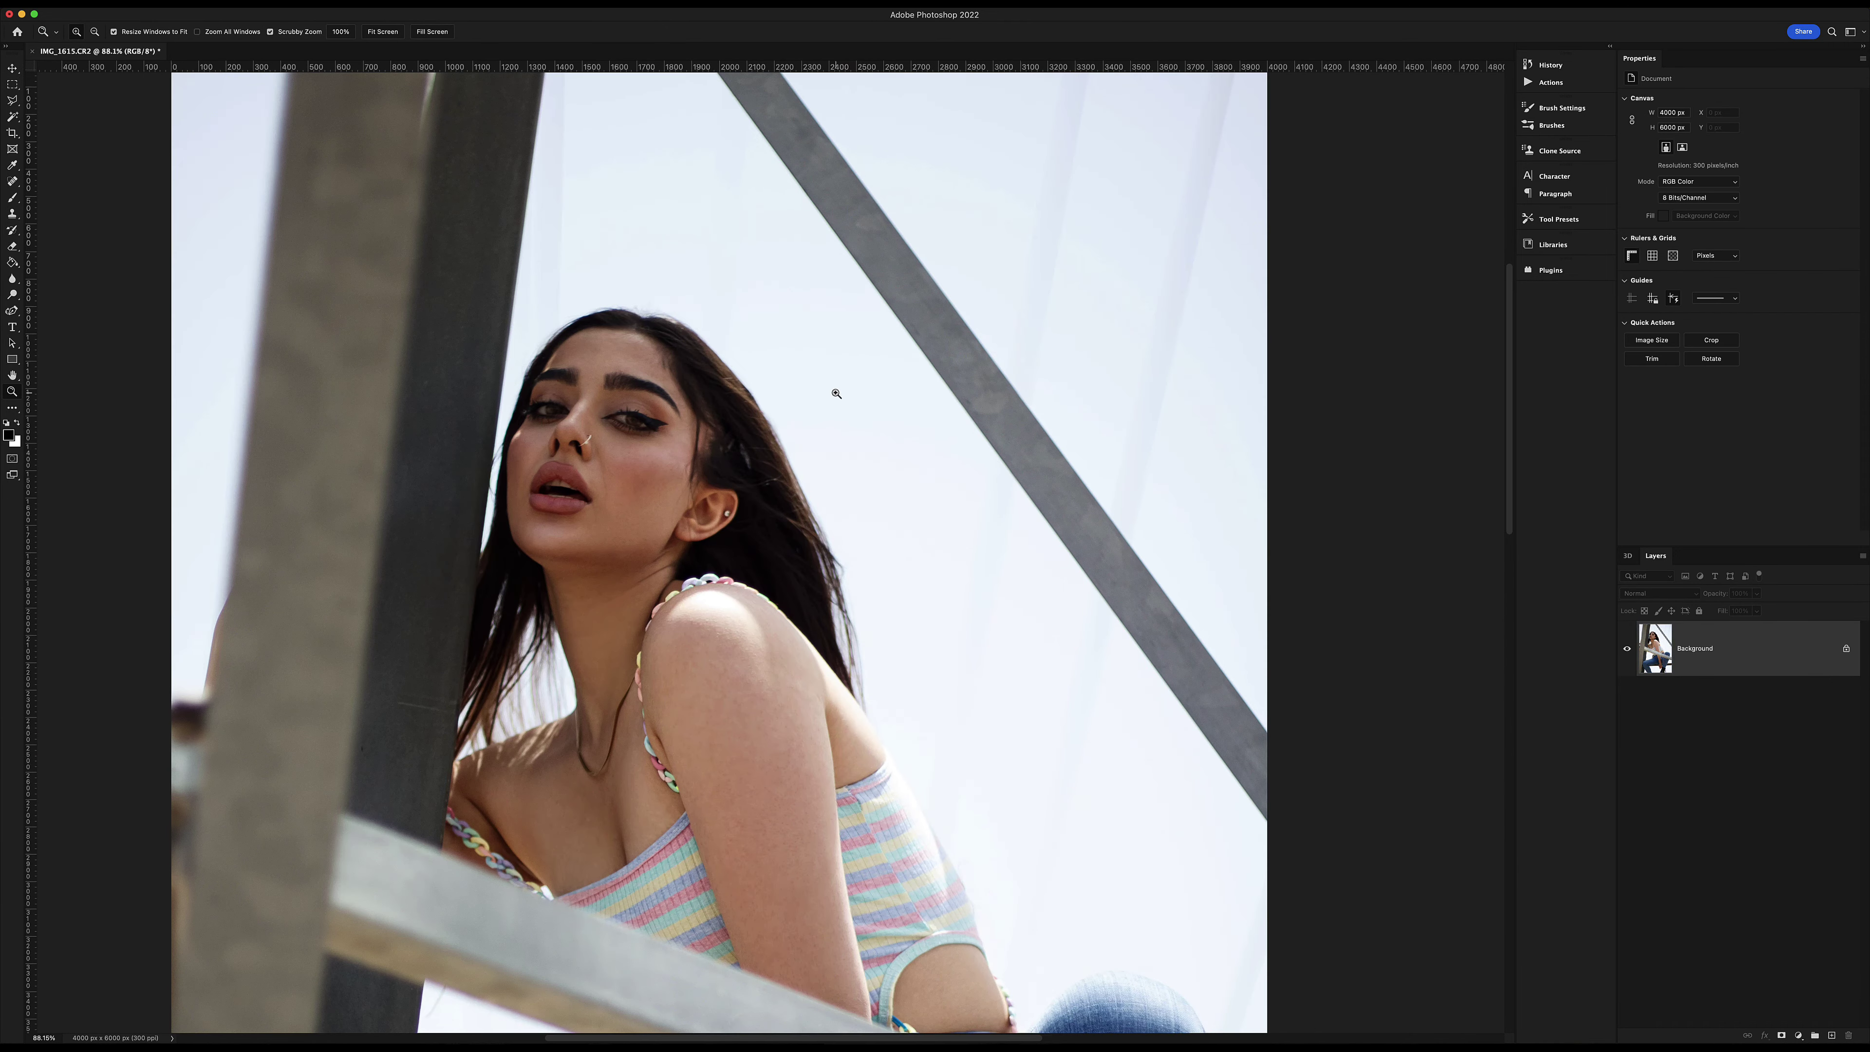
pyautogui.press('super+minus')
pyautogui.moveTo(719, 558); pyautogui.dragTo(765, 557)
pyautogui.press('p')
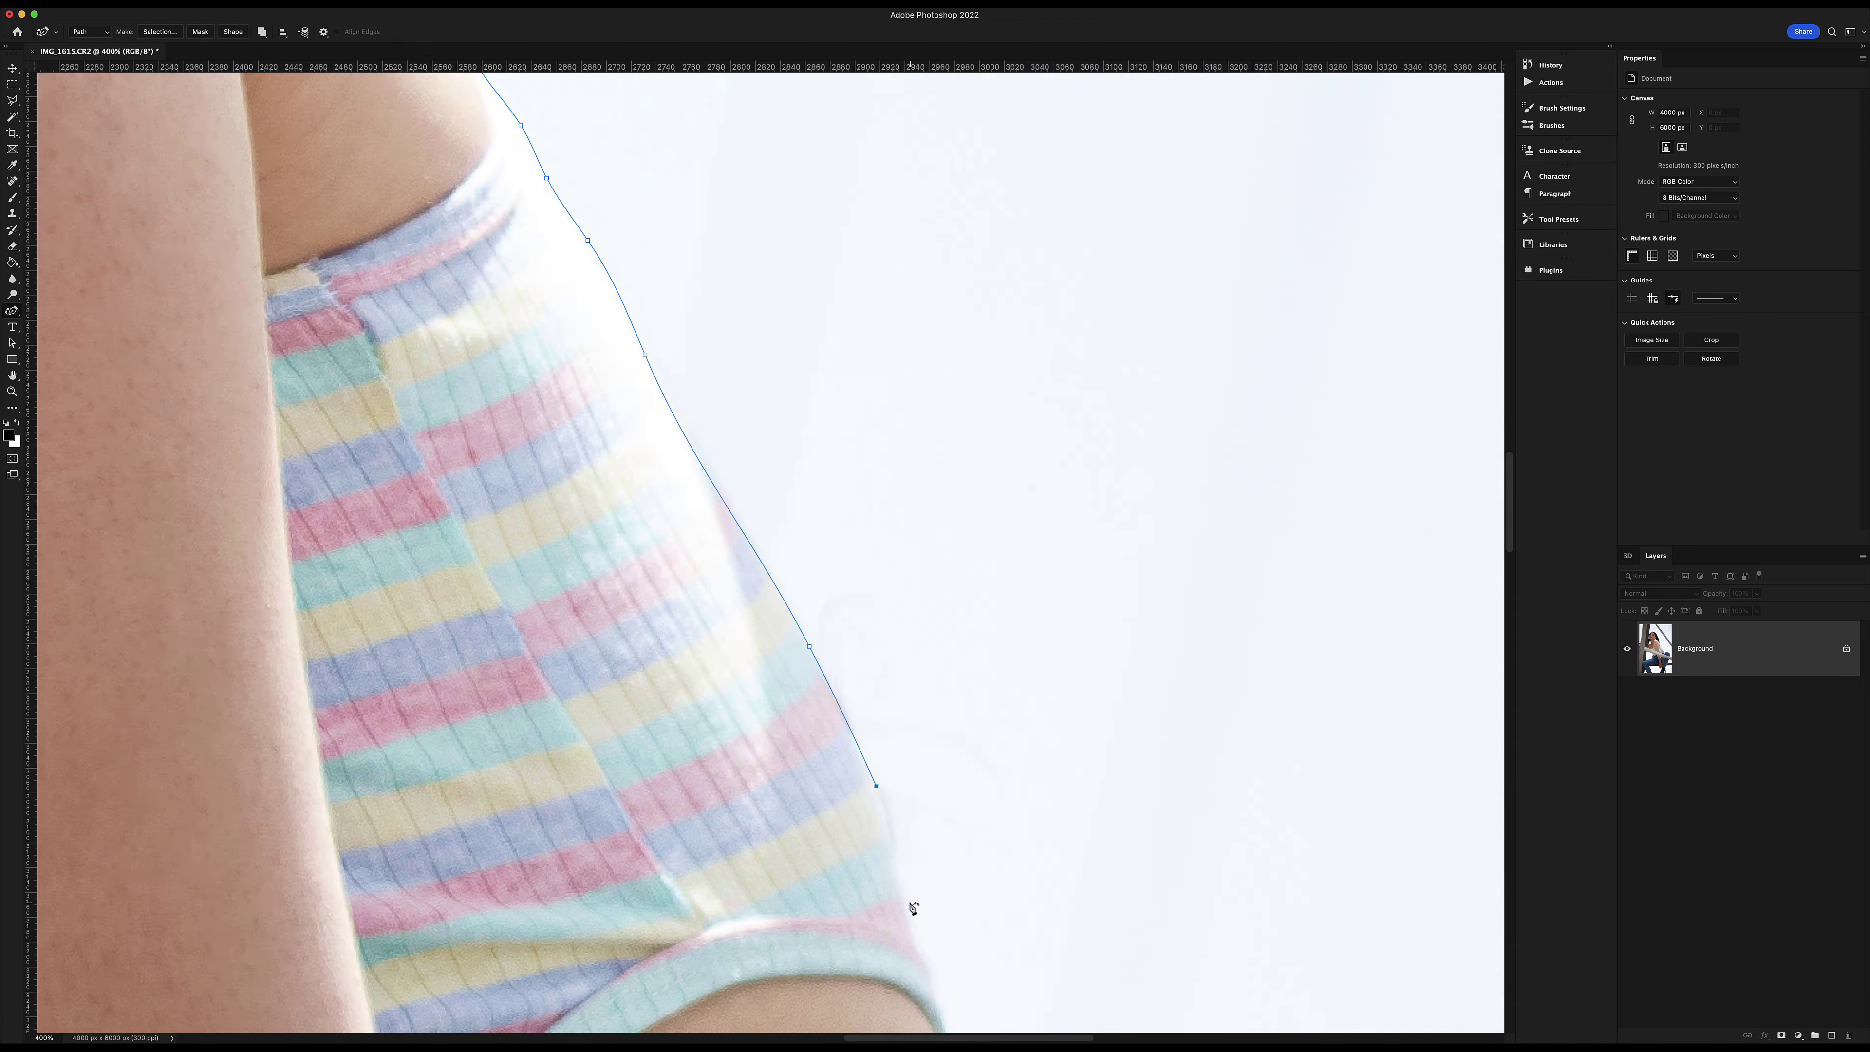
pyautogui.click(828, 611)
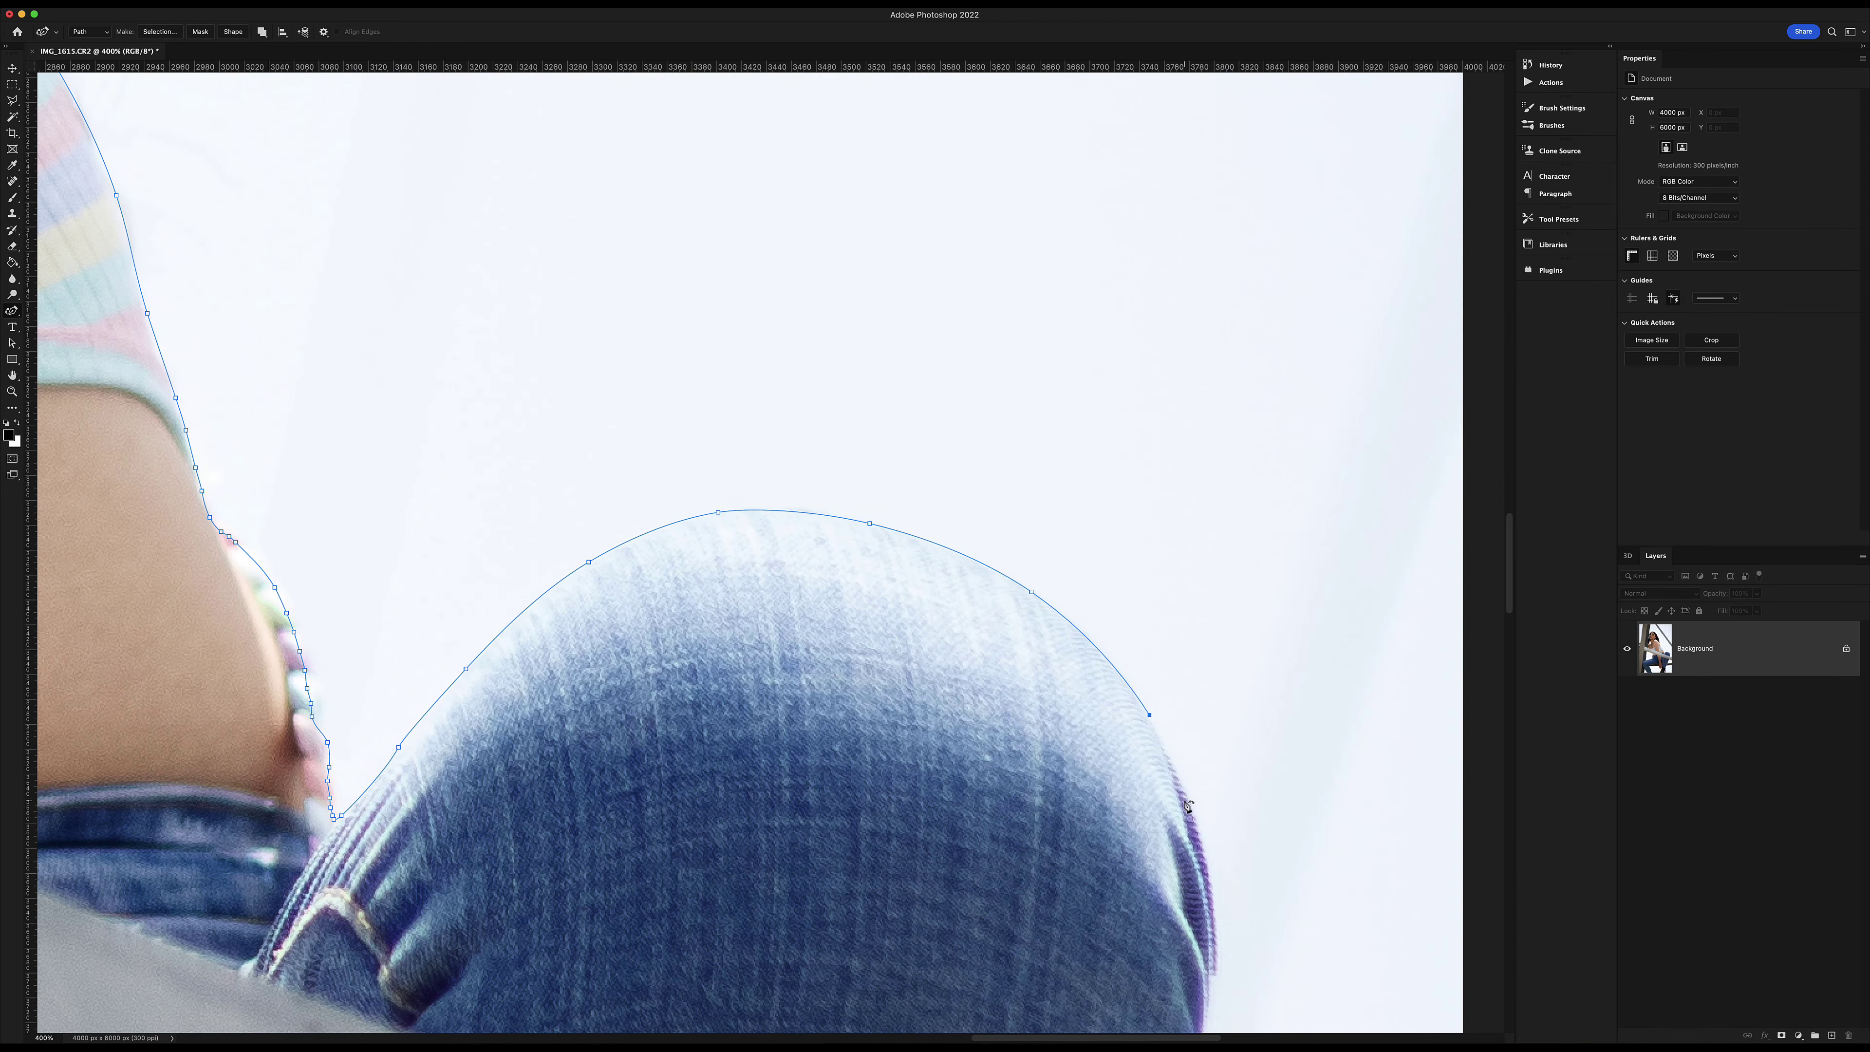
pyautogui.click(1076, 533)
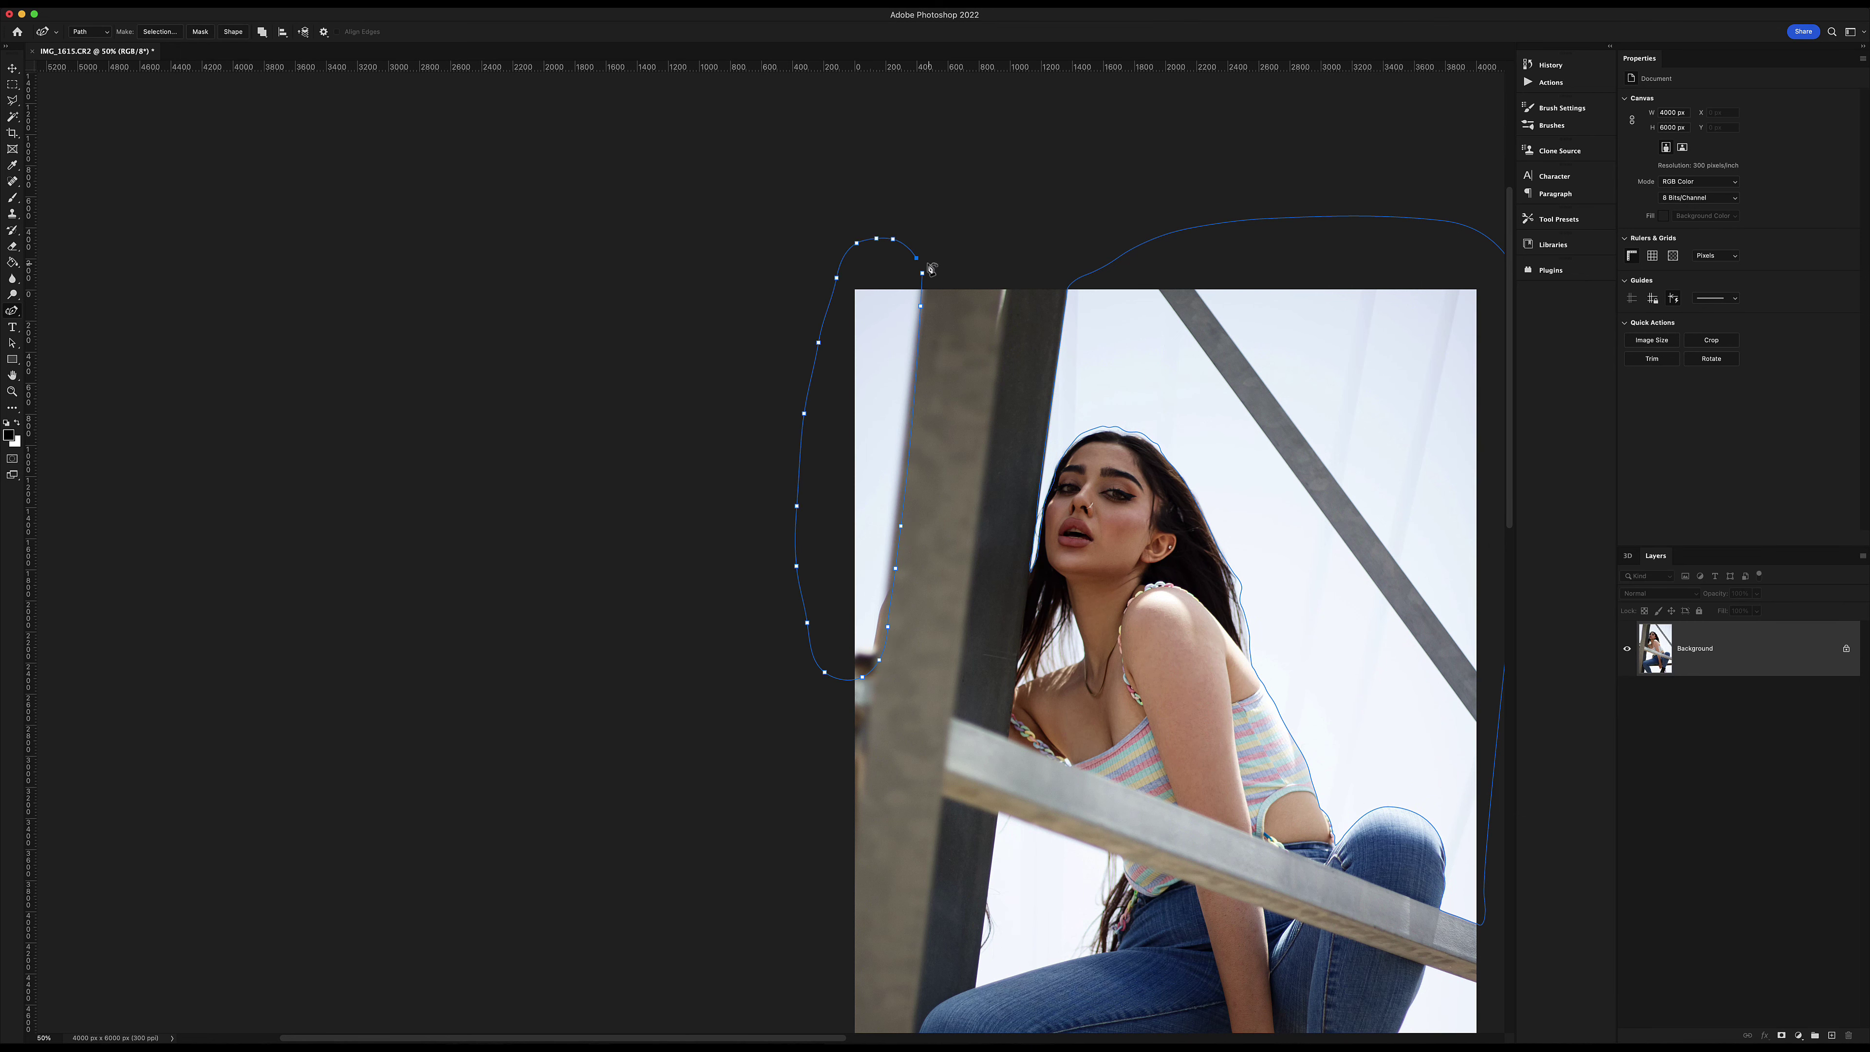
pyautogui.scroll(-5, 809, 442)
pyautogui.scroll(2, 706, 471)
# Add standard Pen anchors along the thigh, knee and upper edge, closing the bottom segment.
pyautogui.rightClick(11, 310)
pyautogui.click(70, 310)
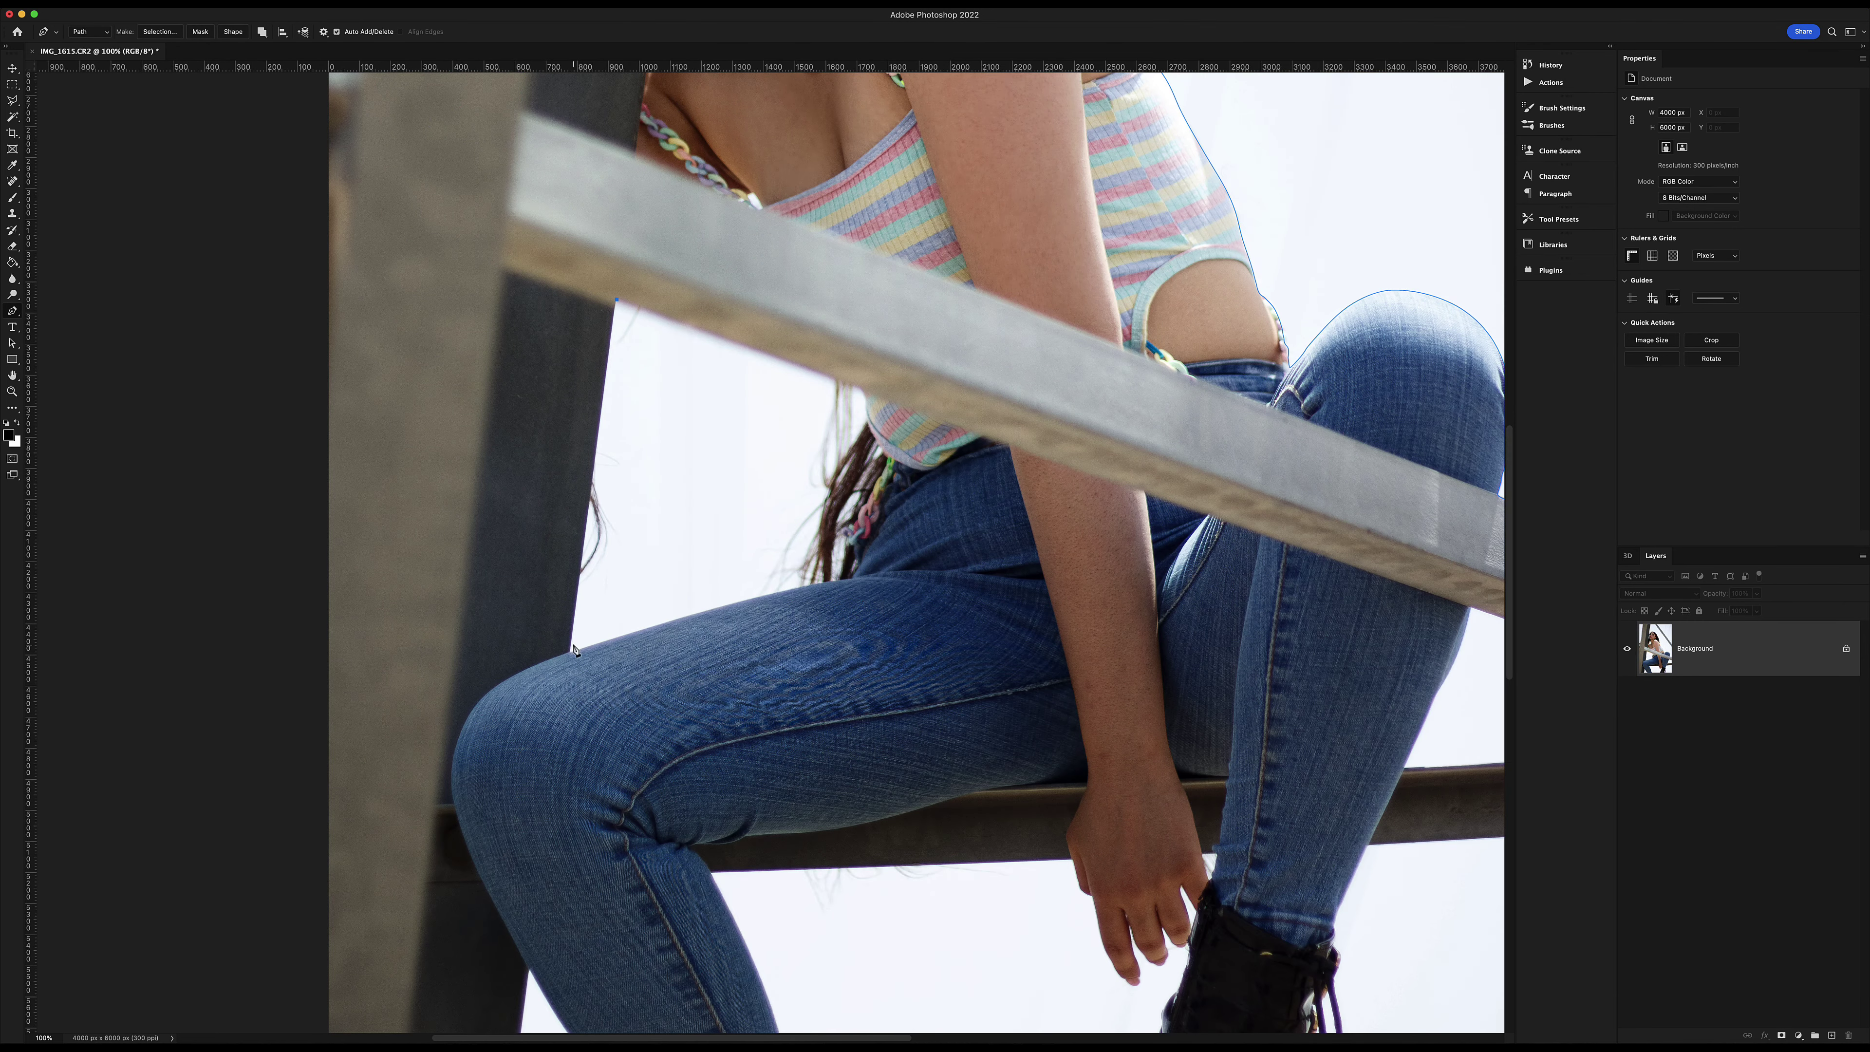
pyautogui.click(616, 300)
pyautogui.click(571, 651)
pyautogui.click(643, 631)
pyautogui.scroll(3, 818, 597)
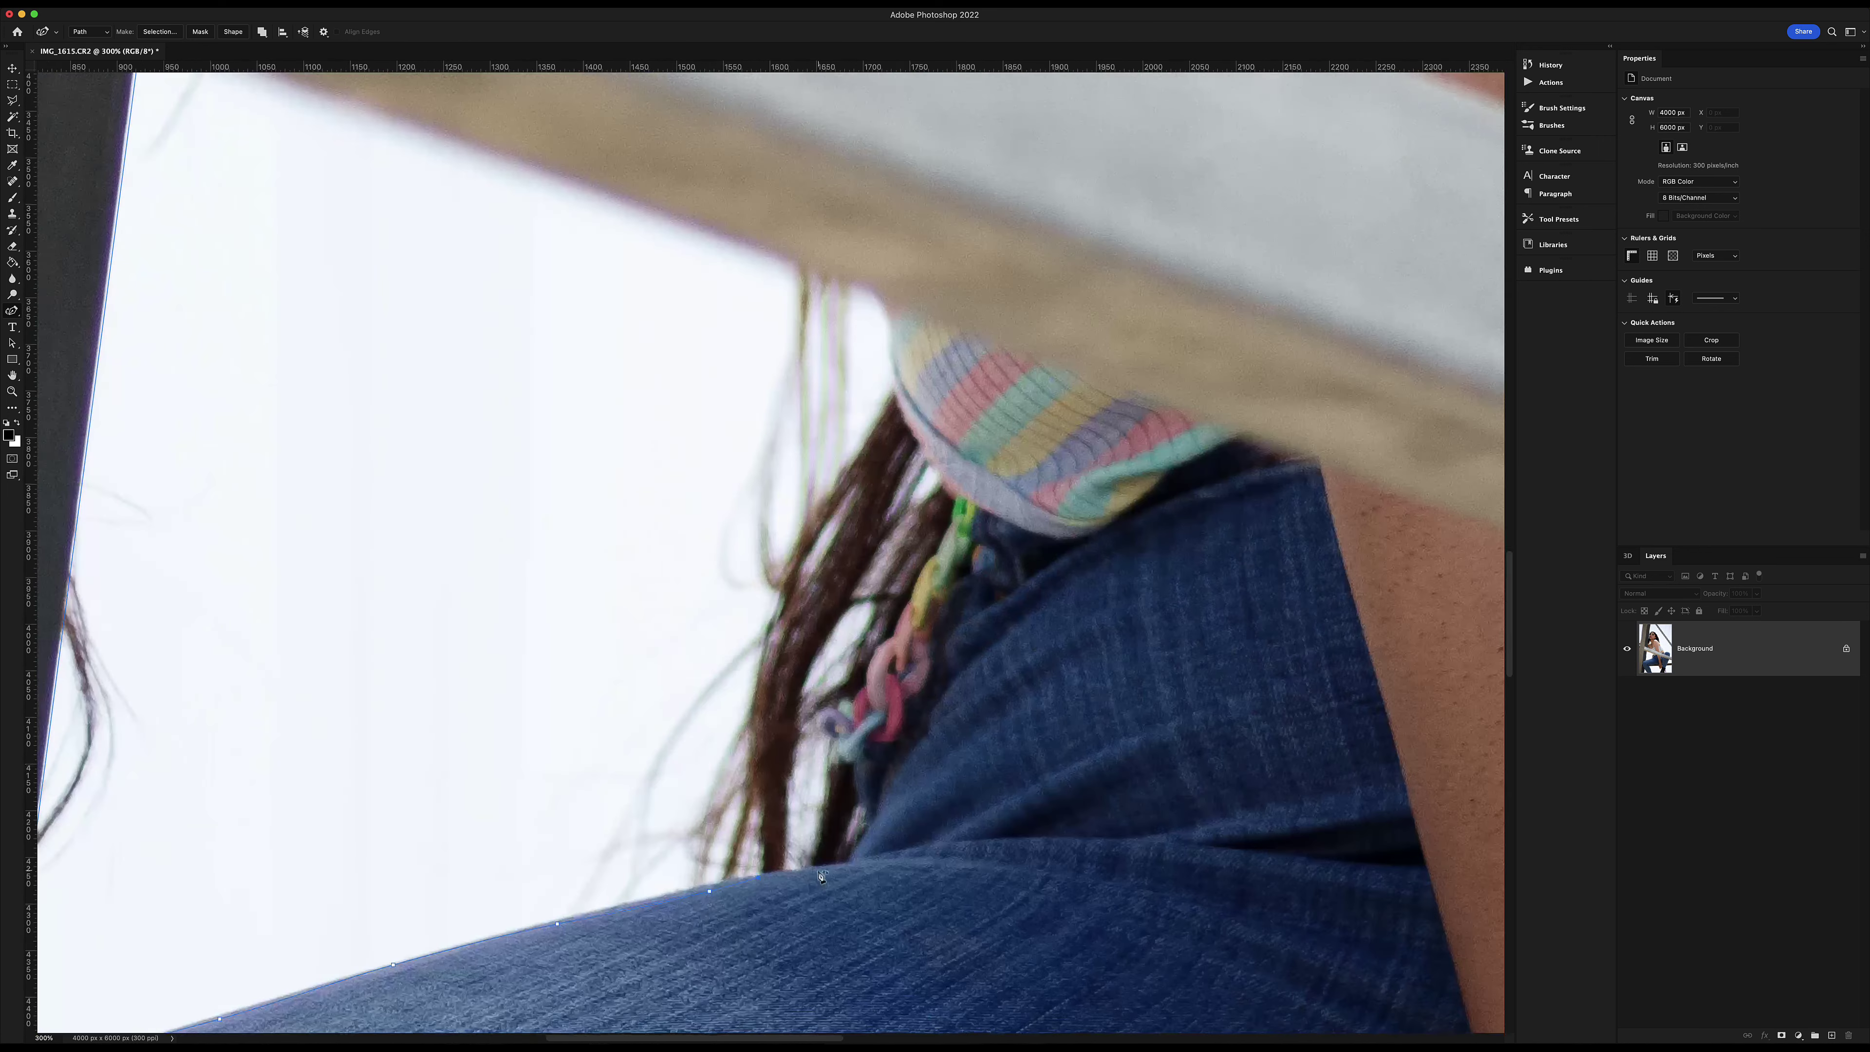
pyautogui.click(898, 381)
pyautogui.click(889, 349)
pyautogui.moveTo(884, 328); pyautogui.dragTo(987, 556)
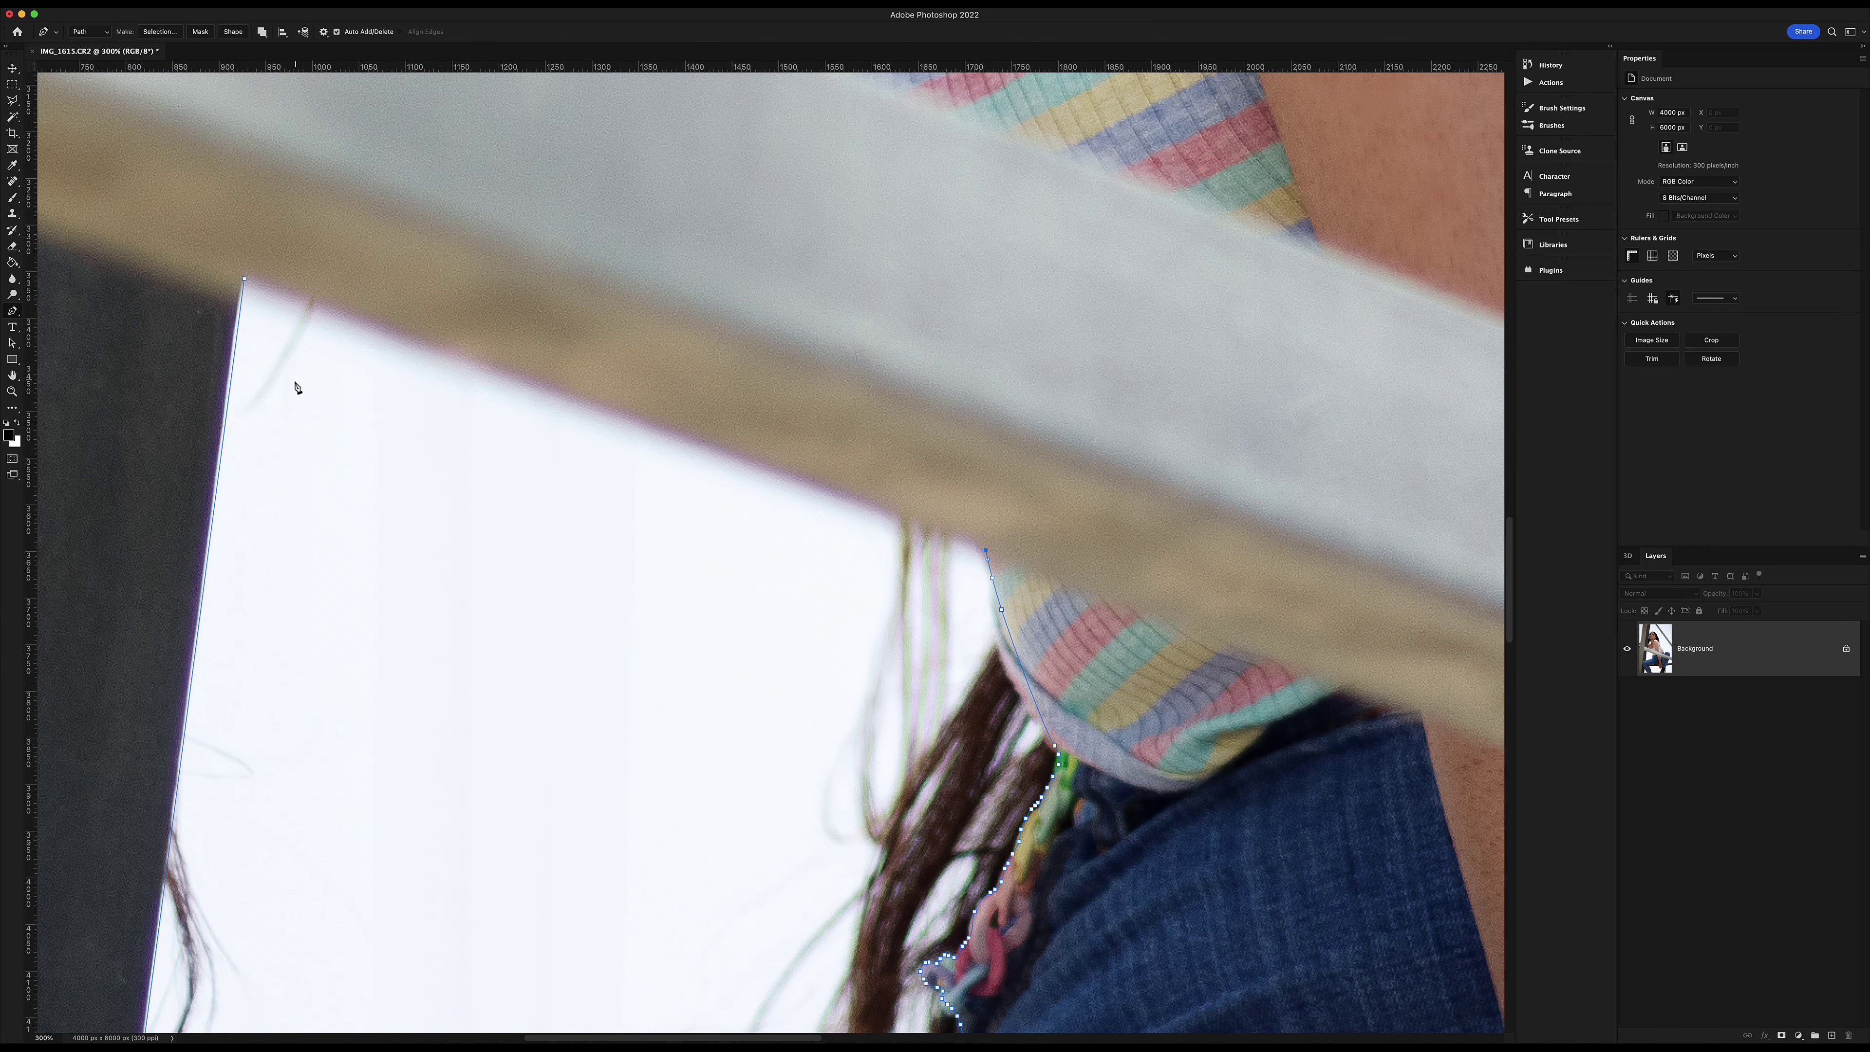
pyautogui.scroll(-10, 296, 387)
pyautogui.scroll(5, 535, 556)
pyautogui.scroll(3, 534, 556)
pyautogui.click(750, 725)
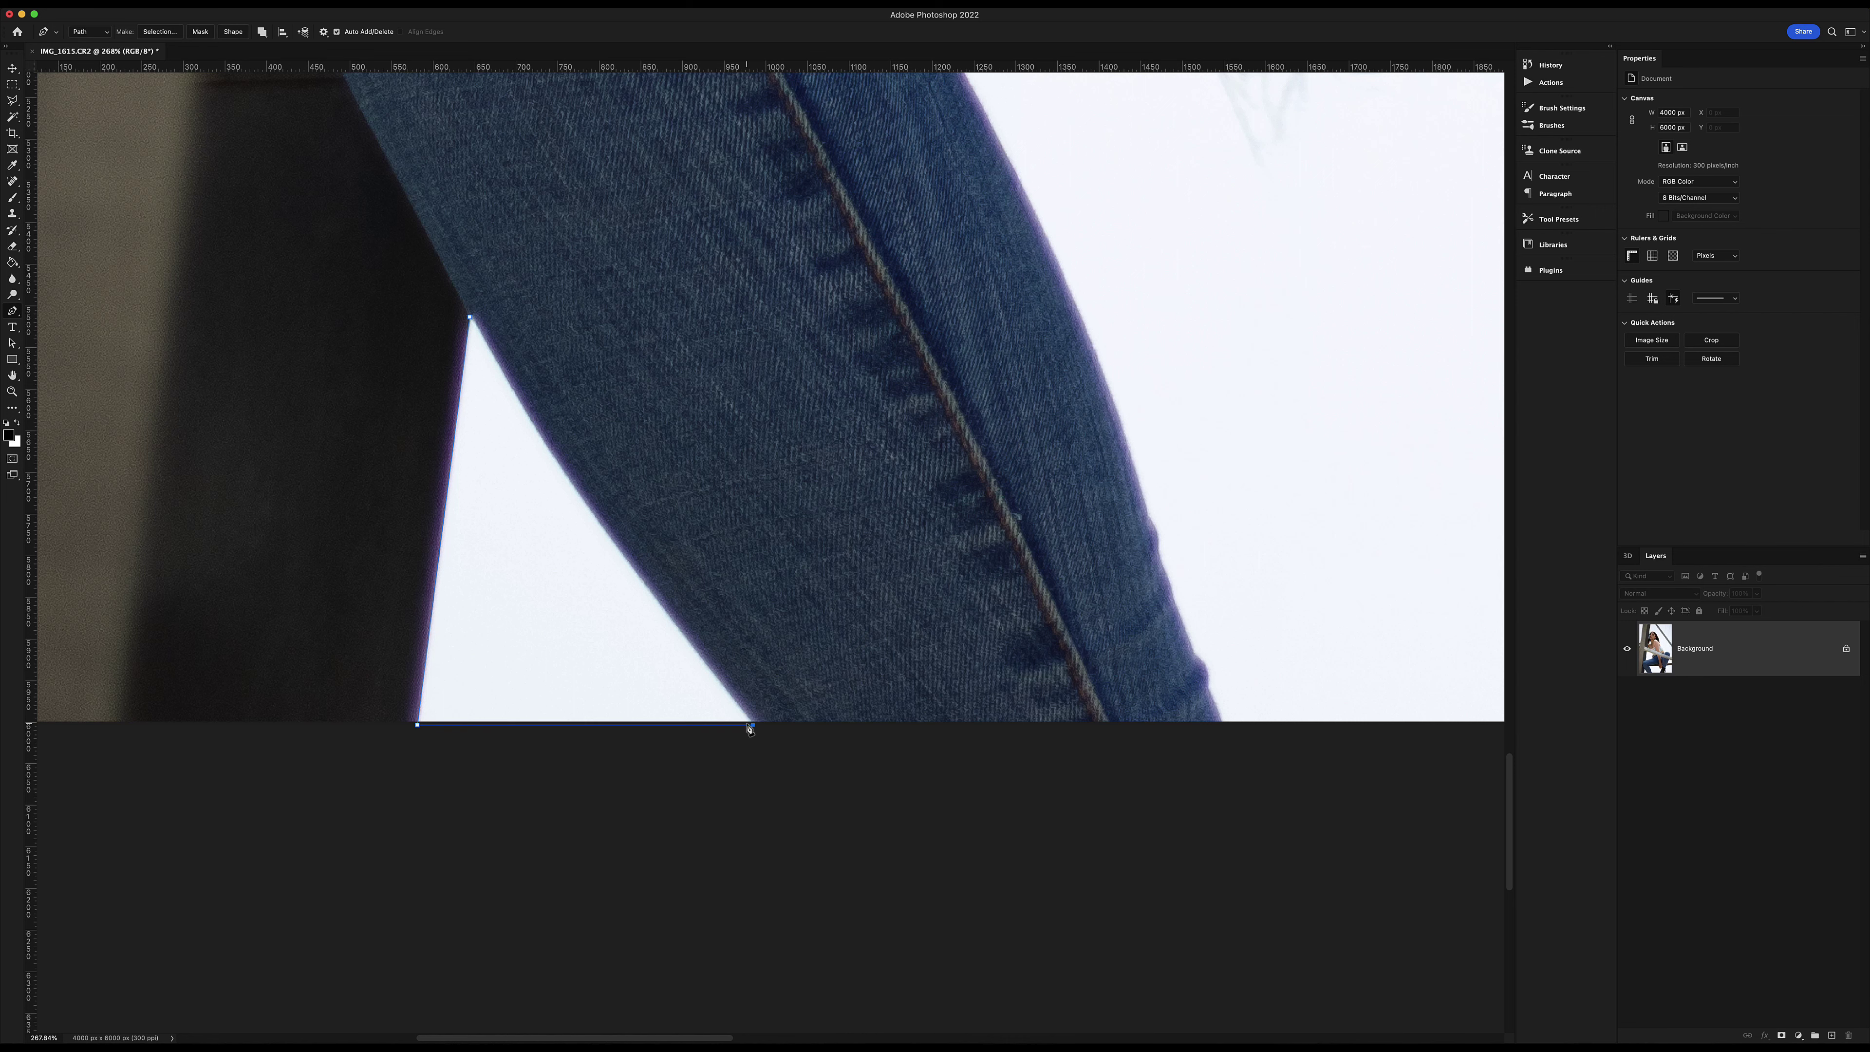
# Trace the white gap edge with Curvature Pen anchors, then return to the standard Pen.
pyautogui.rightClick(12, 310)
pyautogui.click(66, 347)
pyautogui.click(469, 333)
pyautogui.click(453, 443)
pyautogui.hscroll(10, 770, 862)
pyautogui.scroll(3, 769, 862)
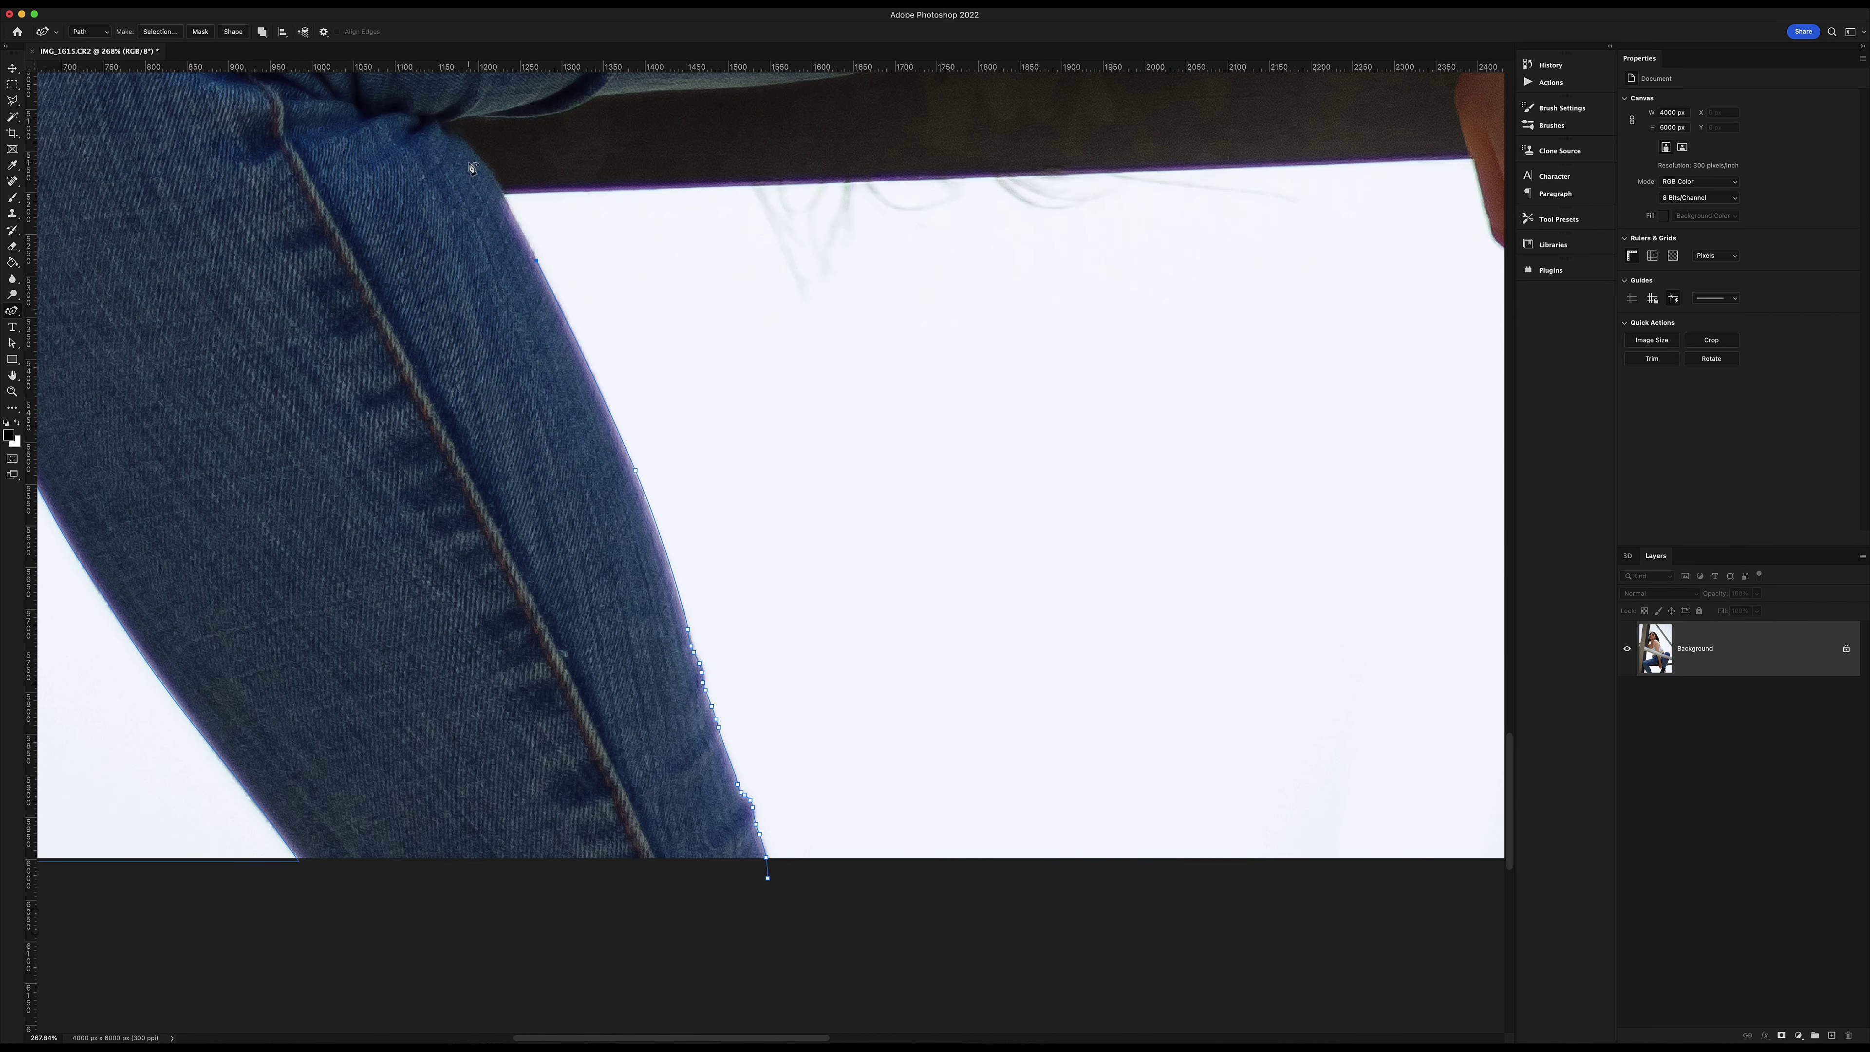
pyautogui.rightClick(12, 310)
pyautogui.click(66, 309)
pyautogui.hscroll(20, 49, 361)
pyautogui.scroll(5, 49, 361)
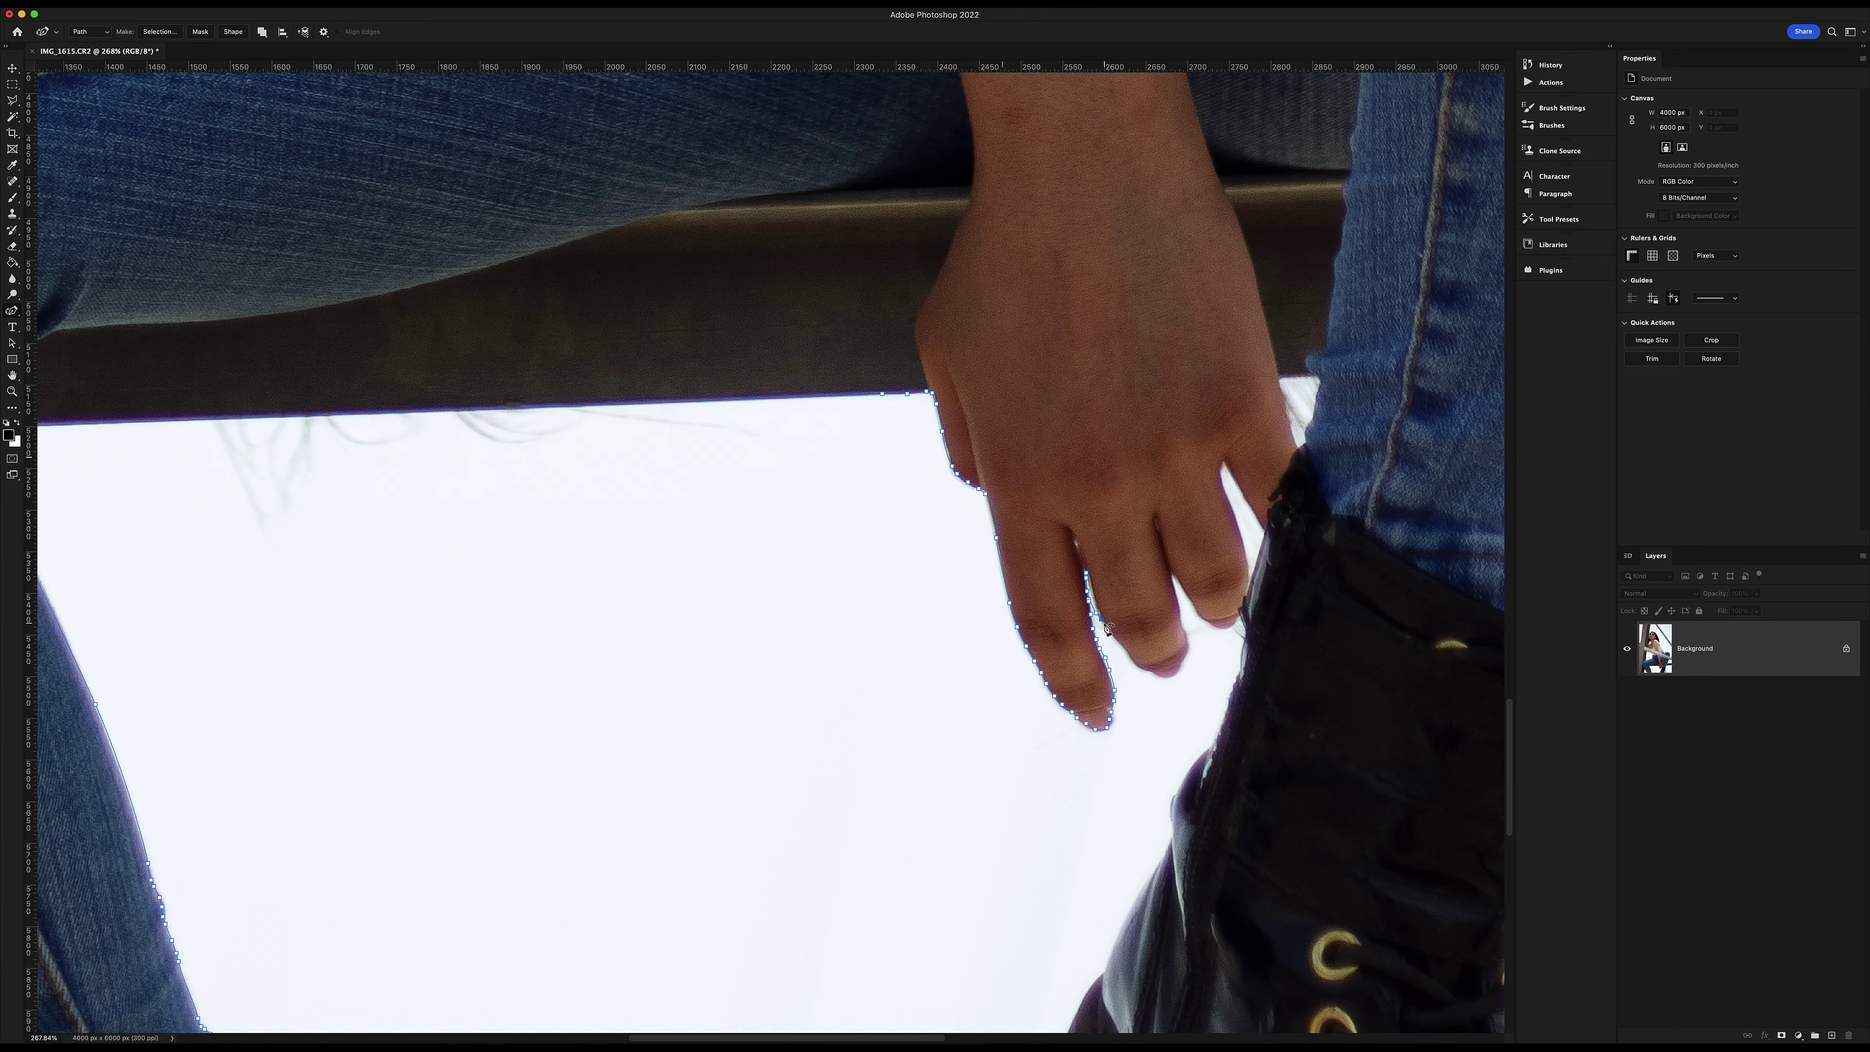
pyautogui.hscroll(10, 994, 737)
pyautogui.scroll(-8, 993, 737)
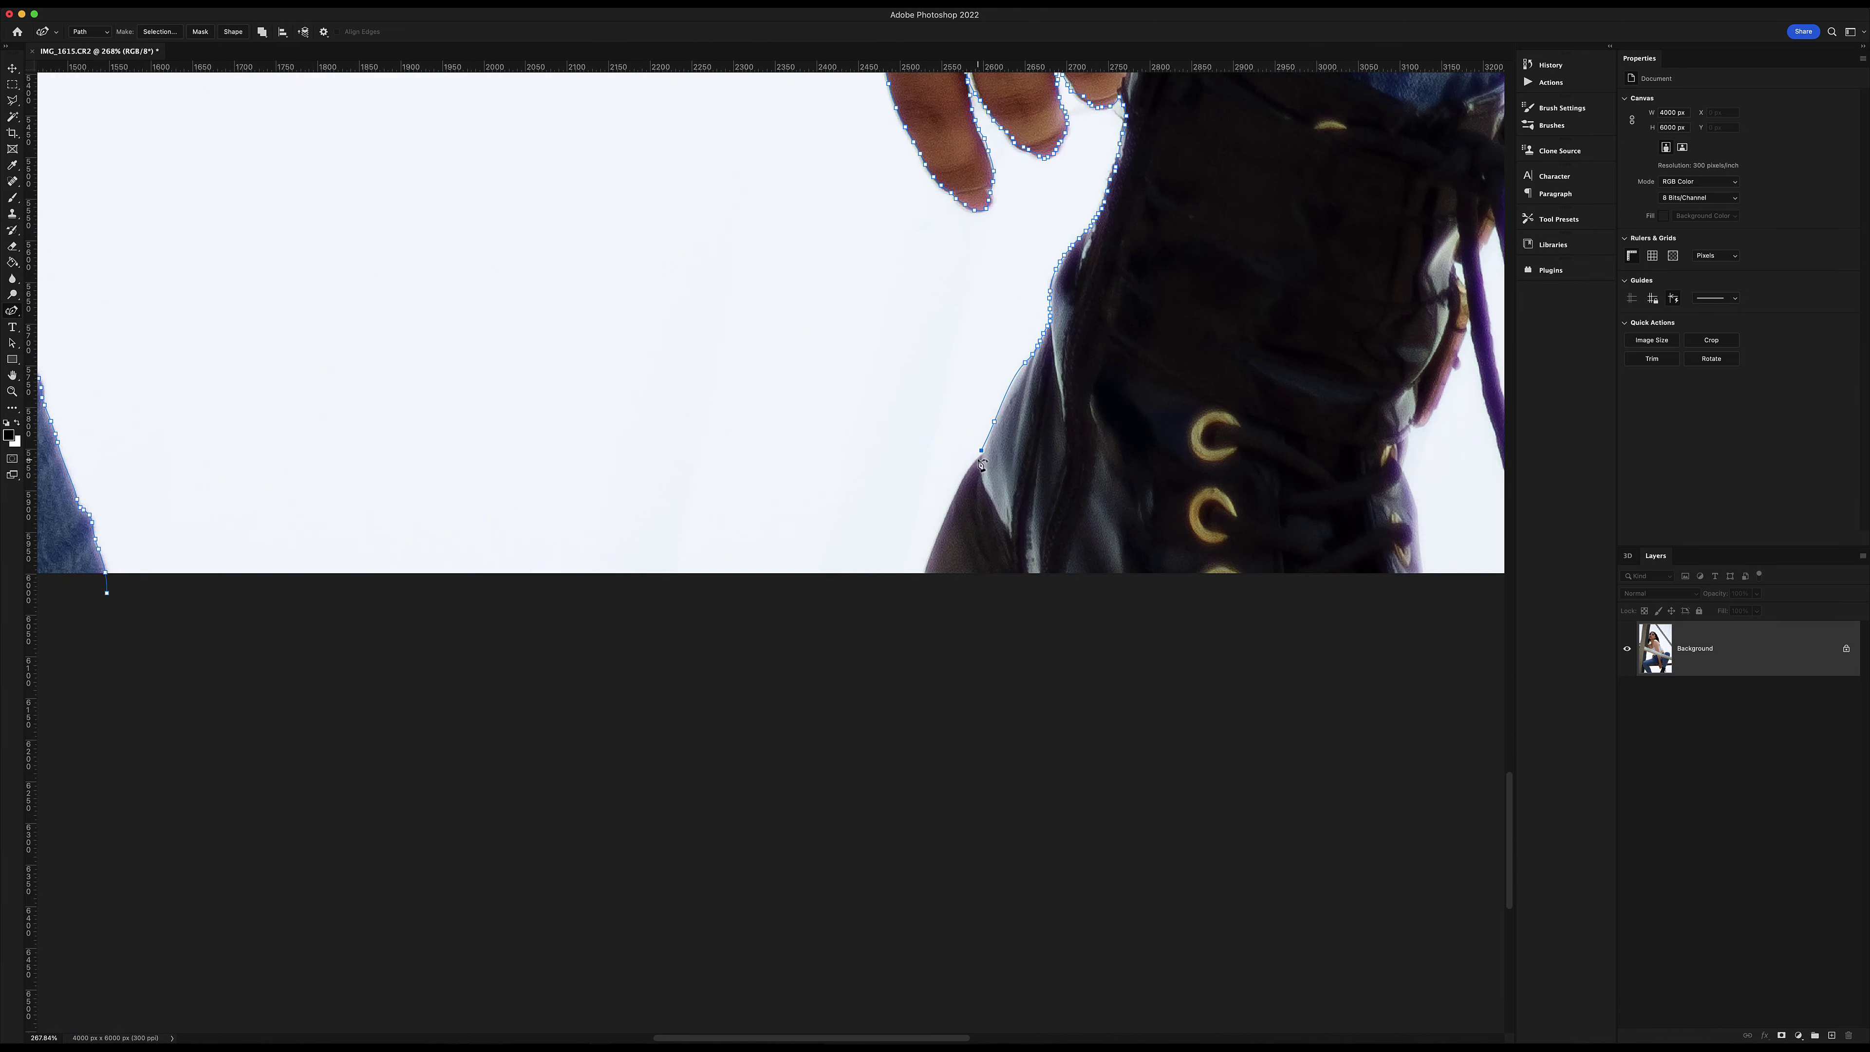
pyautogui.scroll(3, 994, 737)
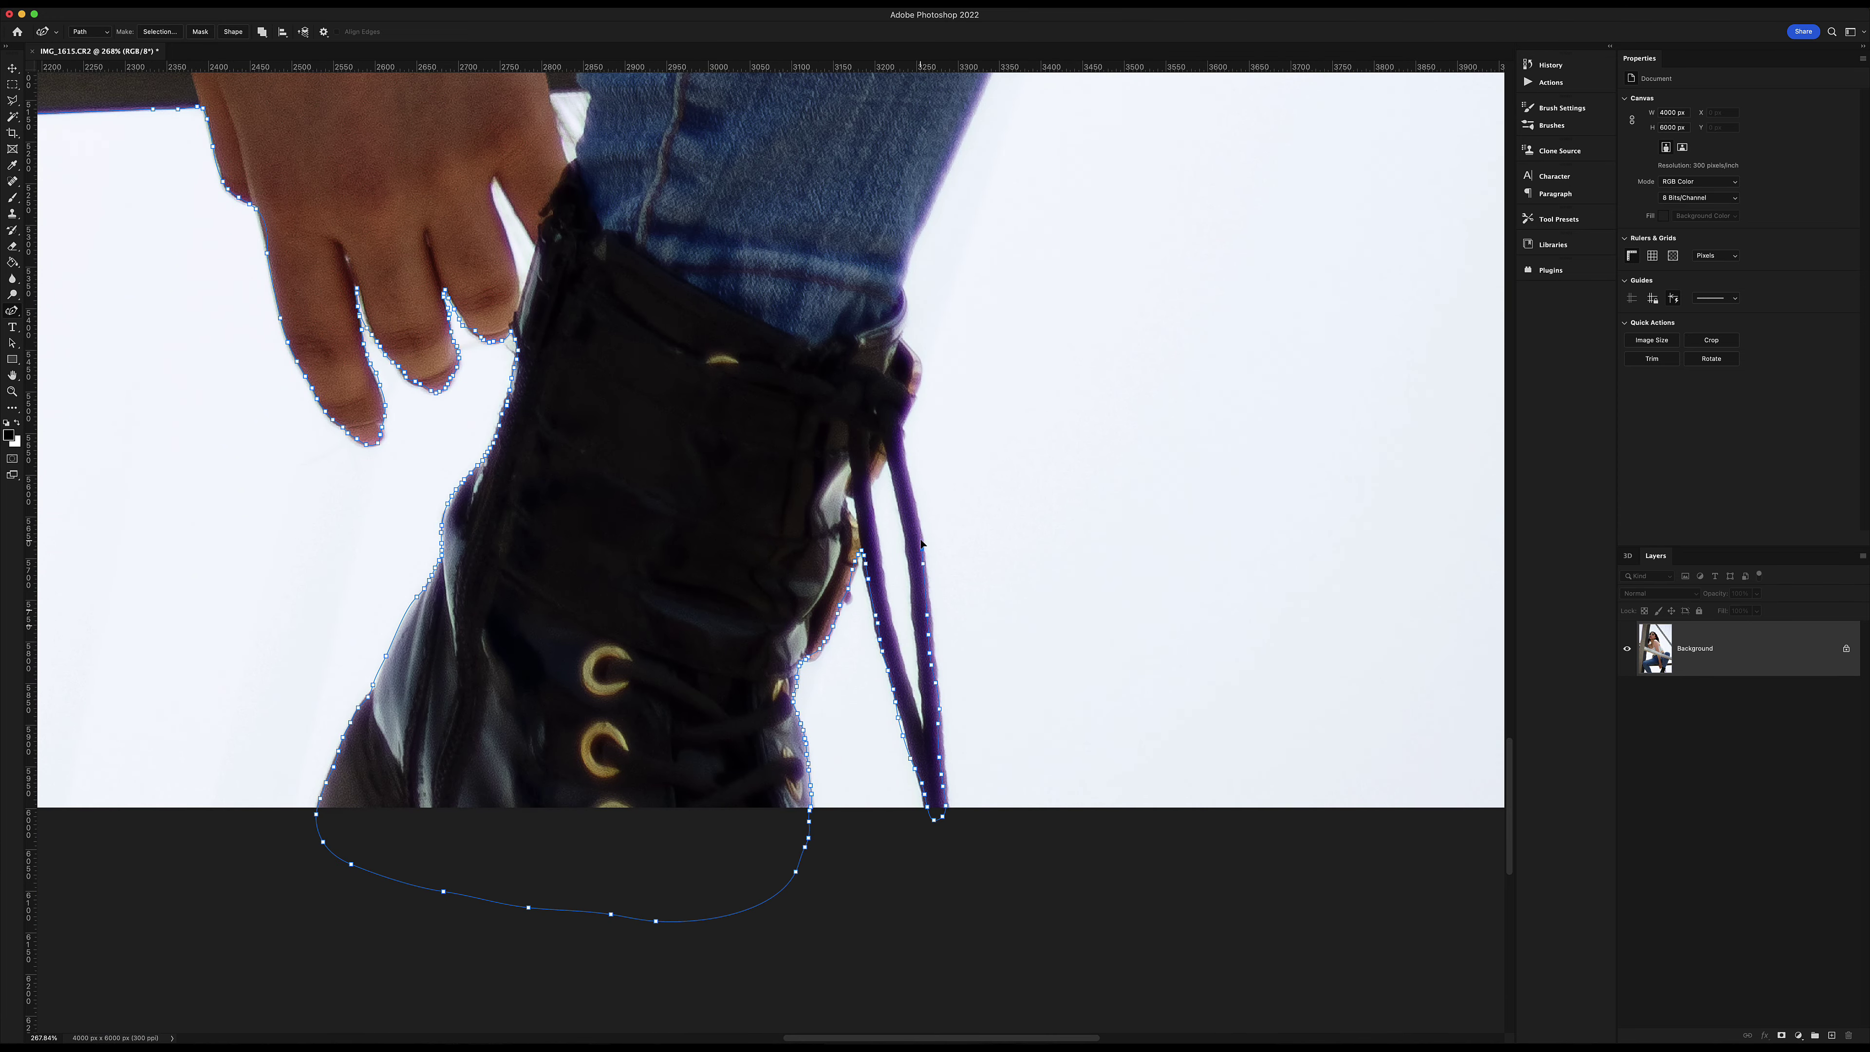
pyautogui.scroll(5, 920, 359)
pyautogui.hscroll(2, 919, 359)
pyautogui.hscroll(7, 880, 396)
pyautogui.scroll(1, 879, 396)
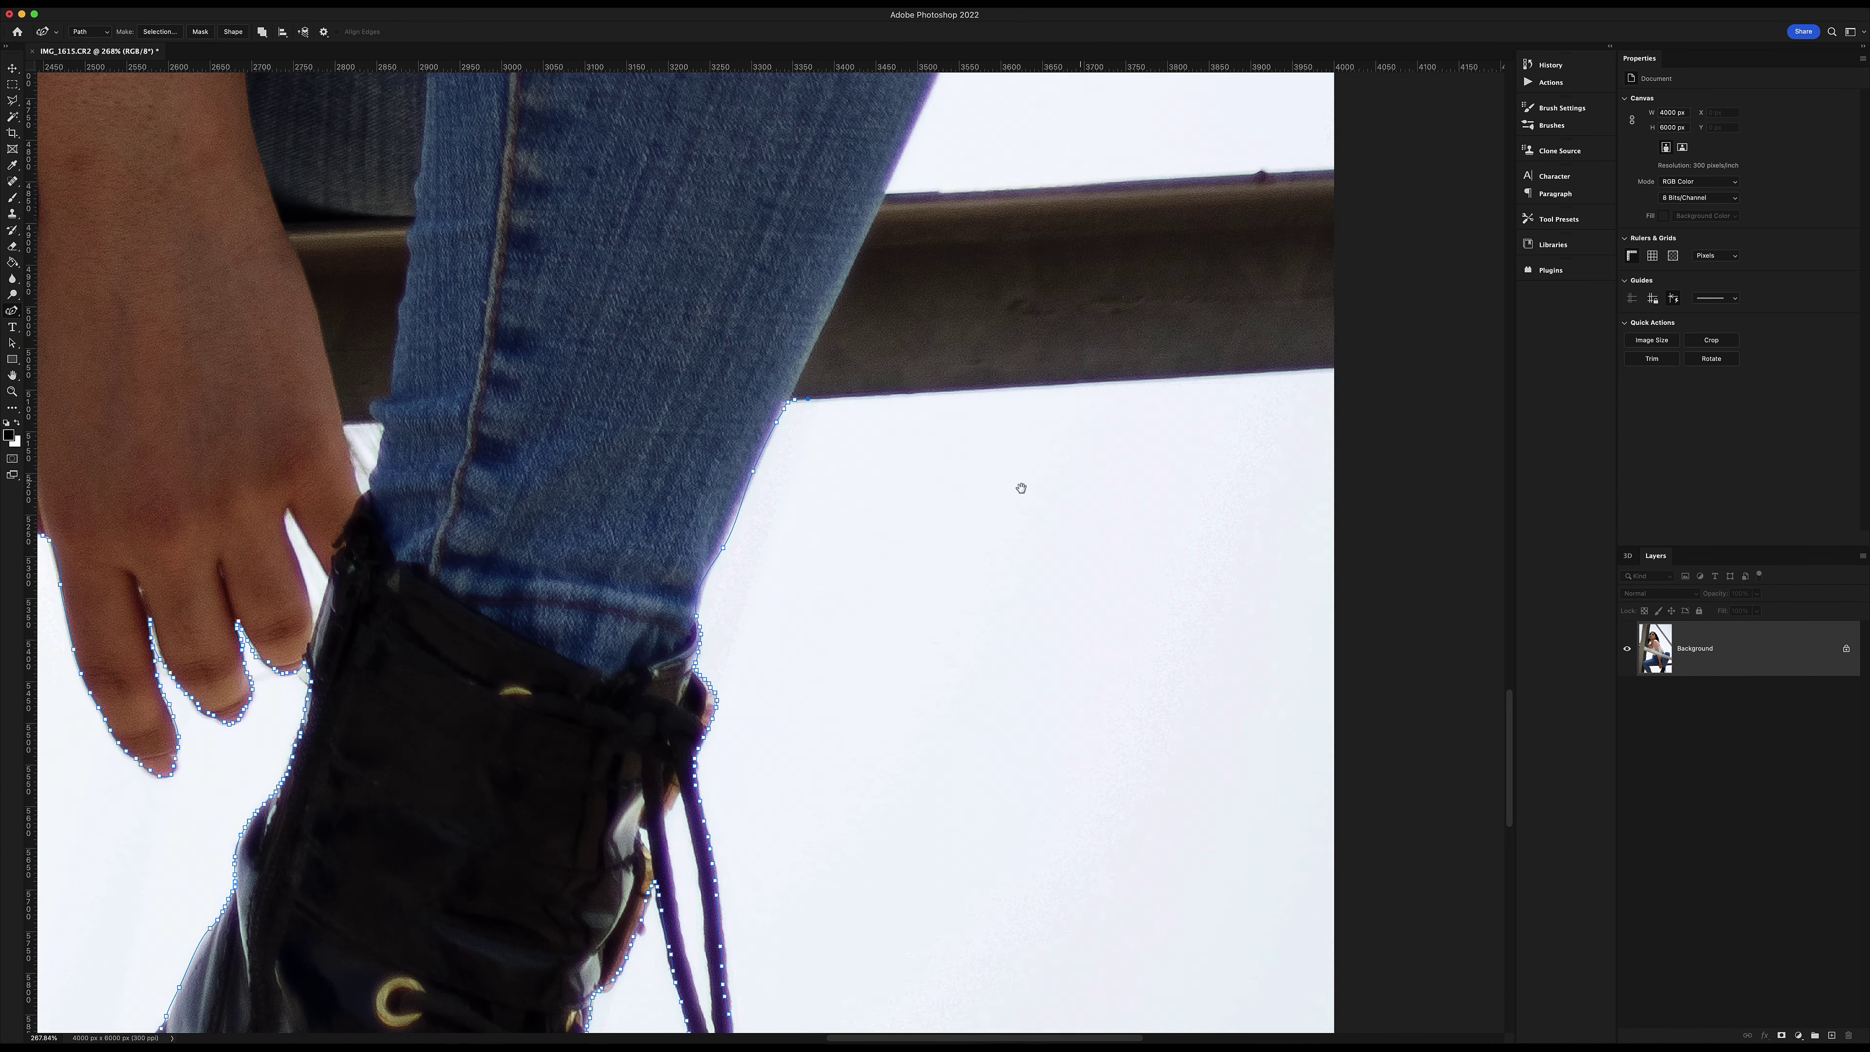
# Extend the path across the rail and past the bottom edge, closing it at the start anchor.
pyautogui.click(876, 397)
pyautogui.click(993, 723)
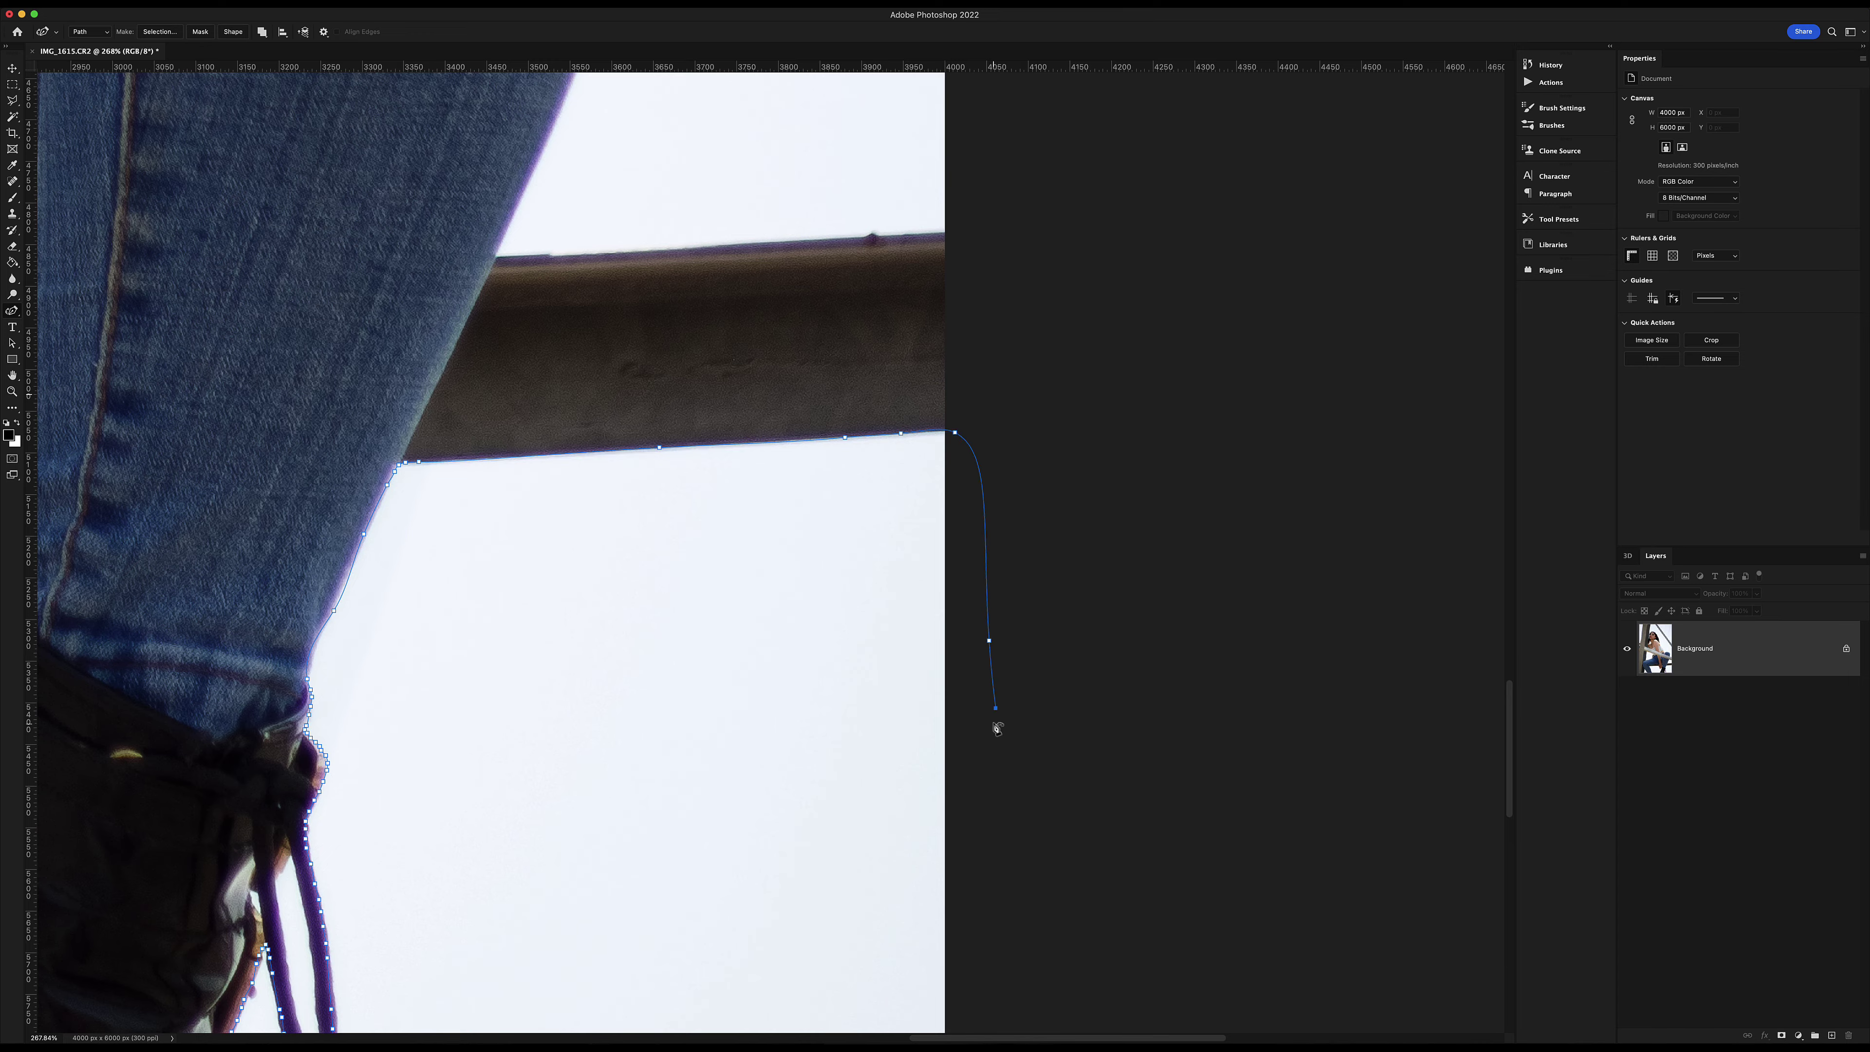
pyautogui.scroll(-6, 993, 723)
pyautogui.hscroll(-5, 515, 803)
pyautogui.click(570, 801)
pyautogui.scroll(-5, 452, 804)
pyautogui.scroll(5, 742, 407)
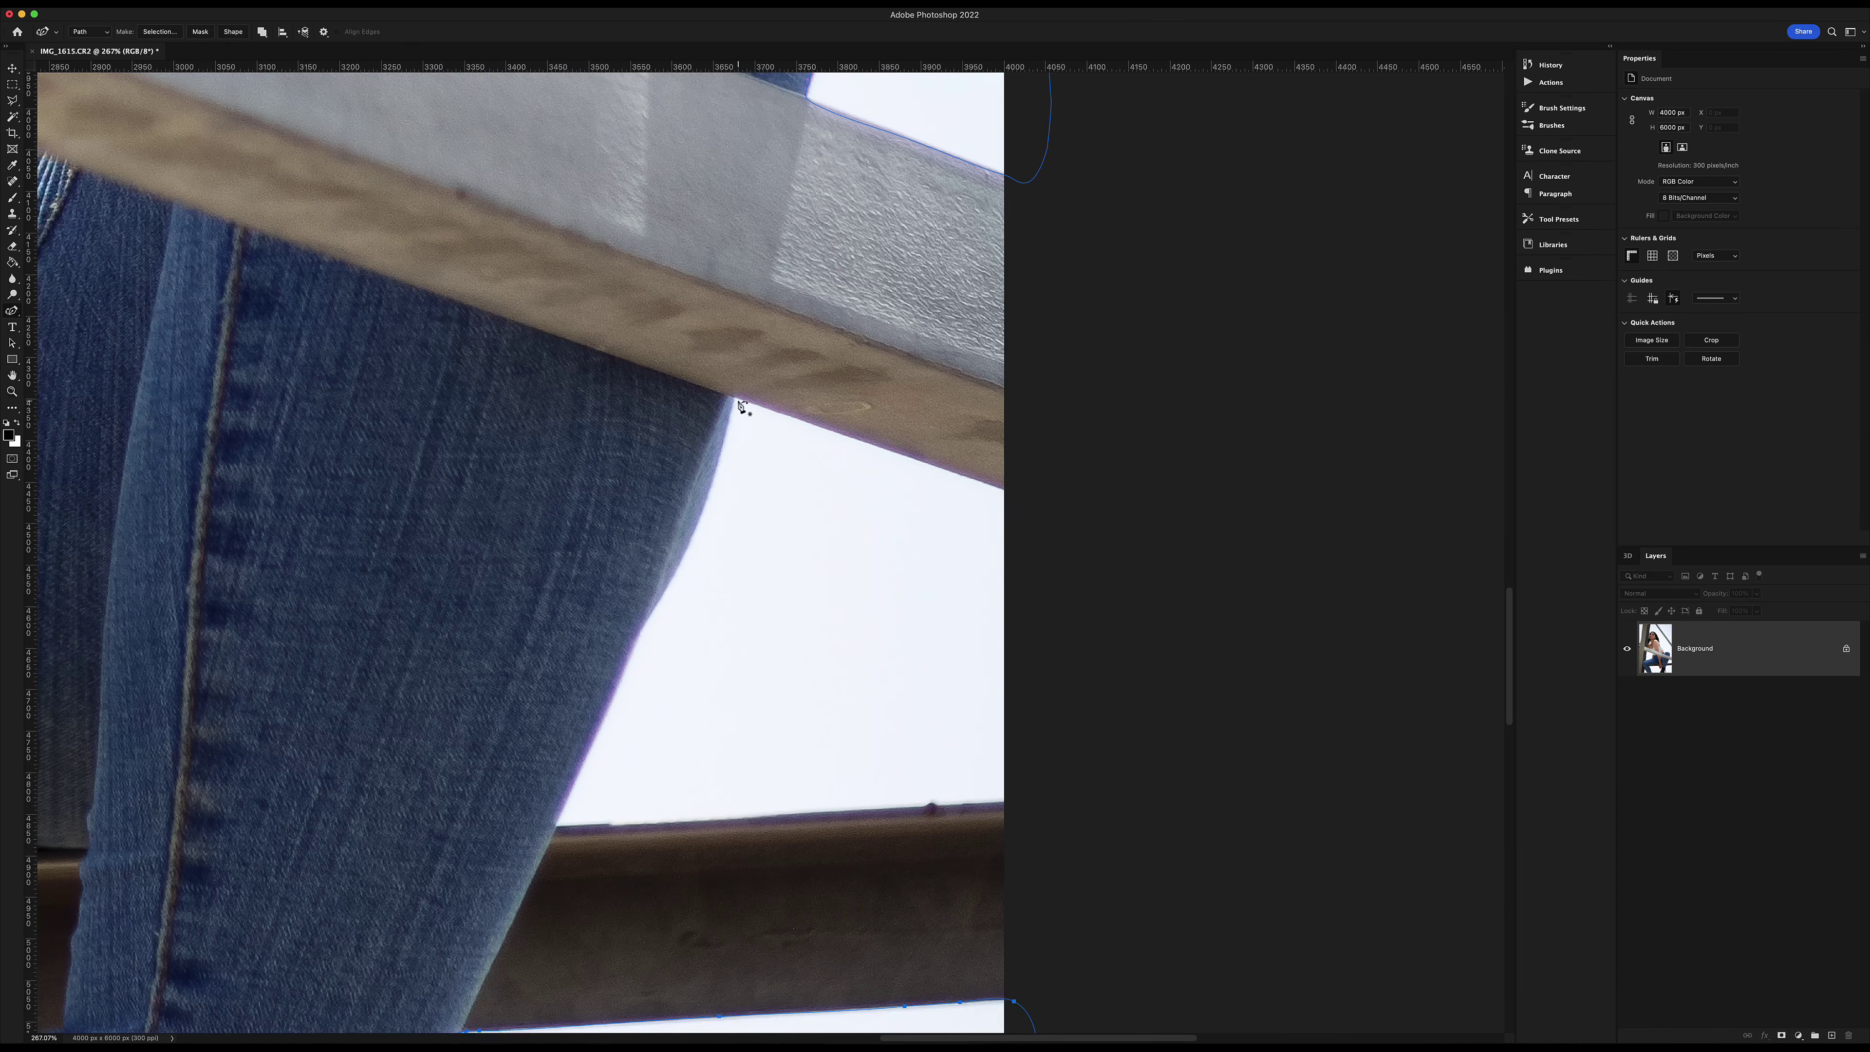
pyautogui.click(734, 398)
pyautogui.scroll(-10, 909, 515)
# Duplicate the Background and mask the copy using a selection made from the closed path.
pyautogui.press('a')
pyautogui.hotkey('ctrl', 'j')
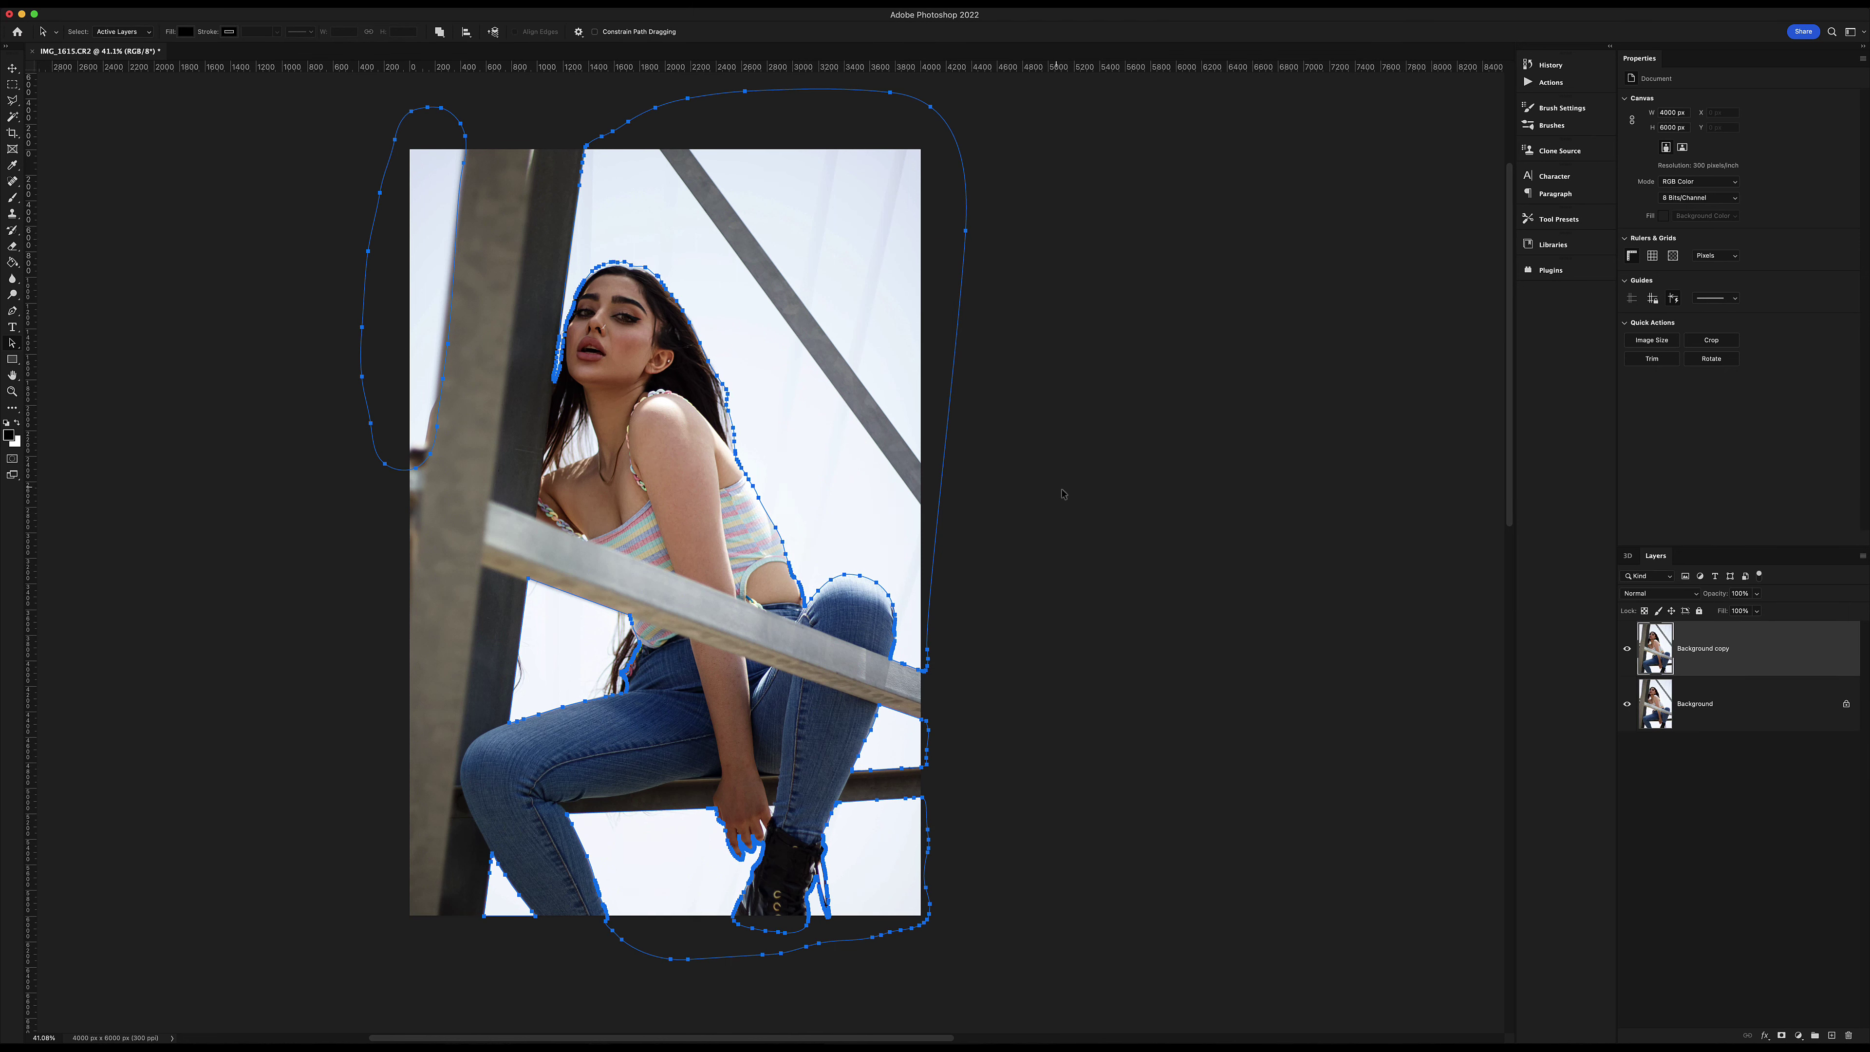
pyautogui.rightClick(786, 436)
pyautogui.click(810, 501)
pyautogui.click(1781, 1035)
# Open Select and Mask with the red Overlay view mode.
pyautogui.click(1809, 210)
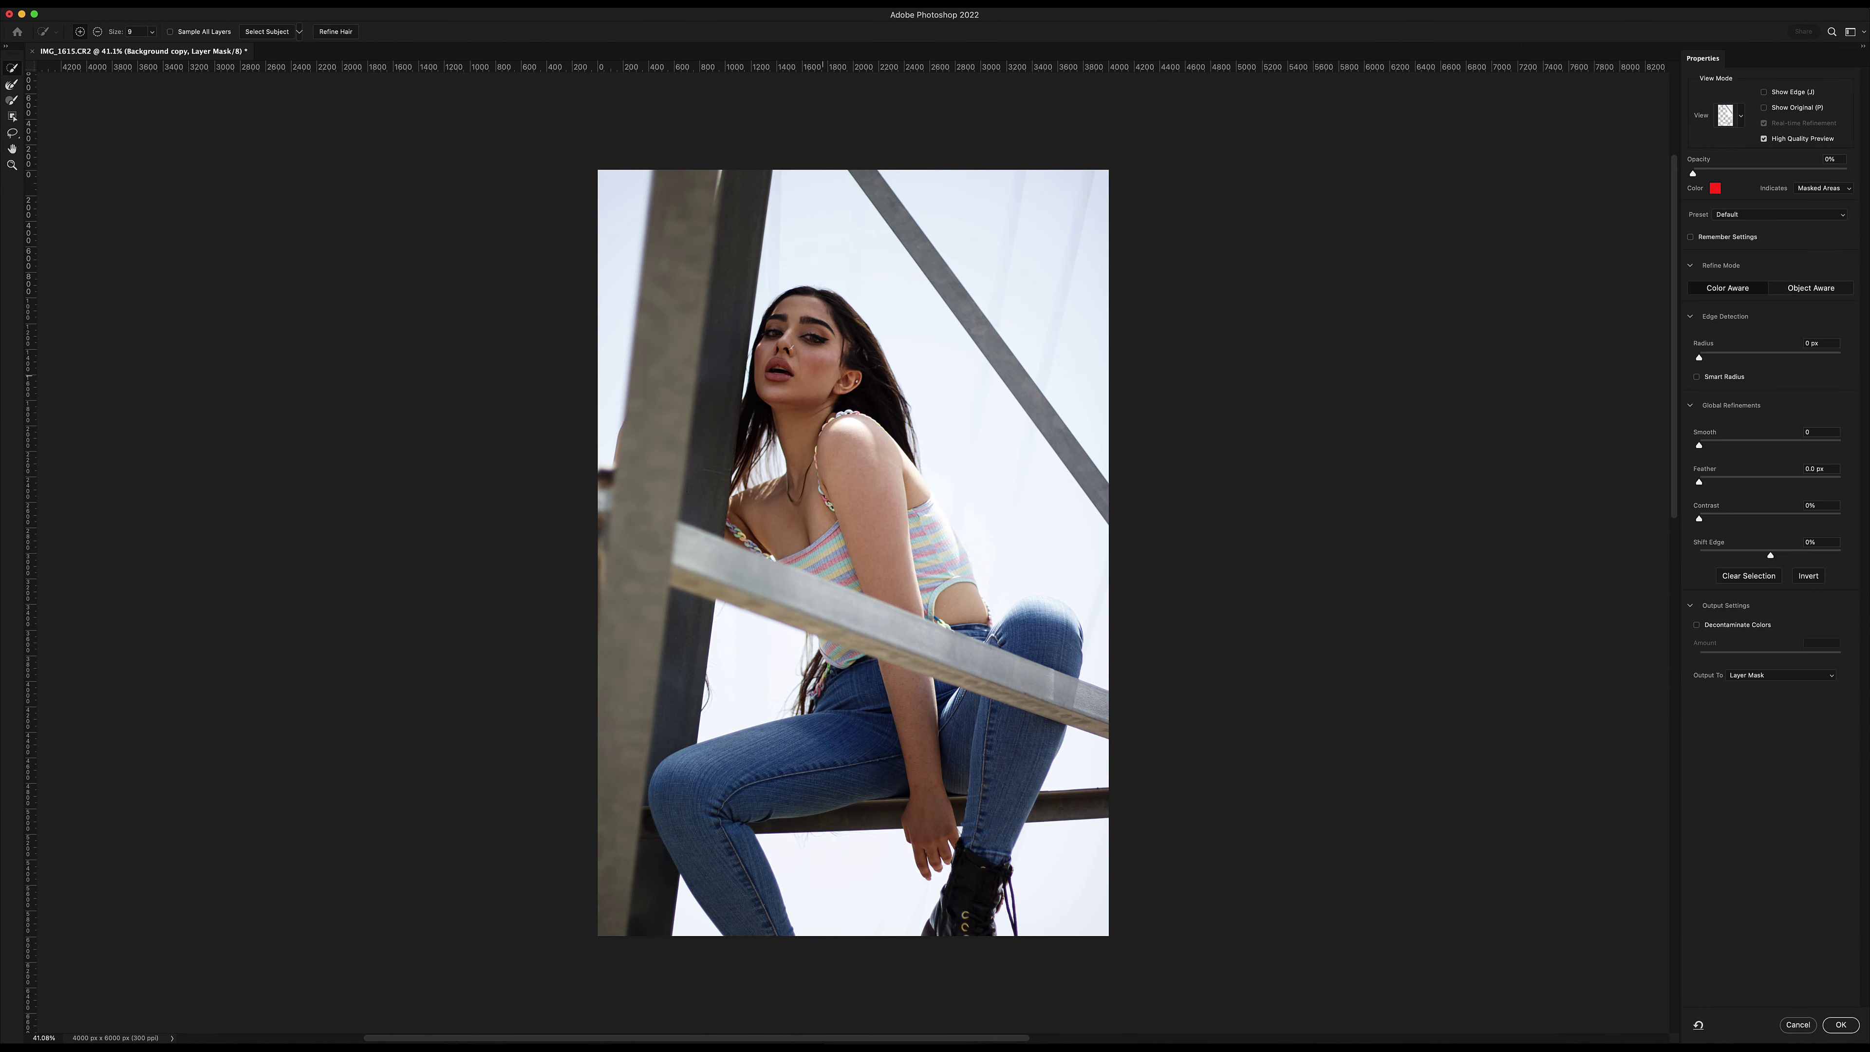
pyautogui.click(1730, 115)
pyautogui.click(1730, 188)
pyautogui.click(1726, 115)
pyautogui.click(1715, 195)
# Zoom in and refine the hair edge in the neck gap with a smaller Refine Edge Brush.
pyautogui.press('z')
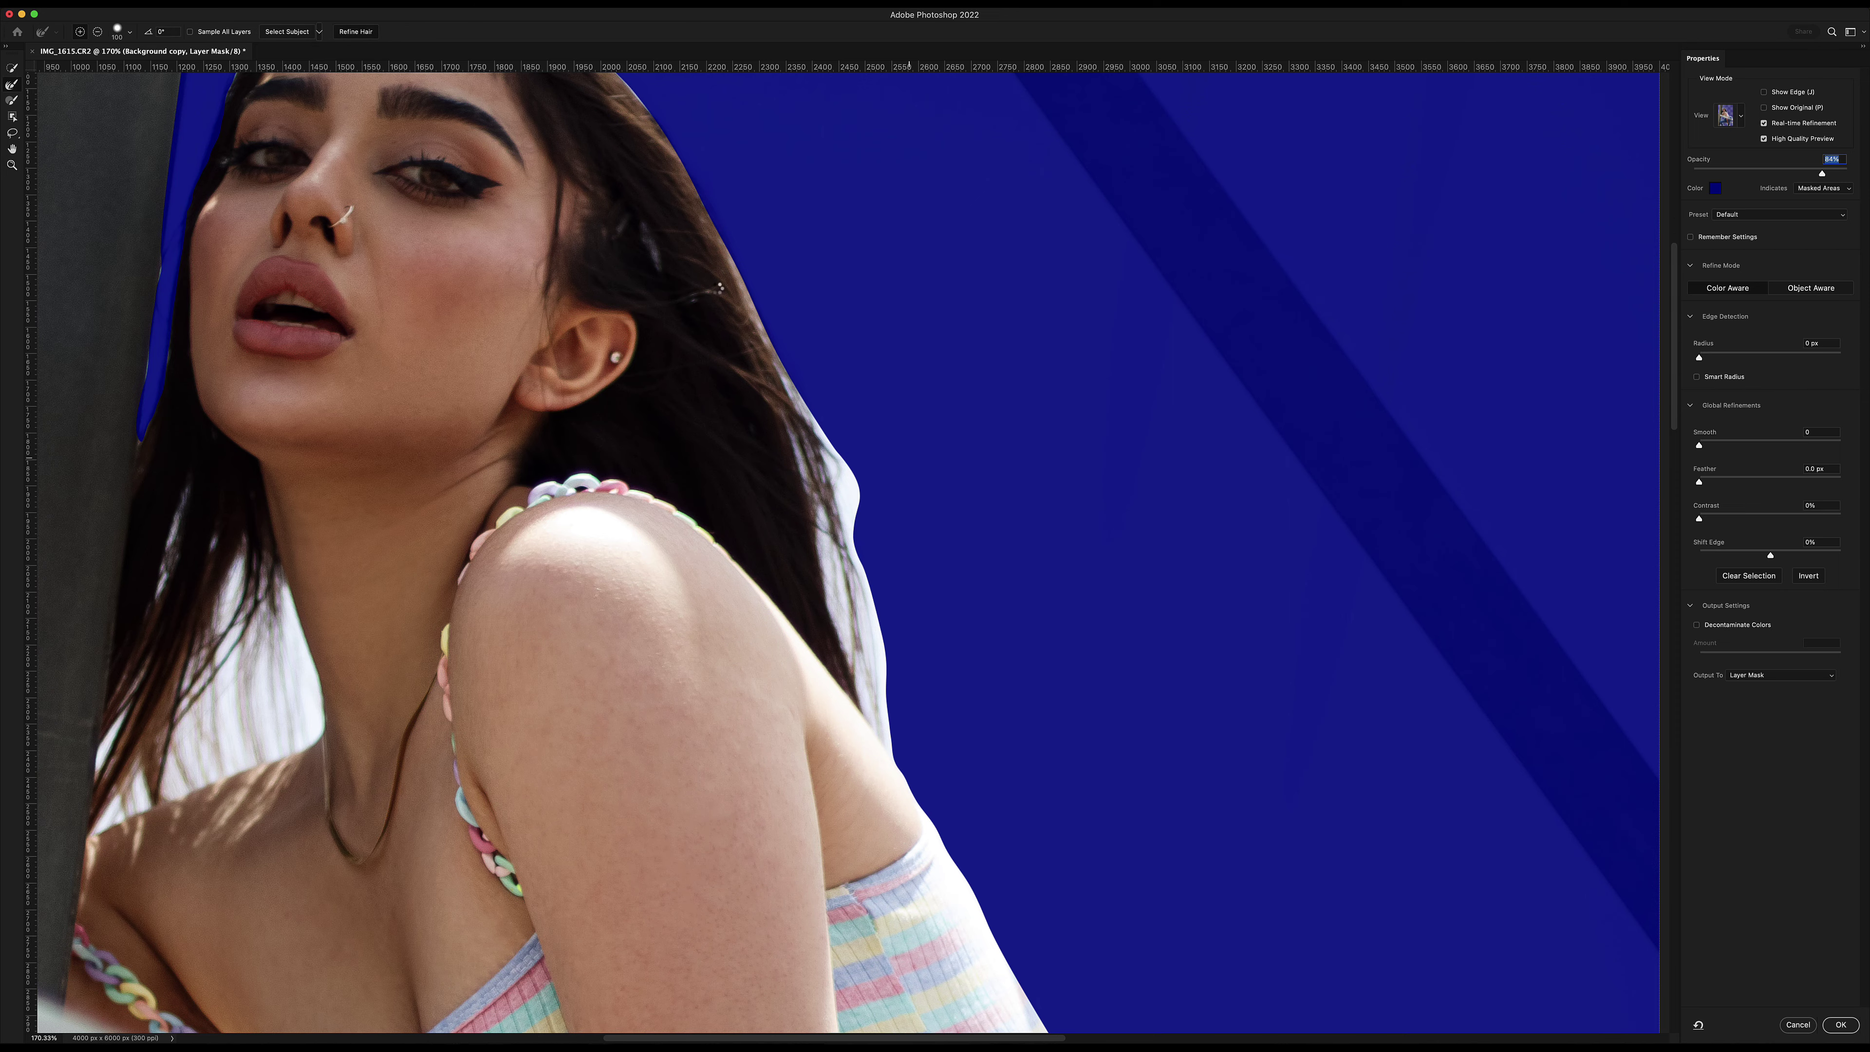
pyautogui.scroll(3, 719, 287)
pyautogui.press('[')
pyautogui.press('[')
pyautogui.press('[')
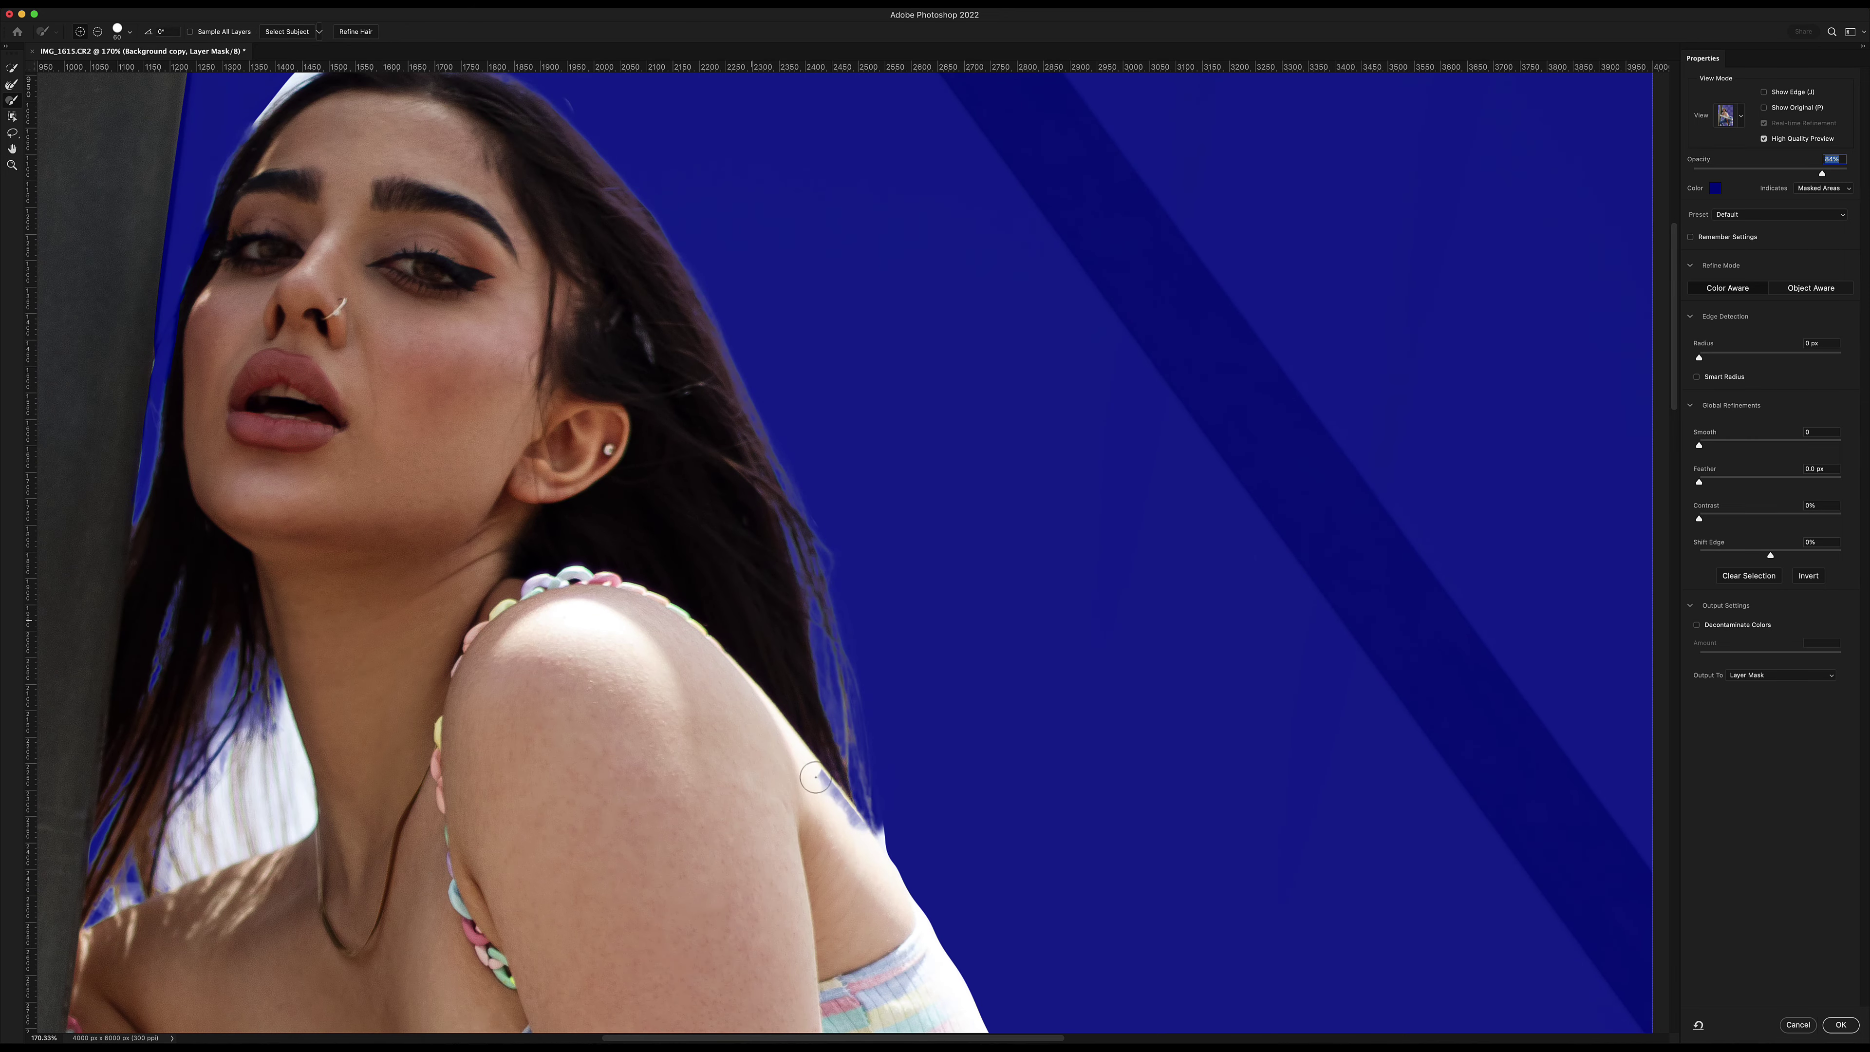
pyautogui.scroll(-10, 815, 776)
pyautogui.scroll(8, 897, 333)
pyautogui.hscroll(-5, 897, 334)
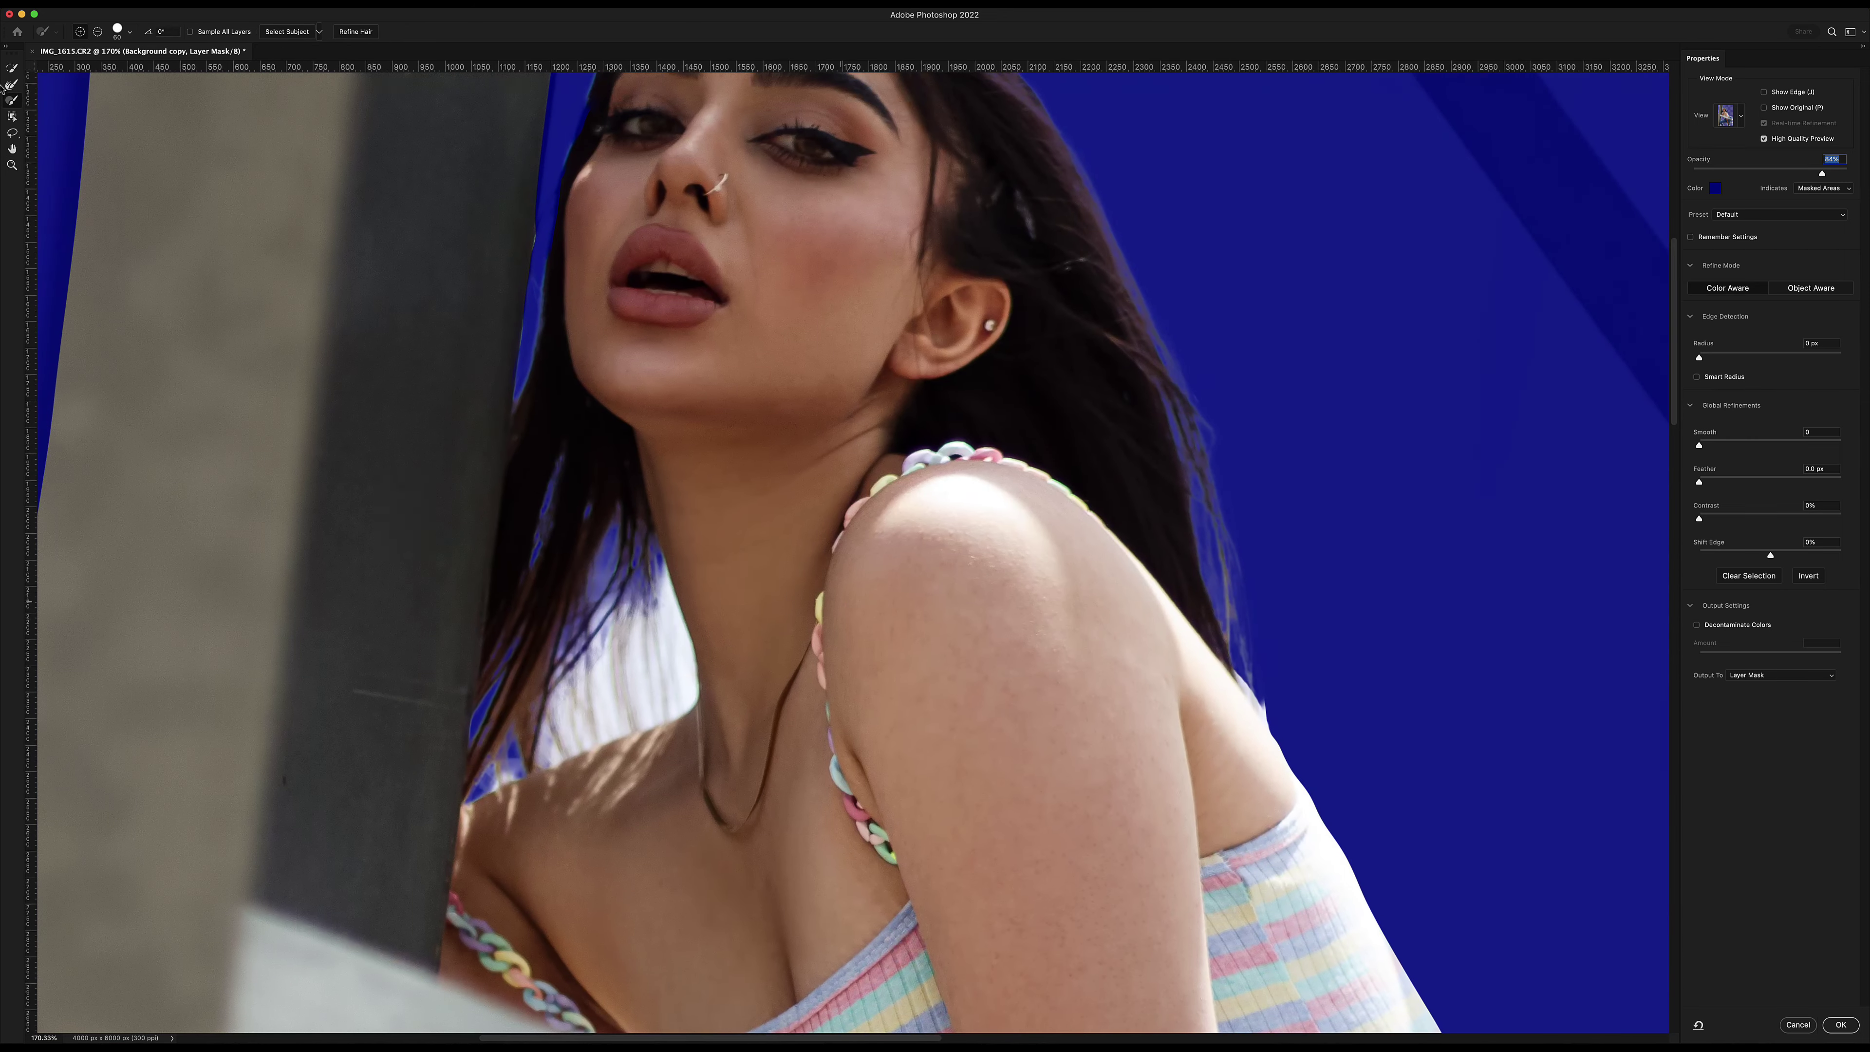
pyautogui.click(11, 101)
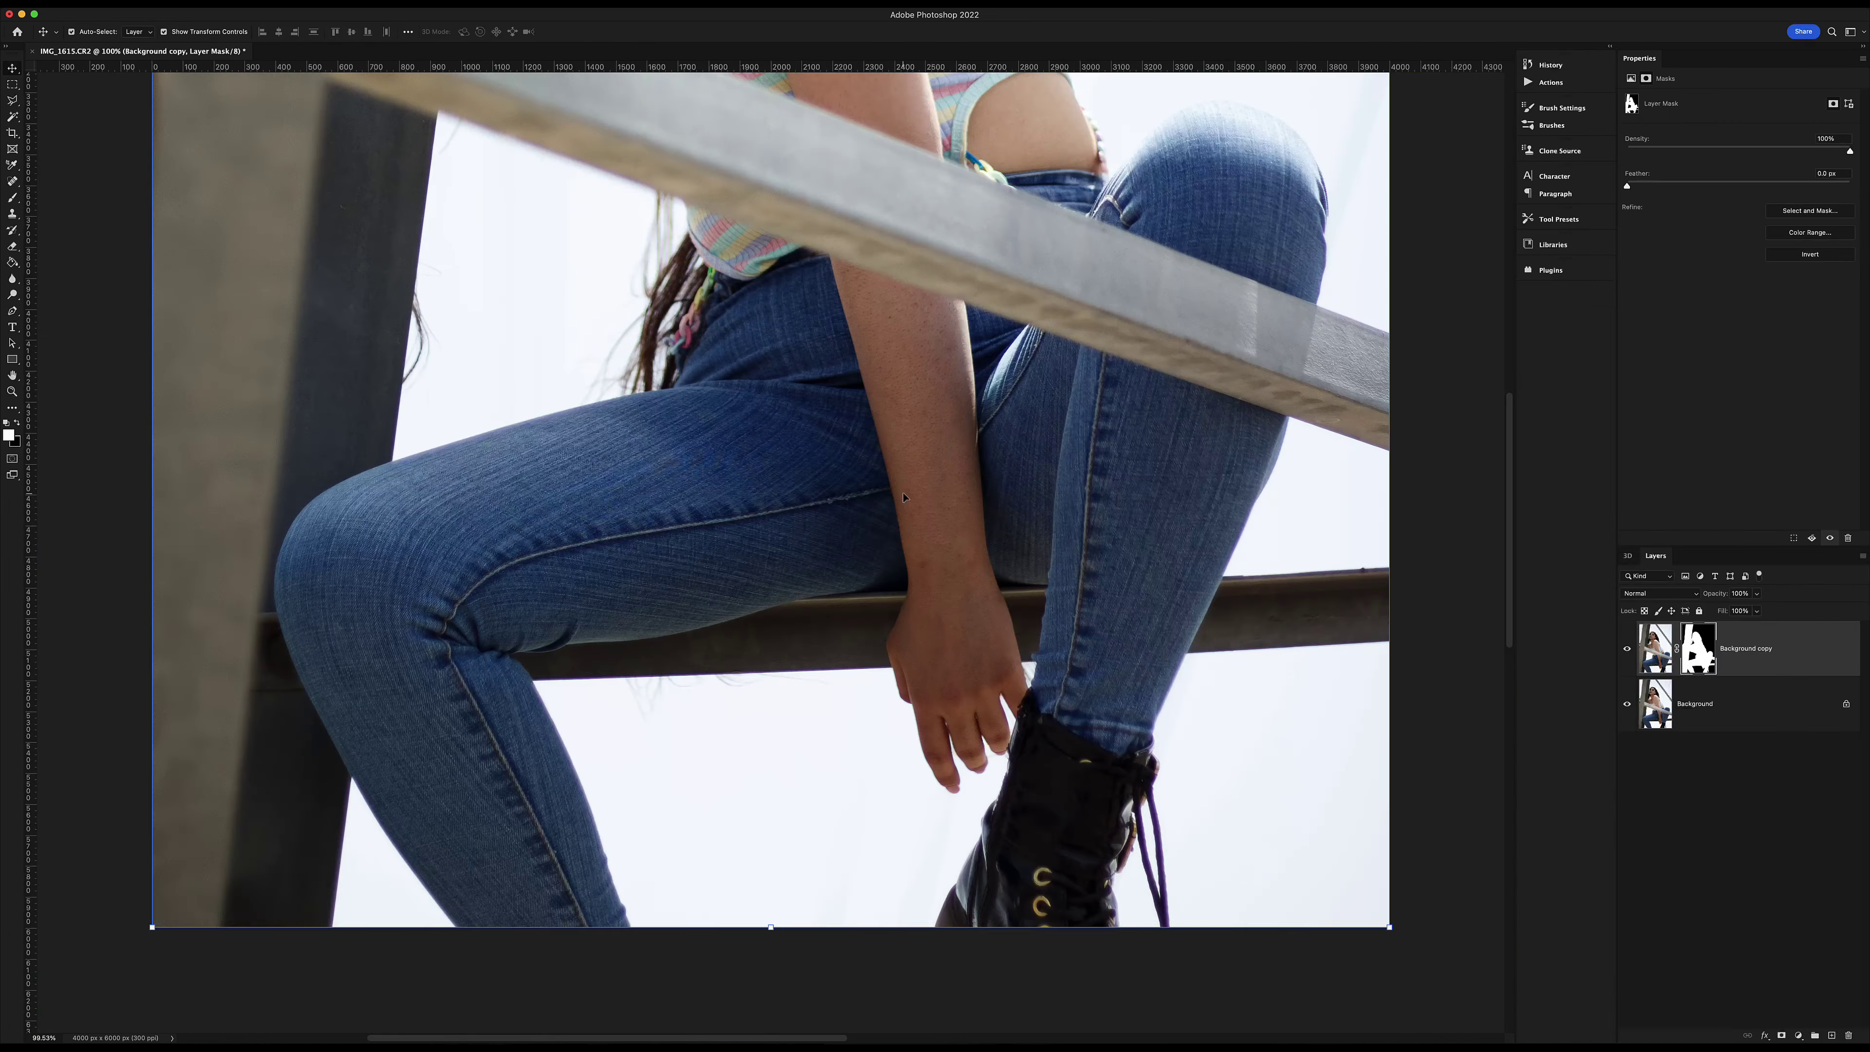
# Move the cityscape layer below the woman and reposition it behind her.
pyautogui.press('z')
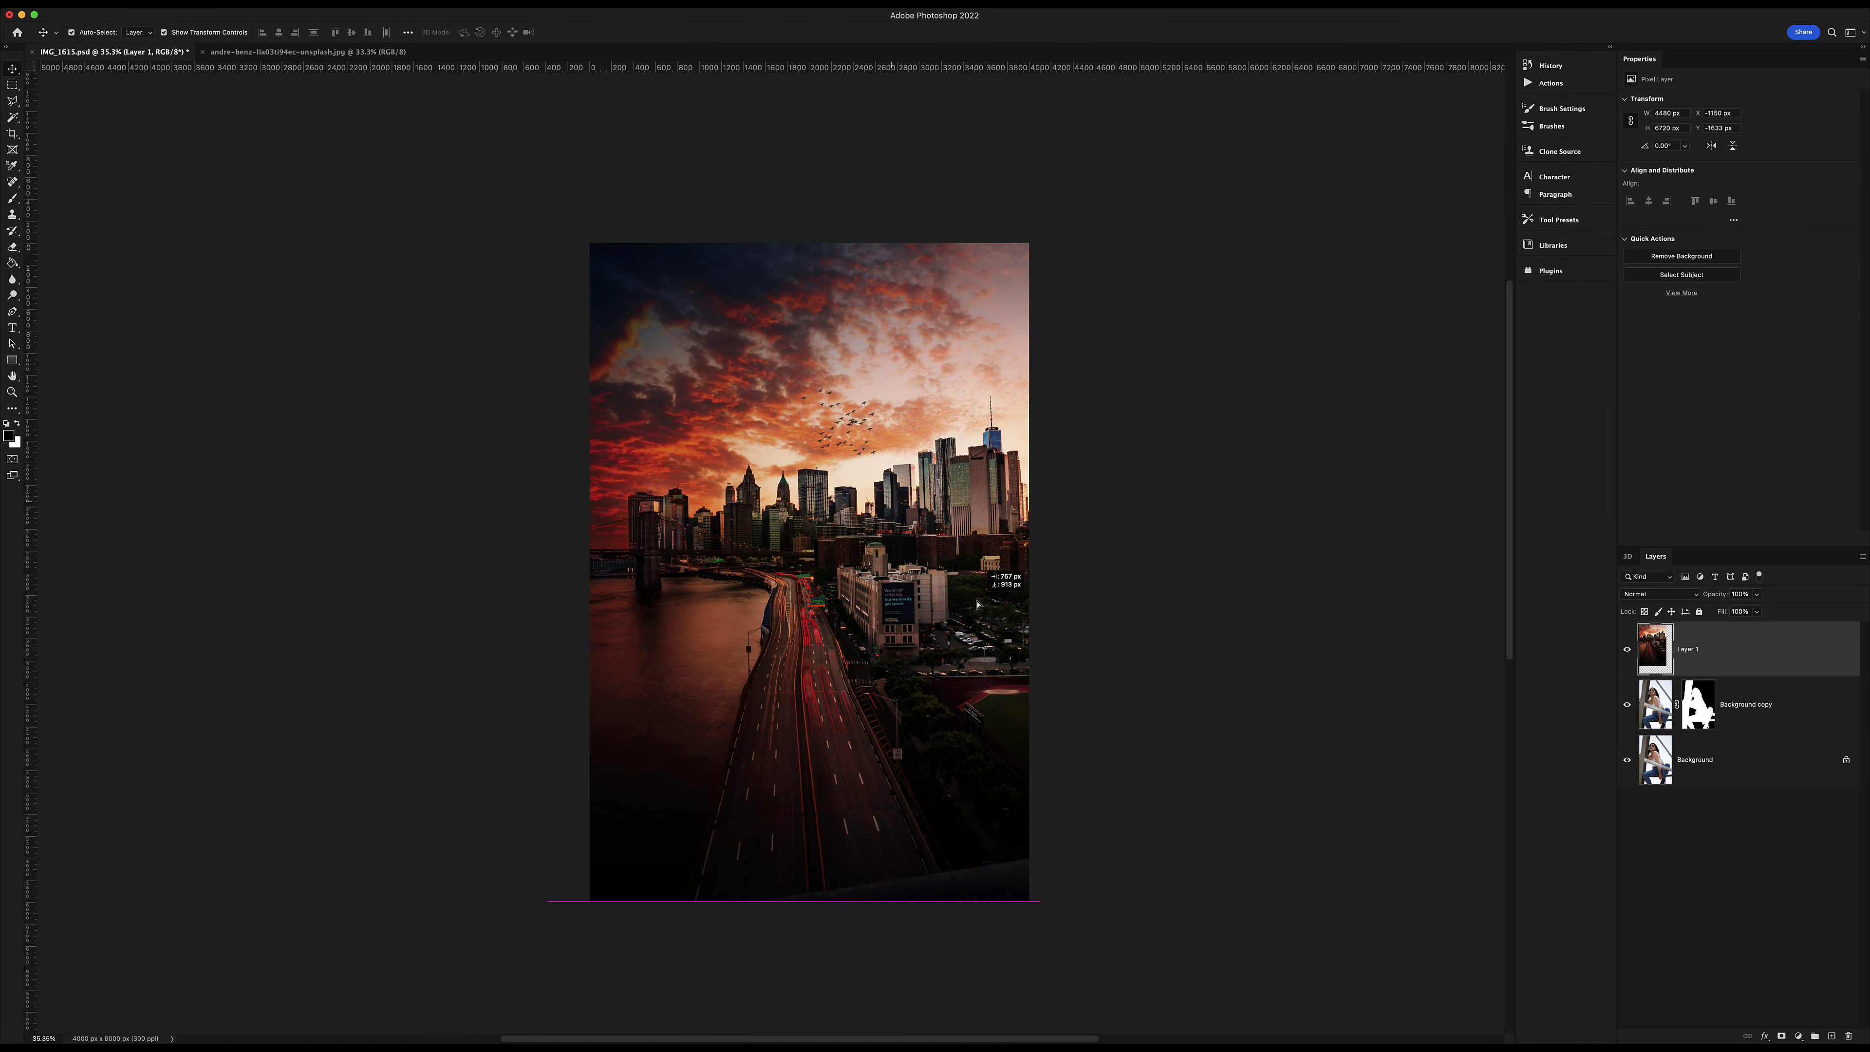
pyautogui.hotkey('ctrl', '[')
pyautogui.moveTo(977, 603); pyautogui.dragTo(958, 406)
# Fill the white bottom strip dark on a new layer and merge it into the cityscape.
pyautogui.keyDown('ctrl'); pyautogui.click(1831, 1035); pyautogui.keyUp('ctrl')
pyautogui.press('g')
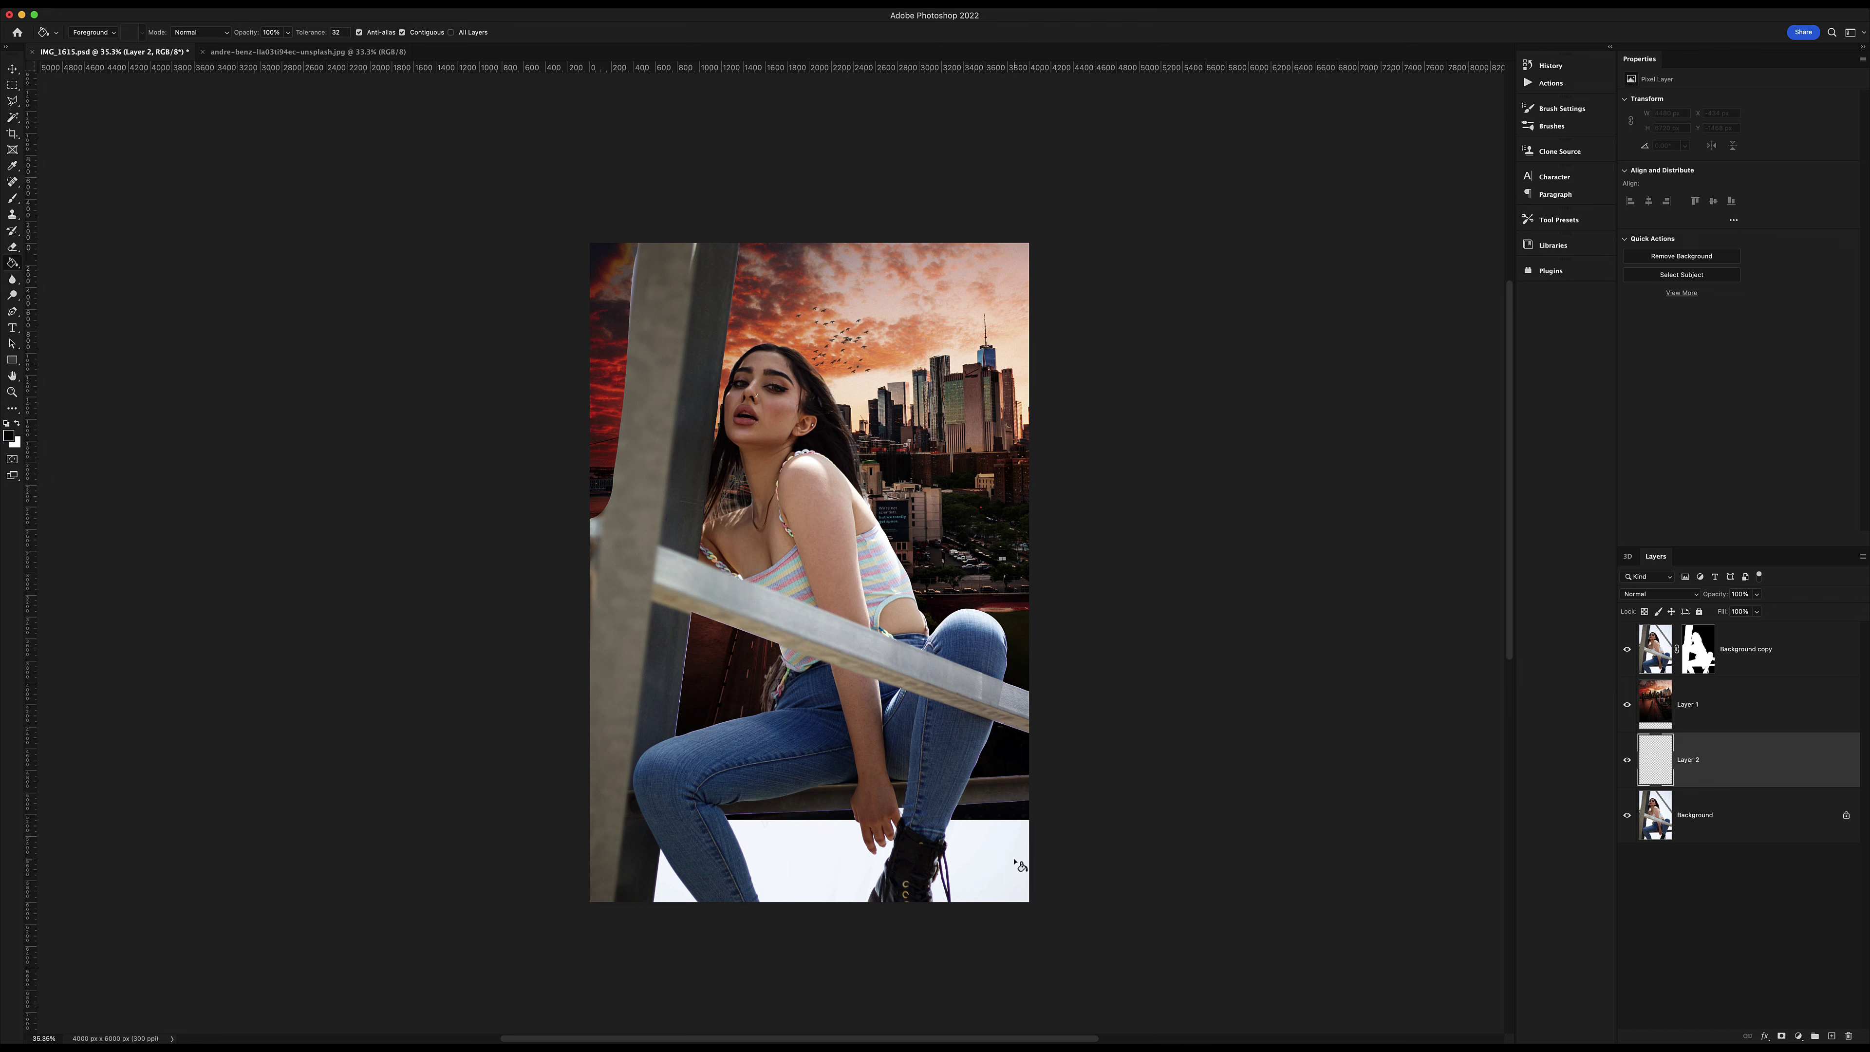
pyautogui.click(1019, 865)
pyautogui.hotkey('ctrl', 'e')
pyautogui.press('v')
pyautogui.click(1130, 483)
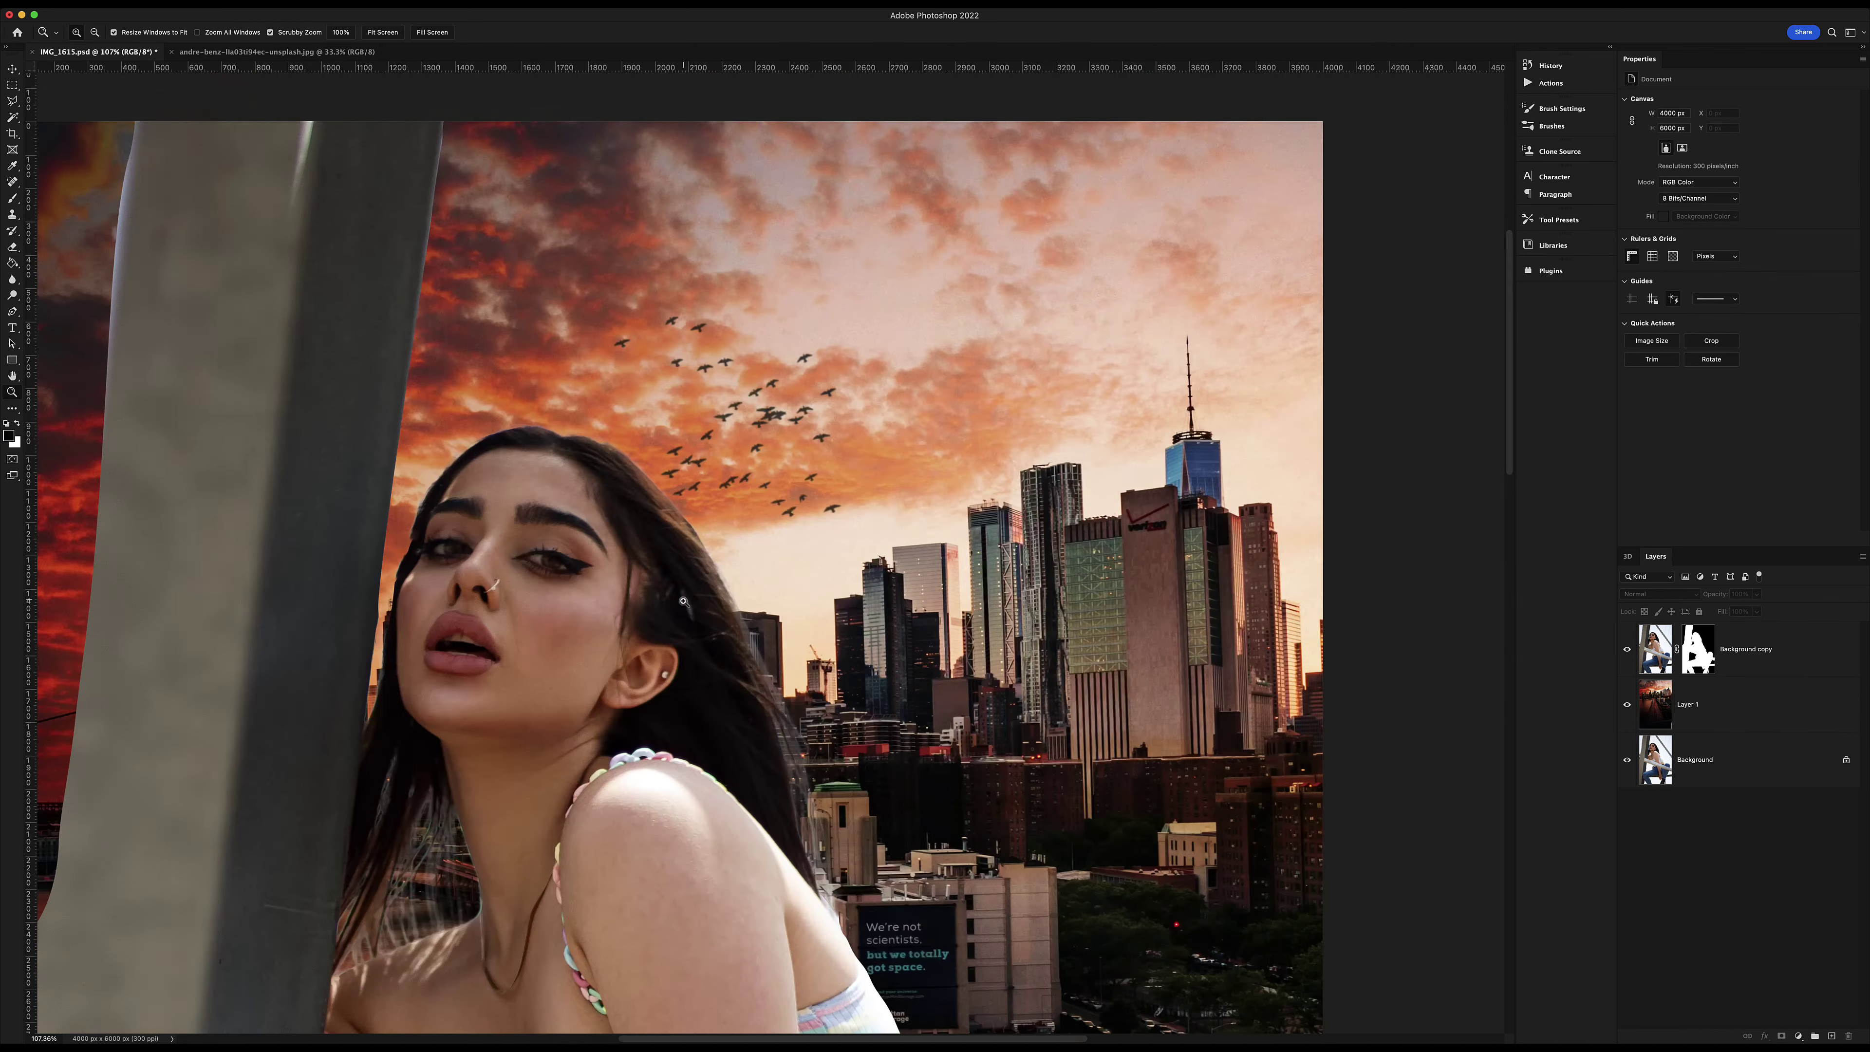
pyautogui.click(1690, 648)
# Add a first Color Lookup layer clipped to the woman with a 3D LUT applied.
pyautogui.click(1798, 1035)
pyautogui.click(1803, 936)
pyautogui.click(1691, 100)
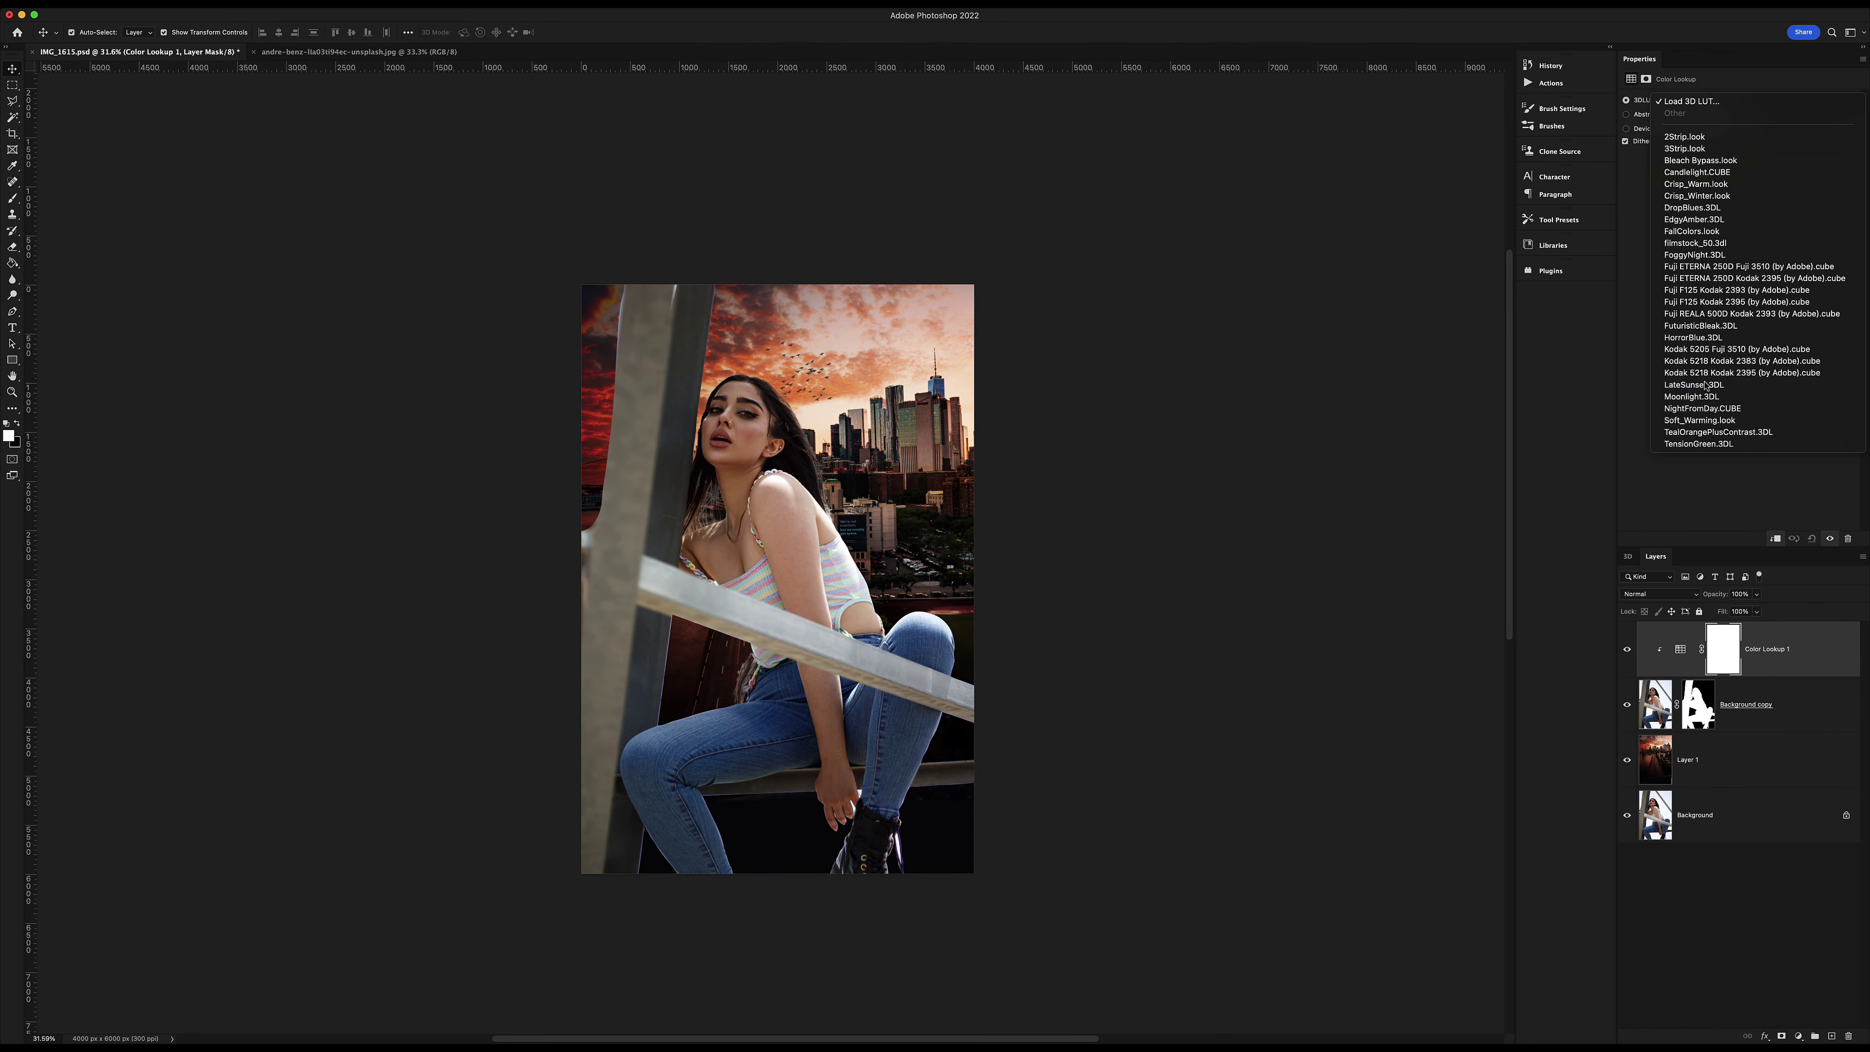
pyautogui.click(1715, 303)
# Add a second clipped Color Lookup layer using the Crisp_Winter LUT.
pyautogui.click(1798, 1036)
pyautogui.click(1803, 935)
pyautogui.keyDown('alt'); pyautogui.click(1673, 684); pyautogui.keyUp('alt')
pyautogui.click(1691, 100)
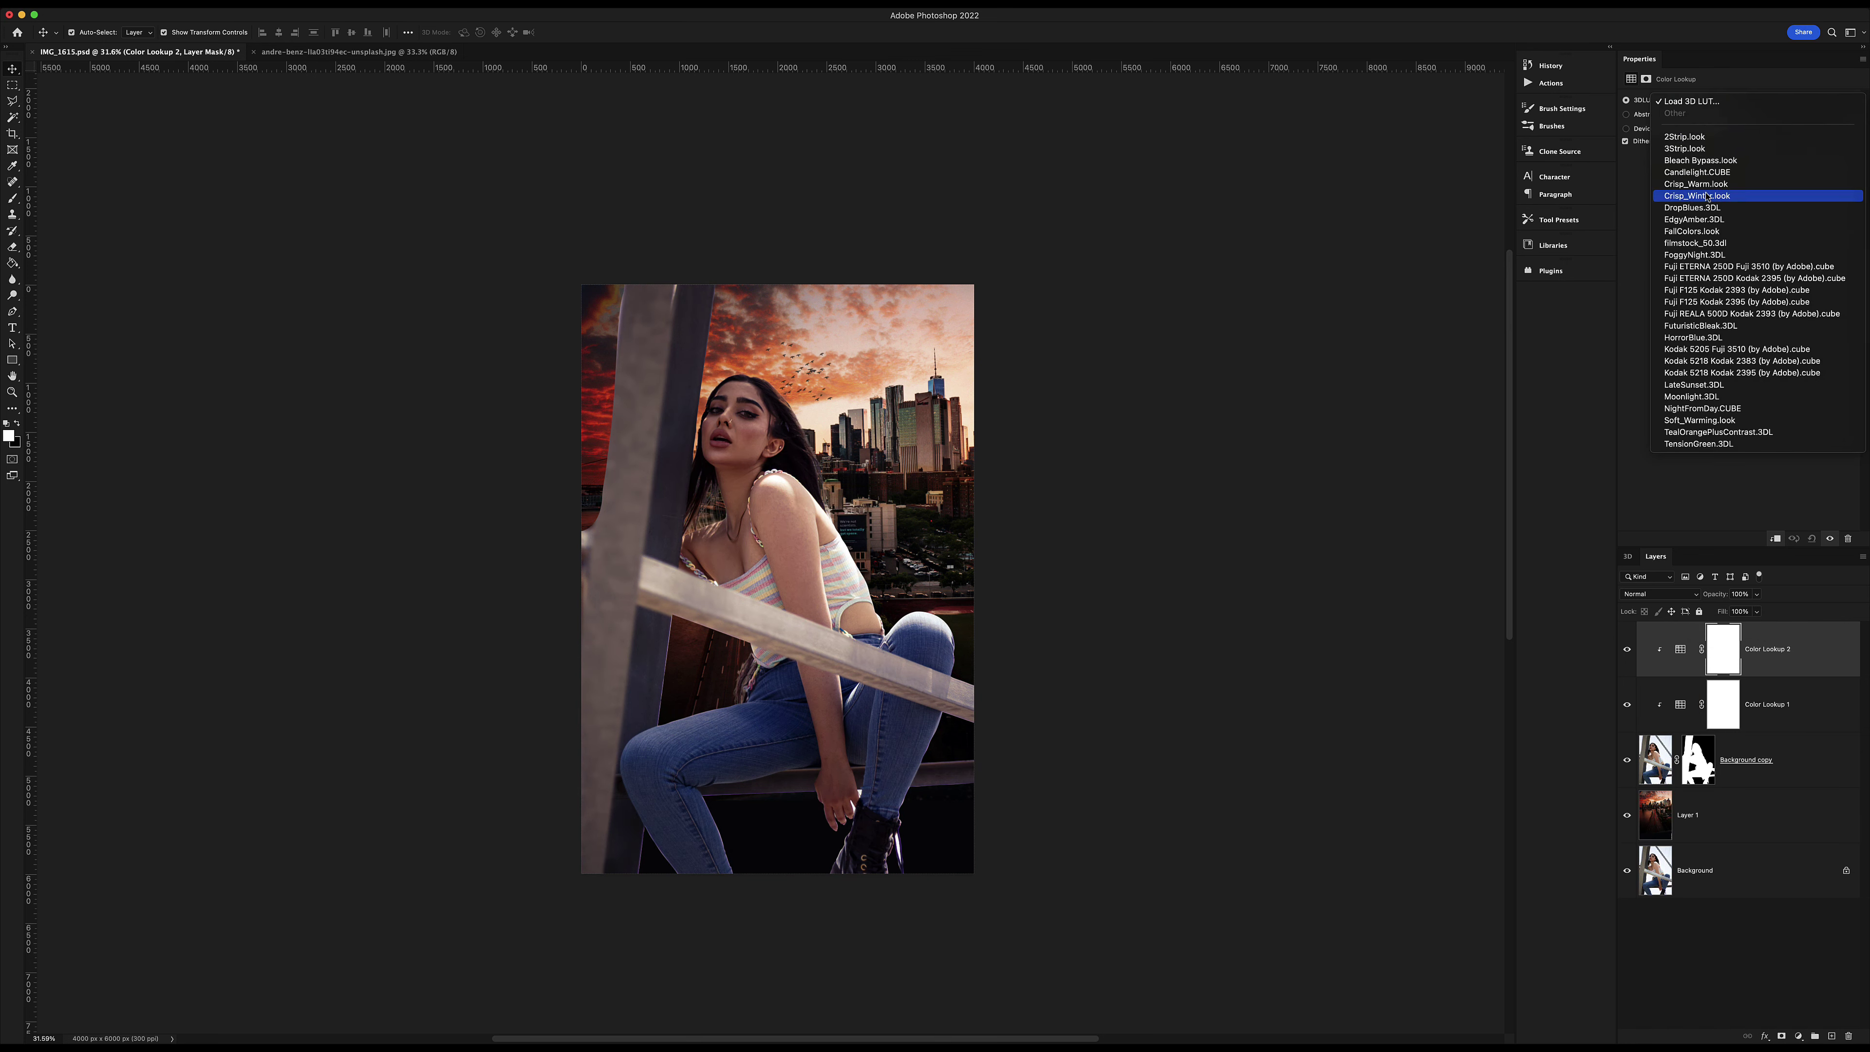
pyautogui.click(1715, 221)
# Add a third clipped Color Lookup layer with the FallColors LUT at 27% Fill.
pyautogui.hotkey('ctrl', 'z')
pyautogui.click(1798, 1036)
pyautogui.click(1803, 935)
pyautogui.click(1725, 102)
pyautogui.click(1715, 230)
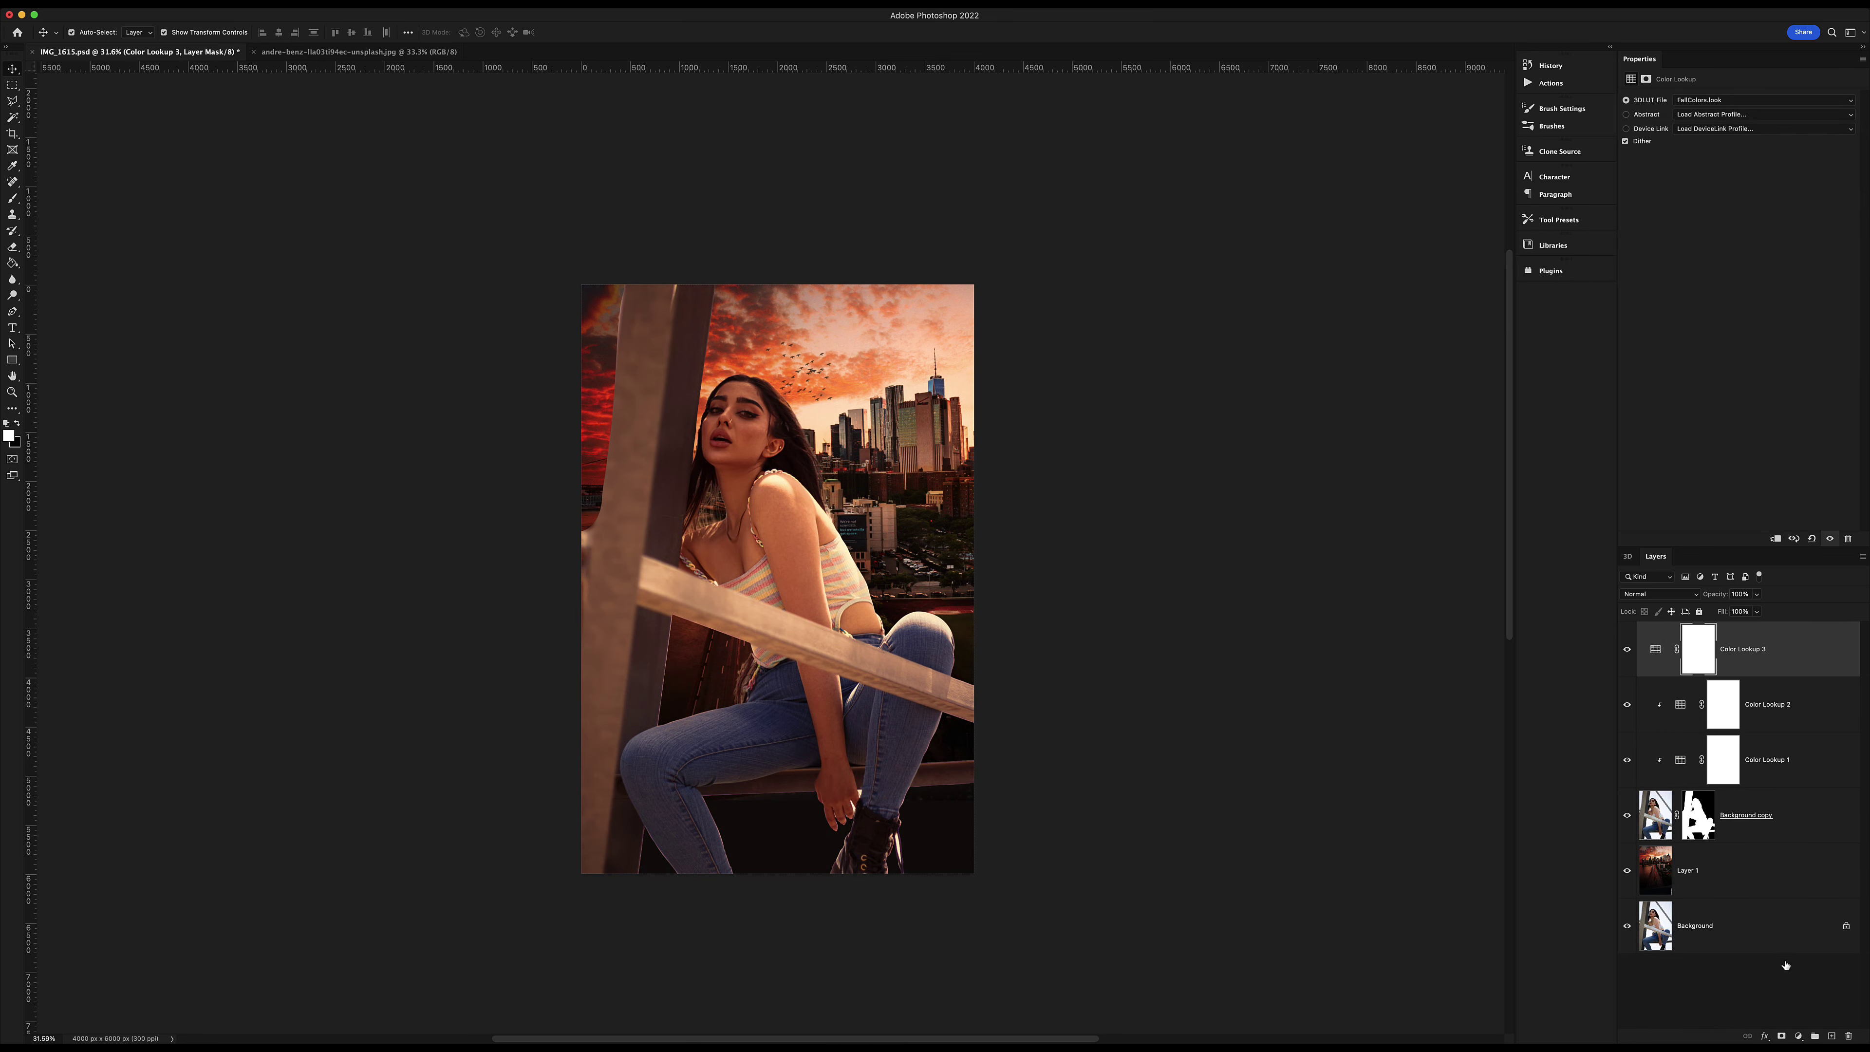
pyautogui.hotkey('ctrl', '0')
pyautogui.hotkey('ctrl', 'alt', 'g')
pyautogui.hotkey('shift', '2')
pyautogui.hotkey('shift', '7')
# Paint black at 18% brush opacity on the lookup masks to ease them off her face.
pyautogui.moveTo(879, 411); pyautogui.dragTo(881, 441)
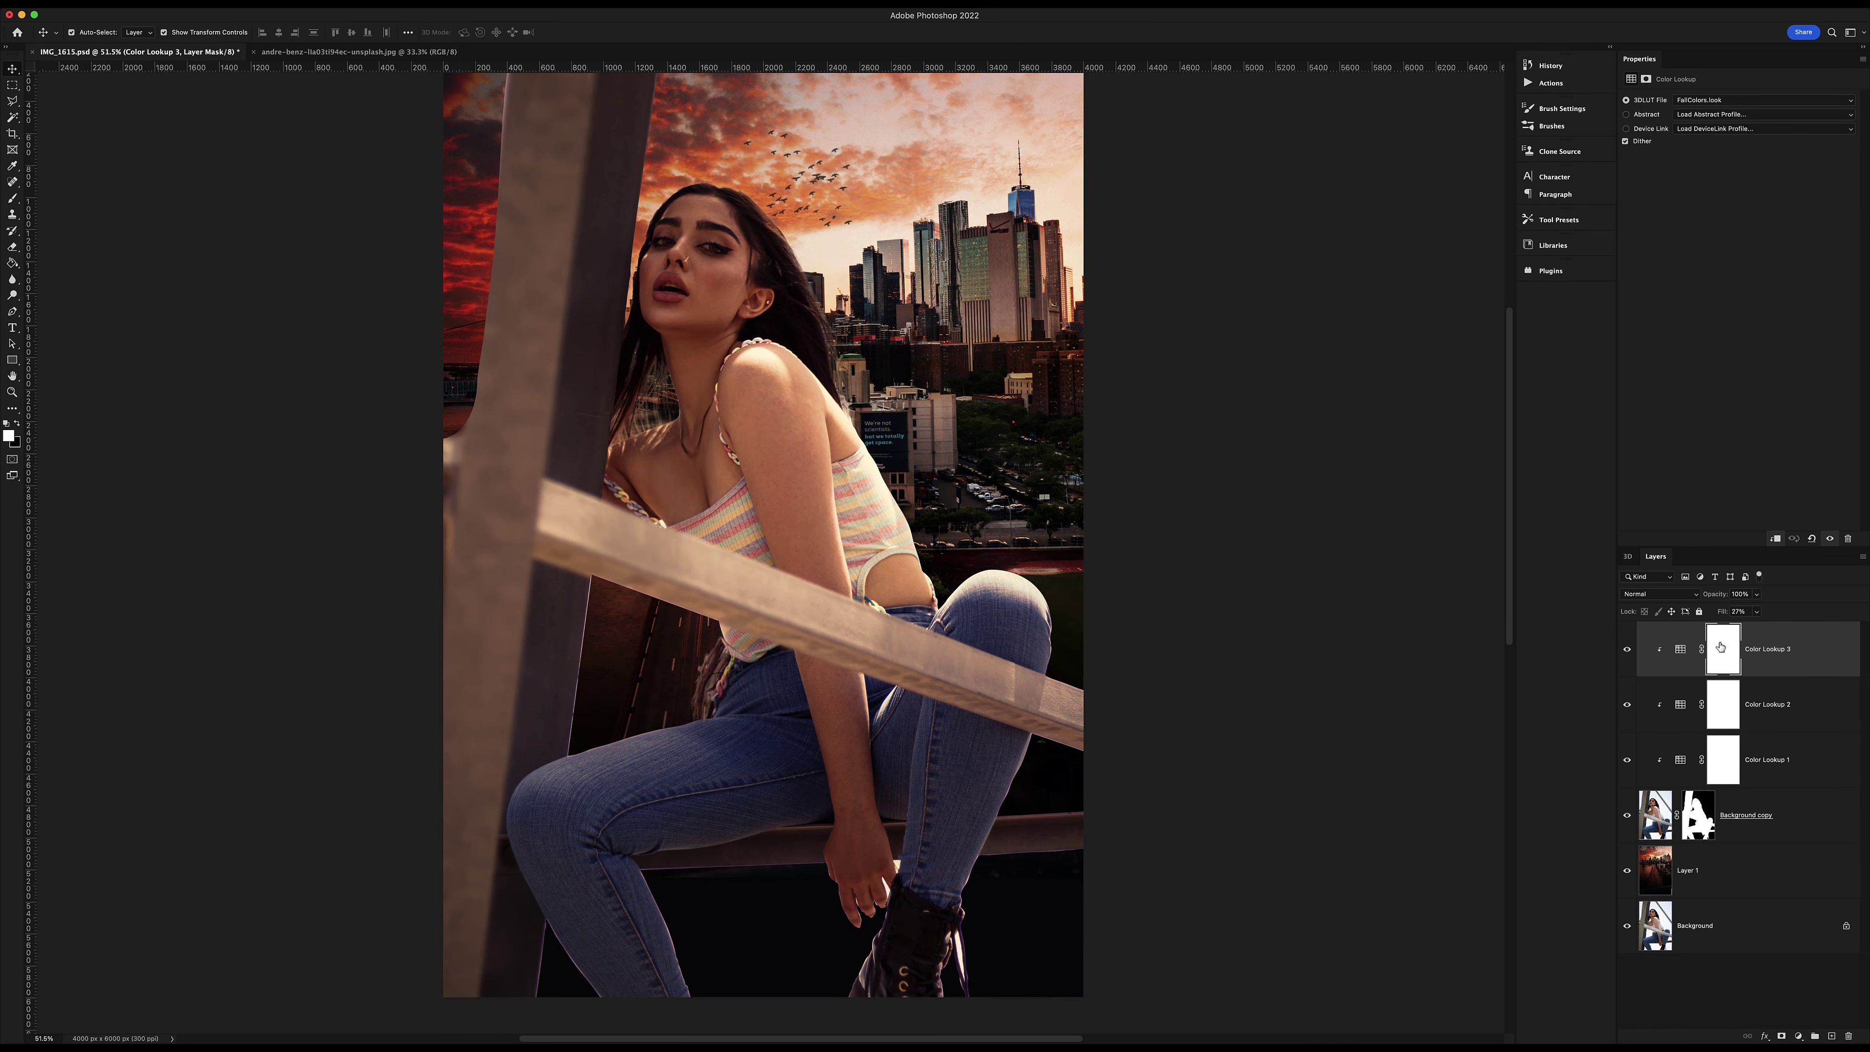
pyautogui.press('b')
pyautogui.press('x')
pyautogui.click(1678, 777)
pyautogui.click(677, 287)
pyautogui.press('1')
pyautogui.press('8')
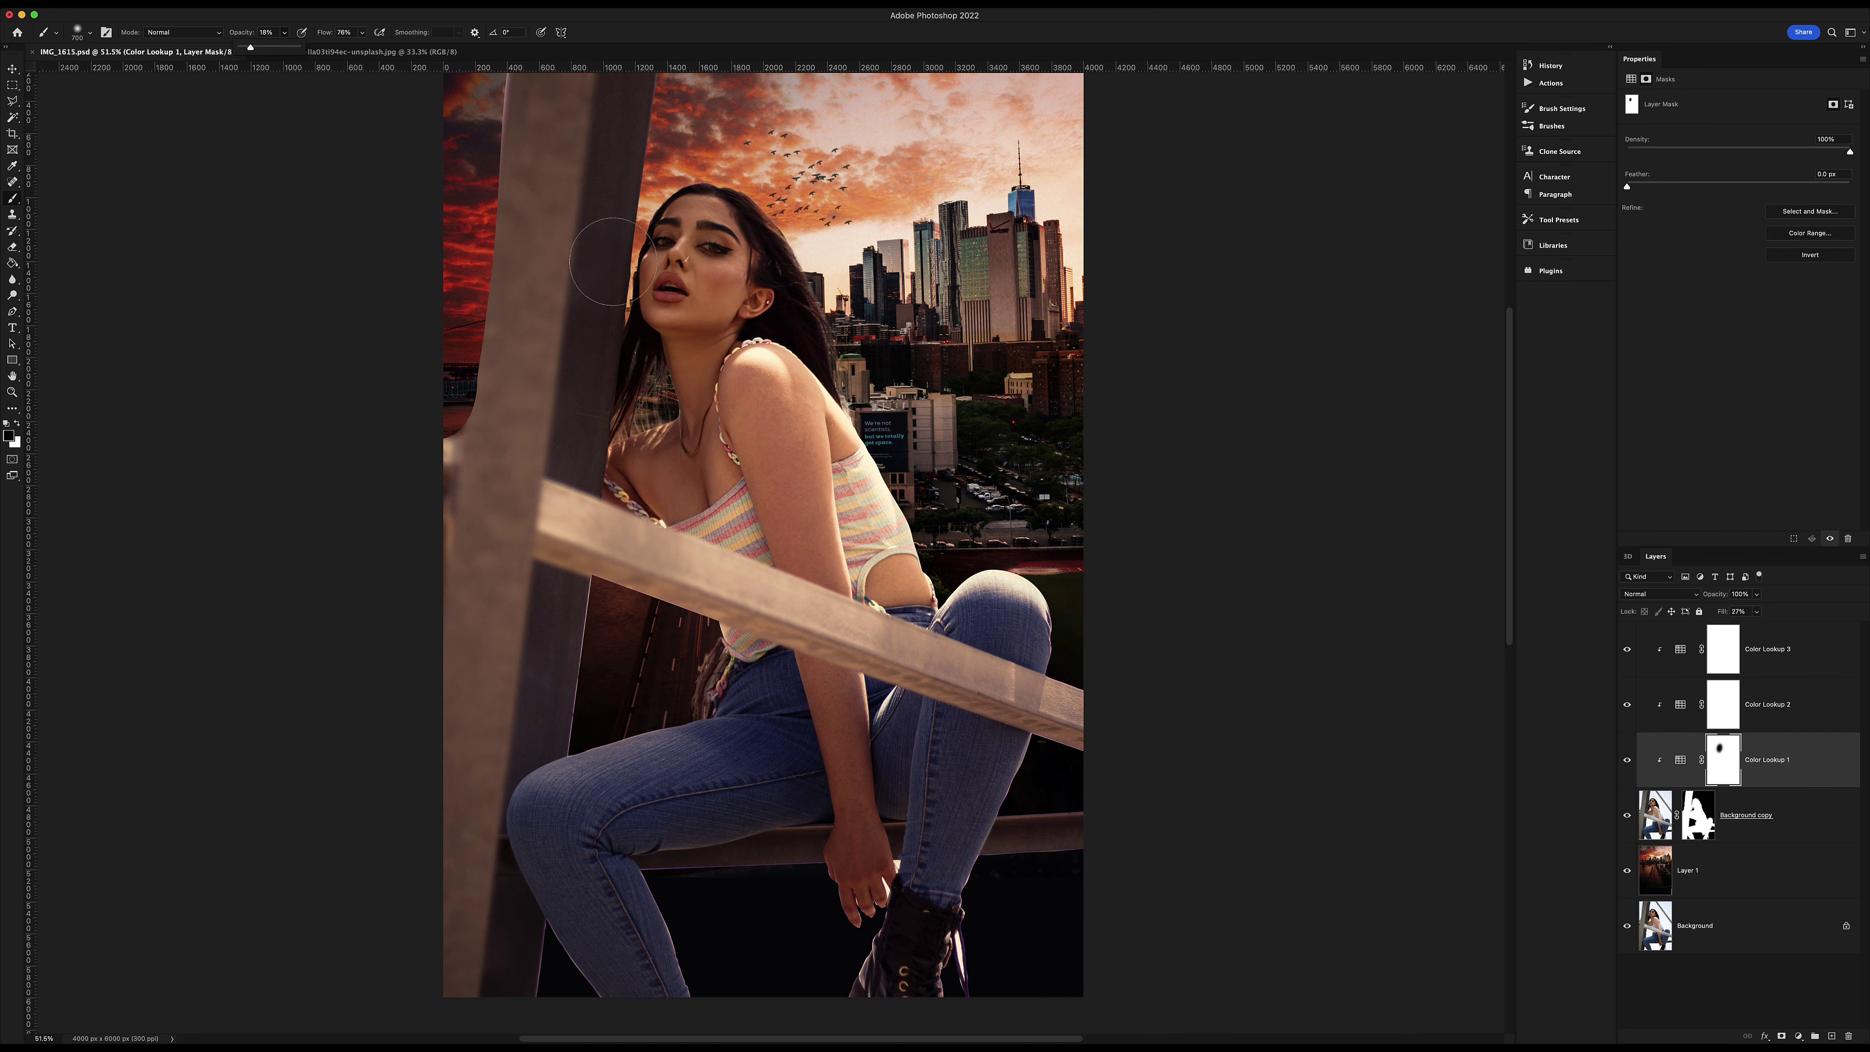
pyautogui.click(1789, 660)
pyautogui.moveTo(748, 215); pyautogui.dragTo(748, 280)
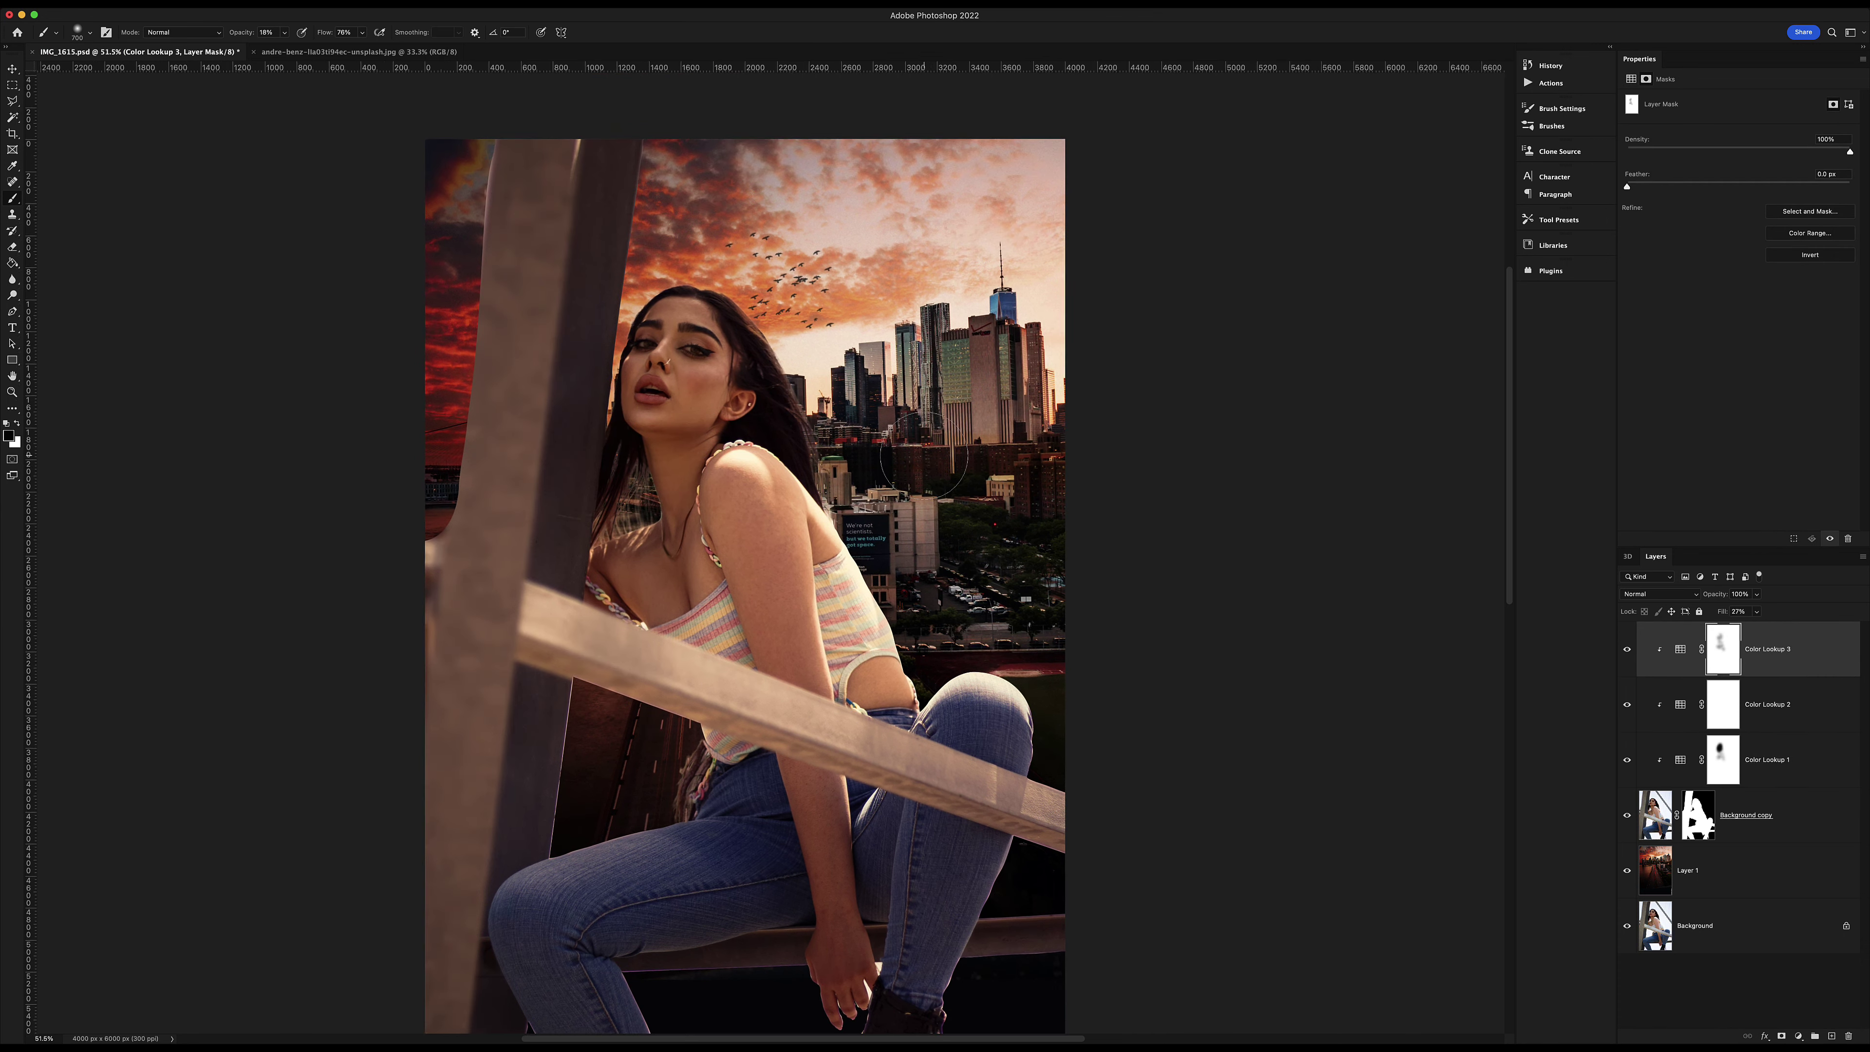
# Select the woman's cutout layer and group the lookup layers with her into Group 1.
pyautogui.hotkey('ctrl', '+')
pyautogui.click(1746, 814)
pyautogui.press('l')
pyautogui.click(565, 172)
pyautogui.click(482, 907)
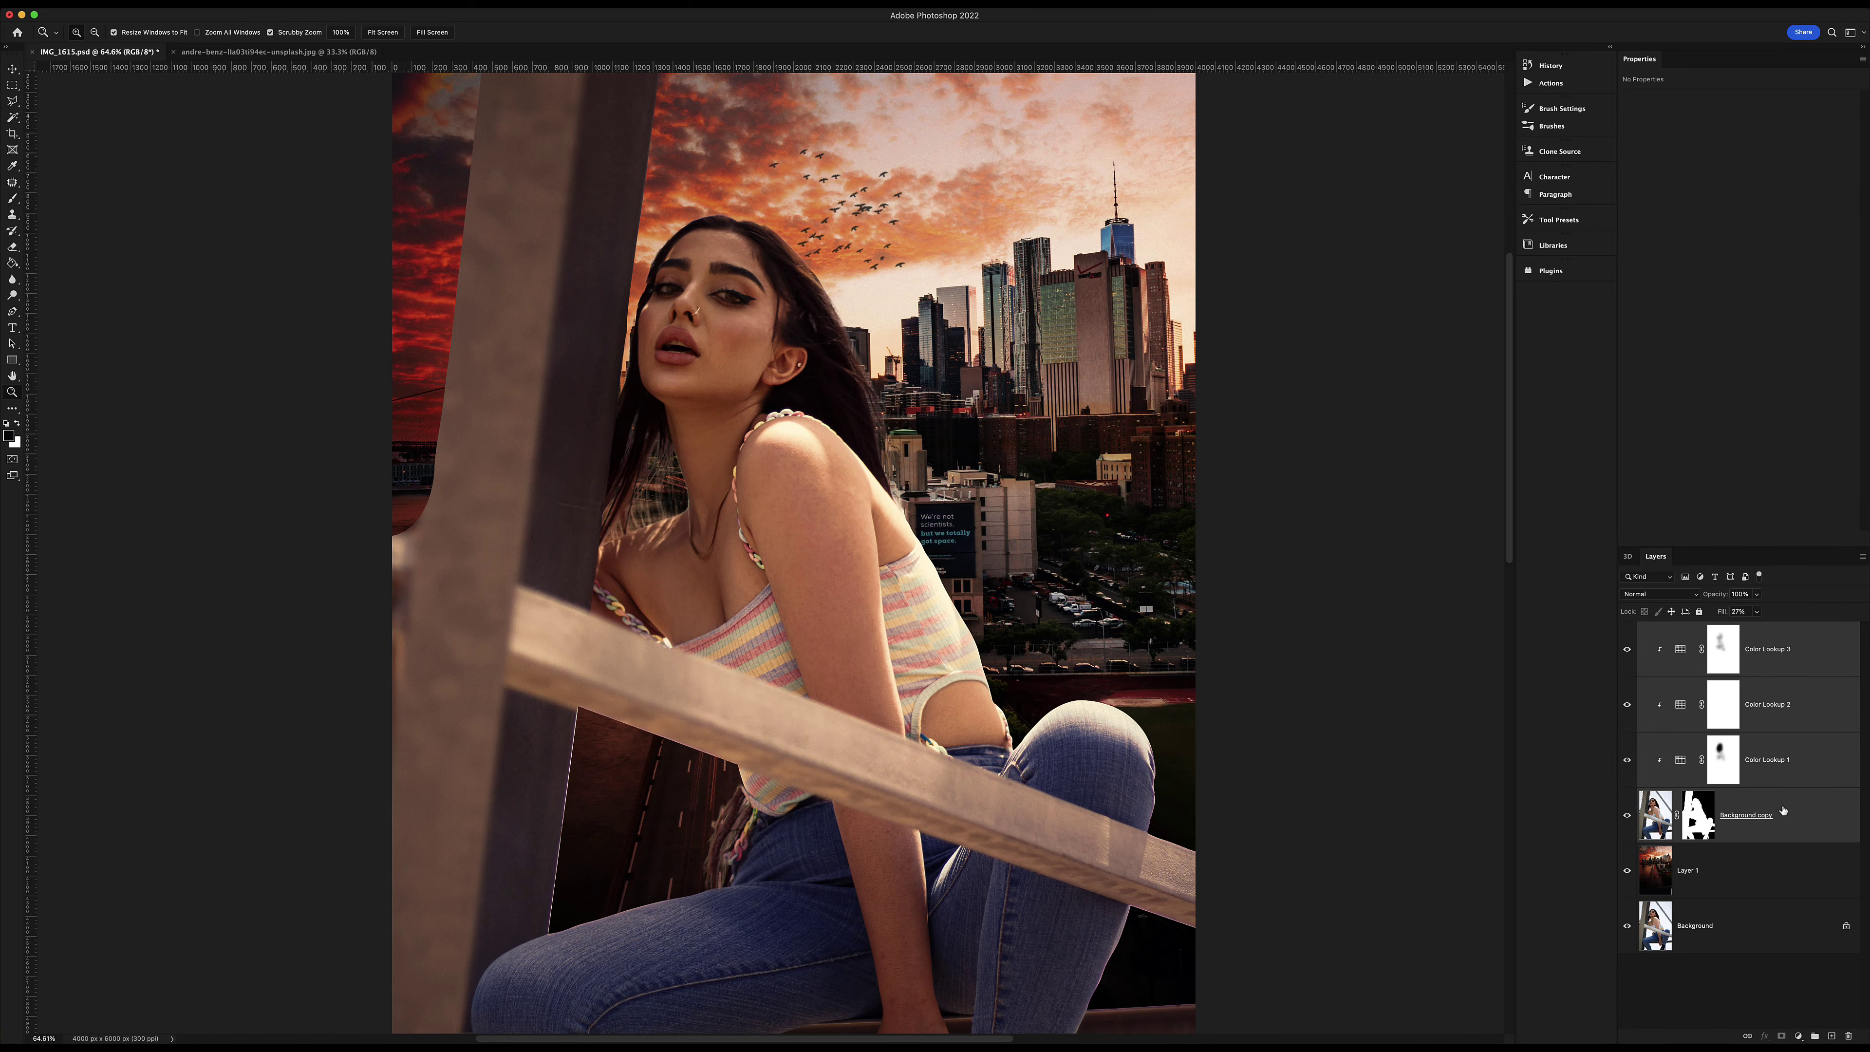
pyautogui.hotkey('ctrl', 'g')
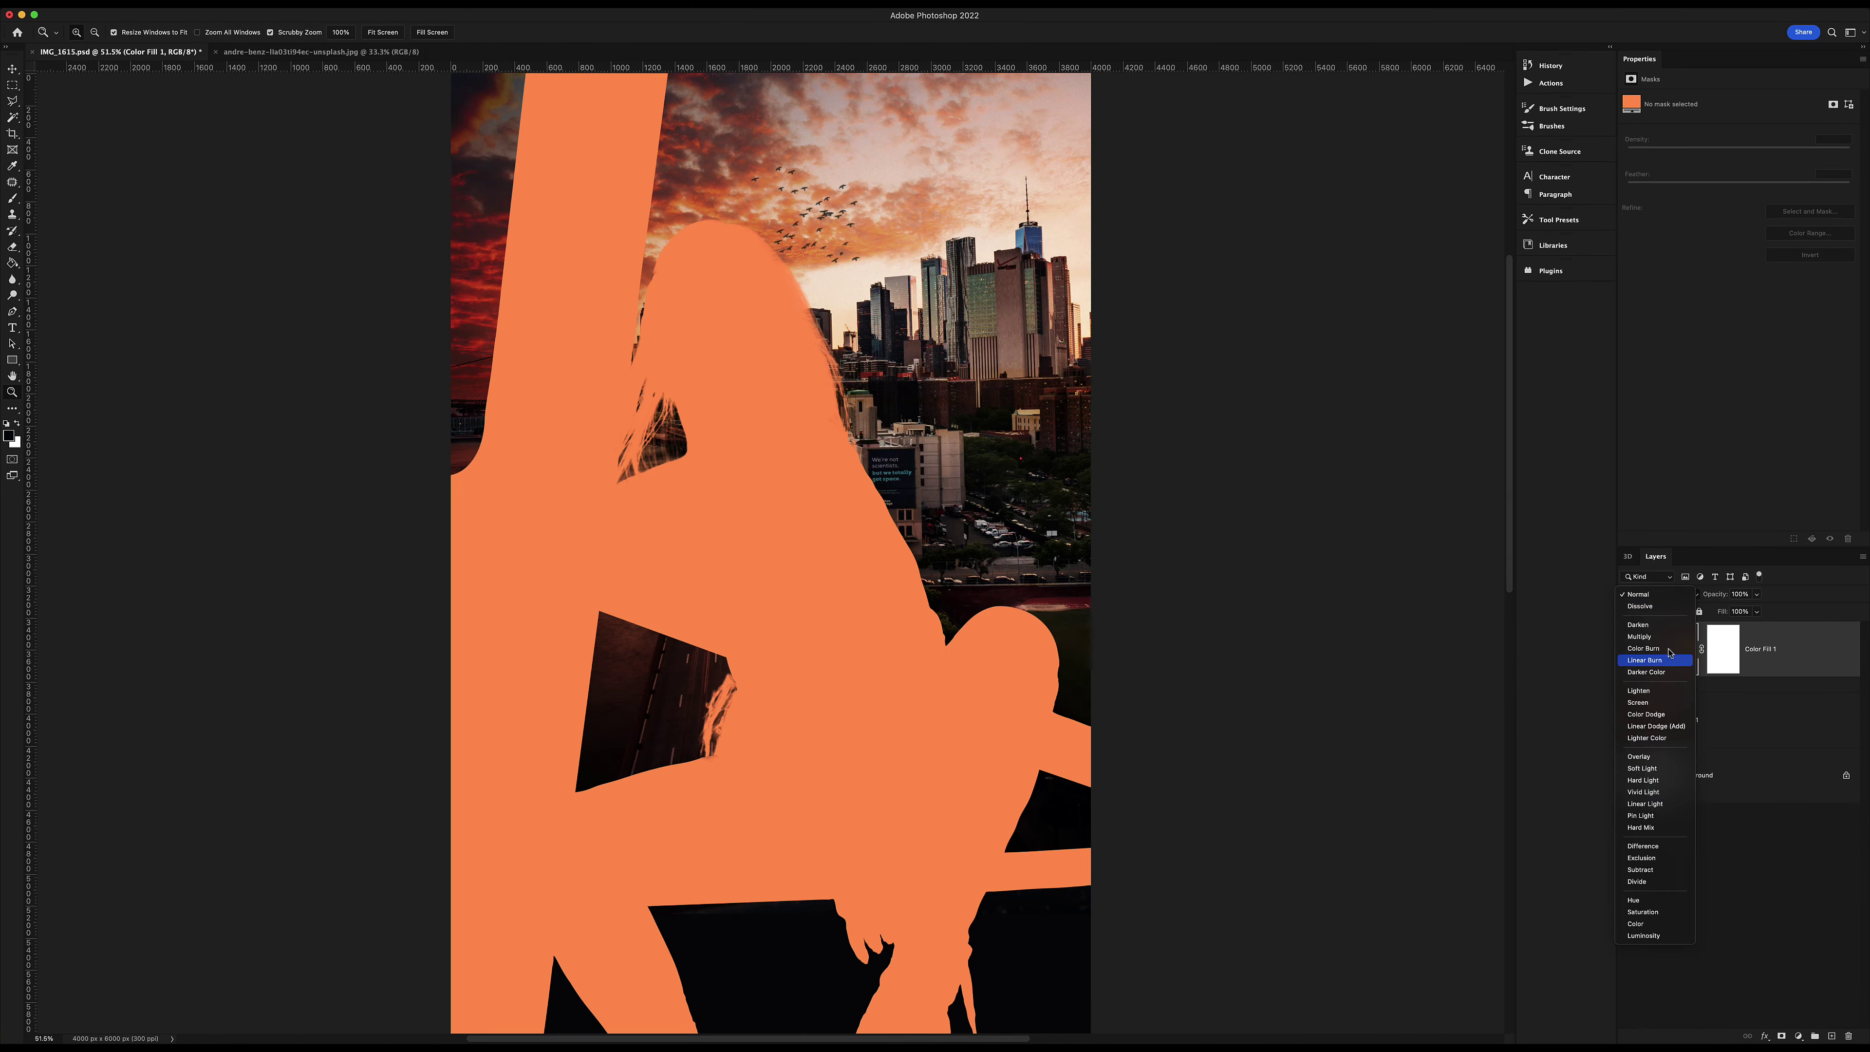
# Set the orange Color Fill layer to Linear Light blend and lower its Fill amount.
pyautogui.click(1643, 803)
pyautogui.click(1756, 611)
pyautogui.moveTo(1759, 625); pyautogui.dragTo(1707, 626)
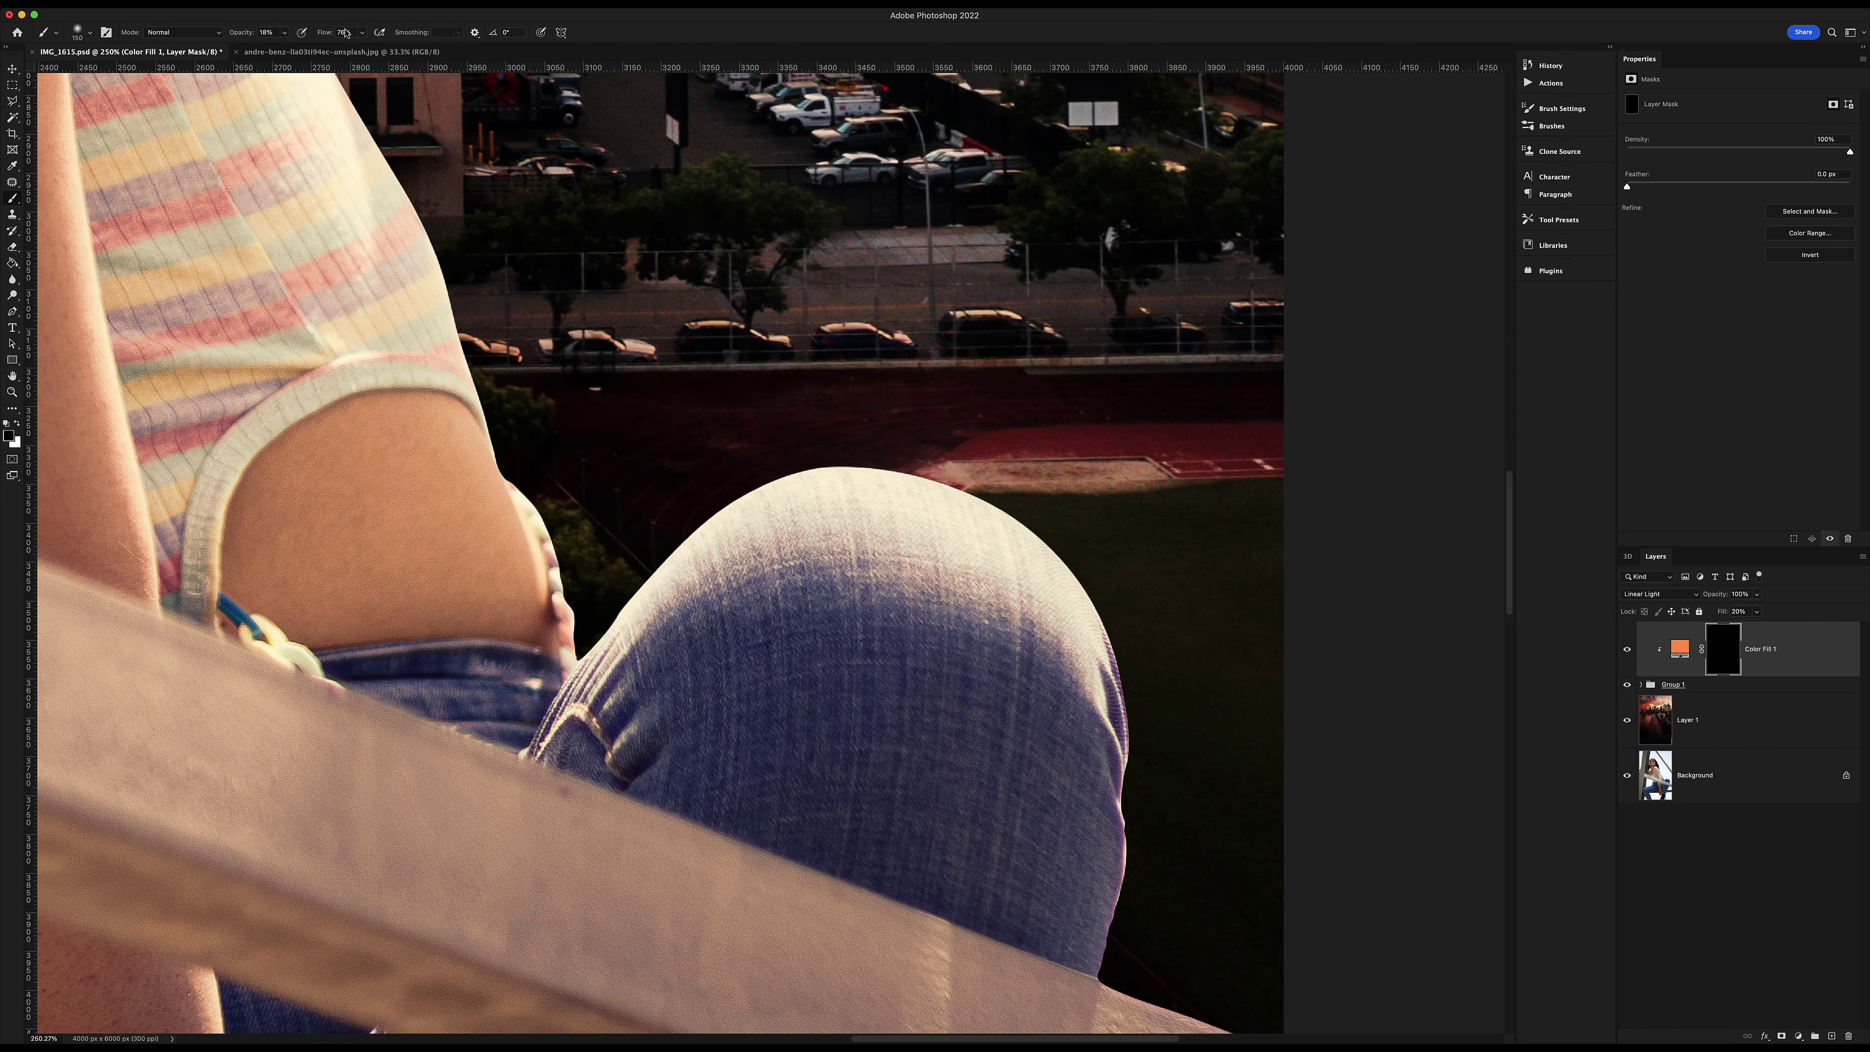
# Check the brush tip settings and zoom in to bring the arm and knee into view.
pyautogui.click(1554, 111)
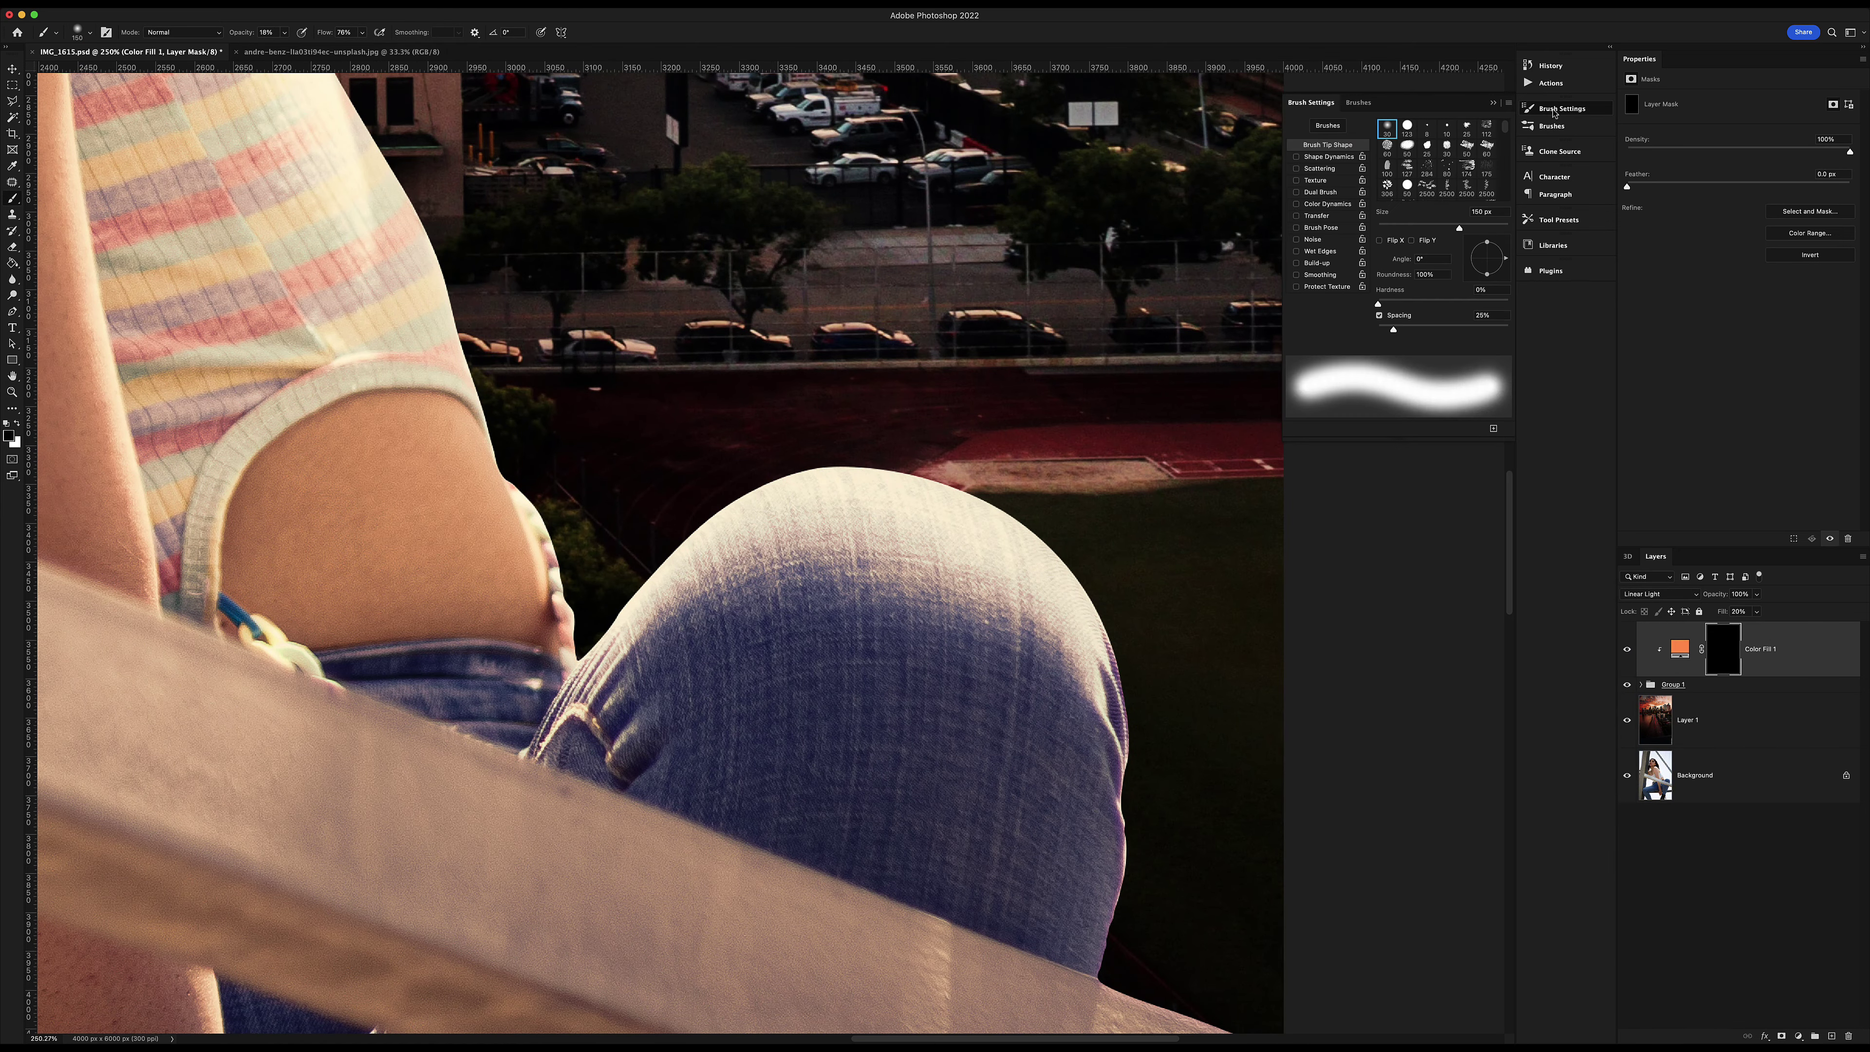
pyautogui.click(1555, 110)
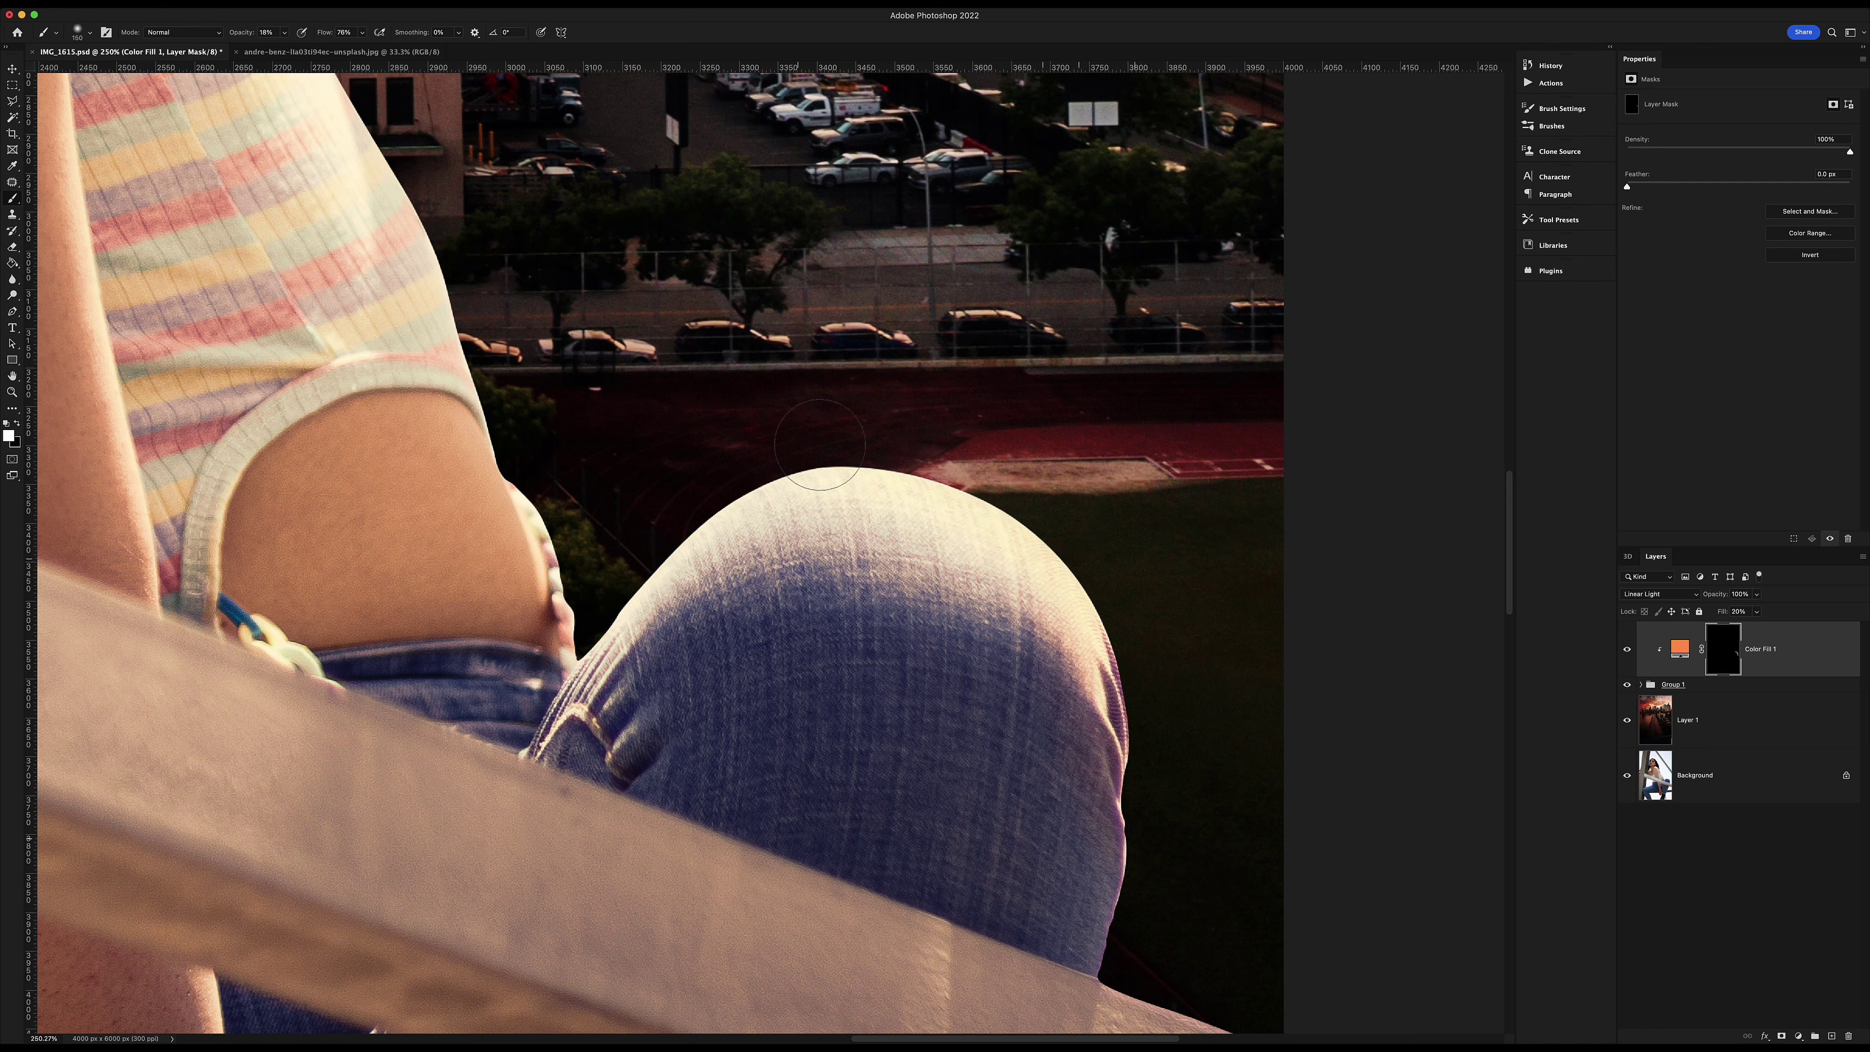
pyautogui.scroll(-3, 824, 470)
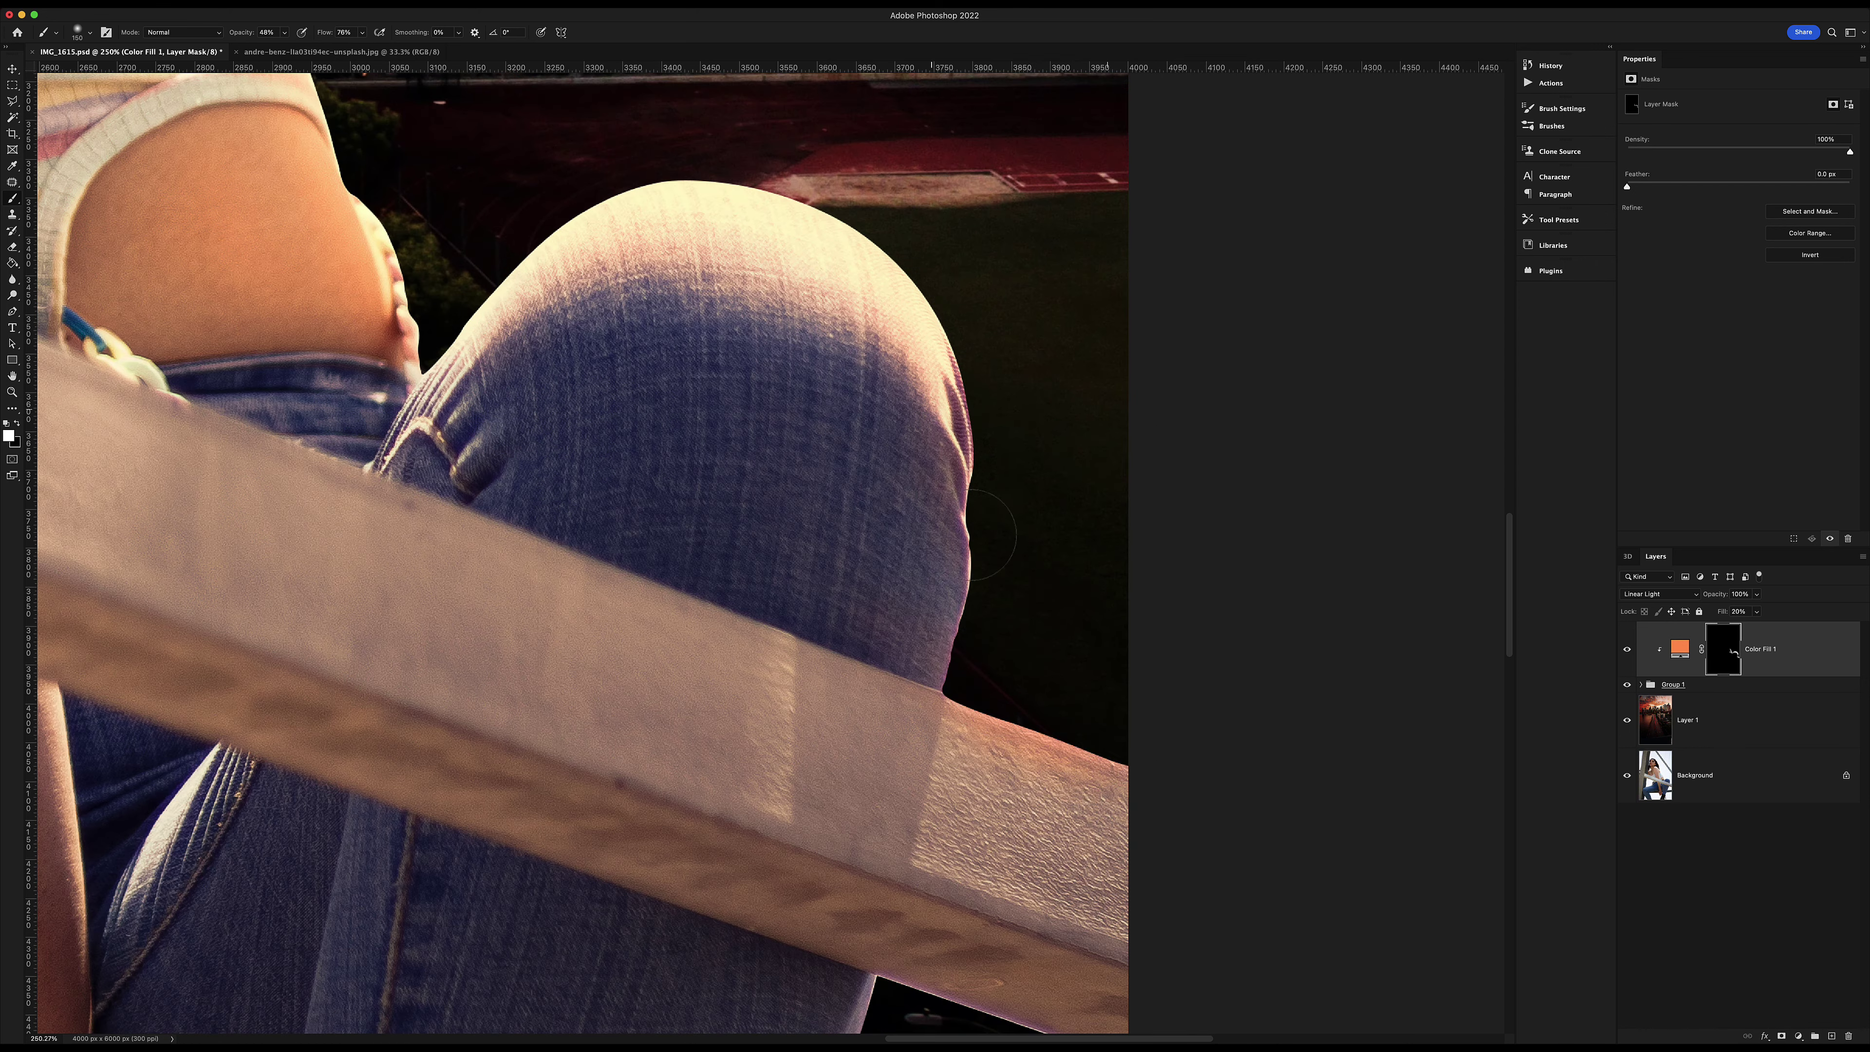
pyautogui.scroll(10, 545, 254)
pyautogui.hscroll(-4, 545, 254)
pyautogui.scroll(5, 545, 254)
pyautogui.hscroll(-2, 545, 254)
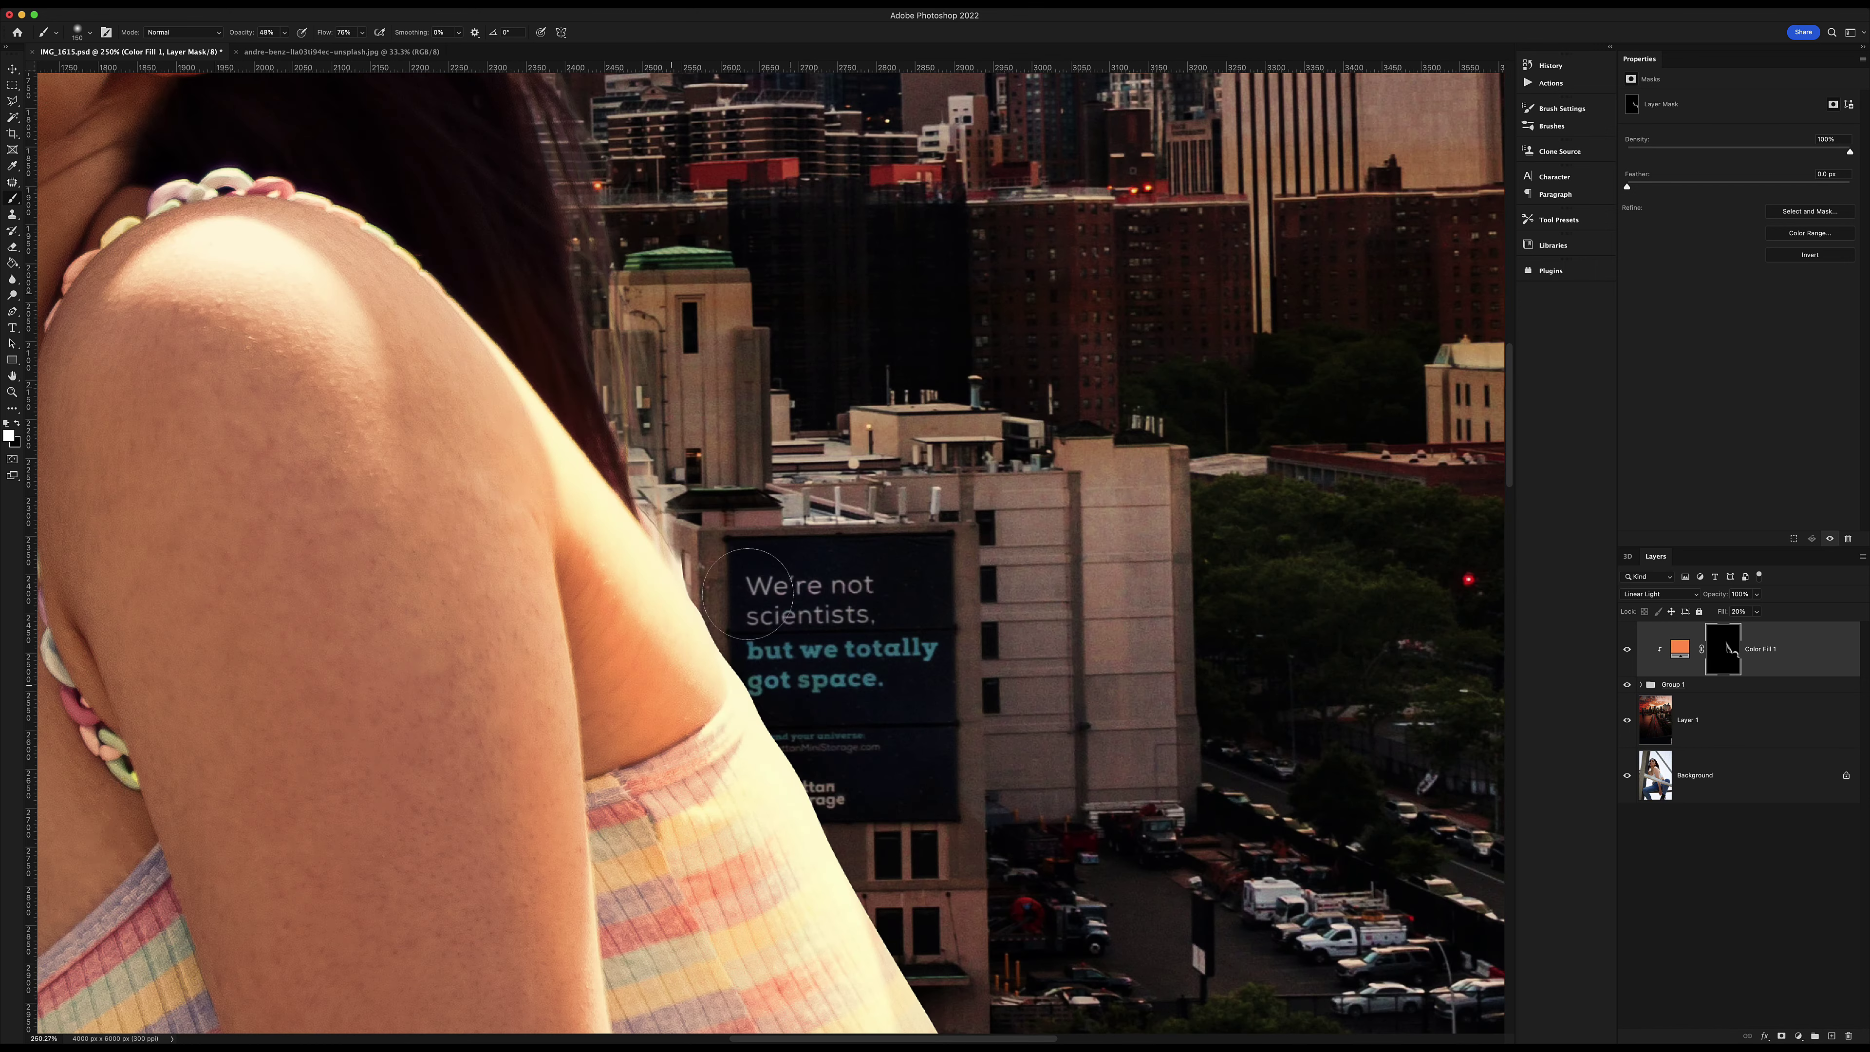
pyautogui.scroll(3, 626, 405)
pyautogui.hscroll(-3, 626, 405)
pyautogui.scroll(-5, 680, 495)
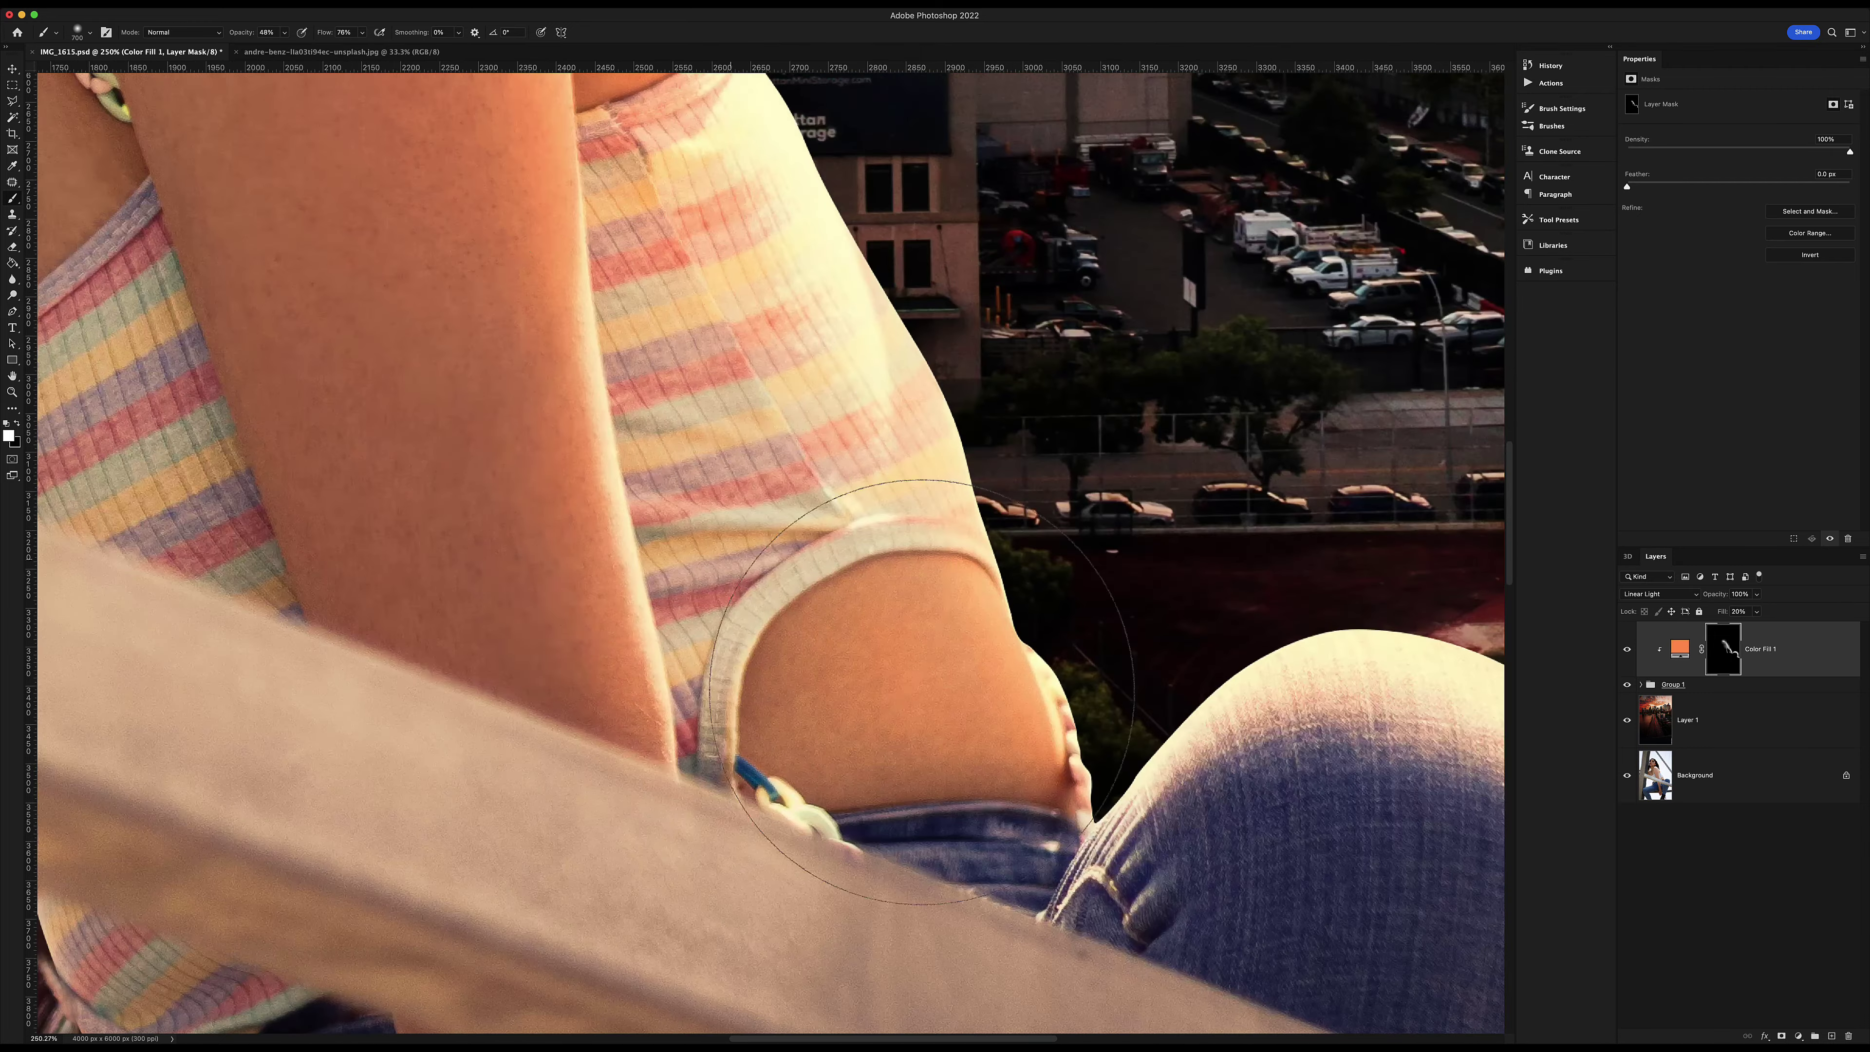
pyautogui.scroll(-5, 680, 494)
pyautogui.press('z')
pyautogui.moveTo(1067, 445); pyautogui.dragTo(995, 445)
pyautogui.scroll(5, 759, 368)
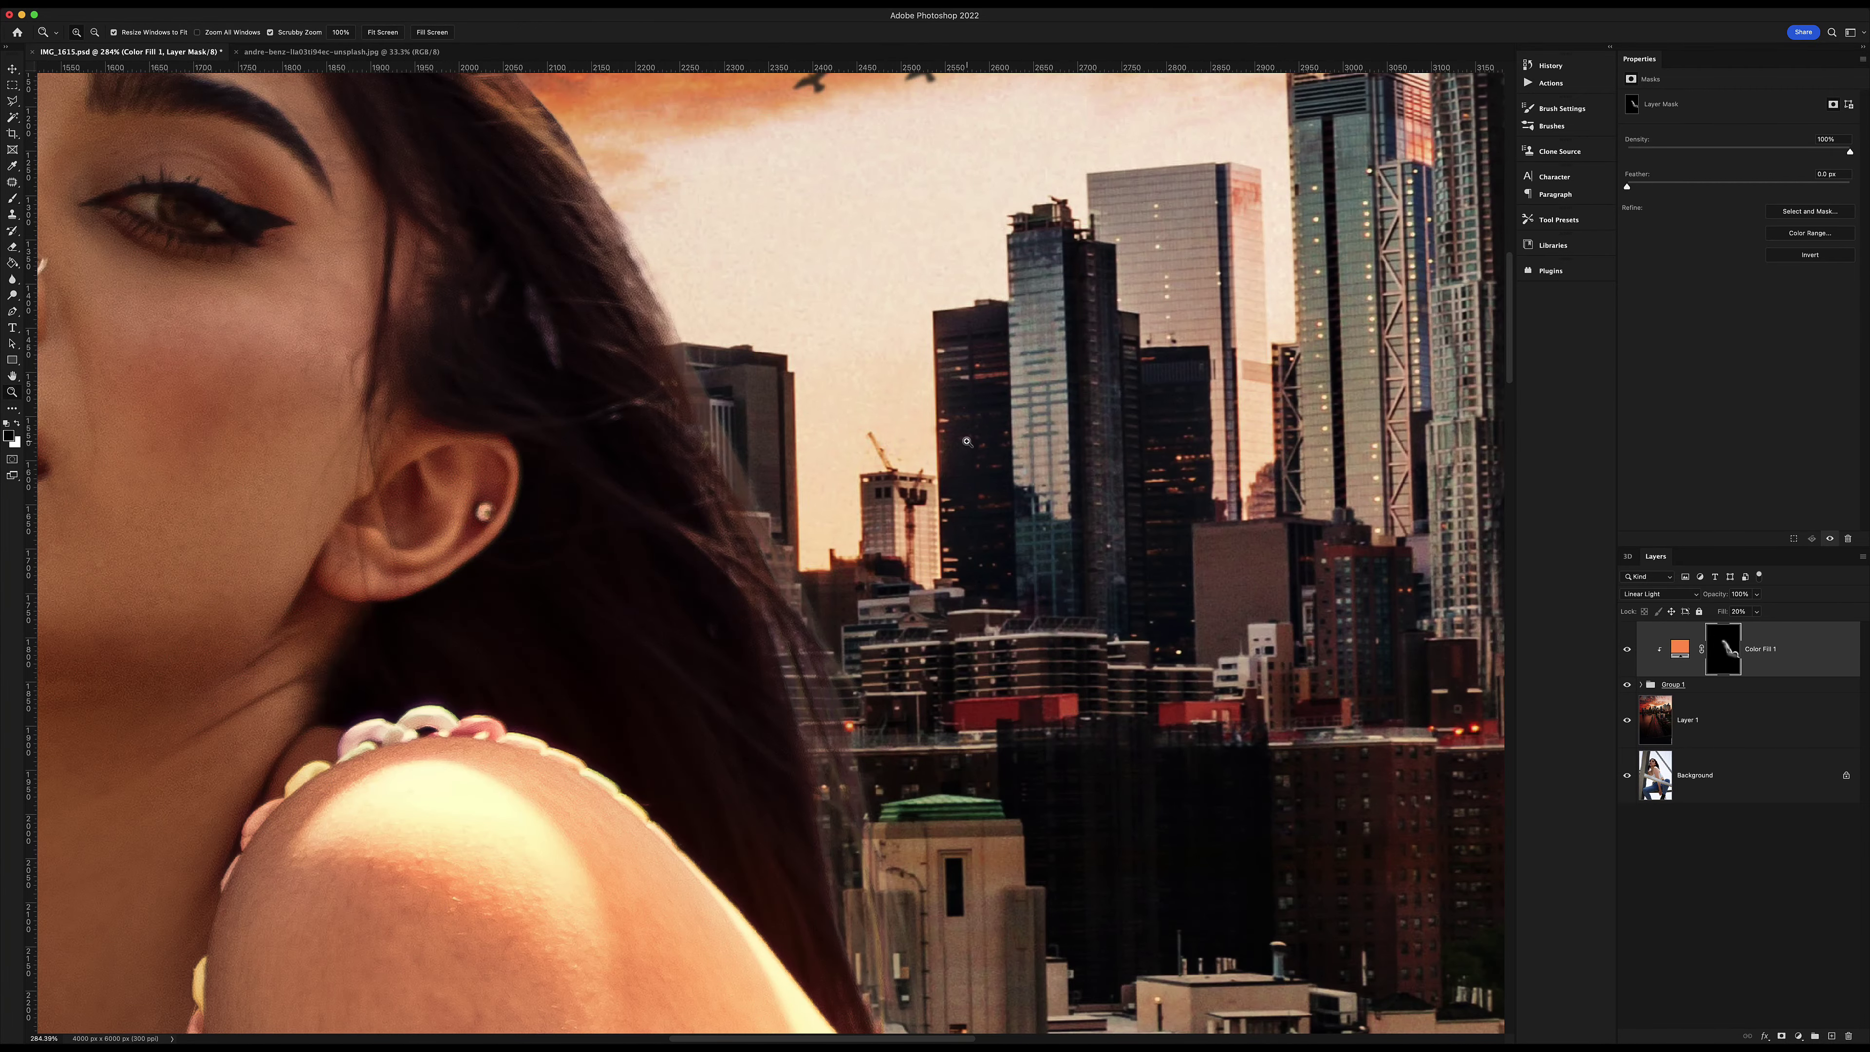
# Switch to the Brush tool and review the brush presets.
pyautogui.press('b')
pyautogui.click(81, 32)
pyautogui.click(804, 46)
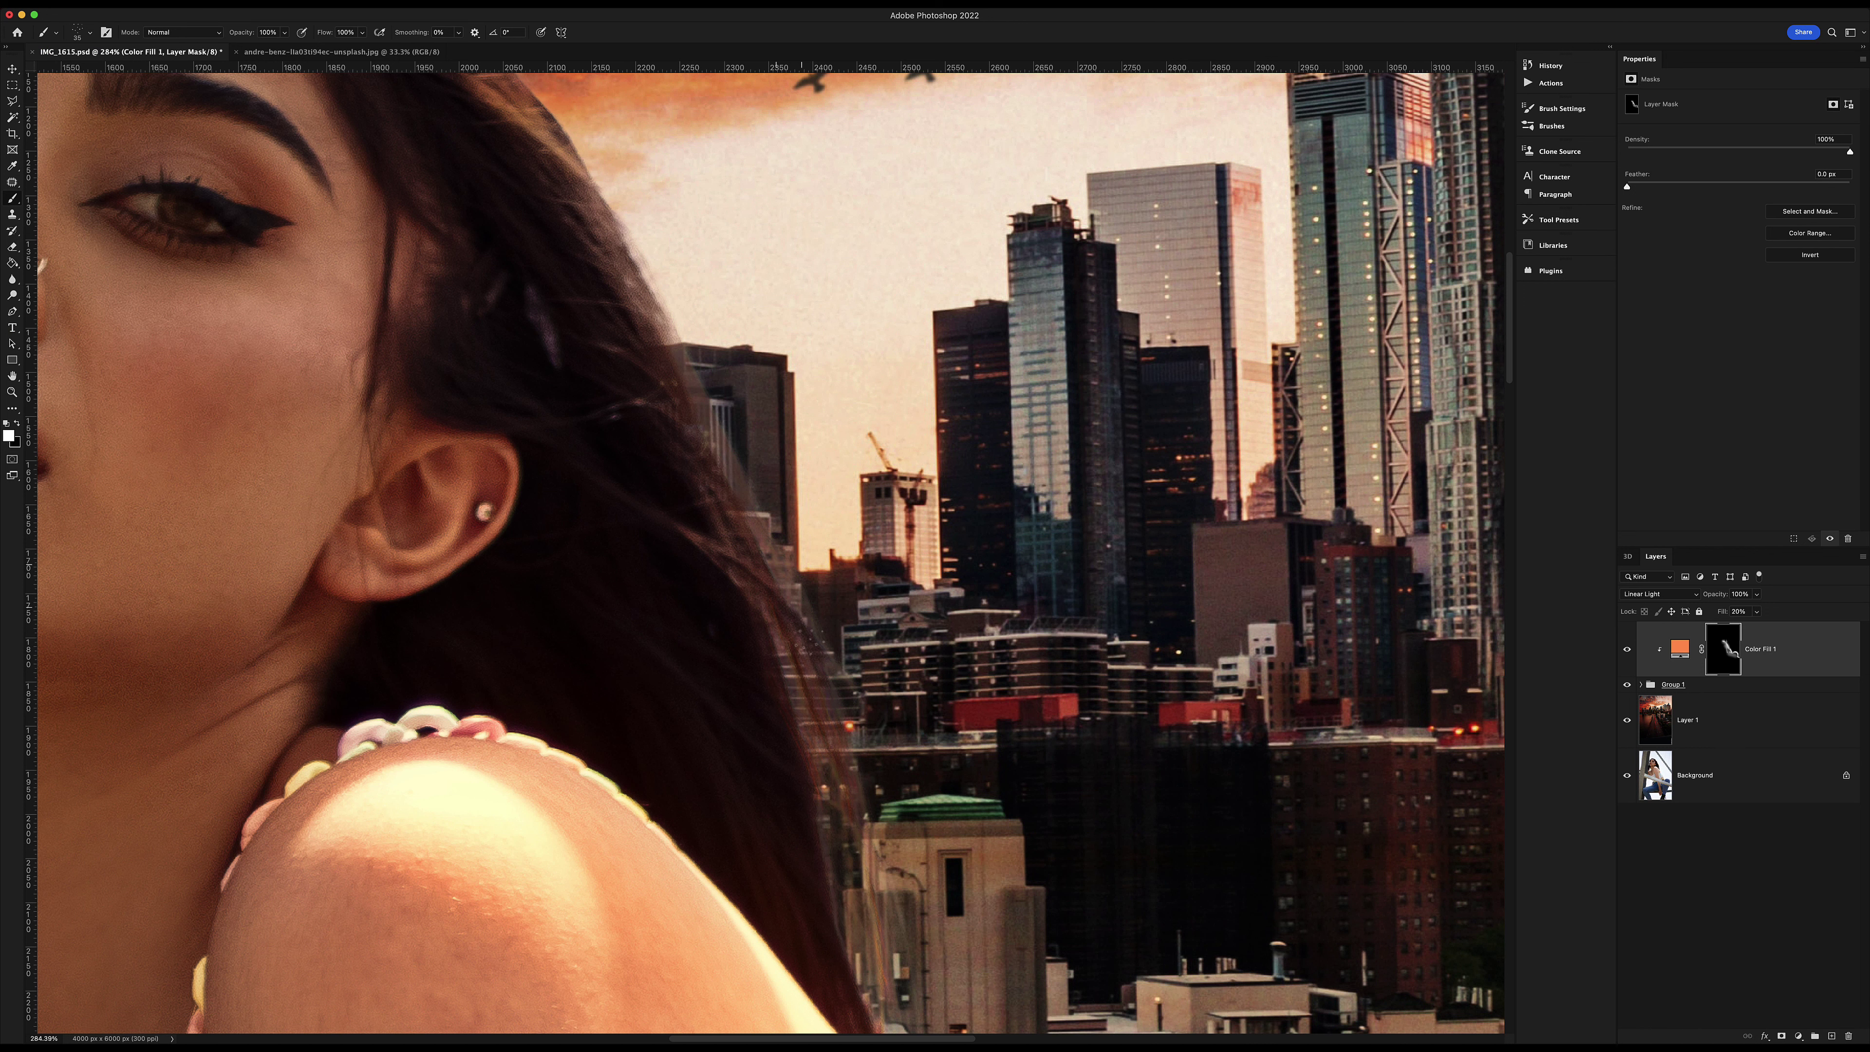
pyautogui.scroll(-5, 813, 639)
pyautogui.scroll(-5, 637, 958)
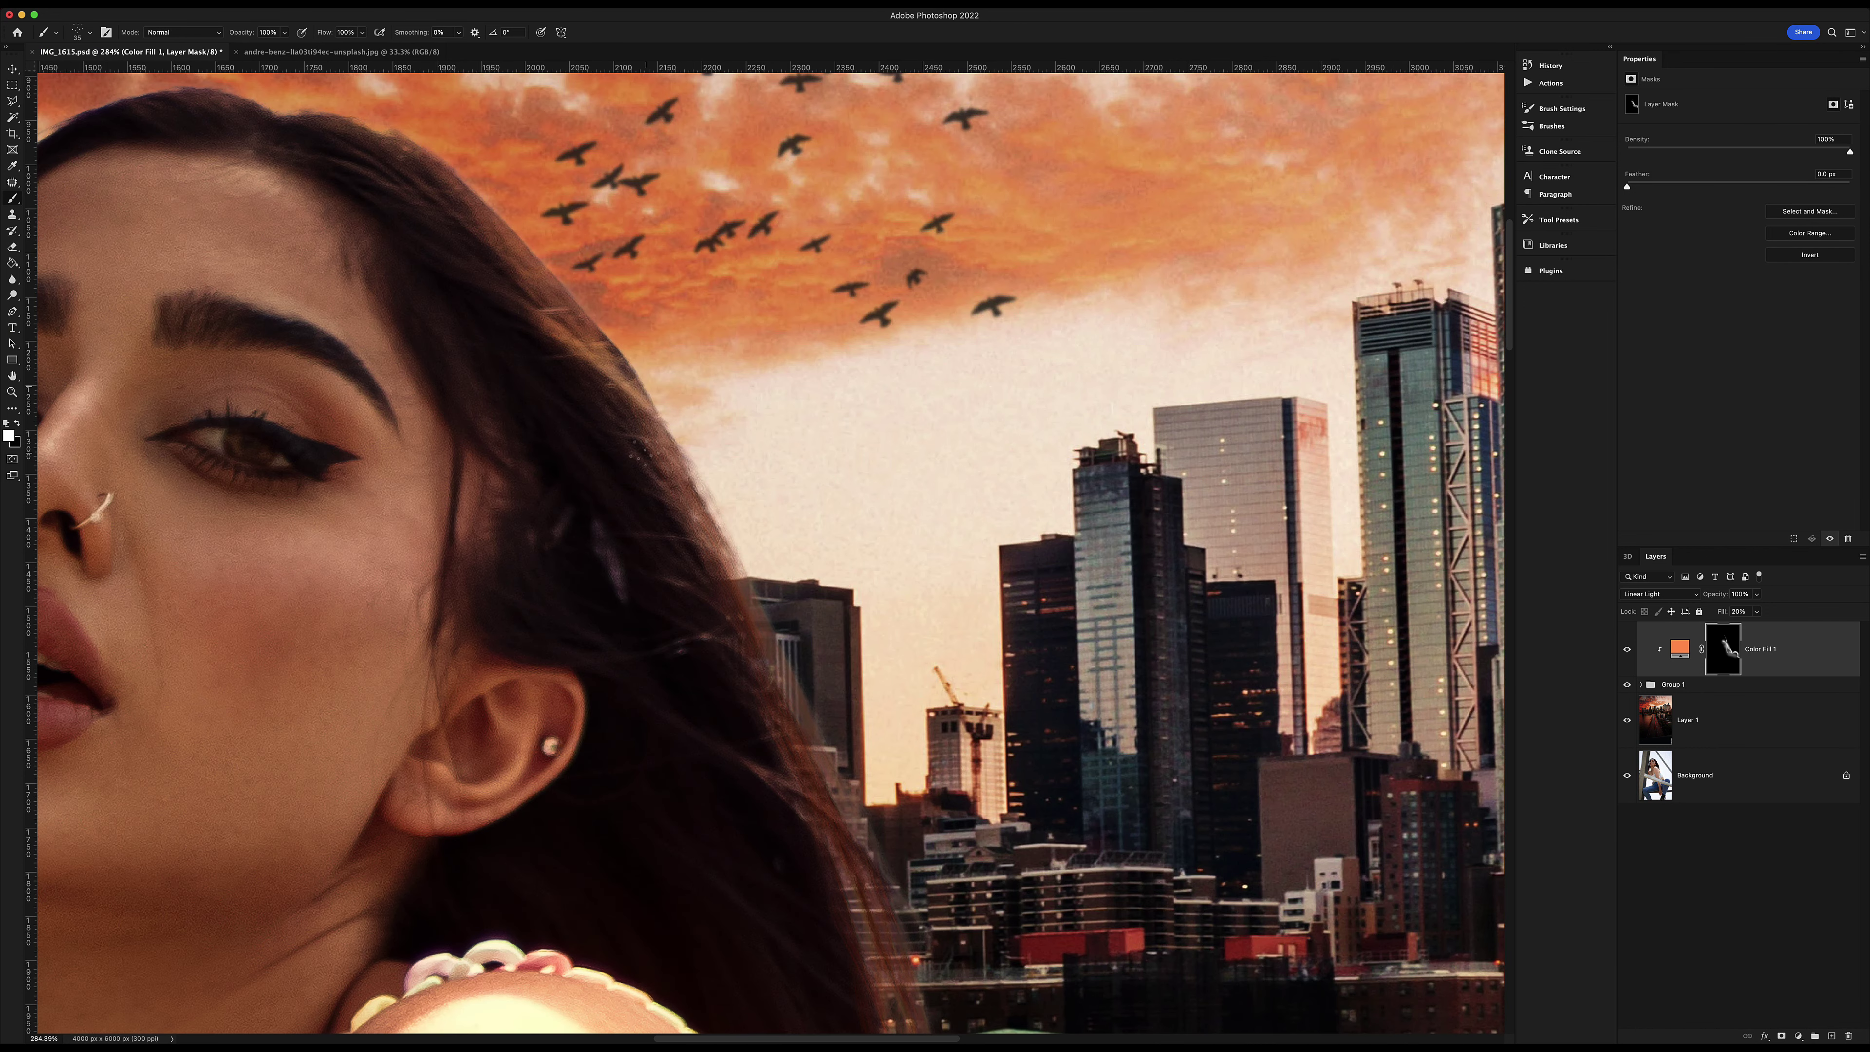
pyautogui.scroll(5, 637, 957)
# Add Layer 2, pick an orange paint colour, and set brush opacity 11% and flow 47%.
pyautogui.click(1831, 1035)
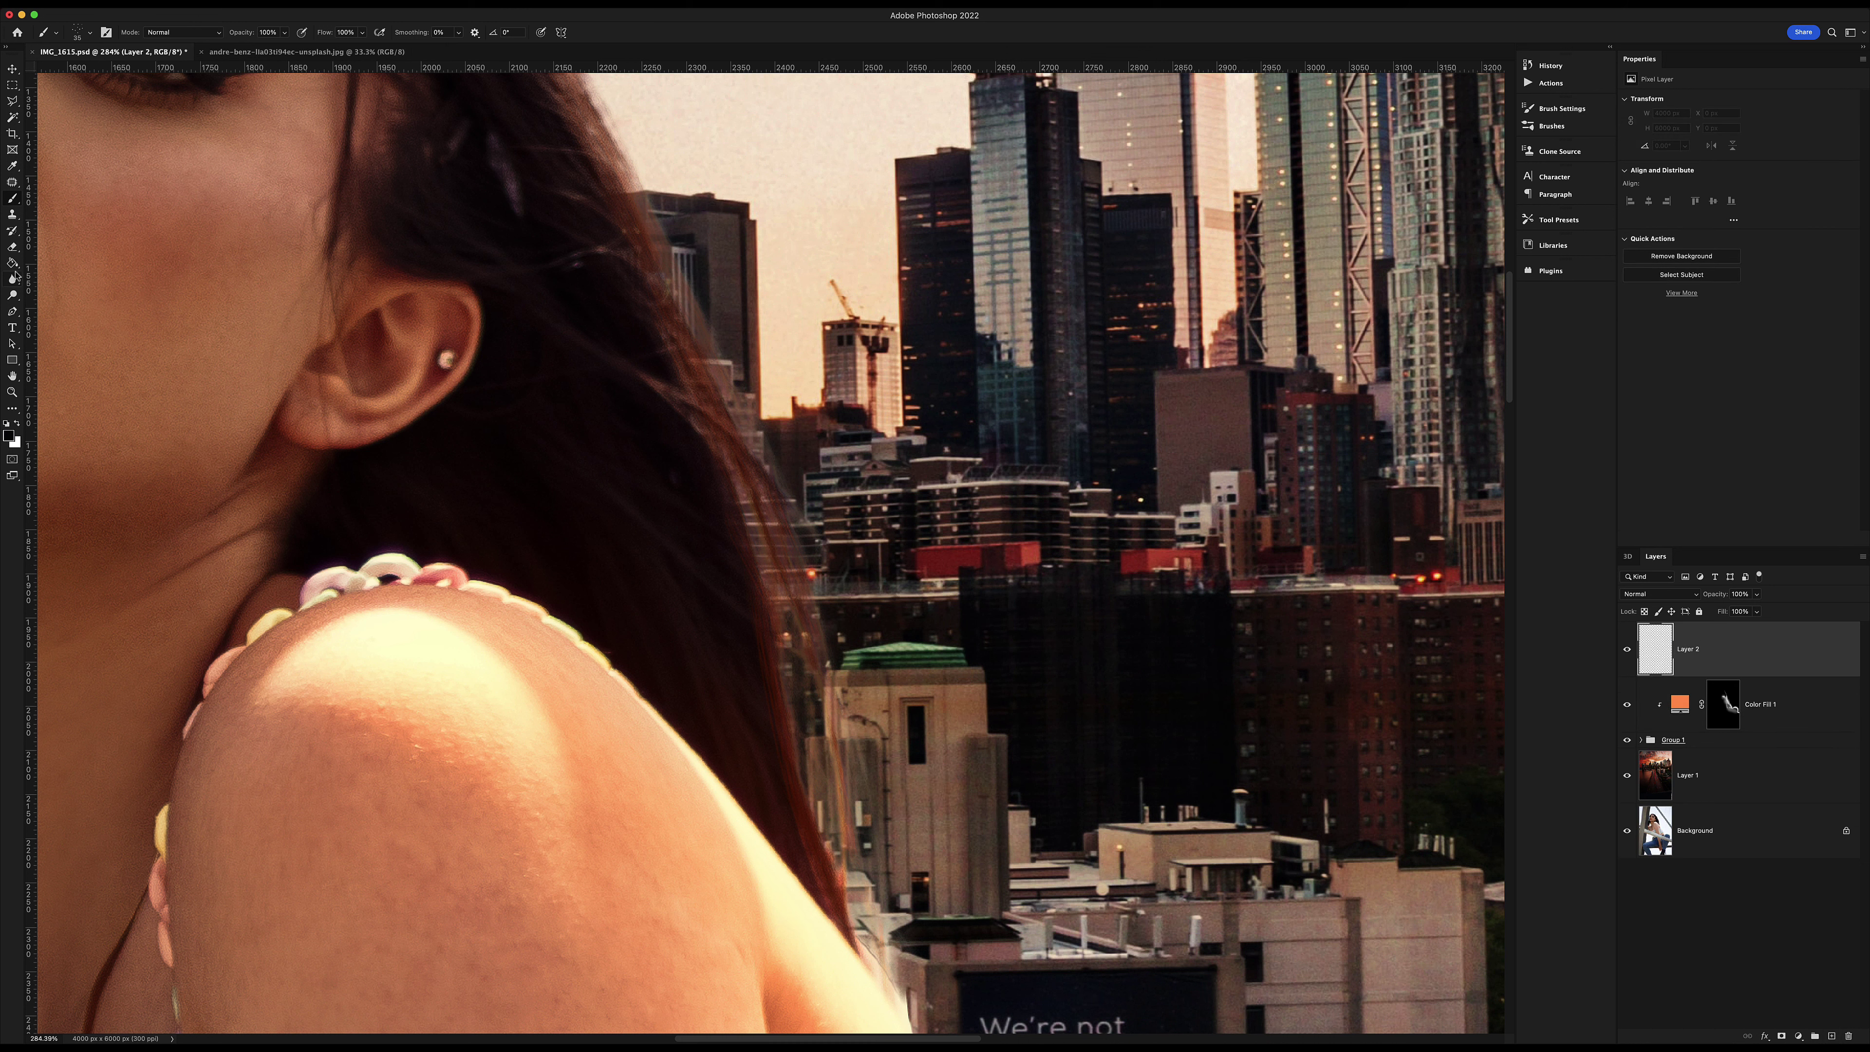
pyautogui.moveTo(1281, 560); pyautogui.dragTo(1317, 582)
pyautogui.press('1')
pyautogui.press('1')
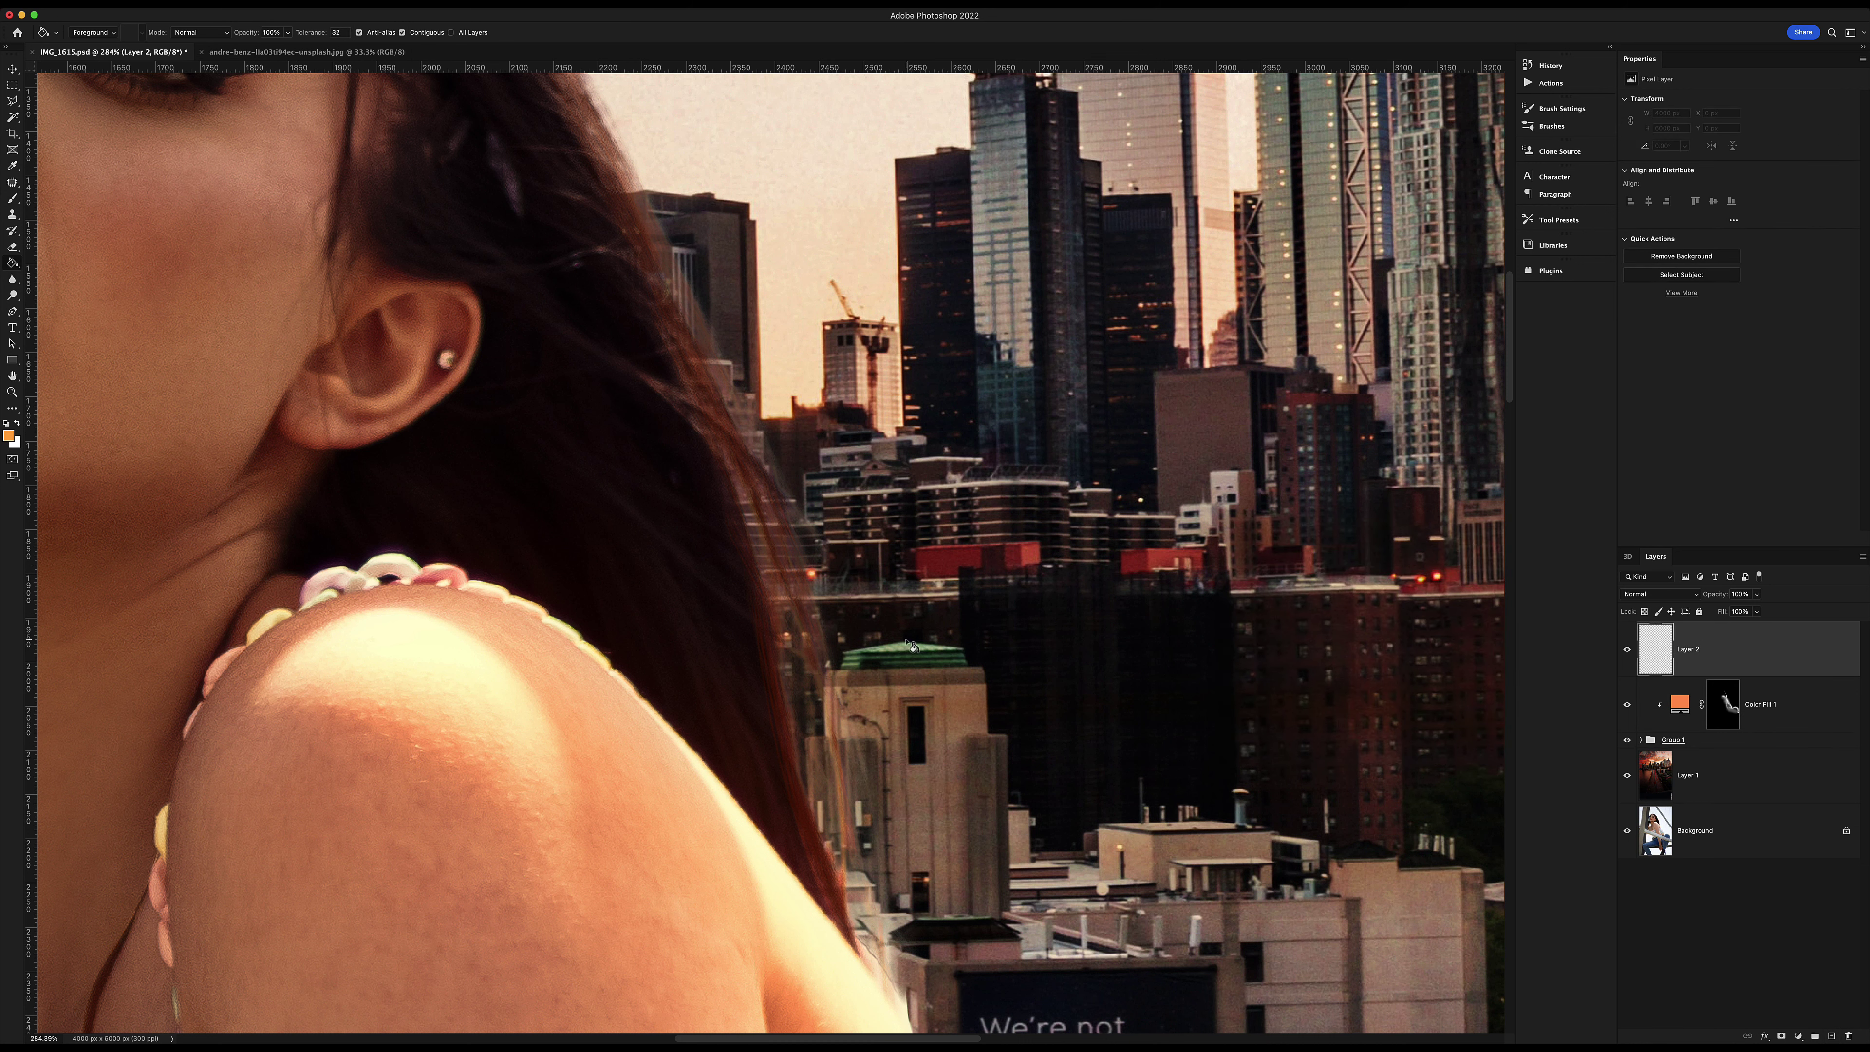
pyautogui.hotkey('shift', '4')
pyautogui.hotkey('shift', '7')
# Paint orange light strands along the hair edge.
pyautogui.moveTo(799, 619); pyautogui.dragTo(810, 798)
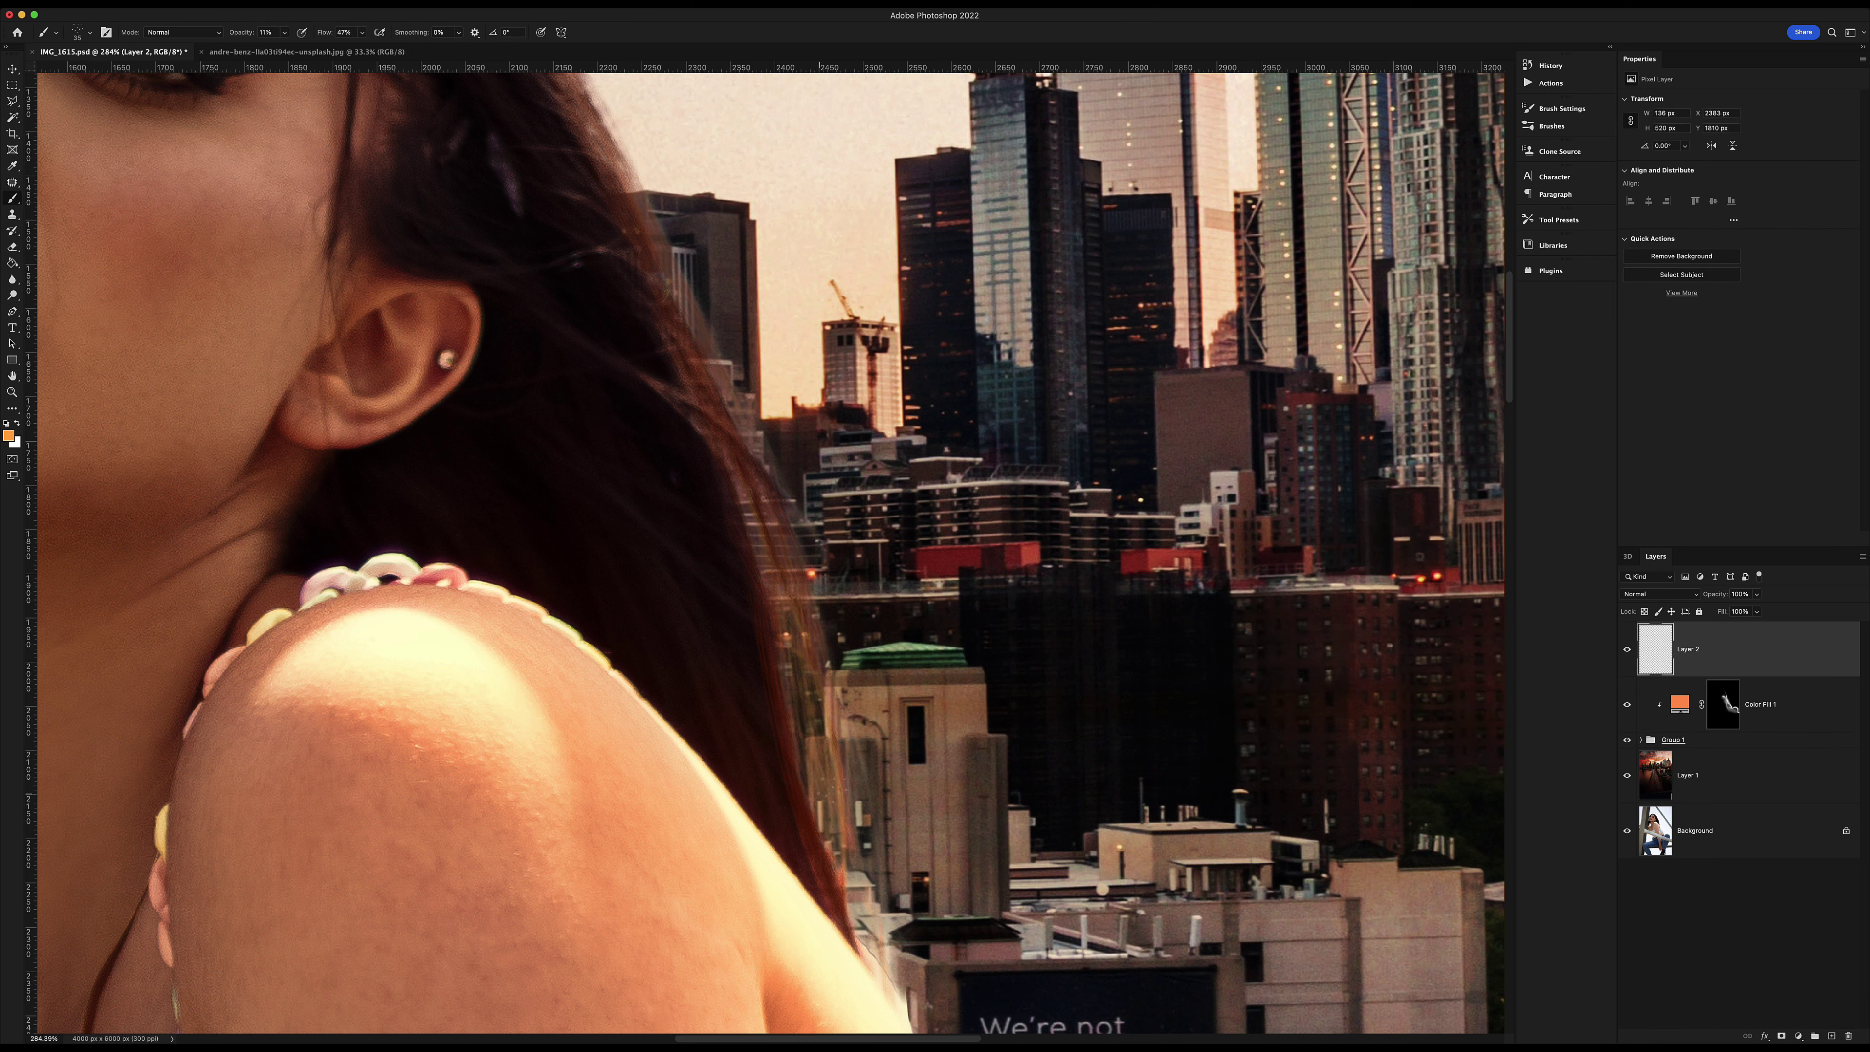
pyautogui.moveTo(795, 693); pyautogui.dragTo(838, 902)
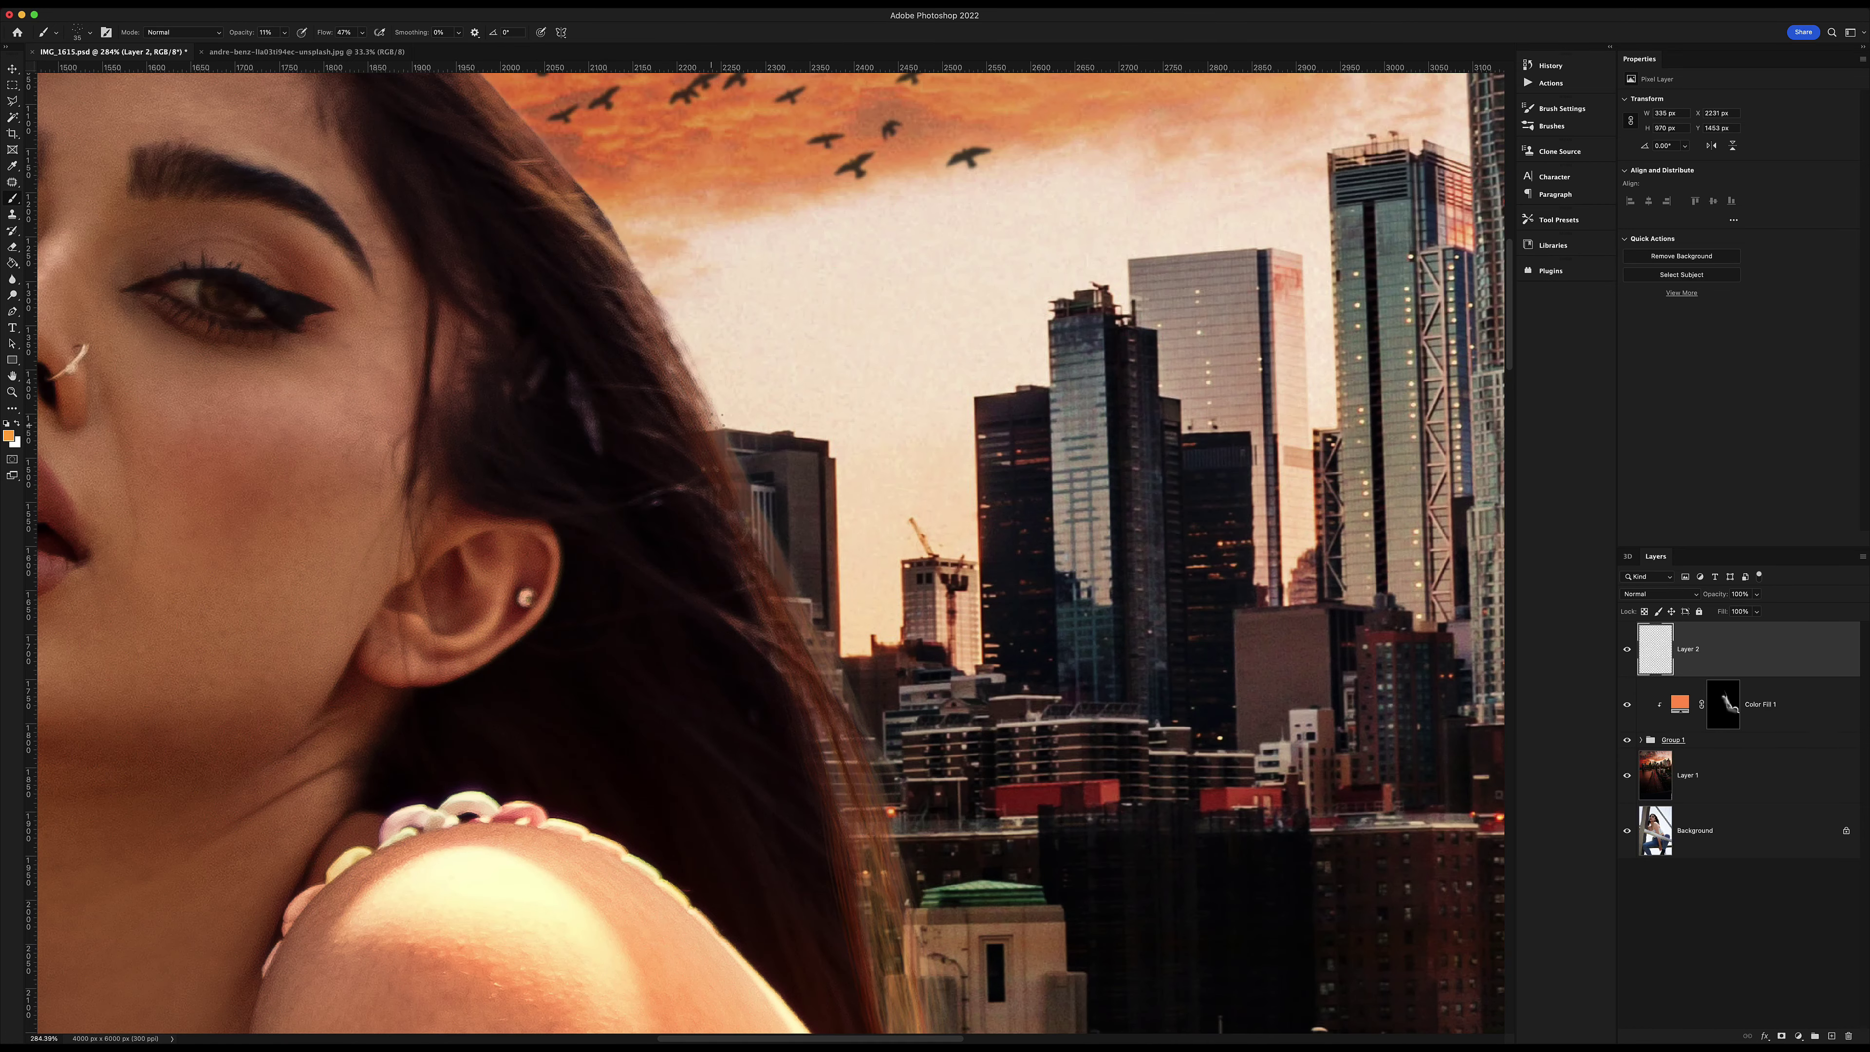
pyautogui.moveTo(787, 661); pyautogui.dragTo(771, 576)
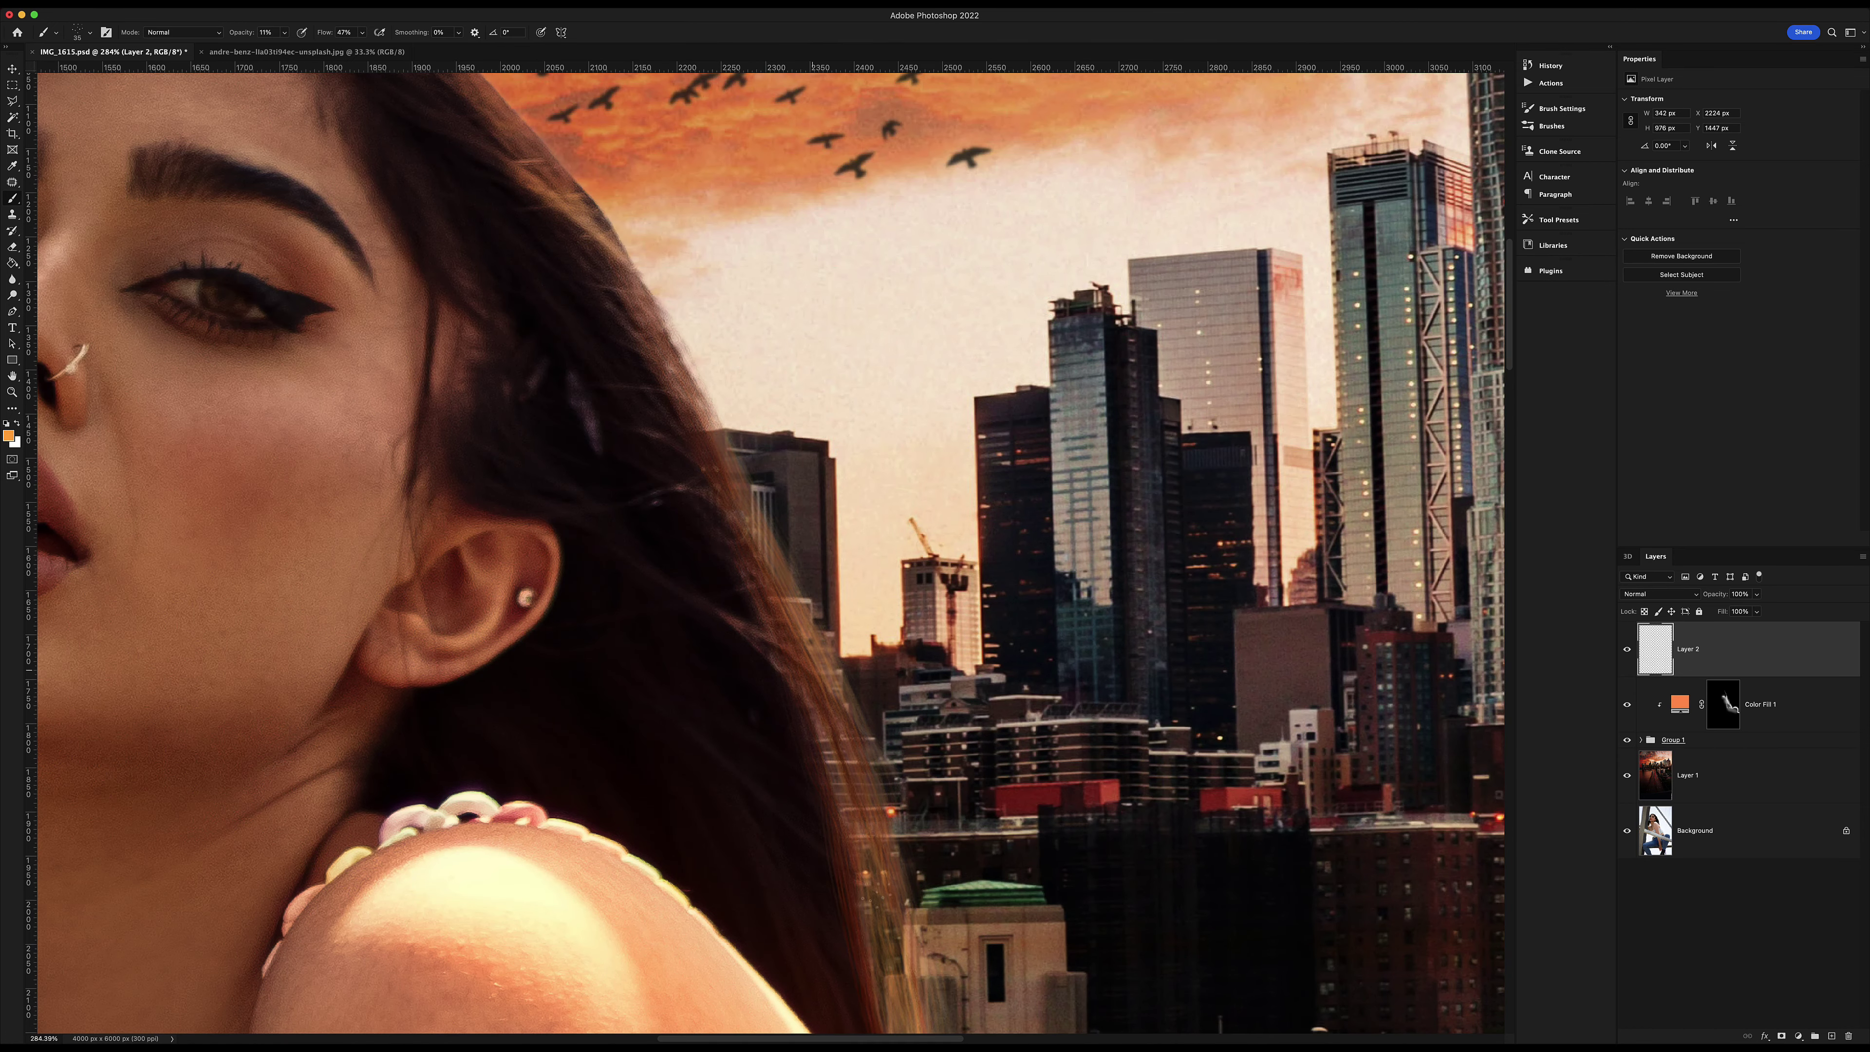
# Choose a hair brush such as Hair Wide and sample a redder orange from the buildings.
pyautogui.doubleClick(236, 324)
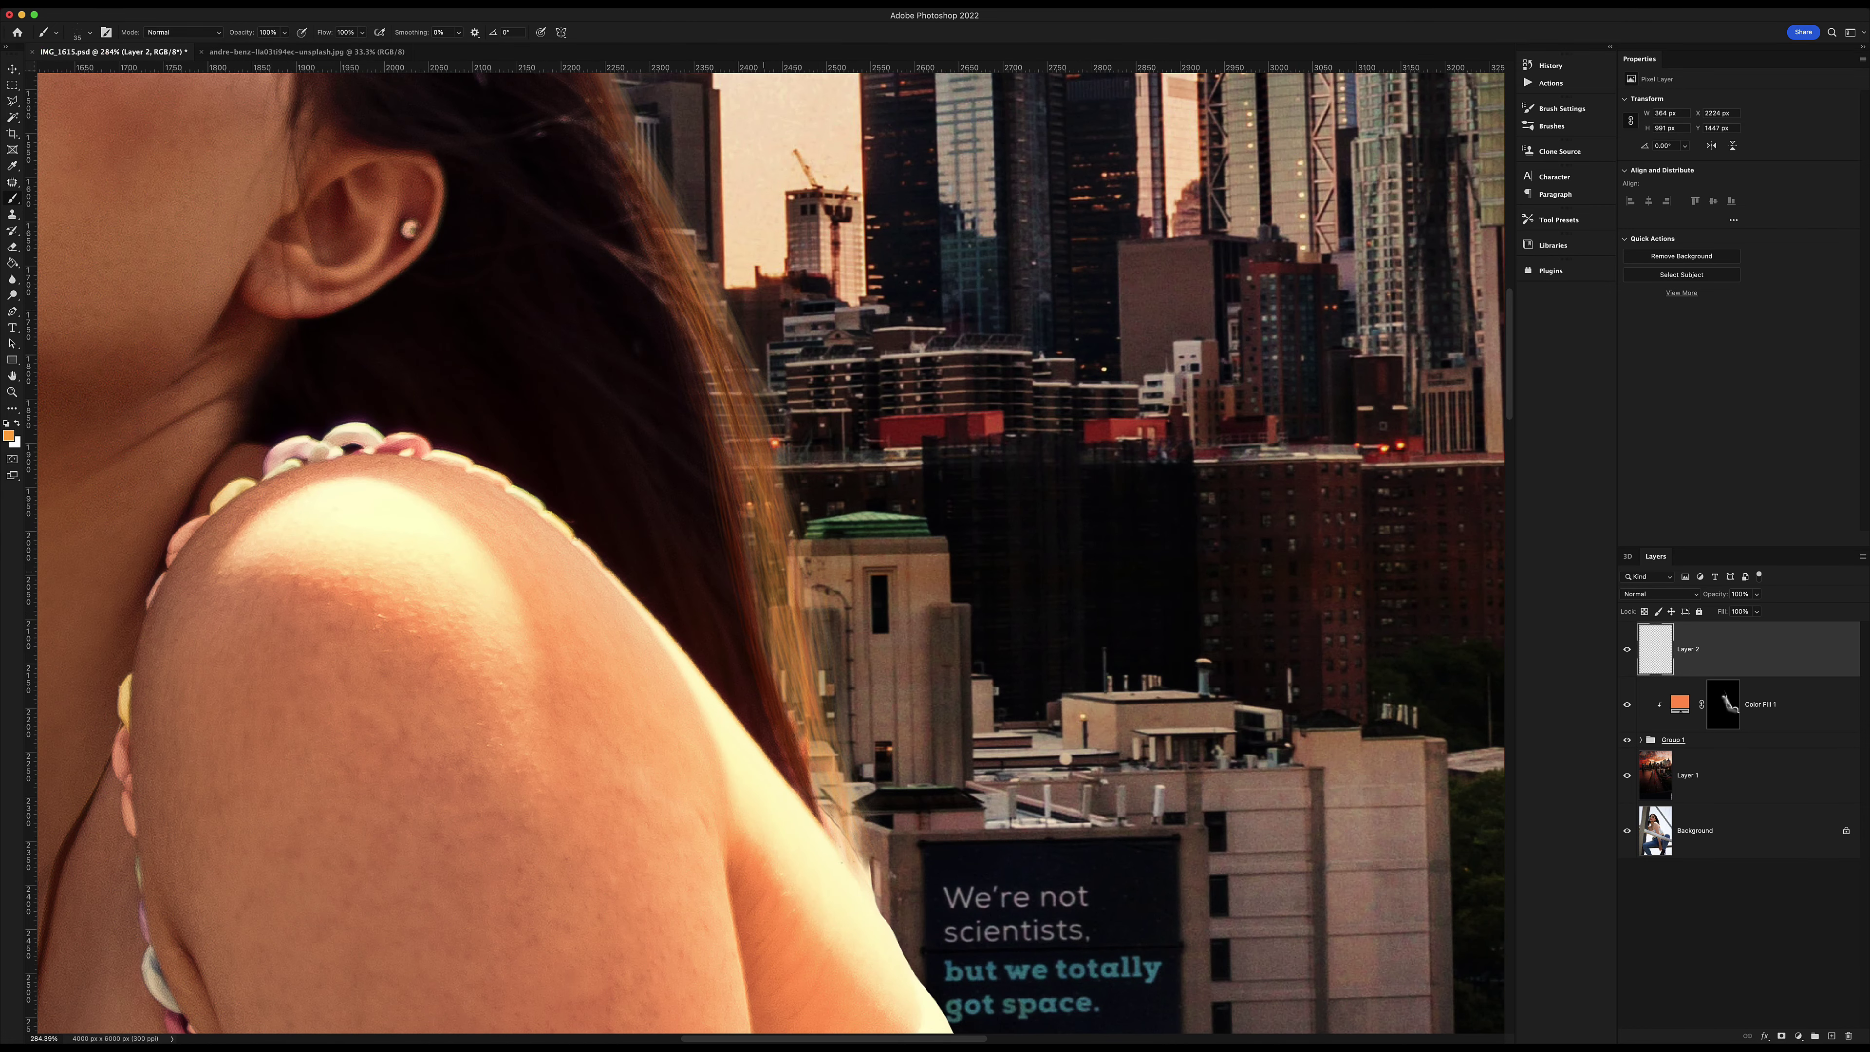
pyautogui.scroll(10, 769, 552)
pyautogui.hscroll(-8, 769, 552)
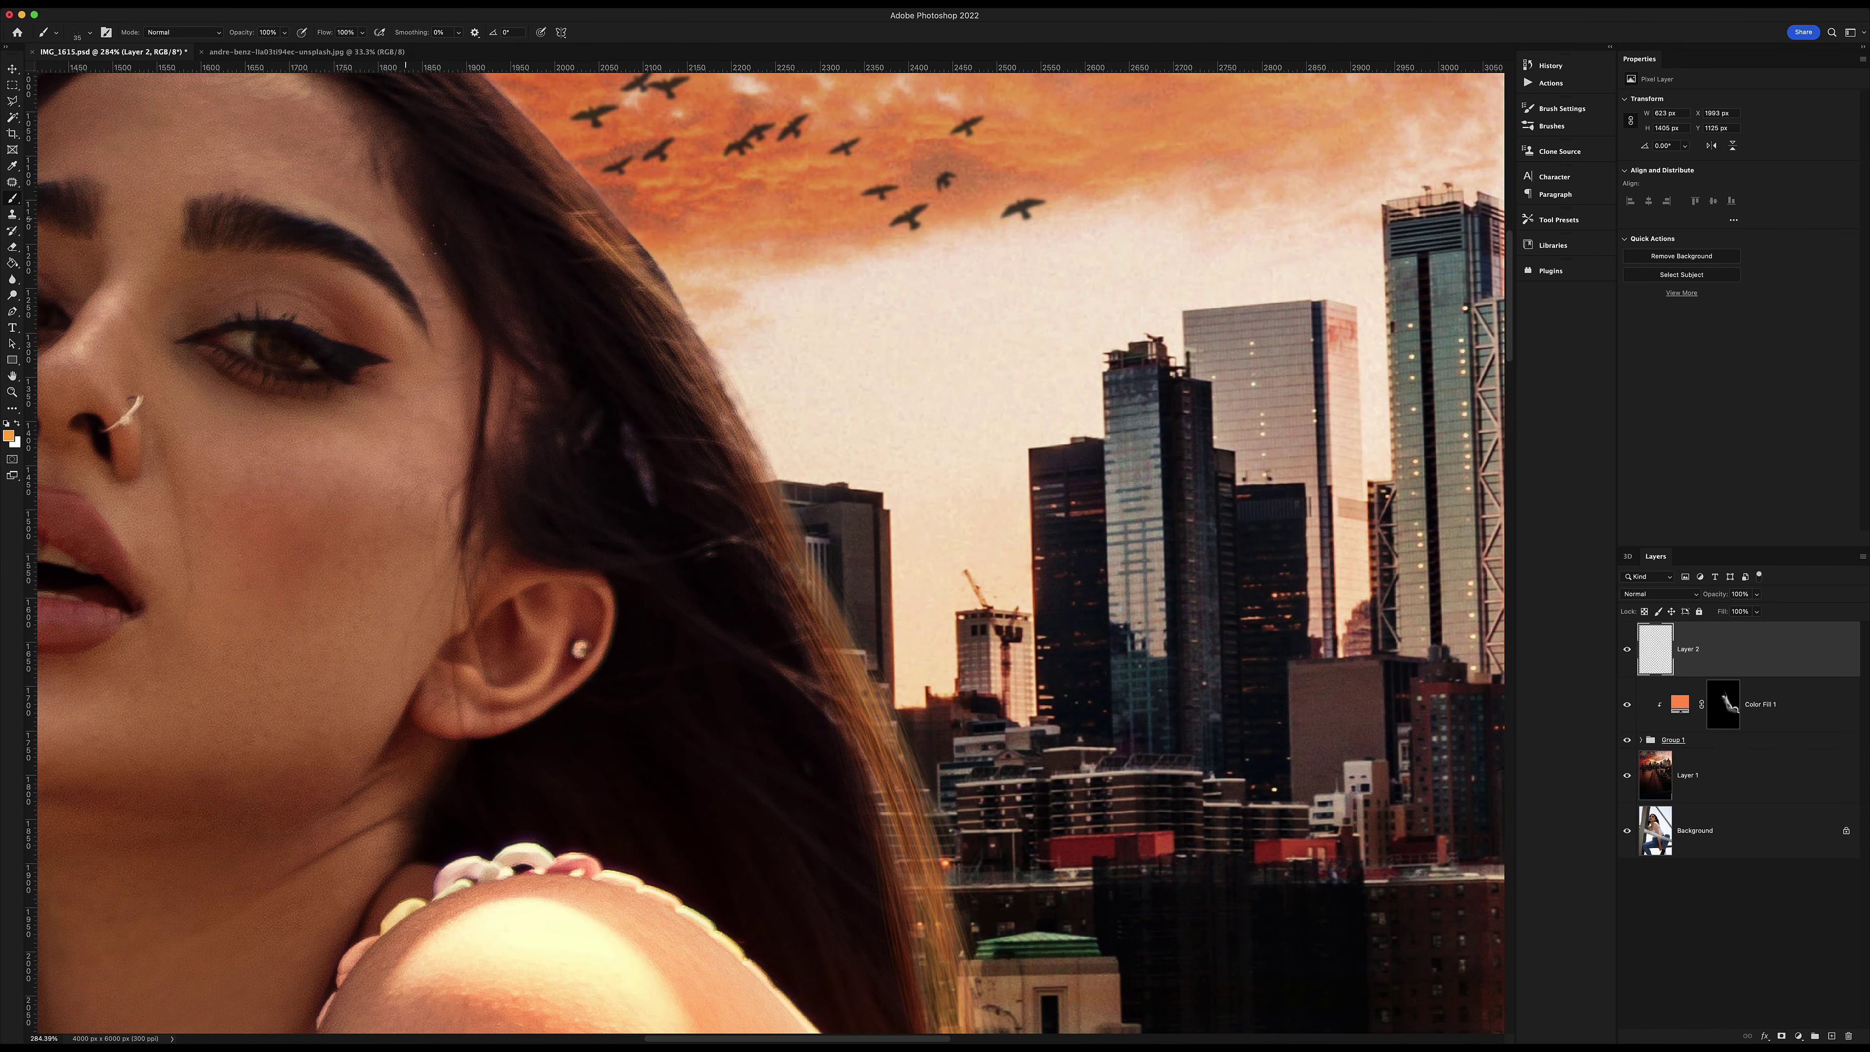
pyautogui.click(82, 32)
pyautogui.doubleClick(103, 293)
pyautogui.keyDown('alt'); pyautogui.click(1402, 645); pyautogui.keyUp('alt')
pyautogui.scroll(-5, 759, 934)
pyautogui.scroll(7, 652, 352)
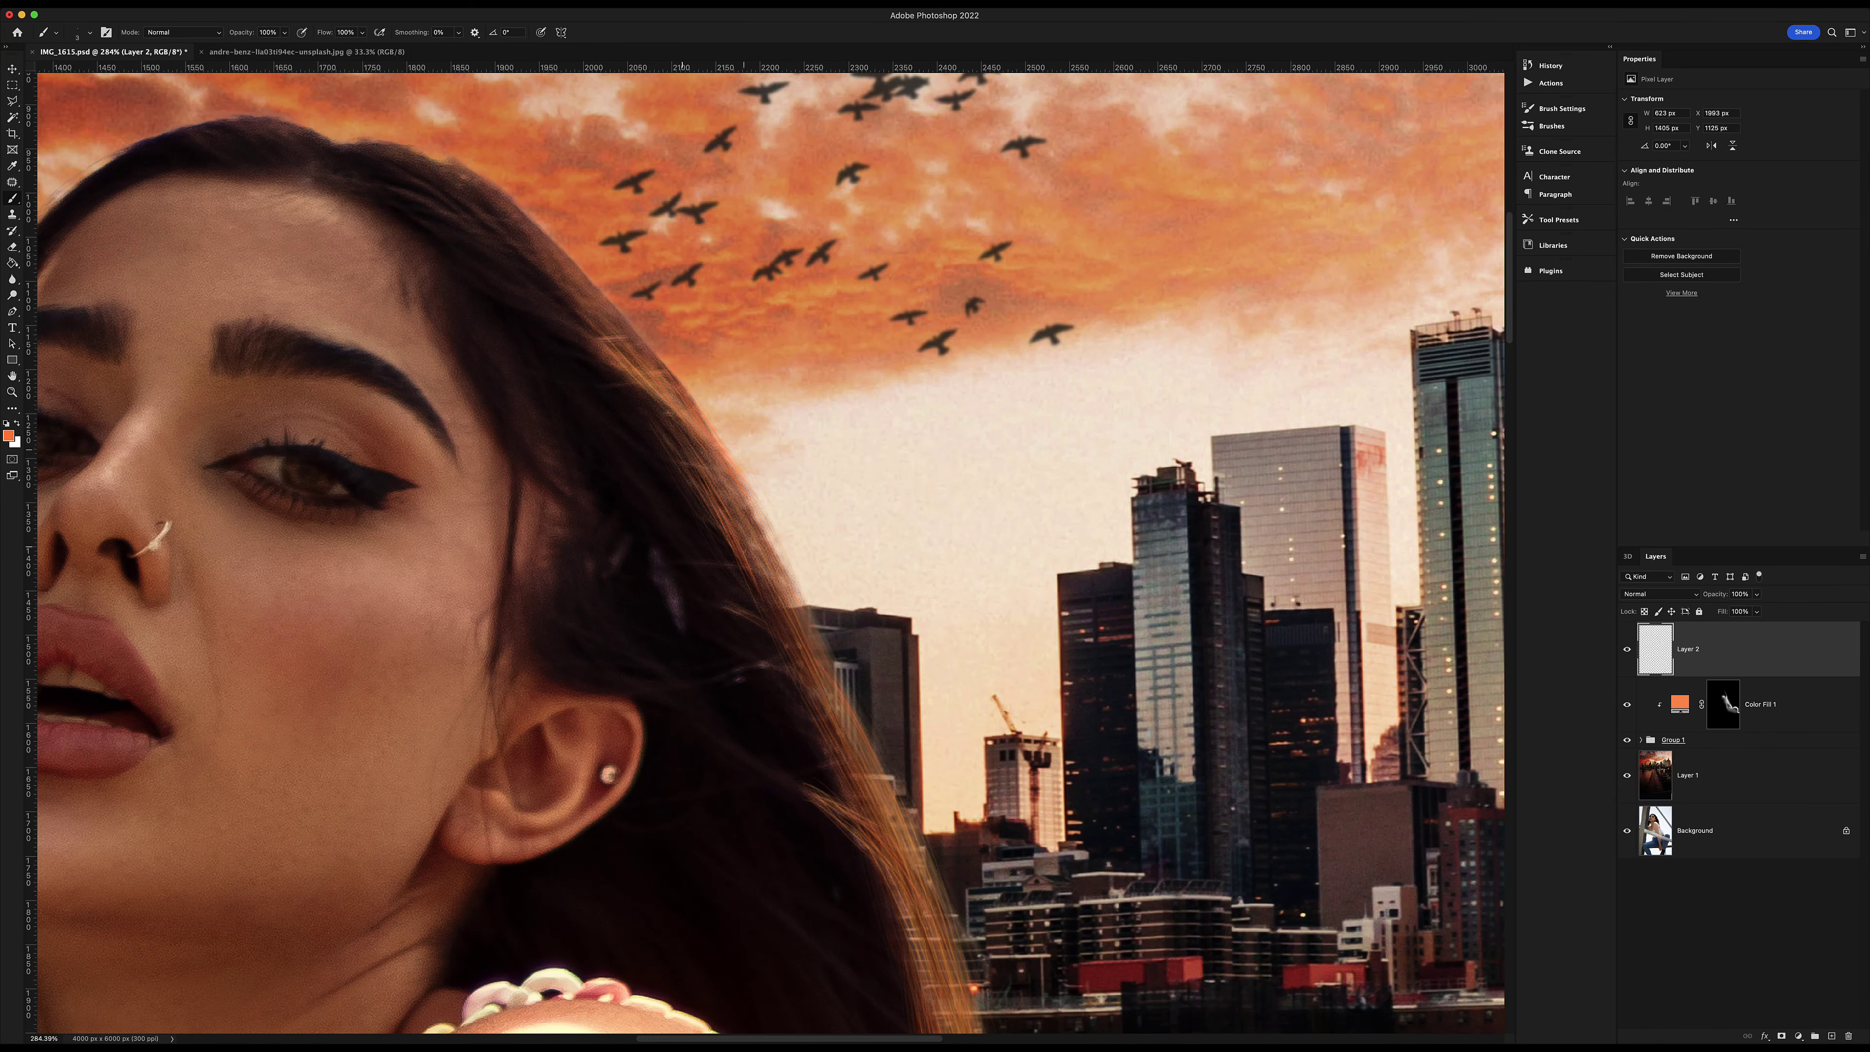
# Frame the face closely, set a yellow-orange foreground, and paint brighter strands along the hair edge.
pyautogui.moveTo(515, 335); pyautogui.dragTo(535, 351)
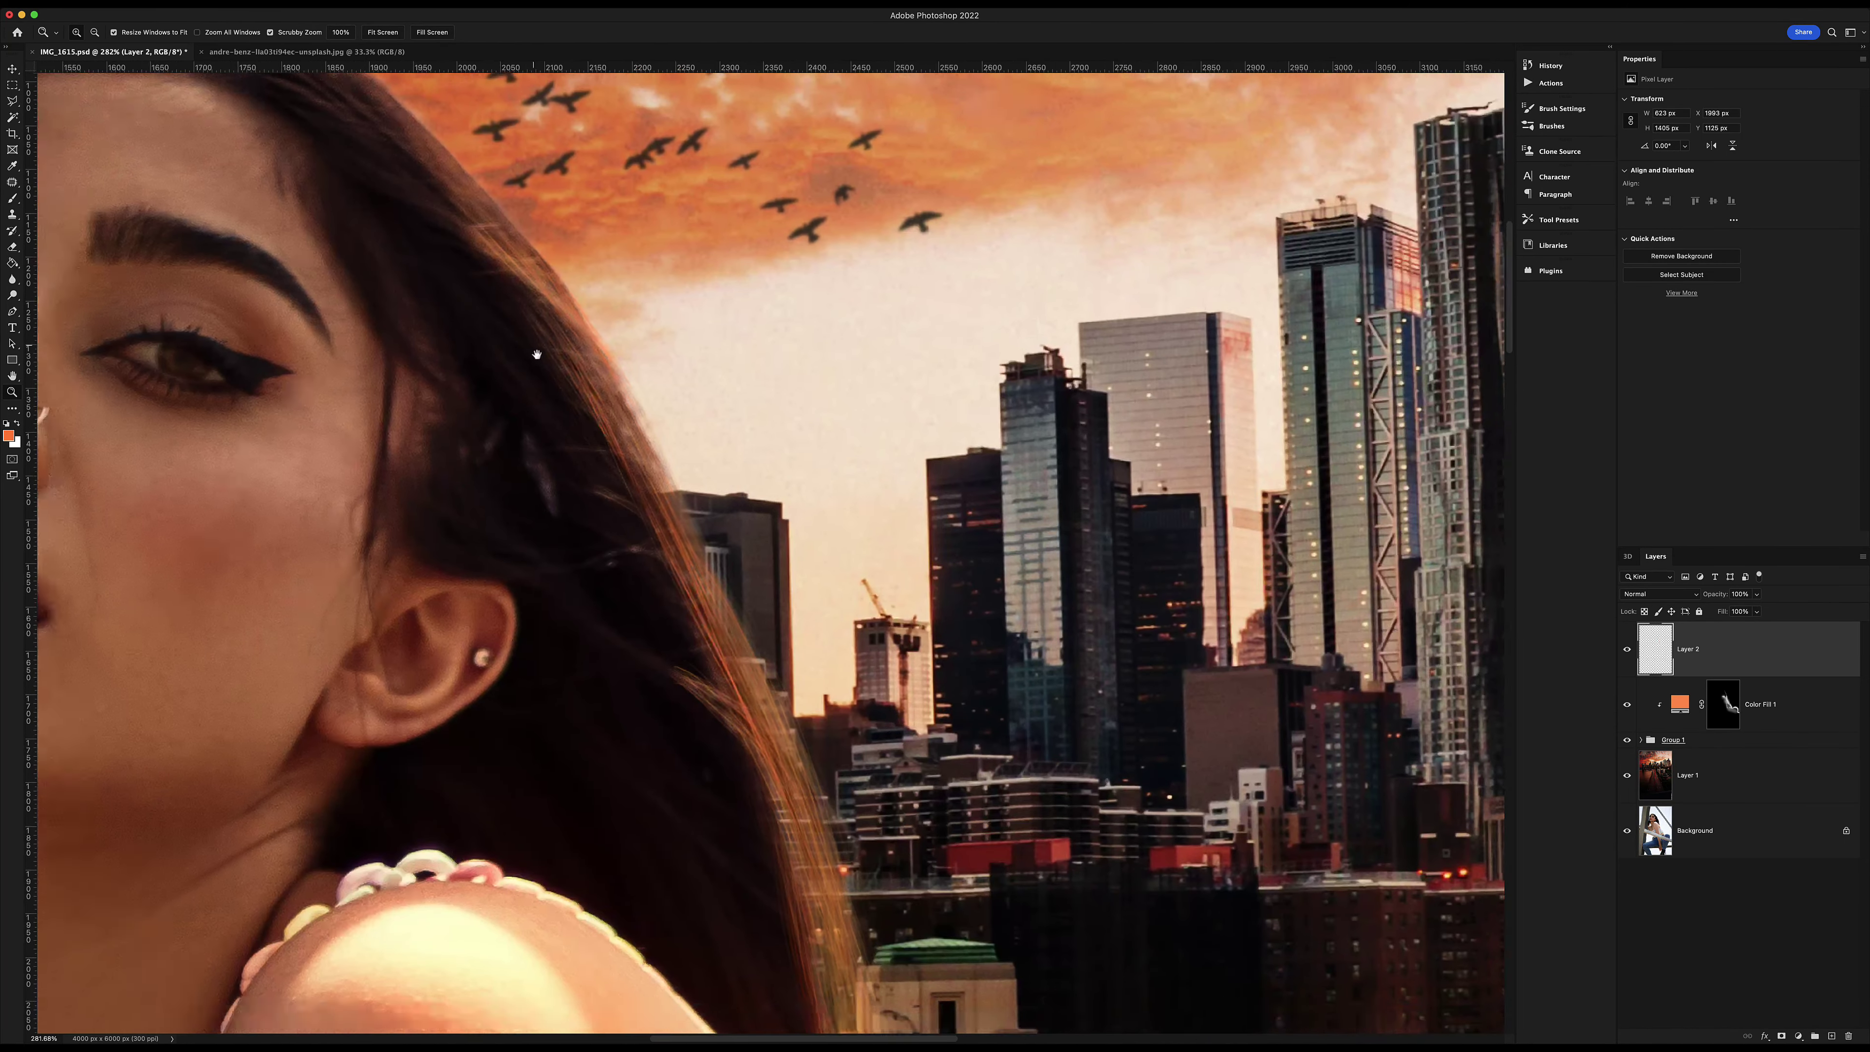
pyautogui.scroll(-3, 765, 552)
pyautogui.scroll(-3, 765, 552)
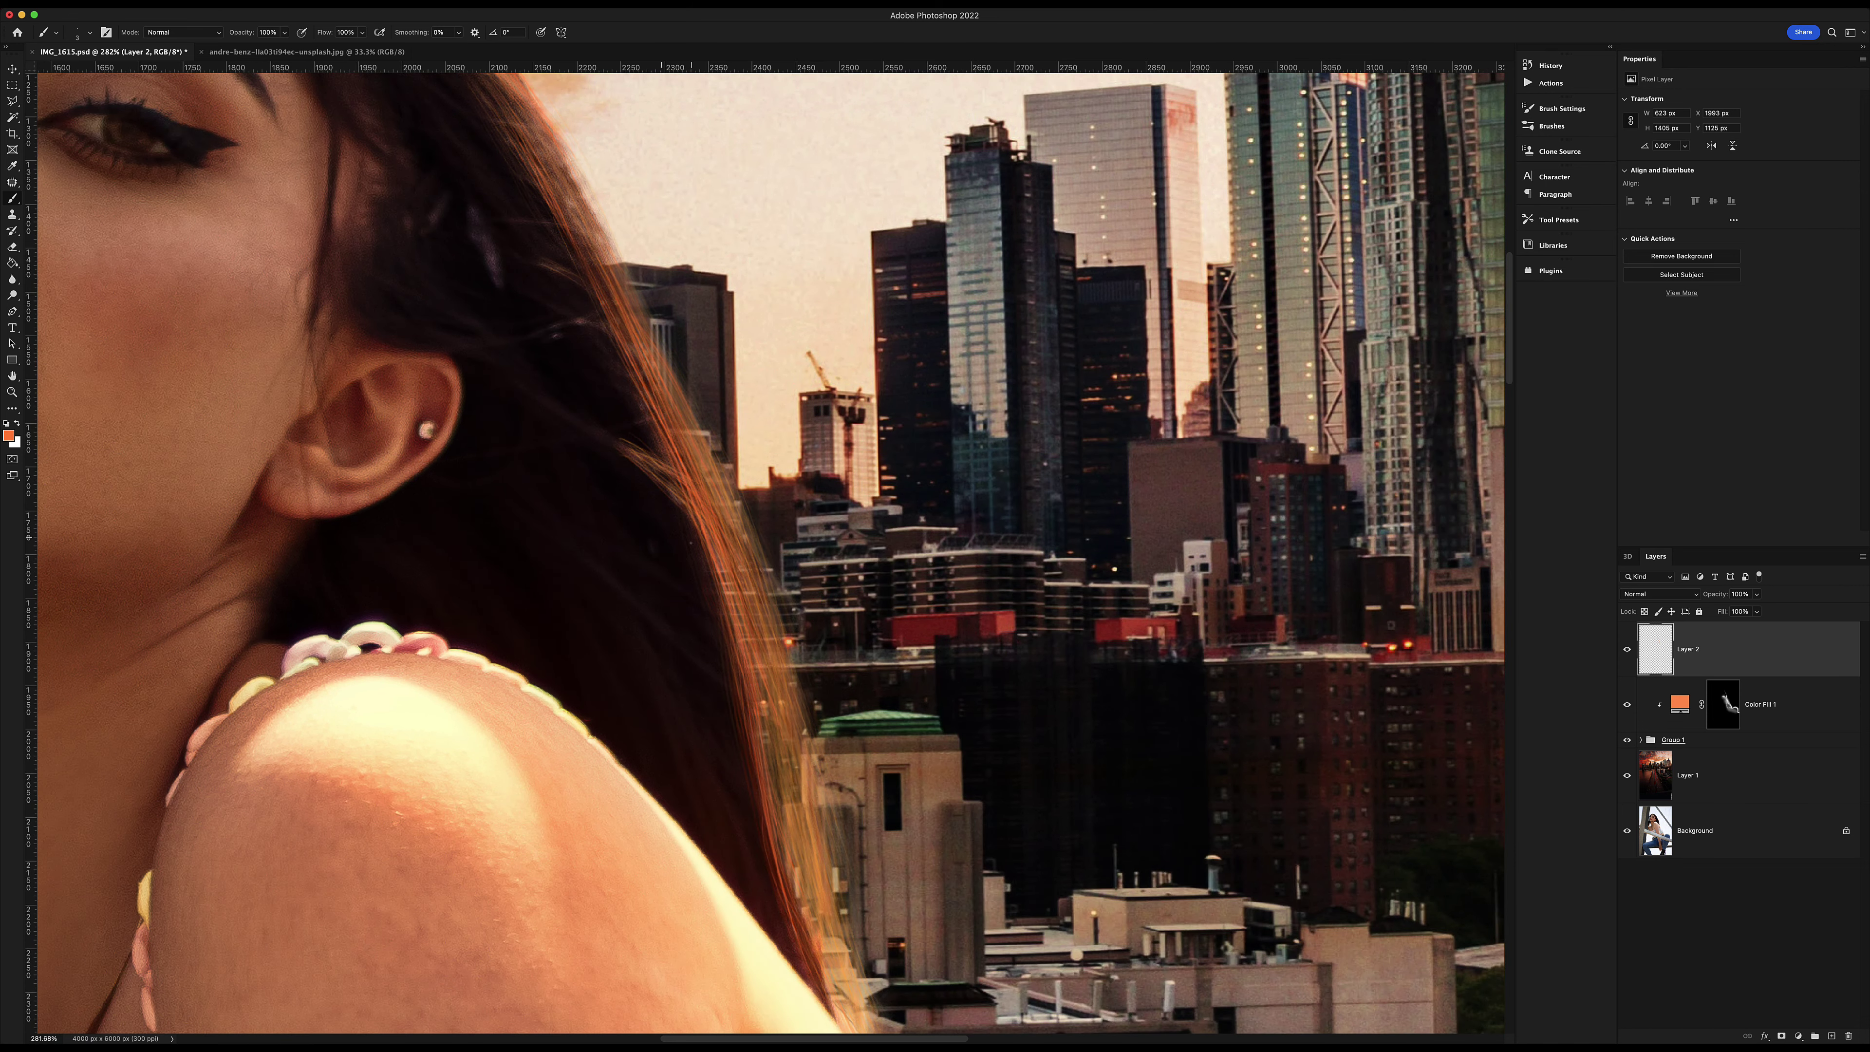
pyautogui.scroll(6, 690, 543)
pyautogui.hscroll(-3, 645, 412)
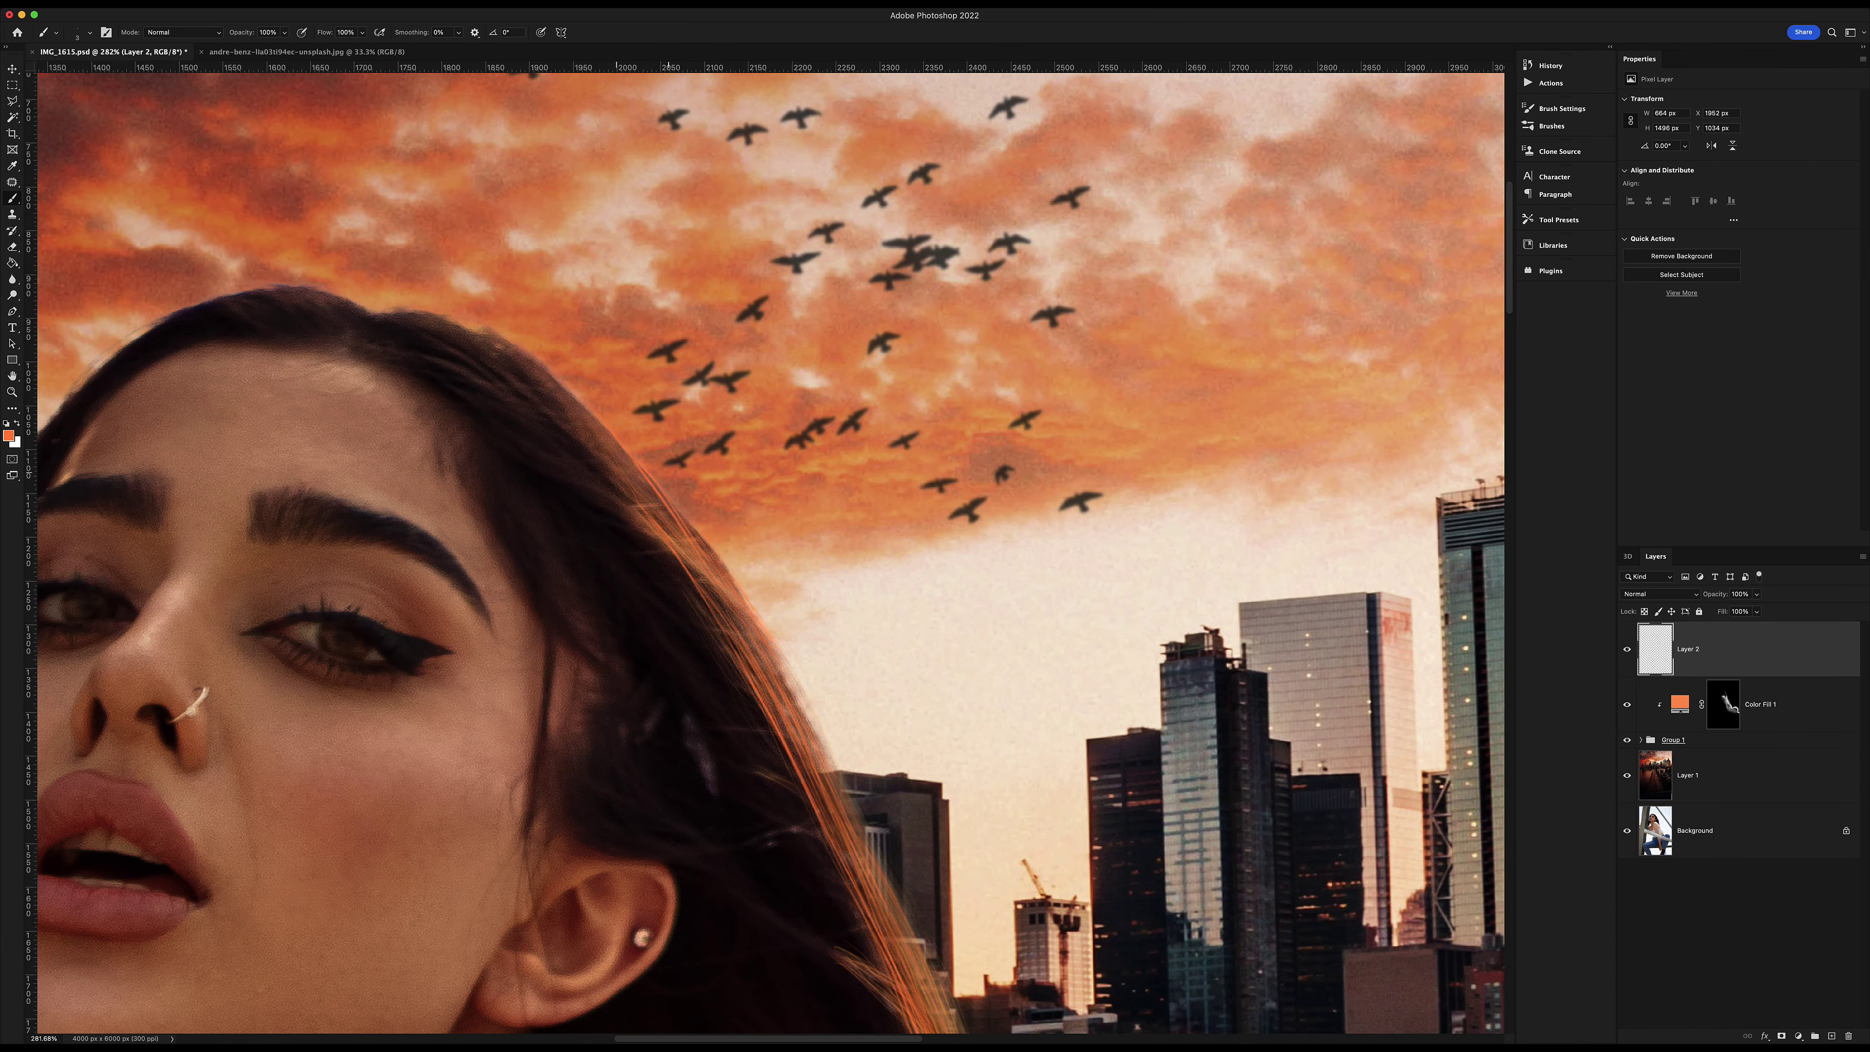
pyautogui.click(9, 434)
pyautogui.press('Return')
pyautogui.moveTo(641, 504)
pyautogui.mouseDown()
pyautogui.moveTo(766, 681)
pyautogui.moveTo(920, 1002)
pyautogui.mouseUp()
# Add a new empty Layer 3 above Layer 2.
pyautogui.scroll(-6, 769, 552)
pyautogui.scroll(3, 770, 552)
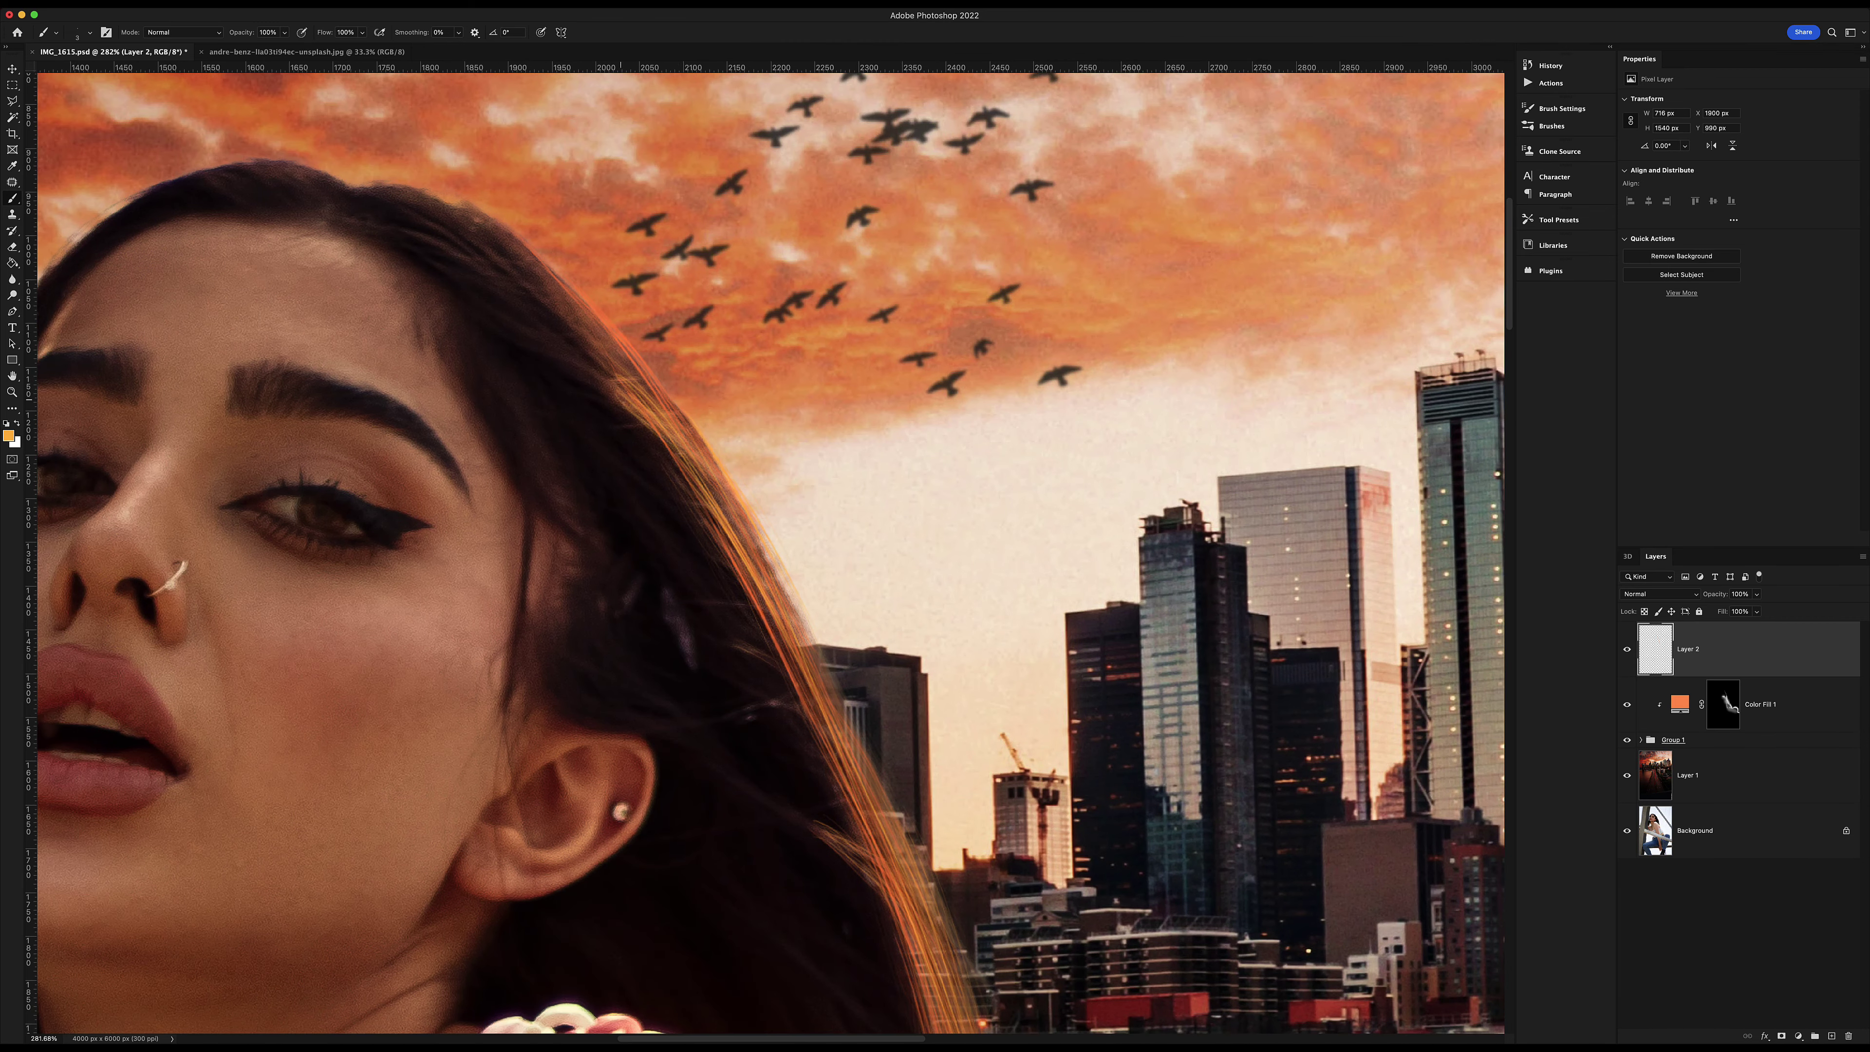
pyautogui.scroll(-2, 769, 552)
pyautogui.hscroll(1, 769, 552)
pyautogui.hotkey('ctrl', 'shift', 'alt', 'n')
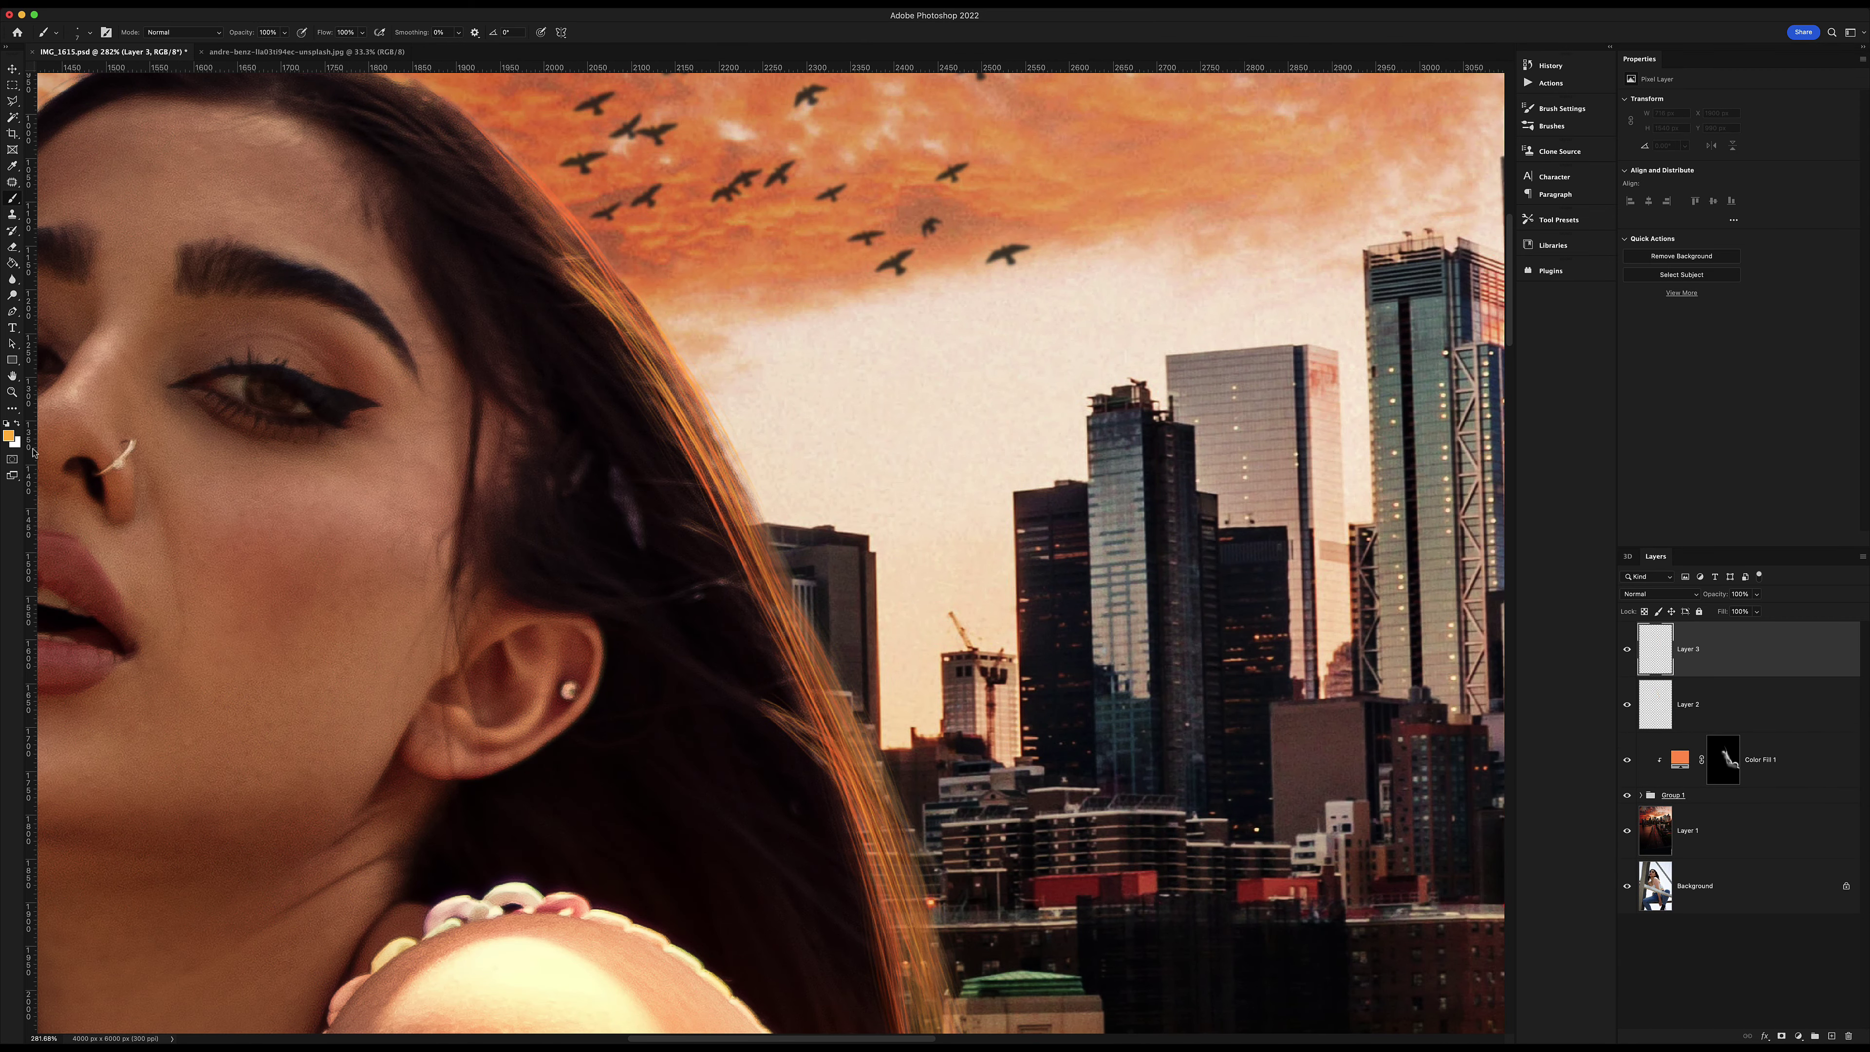
# Fine-tune the paint colour and paint a thin bright strand along the hair.
pyautogui.click(9, 435)
pyautogui.press('Return')
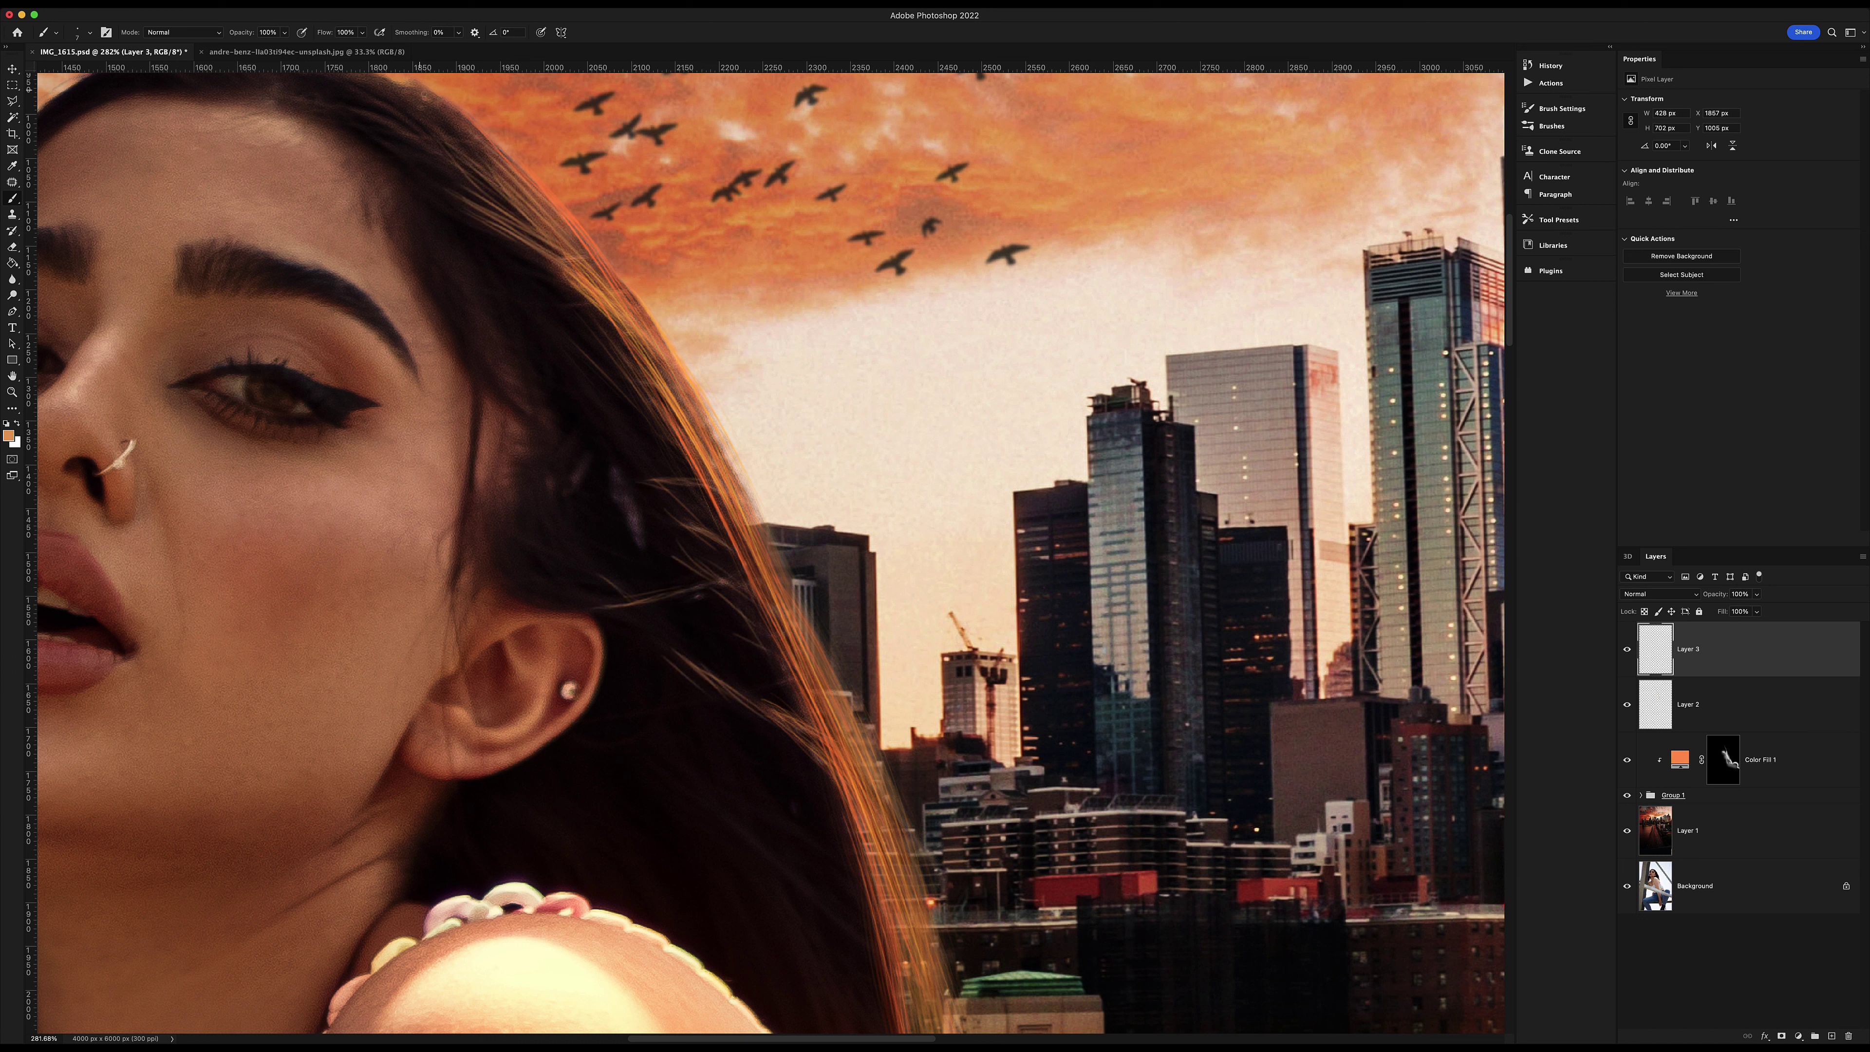
pyautogui.moveTo(636, 403); pyautogui.dragTo(858, 806)
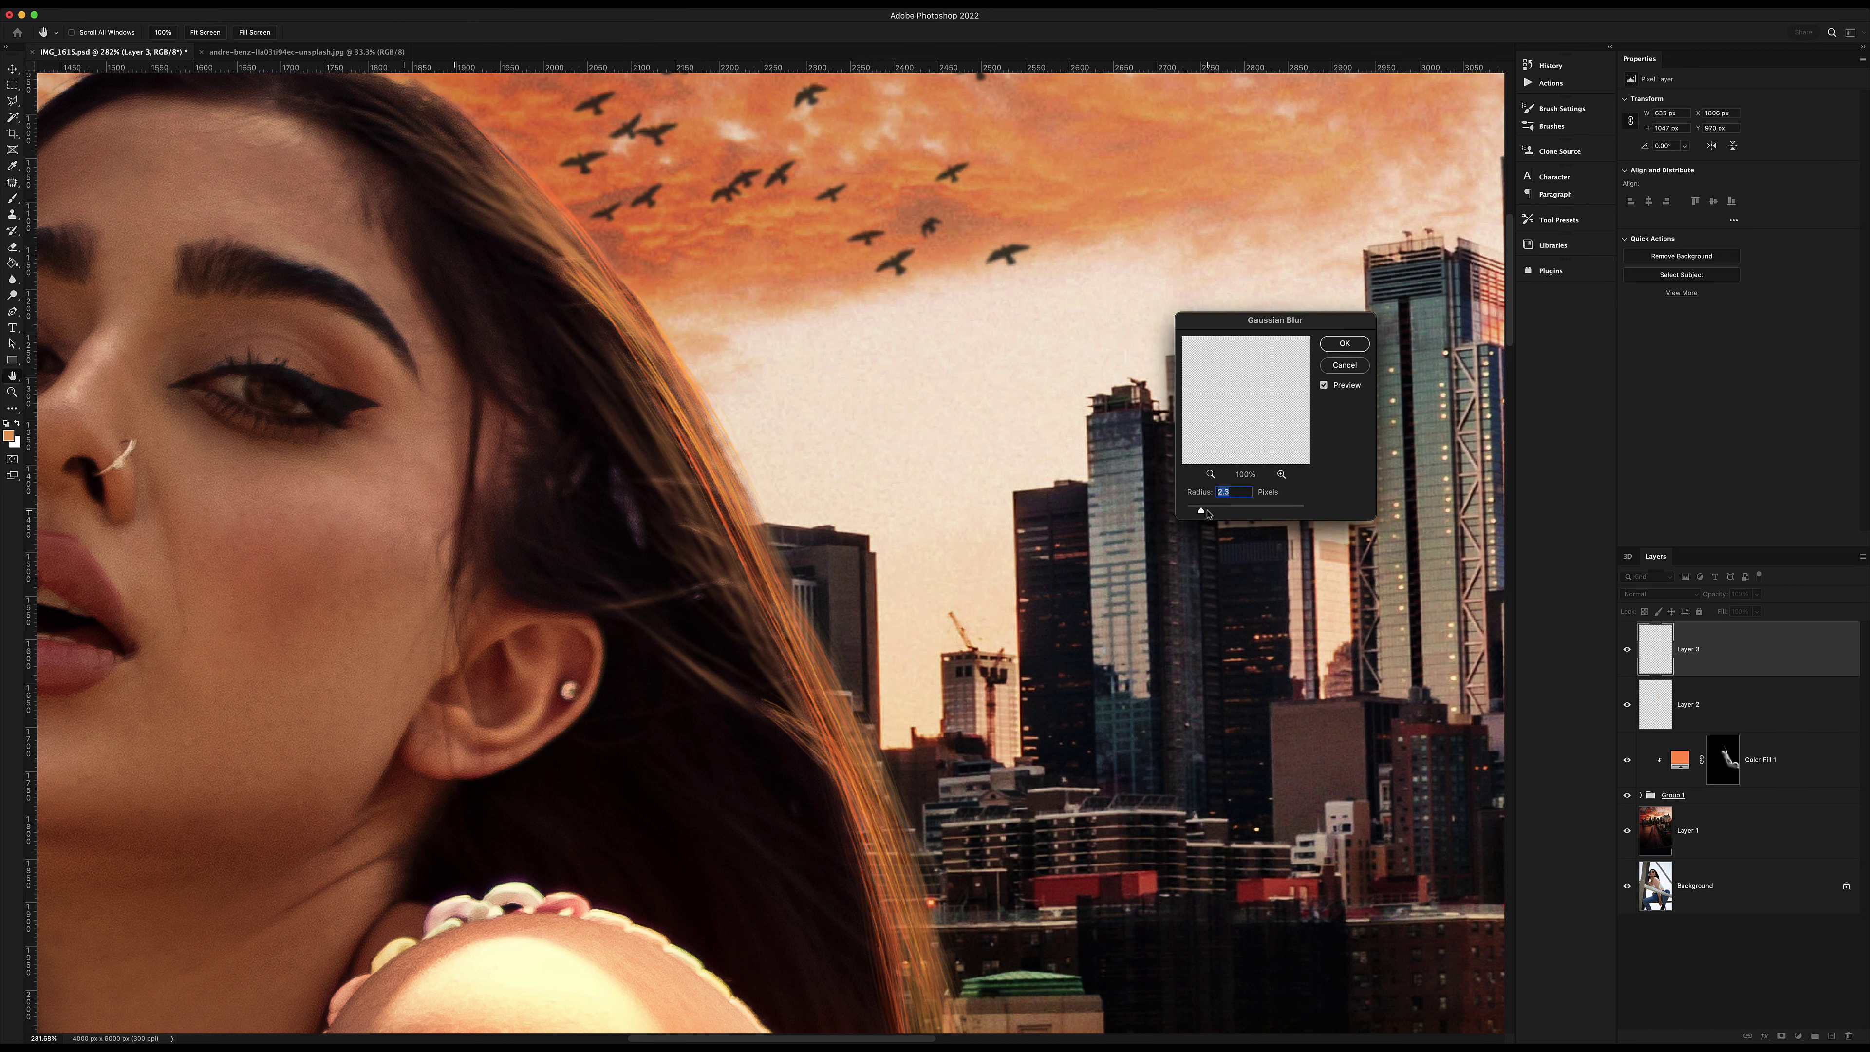
# Zoom in on the face and paint light strands over the top and down the hair edge.
pyautogui.press('z')
pyautogui.moveTo(1214, 425); pyautogui.dragTo(1031, 425)
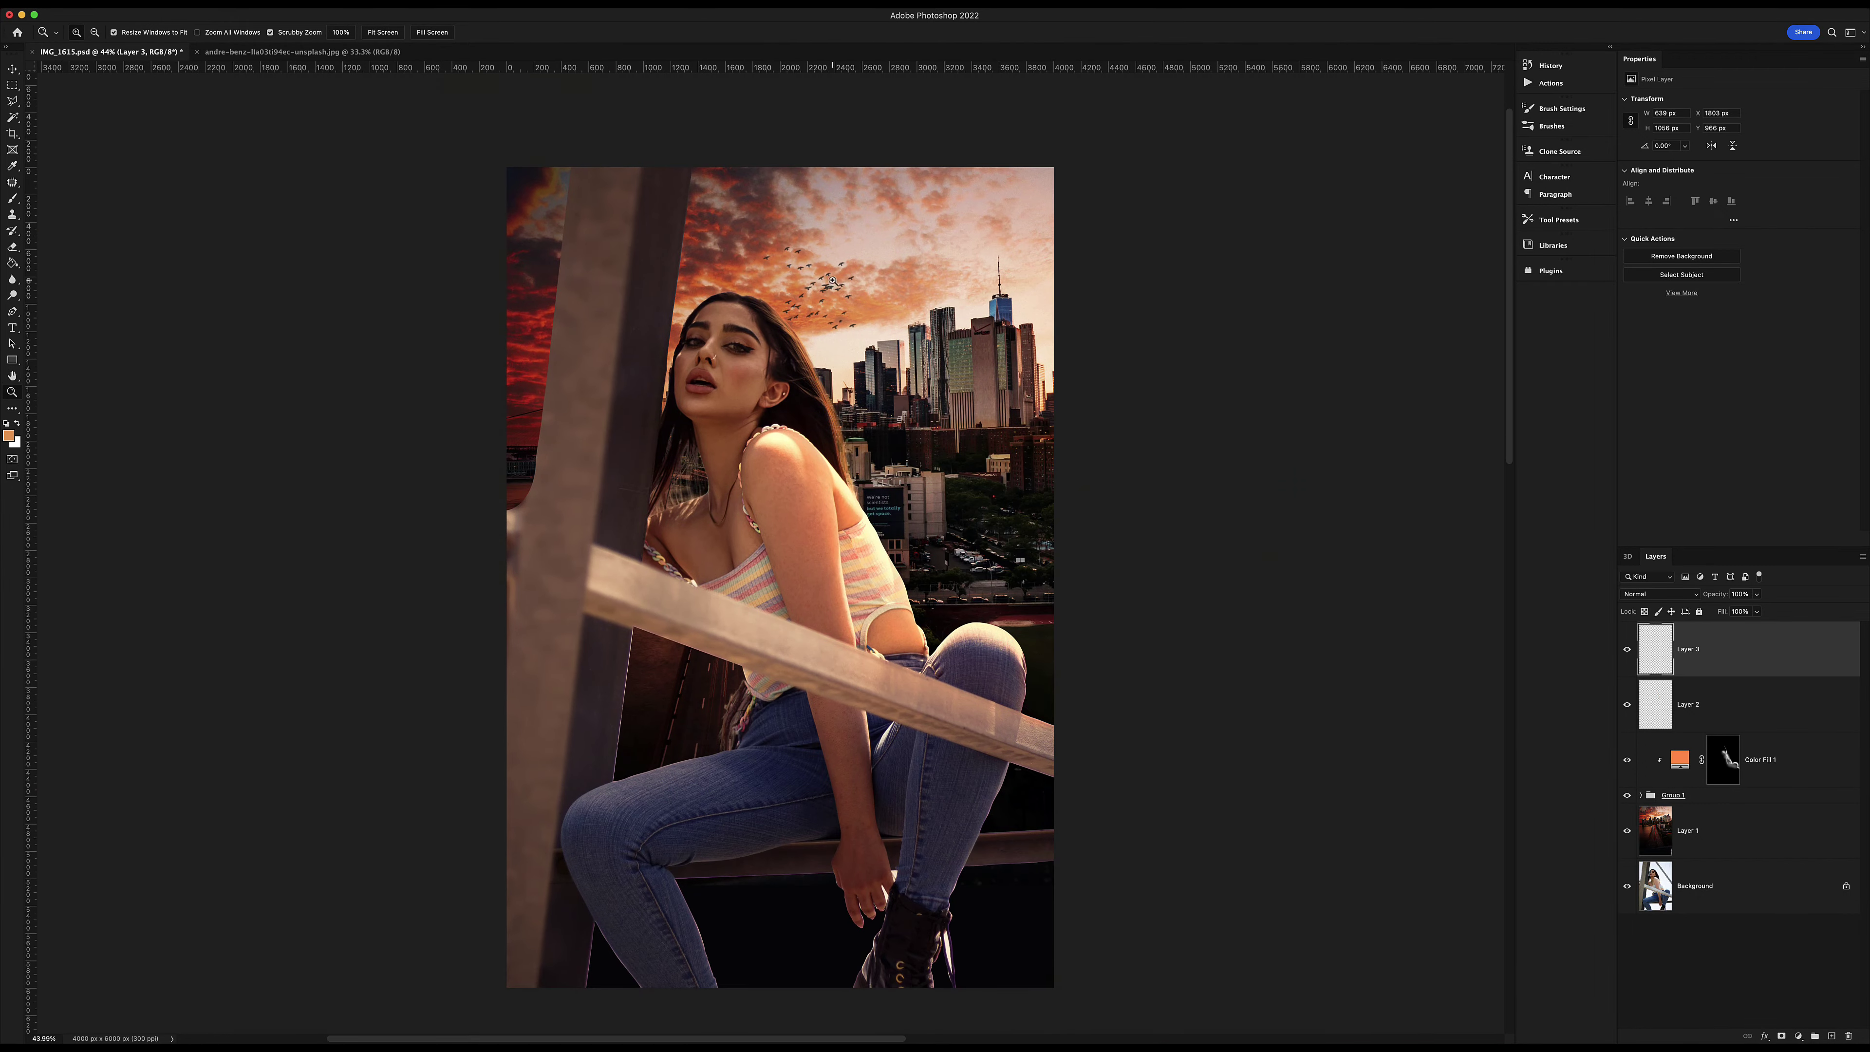
pyautogui.moveTo(737, 294); pyautogui.dragTo(957, 295)
pyautogui.press('b')
pyautogui.moveTo(808, 293)
pyautogui.mouseDown()
pyautogui.moveTo(781, 366)
pyautogui.moveTo(979, 582)
pyautogui.mouseUp()
pyautogui.moveTo(949, 501)
pyautogui.mouseDown()
pyautogui.moveTo(1153, 768)
pyautogui.moveTo(897, 383)
pyautogui.mouseUp()
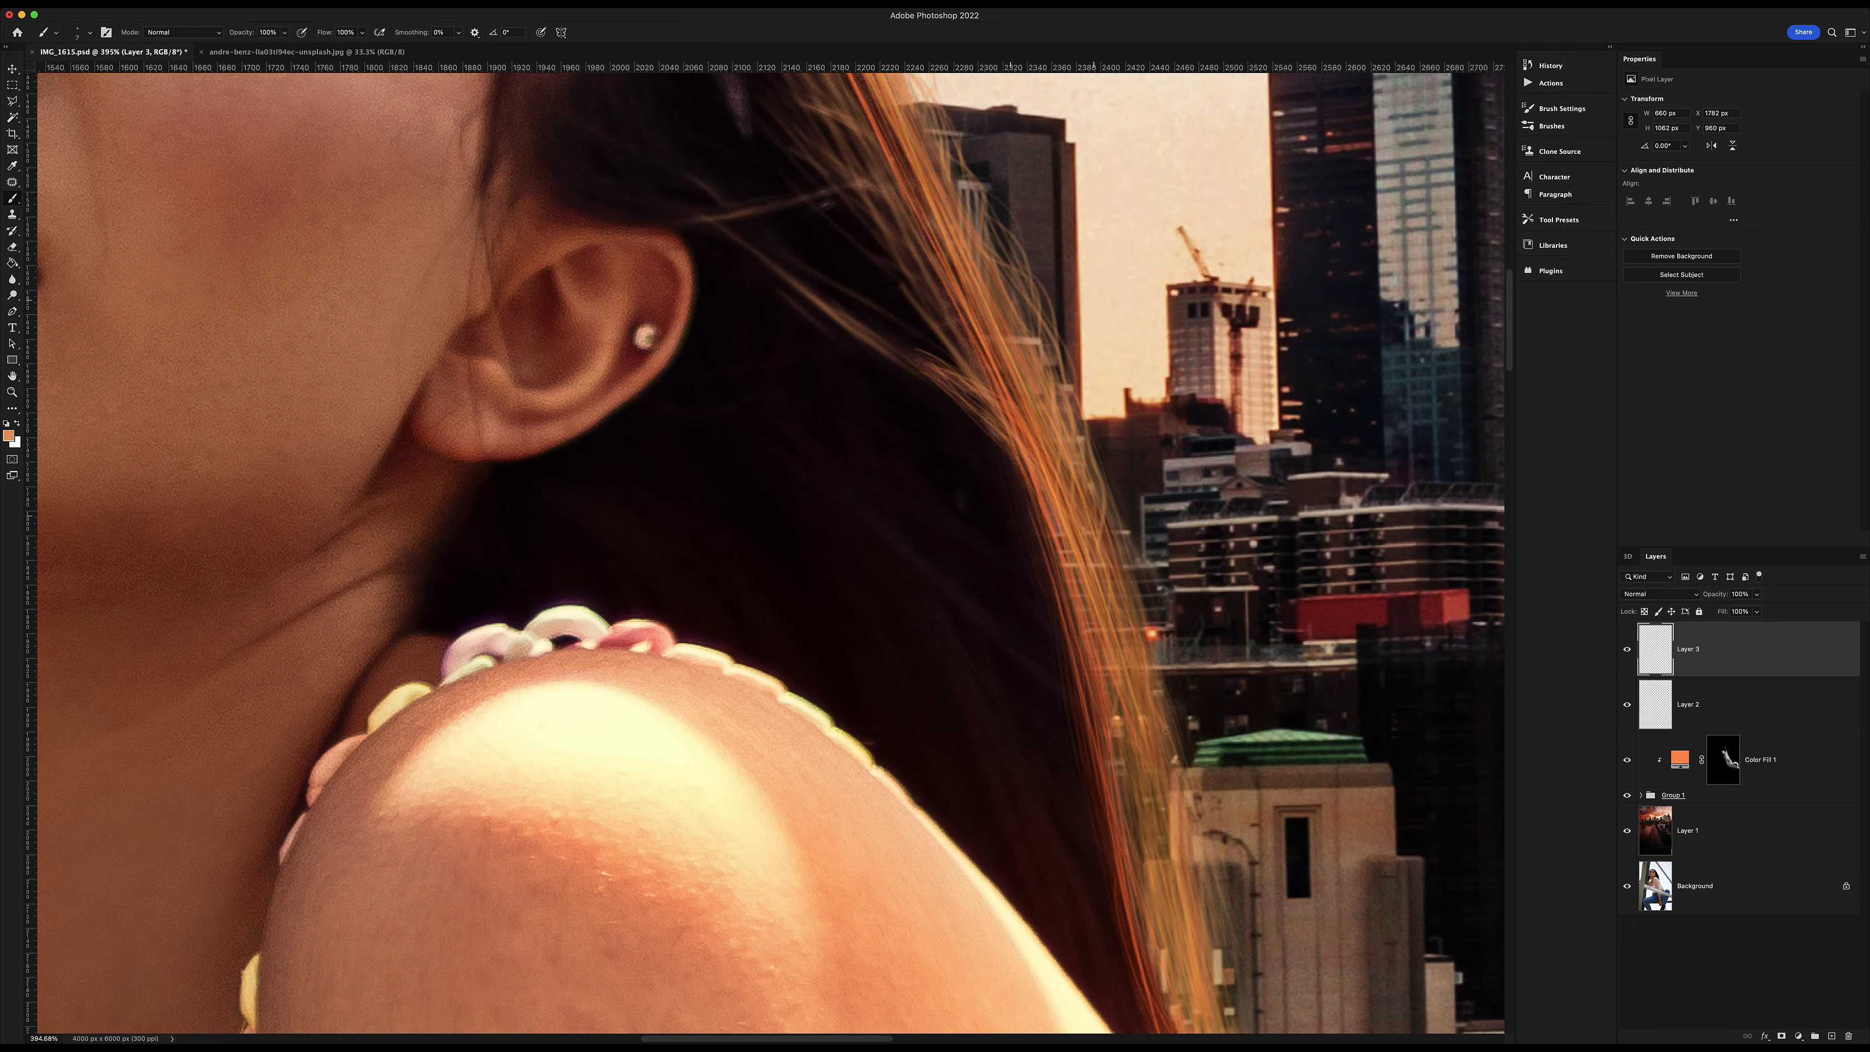
pyautogui.moveTo(1165, 729); pyautogui.dragTo(1184, 844)
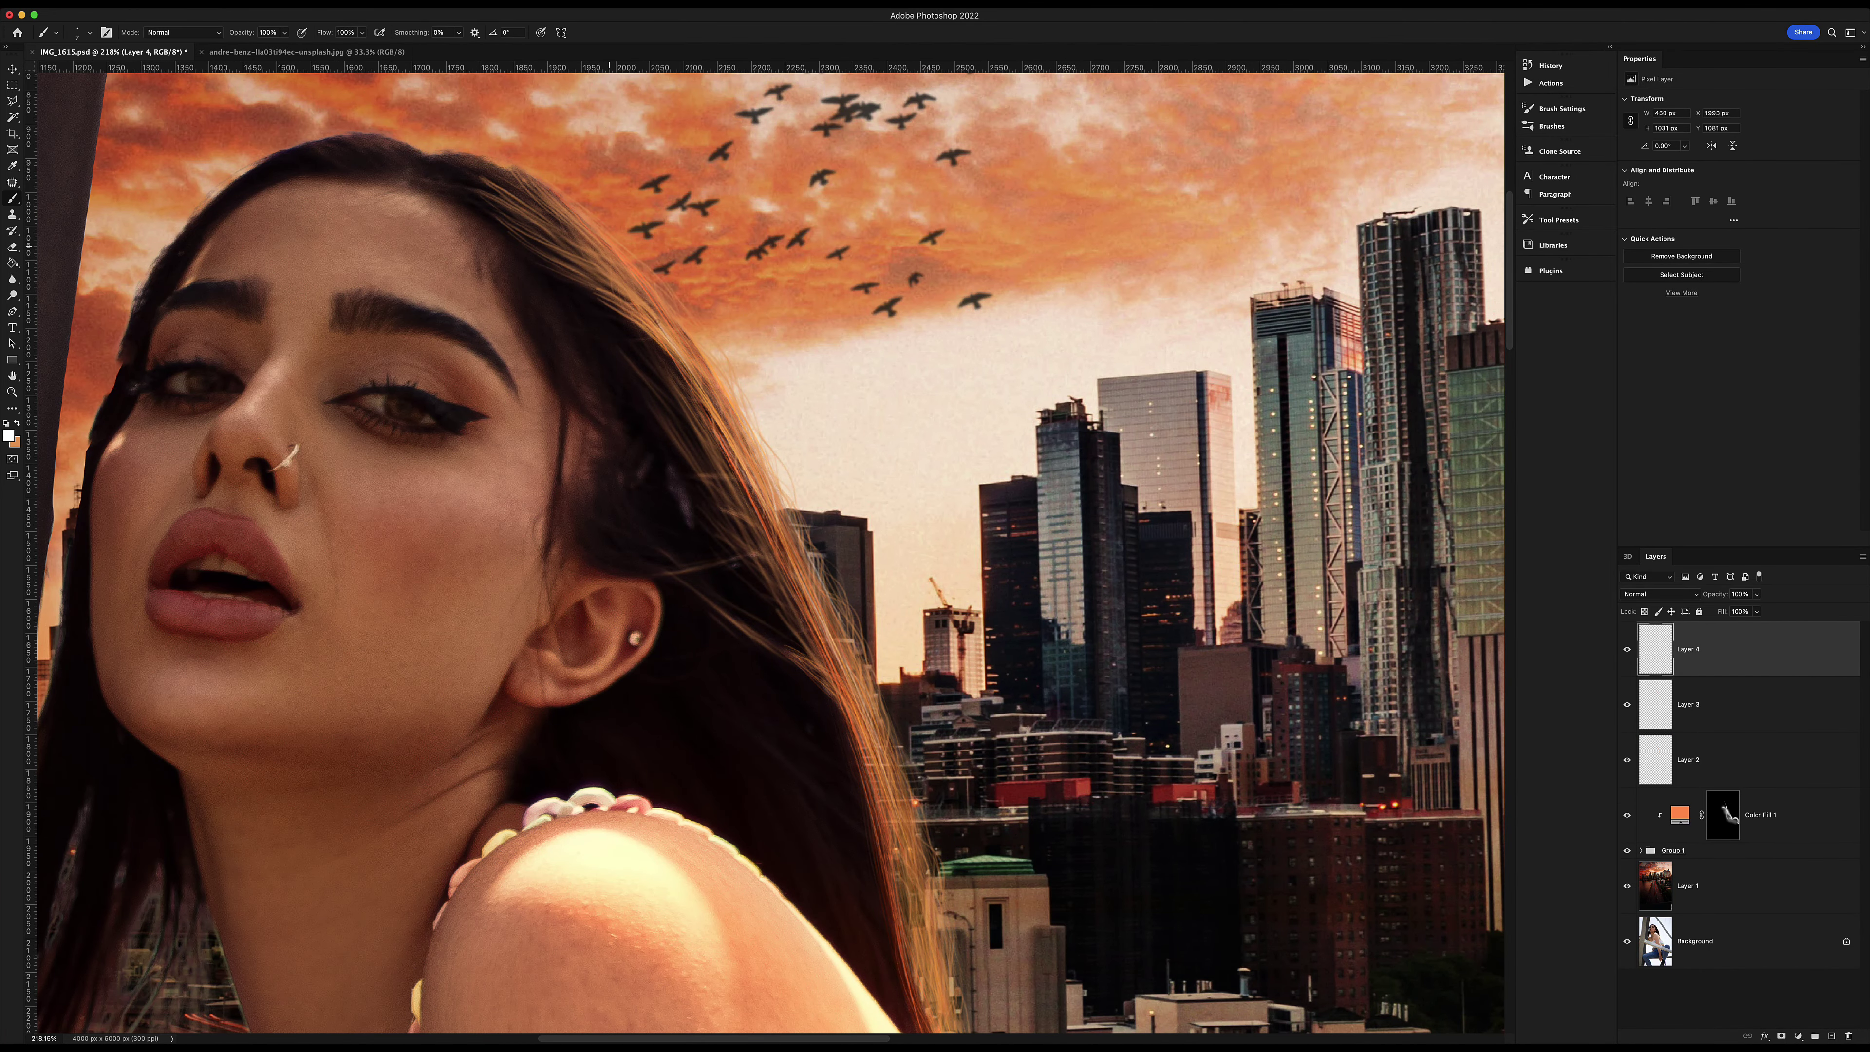
# Add a new layer and set the foreground to a light orange.
pyautogui.click(1832, 1036)
pyautogui.click(1412, 706)
pyautogui.press('Return')
pyautogui.press('b')
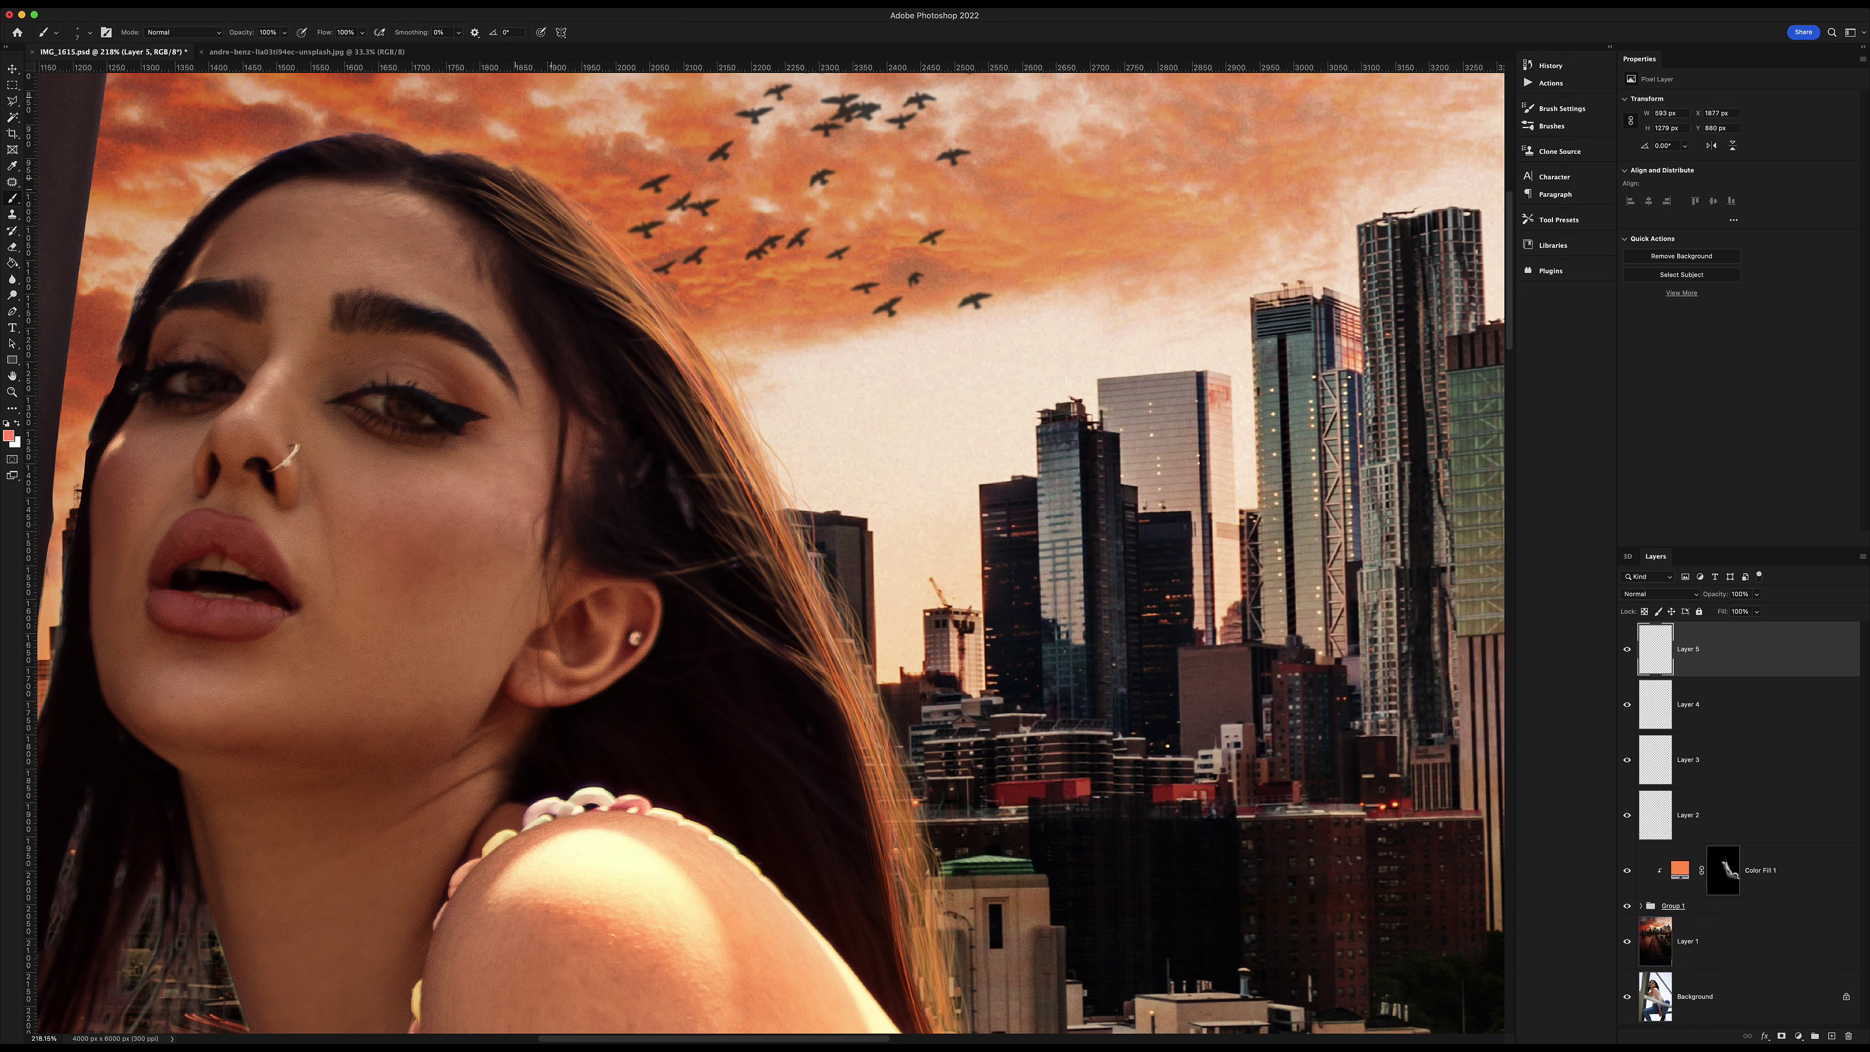
pyautogui.click(8, 435)
pyautogui.click(1324, 611)
pyautogui.press('Return')
# Paint light-orange strands along the hair's right edge.
pyautogui.moveTo(803, 512); pyautogui.dragTo(931, 986)
pyautogui.moveTo(862, 737); pyautogui.dragTo(934, 990)
pyautogui.scroll(-2, 883, 810)
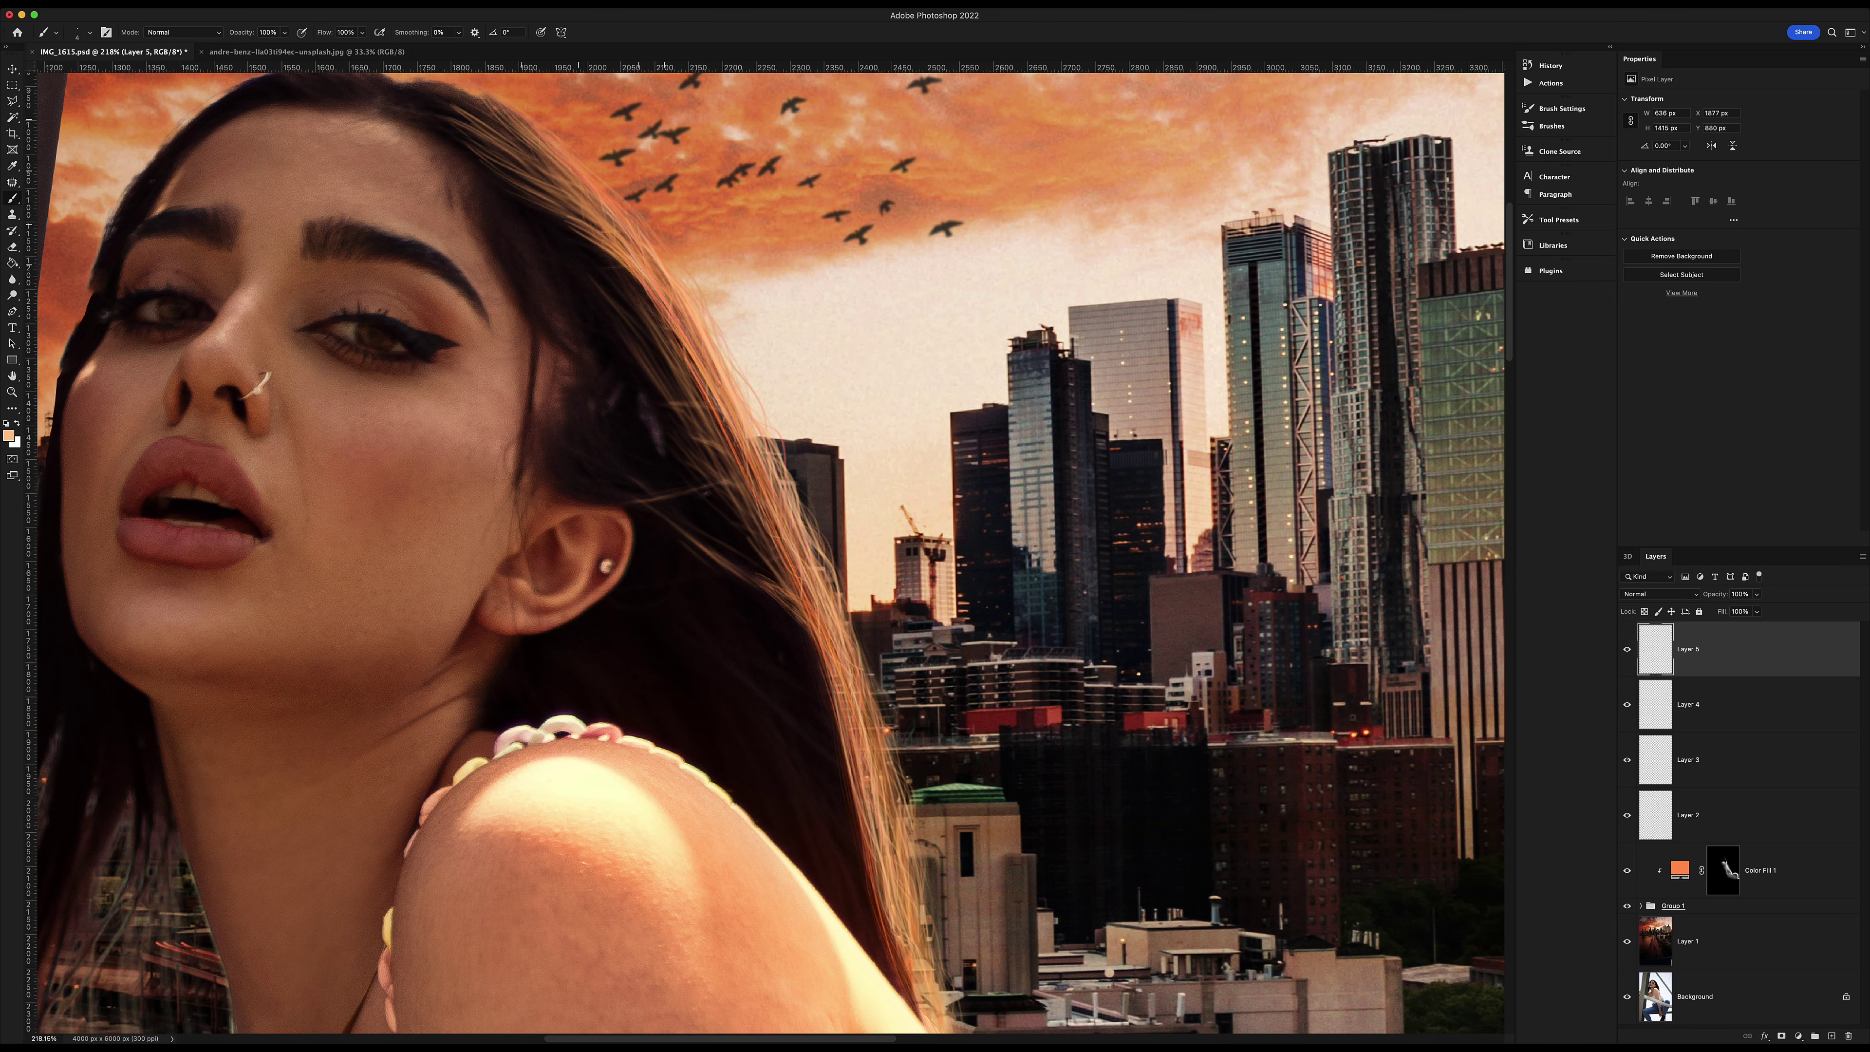
pyautogui.scroll(5, 643, 291)
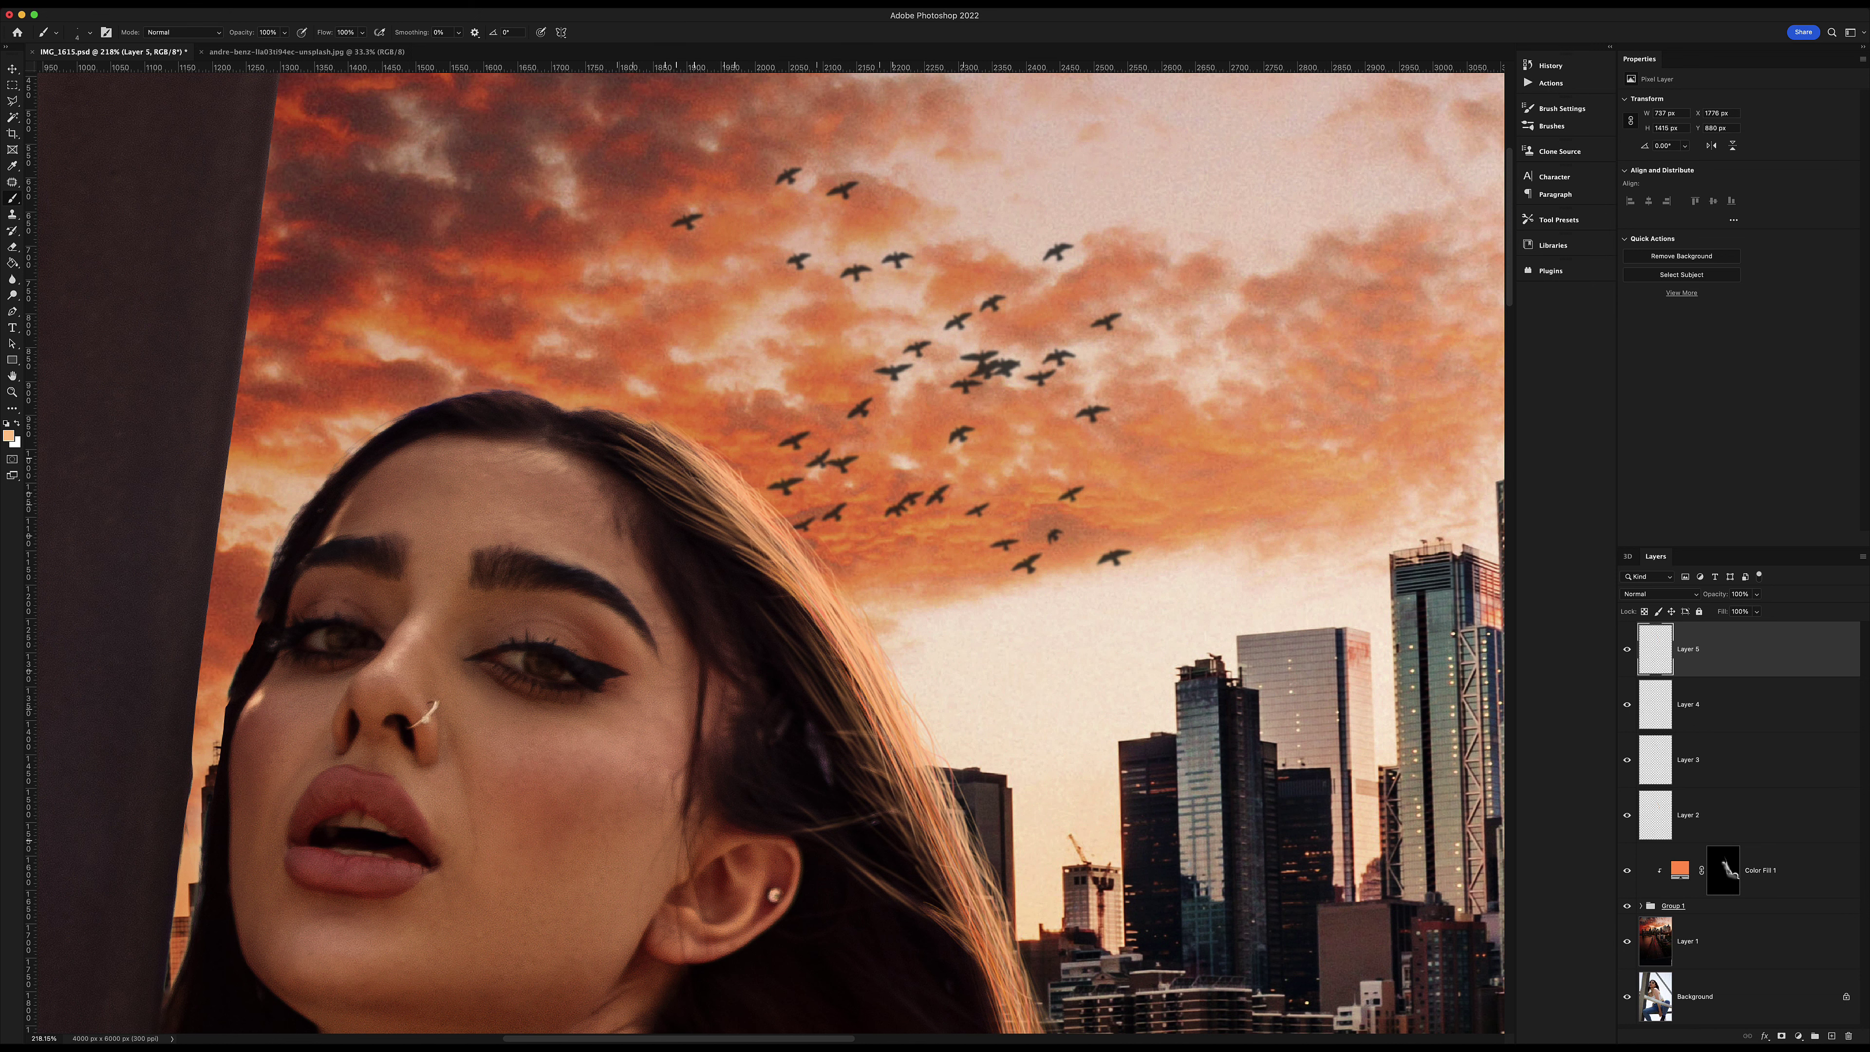
# Sample a saturated orange from the sky and paint hairline strands on a new layer.
pyautogui.hotkey('ctrl', '0')
pyautogui.scroll(10, 810, 589)
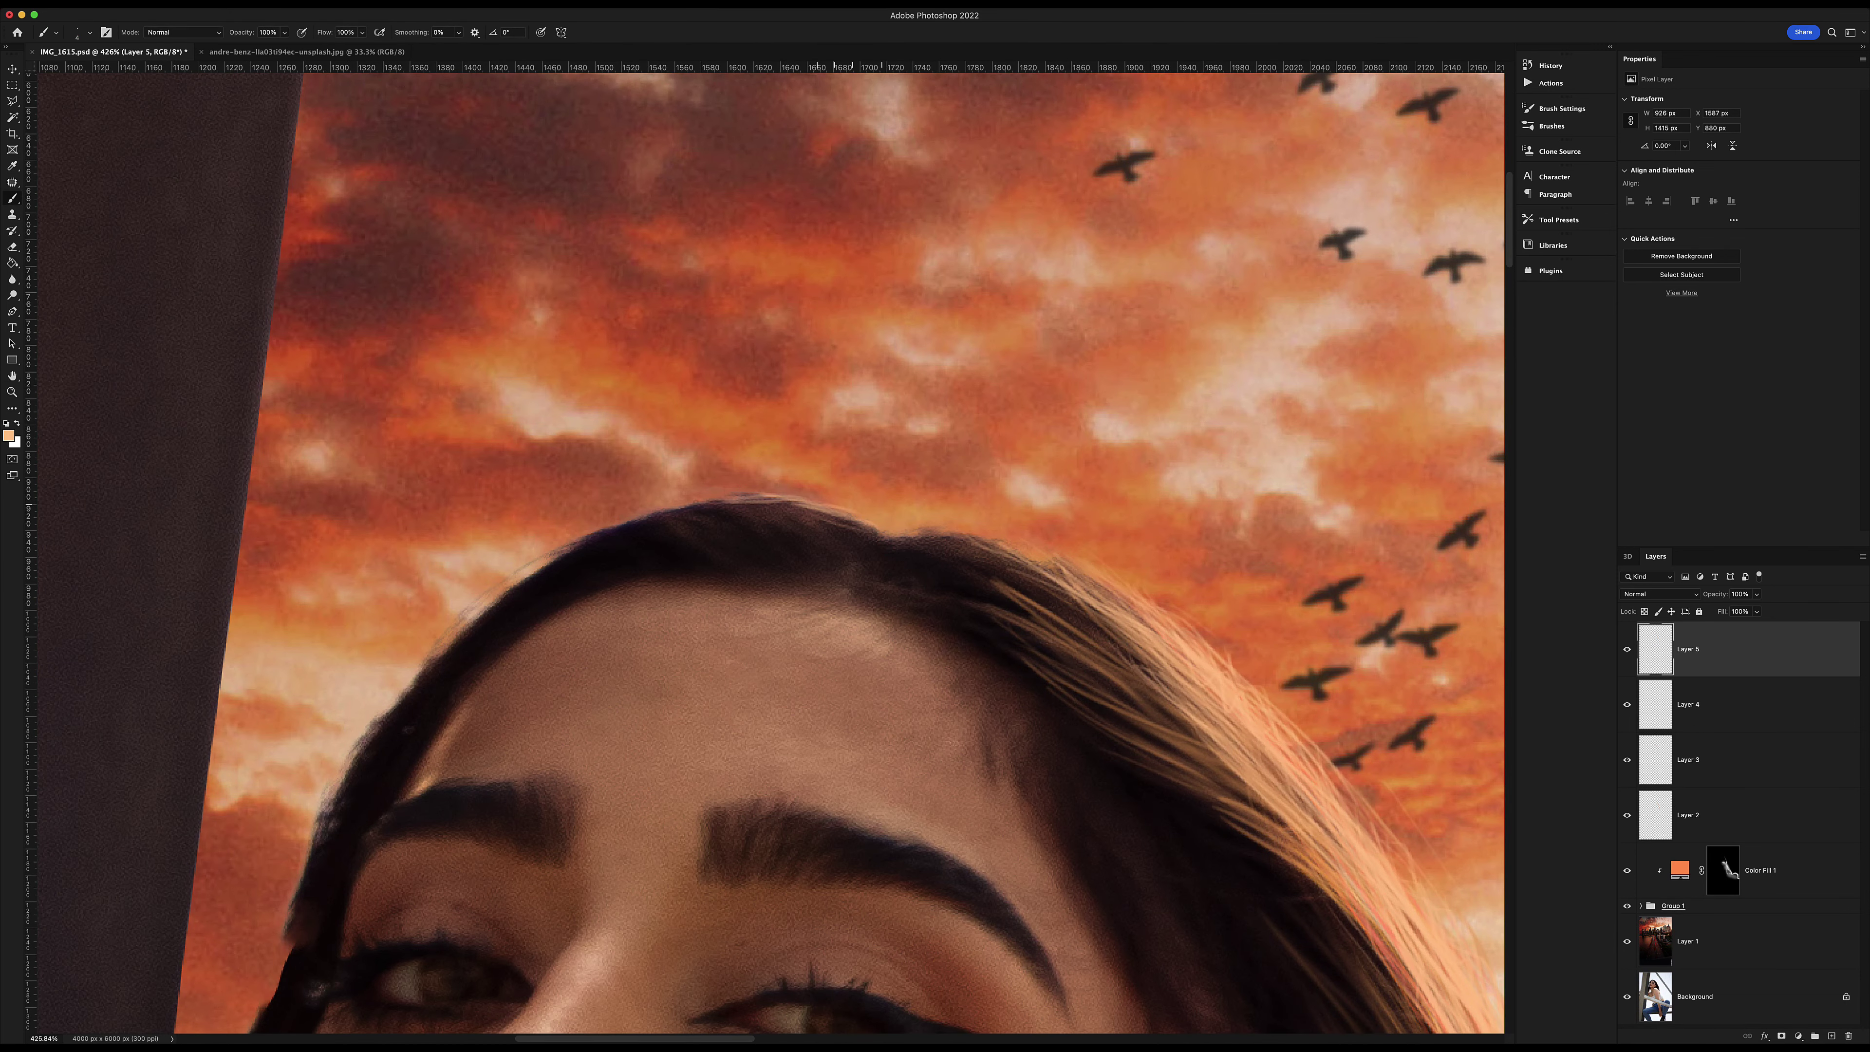
pyautogui.keyDown('ctrl'); pyautogui.keyDown('alt'); pyautogui.keyDown('super'); pyautogui.click(1399, 644); pyautogui.keyUp('super'); pyautogui.keyUp('alt'); pyautogui.keyUp('ctrl')
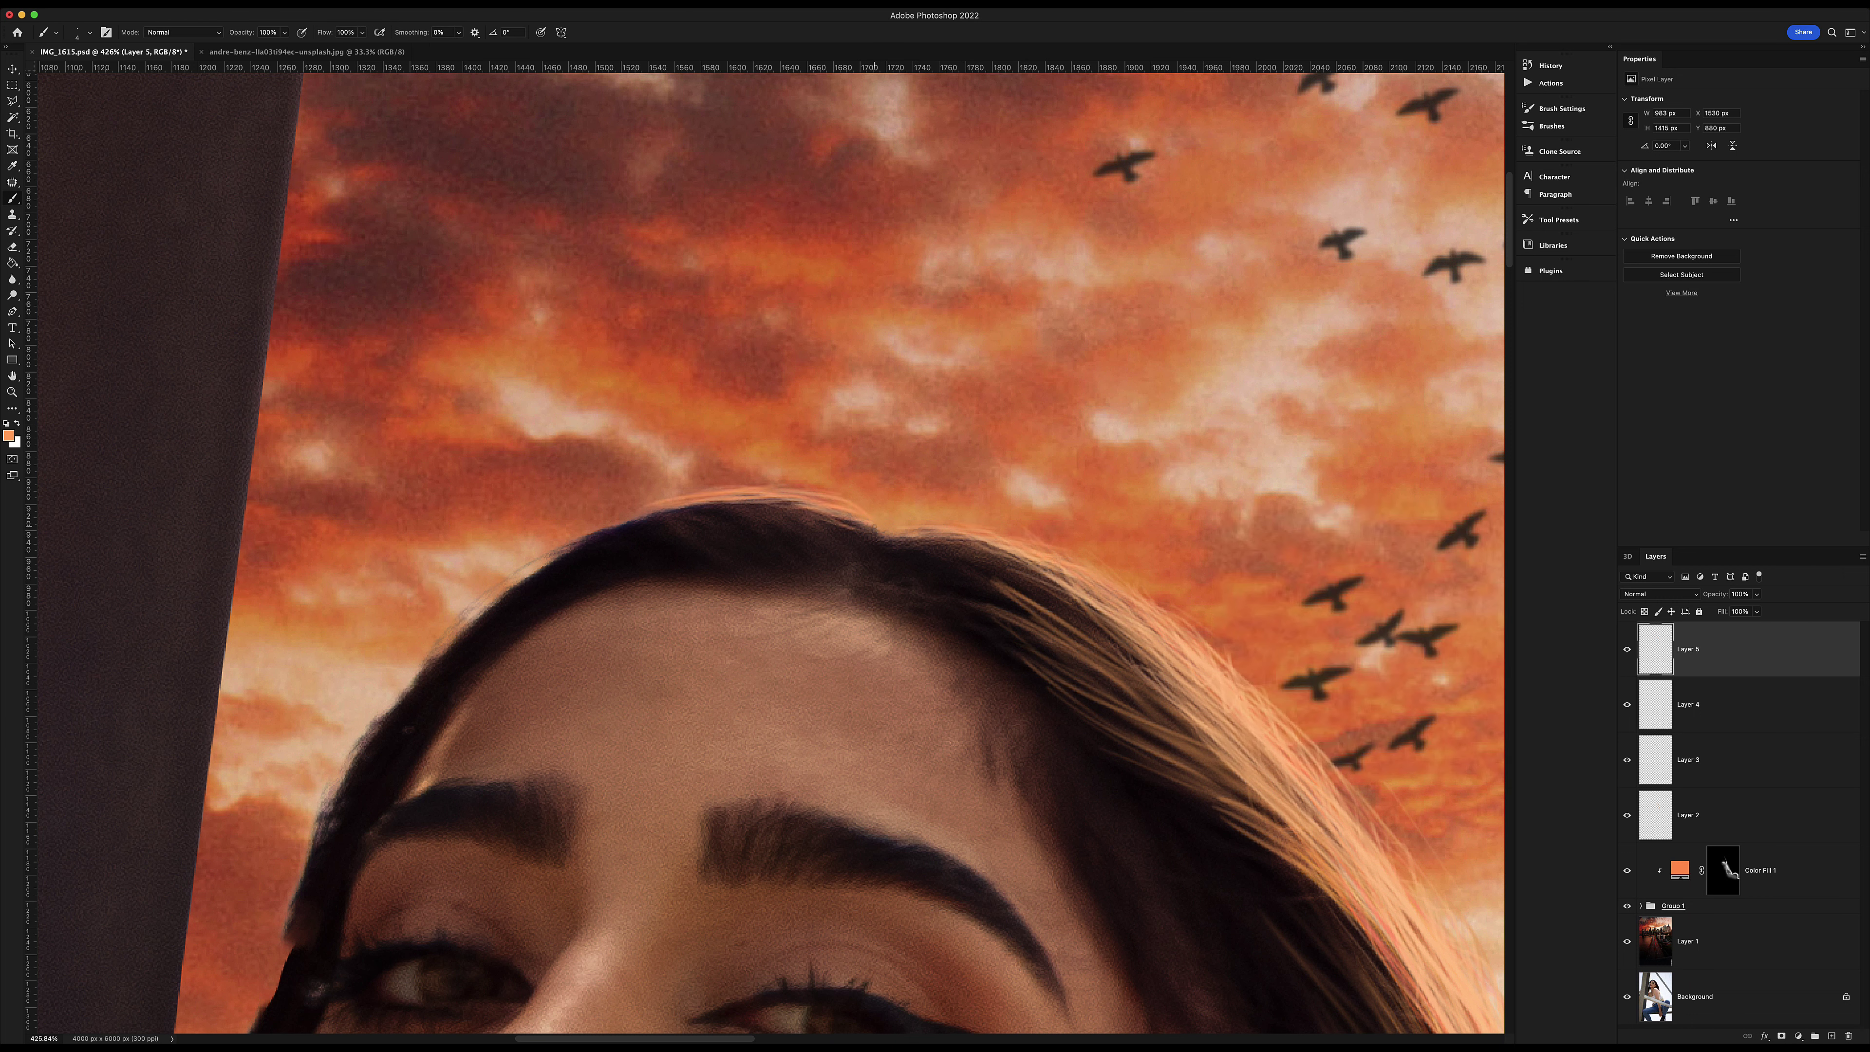
pyautogui.hotkey('ctrl', 'shift', 'alt', 'n')
pyautogui.moveTo(826, 516)
pyautogui.mouseDown()
pyautogui.moveTo(688, 508)
pyautogui.moveTo(712, 528)
pyautogui.mouseUp()
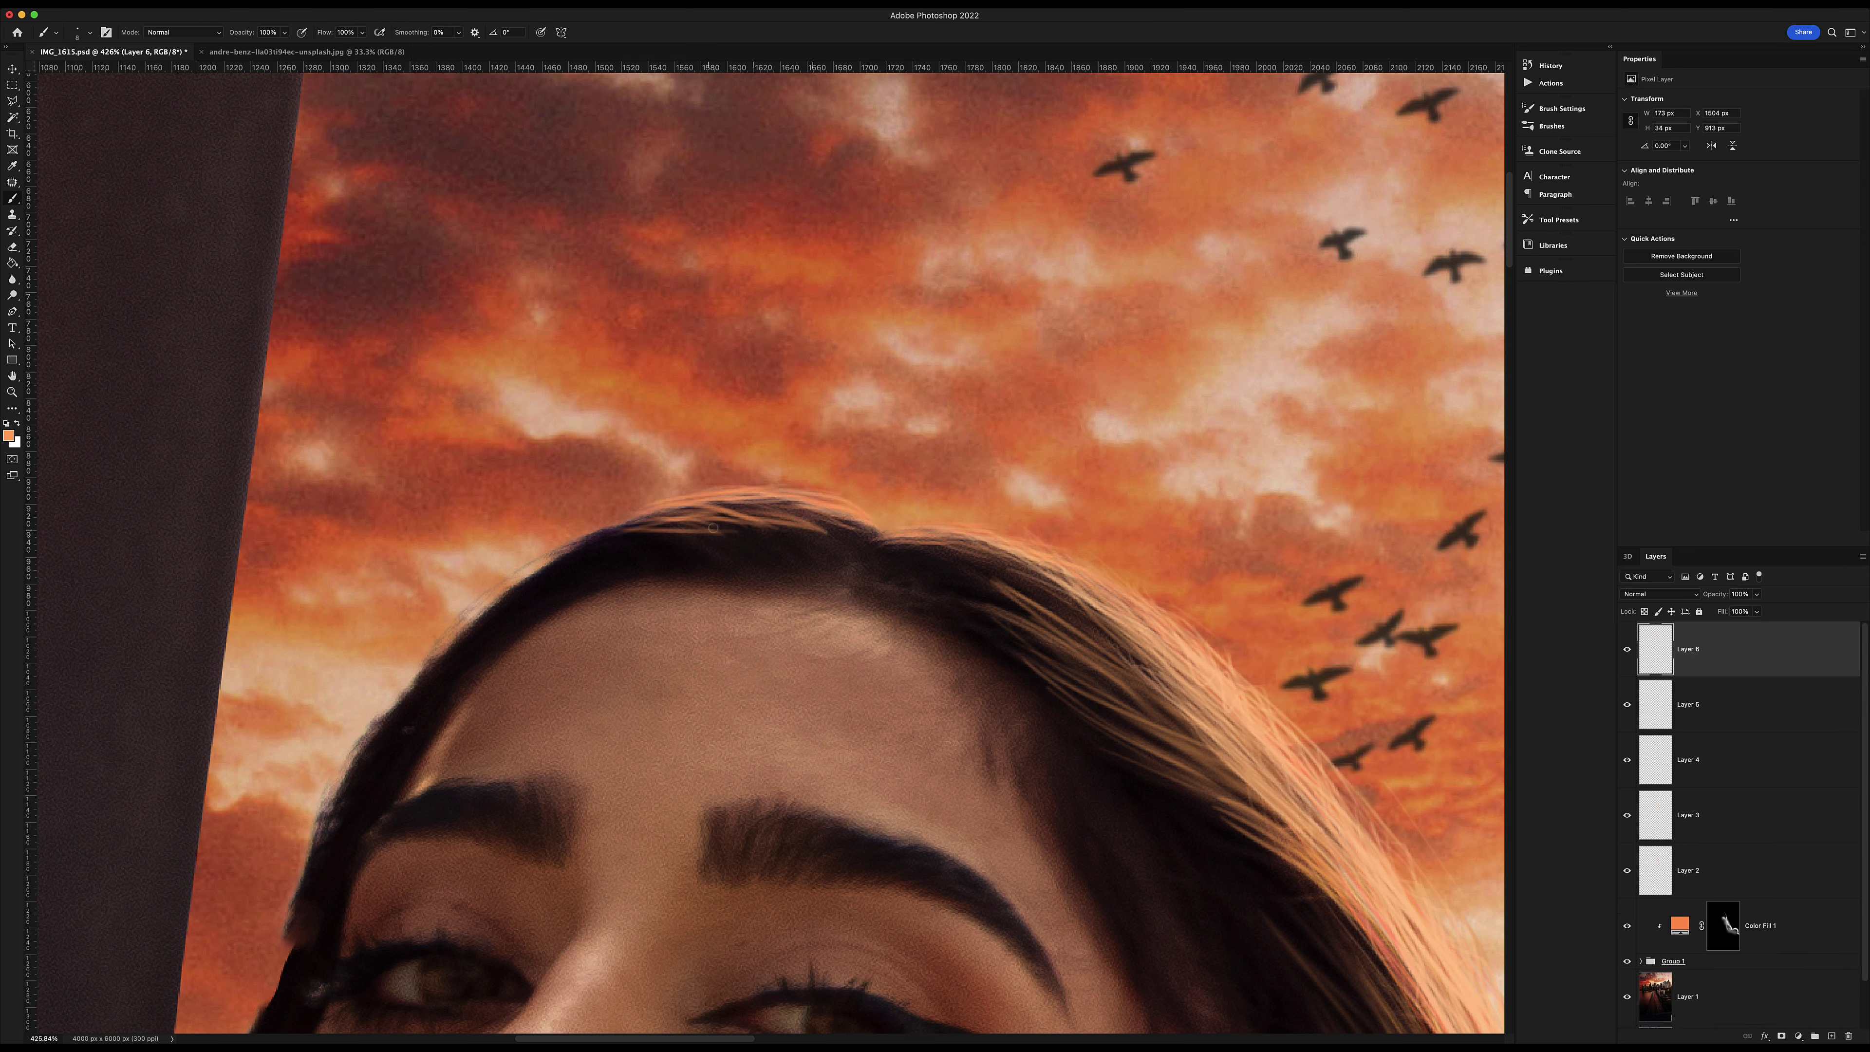
# Paint orange strands along the hairline and left hair edge, starting Layer 7.
pyautogui.moveTo(1048, 582); pyautogui.dragTo(858, 549)
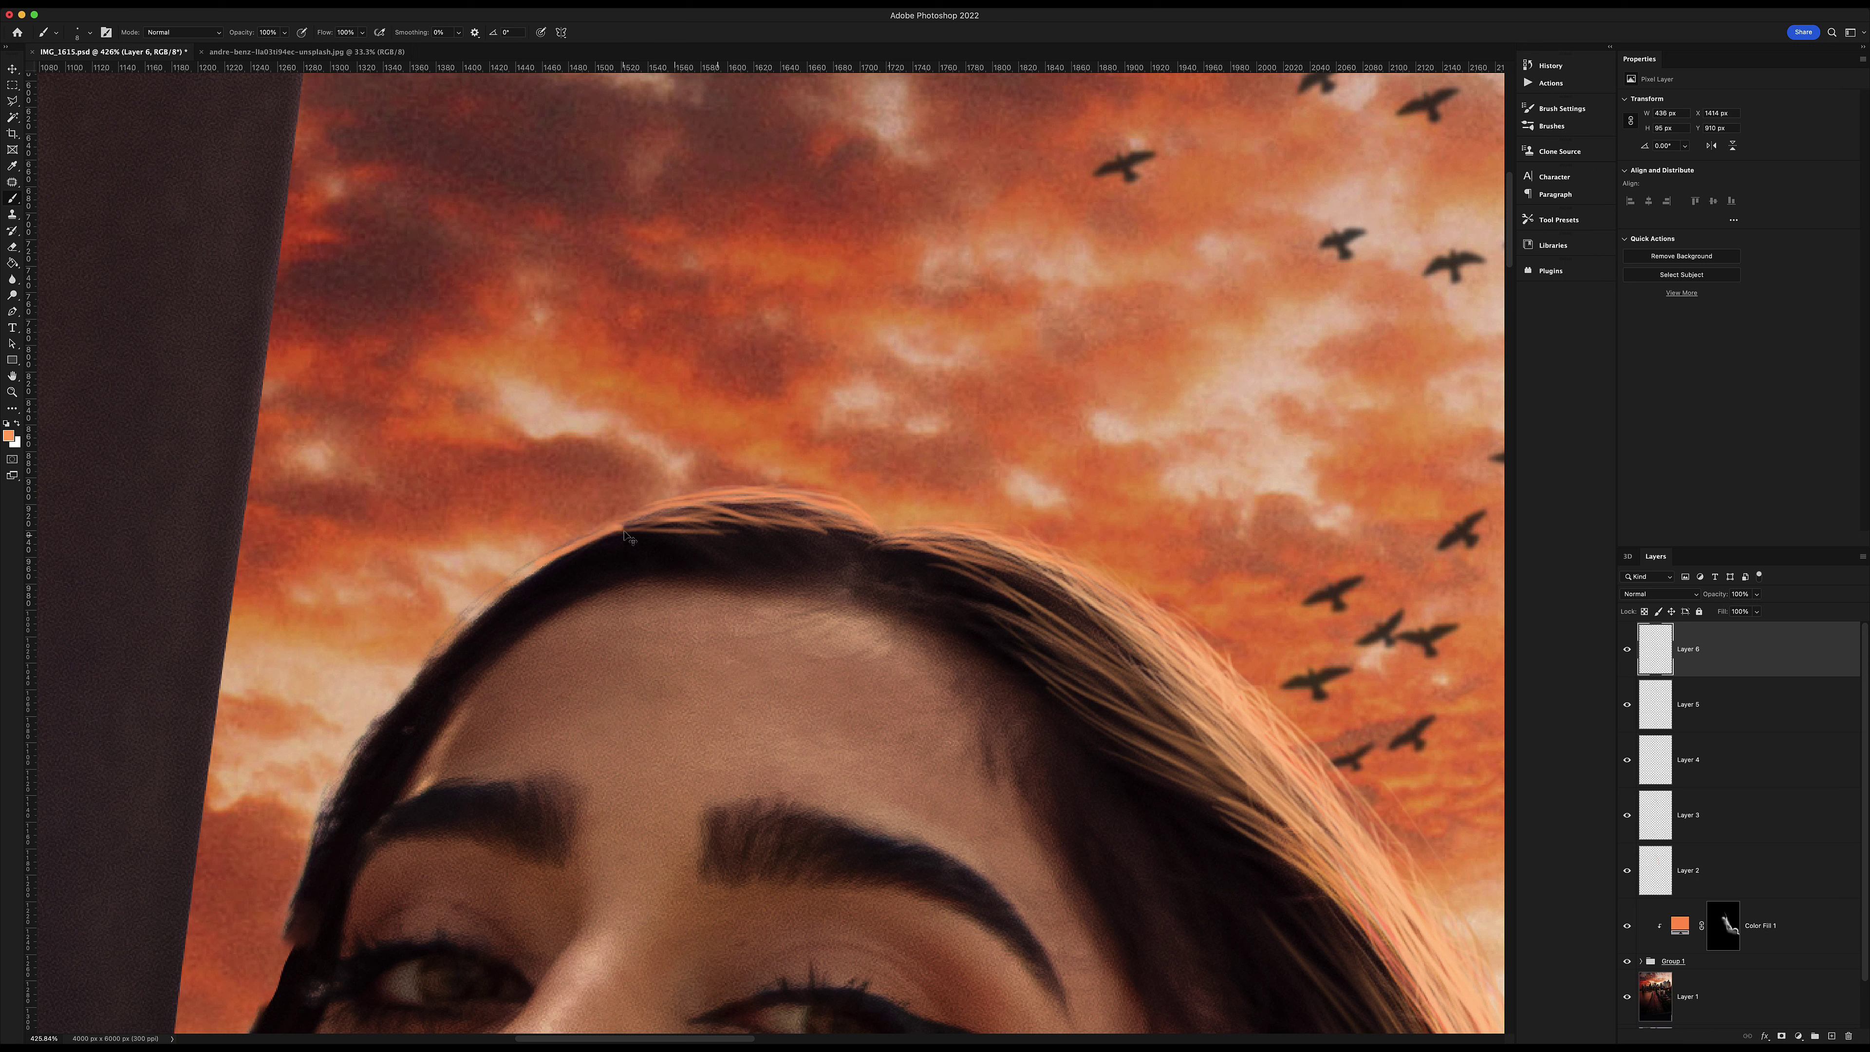
pyautogui.moveTo(625, 532); pyautogui.dragTo(348, 770)
pyautogui.hotkey('ctrl', 'shift', 'alt', 'n')
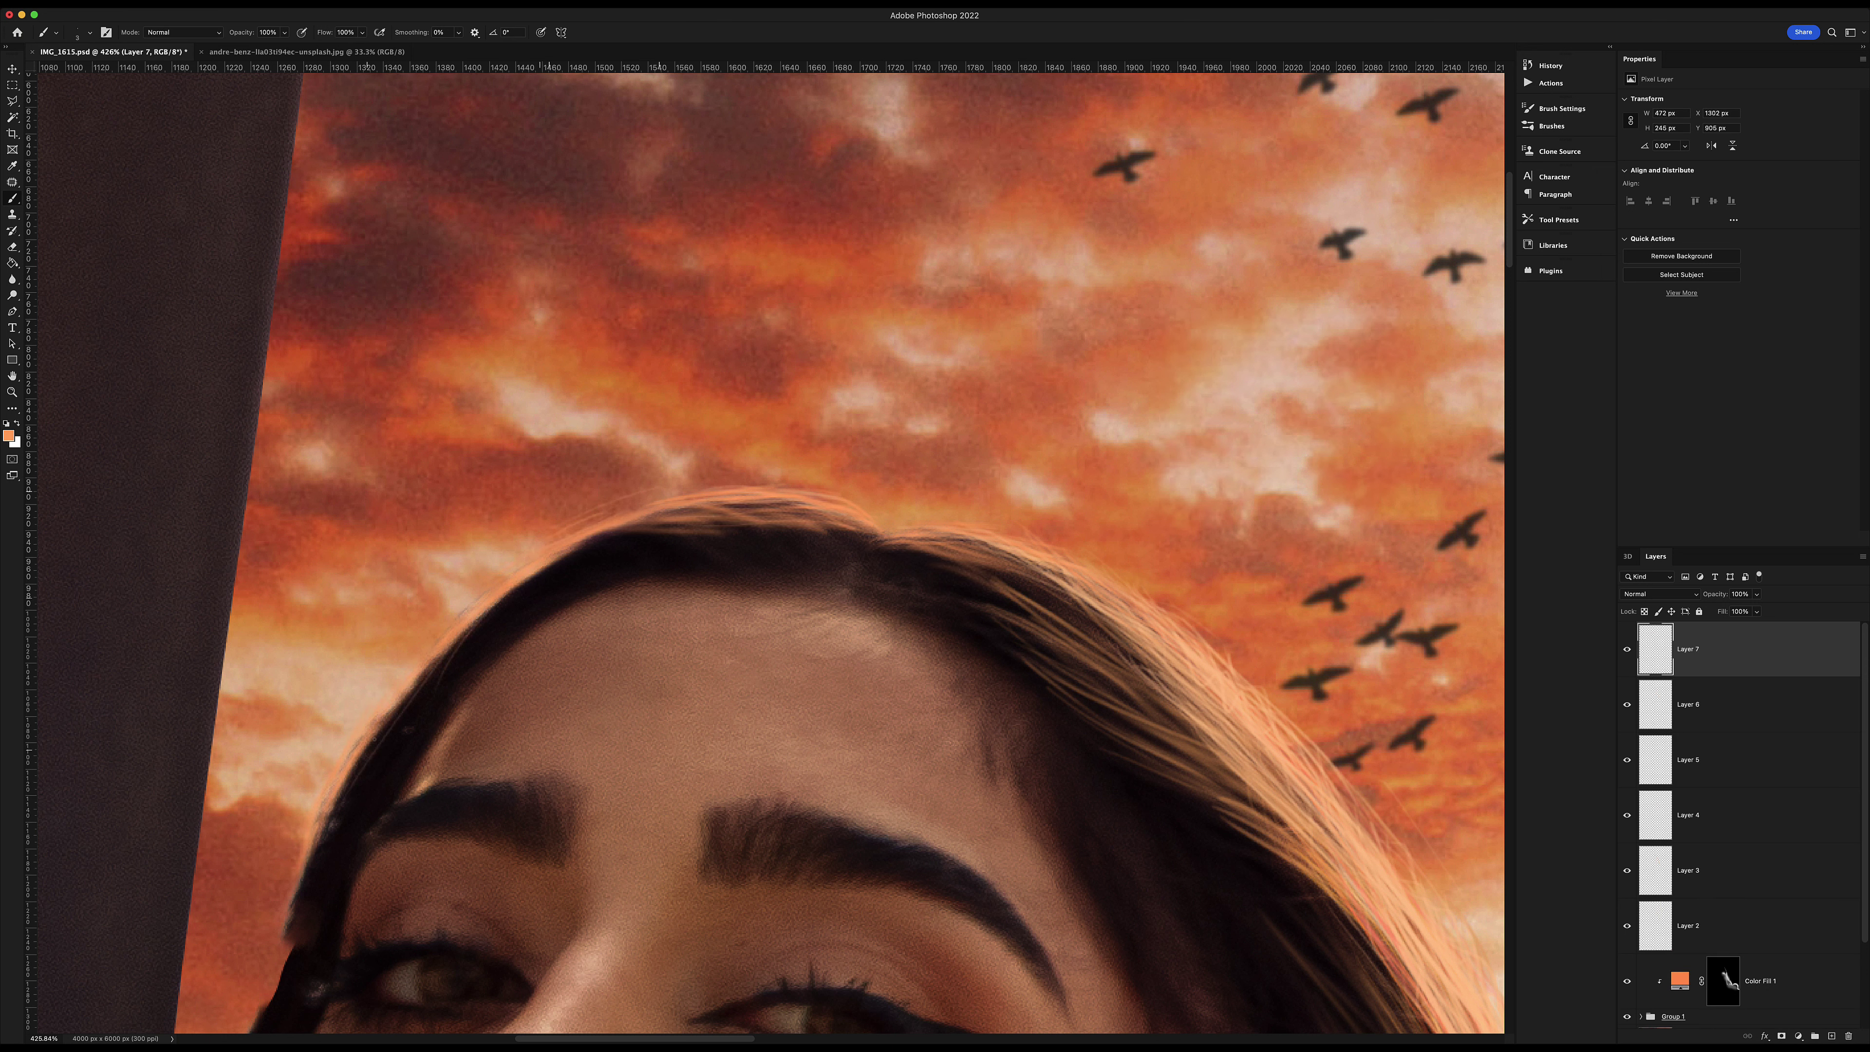
pyautogui.moveTo(408, 693); pyautogui.dragTo(298, 910)
pyautogui.scroll(-5, 766, 552)
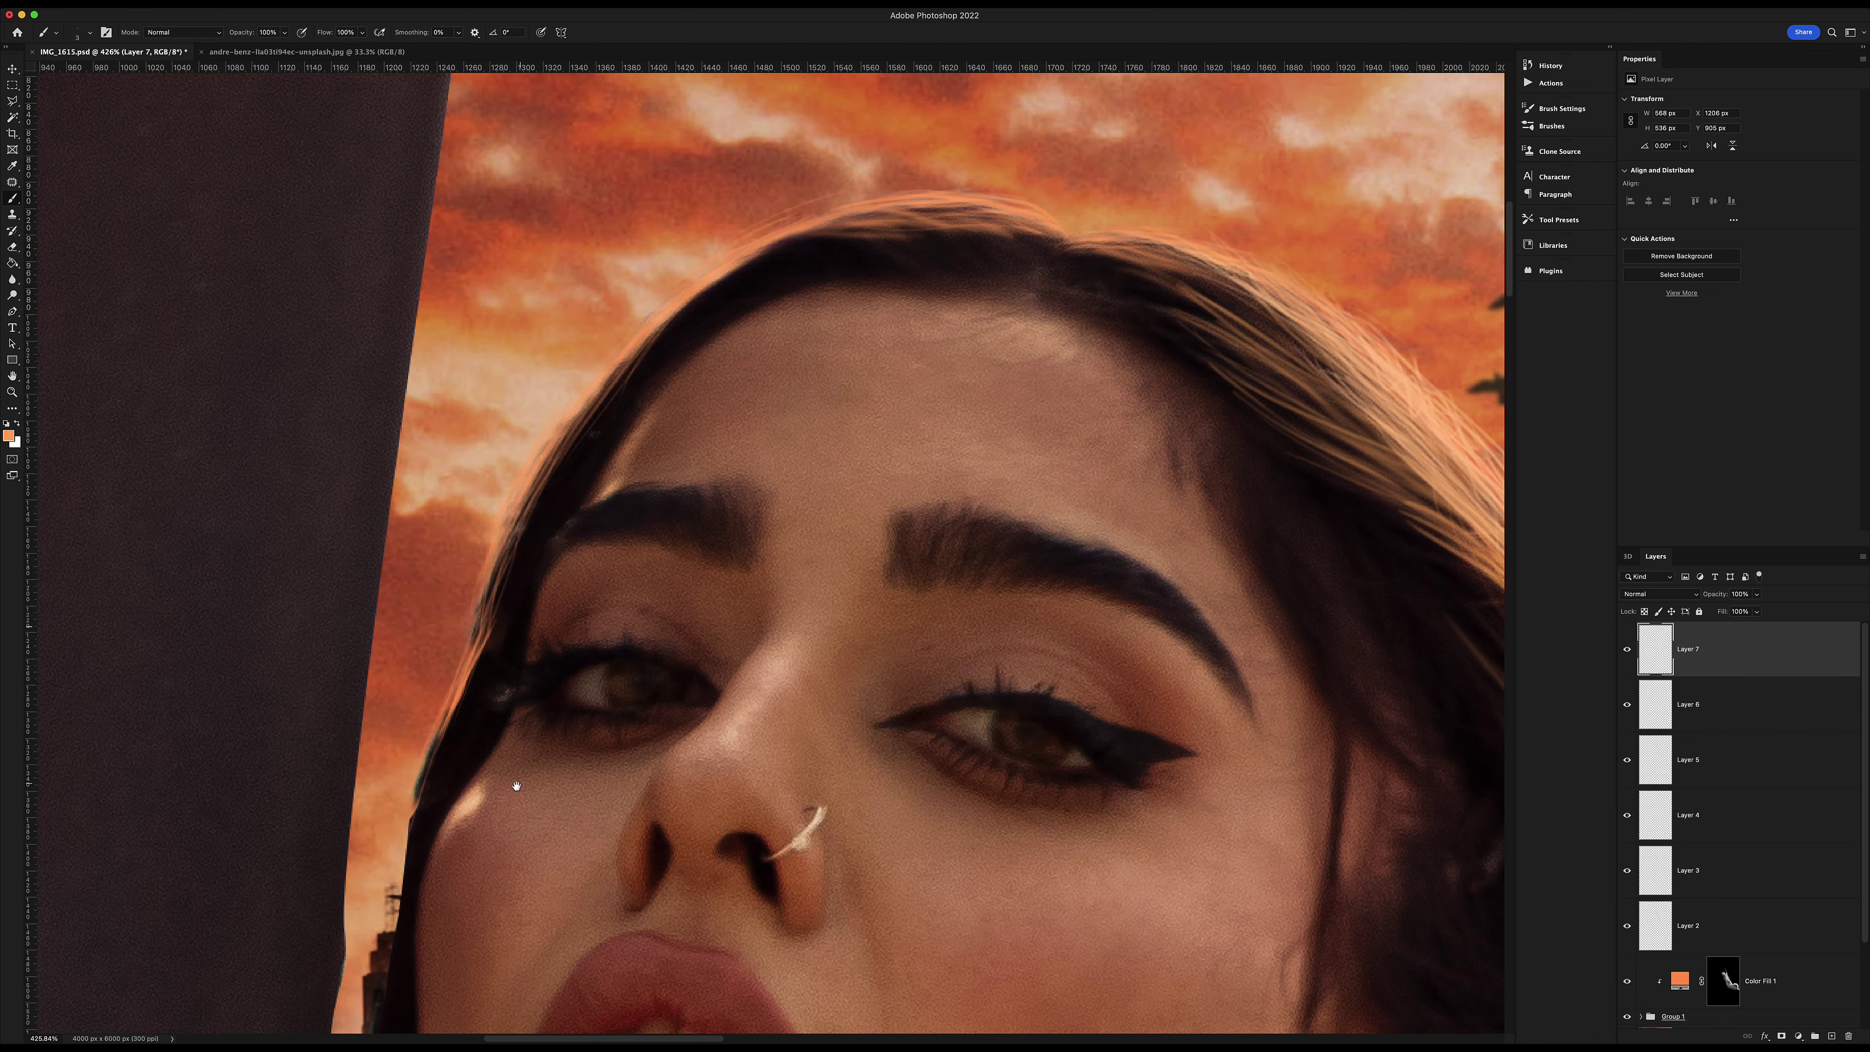
pyautogui.moveTo(516, 785); pyautogui.dragTo(693, 417)
pyautogui.moveTo(678, 188)
pyautogui.mouseDown()
pyautogui.moveTo(599, 376)
pyautogui.moveTo(546, 751)
pyautogui.mouseUp()
# Paint more orange strands along the left hair edge.
pyautogui.moveTo(559, 584)
pyautogui.mouseDown()
pyautogui.moveTo(517, 891)
pyautogui.moveTo(537, 801)
pyautogui.mouseUp()
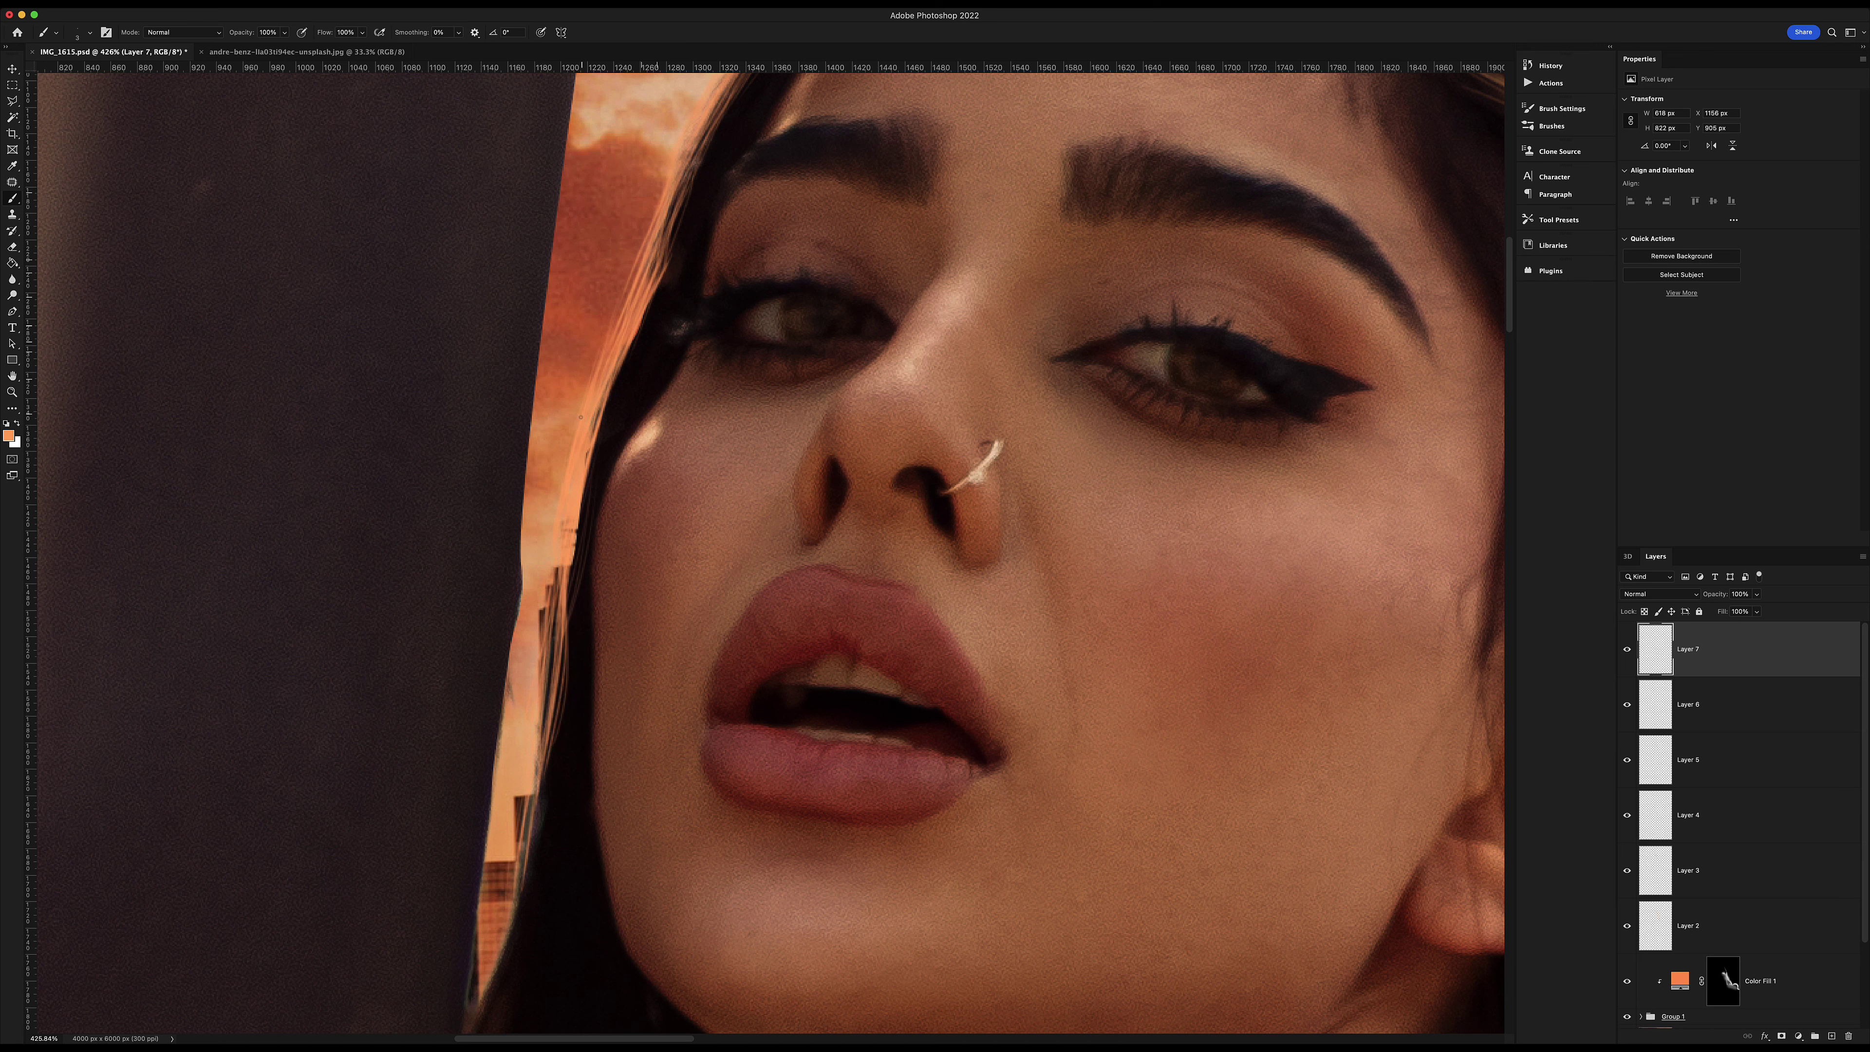
pyautogui.moveTo(625, 341)
pyautogui.mouseDown()
pyautogui.moveTo(587, 625)
pyautogui.moveTo(508, 956)
pyautogui.mouseUp()
pyautogui.moveTo(561, 719); pyautogui.dragTo(477, 1031)
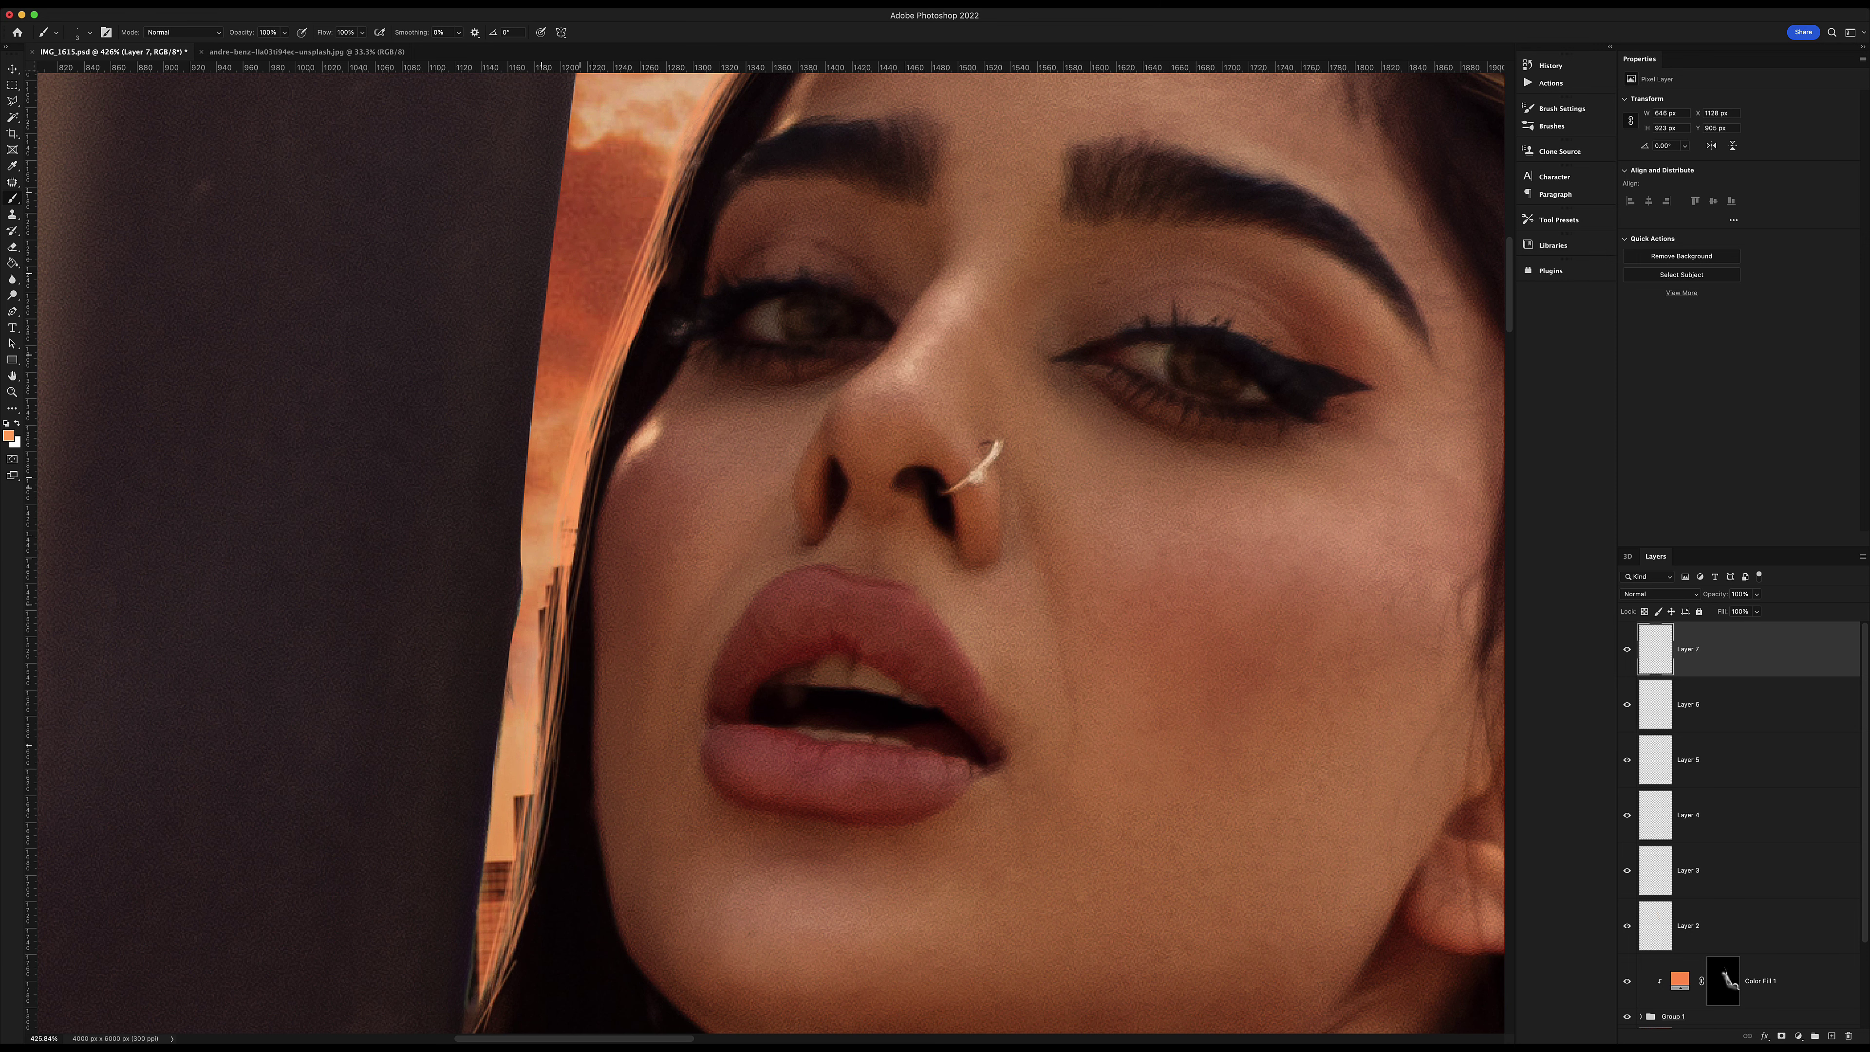
pyautogui.moveTo(555, 669); pyautogui.dragTo(507, 1008)
pyautogui.scroll(-5, 530, 883)
pyautogui.moveTo(613, 649); pyautogui.dragTo(558, 833)
pyautogui.moveTo(622, 589); pyautogui.dragTo(571, 810)
# Zoom in on the neck and paint orange strands over the dark hair beside it.
pyautogui.press('z')
pyautogui.scroll(-10, 736, 516)
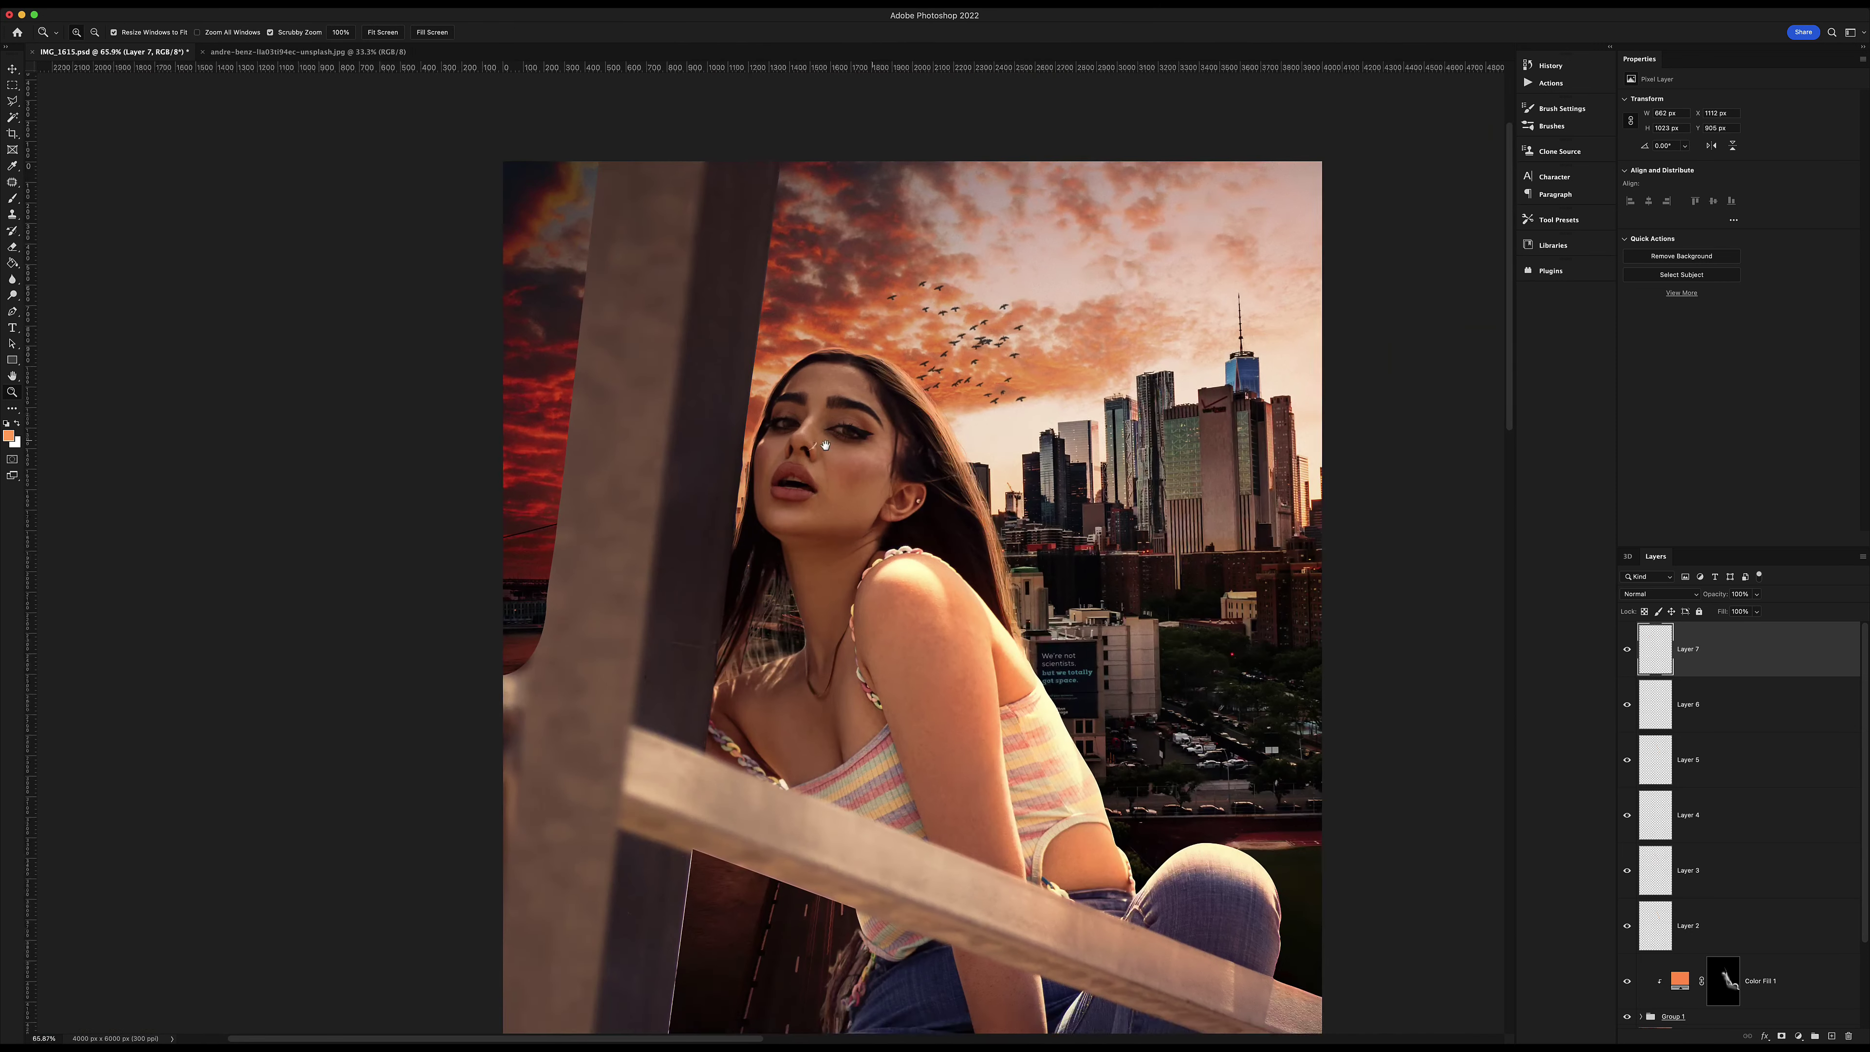
pyautogui.scroll(8, 785, 506)
pyautogui.scroll(3, 699, 602)
pyautogui.press('b')
pyautogui.moveTo(603, 453); pyautogui.dragTo(561, 555)
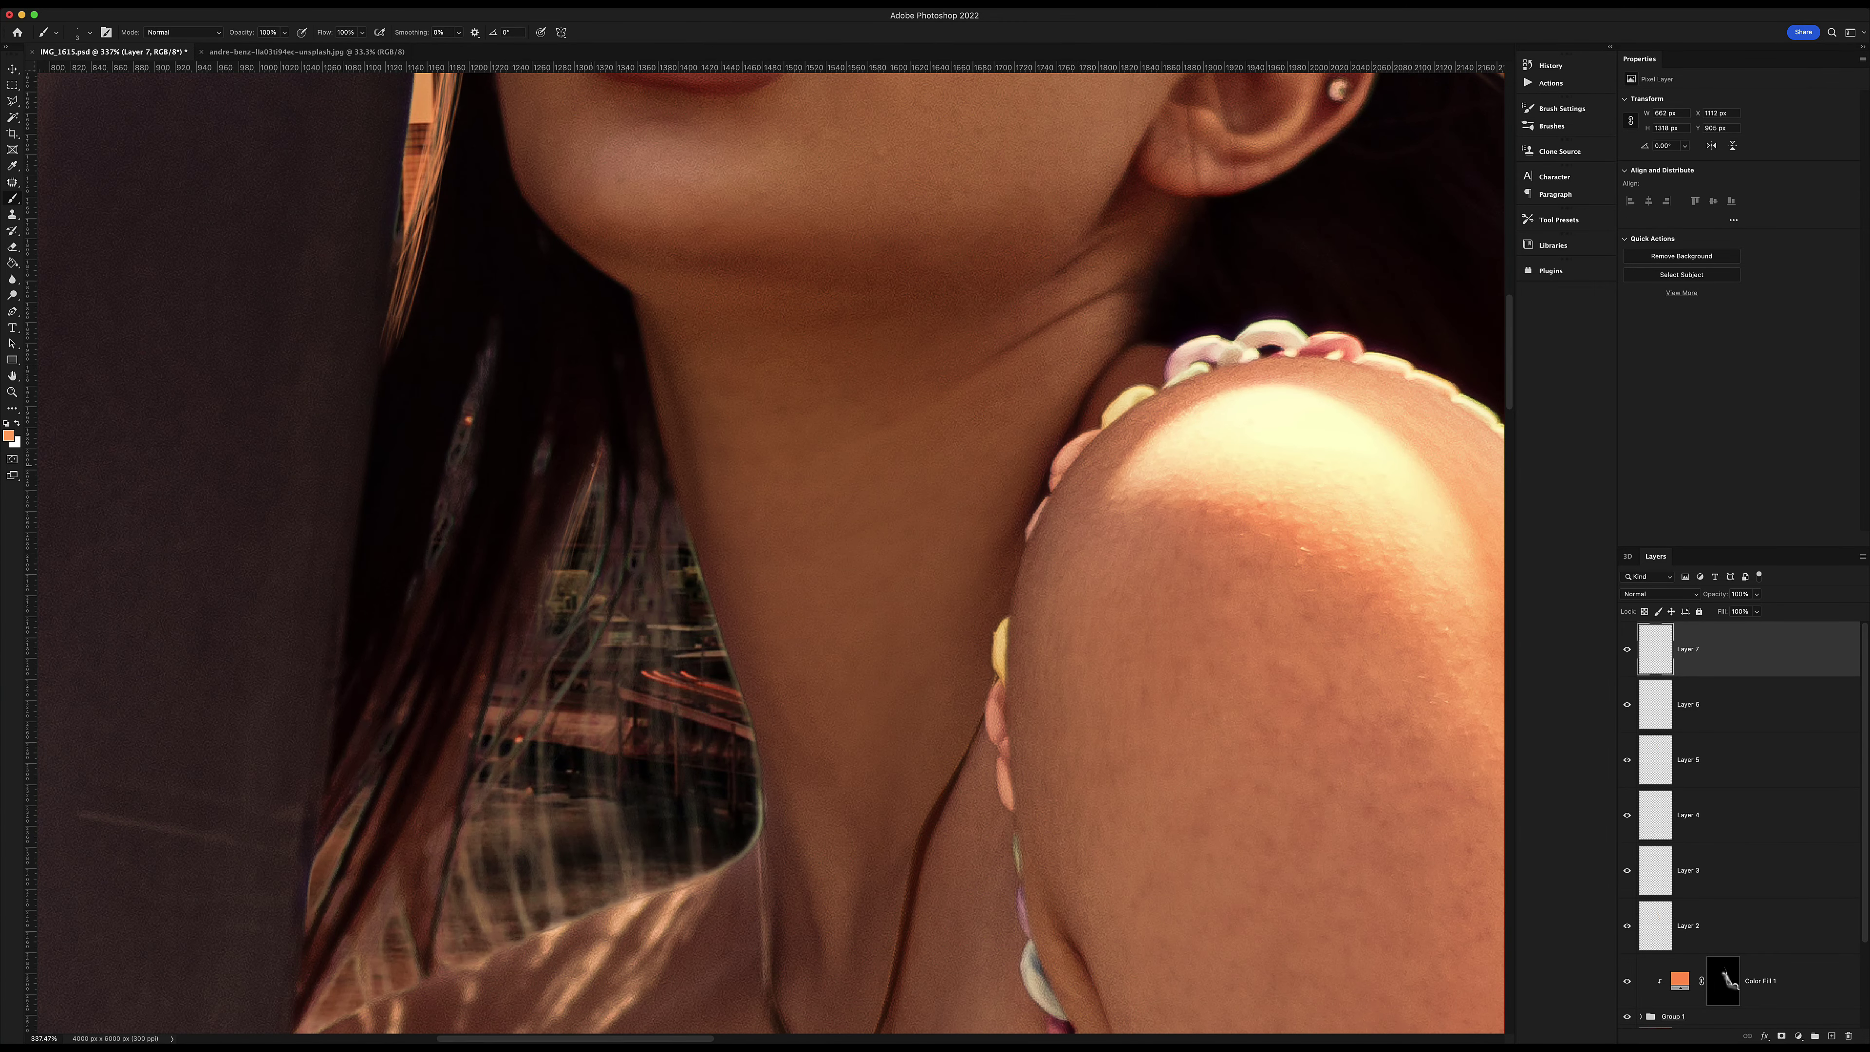
pyautogui.moveTo(593, 463)
pyautogui.mouseDown()
pyautogui.moveTo(516, 685)
pyautogui.moveTo(552, 633)
pyautogui.moveTo(504, 725)
pyautogui.mouseUp()
pyautogui.moveTo(578, 526)
pyautogui.mouseDown()
pyautogui.moveTo(482, 751)
pyautogui.moveTo(508, 788)
pyautogui.mouseUp()
pyautogui.moveTo(581, 603)
pyautogui.mouseDown()
pyautogui.moveTo(494, 884)
pyautogui.moveTo(468, 810)
pyautogui.mouseUp()
pyautogui.moveTo(588, 570); pyautogui.dragTo(479, 914)
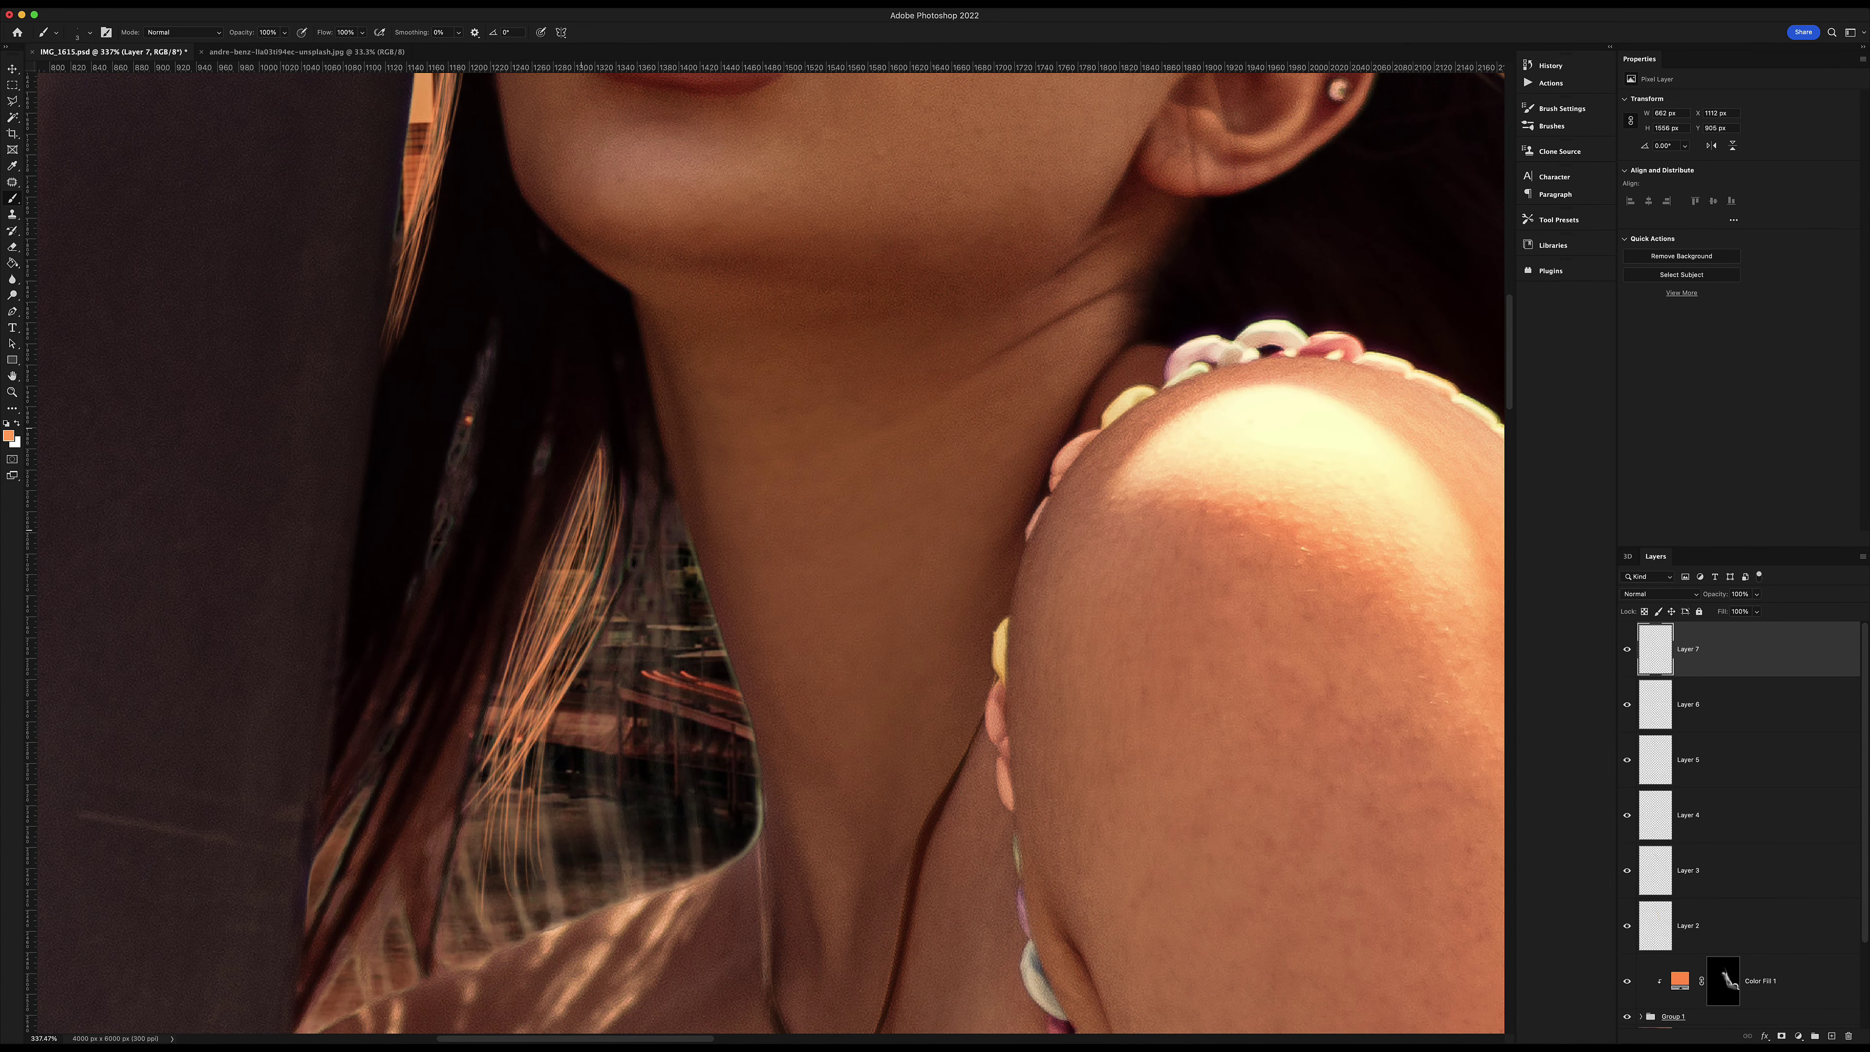
pyautogui.moveTo(640, 501); pyautogui.dragTo(582, 832)
pyautogui.moveTo(615, 611); pyautogui.dragTo(567, 906)
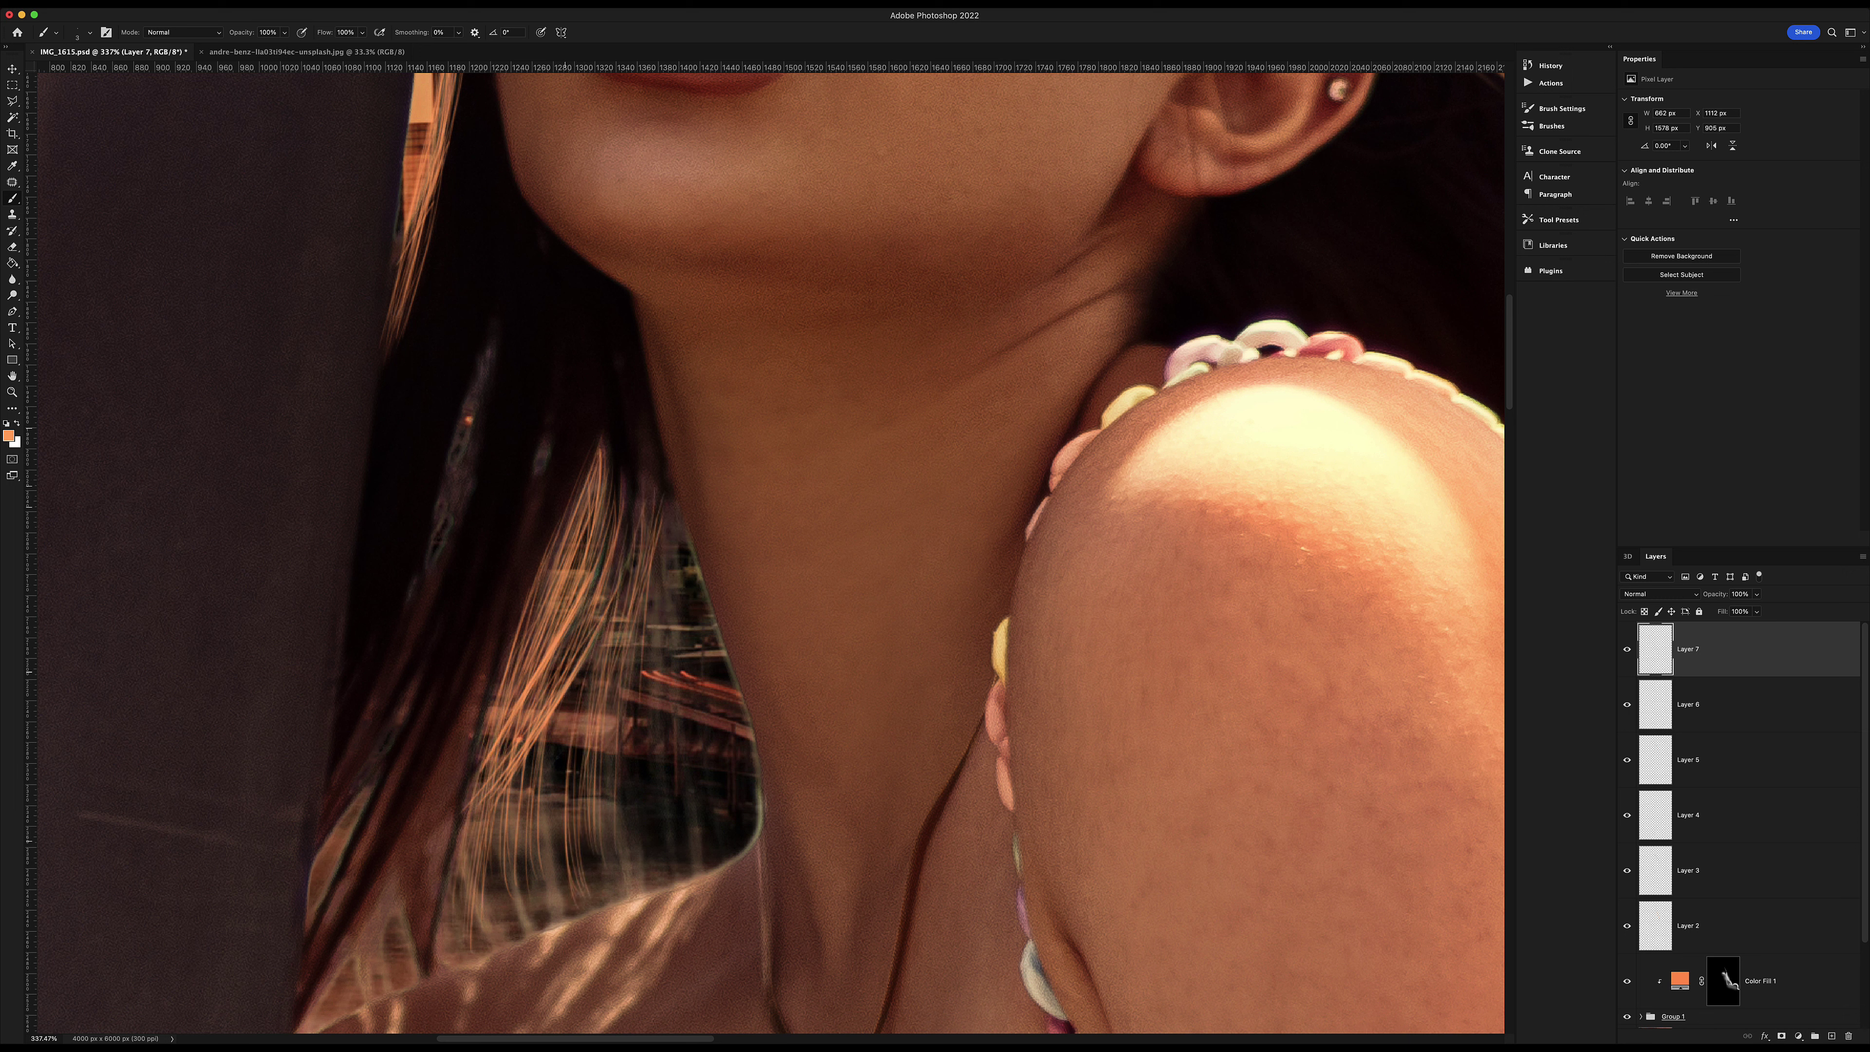
pyautogui.moveTo(585, 663); pyautogui.dragTo(507, 921)
pyautogui.moveTo(560, 728); pyautogui.dragTo(479, 950)
# Paint orange strands further right on the hair near the neck.
pyautogui.moveTo(670, 619); pyautogui.dragTo(625, 872)
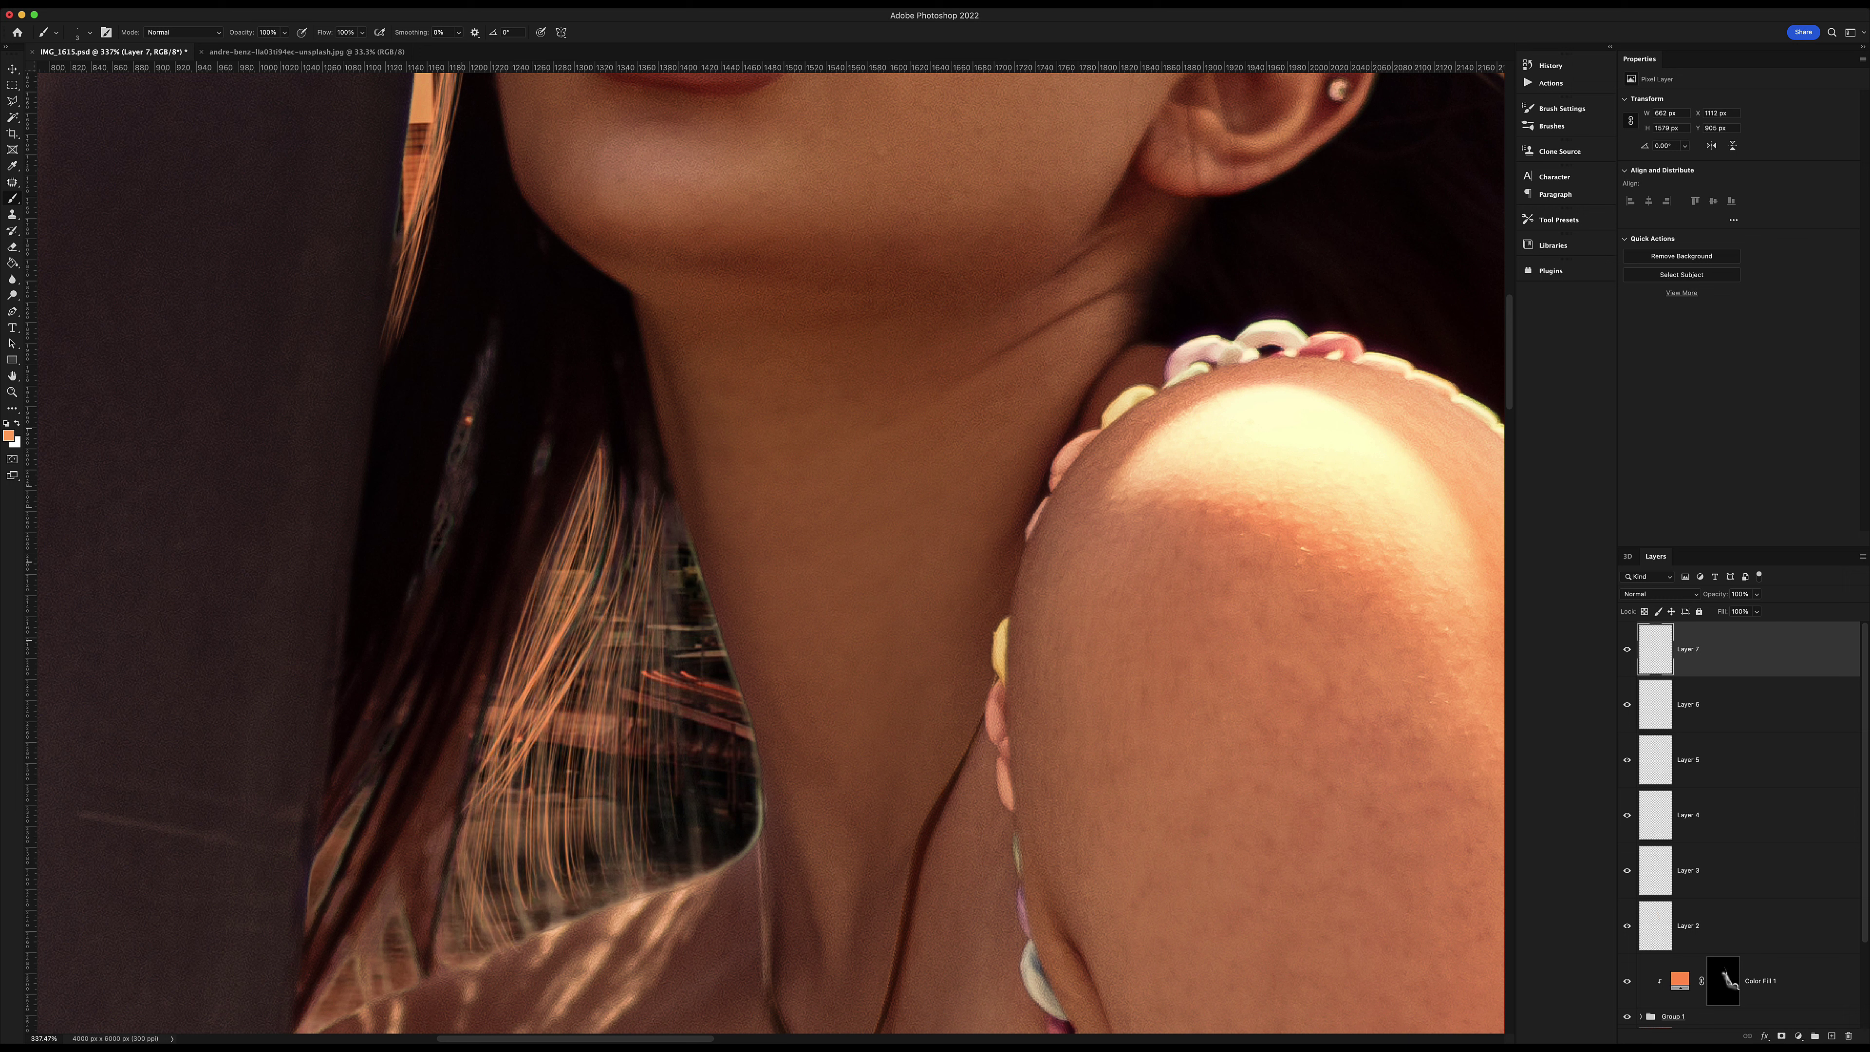
pyautogui.moveTo(596, 766); pyautogui.dragTo(530, 898)
pyautogui.moveTo(688, 515); pyautogui.dragTo(659, 791)
pyautogui.moveTo(614, 563); pyautogui.dragTo(537, 821)
pyautogui.moveTo(681, 560); pyautogui.dragTo(732, 791)
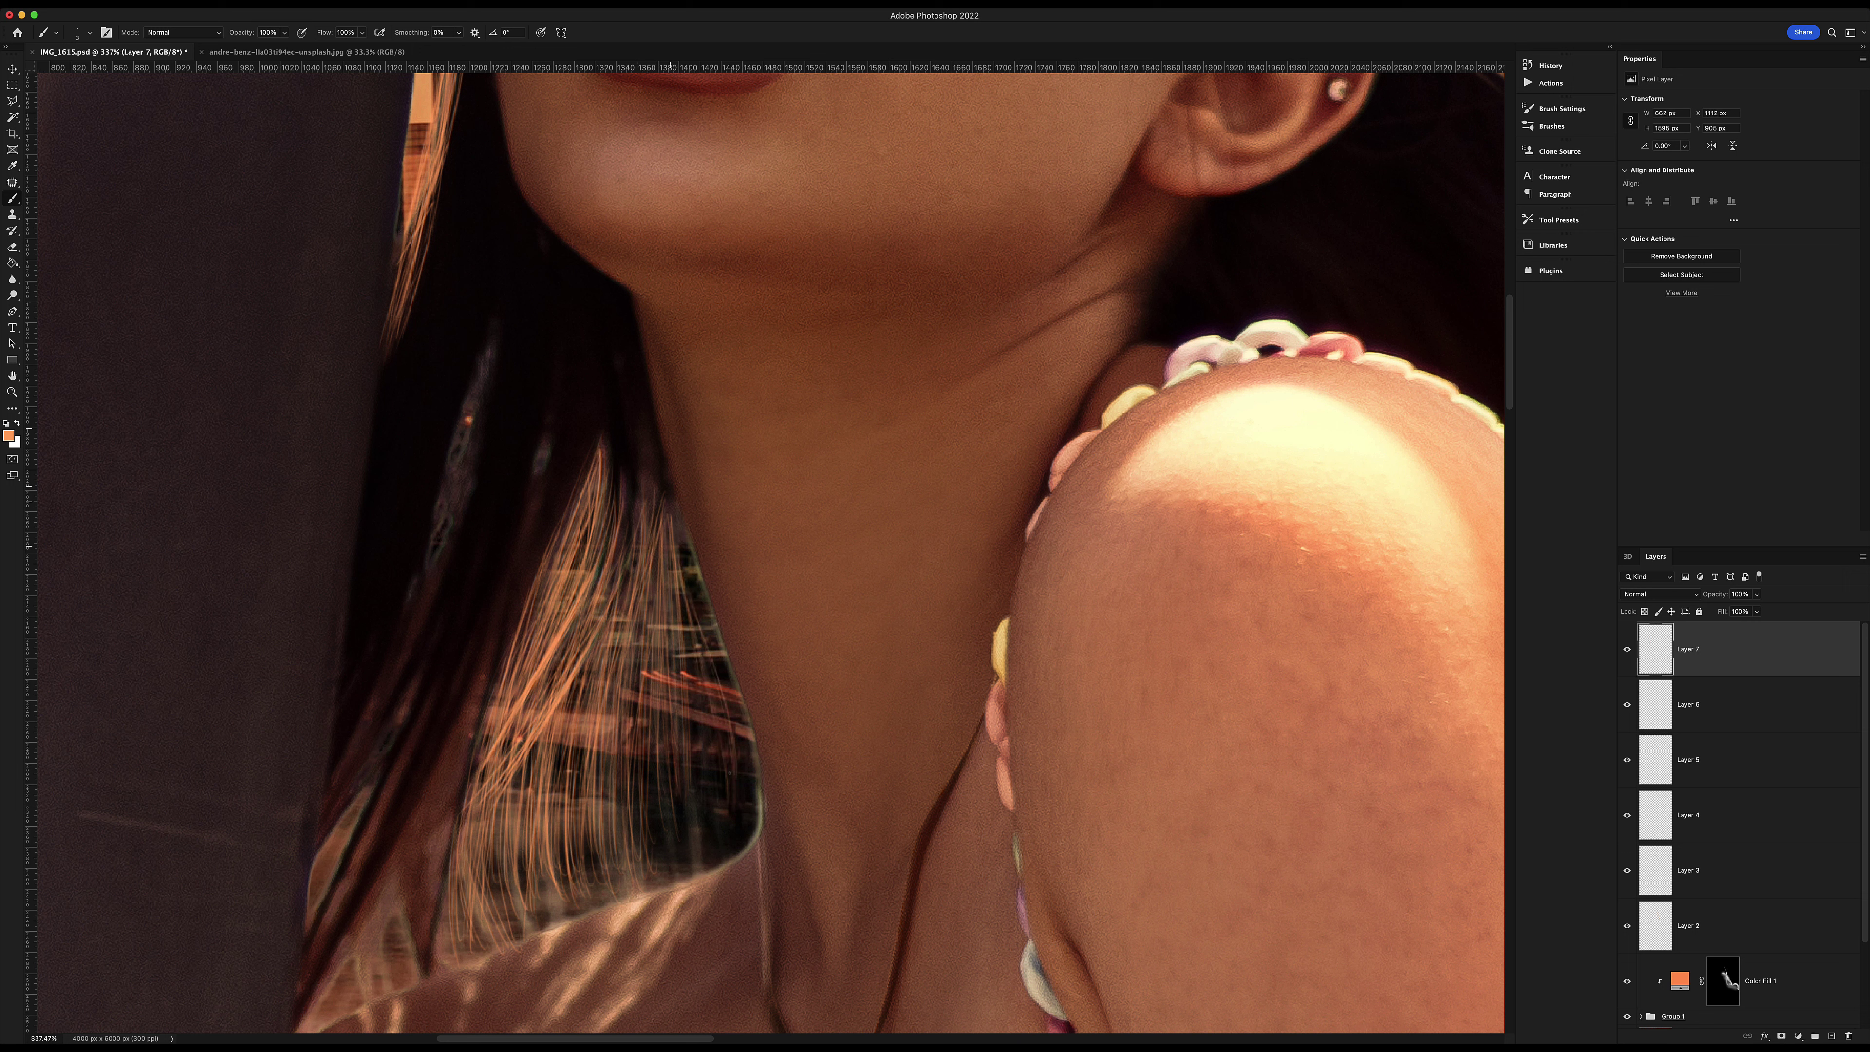
pyautogui.moveTo(673, 523); pyautogui.dragTo(739, 795)
pyautogui.moveTo(696, 685); pyautogui.dragTo(744, 869)
pyautogui.moveTo(684, 604); pyautogui.dragTo(710, 869)
pyautogui.moveTo(659, 681); pyautogui.dragTo(666, 868)
# Fill in more orange strands across the dark hair.
pyautogui.moveTo(669, 634); pyautogui.dragTo(647, 884)
pyautogui.moveTo(722, 611); pyautogui.dragTo(666, 854)
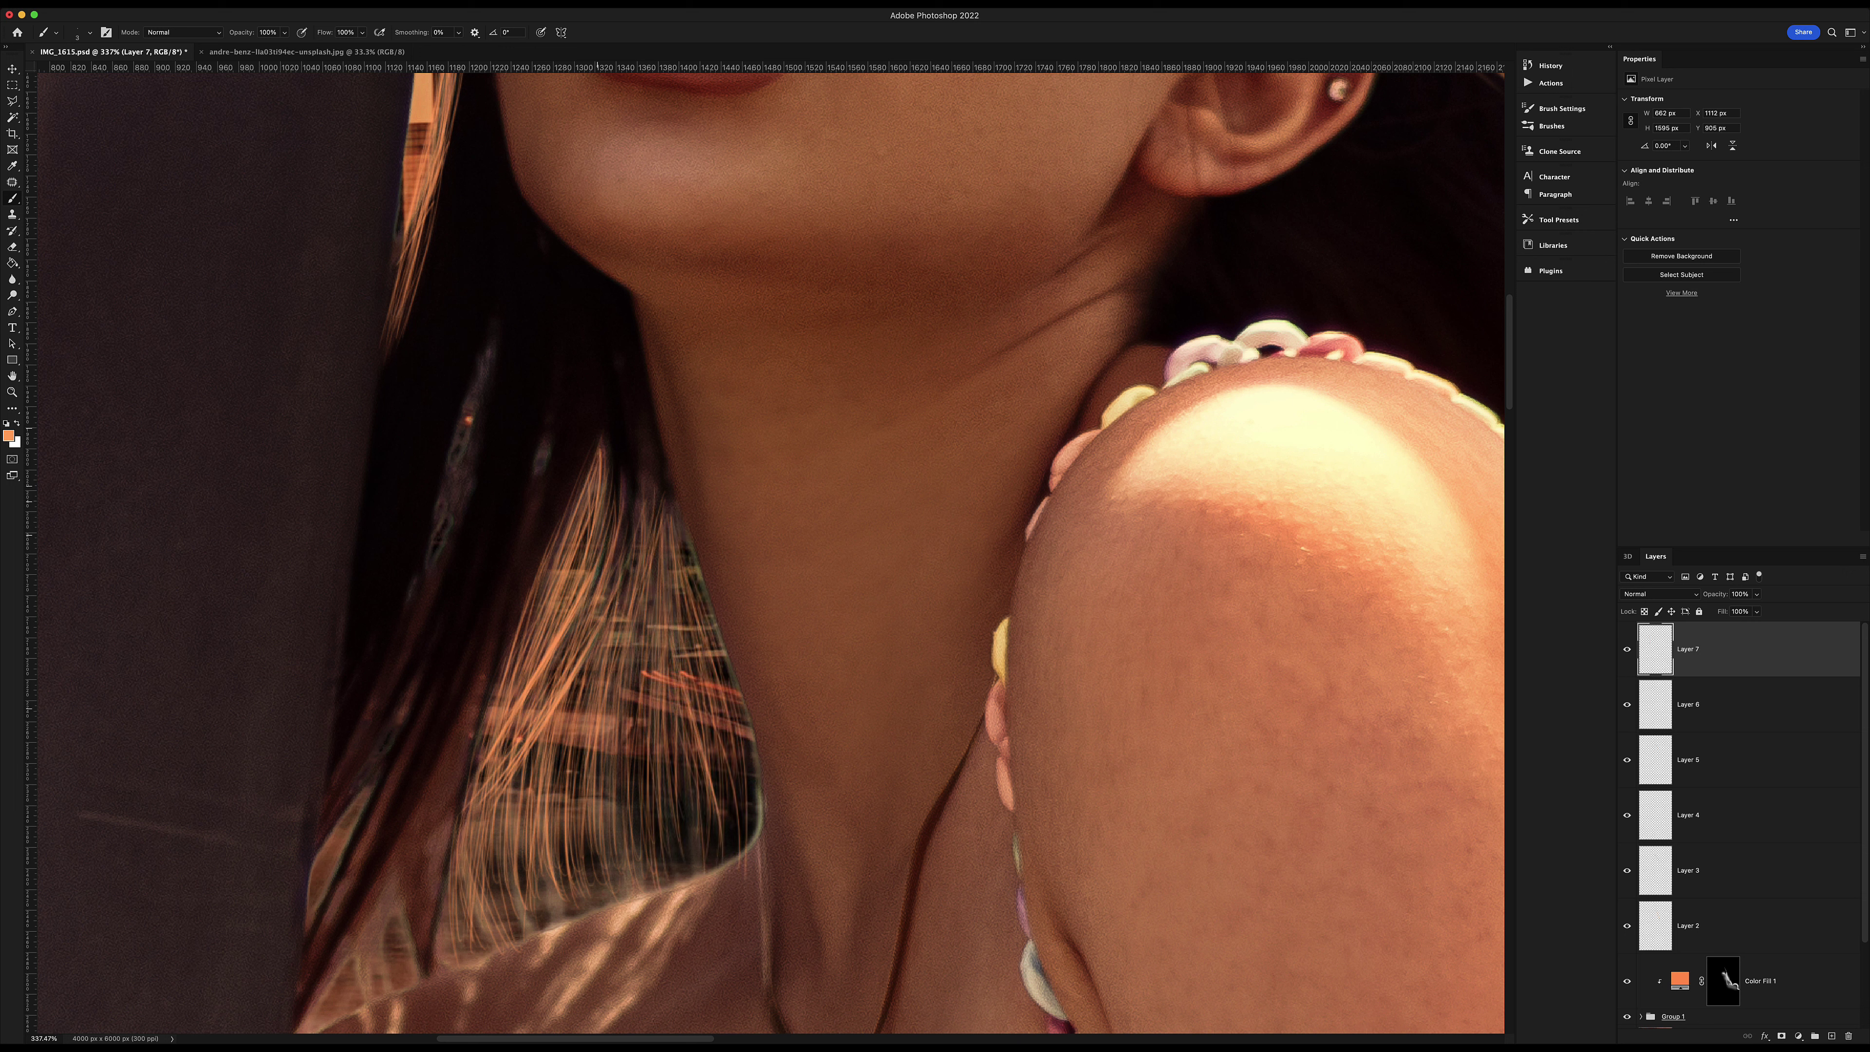
pyautogui.moveTo(622, 626); pyautogui.dragTo(574, 877)
pyautogui.moveTo(619, 586); pyautogui.dragTo(570, 947)
pyautogui.moveTo(552, 722); pyautogui.dragTo(500, 979)
pyautogui.moveTo(644, 571); pyautogui.dragTo(607, 899)
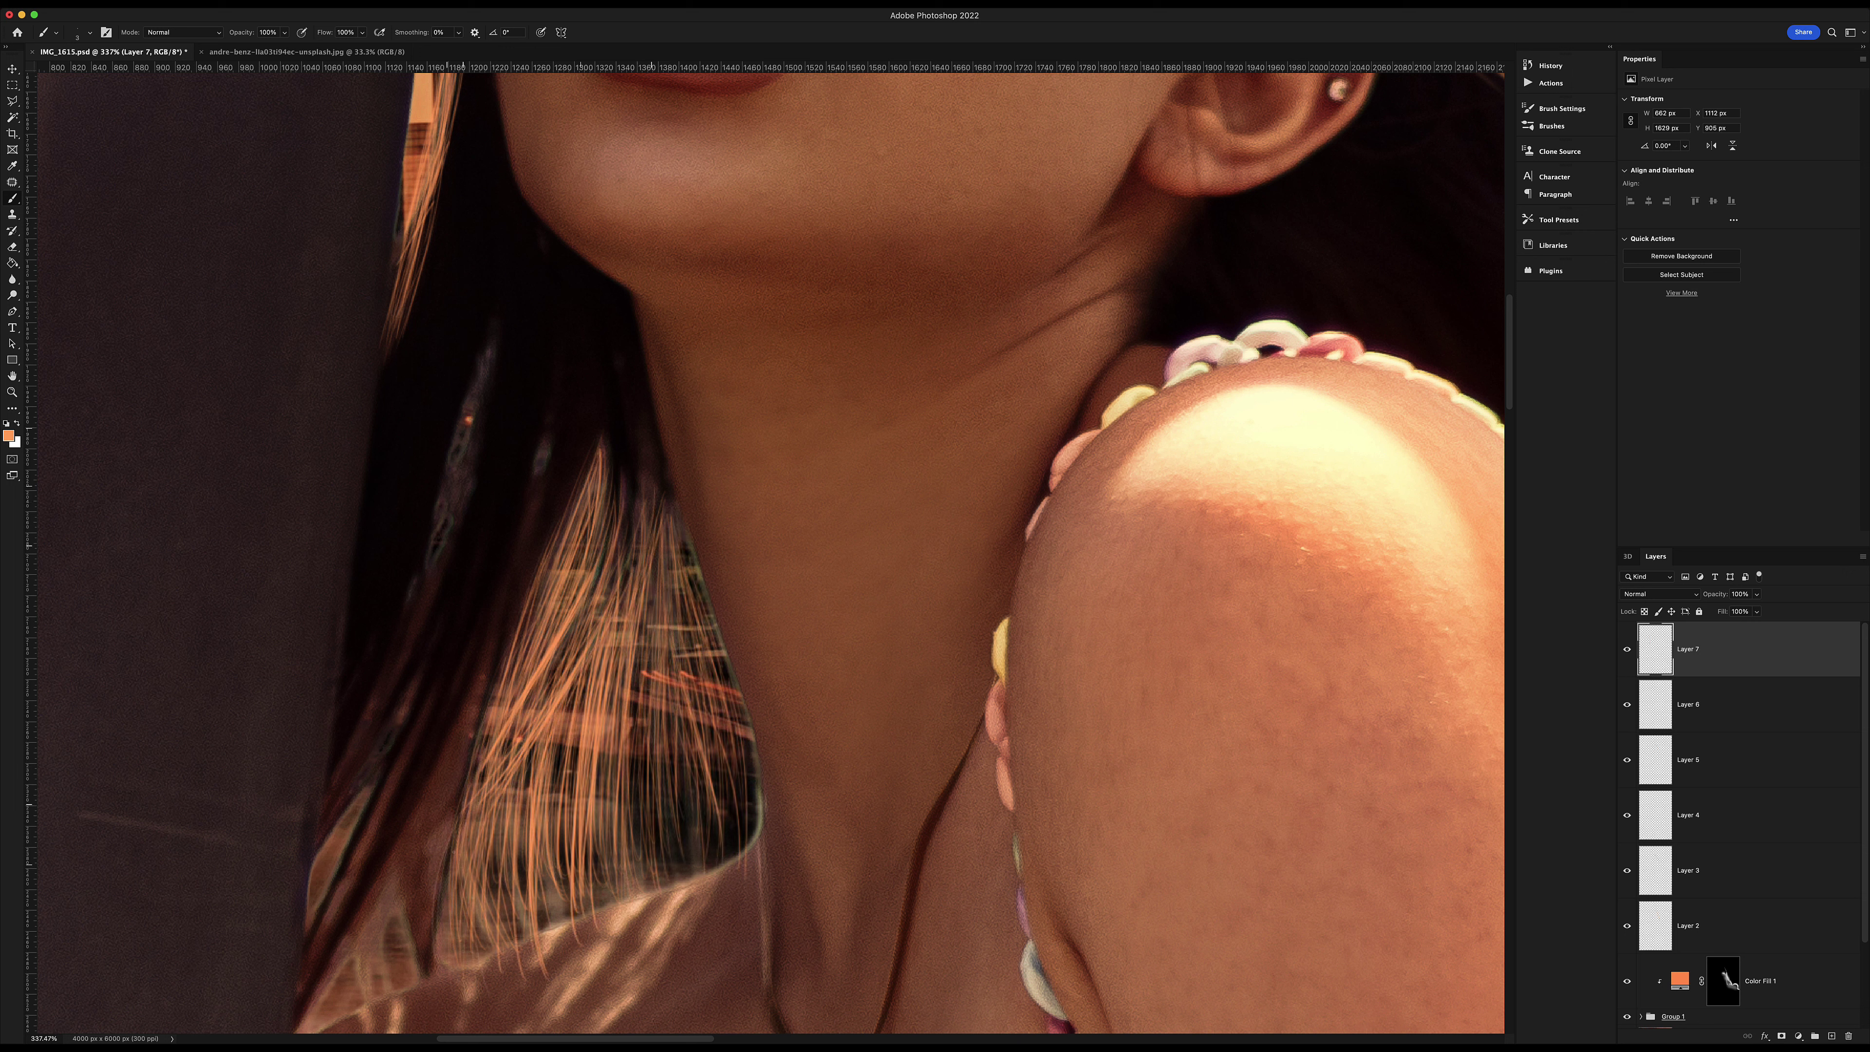
pyautogui.moveTo(681, 534)
pyautogui.mouseDown()
pyautogui.moveTo(755, 832)
pyautogui.moveTo(696, 880)
pyautogui.moveTo(647, 883)
pyautogui.mouseUp()
# Zoom out to review, then soften the strands with a Gaussian Blur.
pyautogui.press('super+0')
pyautogui.moveTo(809, 430); pyautogui.dragTo(860, 430)
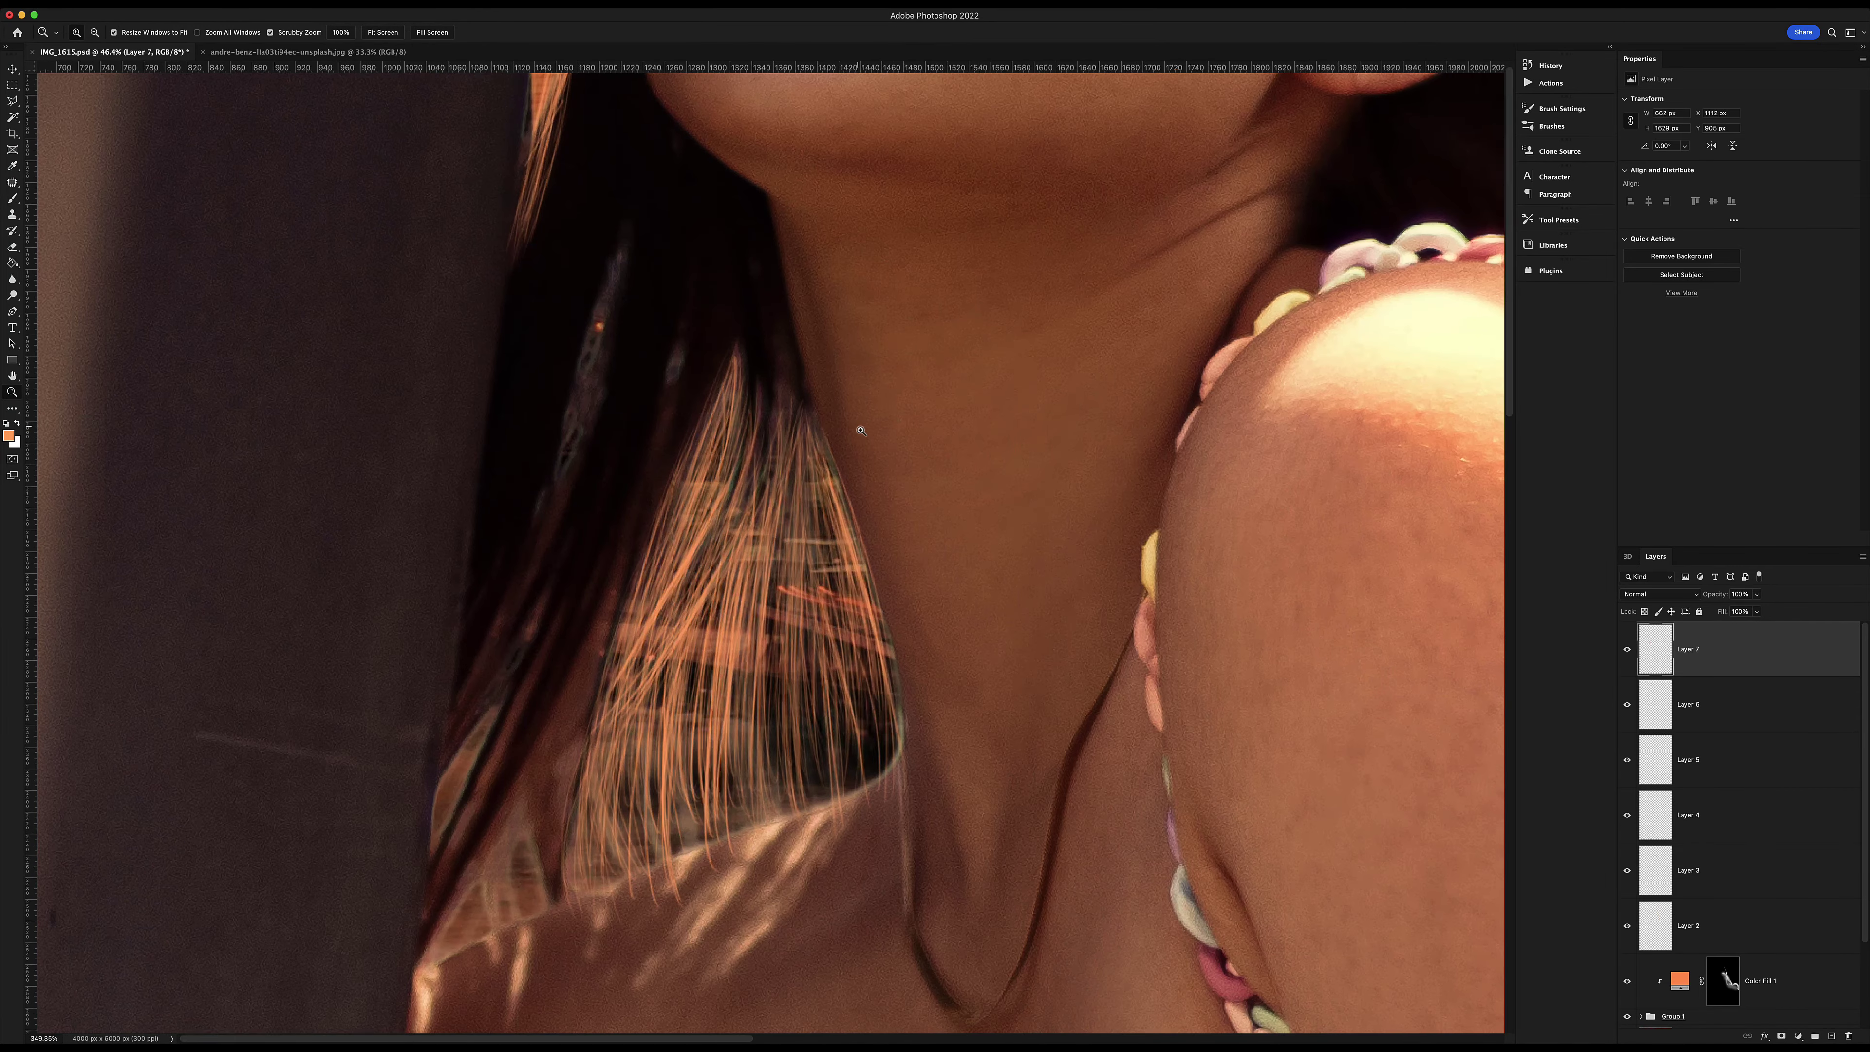
pyautogui.press('e')
pyautogui.press('super+shift+n')
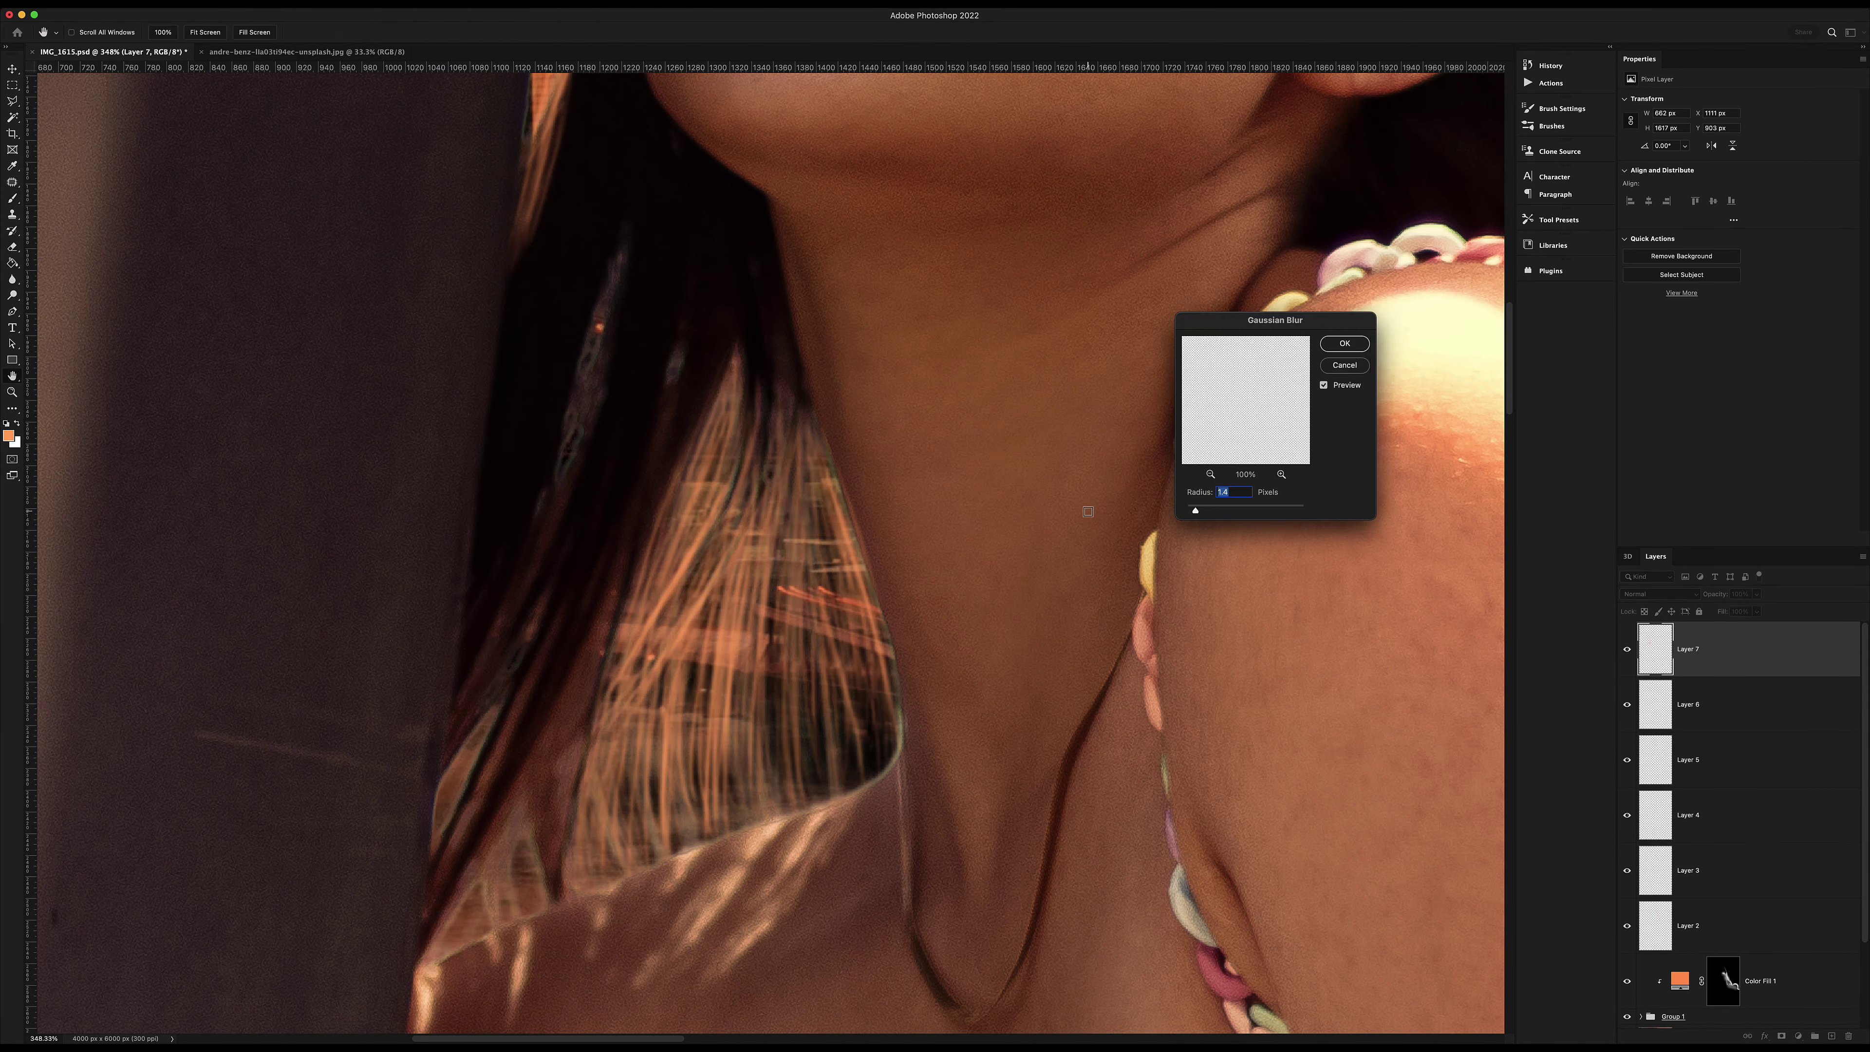
pyautogui.press('Return')
# Confirm the blur, then on a new layer paint thin orange strands through the hair.
pyautogui.click(9, 436)
pyautogui.press('Return')
pyautogui.press('b')
pyautogui.moveTo(747, 497); pyautogui.dragTo(772, 791)
pyautogui.moveTo(663, 515); pyautogui.dragTo(626, 700)
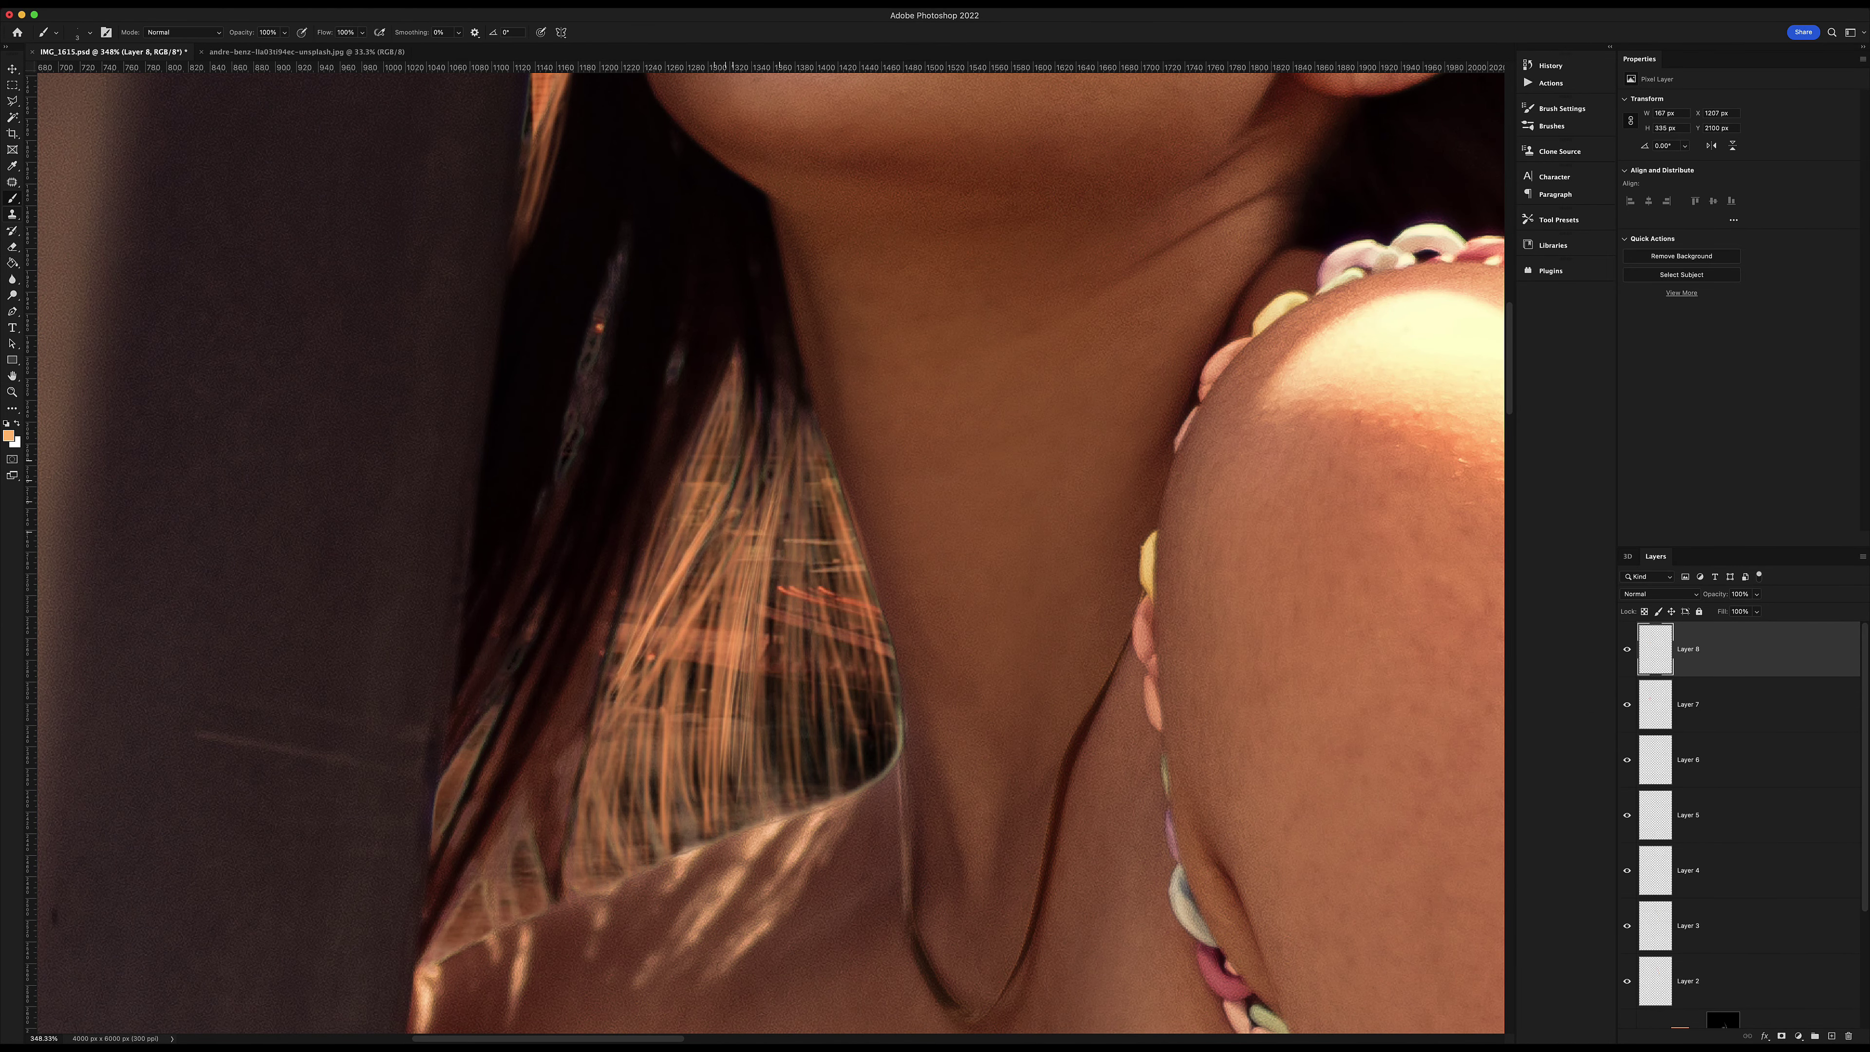
pyautogui.moveTo(685, 416); pyautogui.dragTo(618, 769)
pyautogui.moveTo(847, 427); pyautogui.dragTo(875, 711)
pyautogui.moveTo(795, 515); pyautogui.dragTo(772, 810)
# Add more thin orange strands across the upper, middle and right hair.
pyautogui.moveTo(736, 530); pyautogui.dragTo(681, 825)
pyautogui.moveTo(725, 582); pyautogui.dragTo(640, 847)
pyautogui.moveTo(626, 693); pyautogui.dragTo(597, 872)
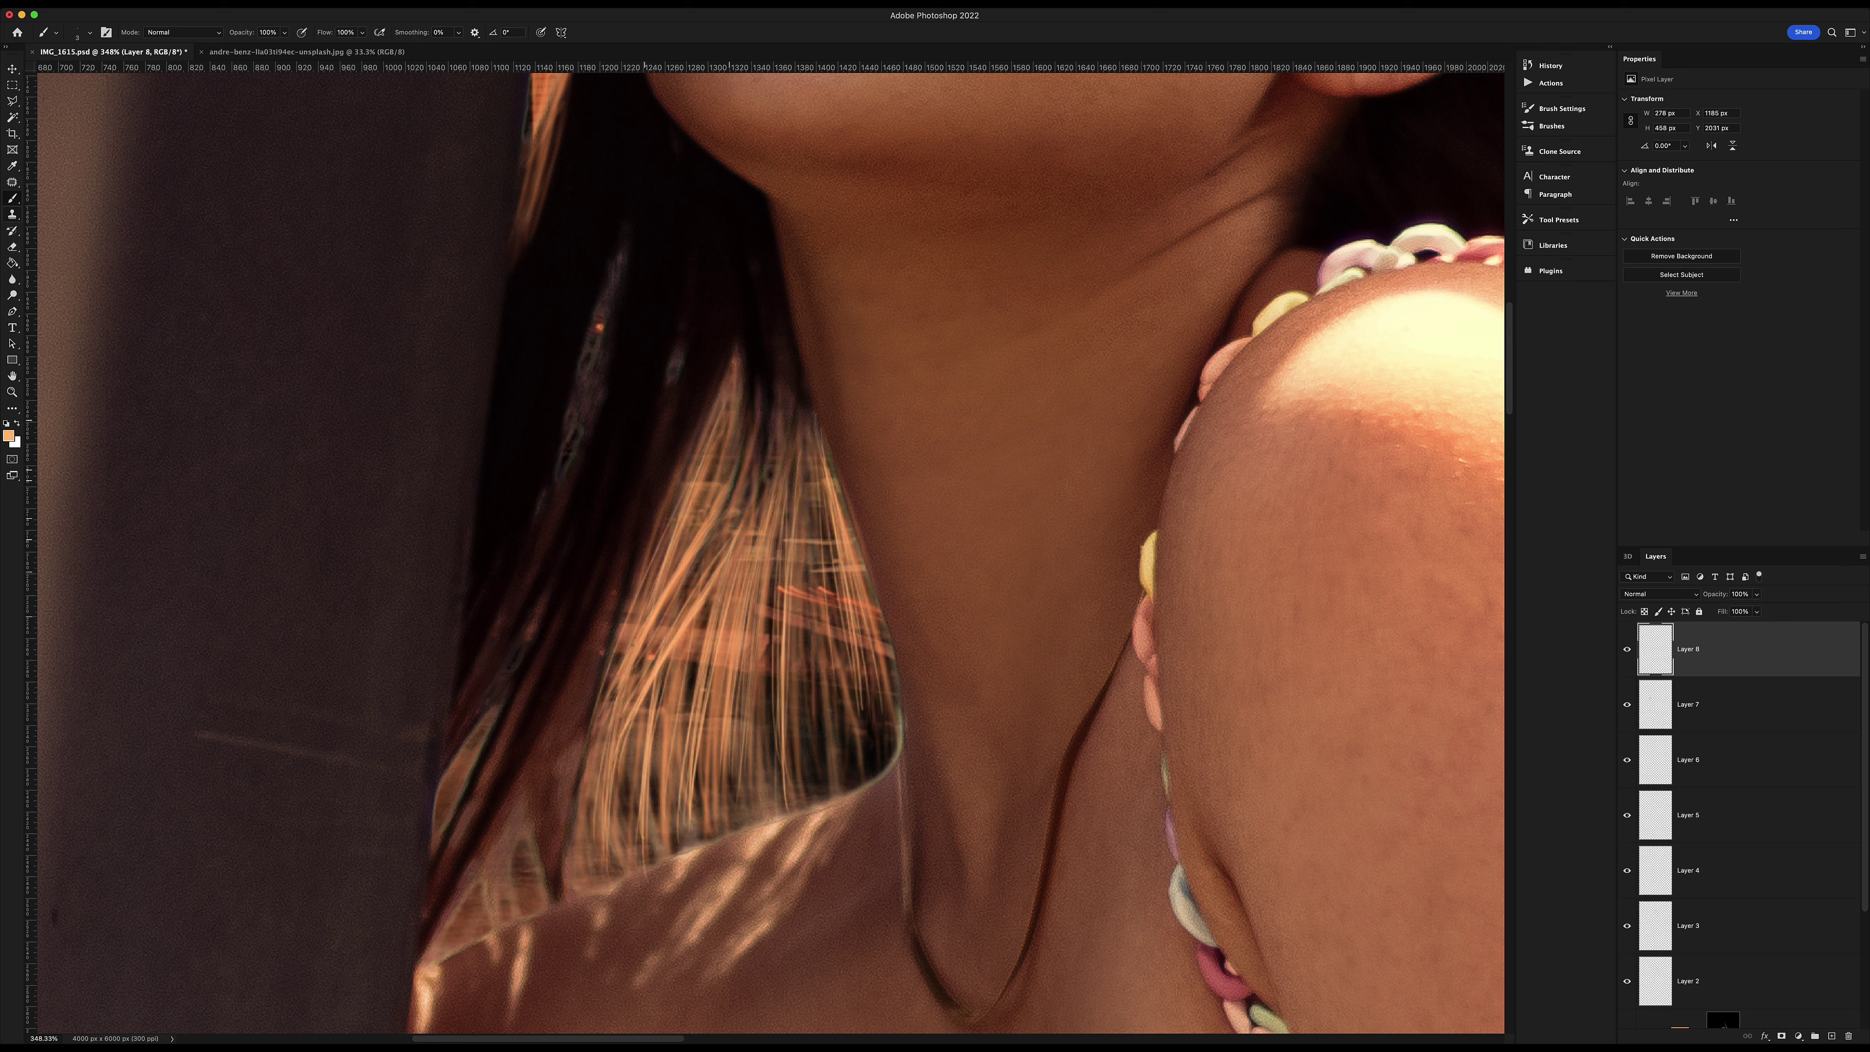
pyautogui.moveTo(729, 511); pyautogui.dragTo(655, 821)
pyautogui.moveTo(762, 482)
pyautogui.mouseDown()
pyautogui.moveTo(713, 796)
pyautogui.moveTo(763, 746)
pyautogui.mouseUp()
pyautogui.moveTo(776, 435); pyautogui.dragTo(736, 548)
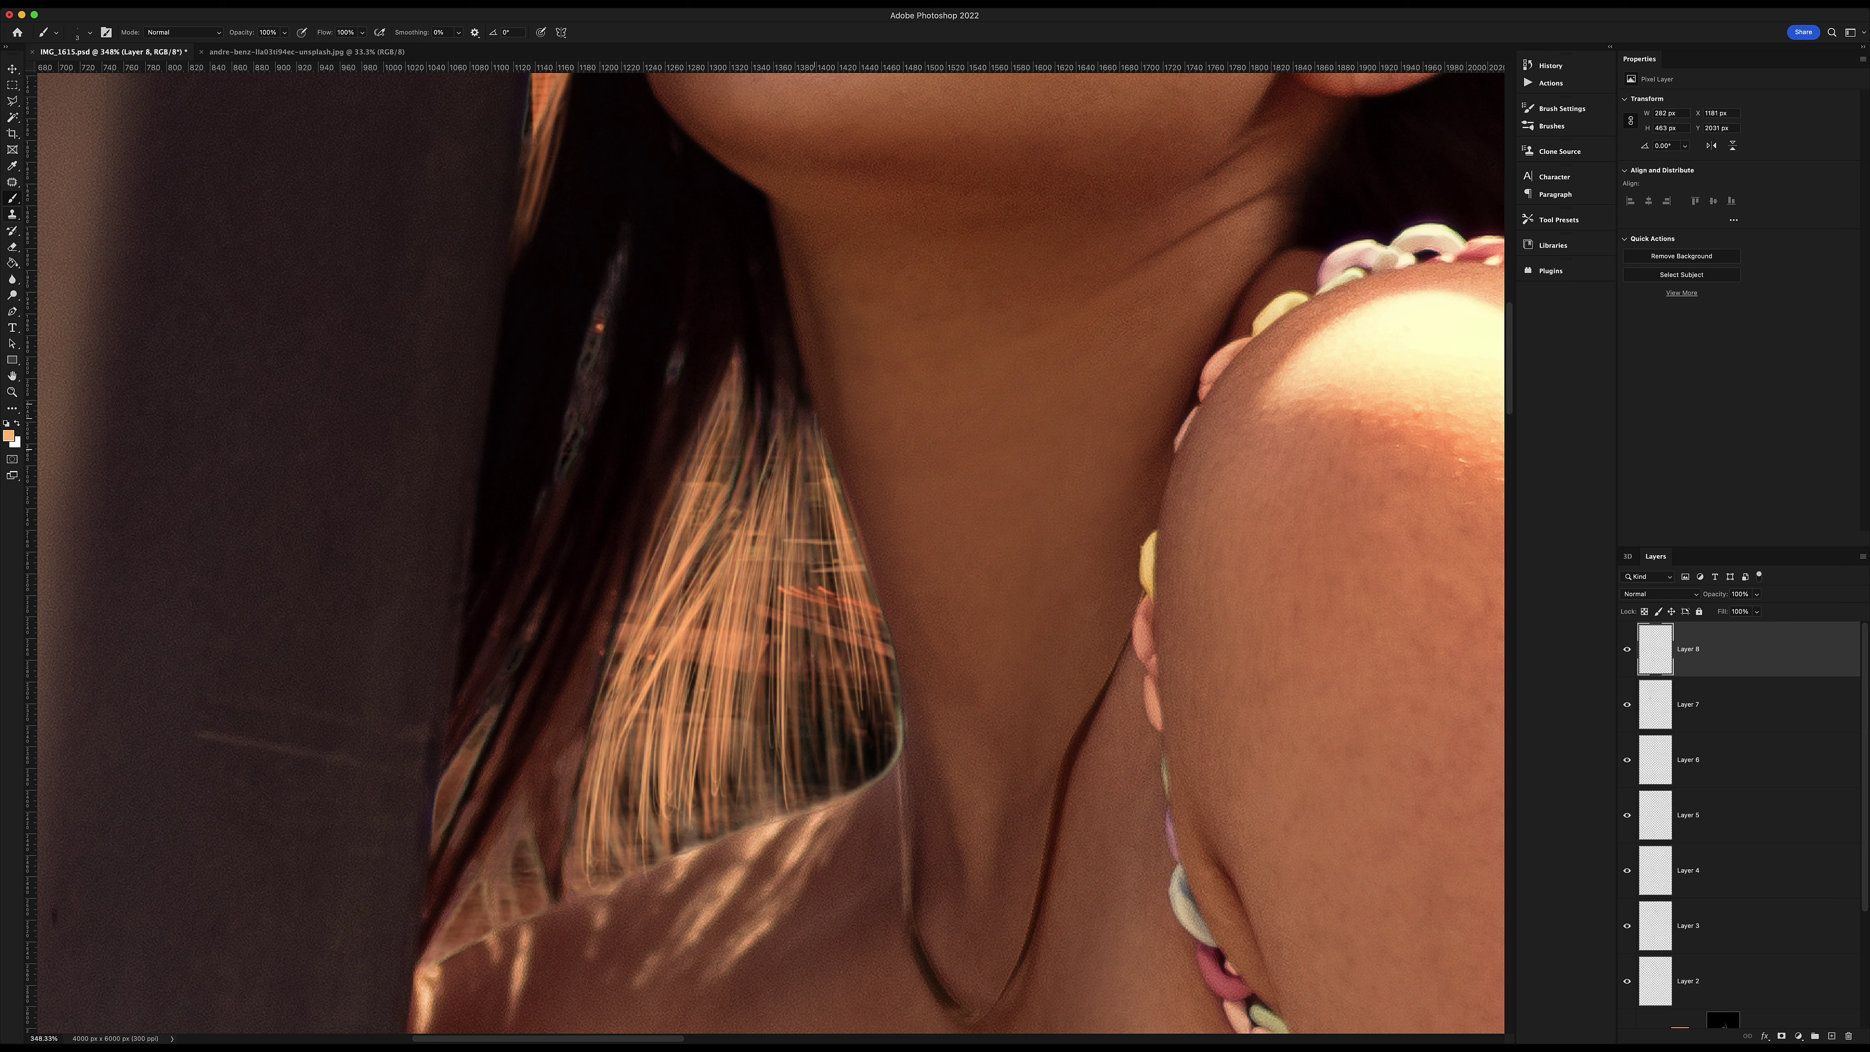
pyautogui.moveTo(802, 489); pyautogui.dragTo(791, 794)
pyautogui.moveTo(810, 445); pyautogui.dragTo(850, 790)
pyautogui.moveTo(829, 512); pyautogui.dragTo(868, 759)
# Paint orange strands into the lower-left hair and erase stray strands.
pyautogui.moveTo(729, 425)
pyautogui.mouseDown()
pyautogui.moveTo(611, 818)
pyautogui.moveTo(445, 976)
pyautogui.mouseUp()
pyautogui.moveTo(528, 792); pyautogui.dragTo(471, 979)
pyautogui.moveTo(540, 826); pyautogui.dragTo(490, 983)
pyautogui.moveTo(489, 707); pyautogui.dragTo(425, 888)
pyautogui.moveTo(534, 619); pyautogui.dragTo(460, 824)
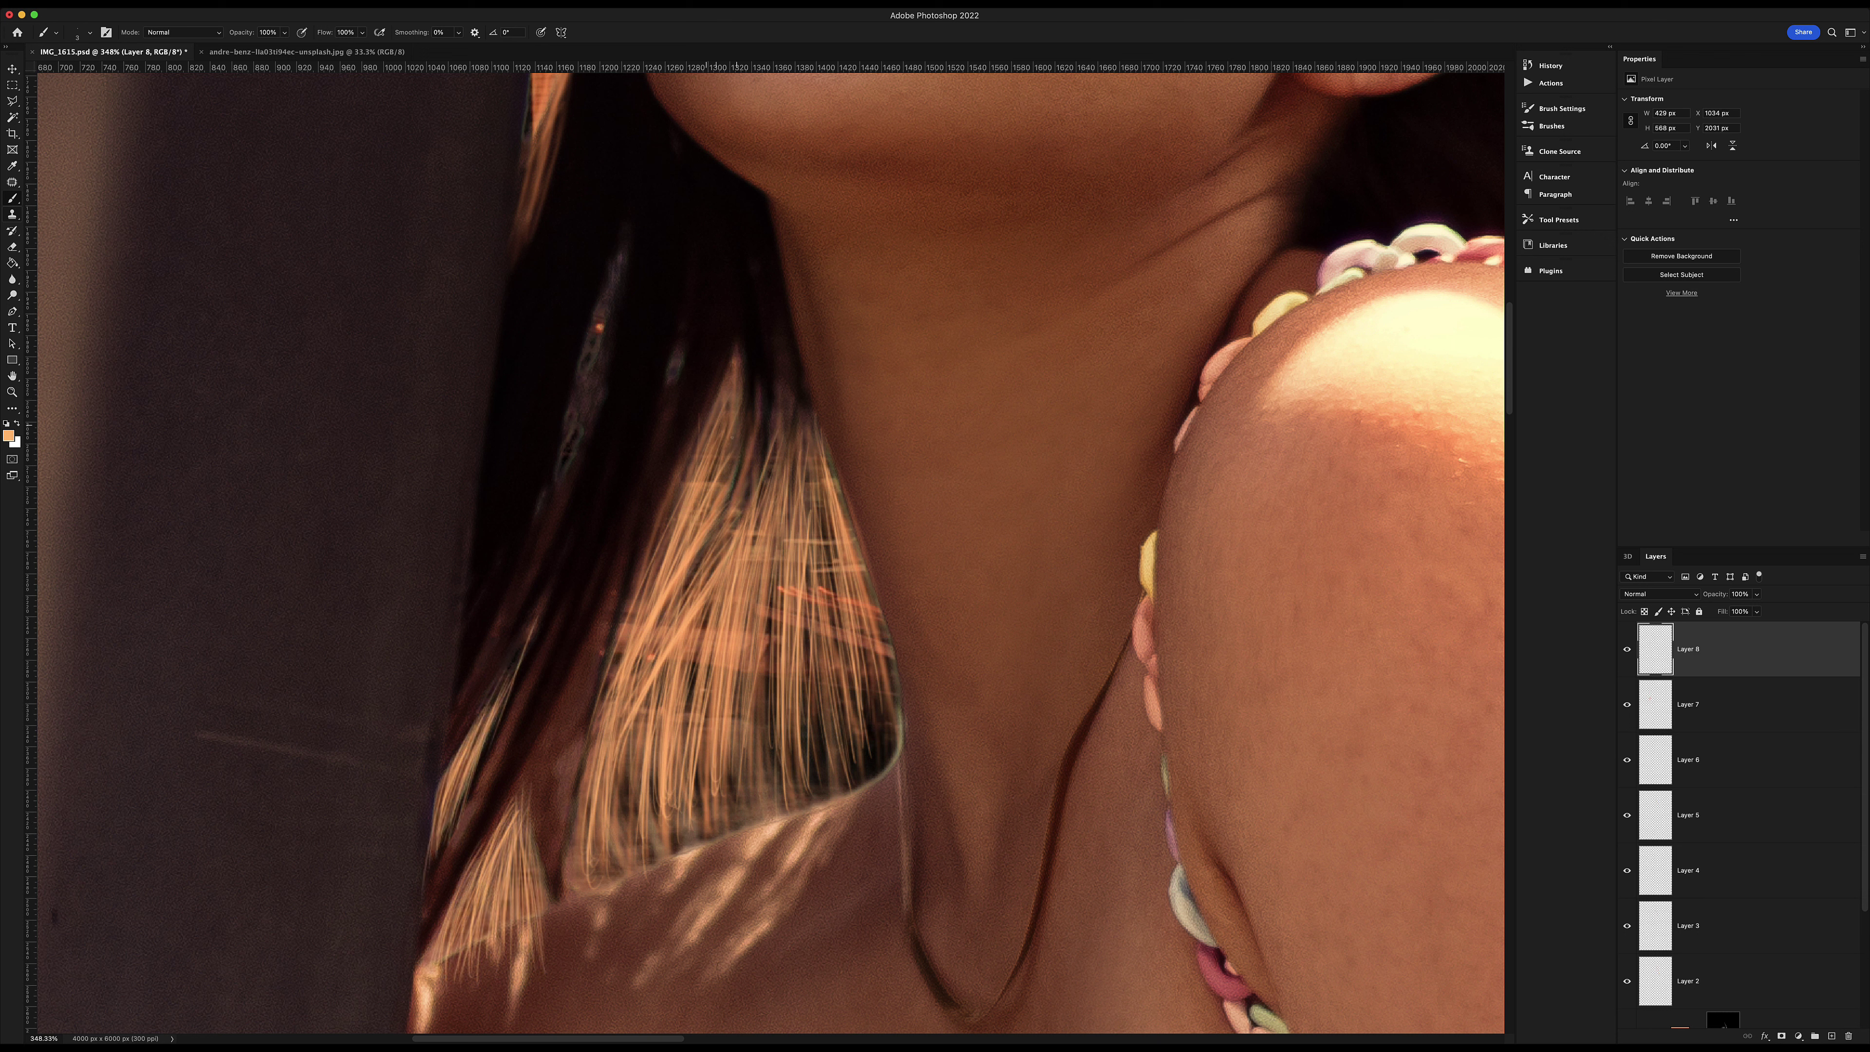
pyautogui.press('e')
pyautogui.moveTo(533, 917); pyautogui.dragTo(523, 957)
# Create Layer 9 and set the brush colour to red.
pyautogui.click(543, 196)
pyautogui.press('b')
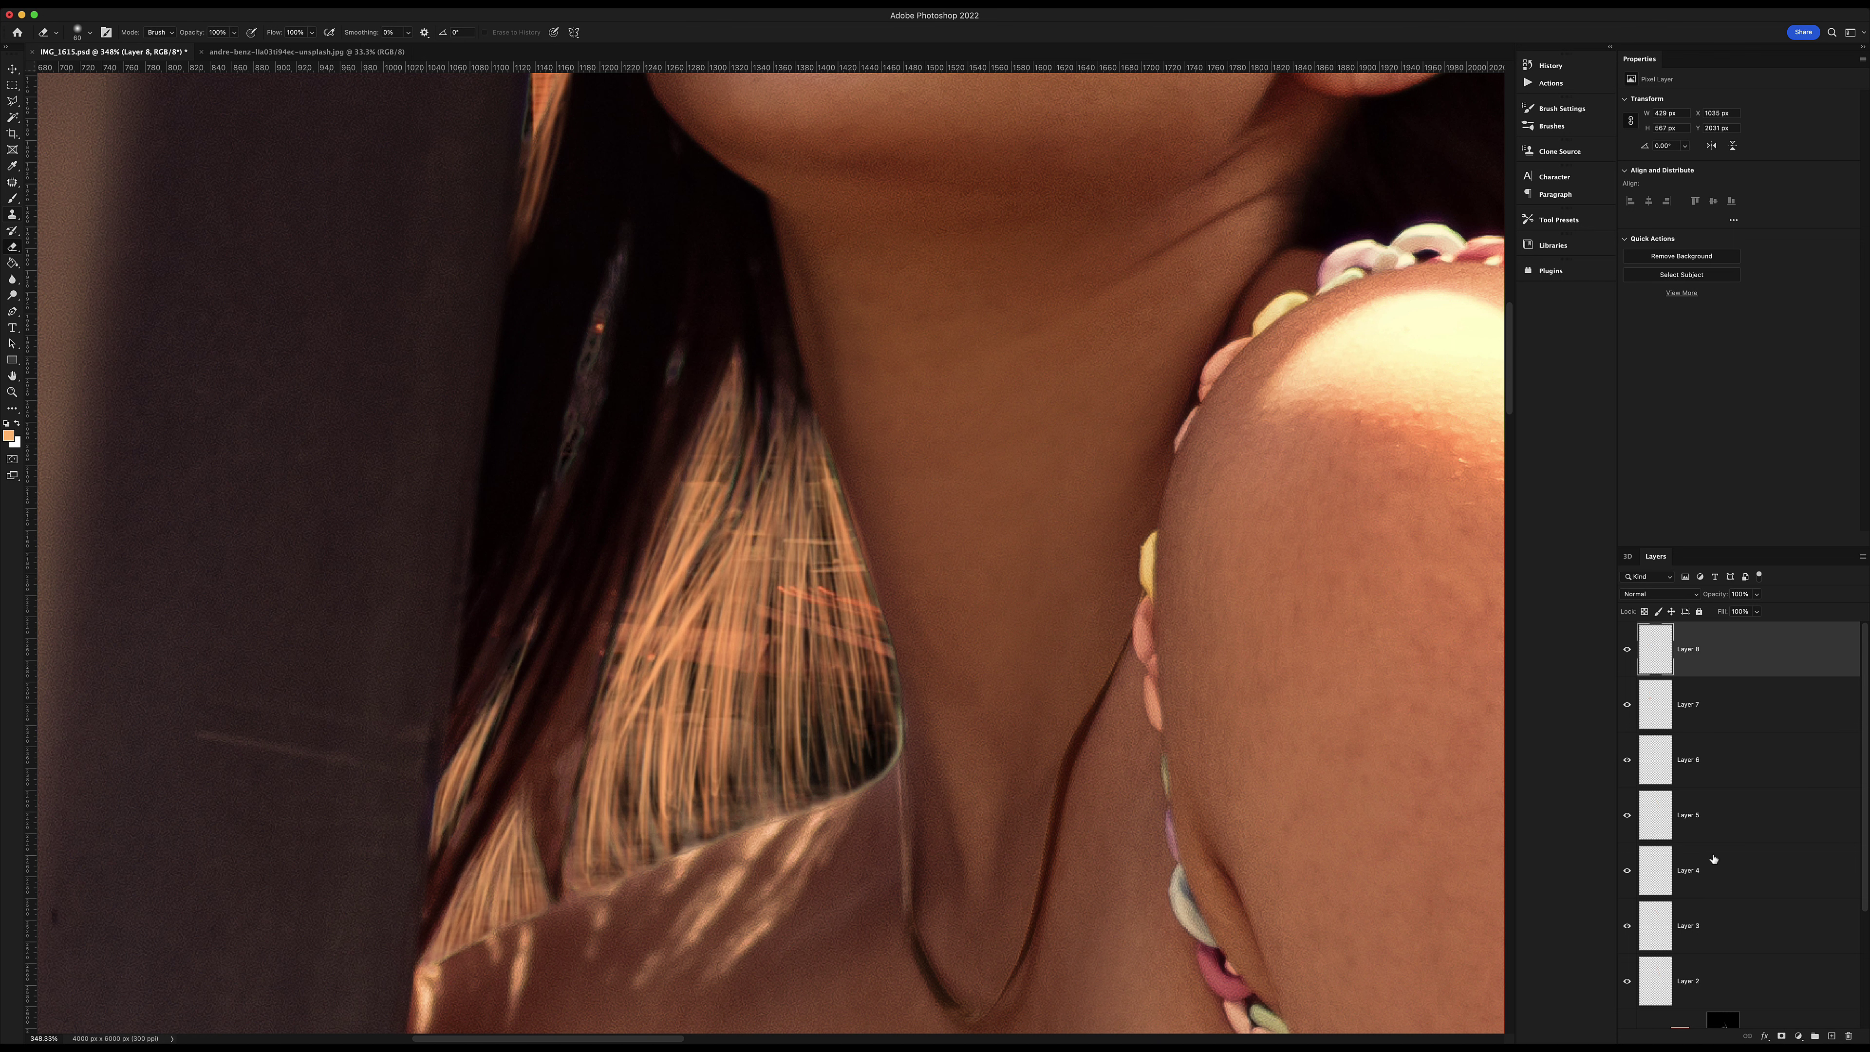
pyautogui.click(8, 435)
pyautogui.click(1325, 611)
pyautogui.click(1555, 528)
# Paint red streaks through the dark hair on Layer 9.
pyautogui.moveTo(625, 243); pyautogui.dragTo(515, 552)
pyautogui.moveTo(666, 453); pyautogui.dragTo(581, 656)
pyautogui.moveTo(626, 571); pyautogui.dragTo(545, 876)
pyautogui.moveTo(758, 402); pyautogui.dragTo(567, 751)
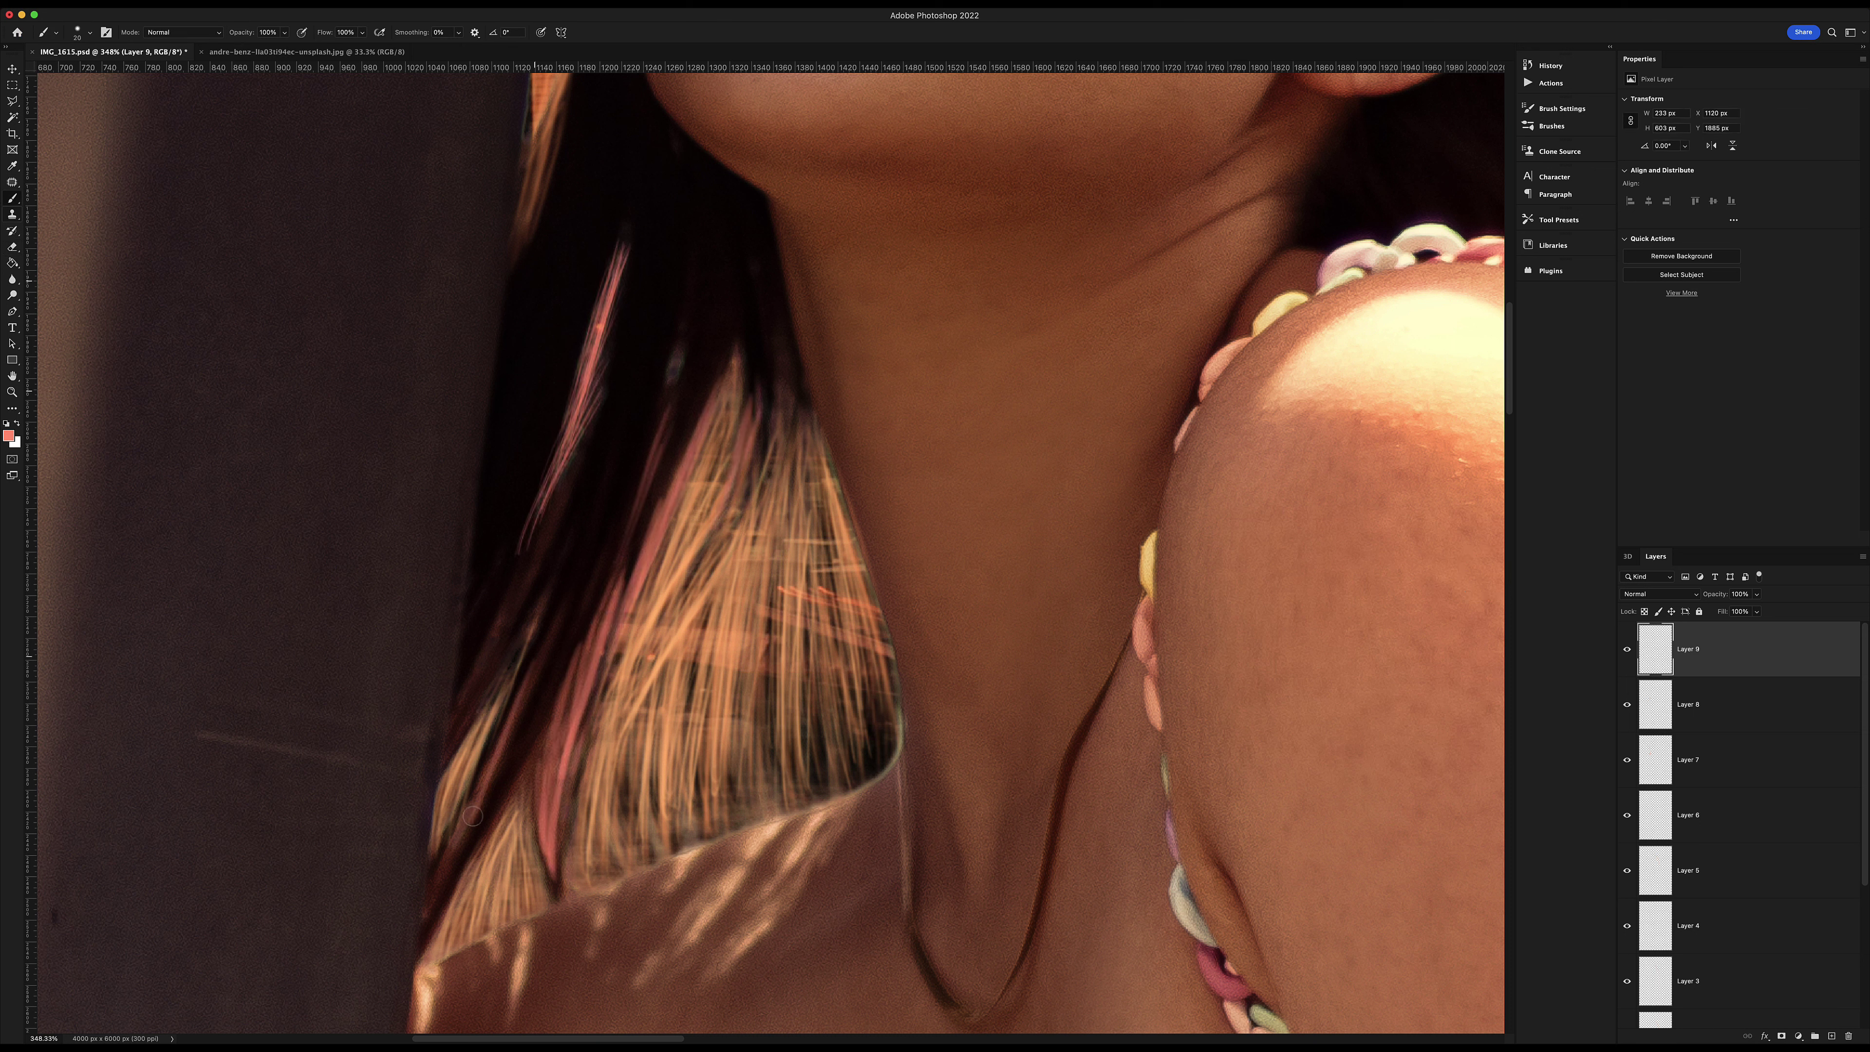
pyautogui.moveTo(534, 666); pyautogui.dragTo(427, 917)
pyautogui.moveTo(604, 401); pyautogui.dragTo(478, 634)
pyautogui.moveTo(681, 342); pyautogui.dragTo(637, 468)
# Apply a Gaussian Blur to soften the red streaks, then zoom out to see the image.
pyautogui.click(290, 3)
pyautogui.moveTo(485, 219)
pyautogui.click(499, 204)
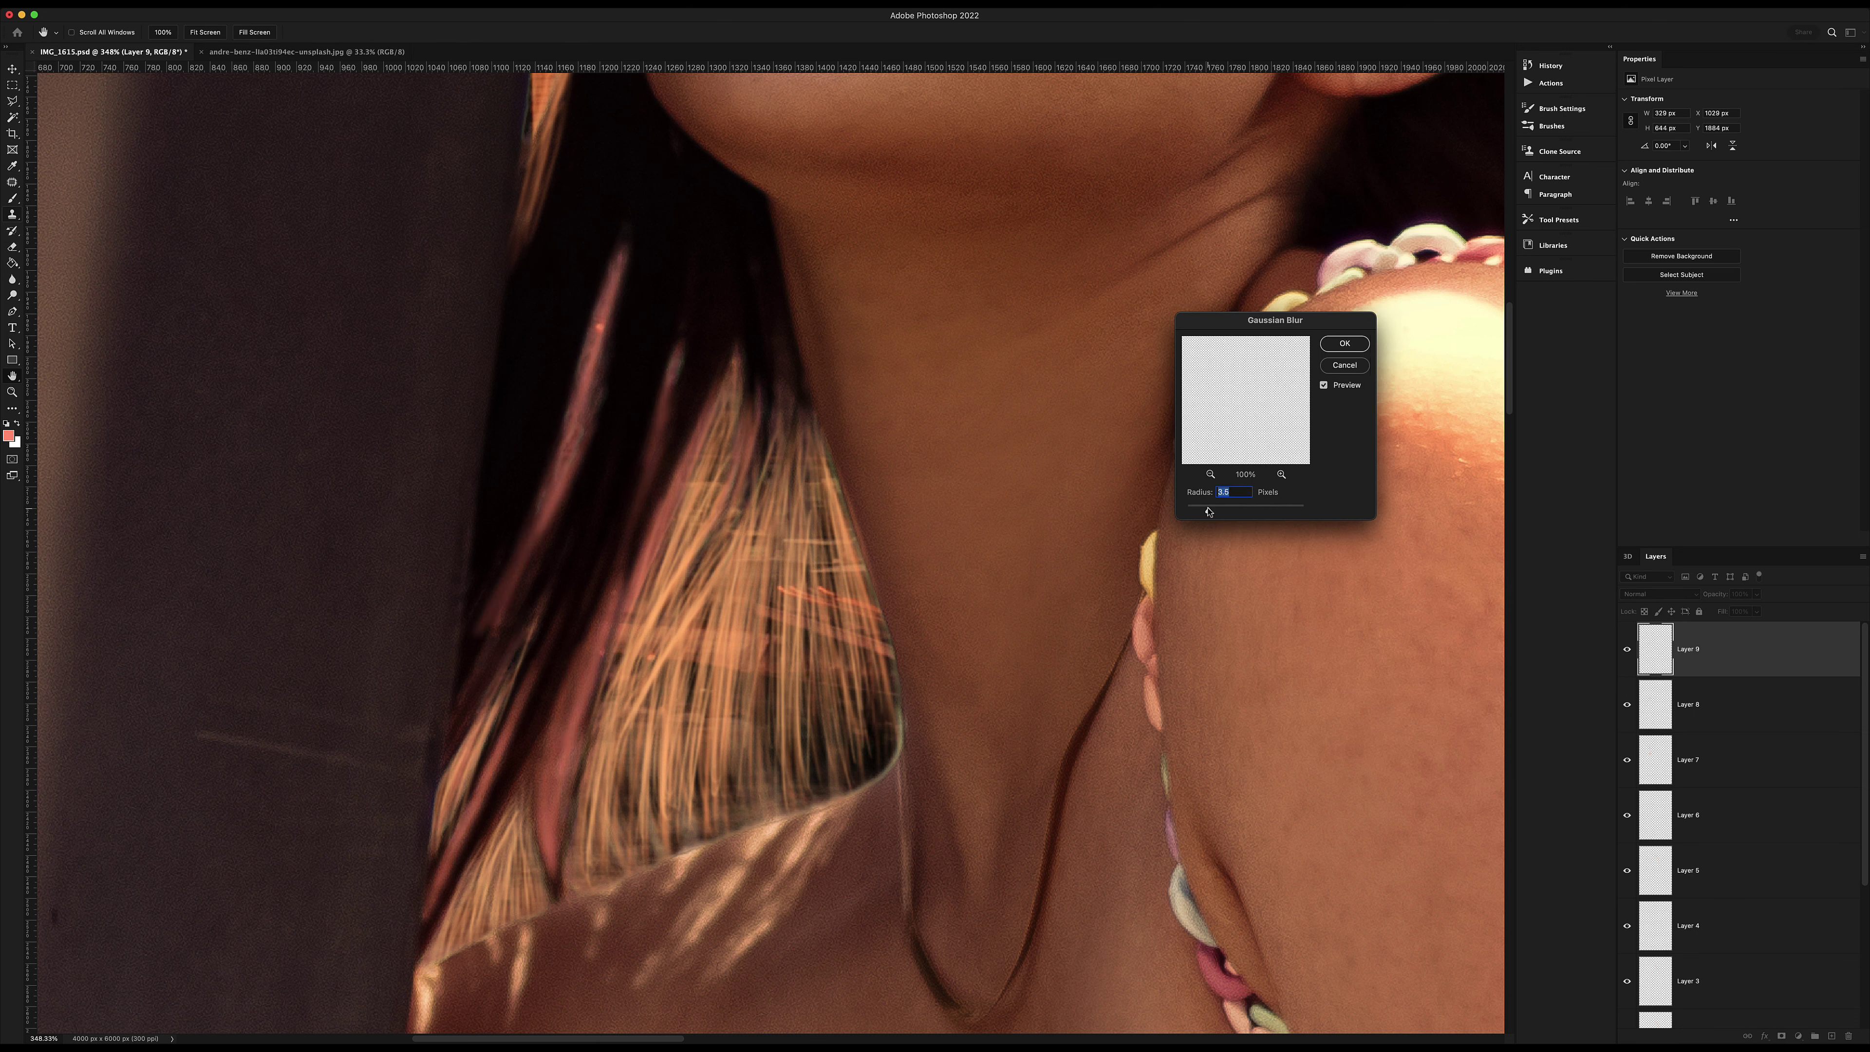
pyautogui.press('Return')
pyautogui.press('z')
pyautogui.moveTo(1031, 574); pyautogui.dragTo(735, 573)
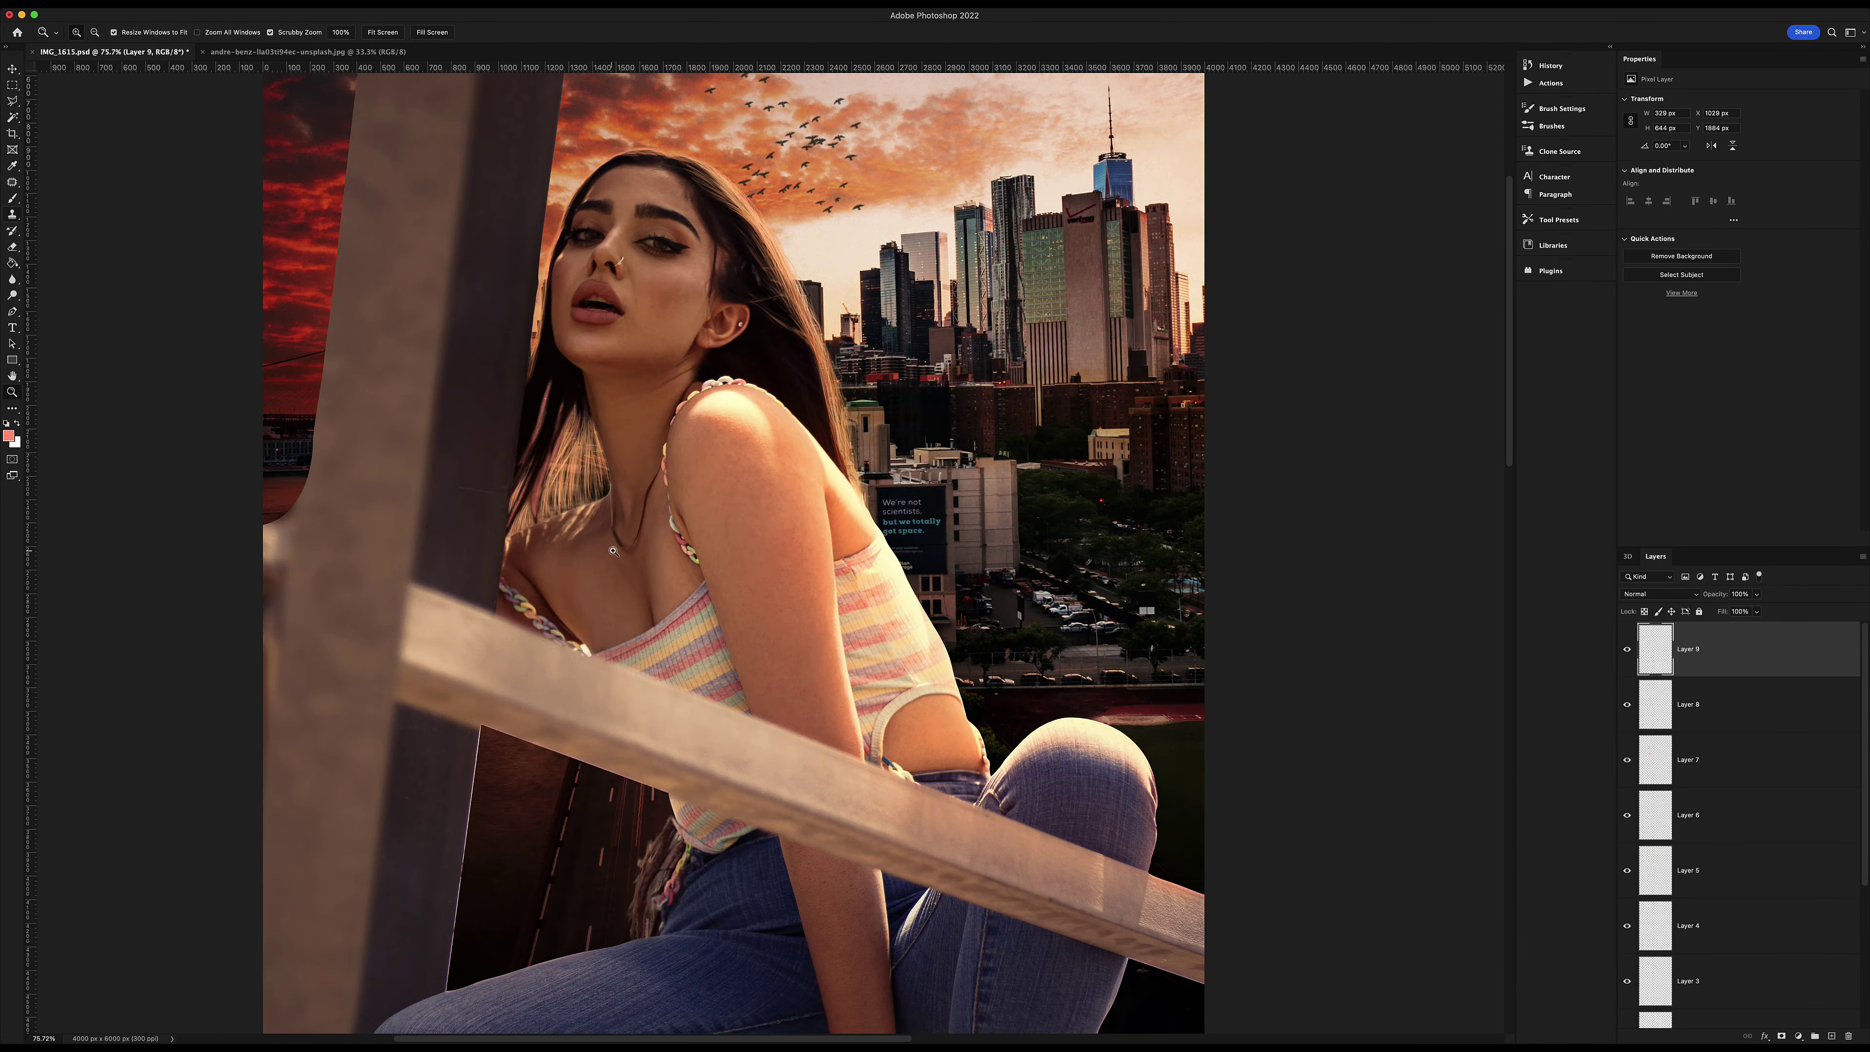
# Pull the Curves 1 curve down to darken, invert its mask, and lower brush opacity.
pyautogui.moveTo(795, 643)
pyautogui.mouseDown()
pyautogui.moveTo(883, 643)
pyautogui.moveTo(615, 621)
pyautogui.mouseUp()
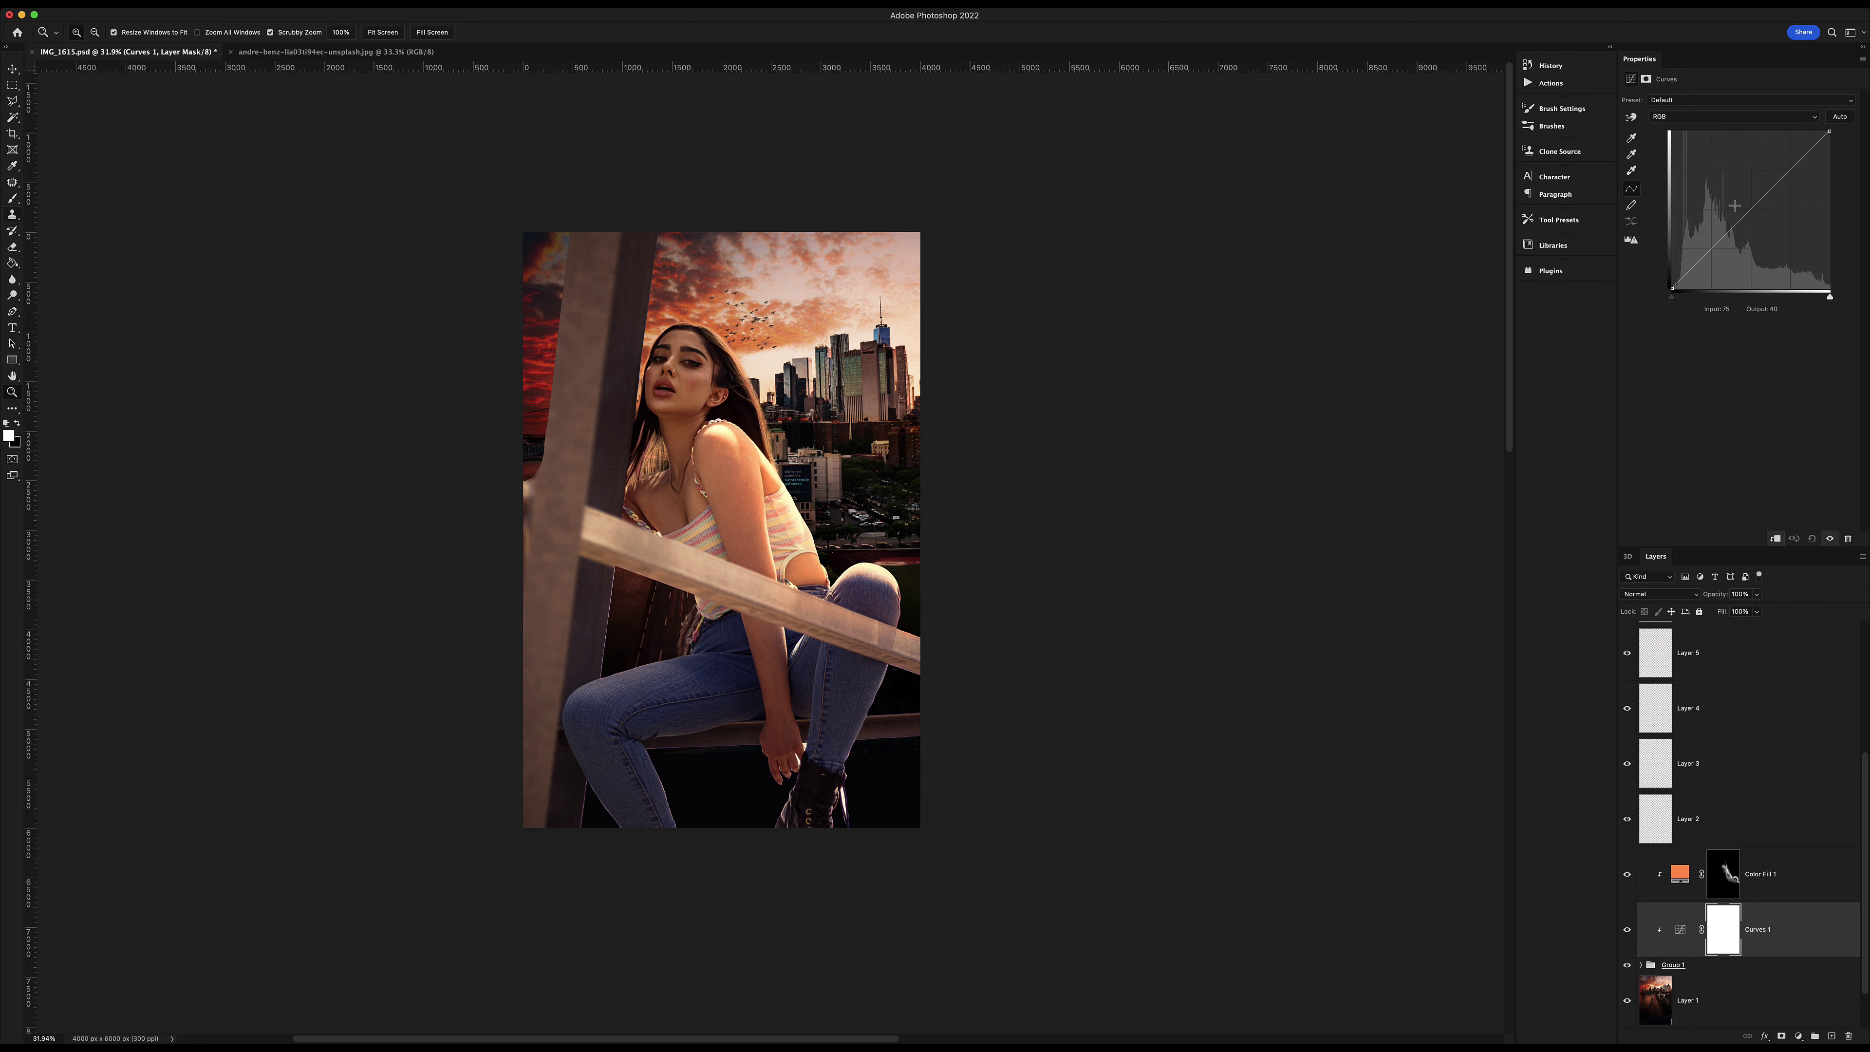
pyautogui.moveTo(1734, 205); pyautogui.dragTo(1746, 236)
pyautogui.hotkey('ctrl', 'i')
pyautogui.press('b')
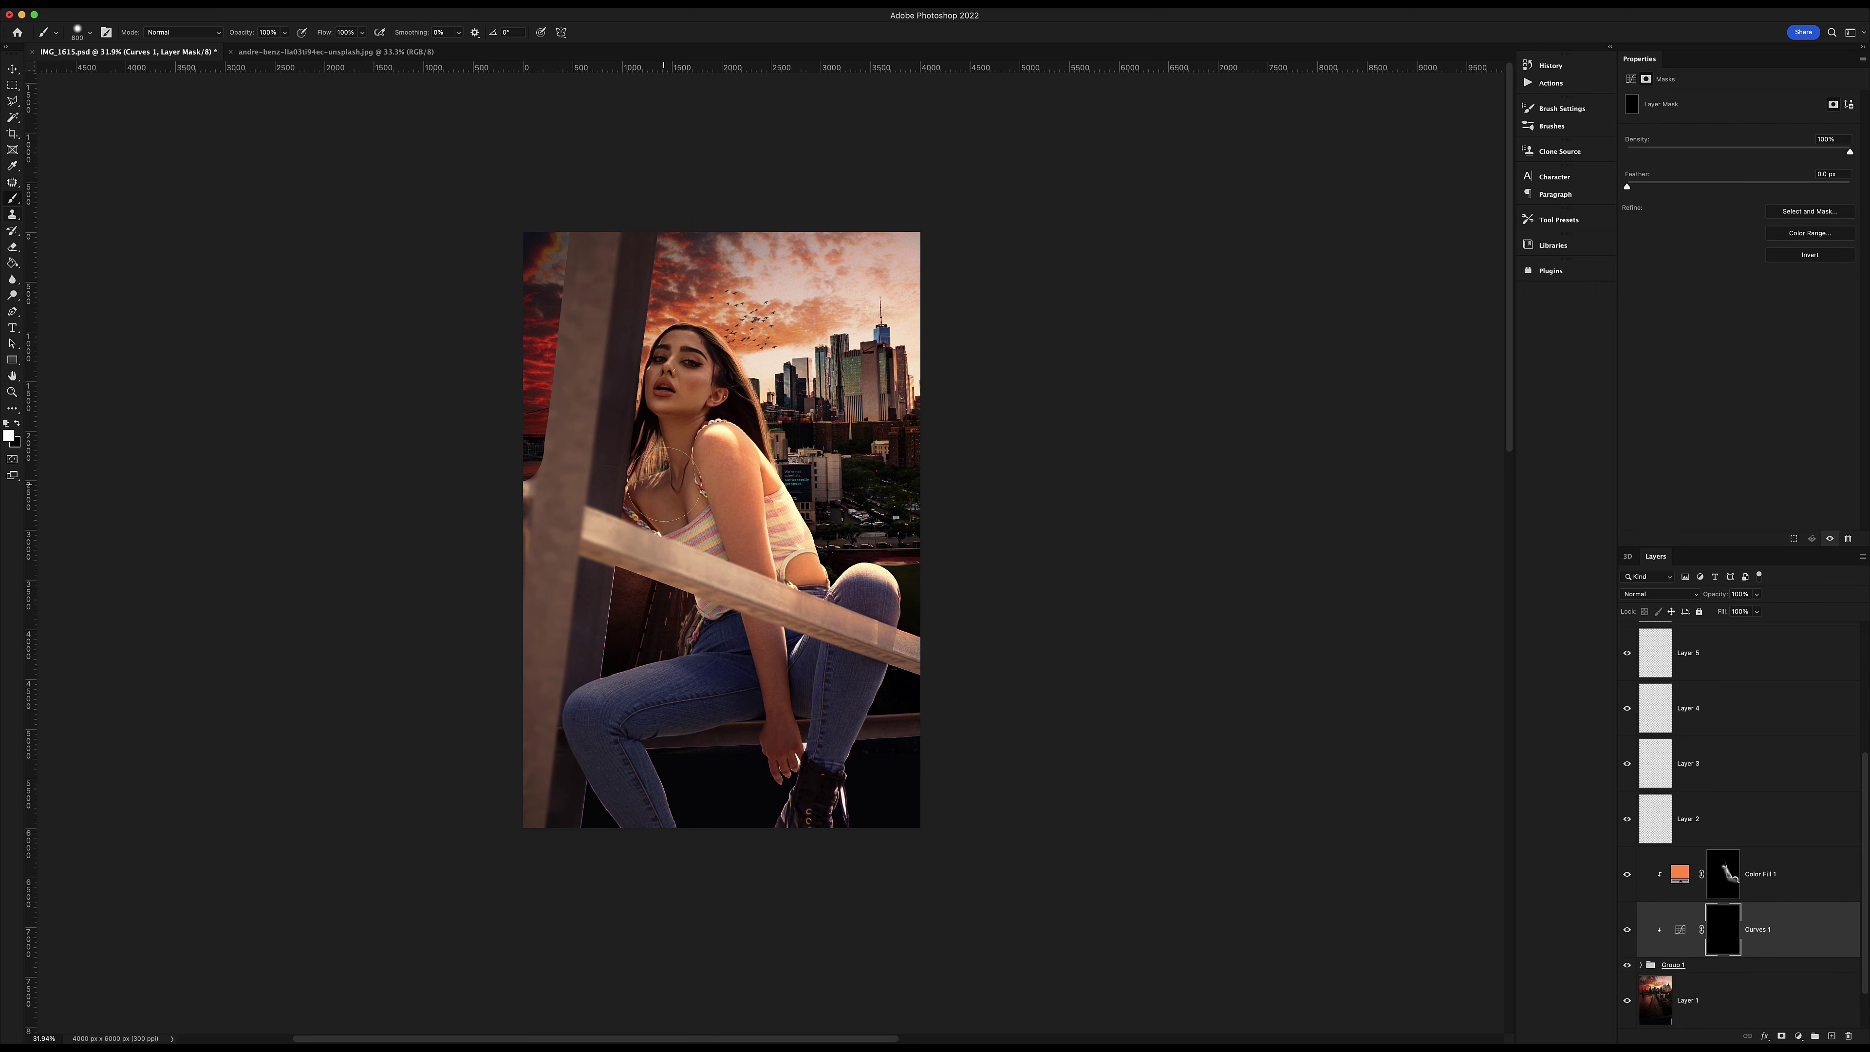
pyautogui.moveTo(233, 52); pyautogui.dragTo(230, 51)
# Paint the darkening back over the shoulder, chest, left post and lower-left area.
pyautogui.moveTo(647, 427)
pyautogui.mouseDown()
pyautogui.moveTo(736, 685)
pyautogui.moveTo(692, 515)
pyautogui.mouseUp()
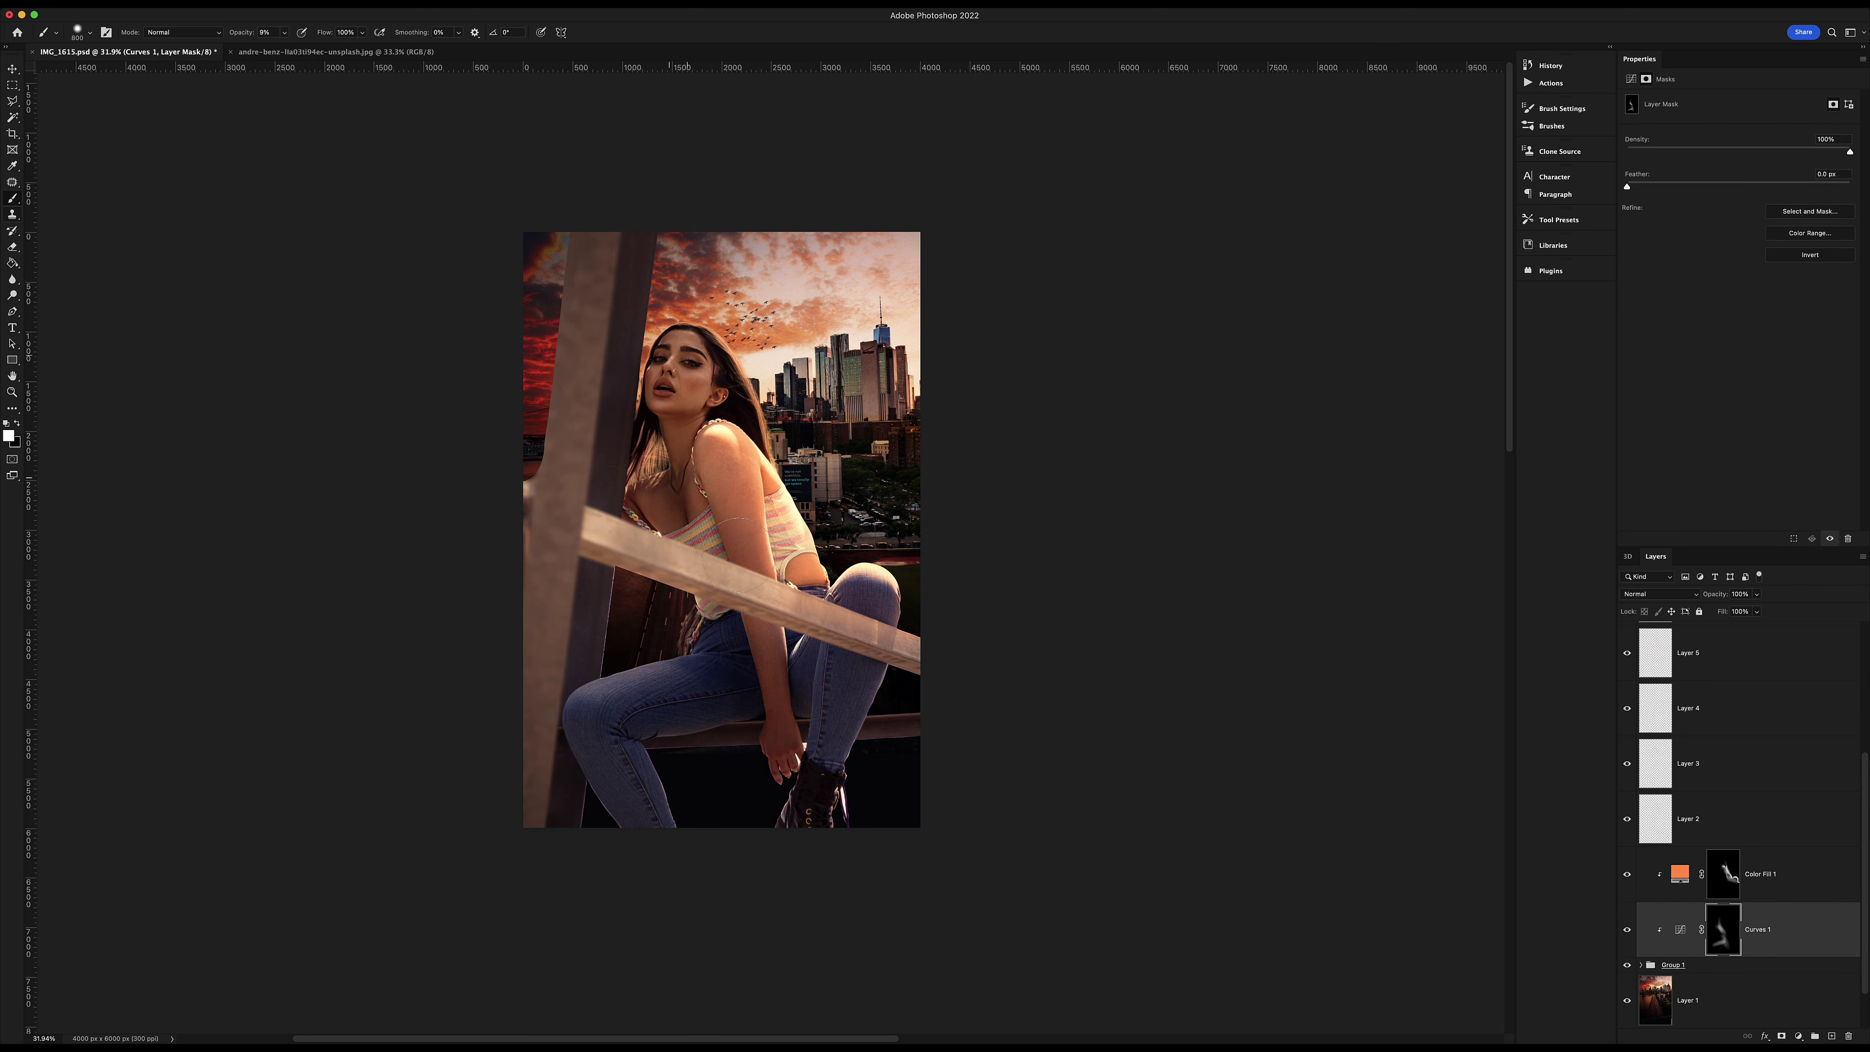
pyautogui.moveTo(699, 442)
pyautogui.mouseDown()
pyautogui.moveTo(607, 720)
pyautogui.moveTo(794, 708)
pyautogui.mouseUp()
pyautogui.moveTo(641, 908)
pyautogui.mouseDown()
pyautogui.moveTo(582, 589)
pyautogui.moveTo(626, 188)
pyautogui.mouseUp()
pyautogui.moveTo(538, 663)
pyautogui.mouseDown()
pyautogui.moveTo(625, 167)
pyautogui.moveTo(674, 561)
pyautogui.moveTo(662, 685)
pyautogui.mouseUp()
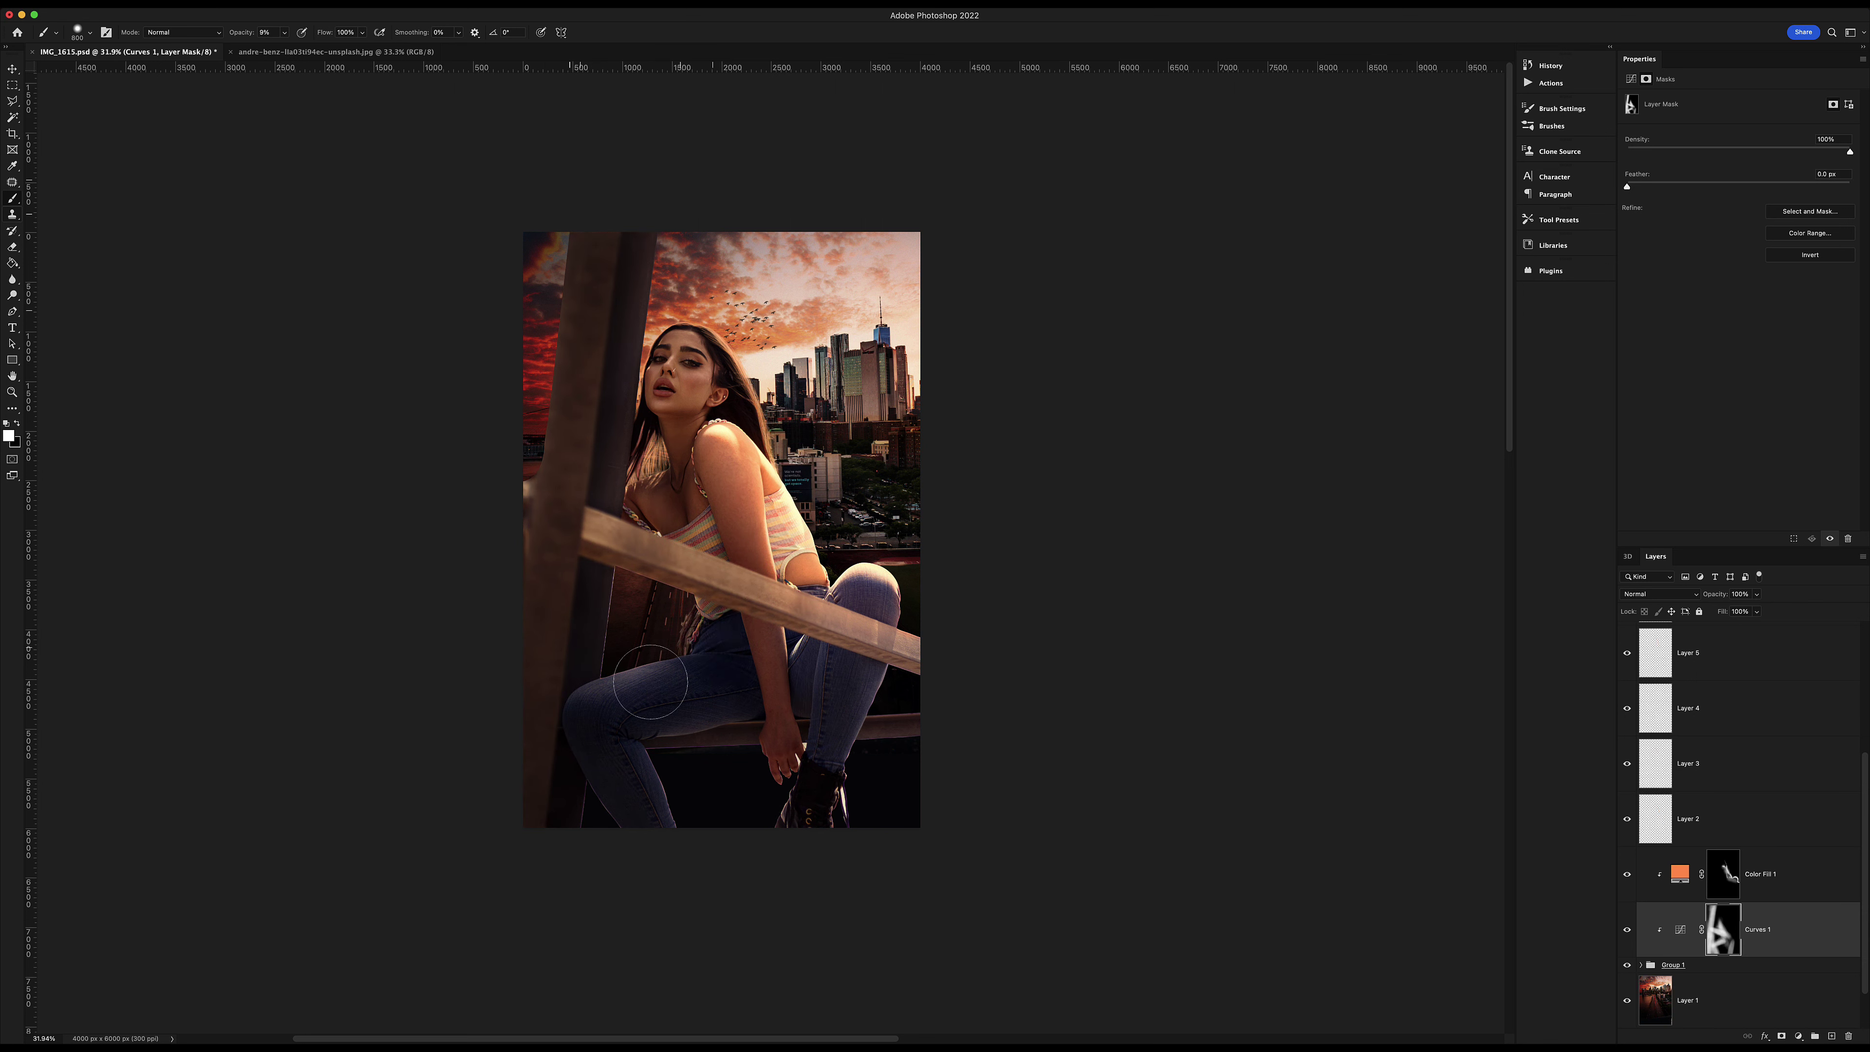
pyautogui.press('z')
pyautogui.moveTo(646, 496)
pyautogui.mouseDown()
pyautogui.moveTo(915, 435)
pyautogui.moveTo(875, 448)
pyautogui.mouseUp()
pyautogui.click(1766, 873)
# Add a clipped orange Solid Color fill in Color Dodge with reduced Fill and an inverted mask.
pyautogui.scroll(-1, 1811, 957)
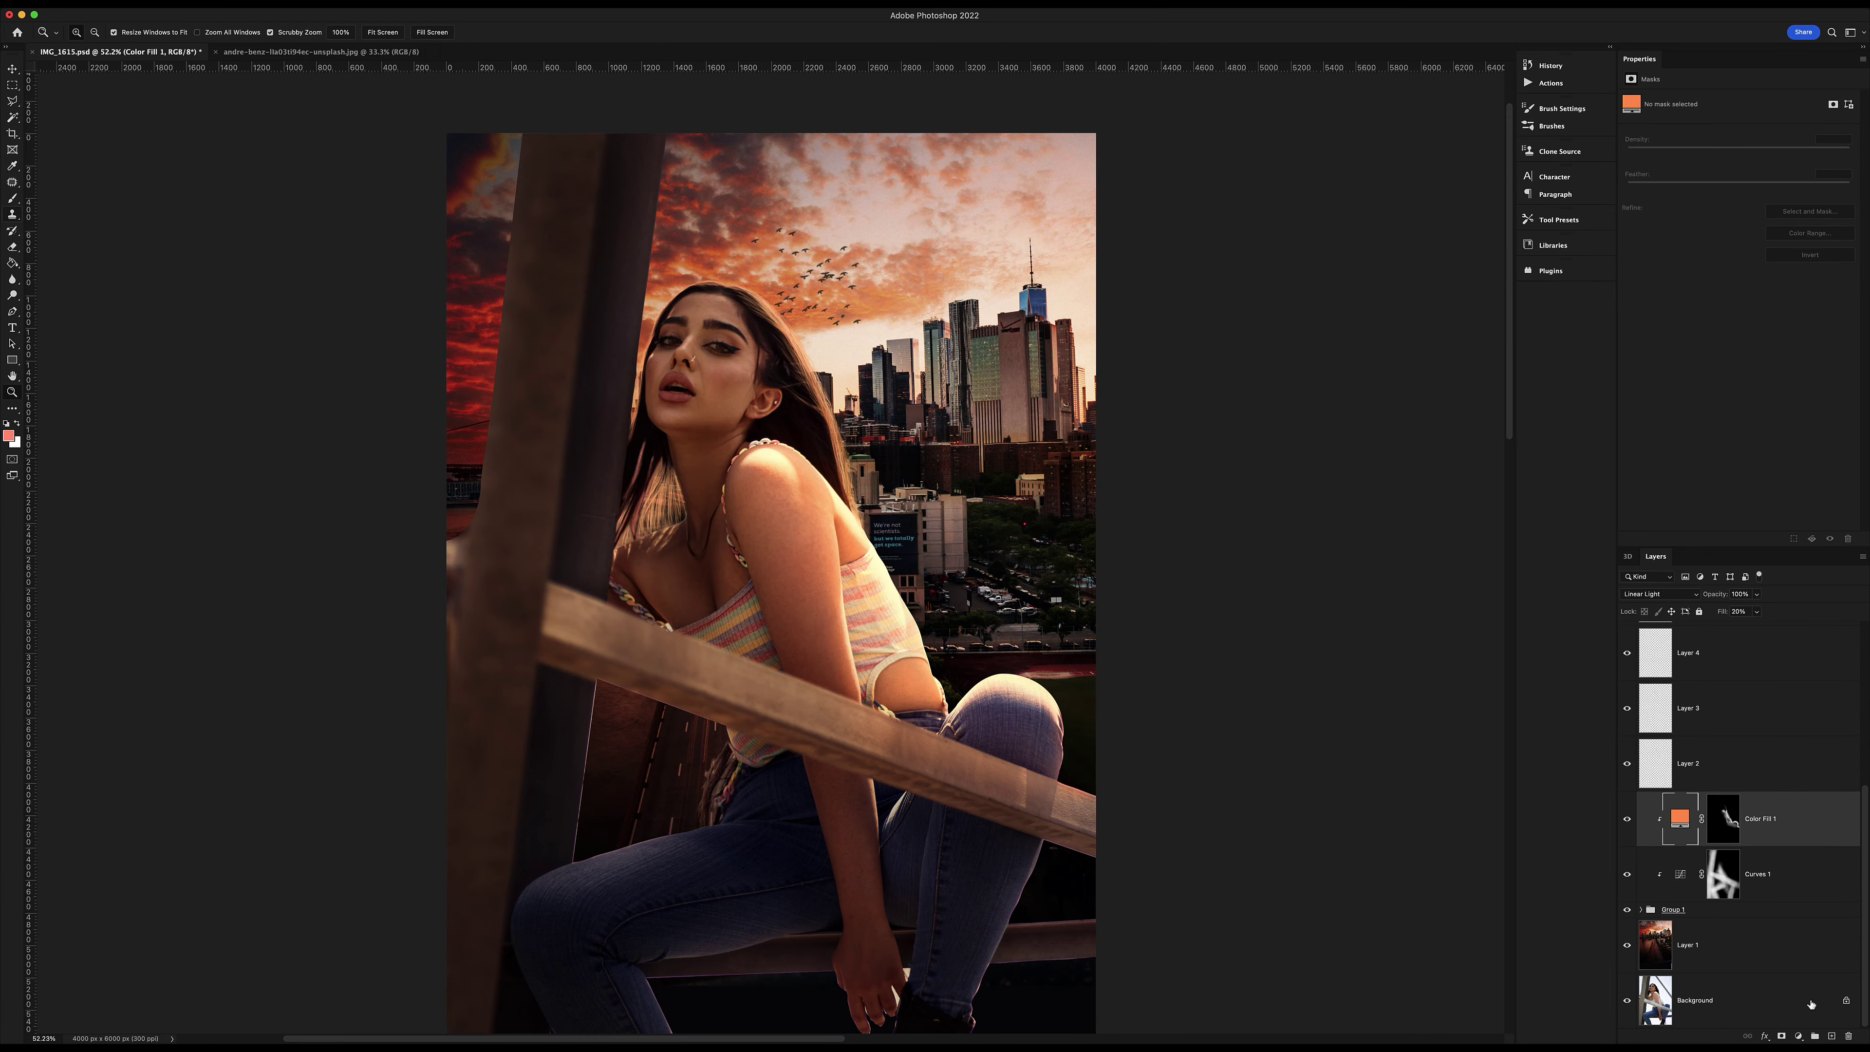
pyautogui.click(1798, 1035)
pyautogui.moveTo(1325, 611); pyautogui.dragTo(1317, 589)
pyautogui.press('Return')
pyautogui.hotkey('ctrl', 'alt', 'g')
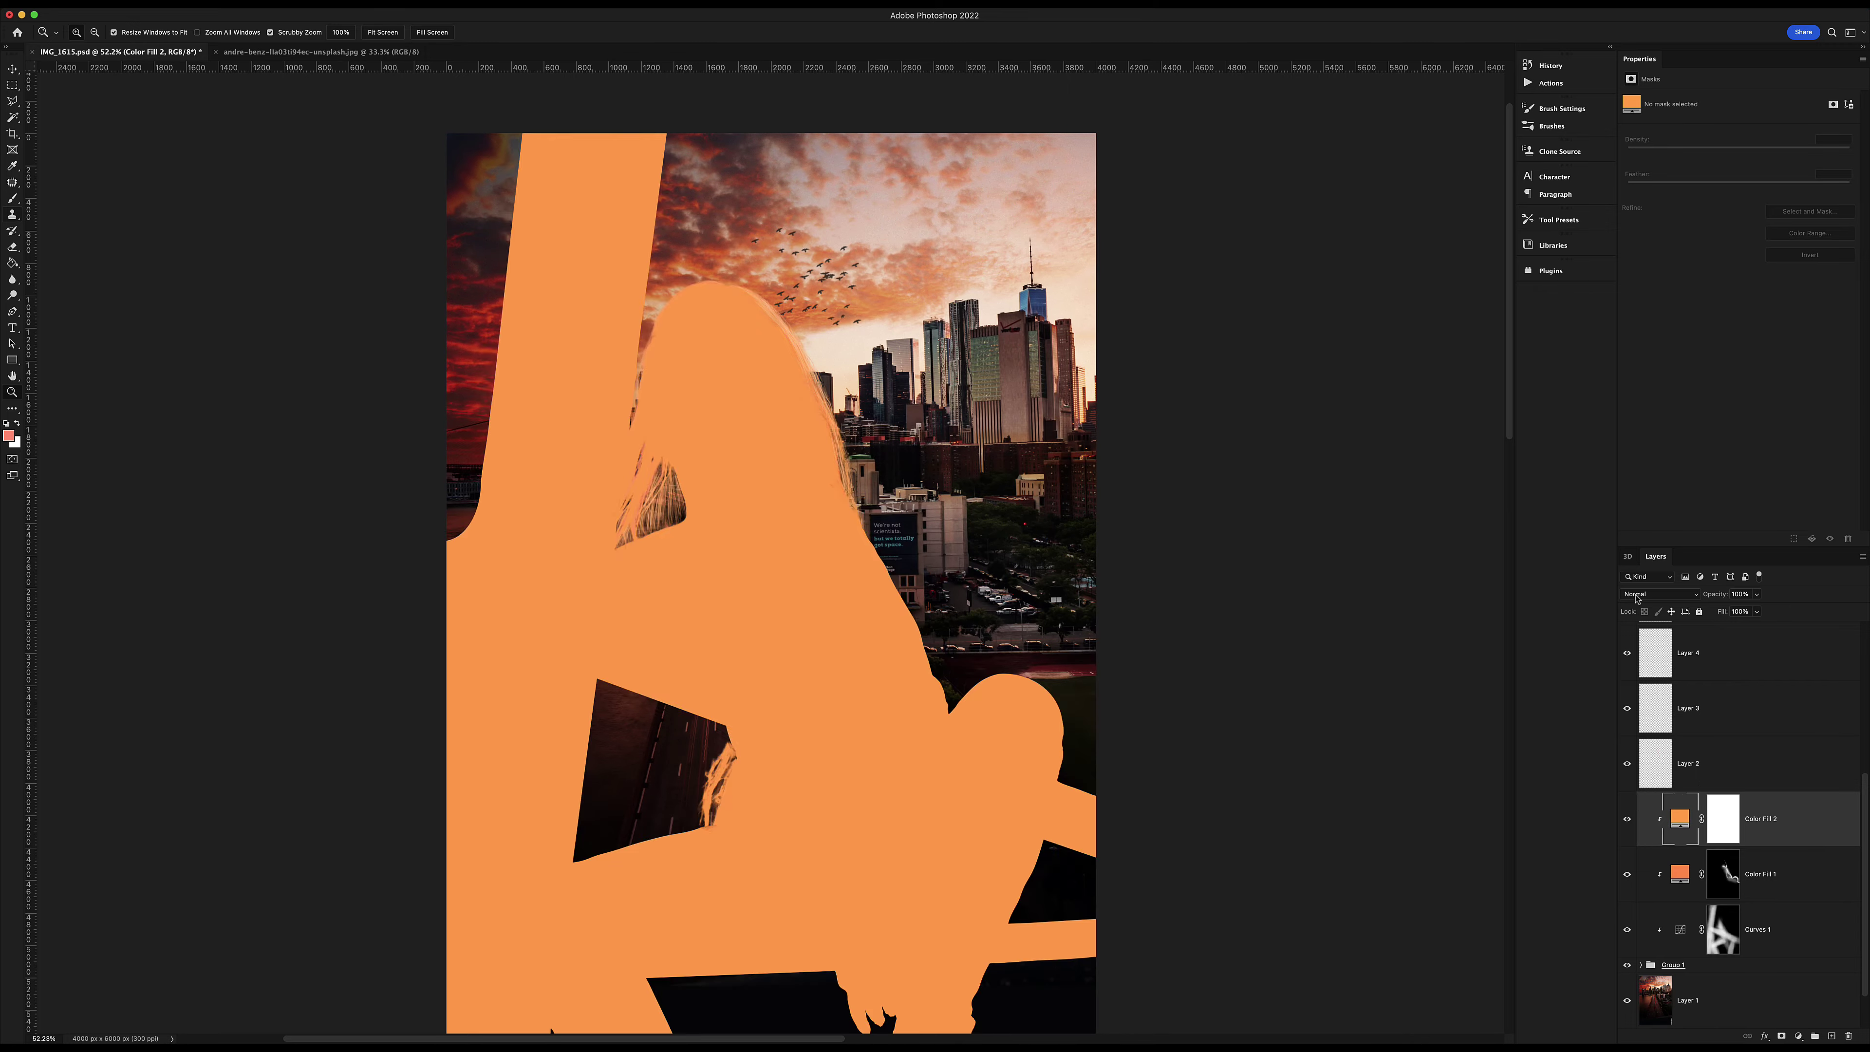
pyautogui.click(1648, 593)
pyautogui.click(1649, 726)
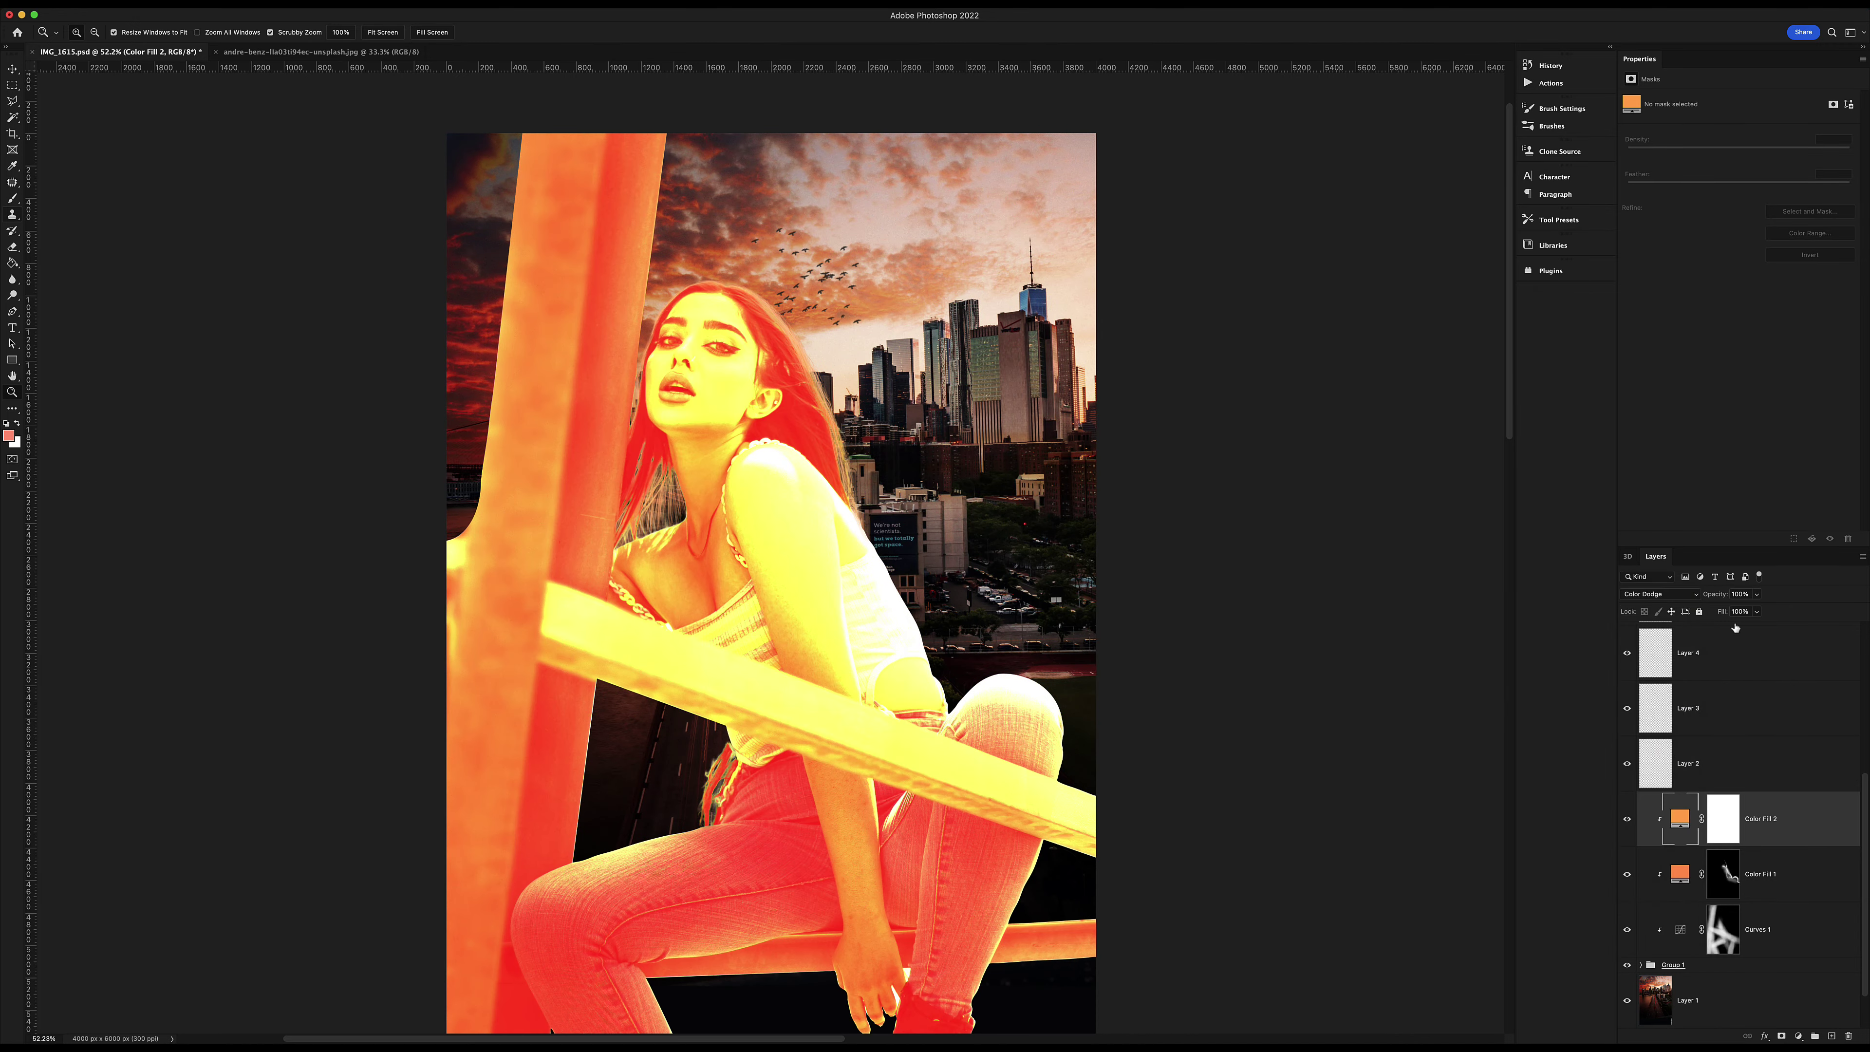
pyautogui.moveTo(1734, 627); pyautogui.dragTo(1715, 626)
pyautogui.hotkey('ctrl', 'i')
# Paint the orange glow along the arm edge and the rail edge.
pyautogui.scroll(5, 957, 662)
pyautogui.press('b')
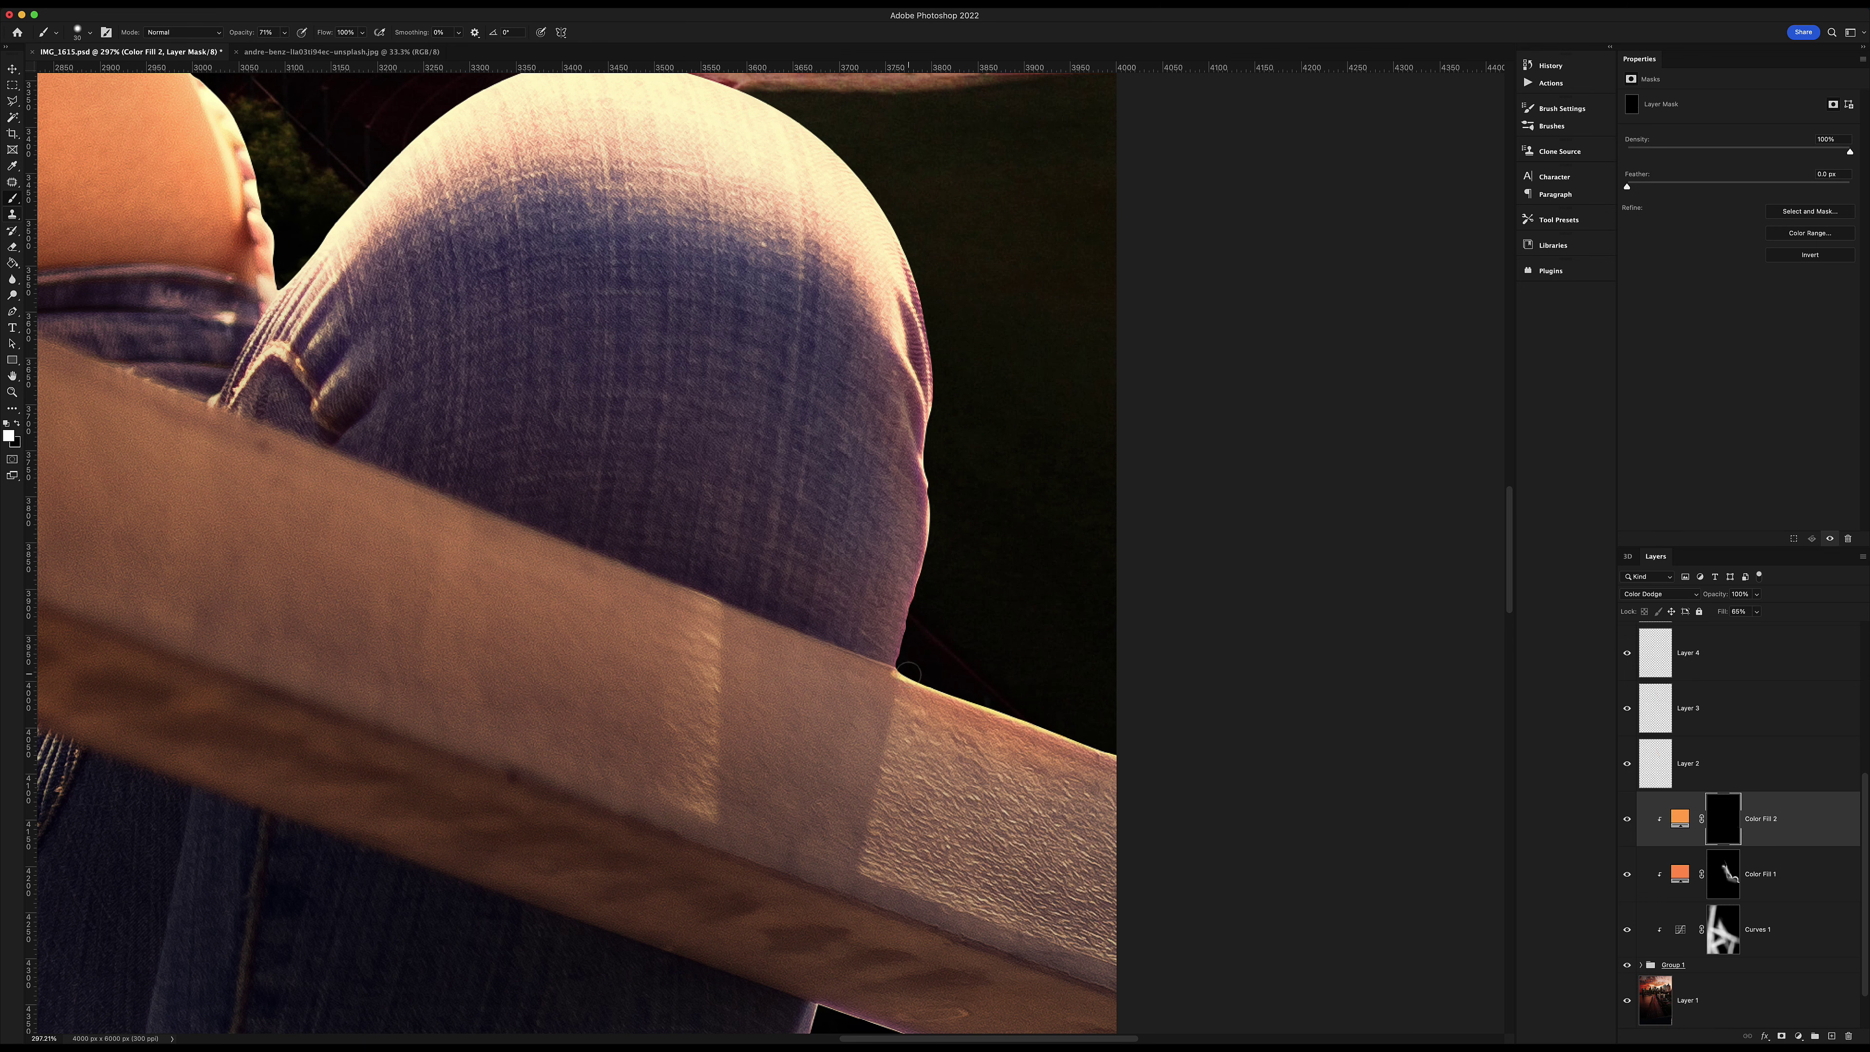
pyautogui.moveTo(907, 672); pyautogui.dragTo(1129, 759)
pyautogui.scroll(5, 957, 516)
pyautogui.hscroll(-10, 957, 516)
pyautogui.press('[')
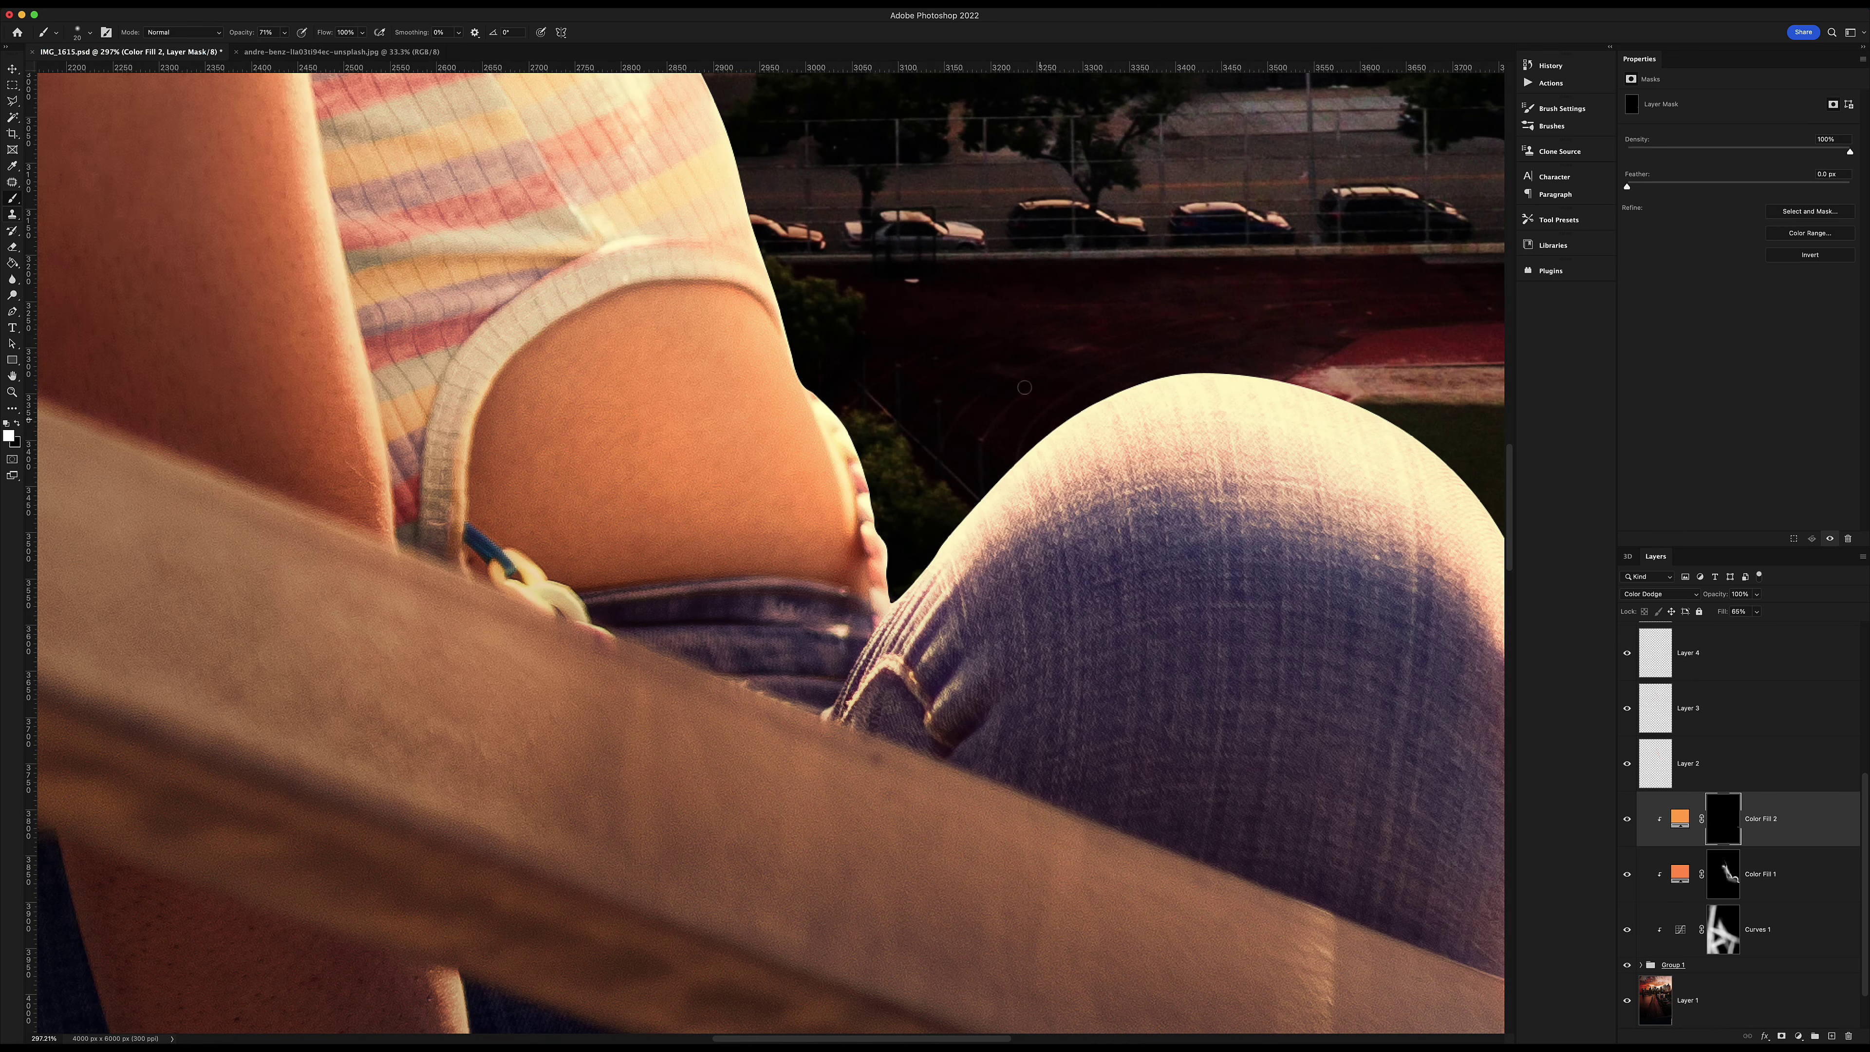
pyautogui.moveTo(472, 582); pyautogui.dragTo(913, 755)
pyautogui.scroll(3, 736, 662)
pyautogui.hscroll(-8, 736, 663)
pyautogui.moveTo(545, 546); pyautogui.dragTo(1042, 740)
# Erase excess glow and brighten the rail's upper edge.
pyautogui.press('e')
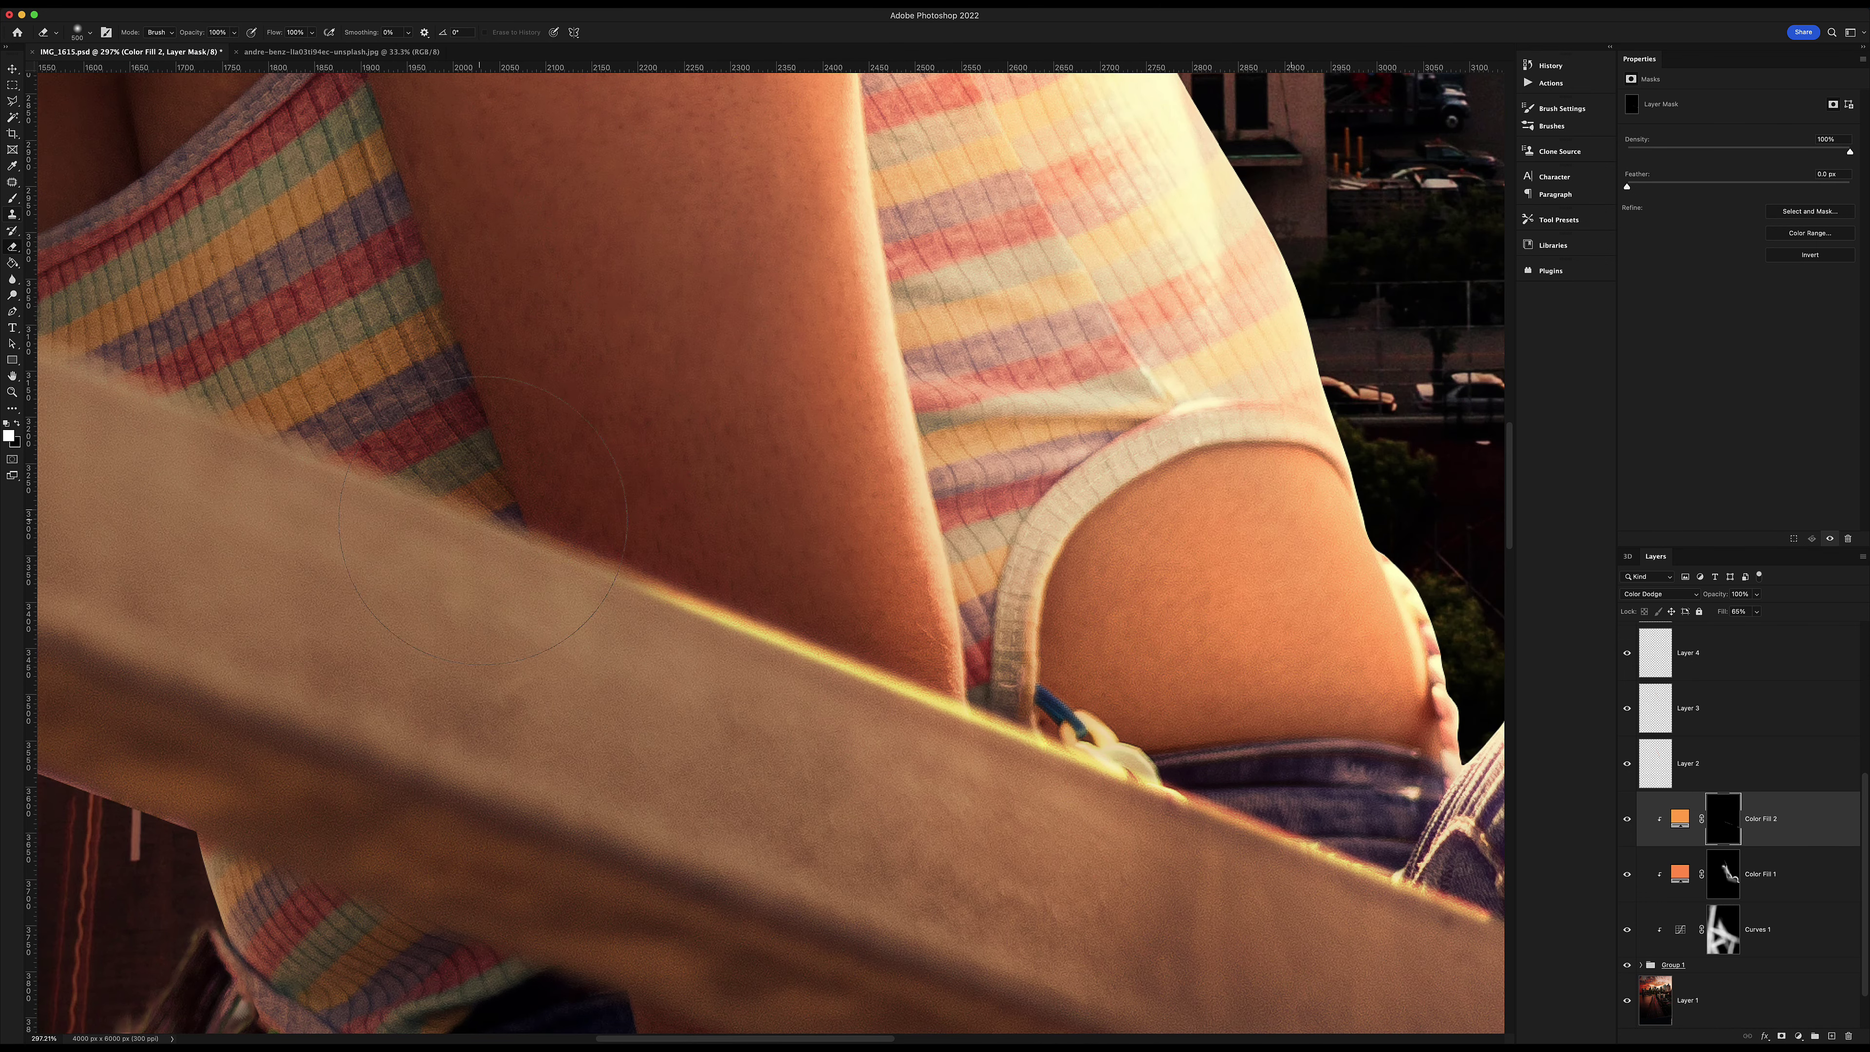
pyautogui.hotkey('ctrl', '0')
pyautogui.scroll(2, 900, 579)
pyautogui.scroll(3, 900, 579)
pyautogui.scroll(3, 901, 578)
pyautogui.press('b')
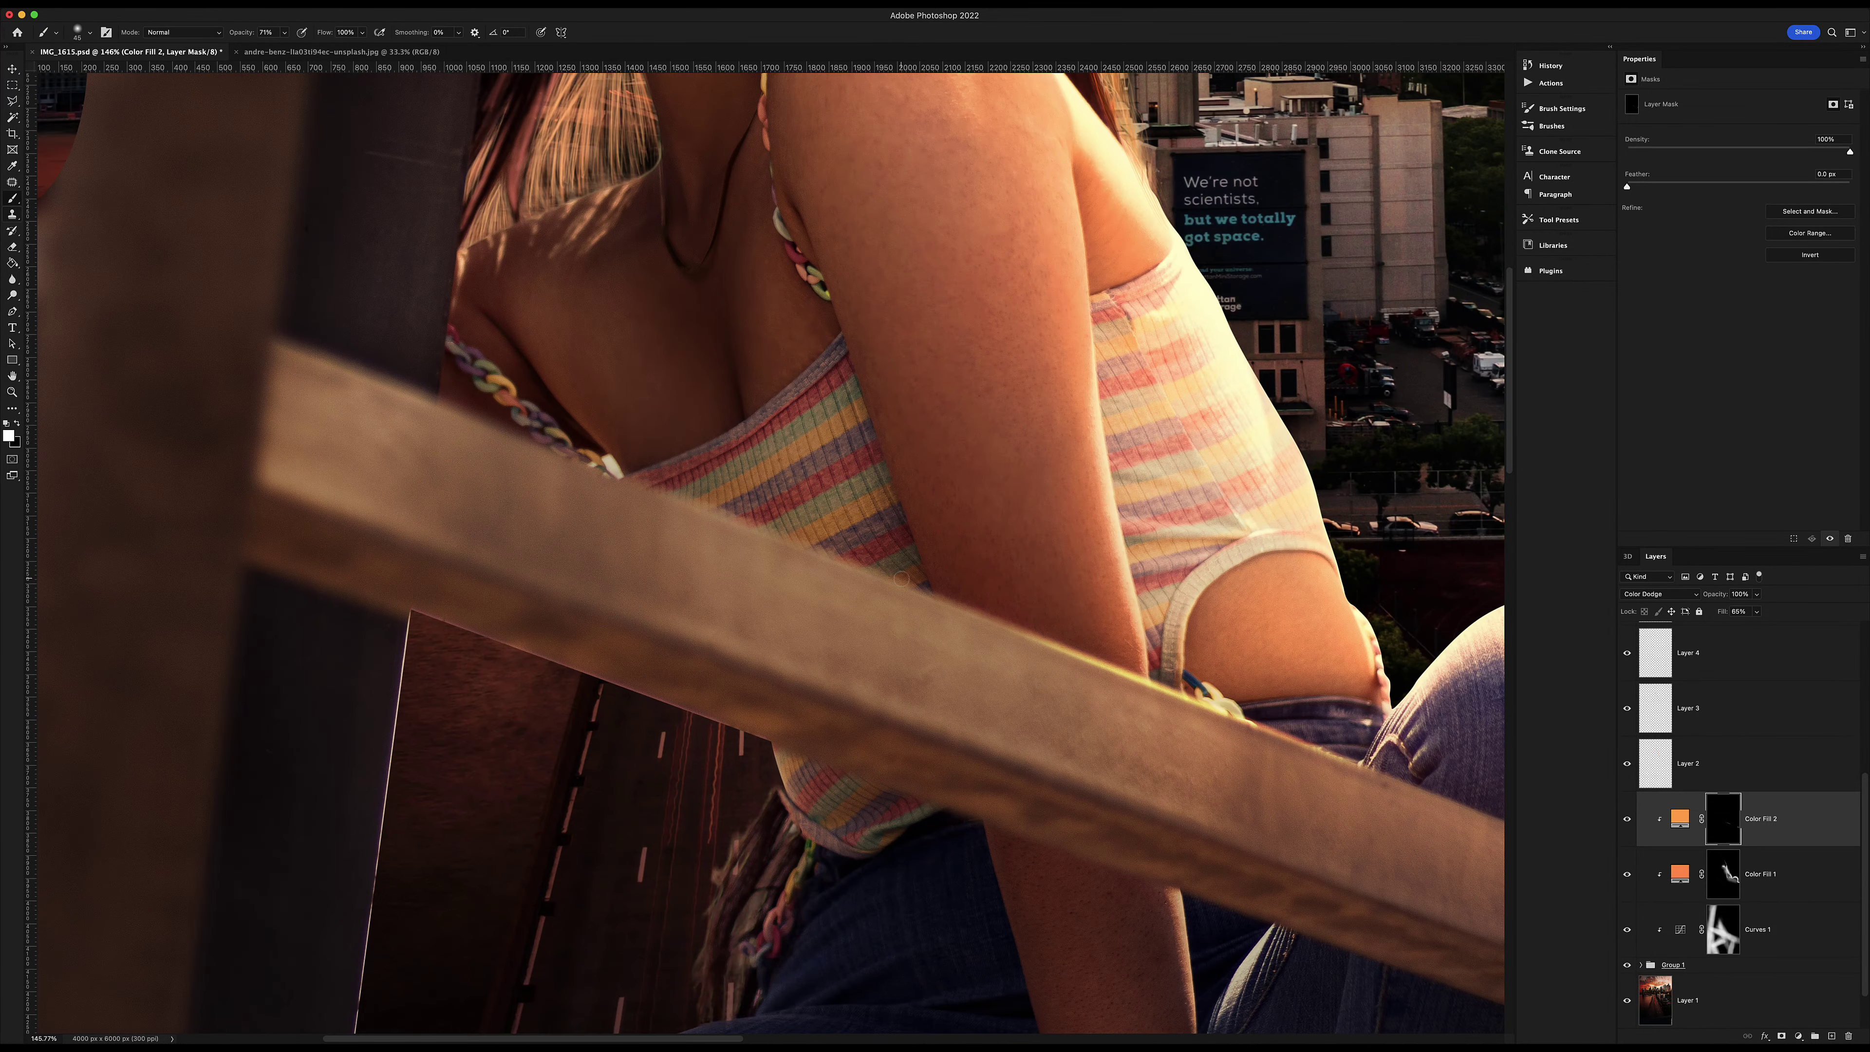
pyautogui.moveTo(281, 342); pyautogui.dragTo(1030, 619)
# Paint a warm orange rim along the pillar's right edge.
pyautogui.hotkey('ctrl', '0')
pyautogui.press('z')
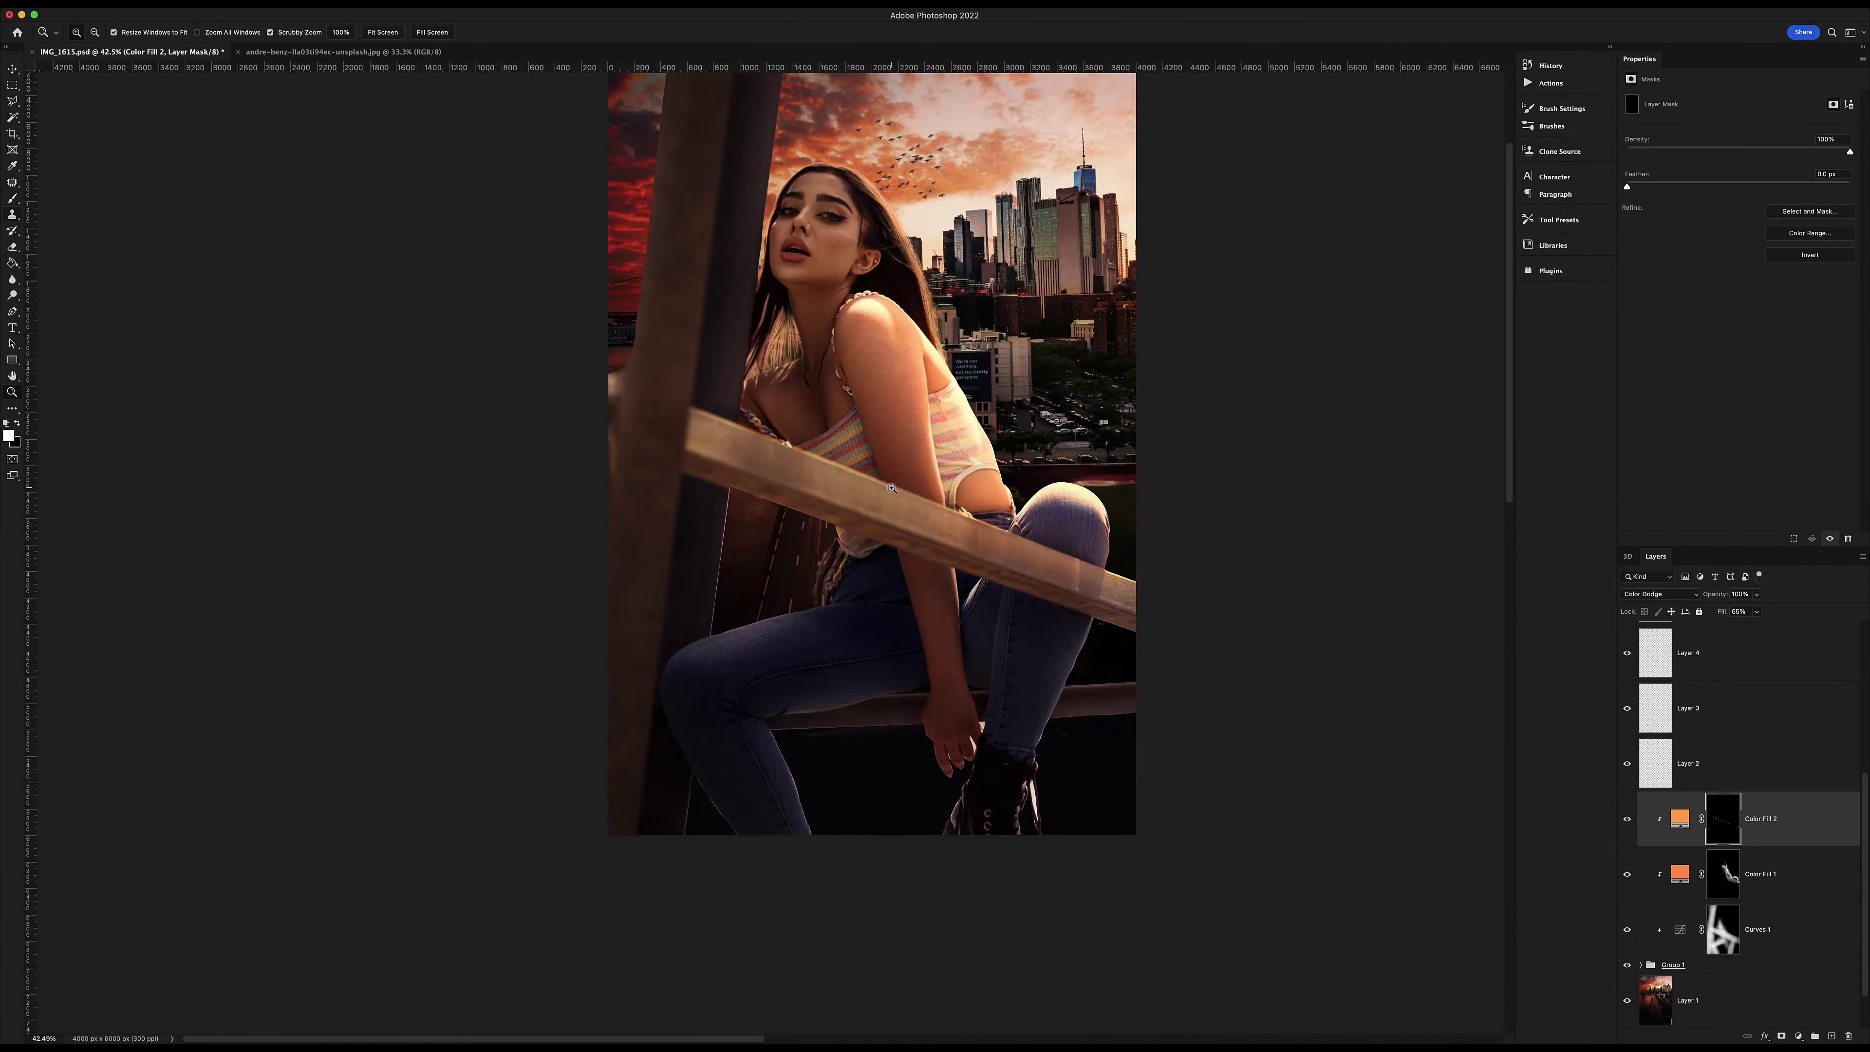
pyautogui.scroll(5, 752, 518)
pyautogui.press('b')
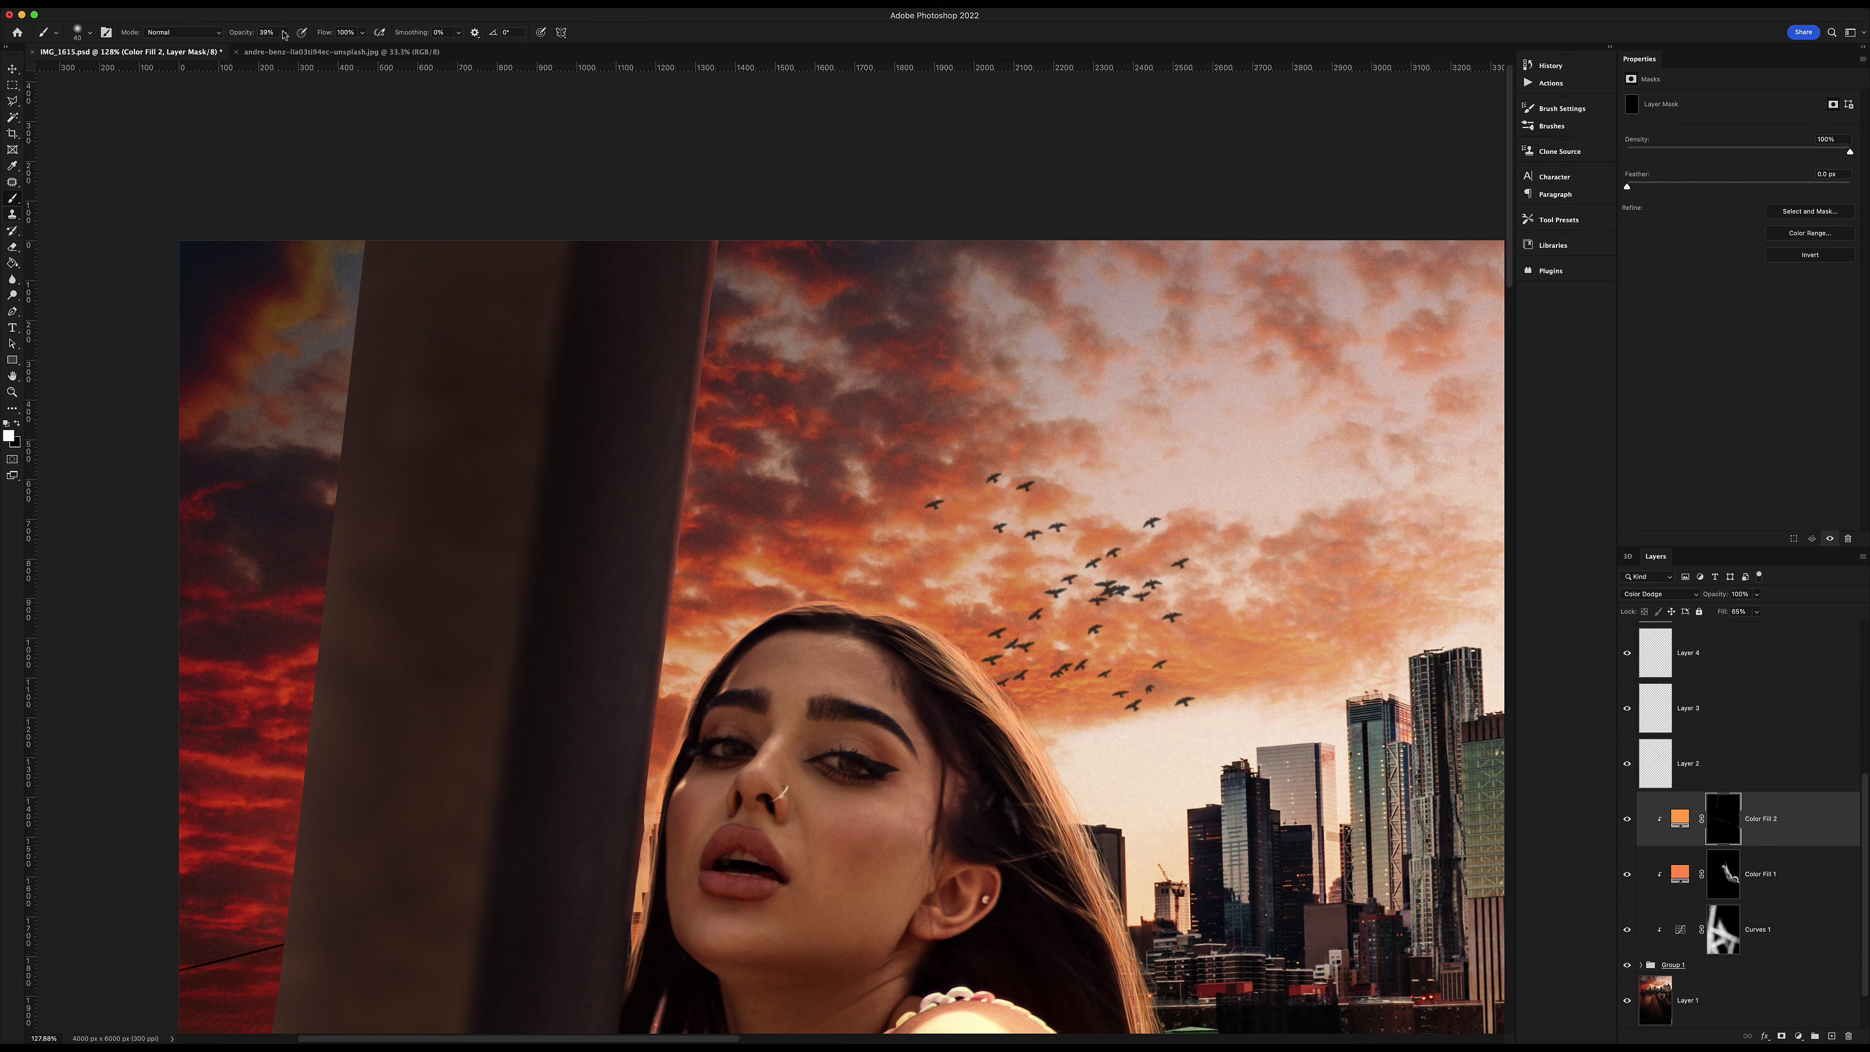
pyautogui.moveTo(639, 844); pyautogui.dragTo(716, 244)
pyautogui.click(284, 34)
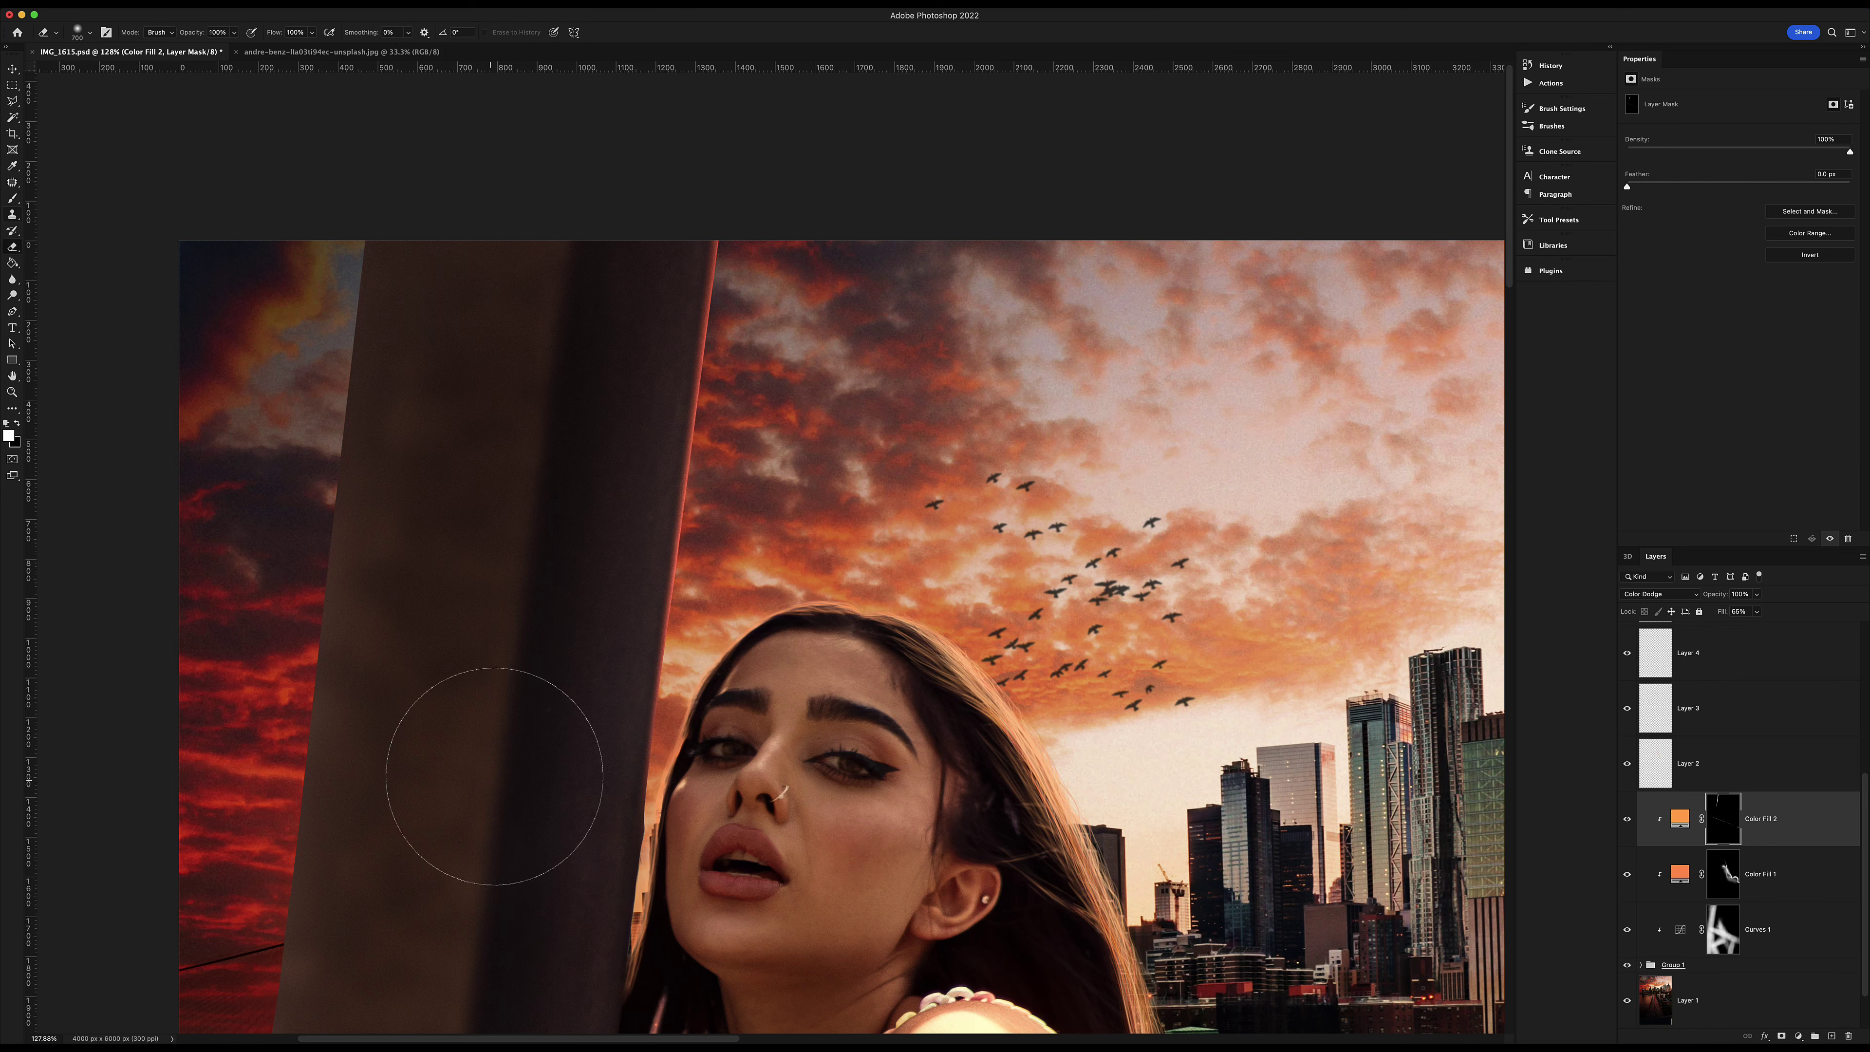
pyautogui.hotkey('ctrl', '0')
pyautogui.click(1798, 1036)
# Add an orange Color Fill 3 clipped below, set to Overlay with an inverted mask.
pyautogui.click(1803, 753)
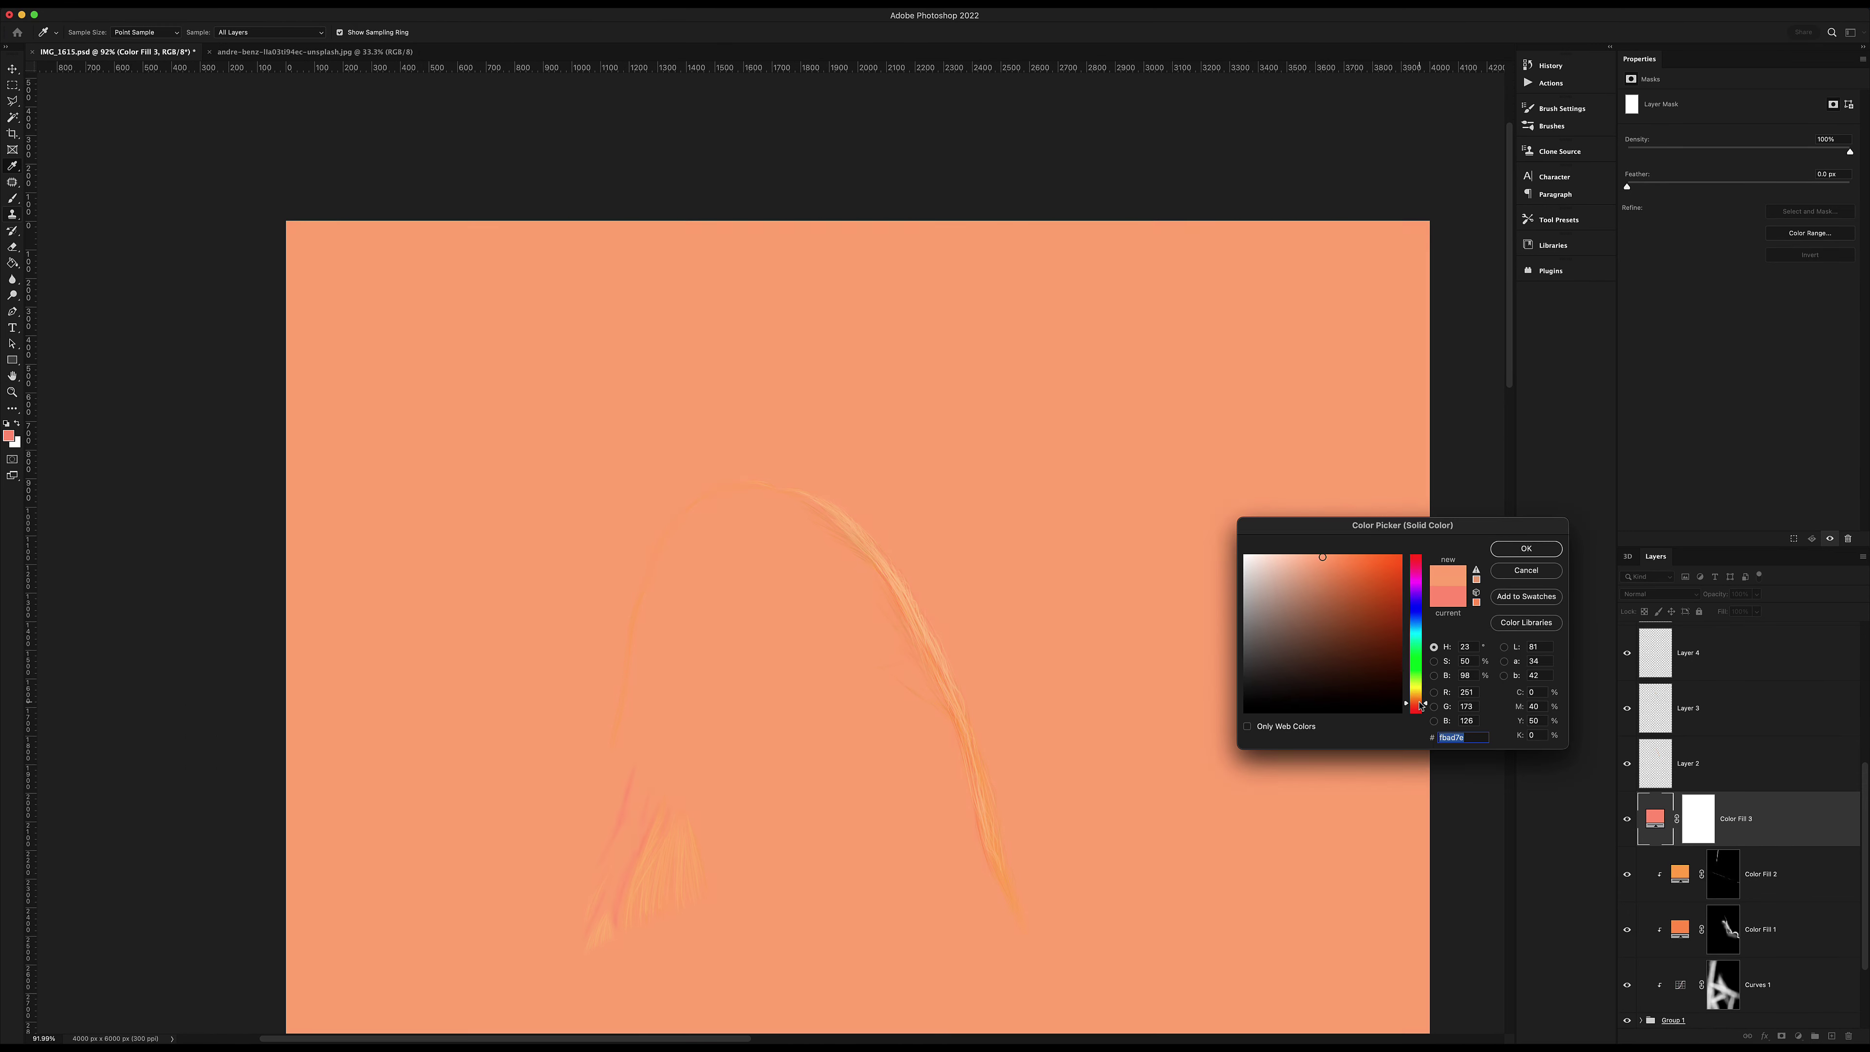
pyautogui.press('Return')
pyautogui.hotkey('ctrl', 'alt', 'g')
pyautogui.hotkey('alt', 'shift', 'o')
pyautogui.hotkey('ctrl', 'i')
pyautogui.press('b')
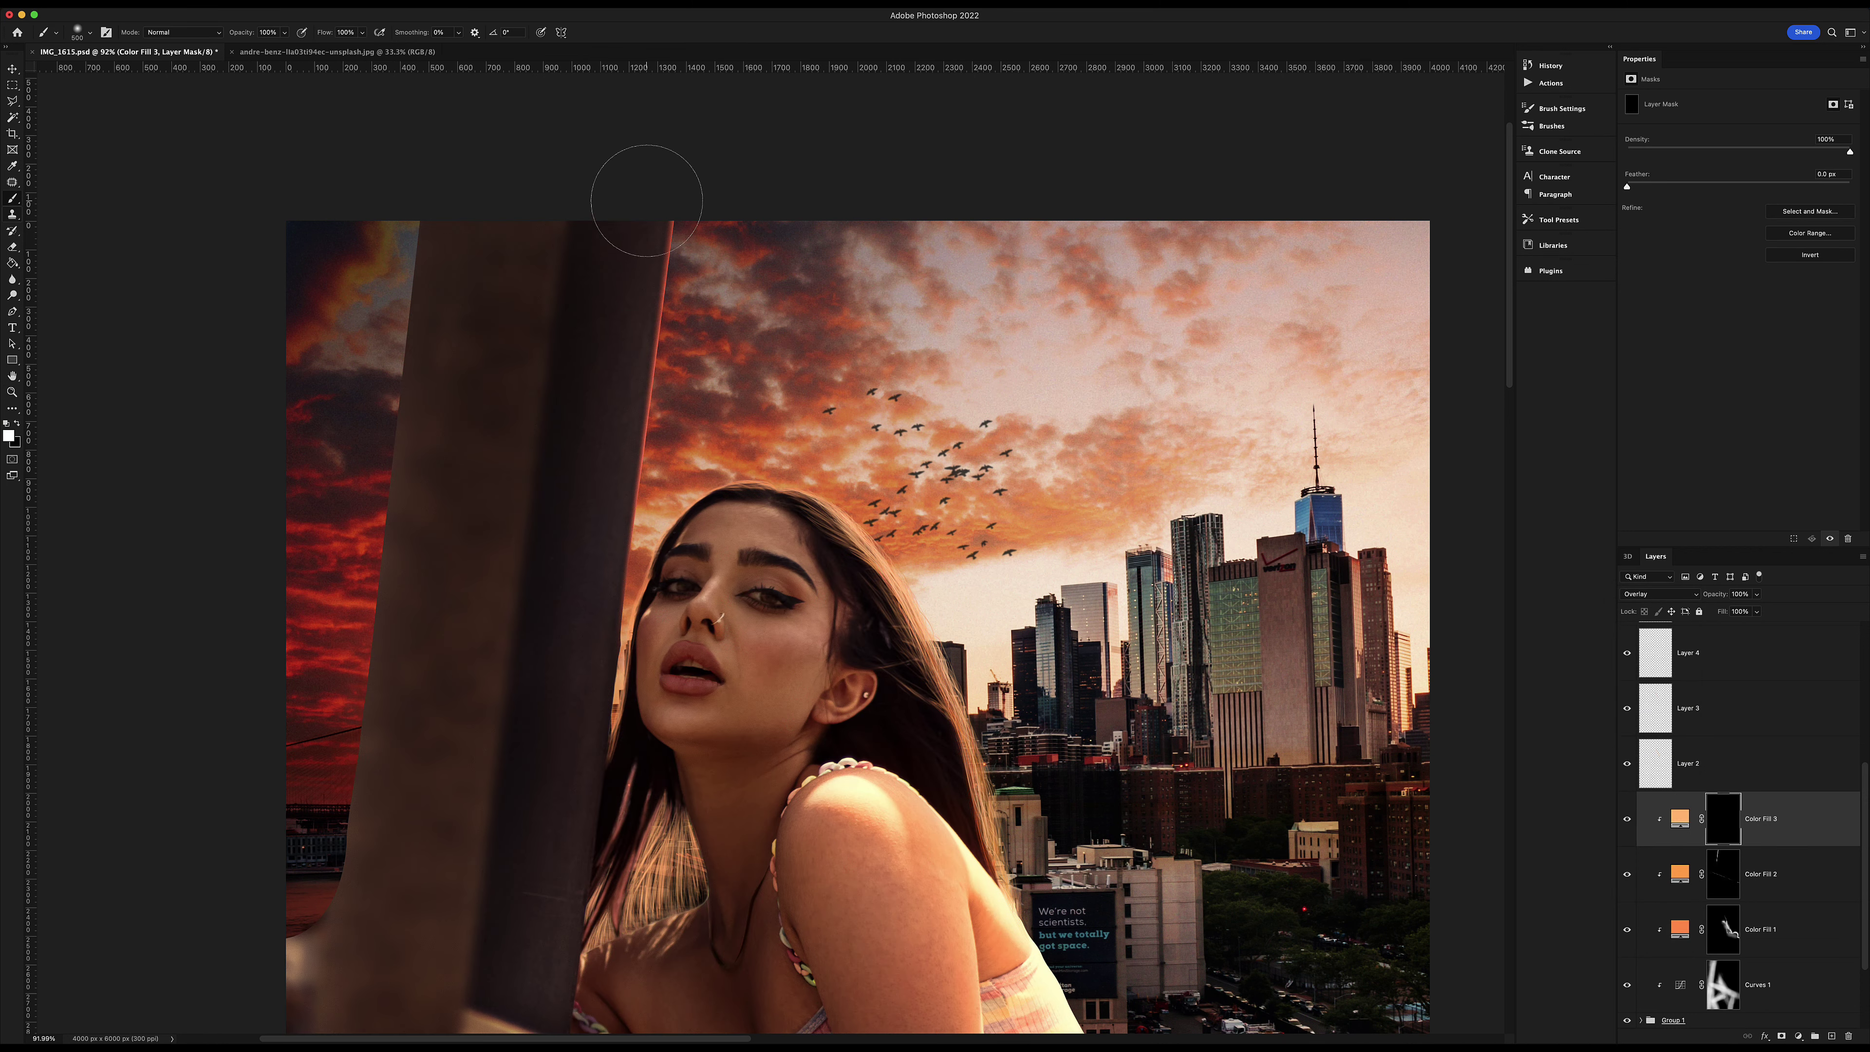
# Paint an orange rim along the pillar edge and erase the excess.
pyautogui.moveTo(646, 200); pyautogui.dragTo(488, 793)
pyautogui.press('e')
pyautogui.moveTo(574, 736); pyautogui.dragTo(647, 603)
pyautogui.moveTo(735, 780); pyautogui.dragTo(676, 618)
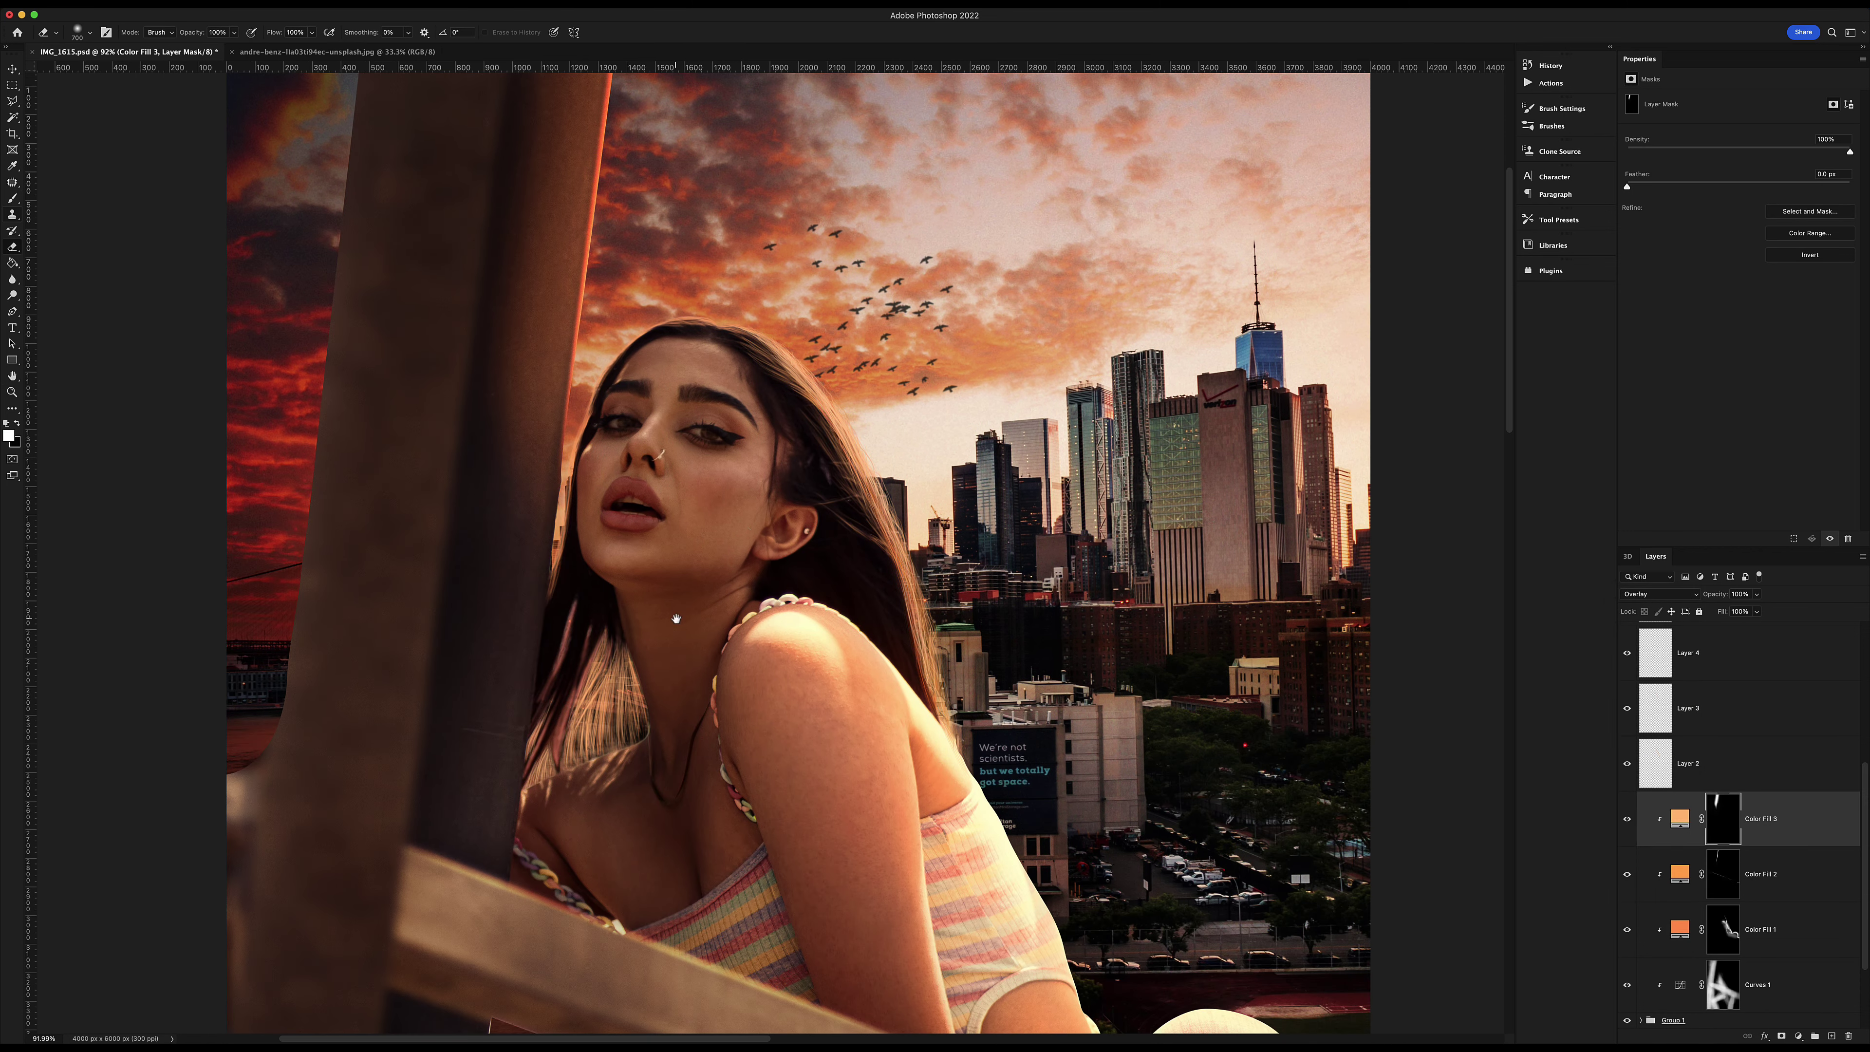
pyautogui.scroll(-3, 676, 618)
pyautogui.scroll(1, 628, 505)
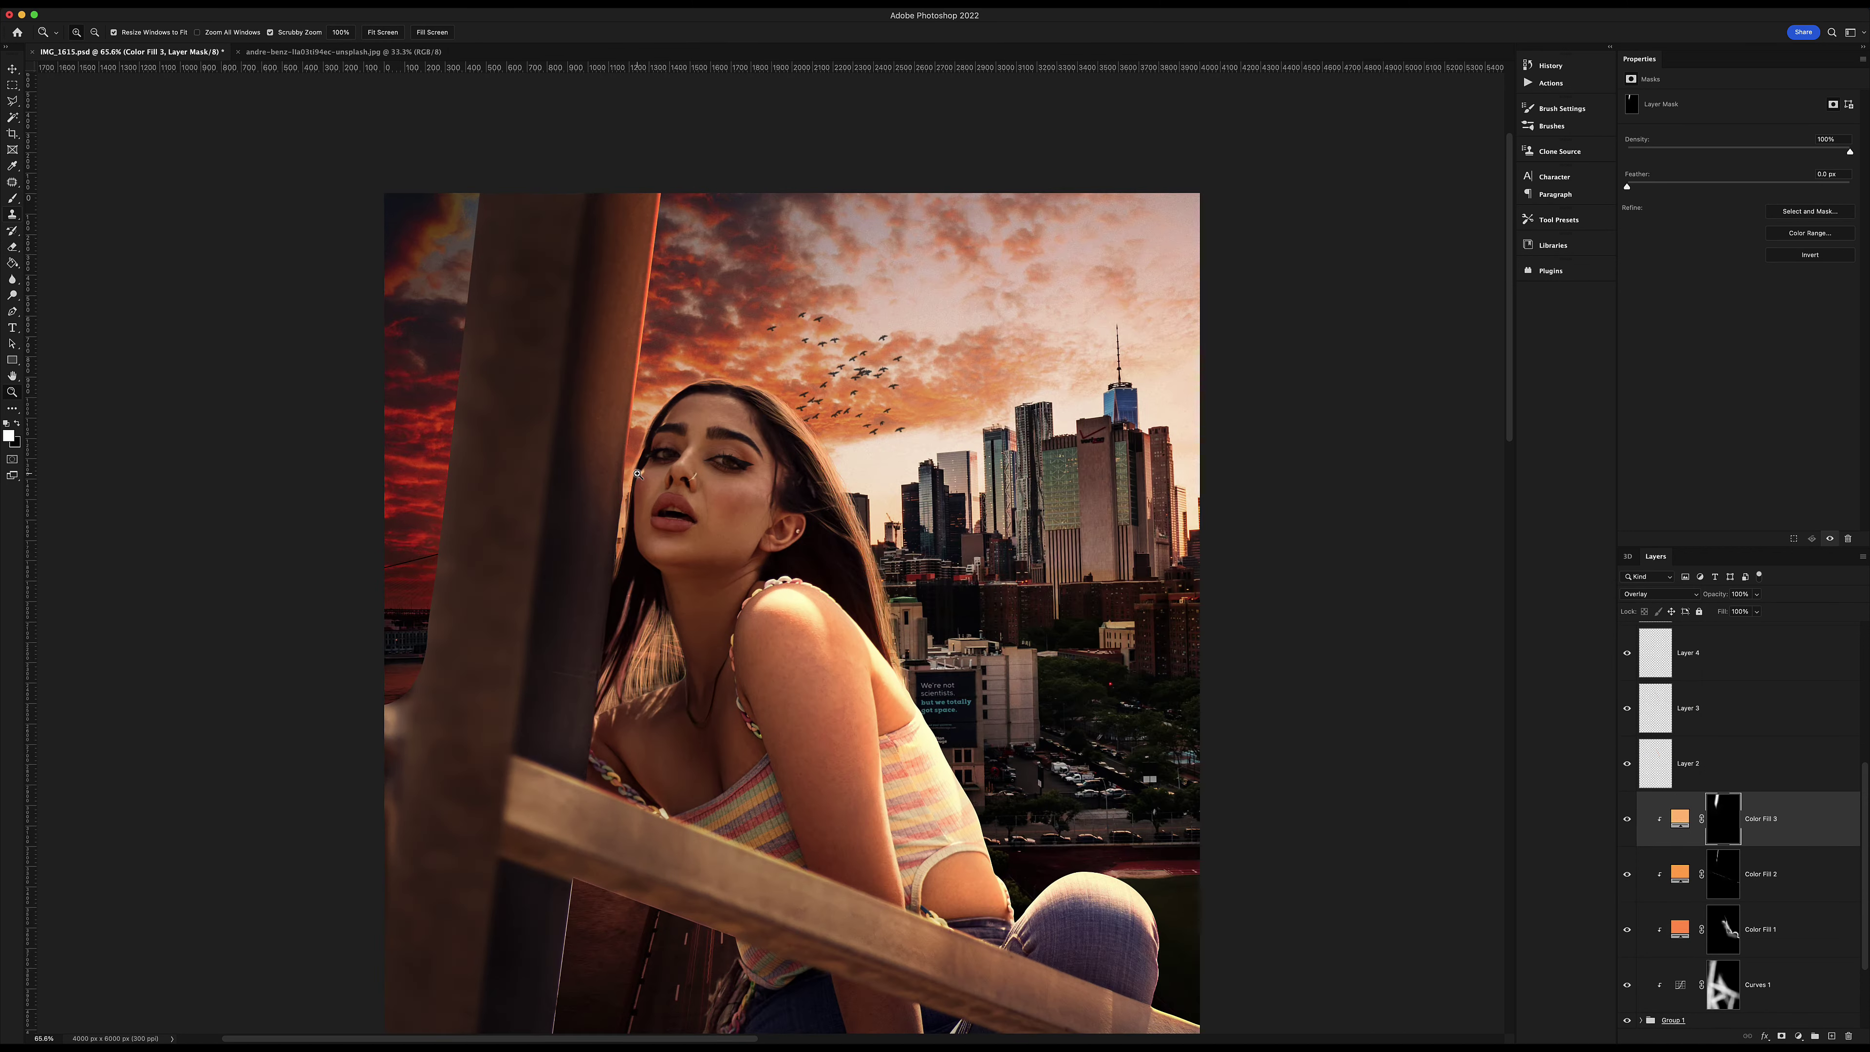
# Add a tan Color Fill 4 in Overlay at 38% with an inverted mask.
pyautogui.click(1798, 1036)
pyautogui.click(1804, 753)
pyautogui.click(1414, 695)
pyautogui.click(1312, 590)
pyautogui.click(1525, 548)
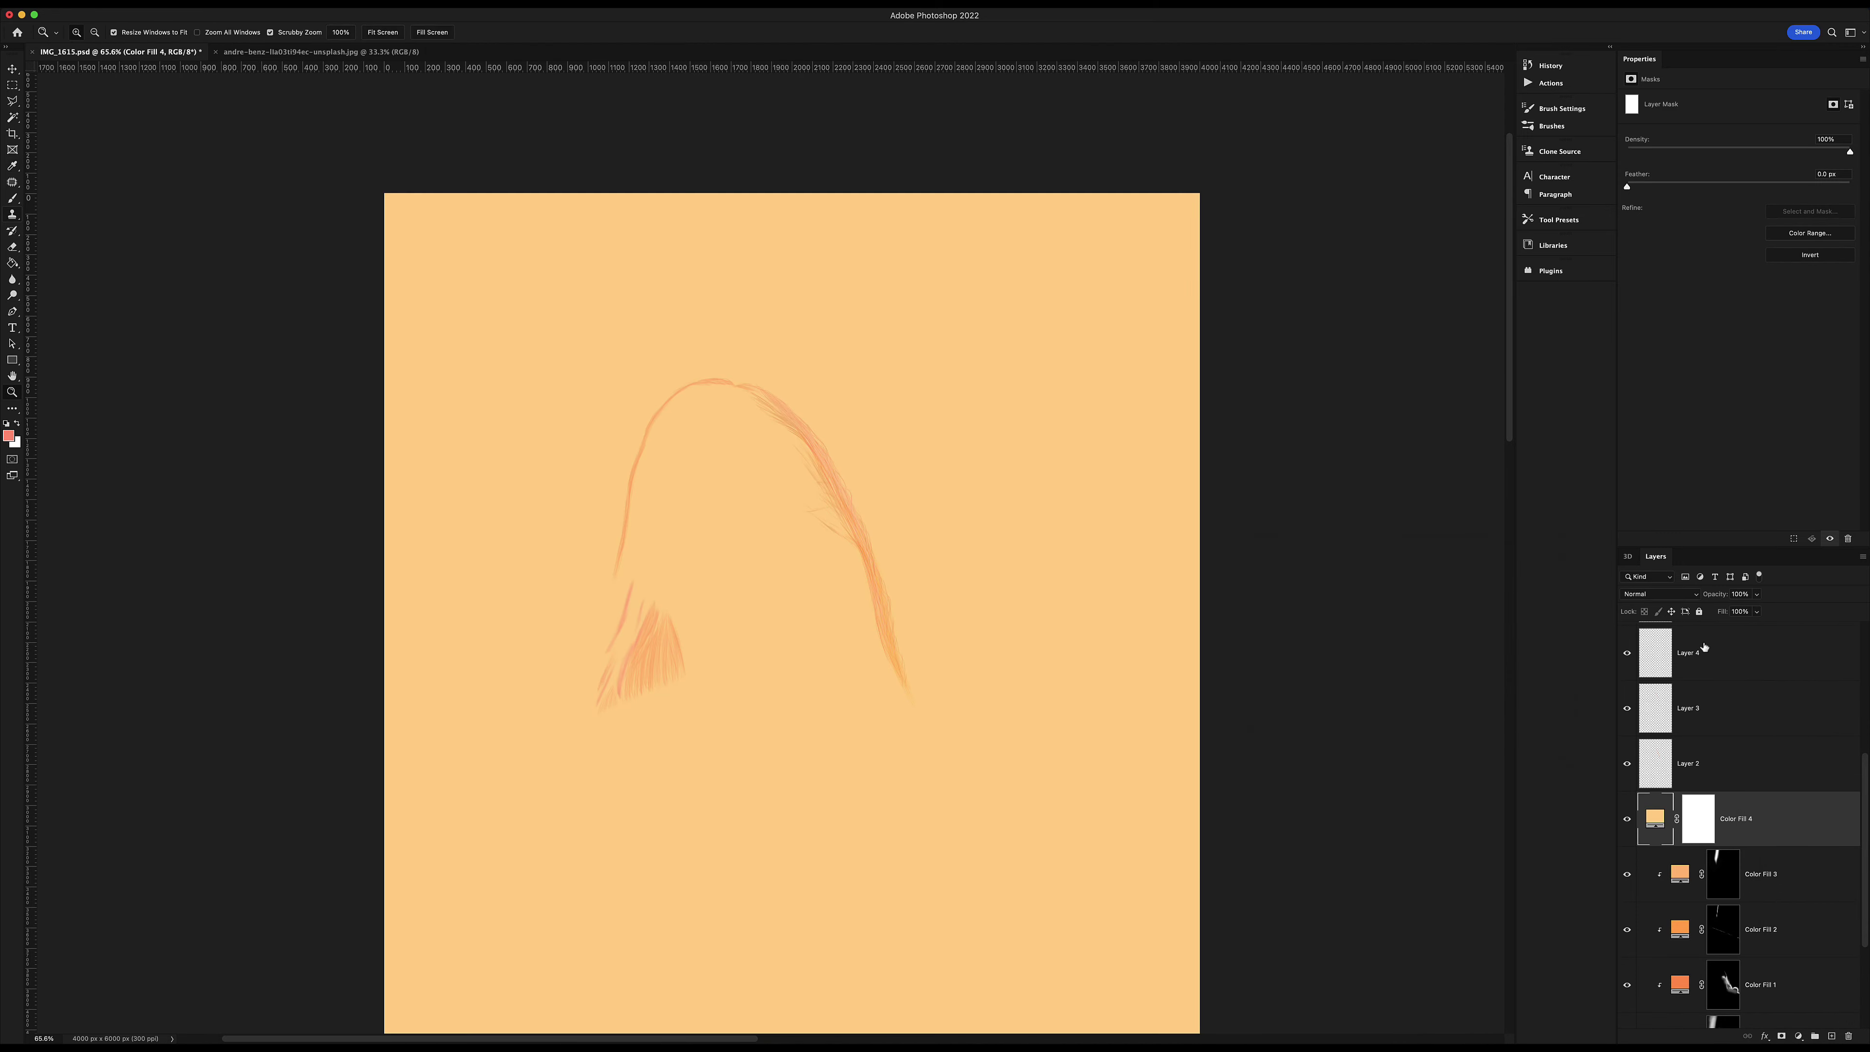
pyautogui.moveTo(1756, 611); pyautogui.dragTo(1718, 630)
pyautogui.click(1660, 594)
pyautogui.click(1656, 729)
pyautogui.hotkey('ctrl', 'i')
pyautogui.press('b')
# Paint warm glow onto the pole and clip Color Fill 4 to the layer below.
pyautogui.moveTo(554, 734); pyautogui.dragTo(581, 501)
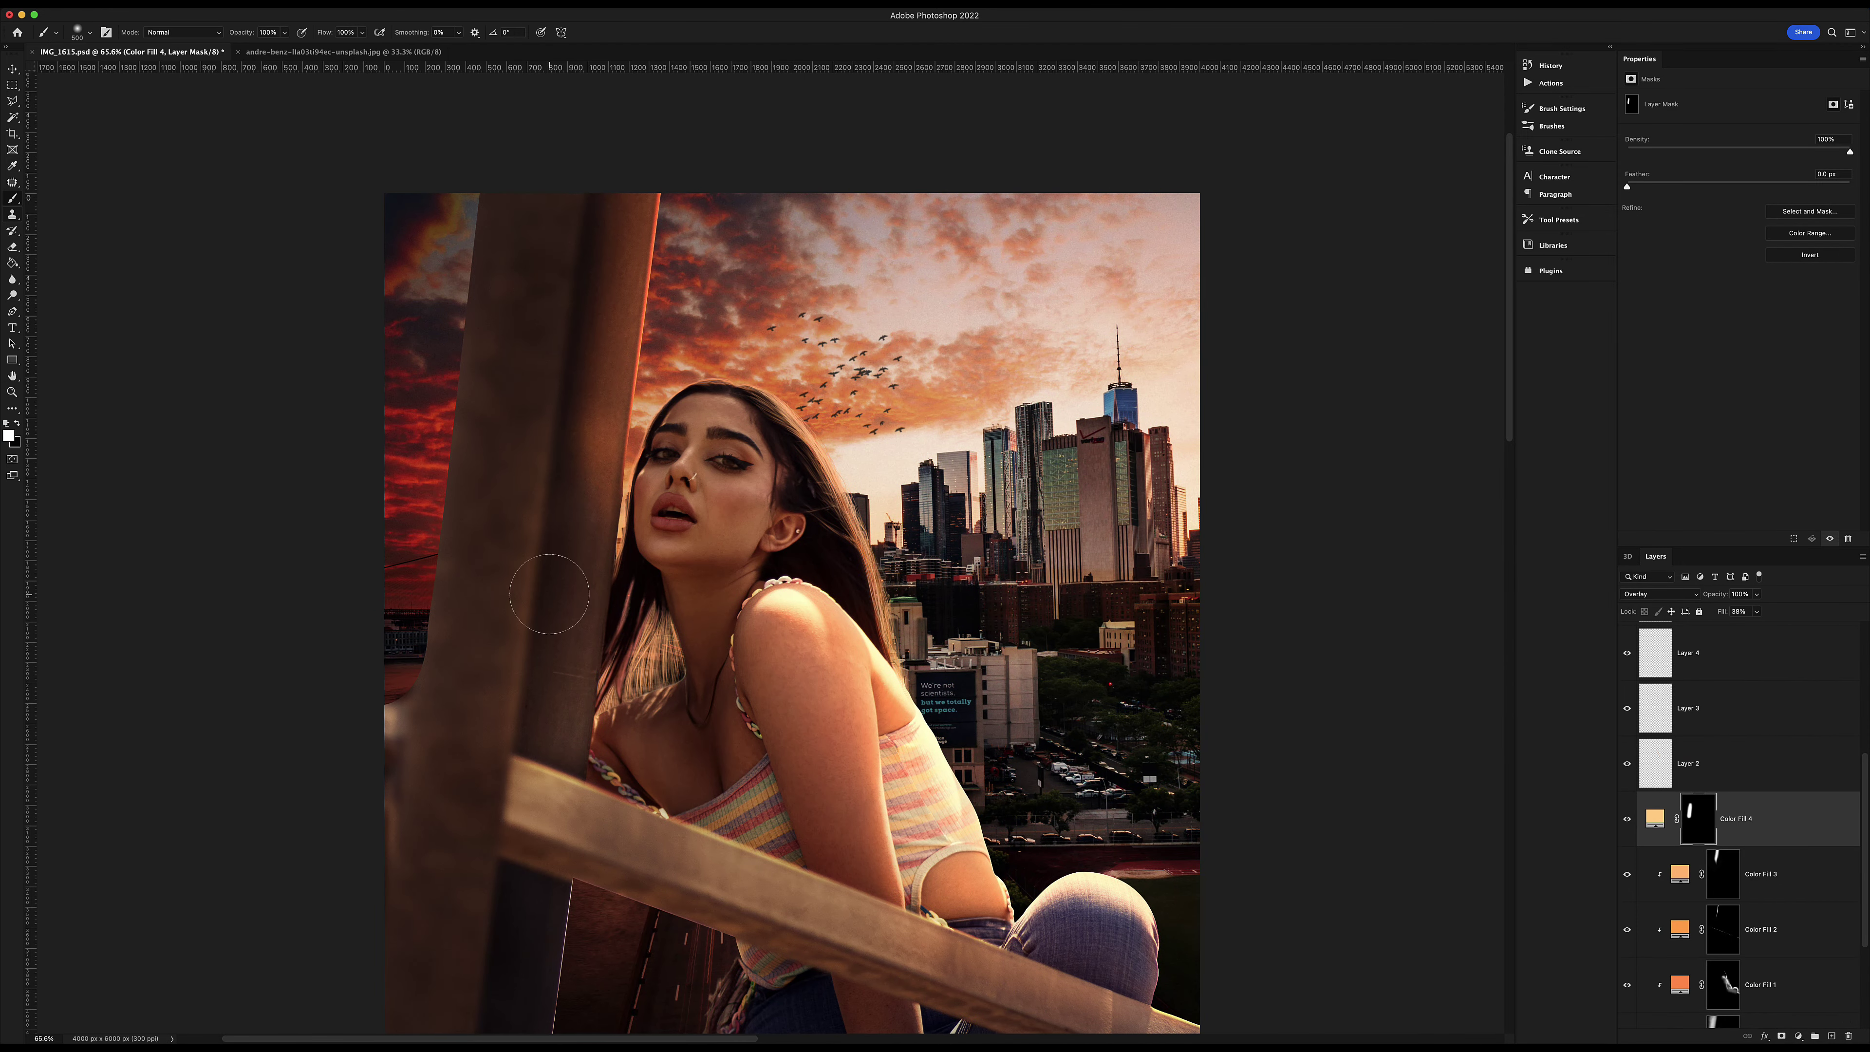
pyautogui.press('e')
pyautogui.press('b')
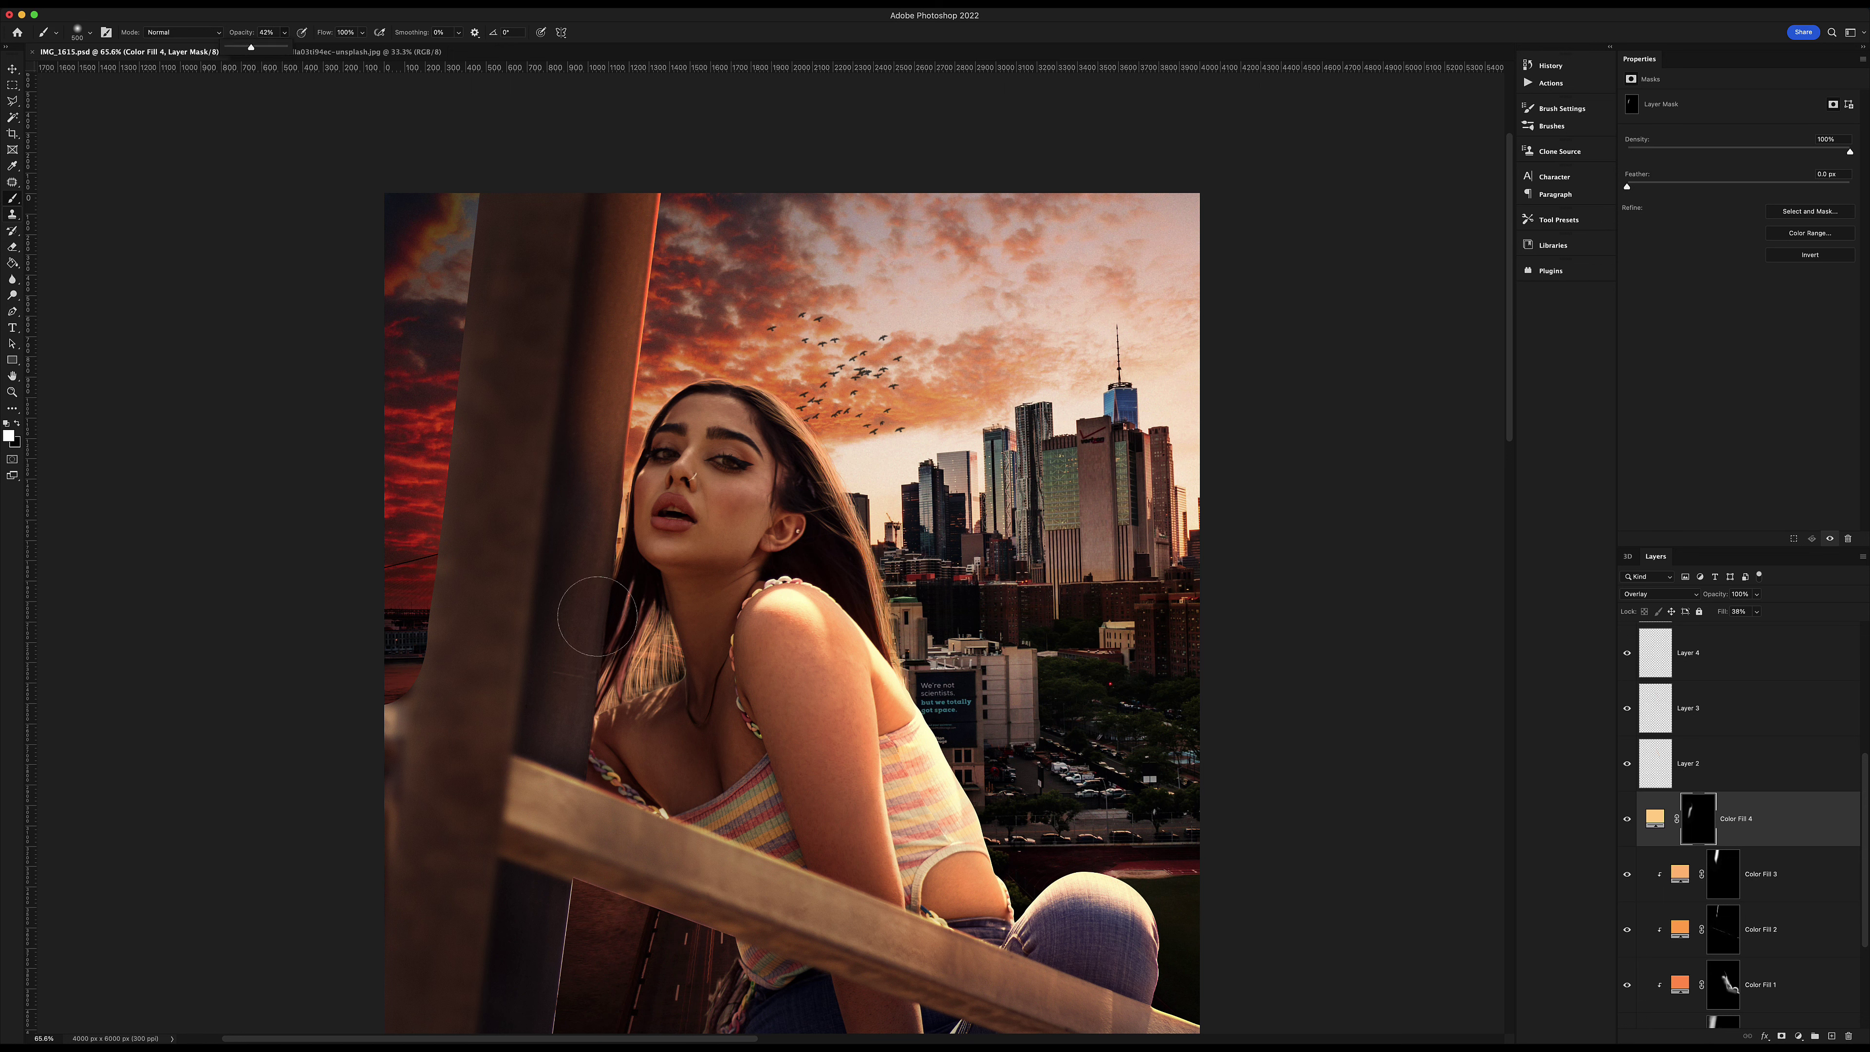
pyautogui.moveTo(581, 611); pyautogui.dragTo(610, 228)
pyautogui.hotkey('ctrl', 'alt', 'g')
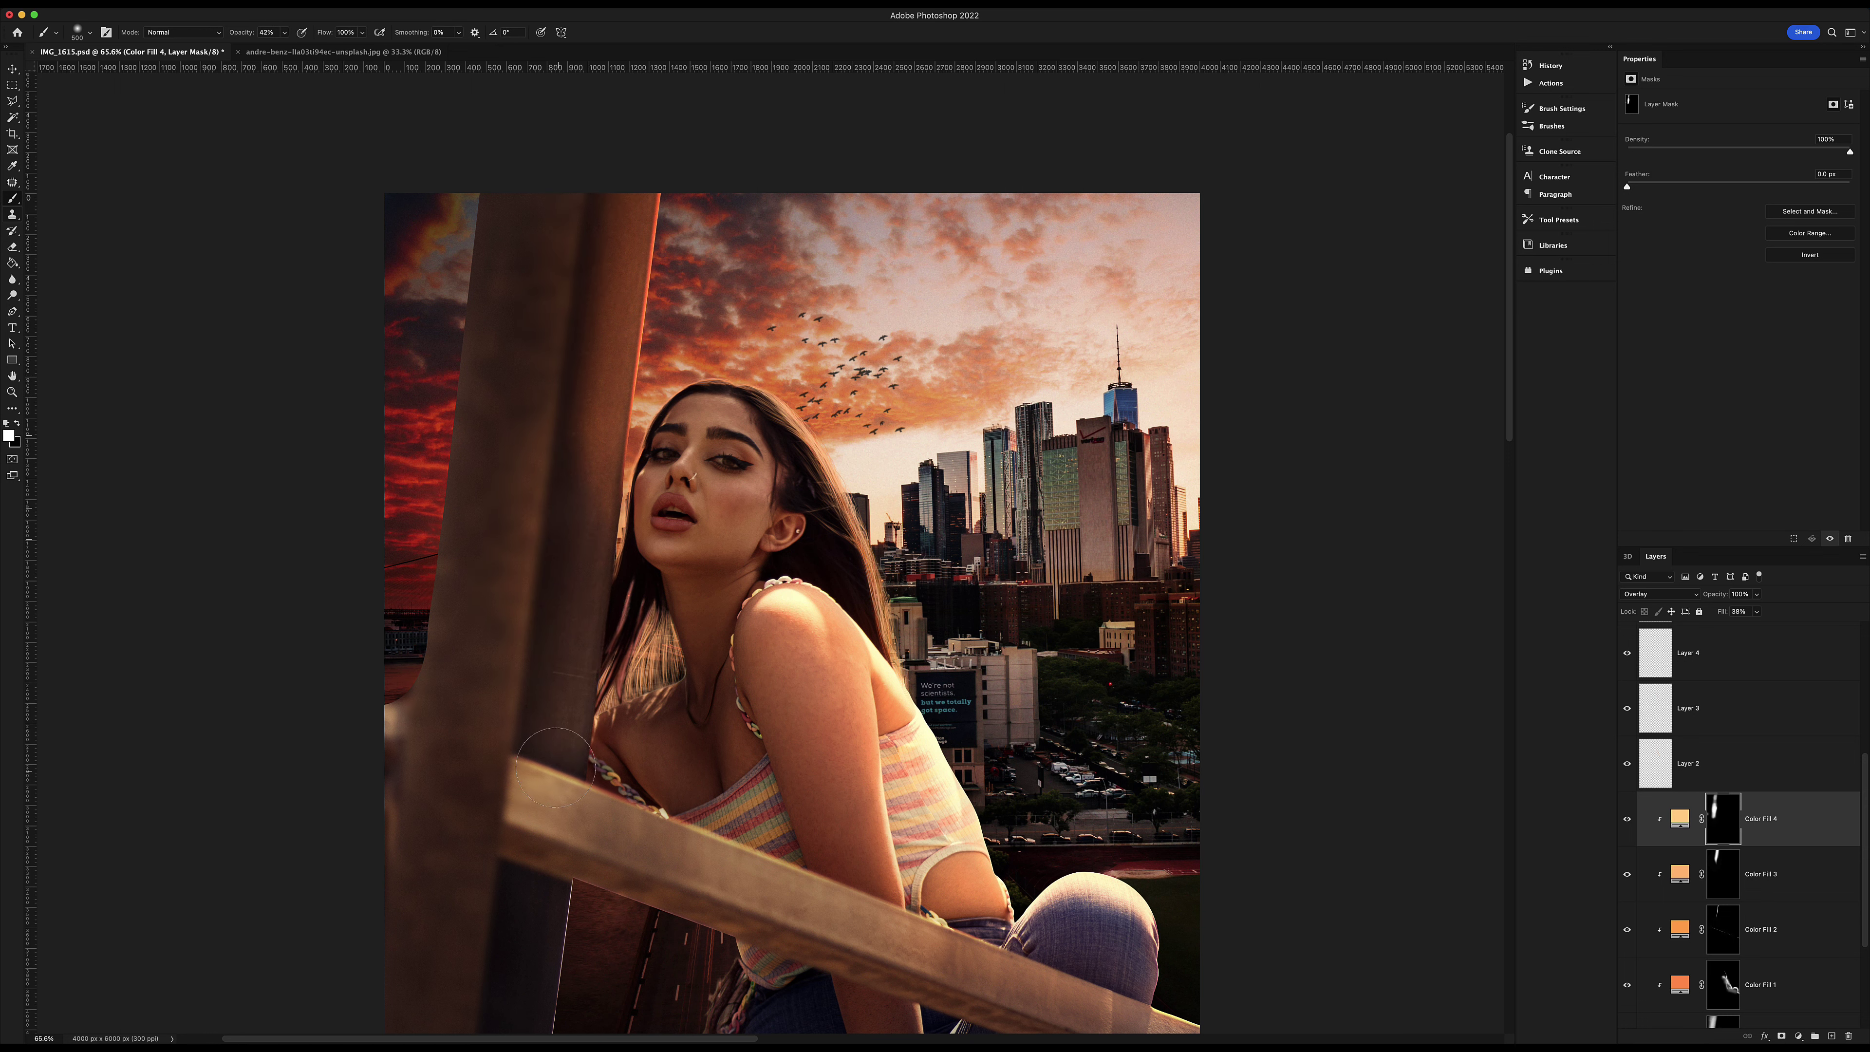
# Add a Curves 2 adjustment and pull the curve down to darken the image.
pyautogui.scroll(-5, 565, 579)
pyautogui.hscroll(3, 565, 579)
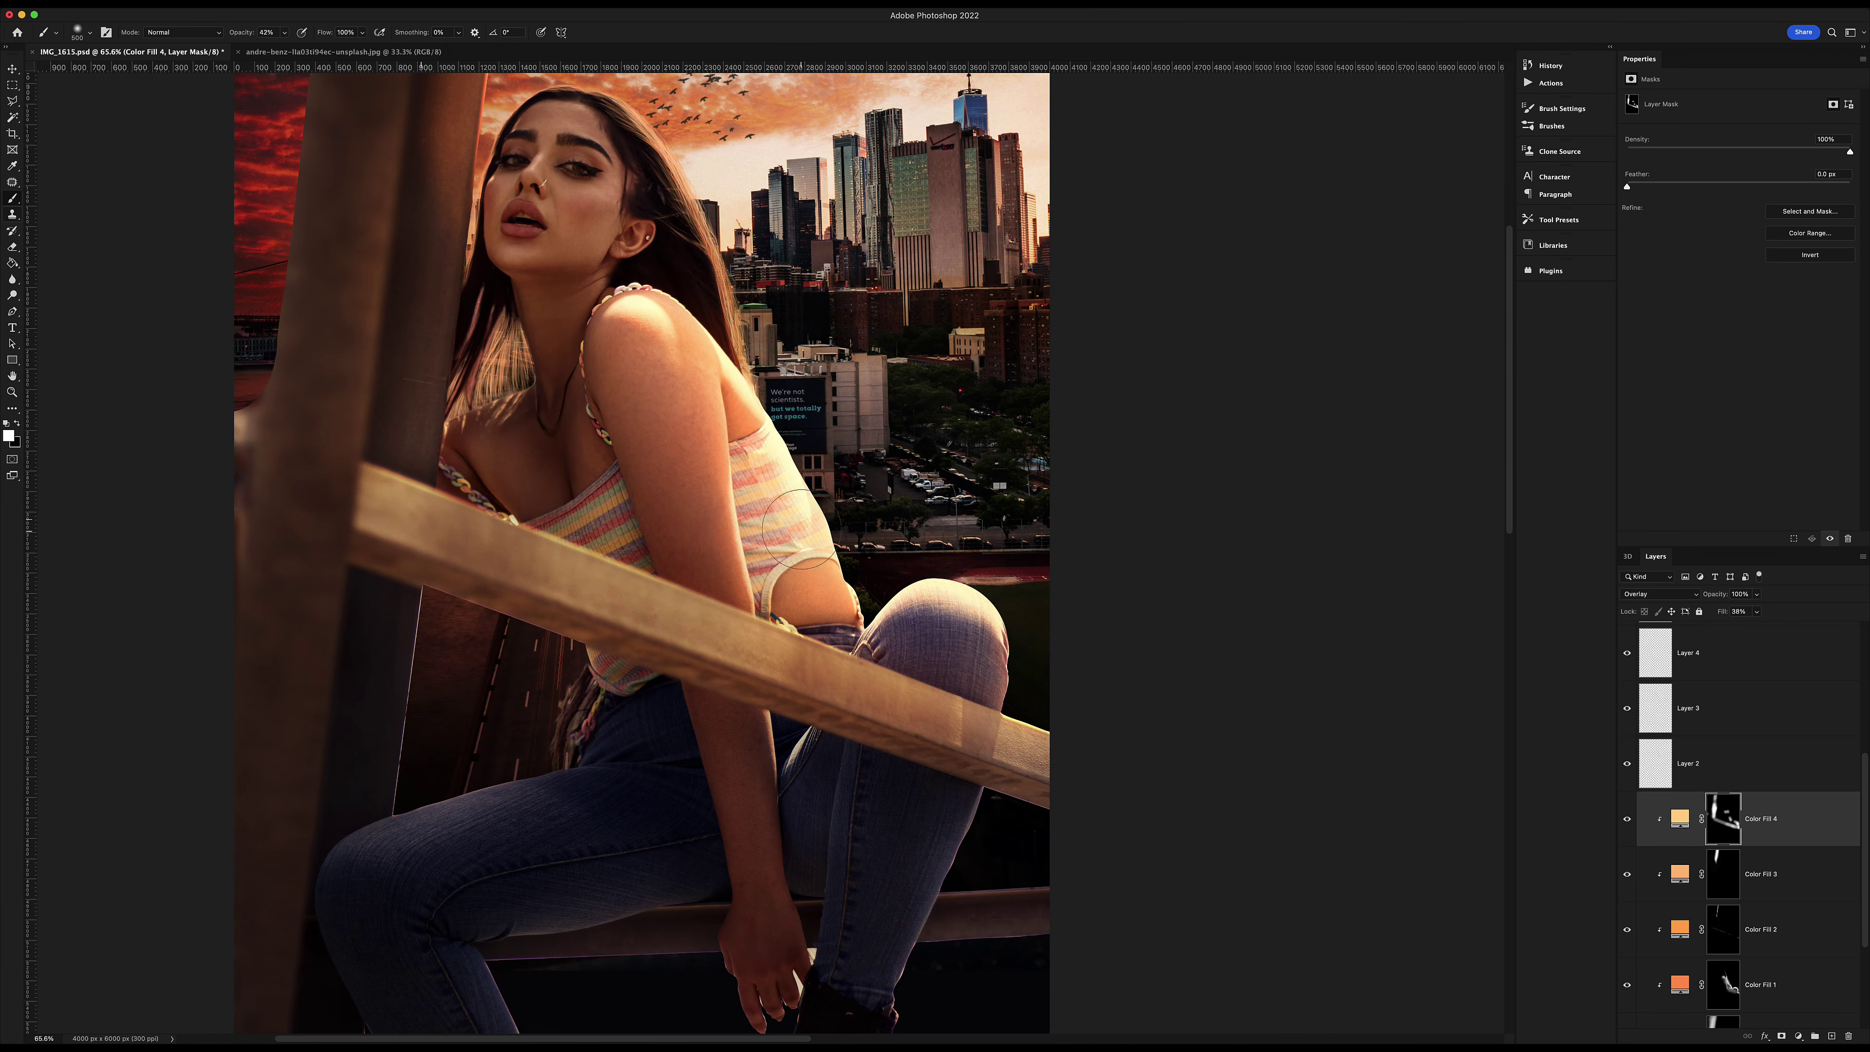
pyautogui.scroll(3, 566, 580)
pyautogui.hscroll(-5, 565, 579)
pyautogui.click(1798, 1035)
pyautogui.click(1811, 872)
pyautogui.moveTo(1751, 209); pyautogui.dragTo(1750, 230)
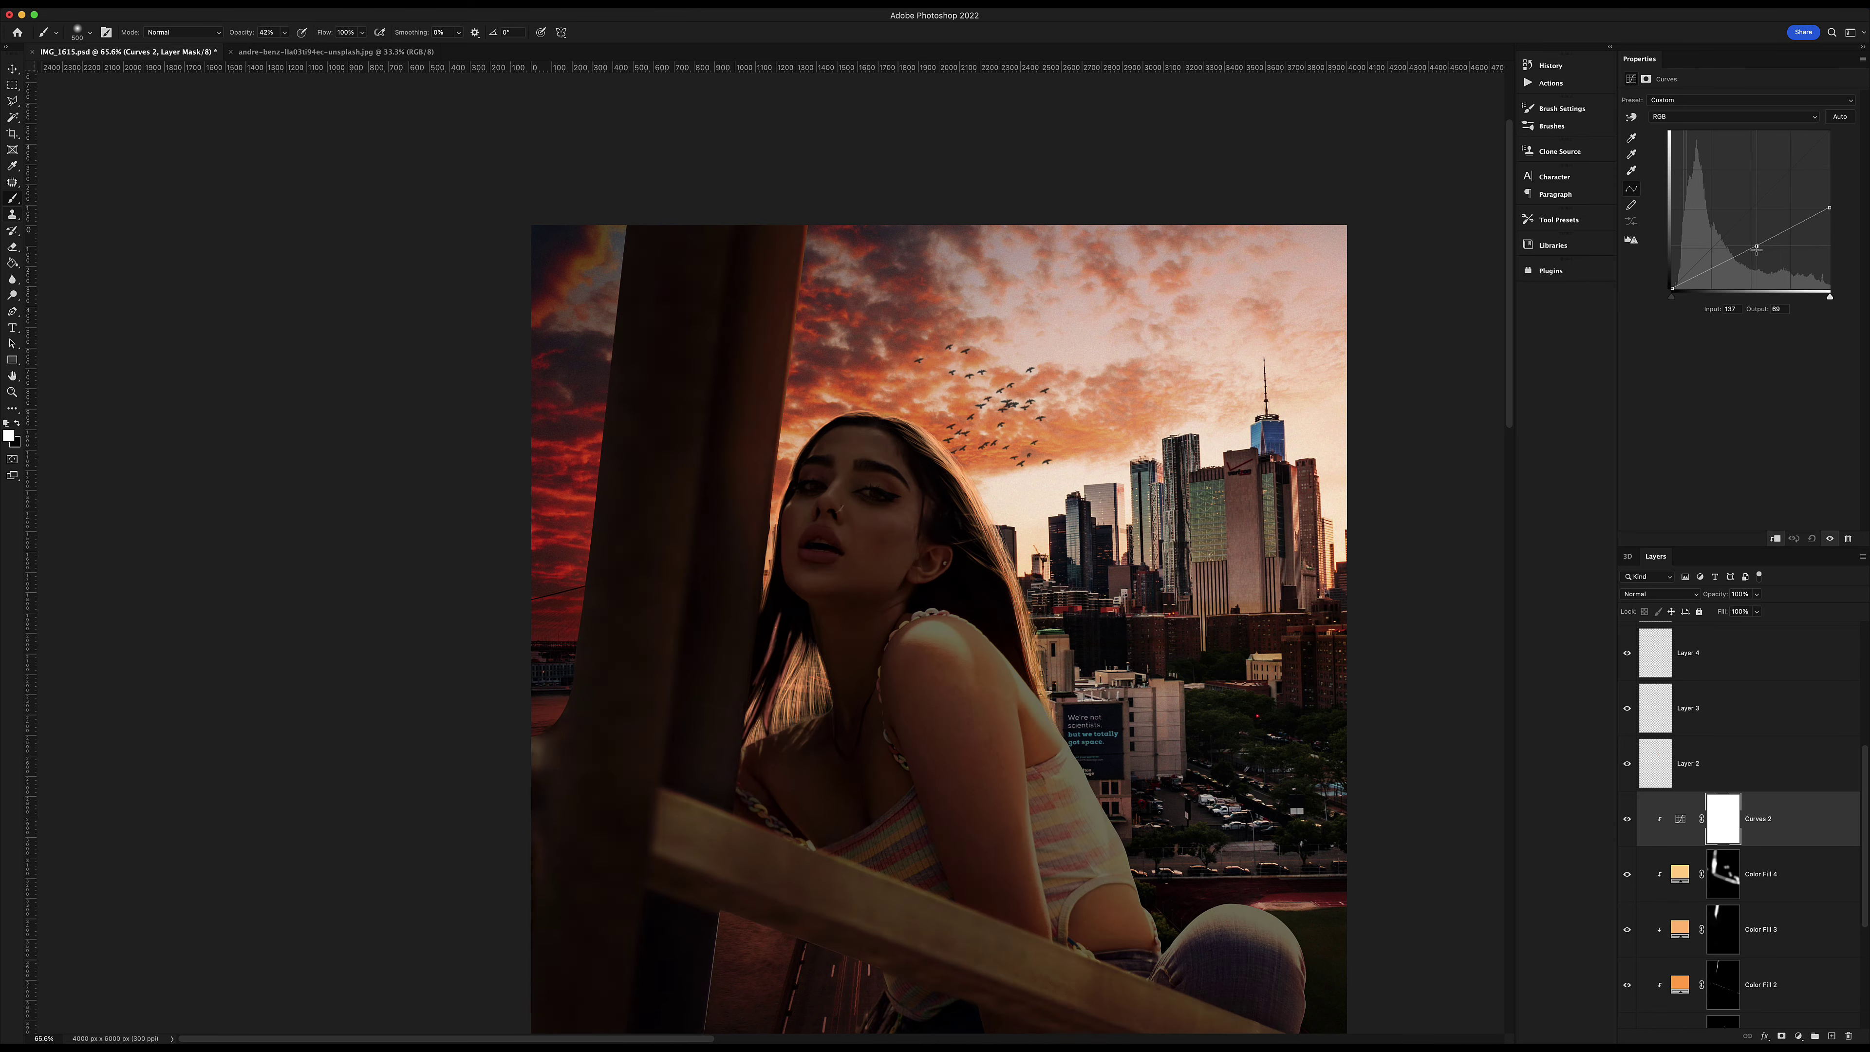
# Invert the Curves 2 mask and paint the darkening back onto the pole with a low-opacity brush.
pyautogui.hotkey('ctrl', 'i')
pyautogui.press('1')
pyautogui.press('6')
pyautogui.press(']')
pyautogui.press(']')
pyautogui.moveTo(648, 309); pyautogui.dragTo(549, 913)
# Paint the darkening along the lower wooden beam with a smaller brush.
pyautogui.scroll(-5, 549, 914)
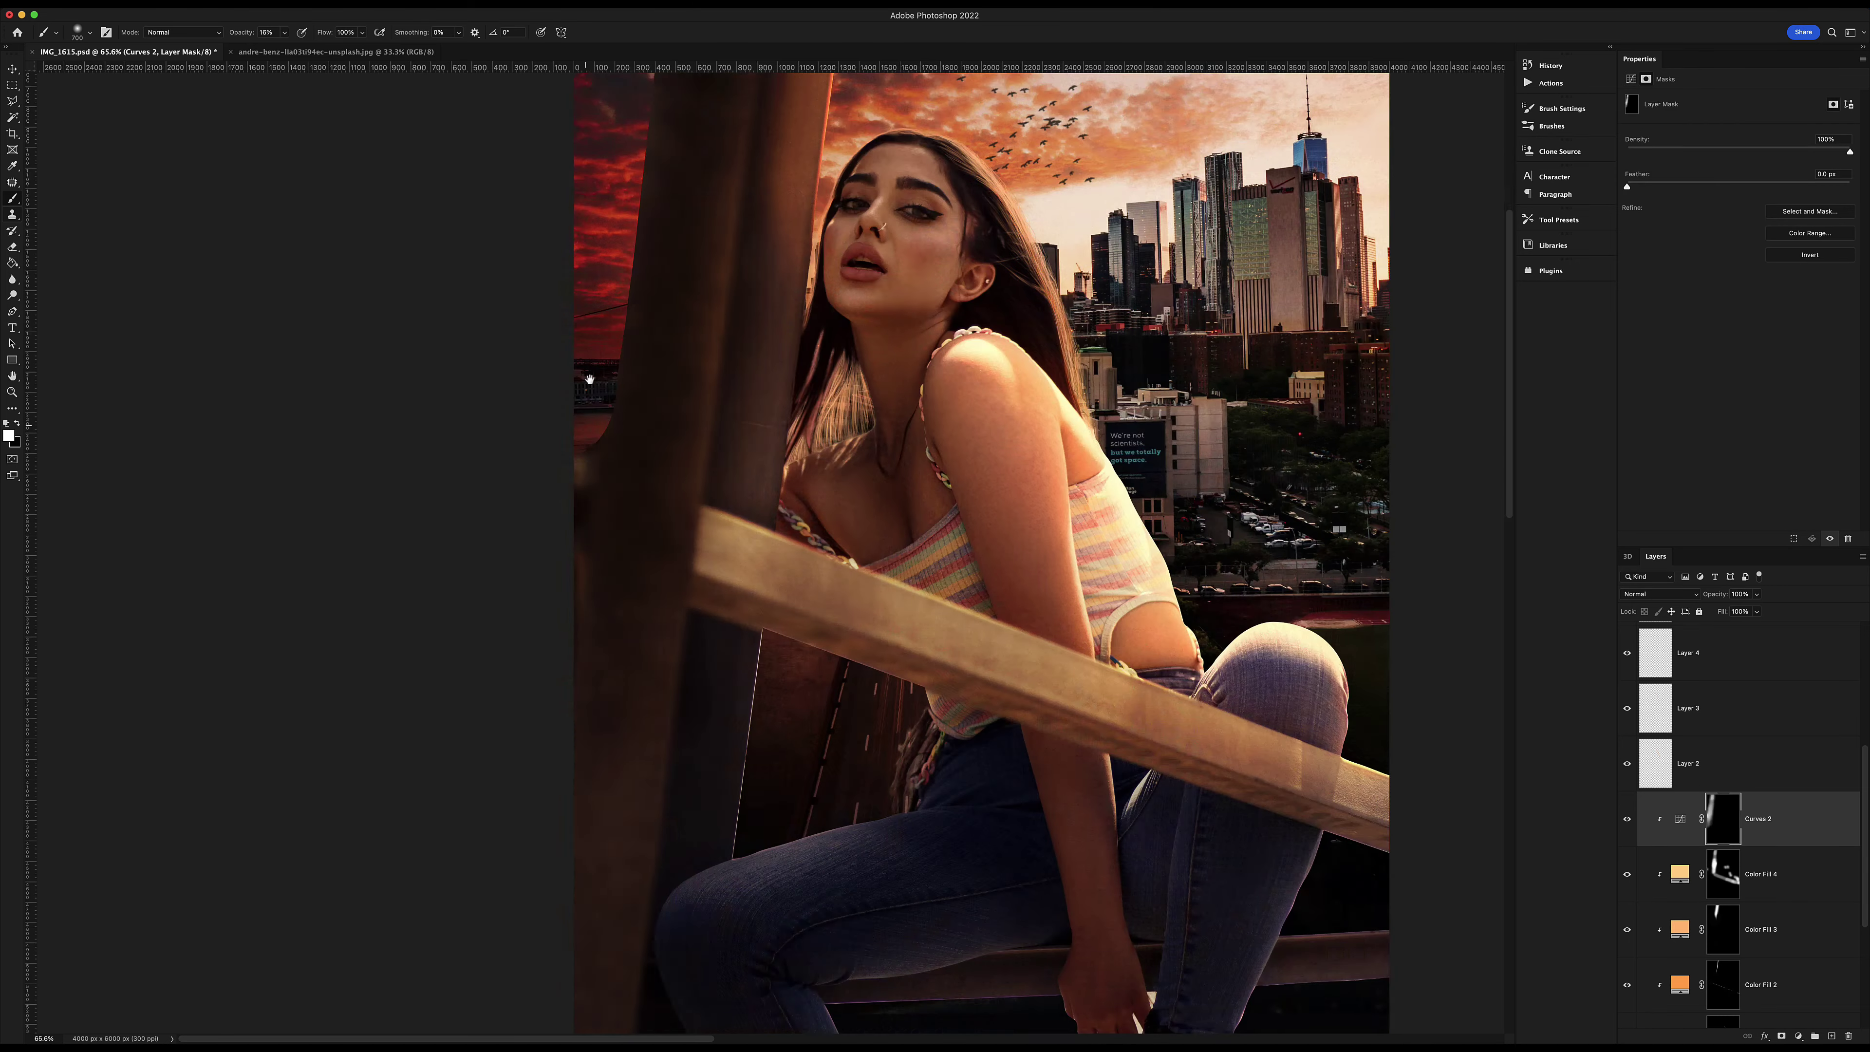
pyautogui.scroll(-5, 635, 543)
pyautogui.hscroll(-1, 634, 543)
pyautogui.scroll(3, 876, 784)
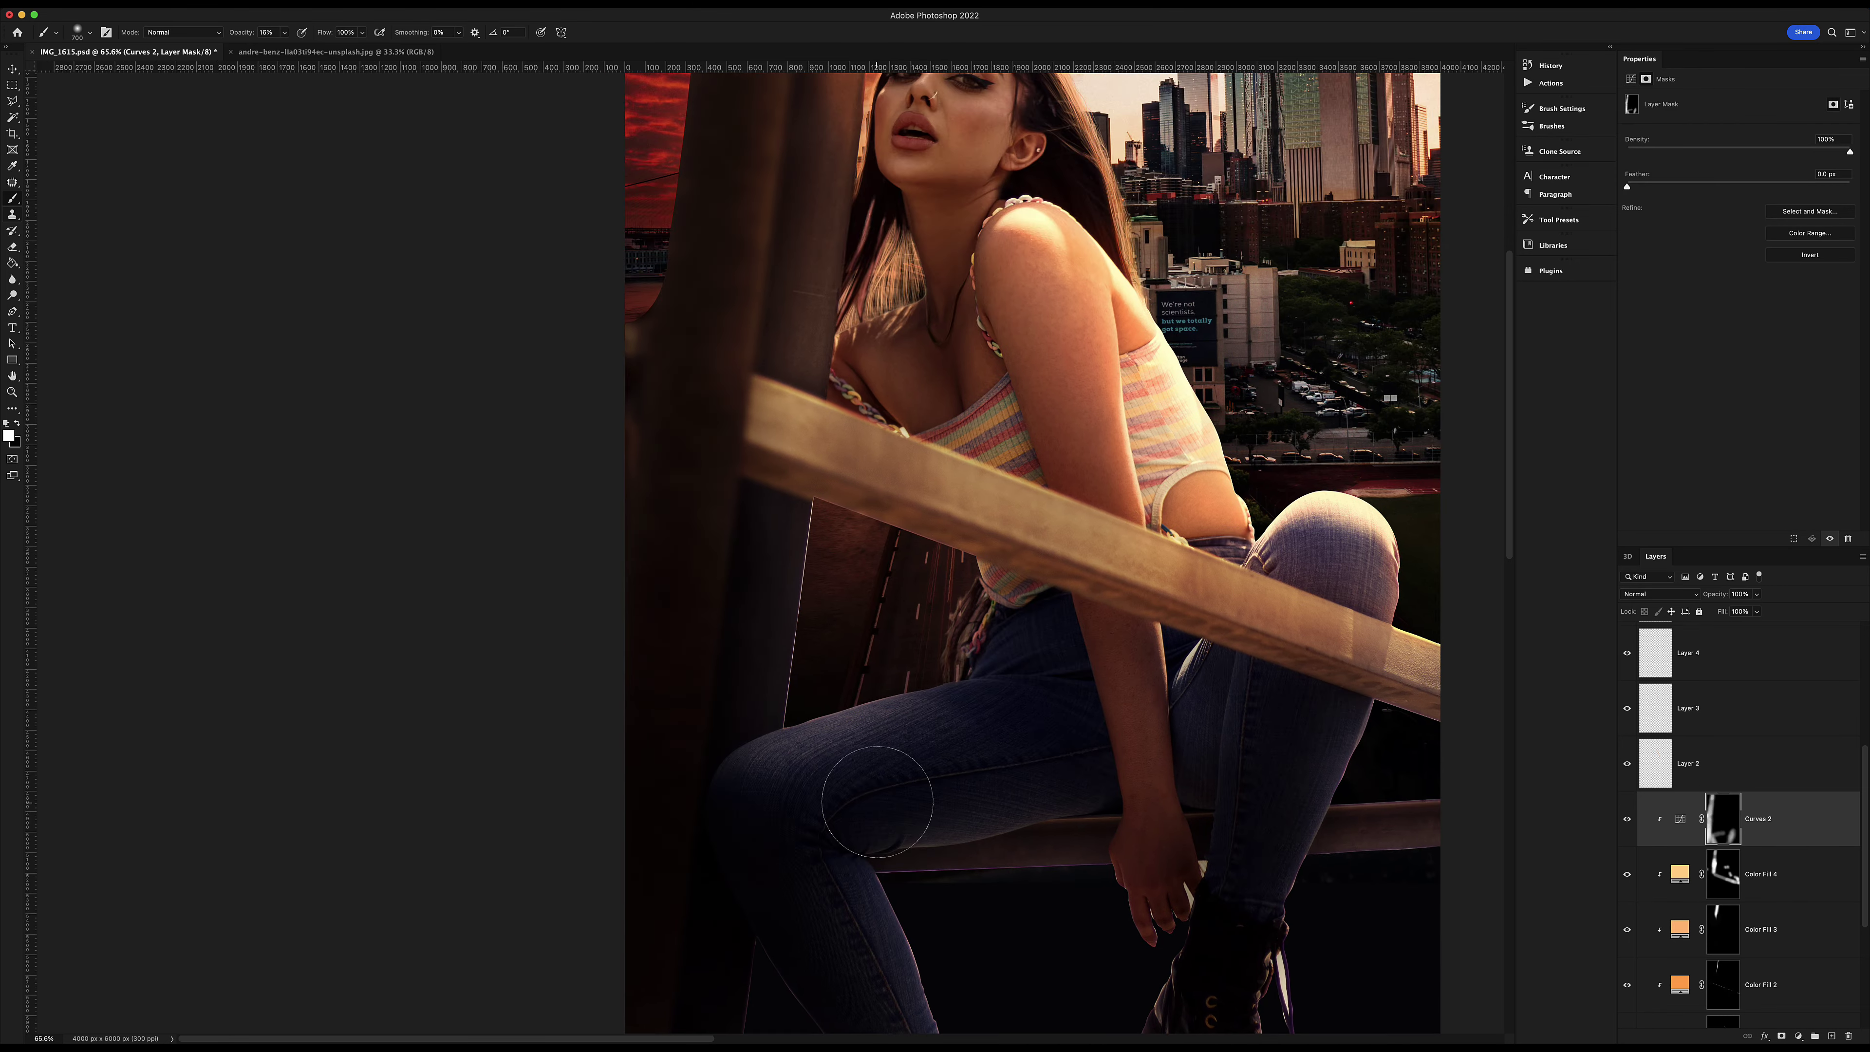
pyautogui.press('[')
pyautogui.press('[')
pyautogui.press('[')
pyautogui.scroll(4, 618, 484)
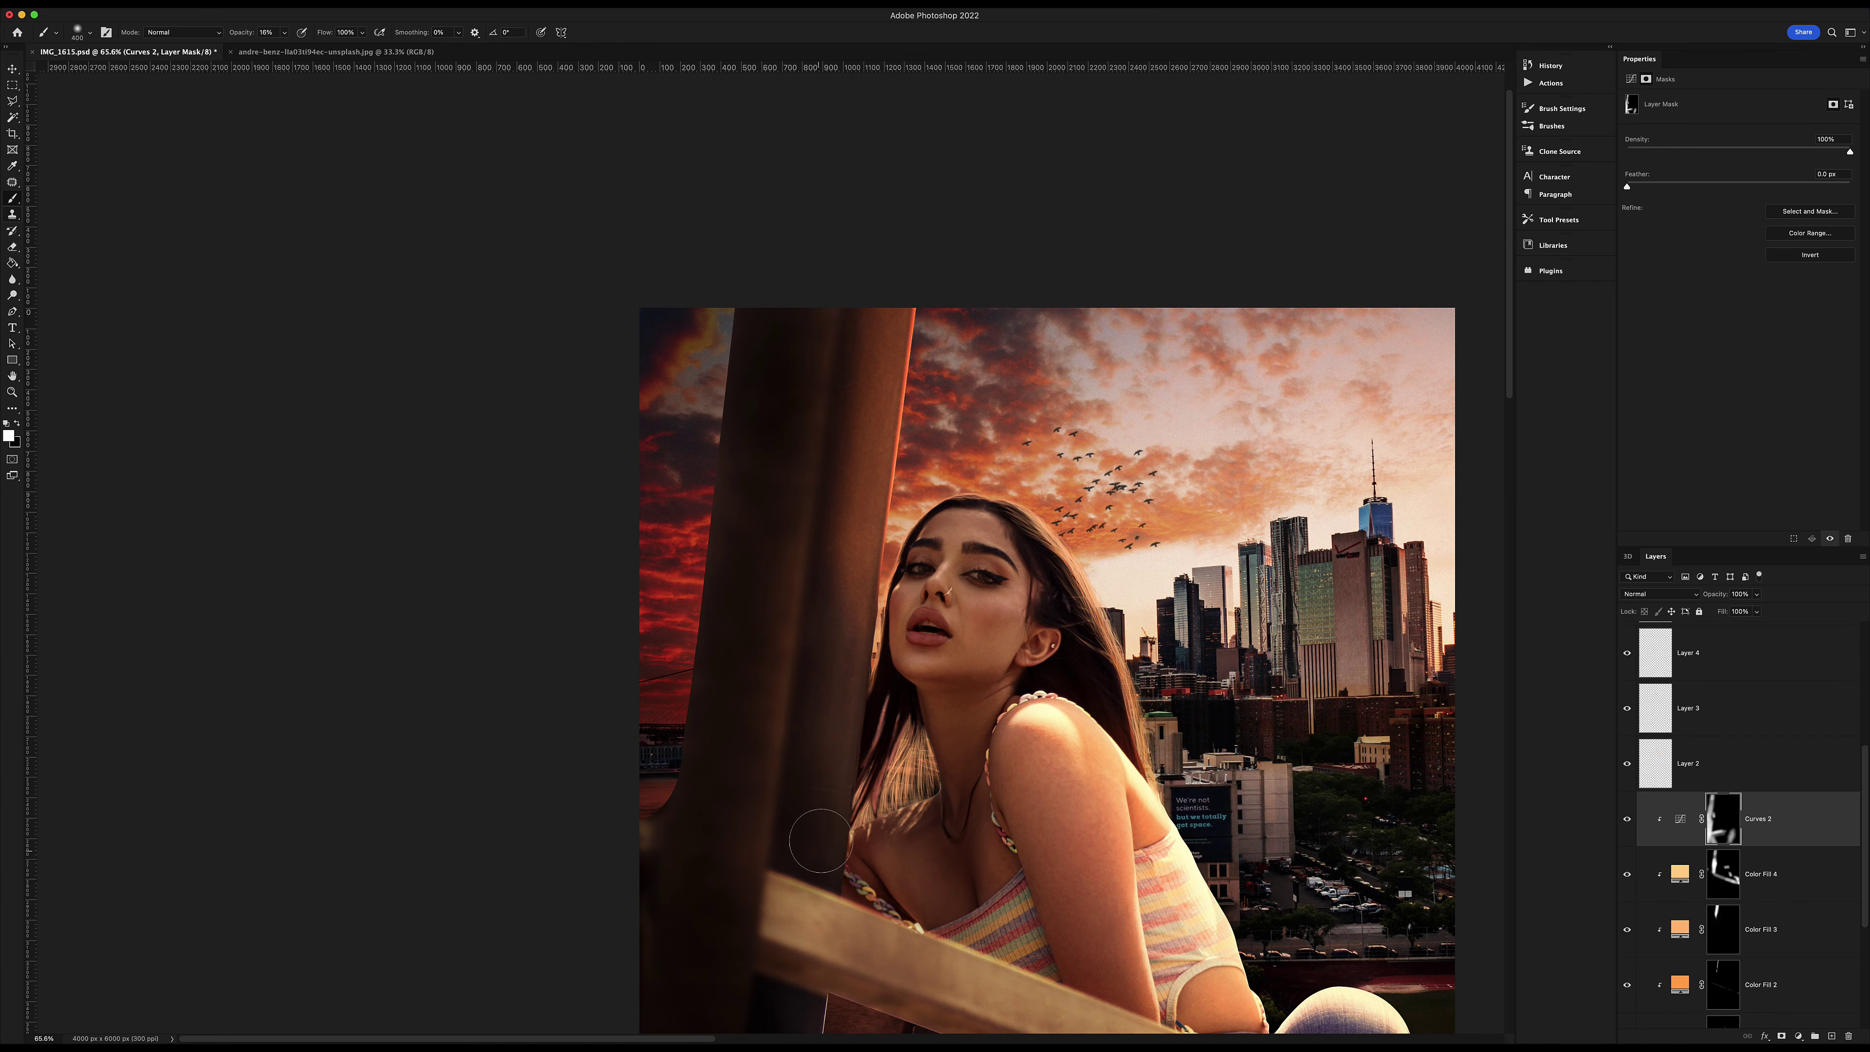
pyautogui.moveTo(695, 917); pyautogui.dragTo(530, 497)
pyautogui.press('[')
pyautogui.press('[')
pyautogui.press('[')
pyautogui.click(1288, 754)
pyautogui.keyDown('shift'); pyautogui.click(593, 504); pyautogui.keyUp('shift')
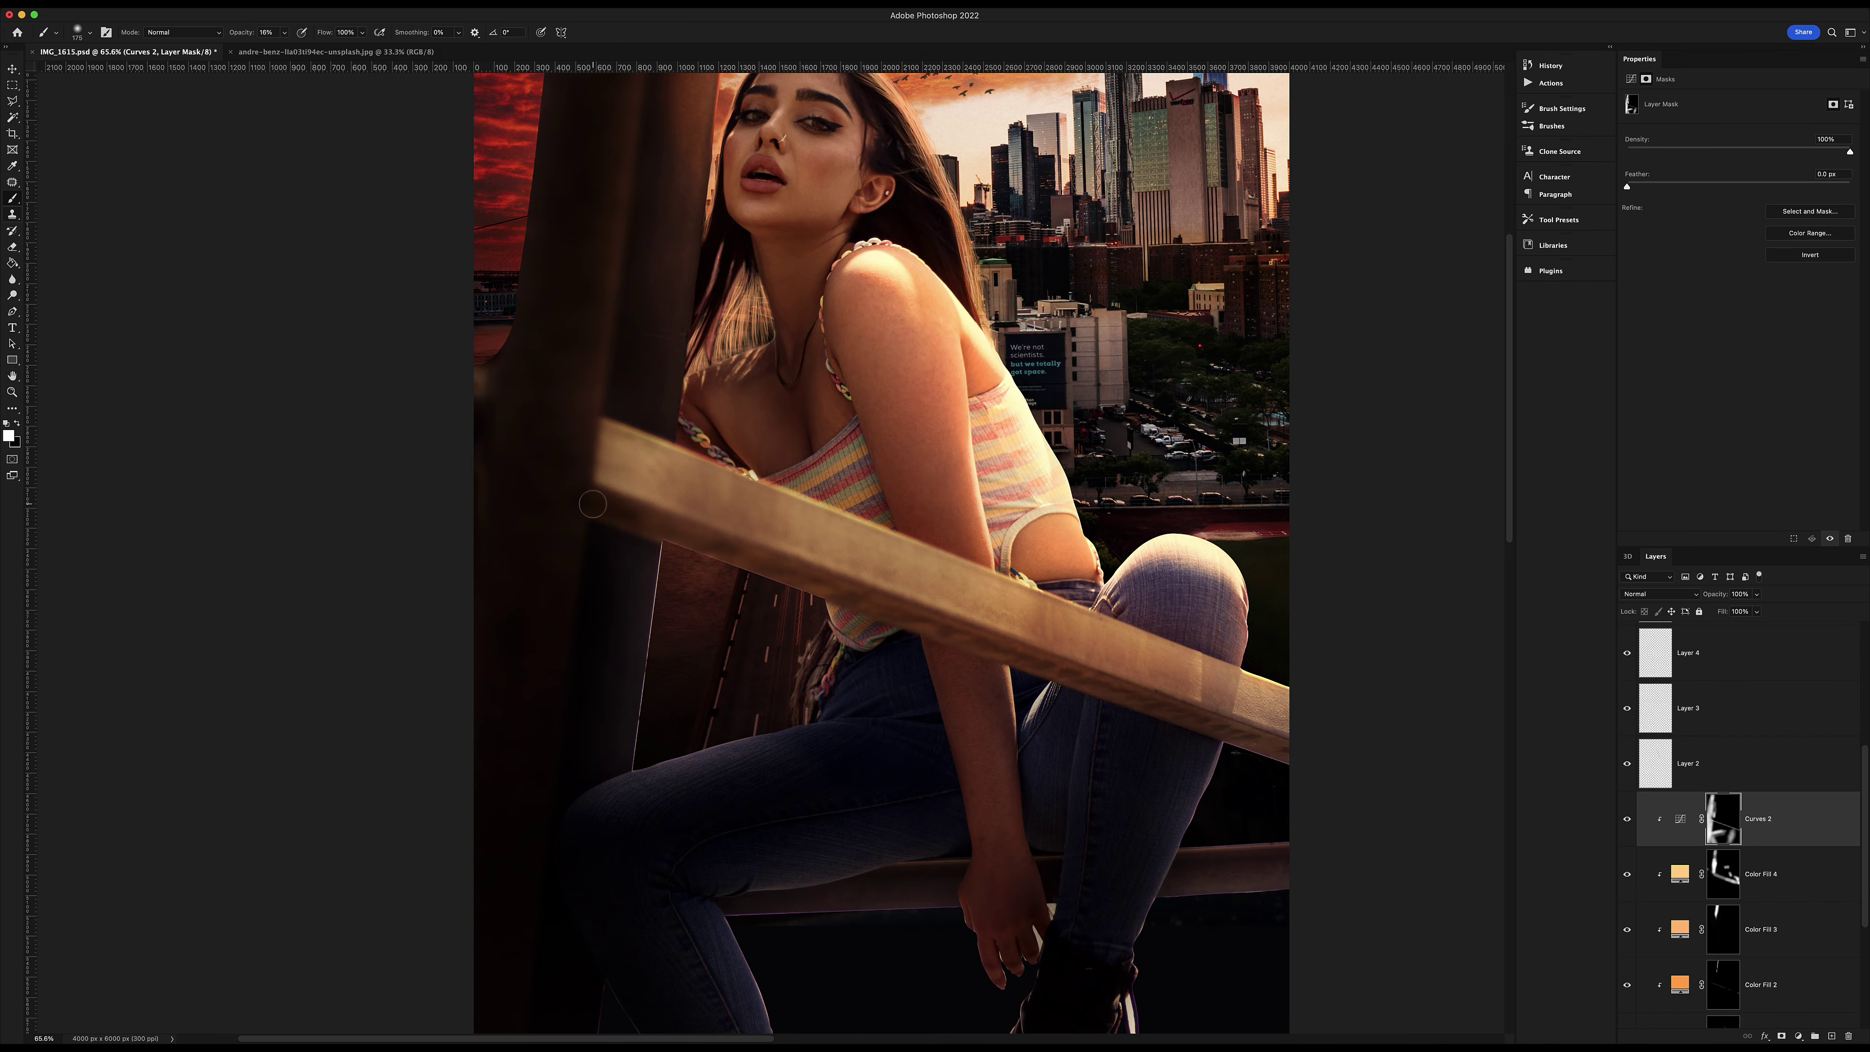
pyautogui.moveTo(636, 521); pyautogui.dragTo(1301, 759)
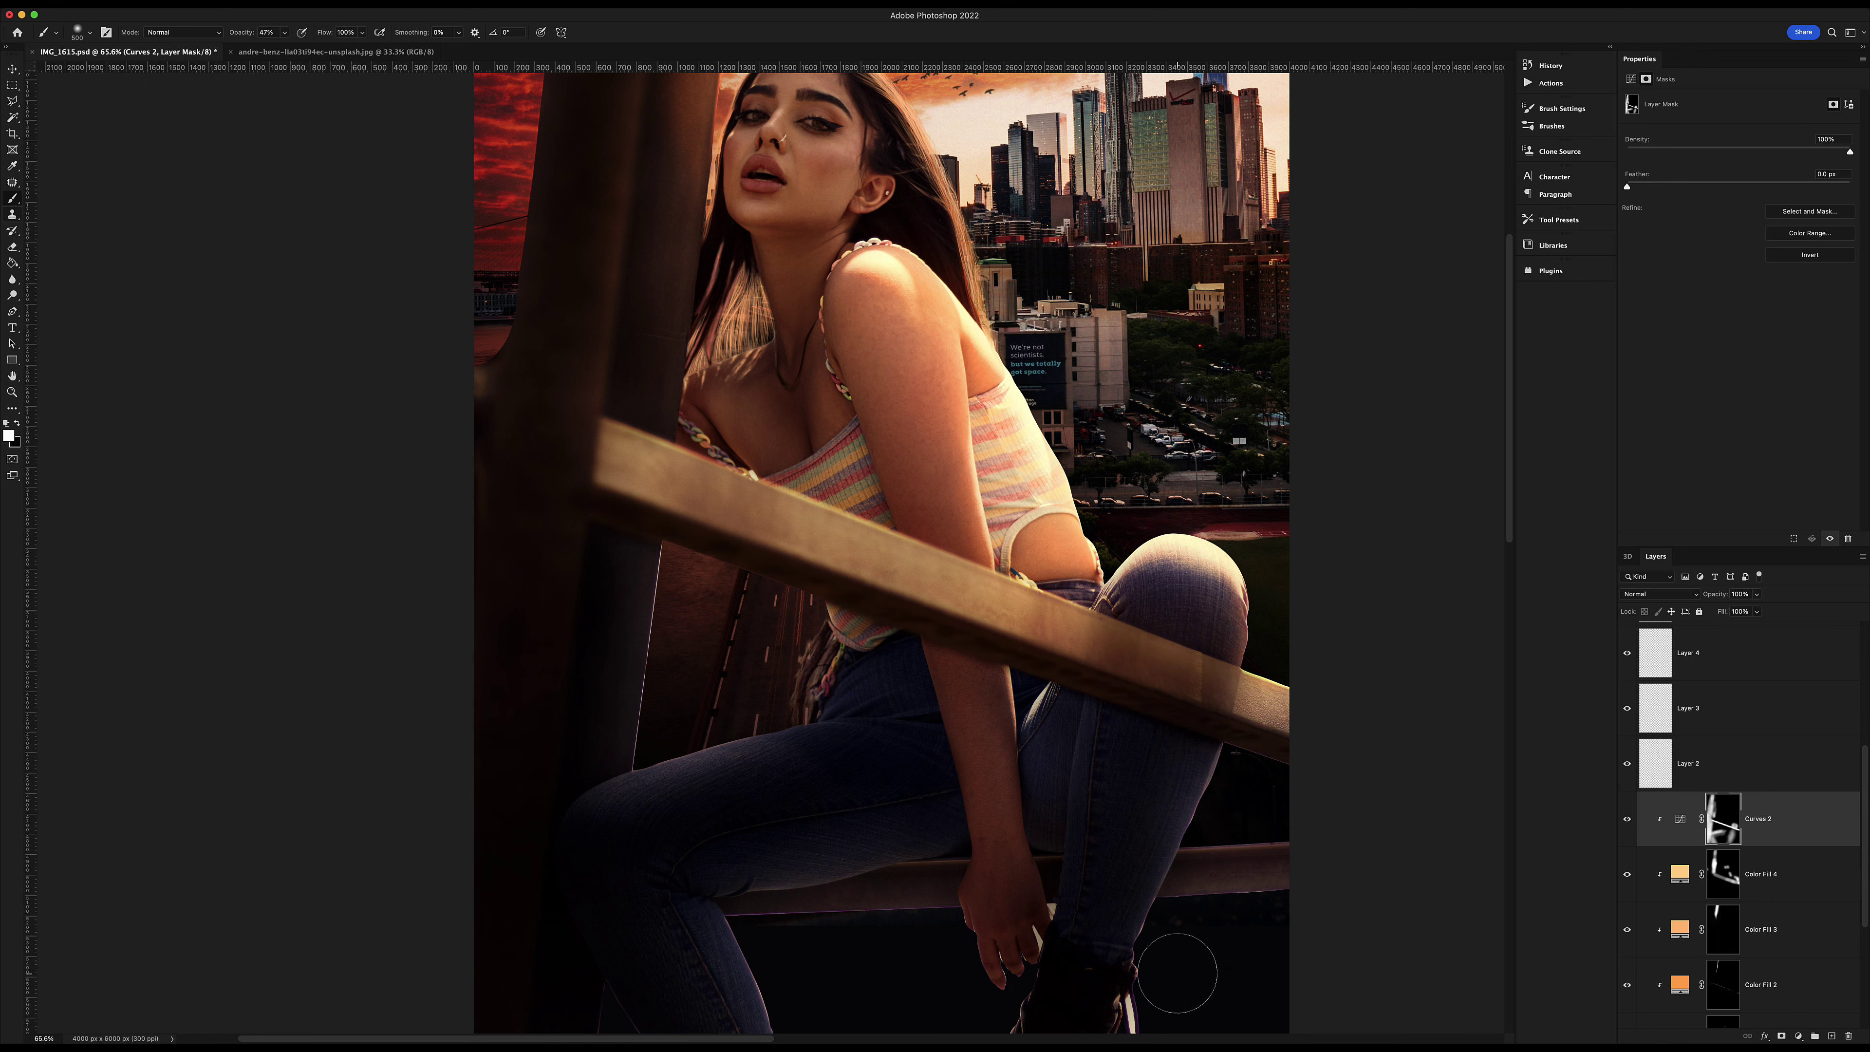
# Zoom out and move the Curves 2 layer below the Color Fill layers.
pyautogui.press('z')
pyautogui.moveTo(1181, 969)
pyautogui.mouseDown()
pyautogui.moveTo(1086, 520)
pyautogui.moveTo(1148, 520)
pyautogui.mouseUp()
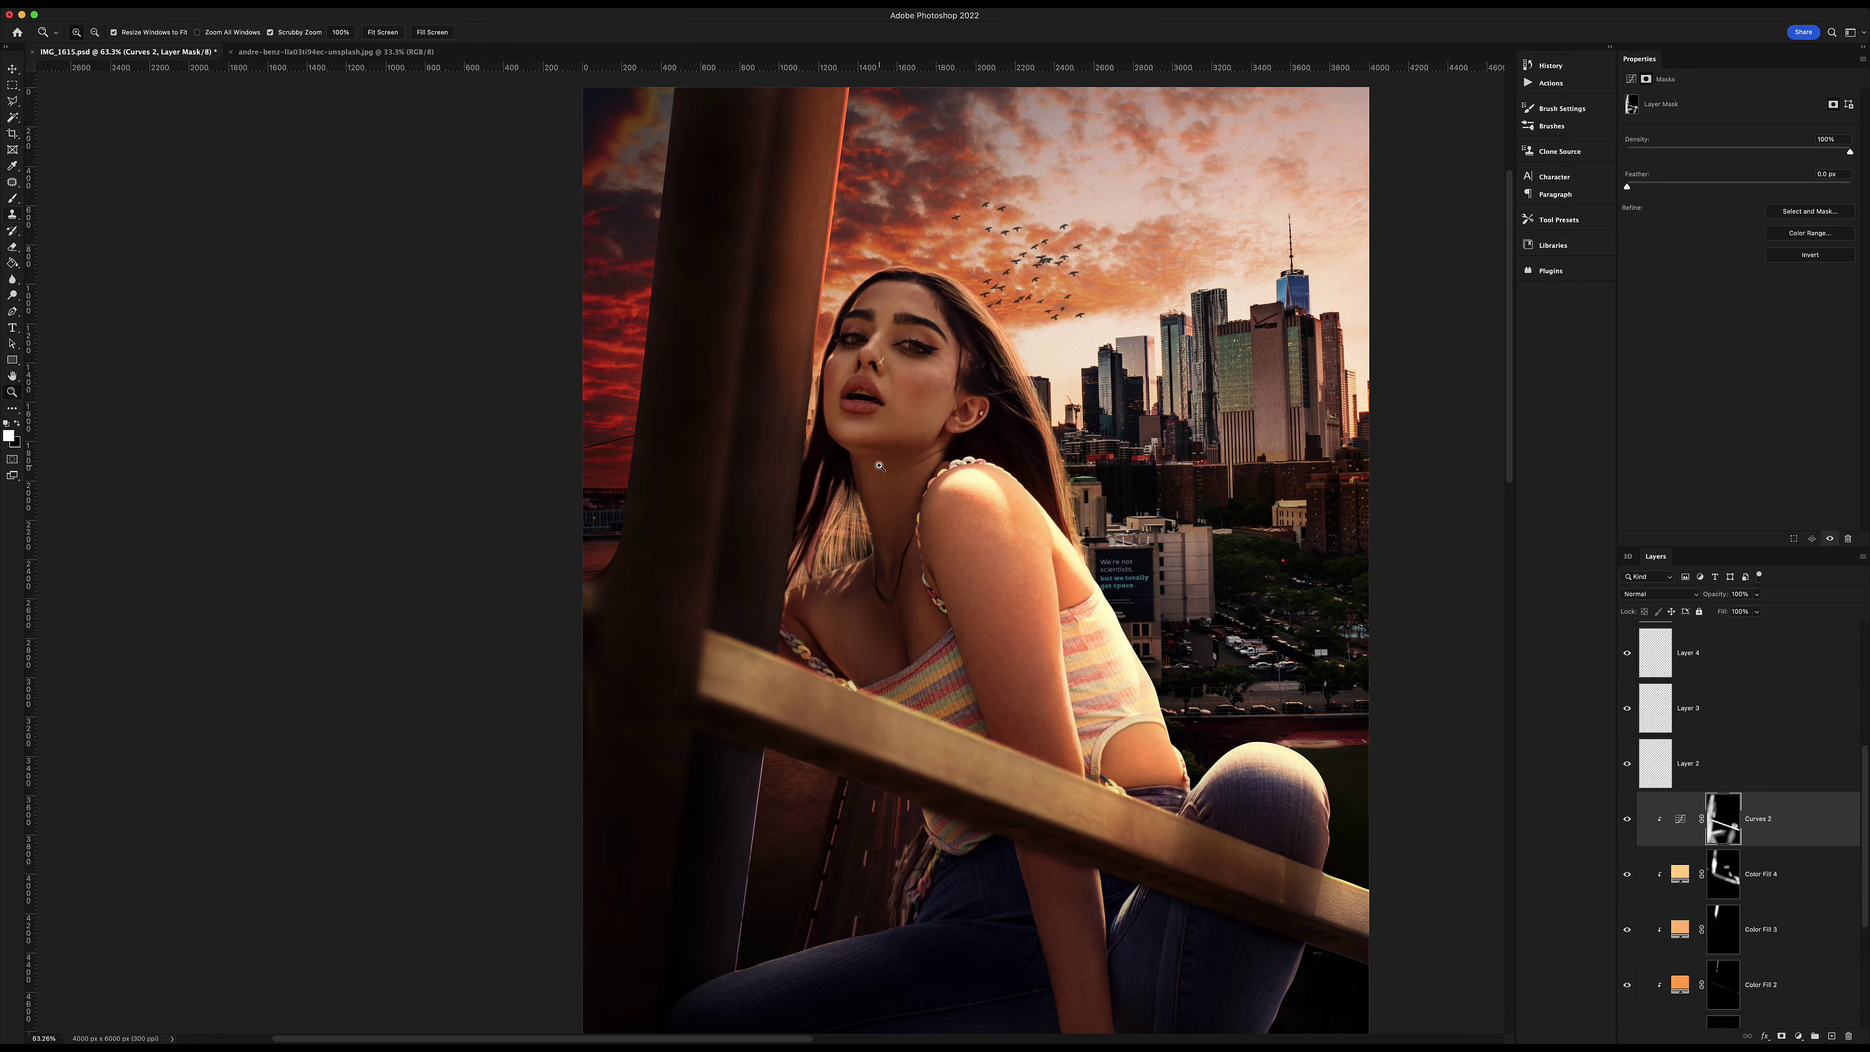
pyautogui.press('b')
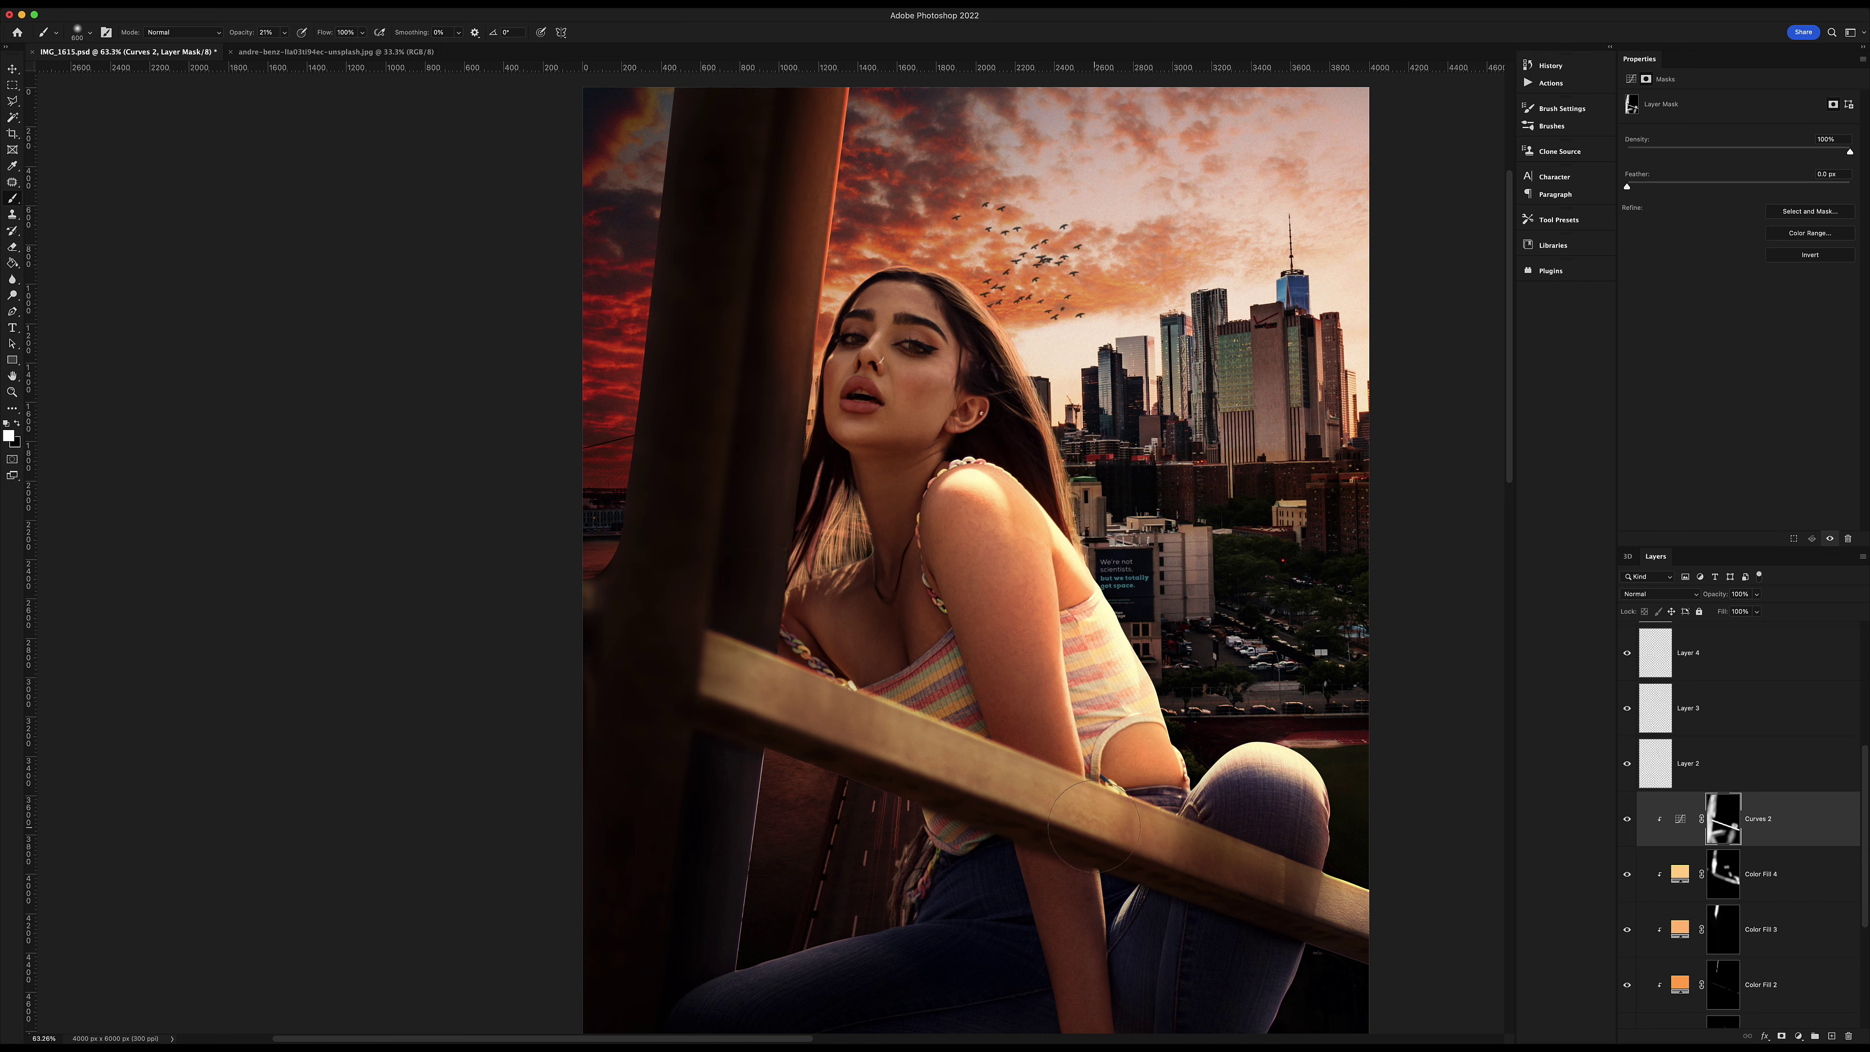
pyautogui.press('z')
pyautogui.moveTo(680, 655)
pyautogui.mouseDown()
pyautogui.moveTo(605, 476)
pyautogui.moveTo(633, 501)
pyautogui.mouseUp()
pyautogui.hotkey('ctrl', 'z')
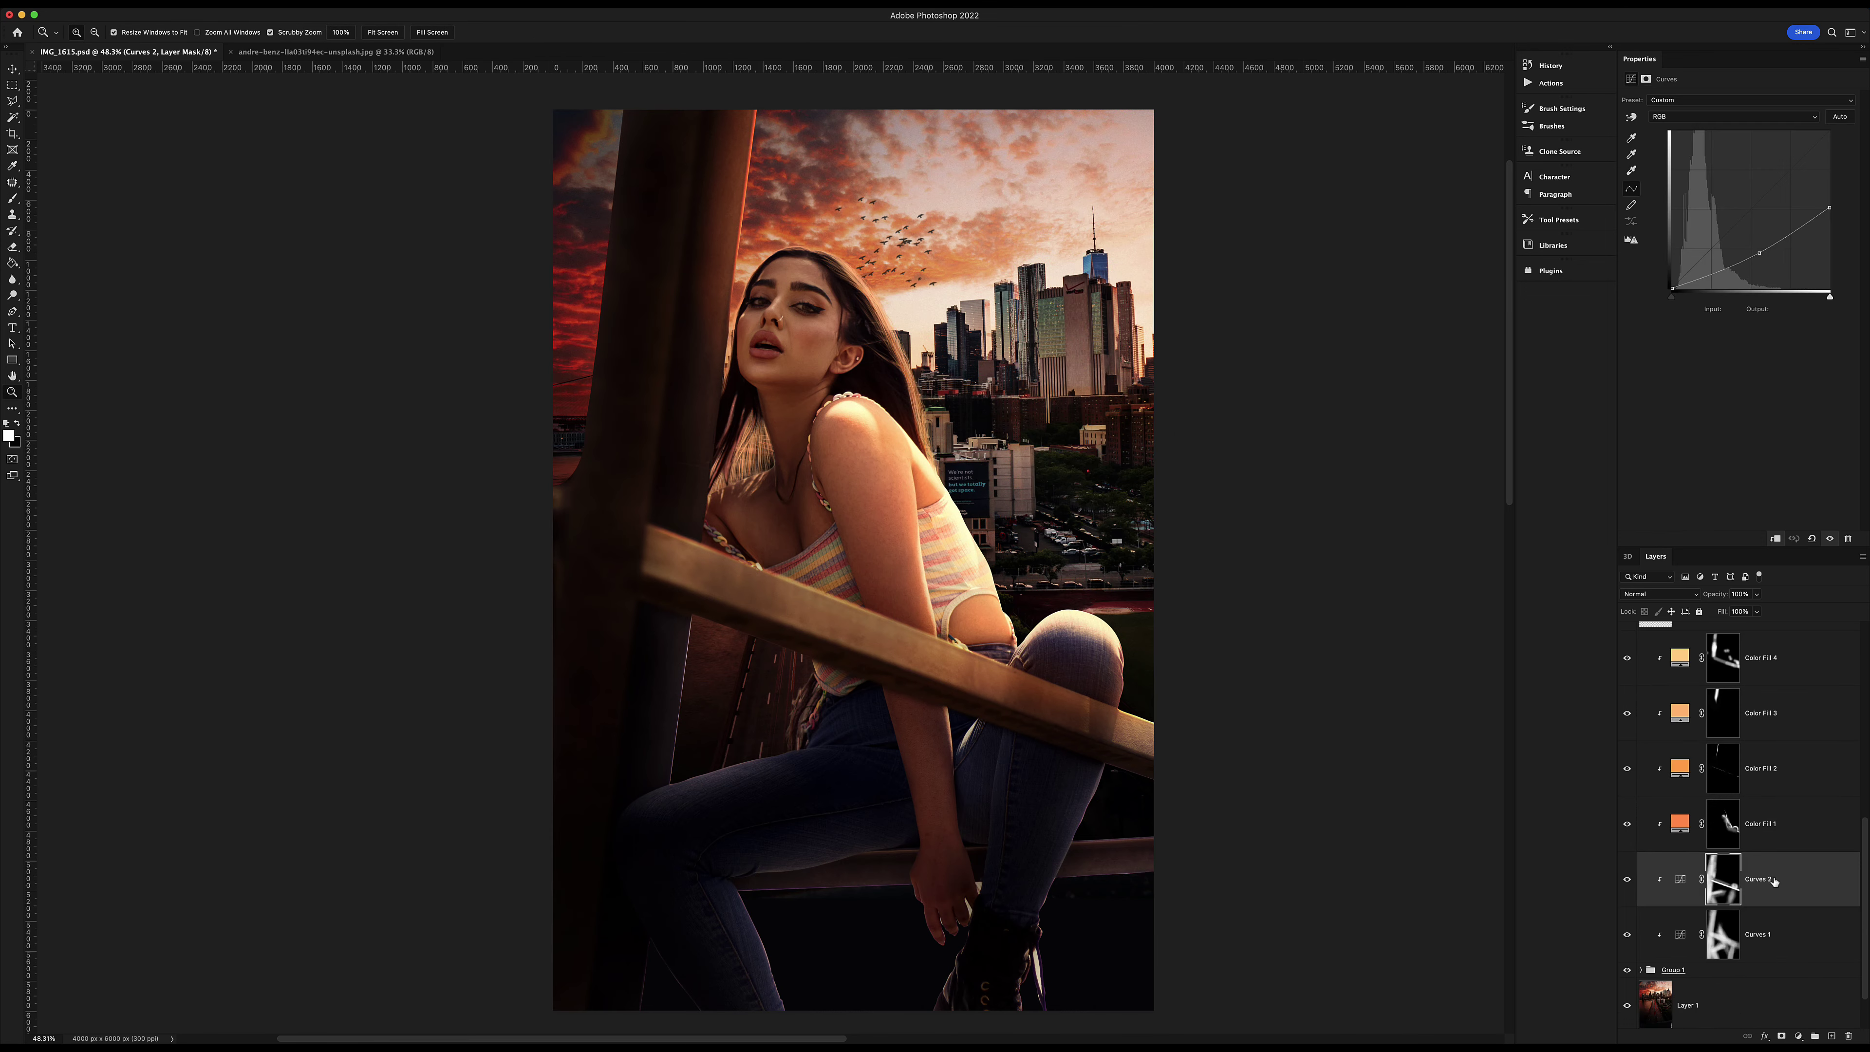
# Paint a warm glow along the leg edge on the Color Fill 3 mask.
pyautogui.press('b')
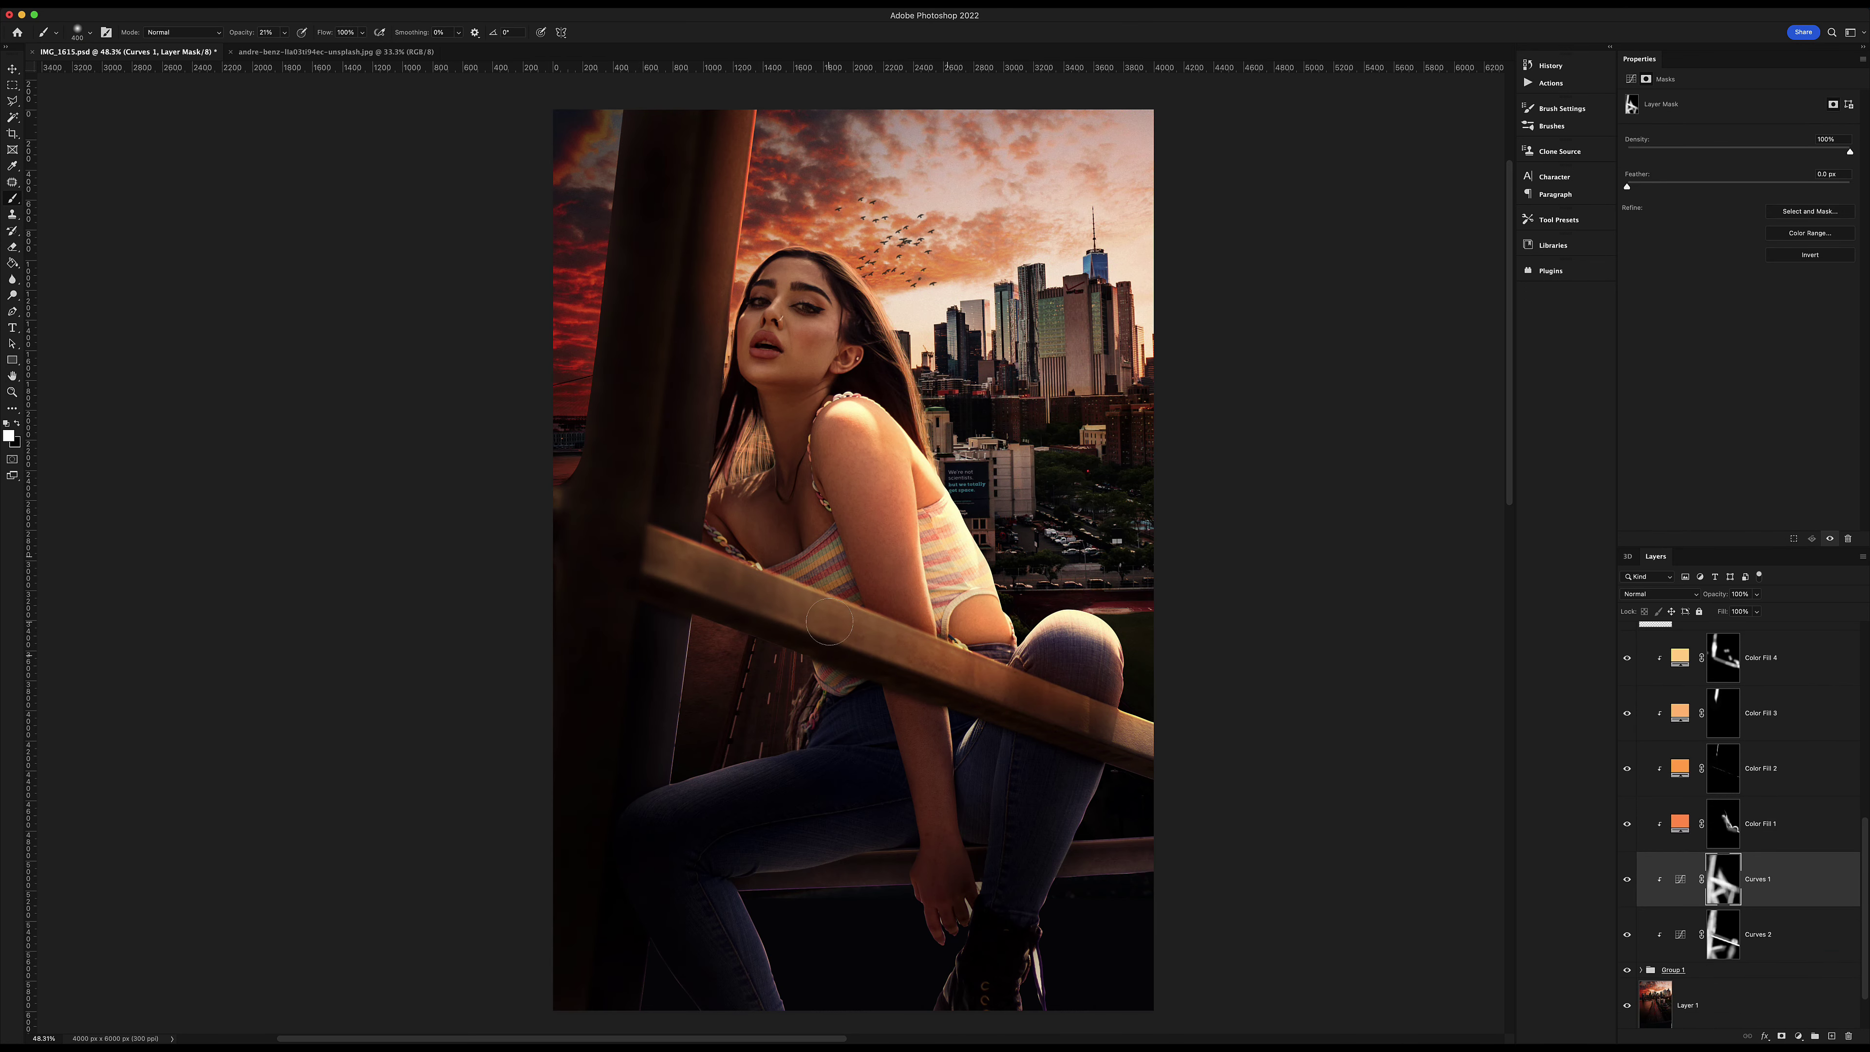
pyautogui.hotkey('alt', ']')
pyautogui.hotkey('alt', ']')
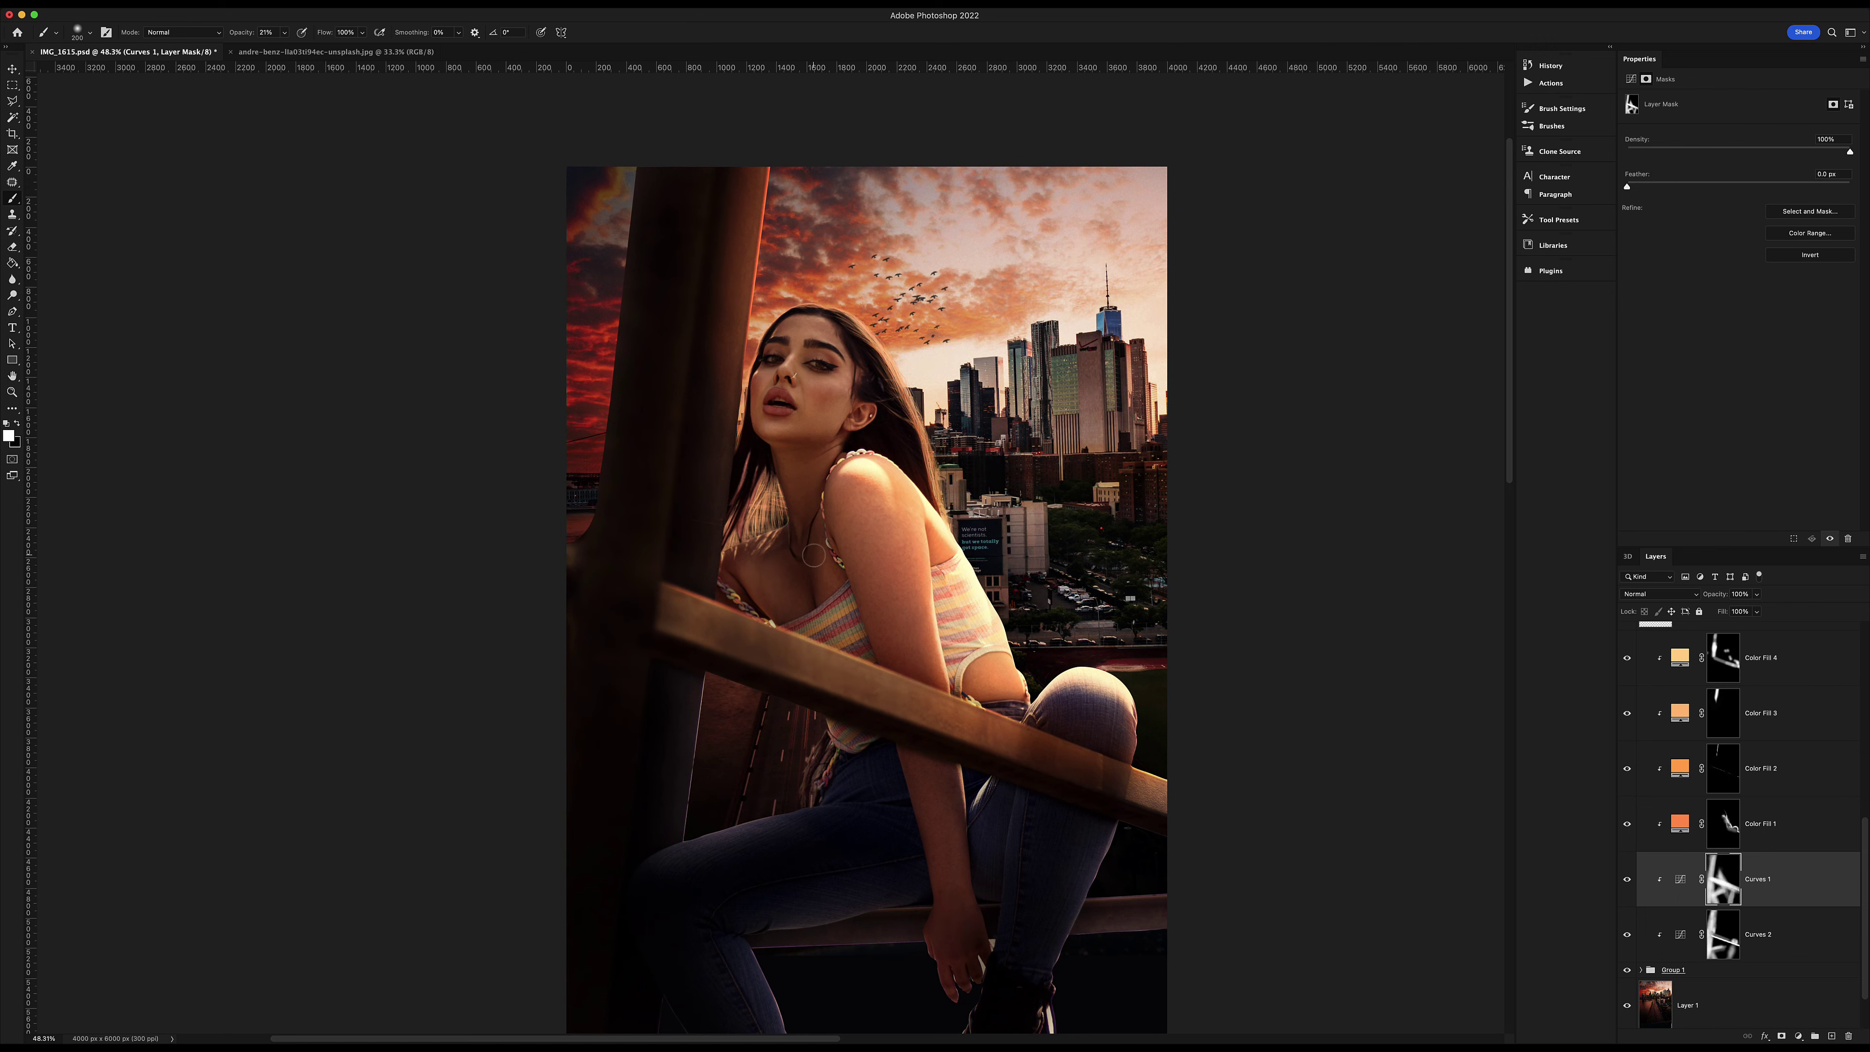
pyautogui.press('[')
pyautogui.press('[')
pyautogui.press('[')
pyautogui.scroll(5, 772, 509)
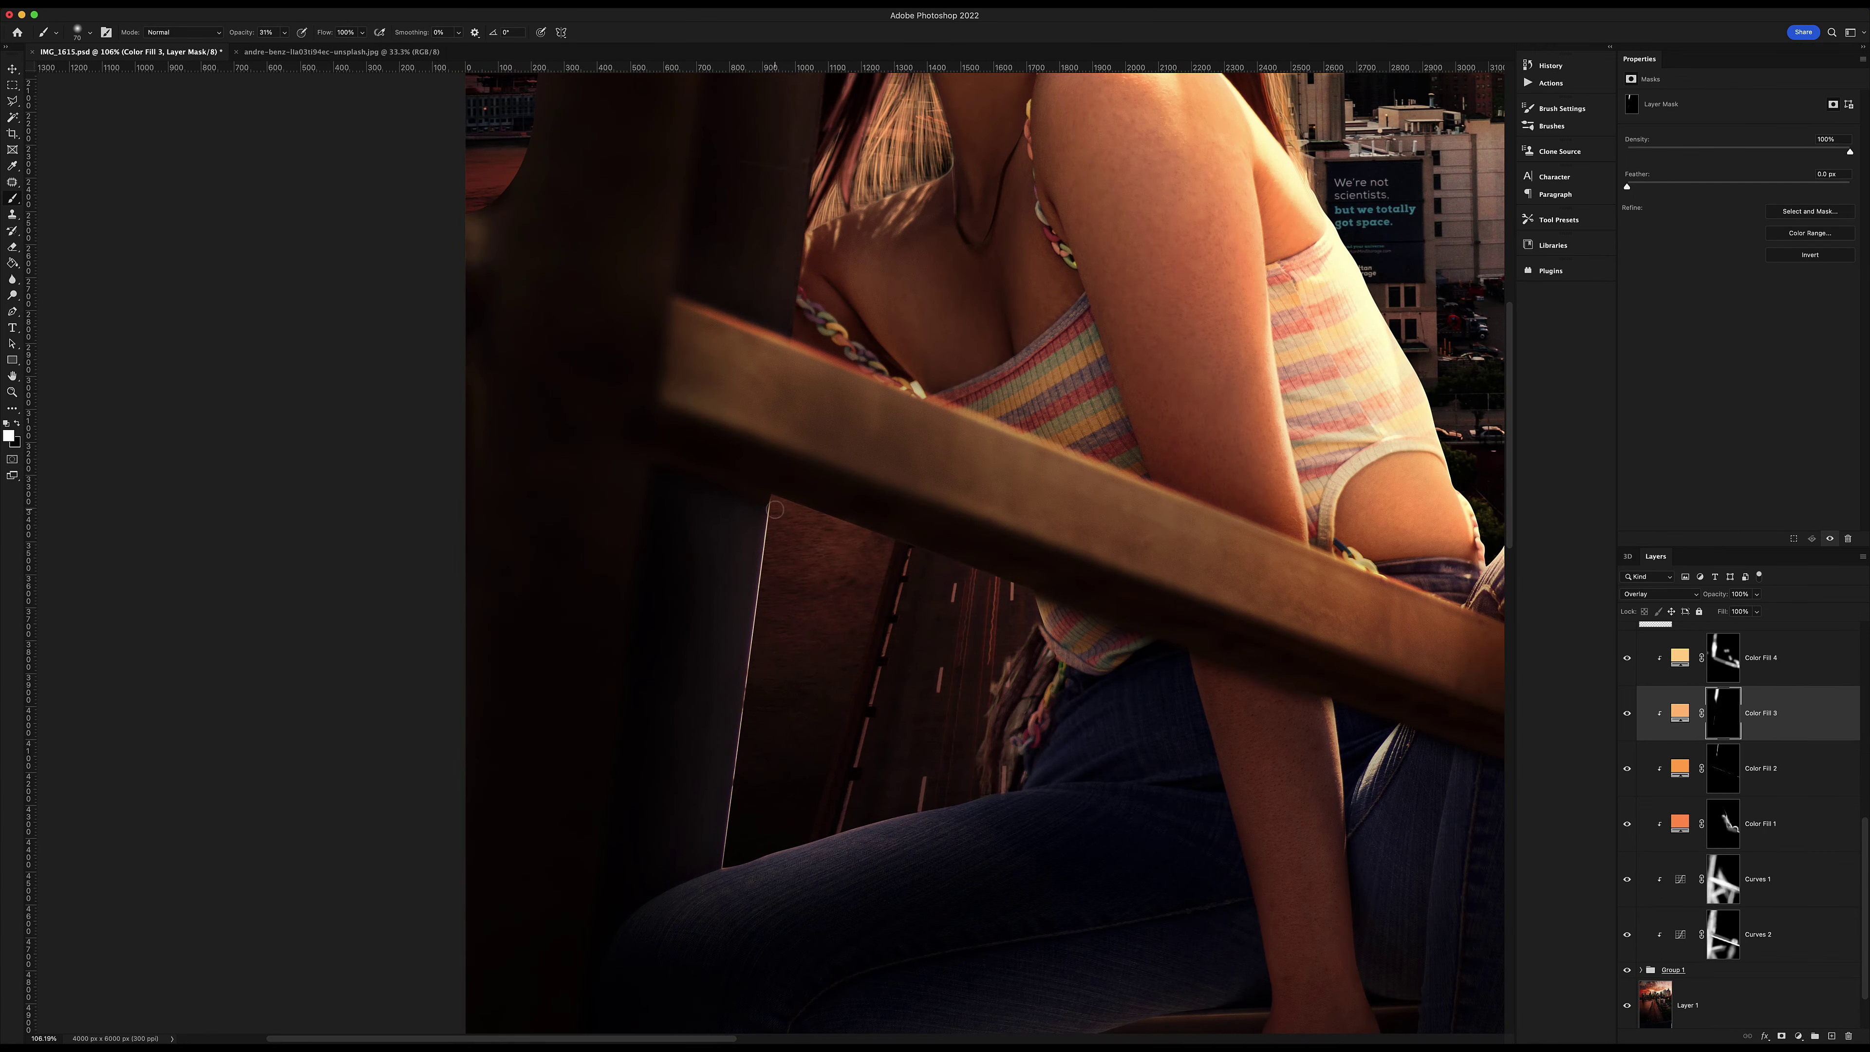
pyautogui.moveTo(743, 685); pyautogui.dragTo(979, 795)
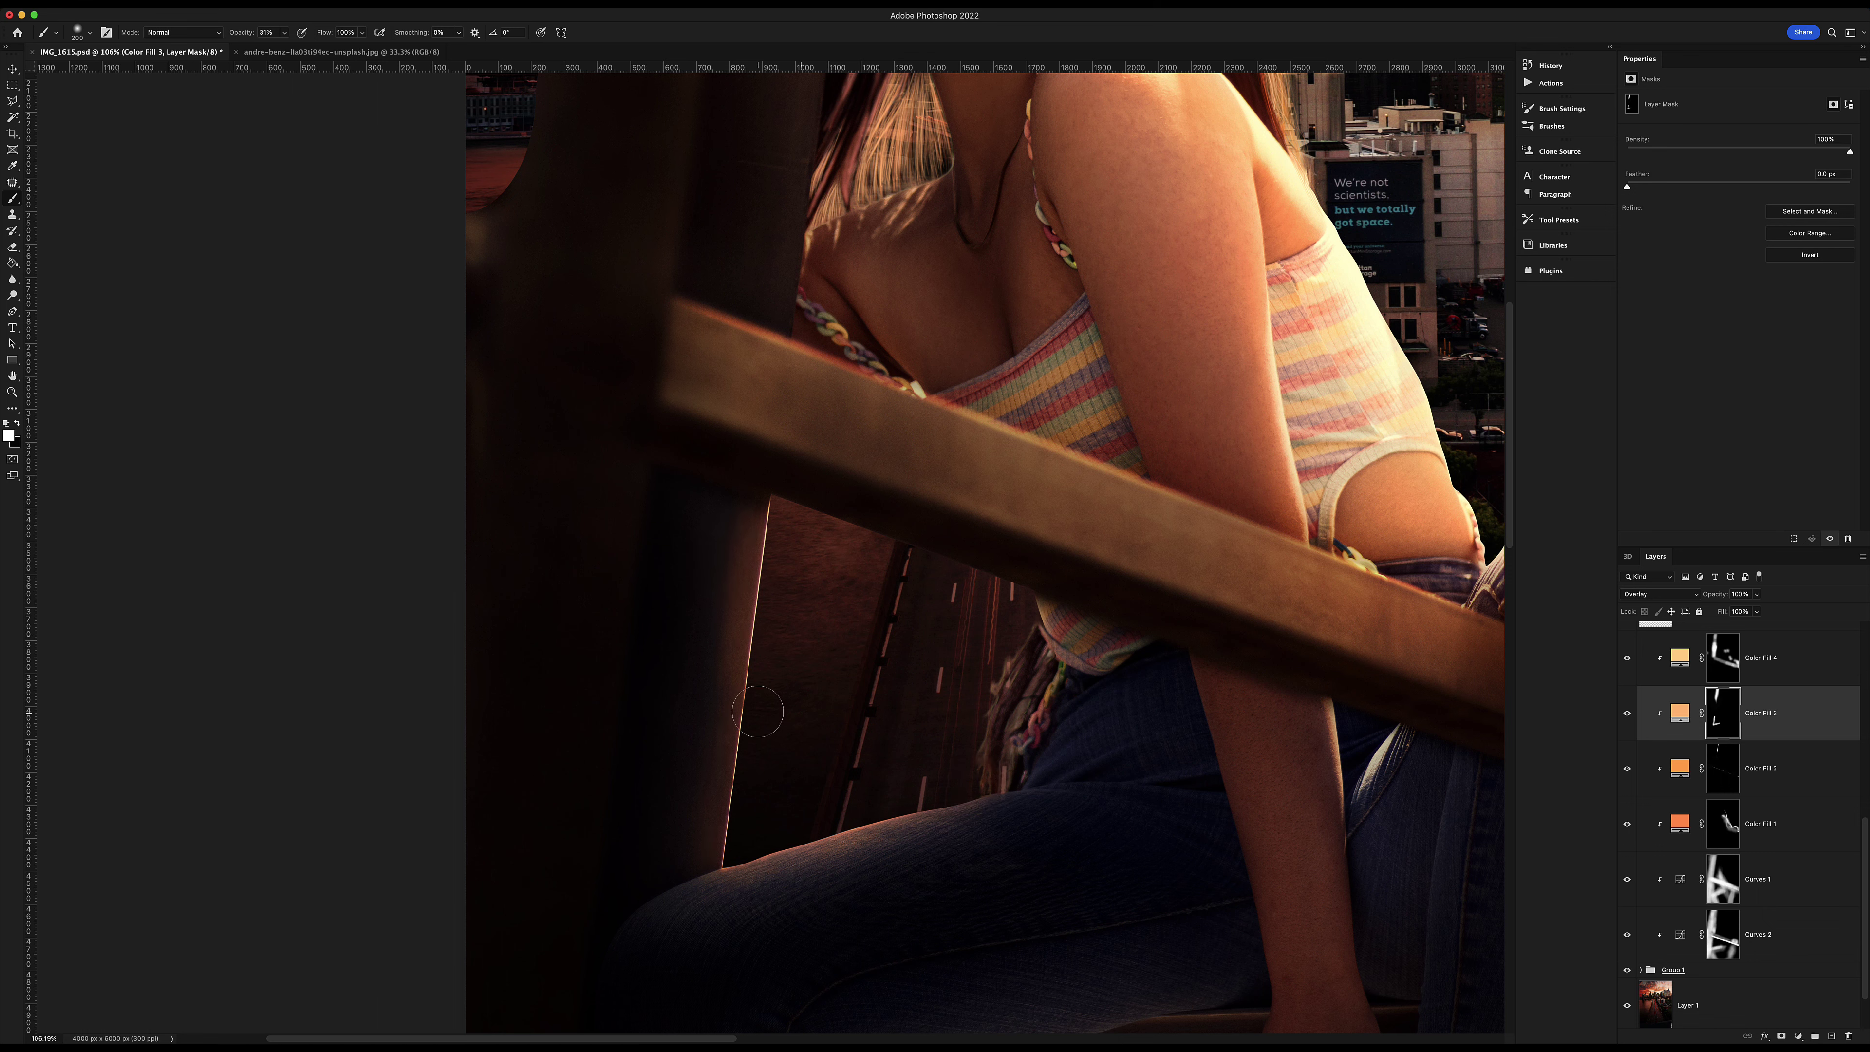
pyautogui.press(']')
pyautogui.press(']')
pyautogui.press(']')
# Add glow near the beam edge on the Color Fill 2 mask.
pyautogui.hotkey('alt', '[')
pyautogui.moveTo(798, 586); pyautogui.dragTo(796, 752)
pyautogui.press('[')
pyautogui.press('[')
pyautogui.press('[')
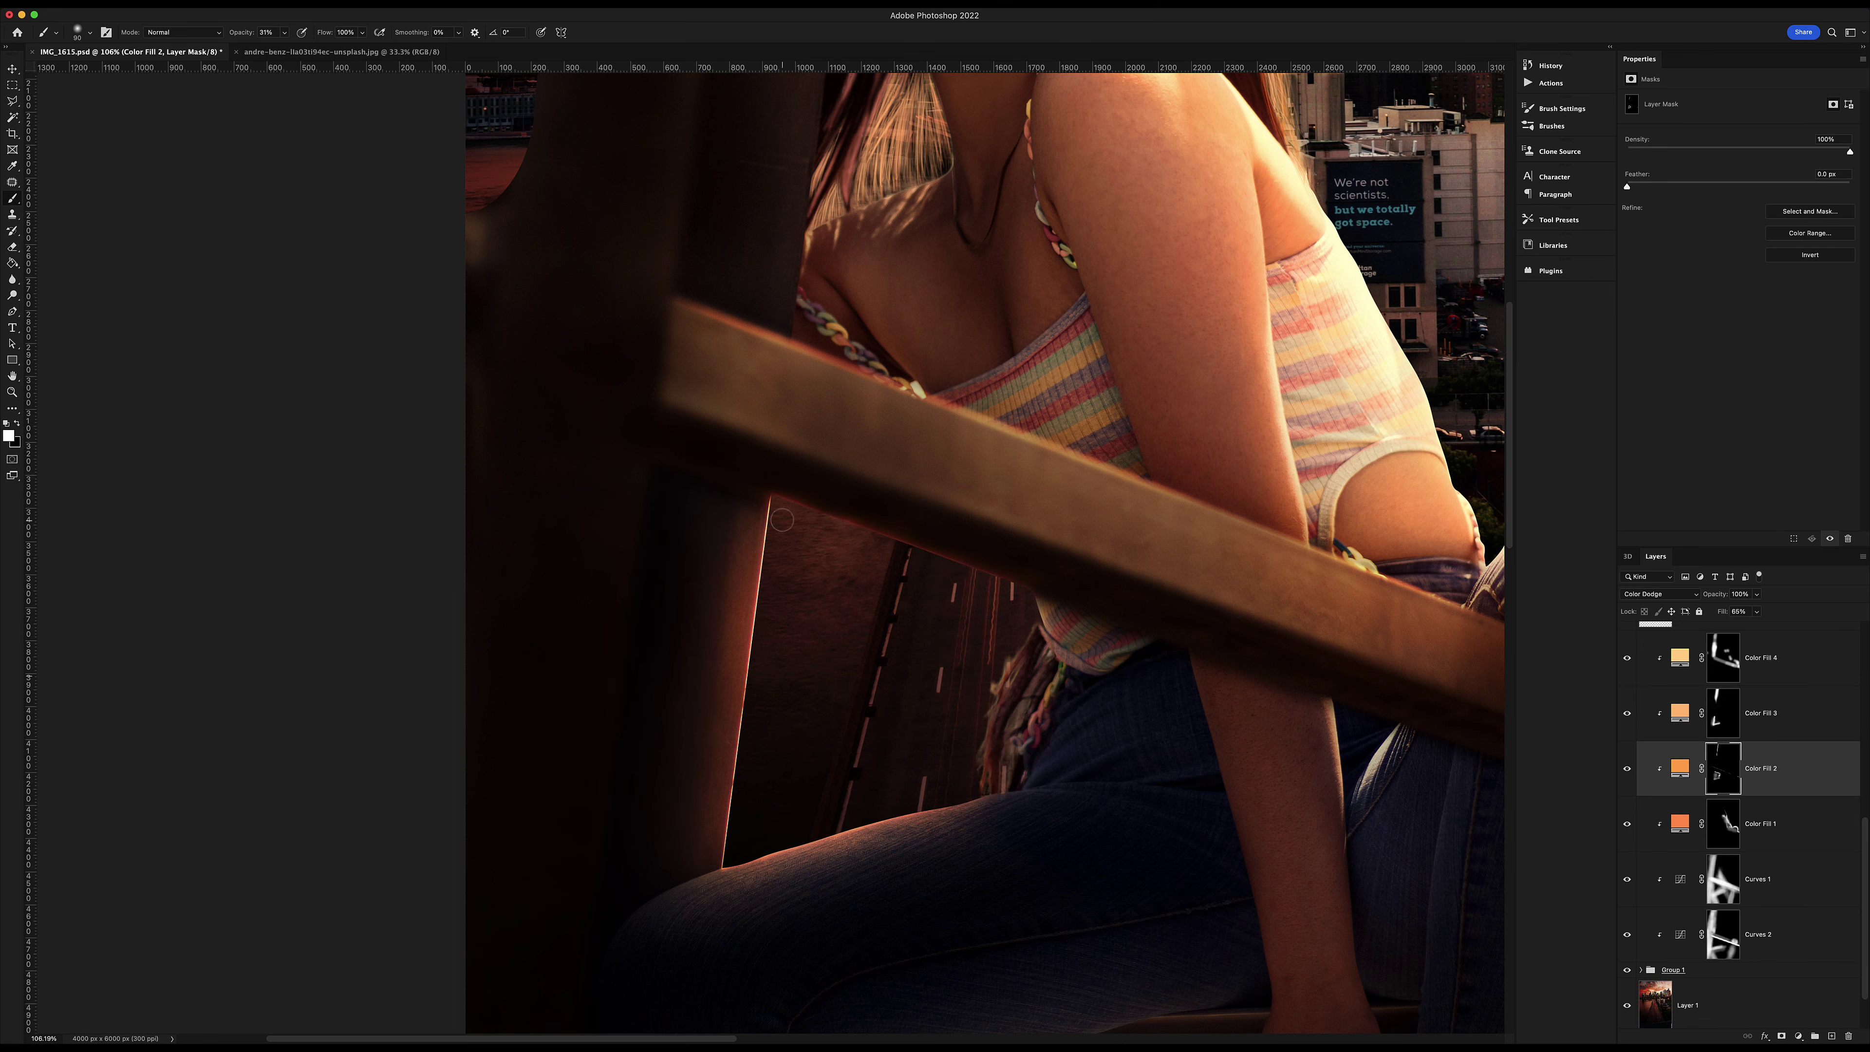
pyautogui.scroll(10, 782, 520)
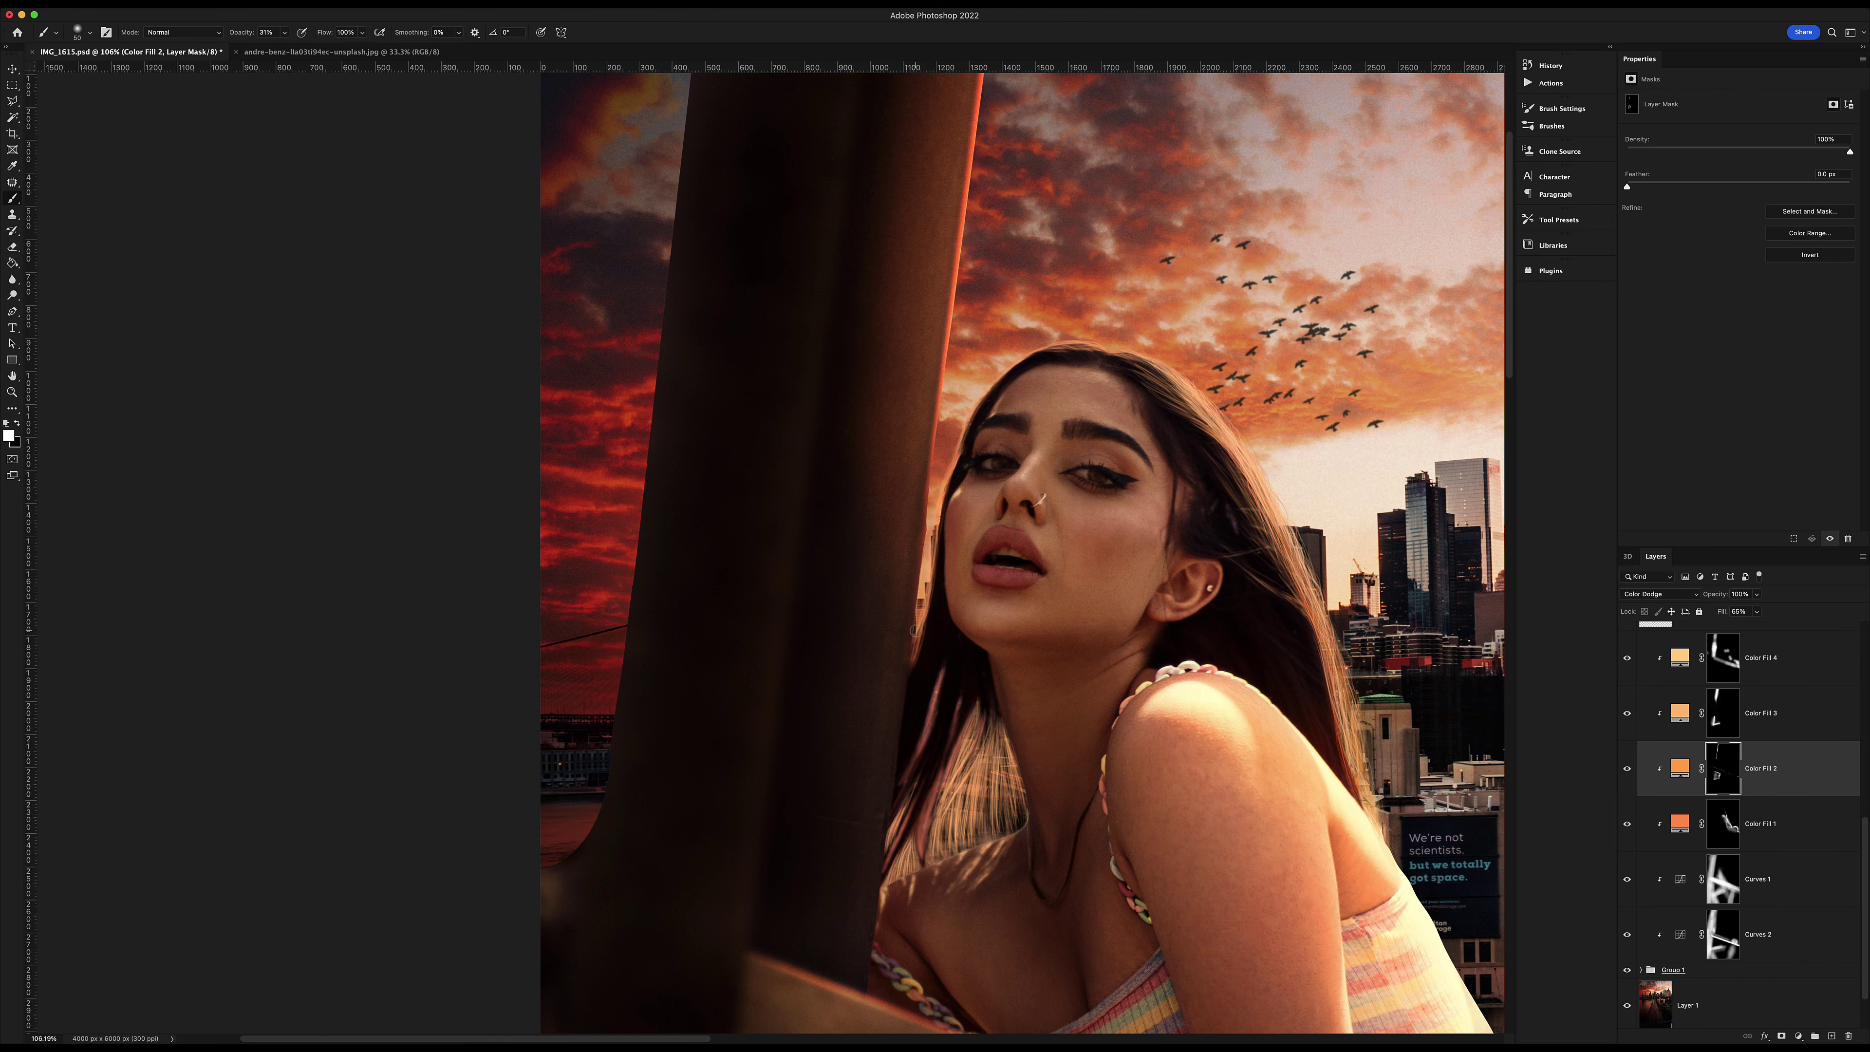
pyautogui.scroll(10, 915, 630)
pyautogui.hscroll(-3, 818, 861)
pyautogui.scroll(-10, 580, 383)
pyautogui.hscroll(-3, 581, 382)
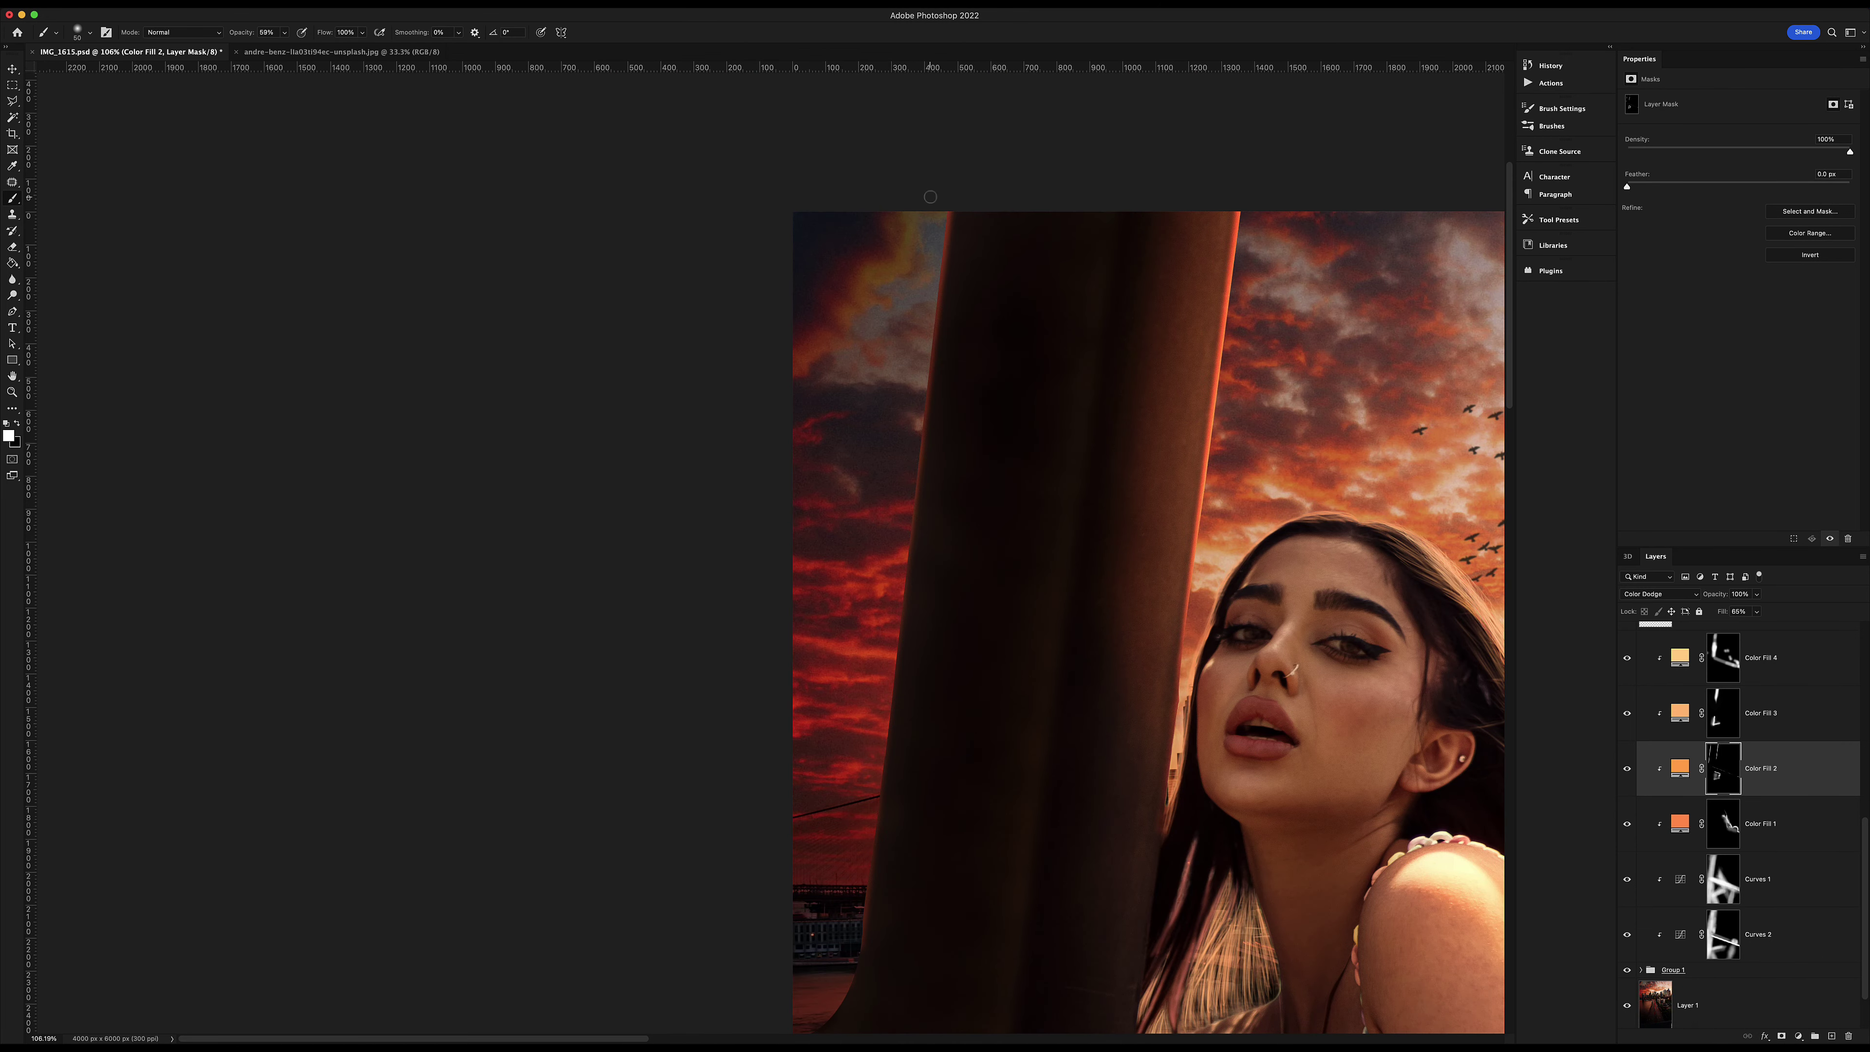
# Move between the Color Fill 4 and Color Fill 2 masks and zoom out.
pyautogui.hotkey('alt', '[')
pyautogui.click(1709, 672)
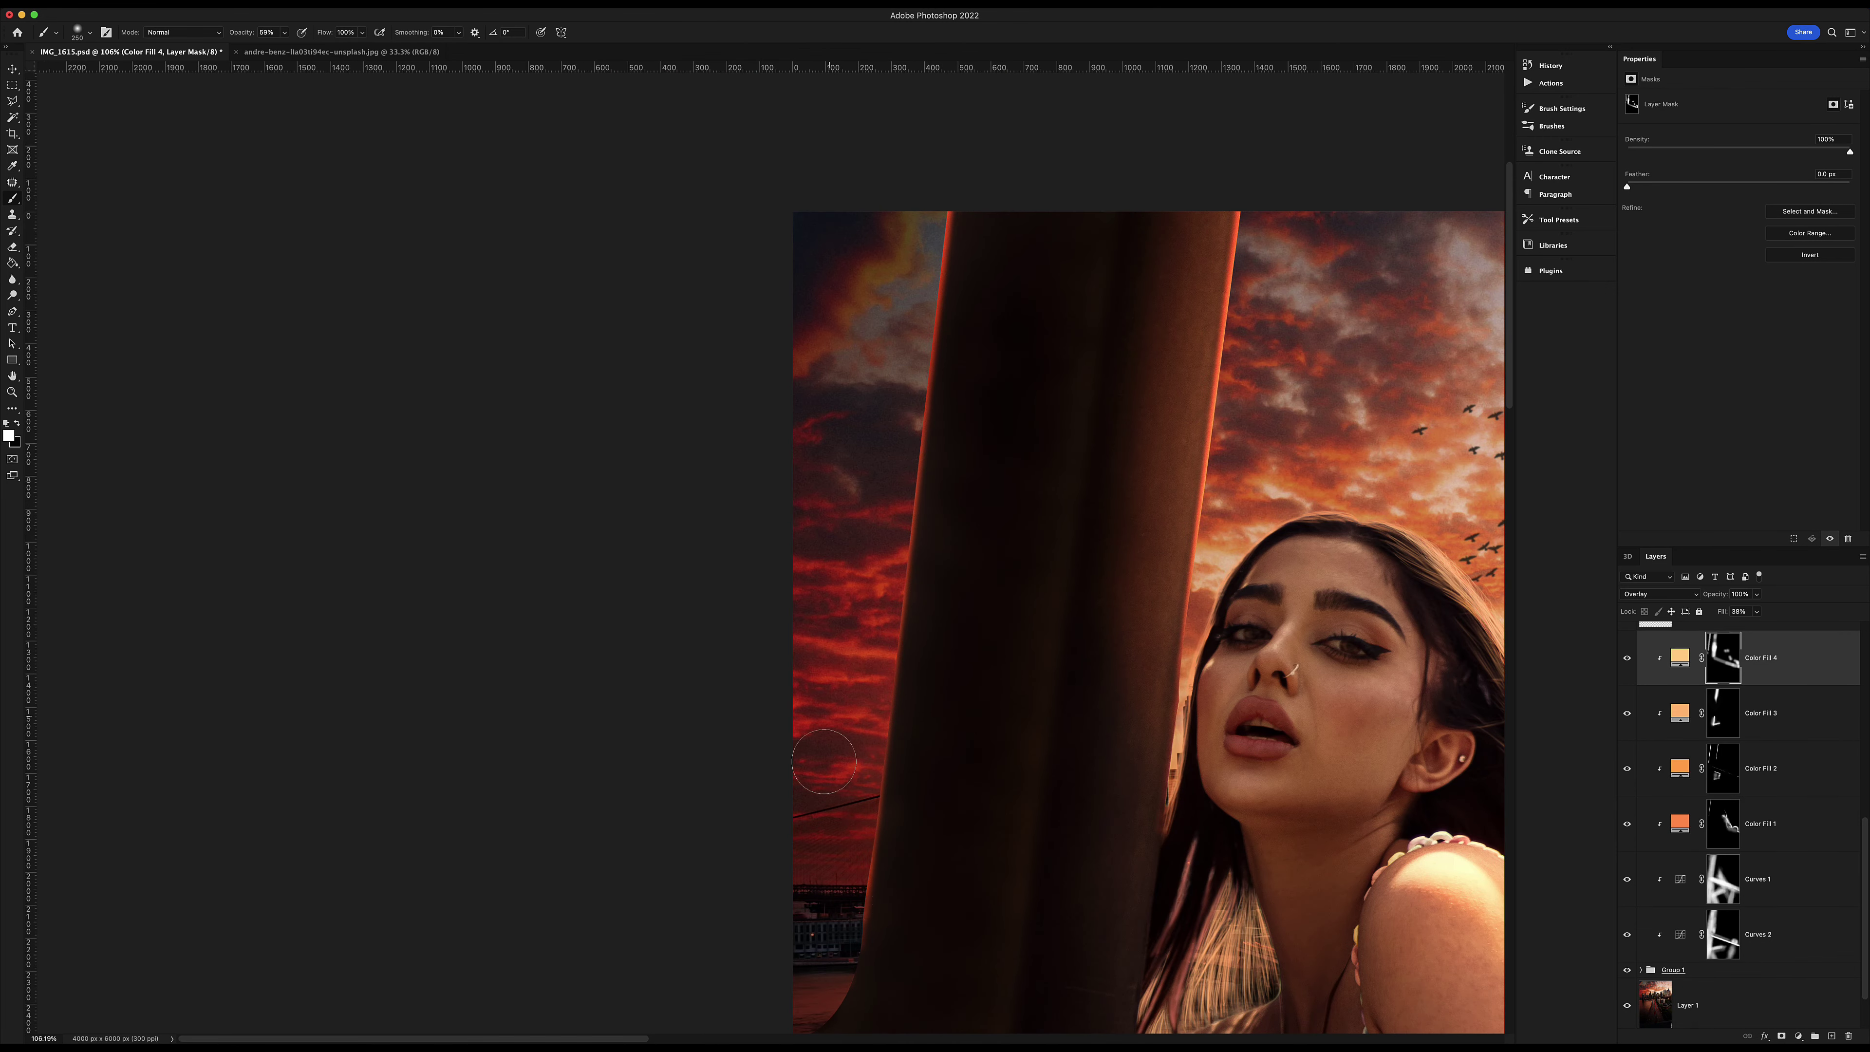
pyautogui.scroll(-8, 869, 671)
pyautogui.hscroll(-2, 869, 671)
pyautogui.hotkey('alt', '[')
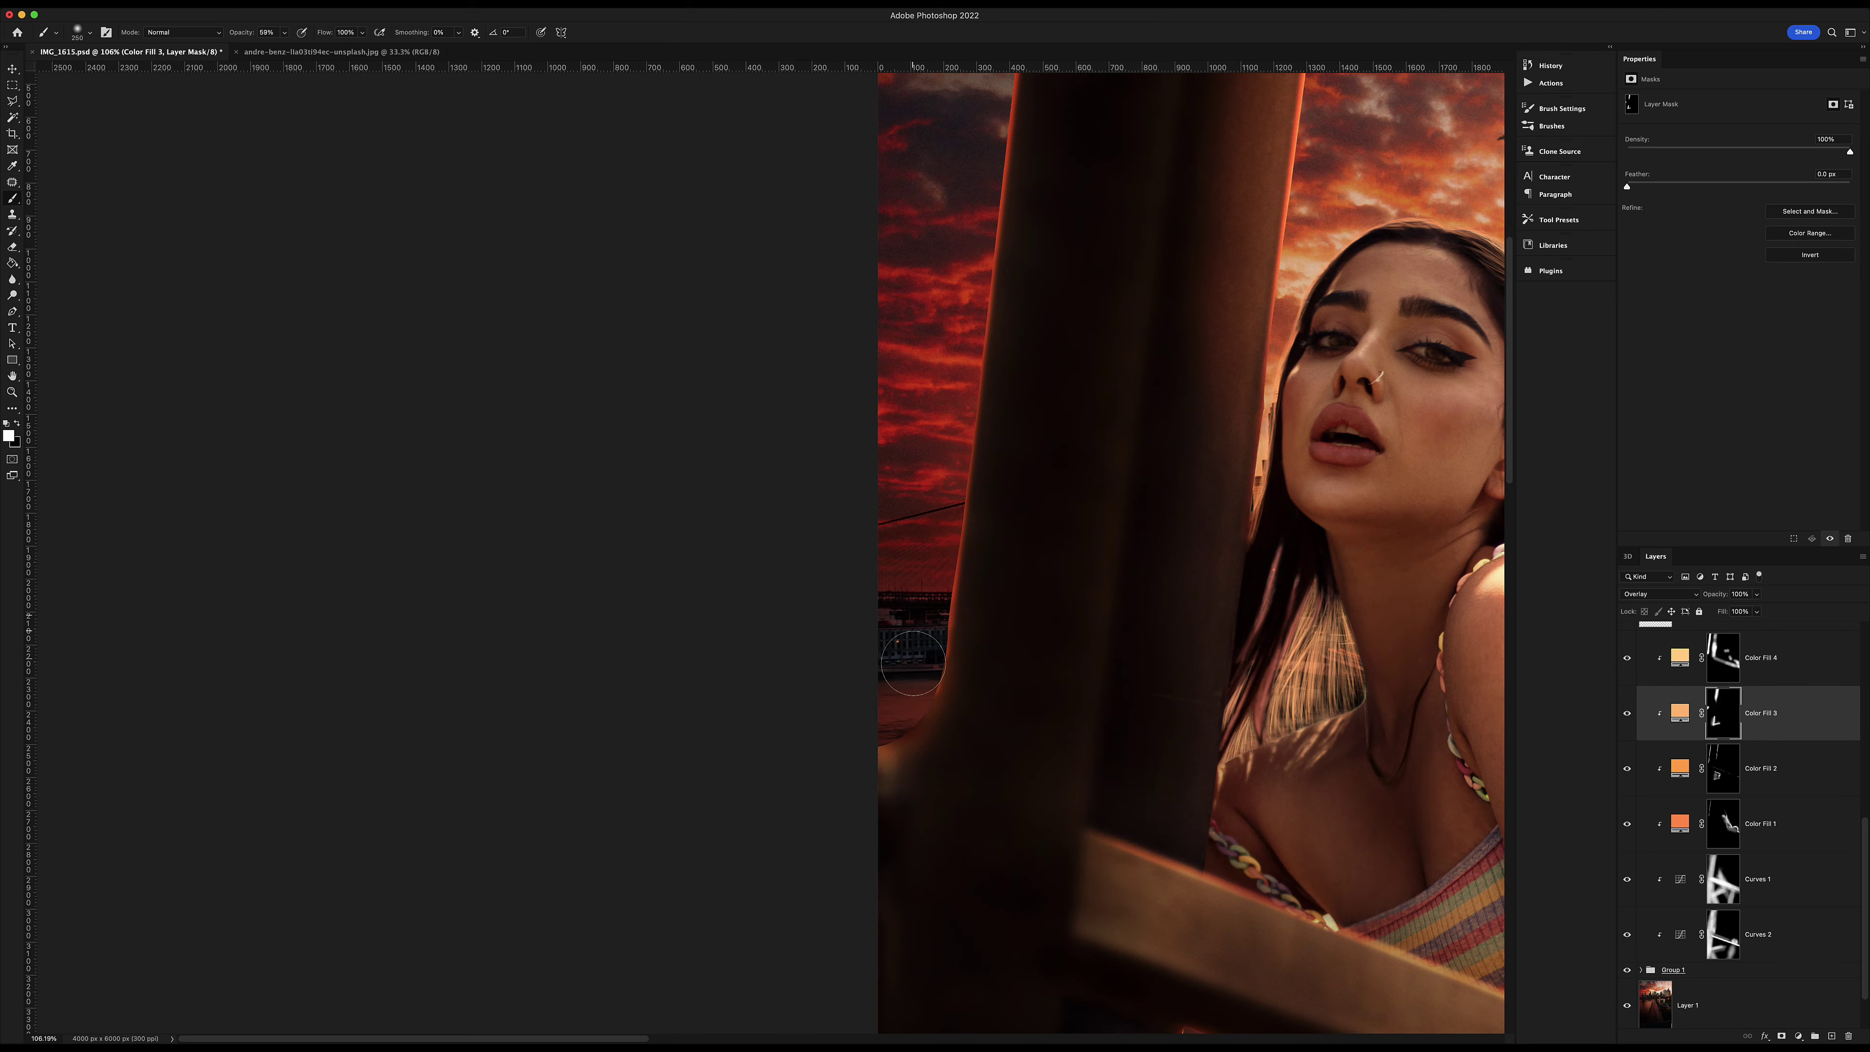
pyautogui.hotkey('alt', '[')
pyautogui.press('z')
pyautogui.scroll(-5, 878, 716)
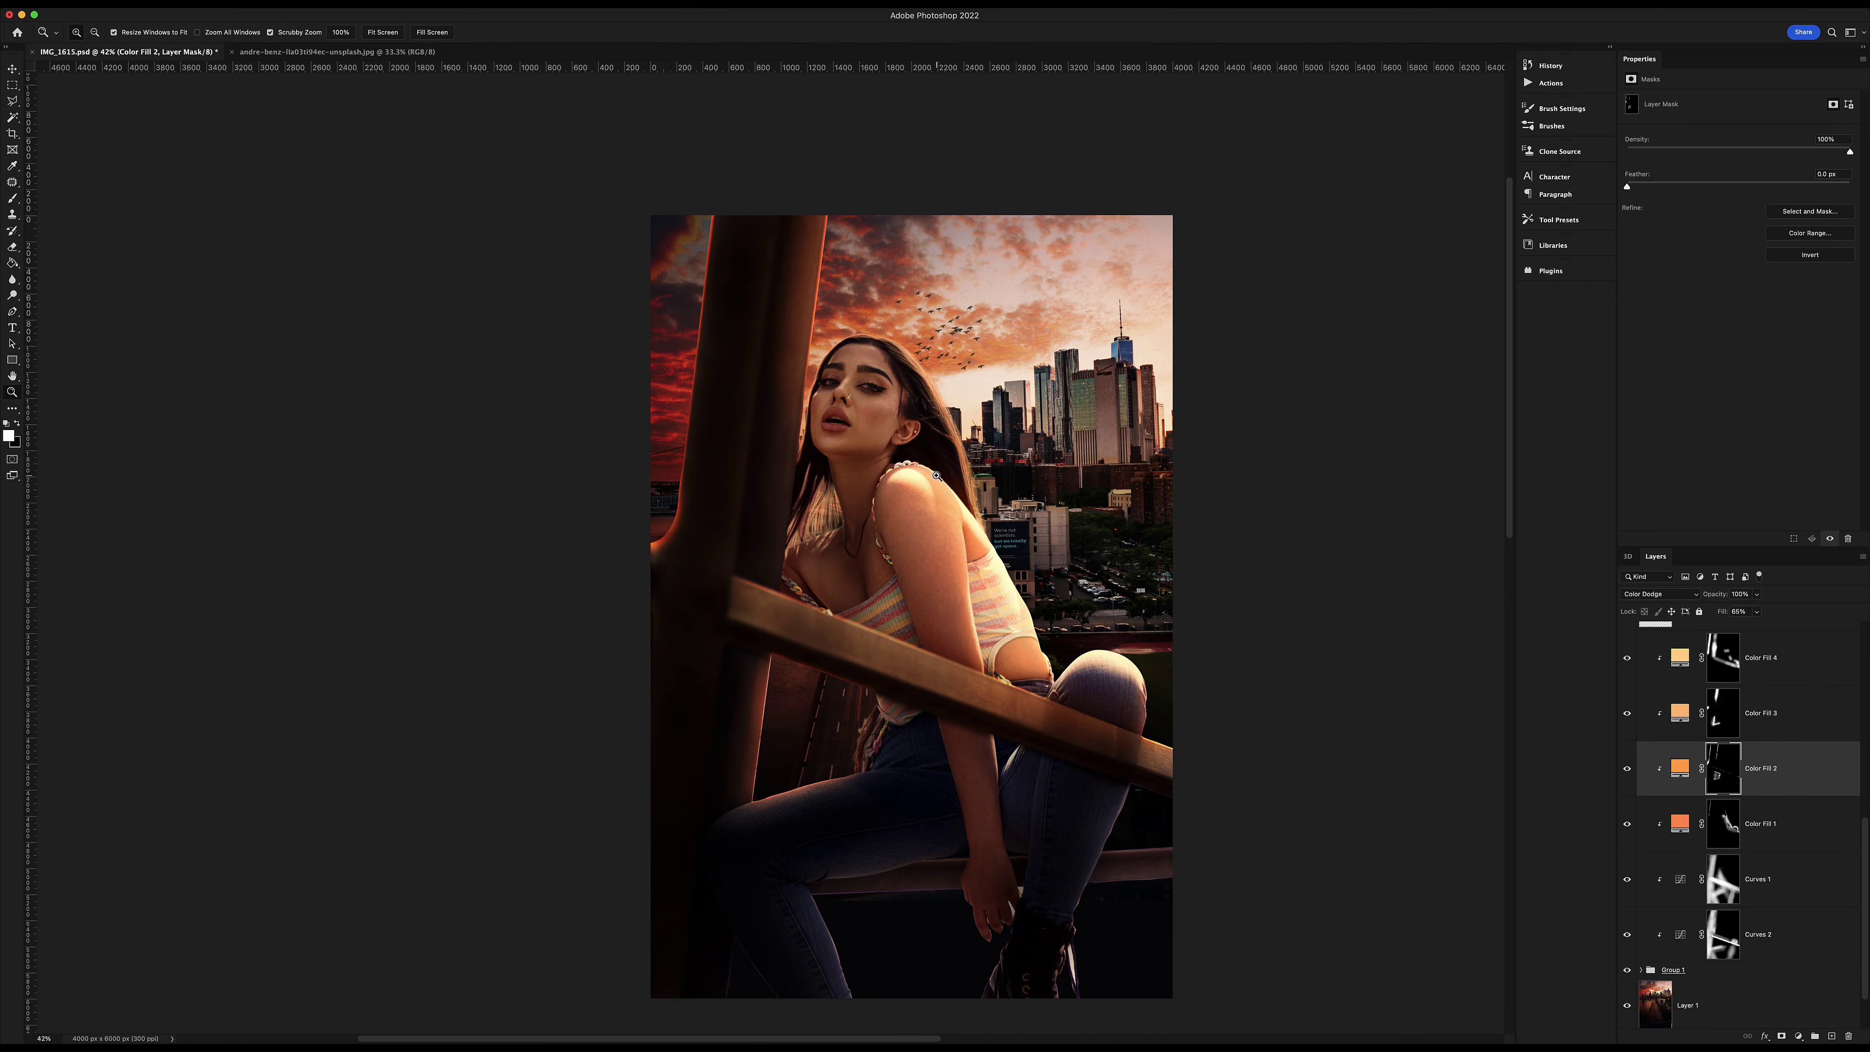
pyautogui.scroll(10, 830, 770)
# Paint reddish strands along the hair's left edge beside the pole.
pyautogui.press('b')
pyautogui.hotkey('alt', '[')
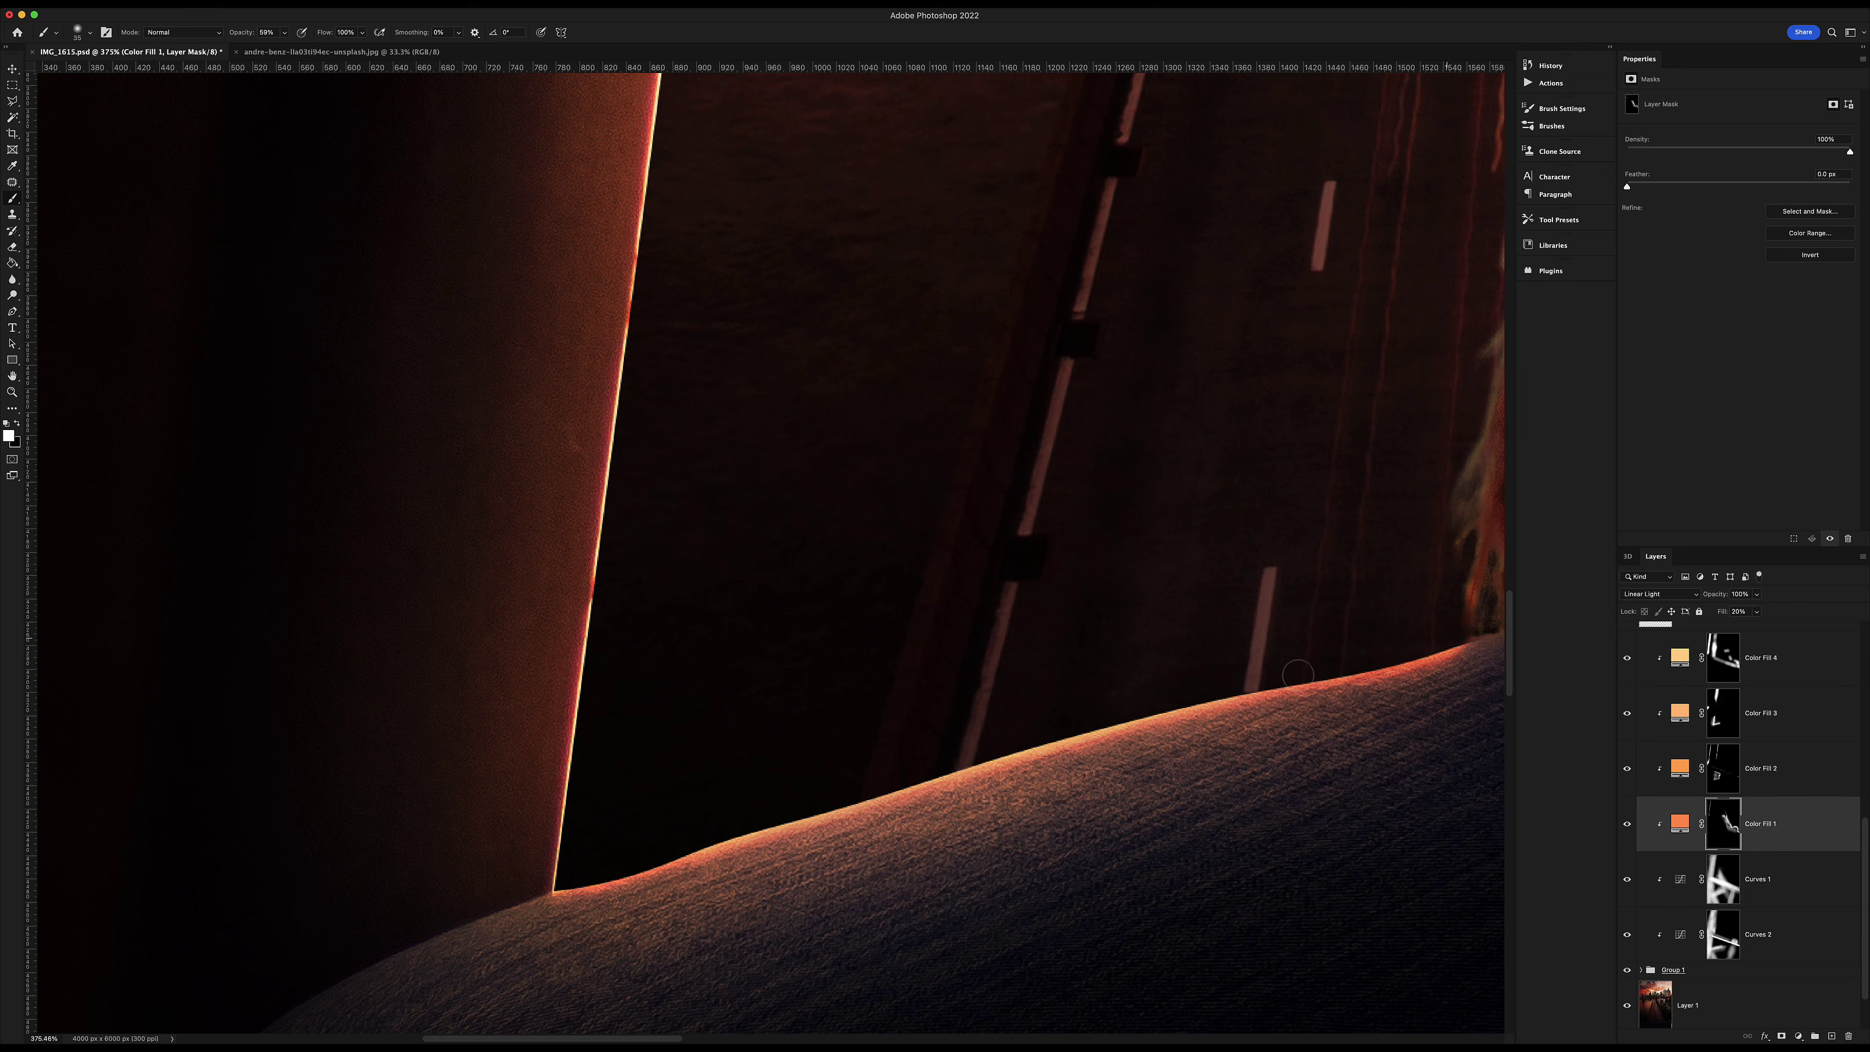
pyautogui.hscroll(10, 830, 611)
pyautogui.scroll(4, 829, 611)
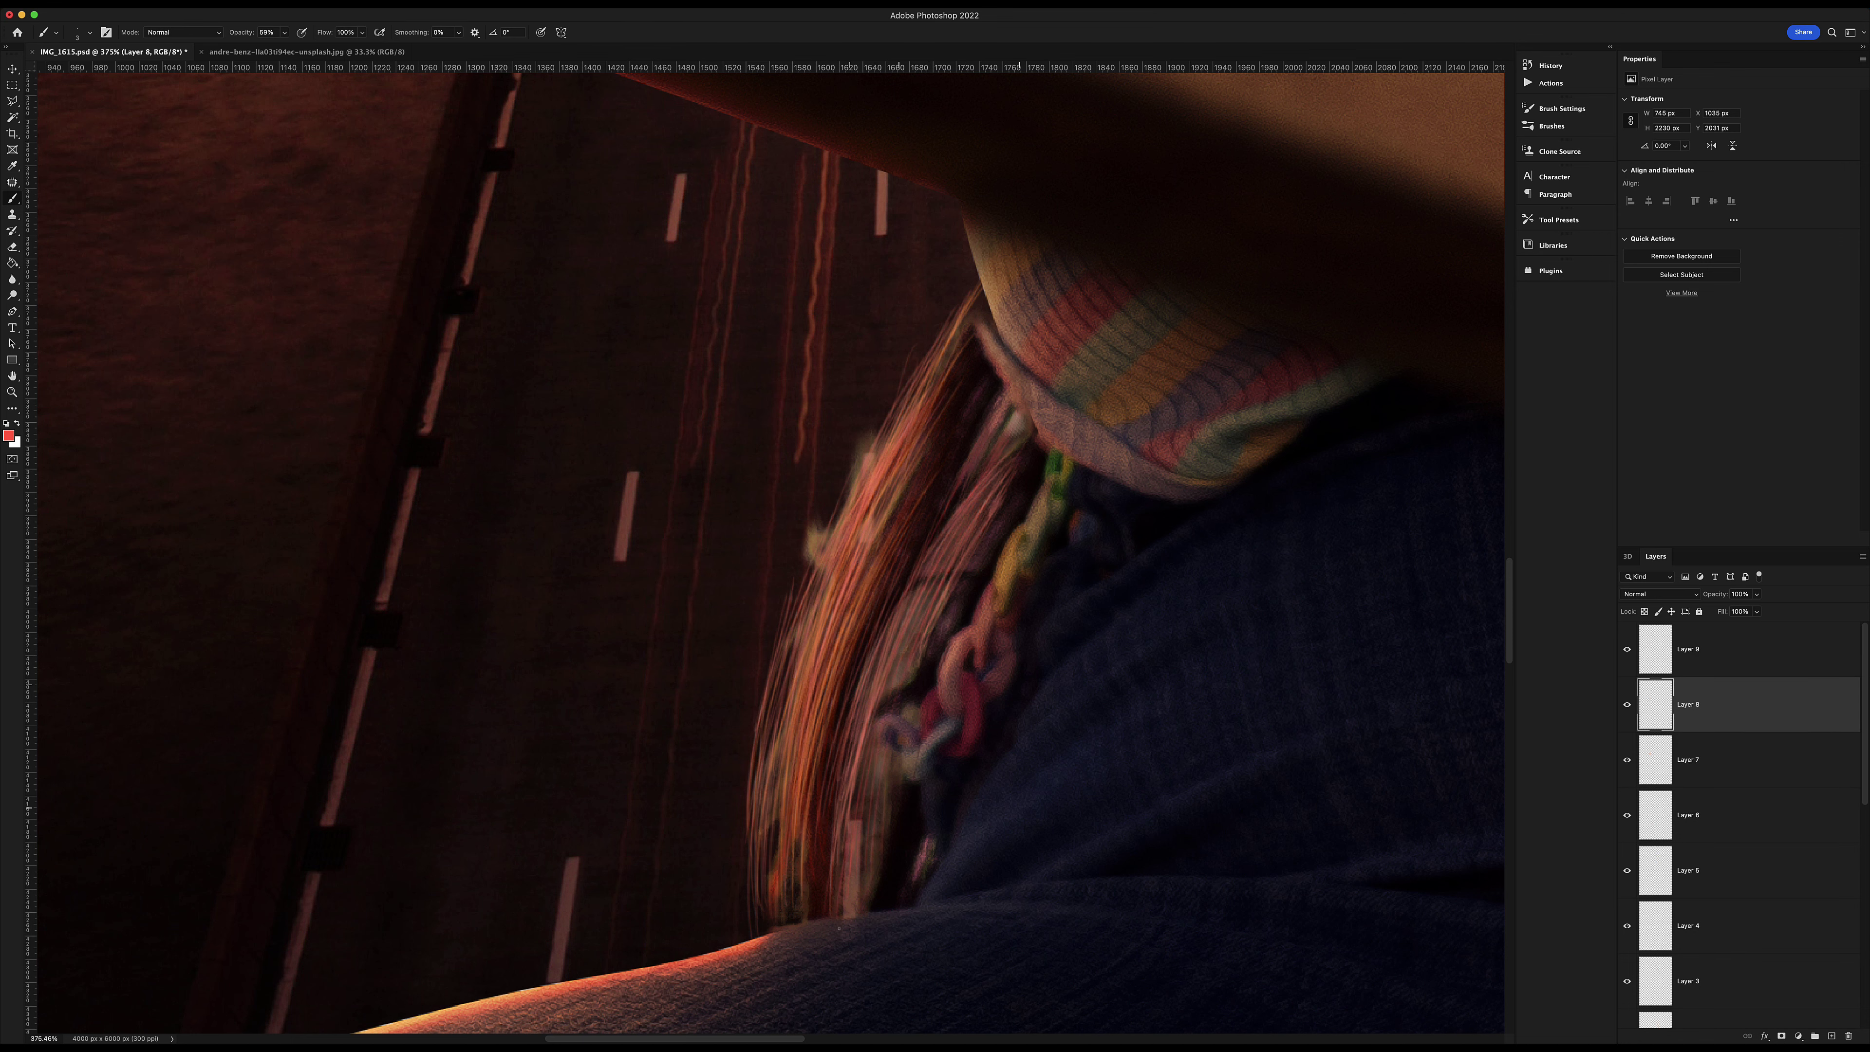
pyautogui.moveTo(798, 635); pyautogui.dragTo(755, 846)
pyautogui.moveTo(839, 560); pyautogui.dragTo(741, 932)
pyautogui.moveTo(920, 475); pyautogui.dragTo(809, 832)
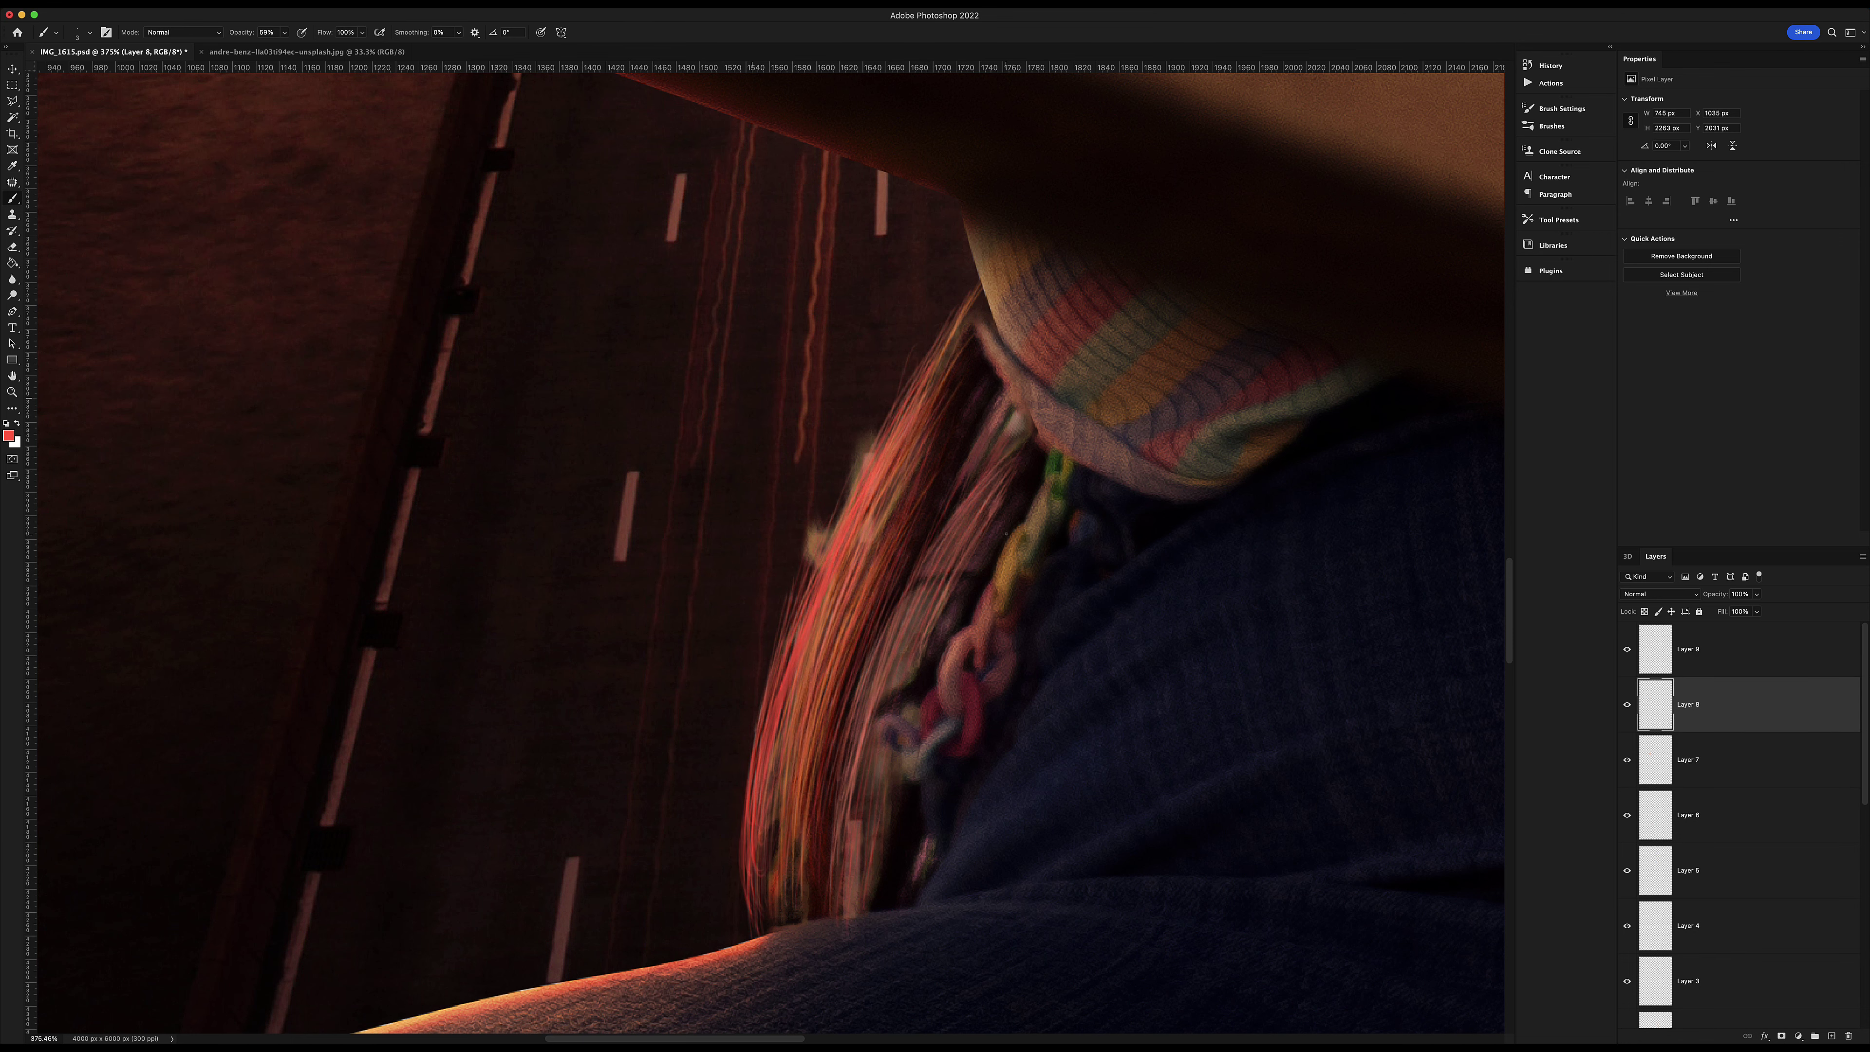
# Zoom closely on the hair and paint thin bright strands into it.
pyautogui.hotkey('ctrl', '0')
pyautogui.scroll(10, 943, 434)
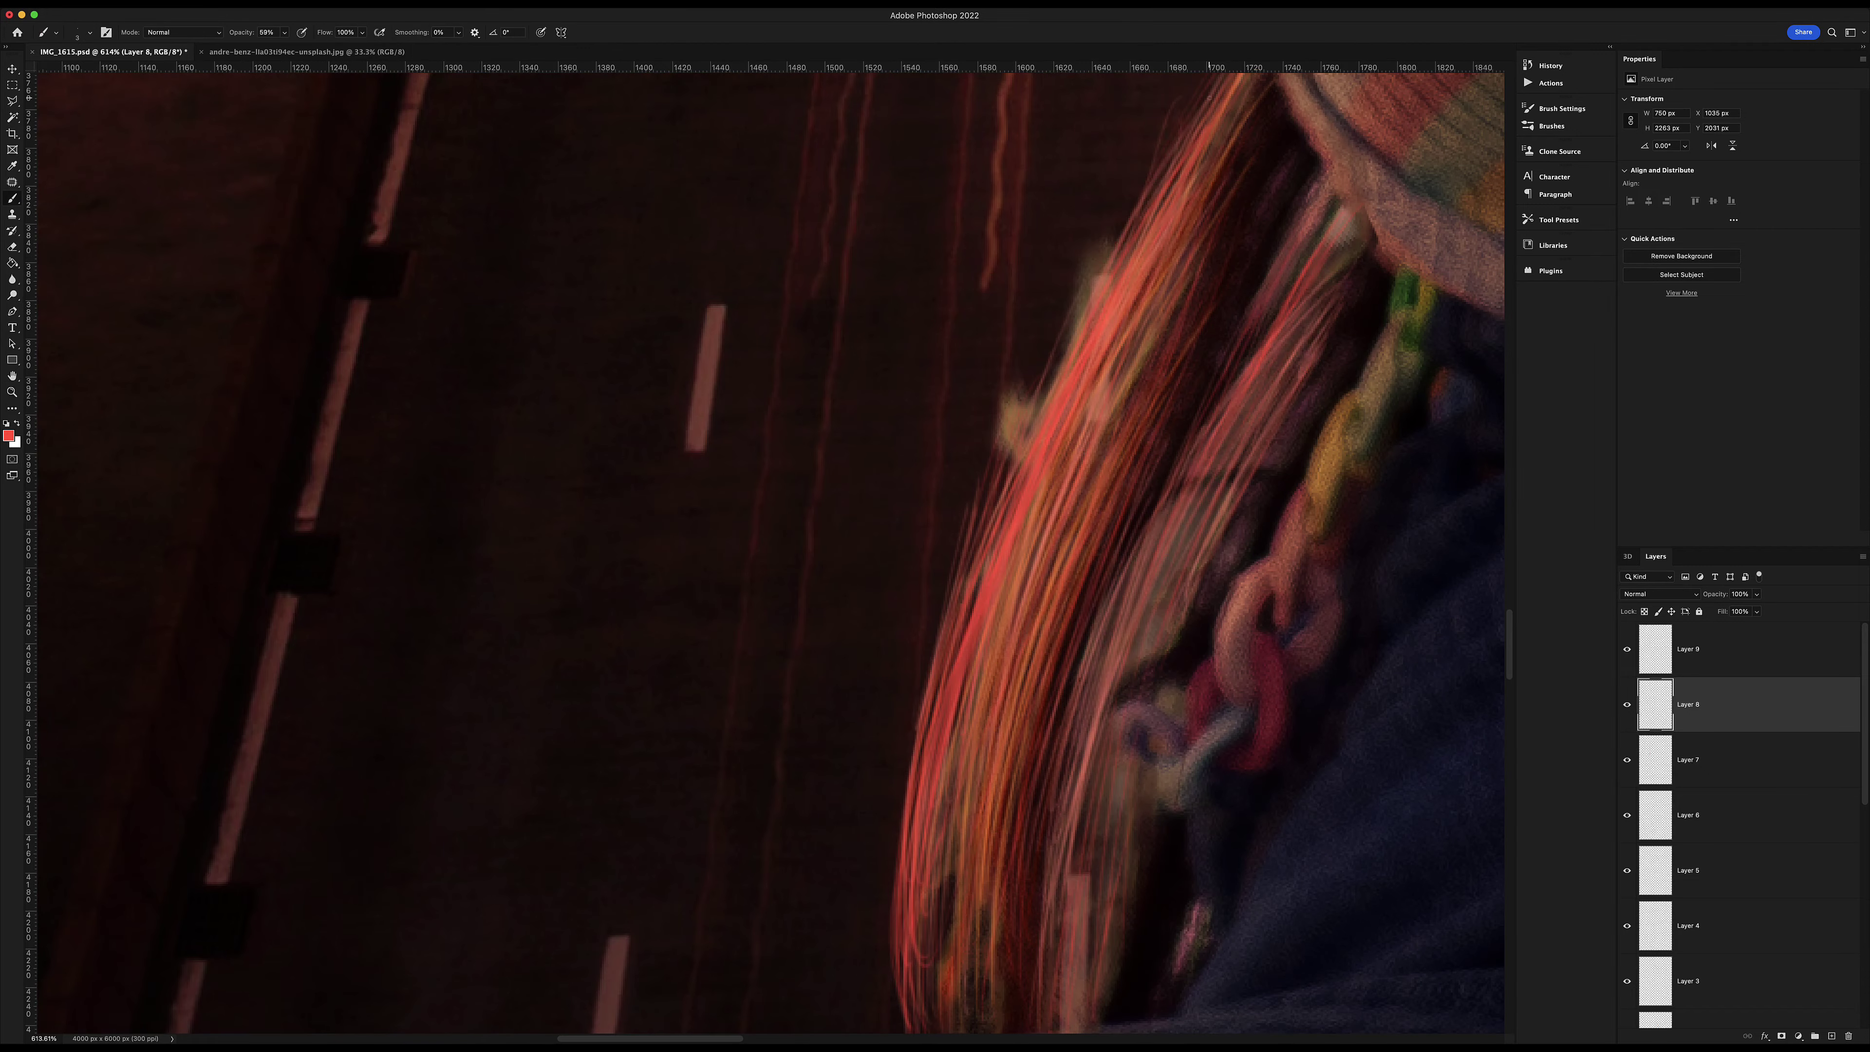
pyautogui.scroll(3, 1062, 239)
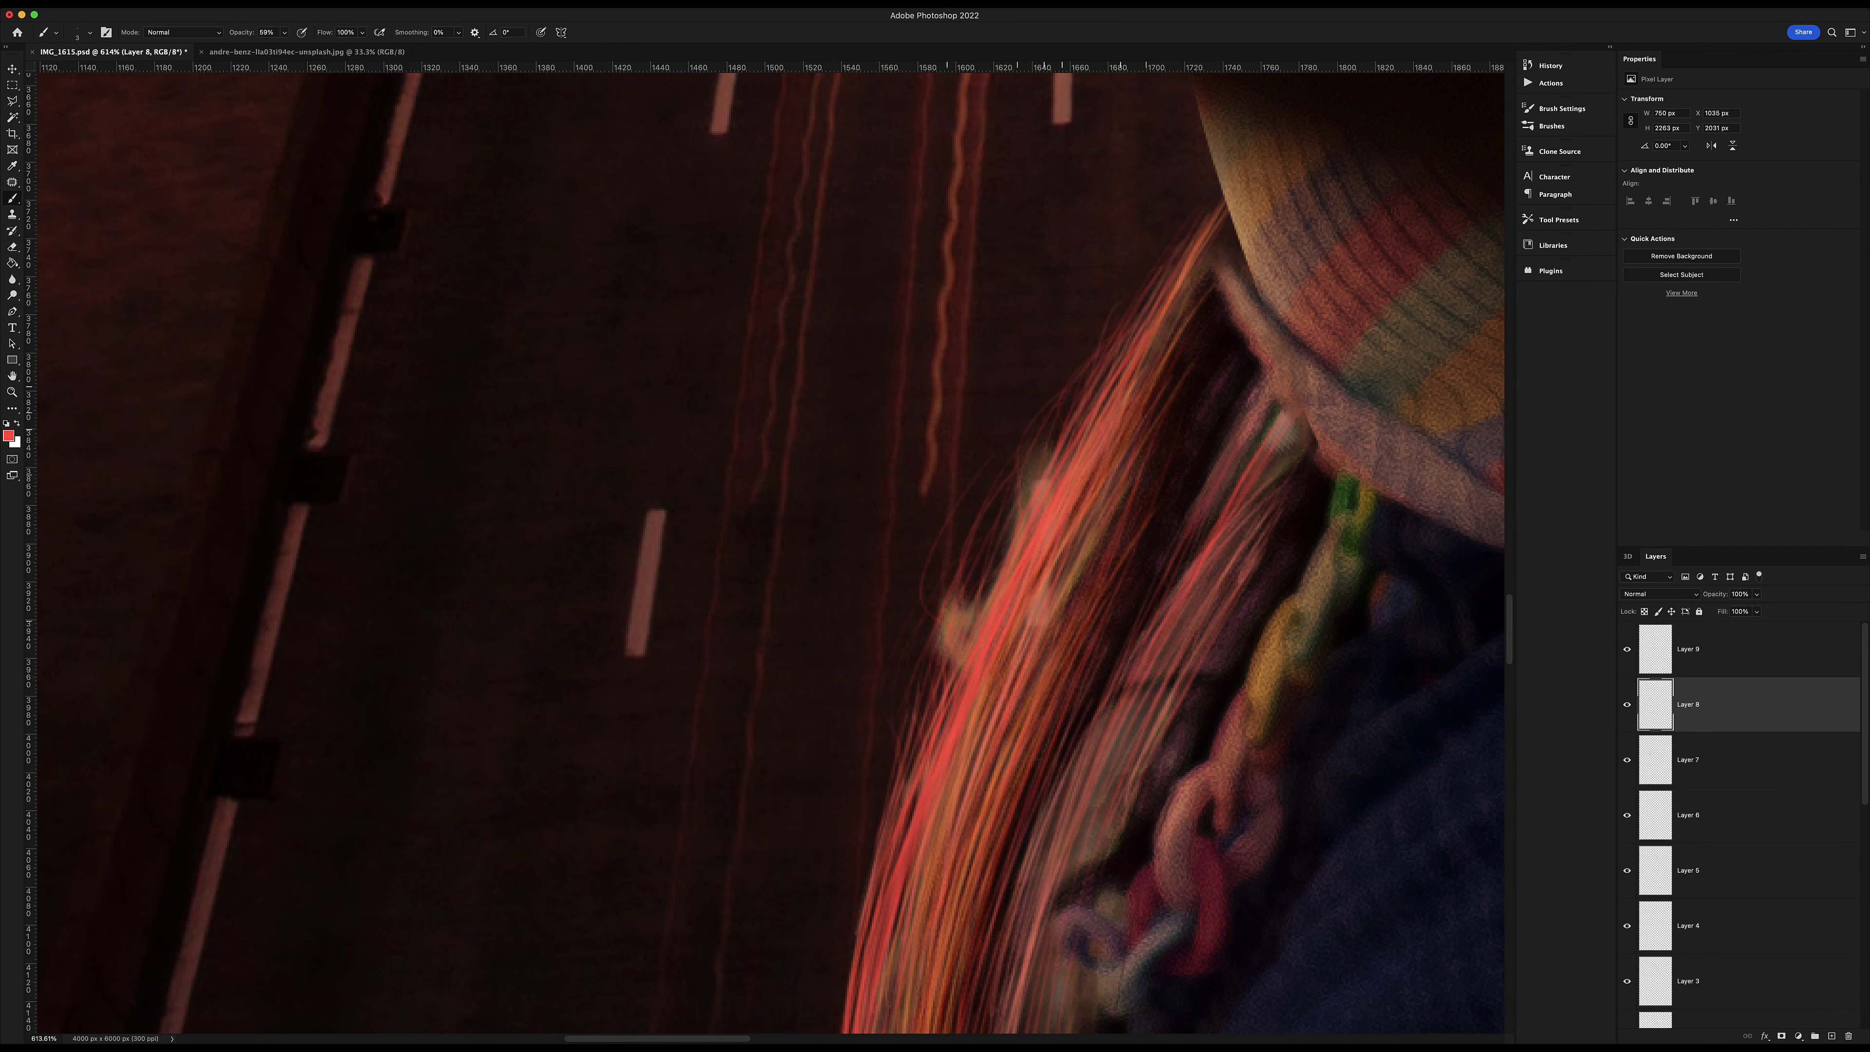
pyautogui.scroll(-5, 942, 777)
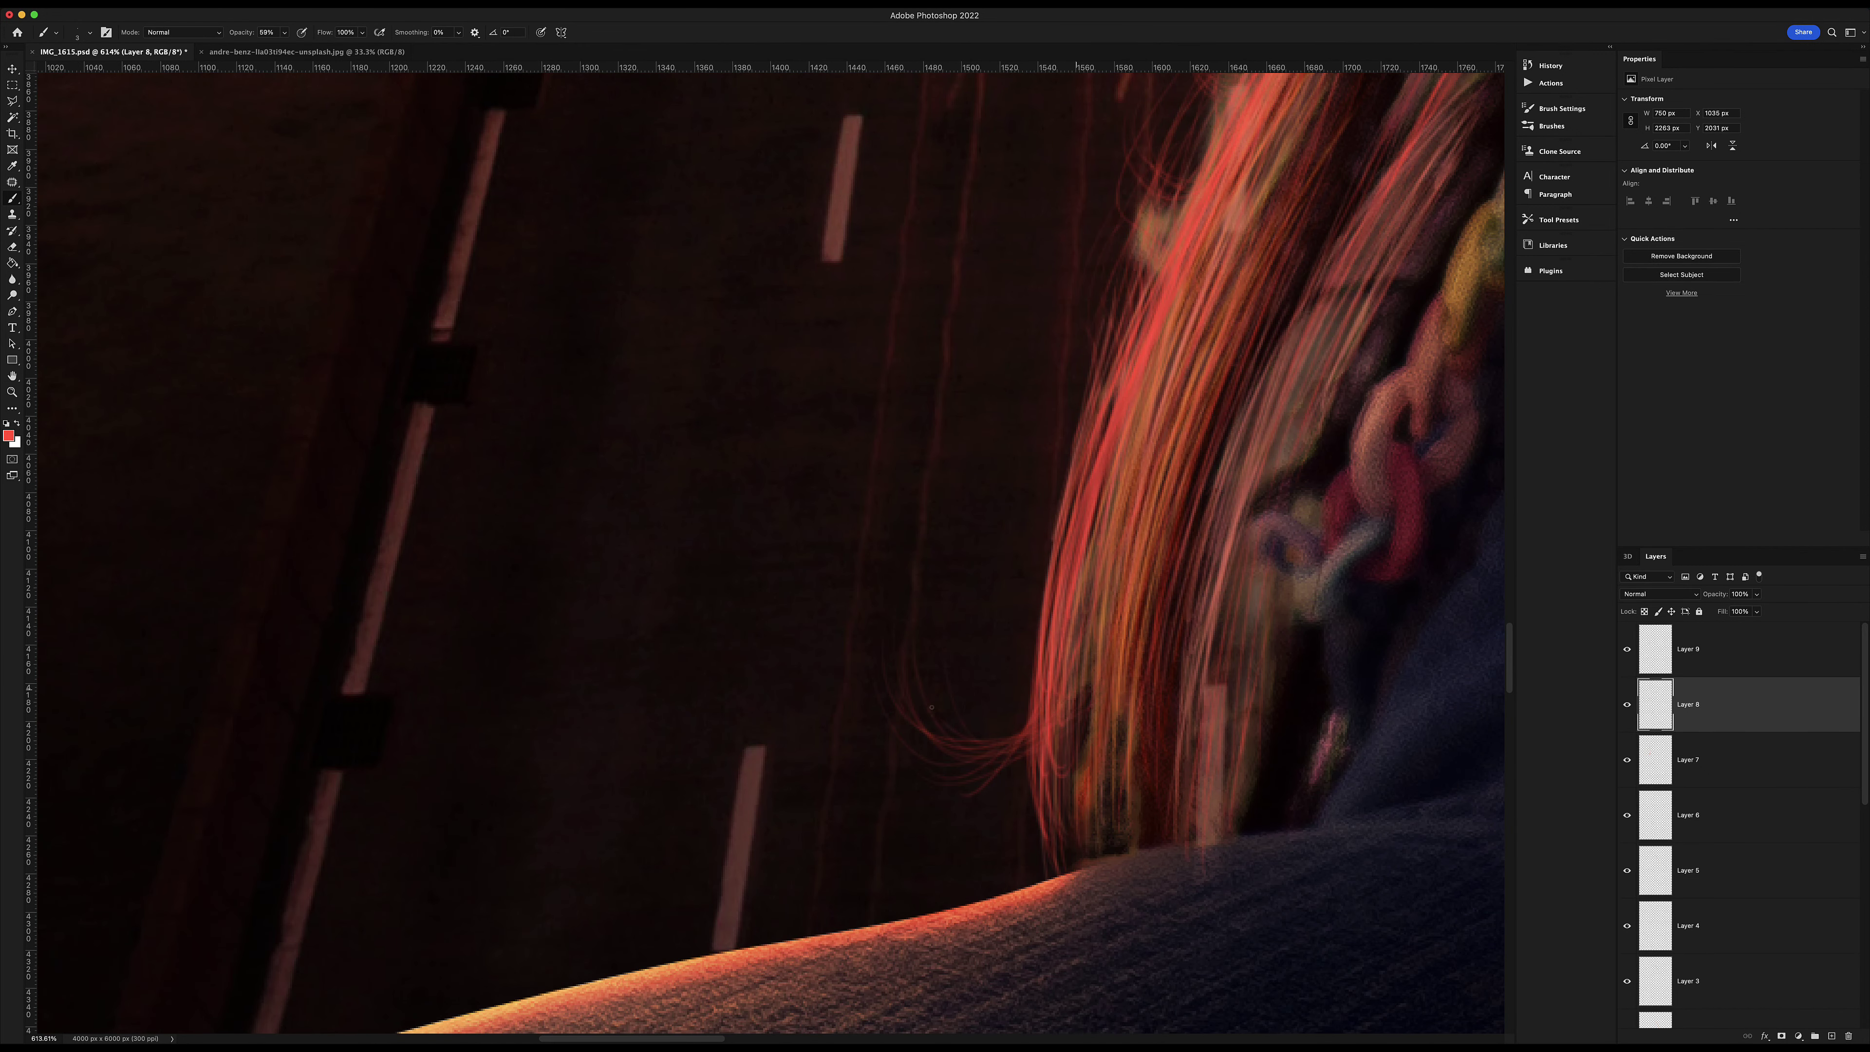
pyautogui.moveTo(1161, 601); pyautogui.dragTo(1136, 755)
pyautogui.moveTo(1201, 510); pyautogui.dragTo(1173, 630)
pyautogui.moveTo(1185, 550); pyautogui.dragTo(1162, 726)
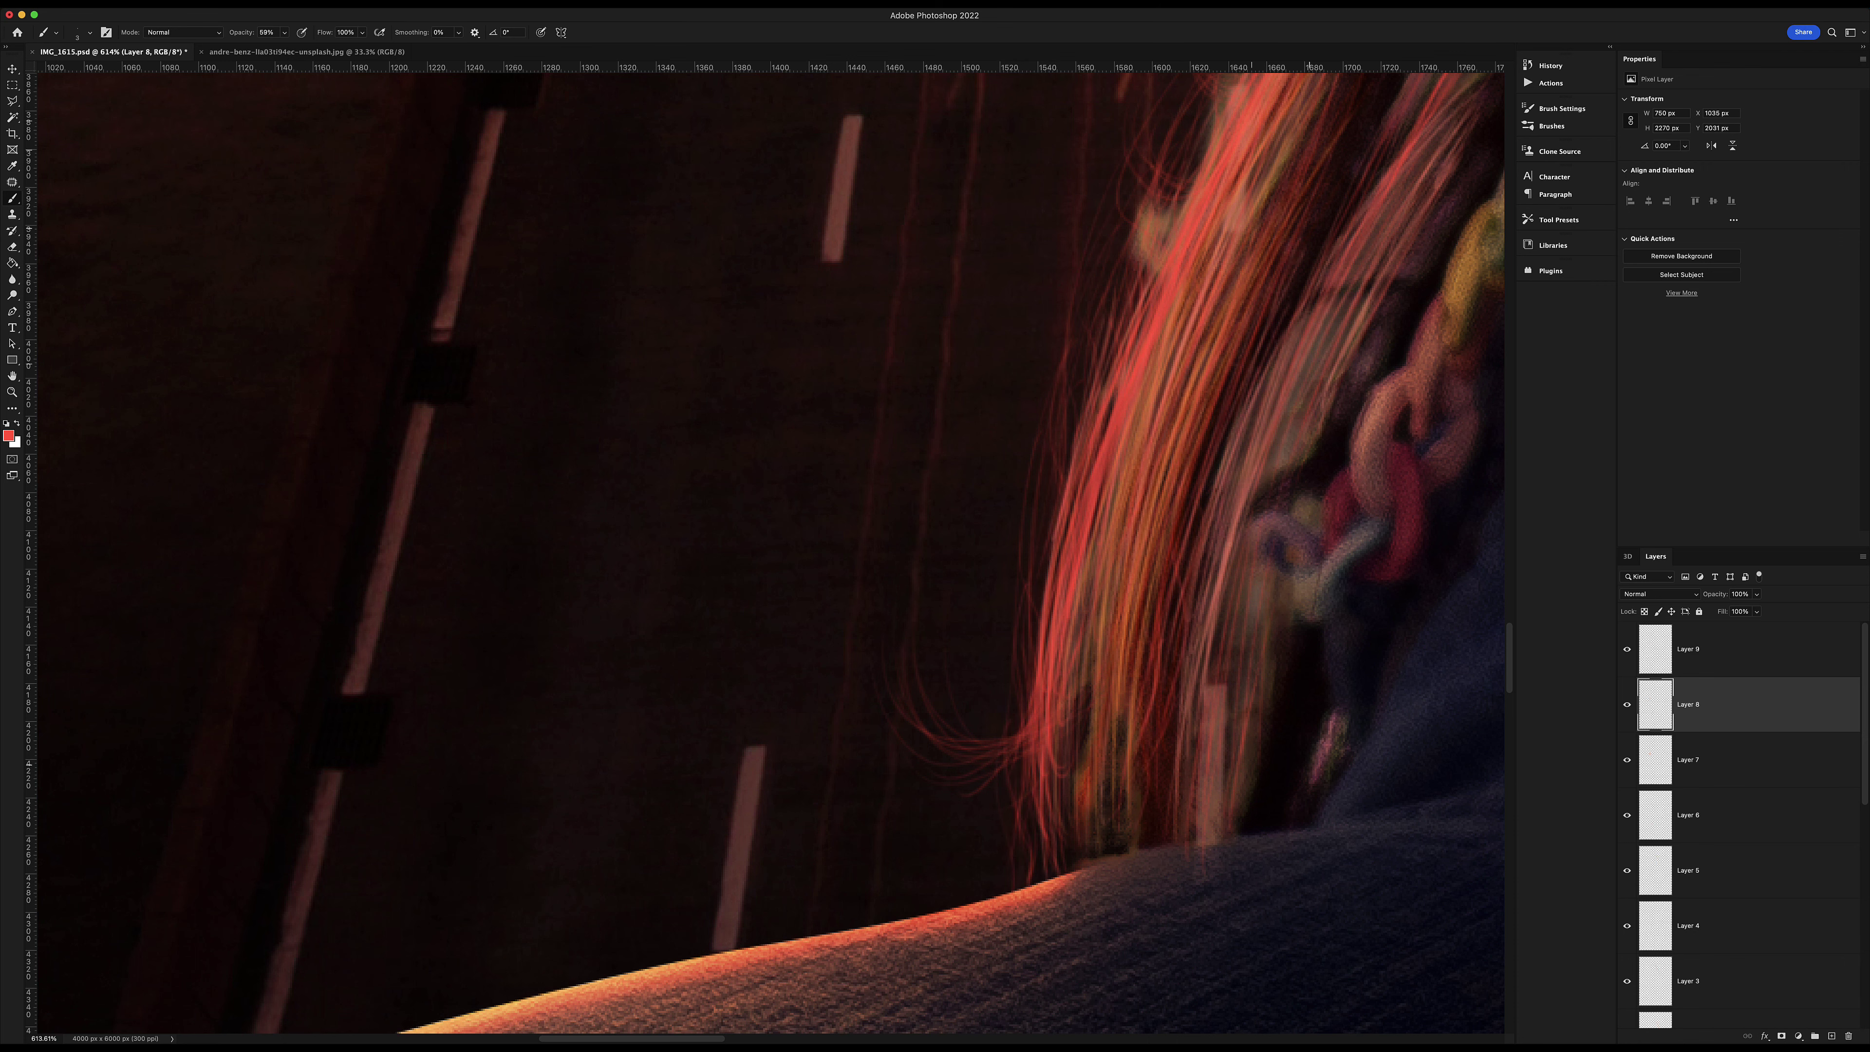
# Reframe the view and zoom in on the woman's torso.
pyautogui.scroll(-3, 1104, 575)
pyautogui.scroll(-1, 1110, 564)
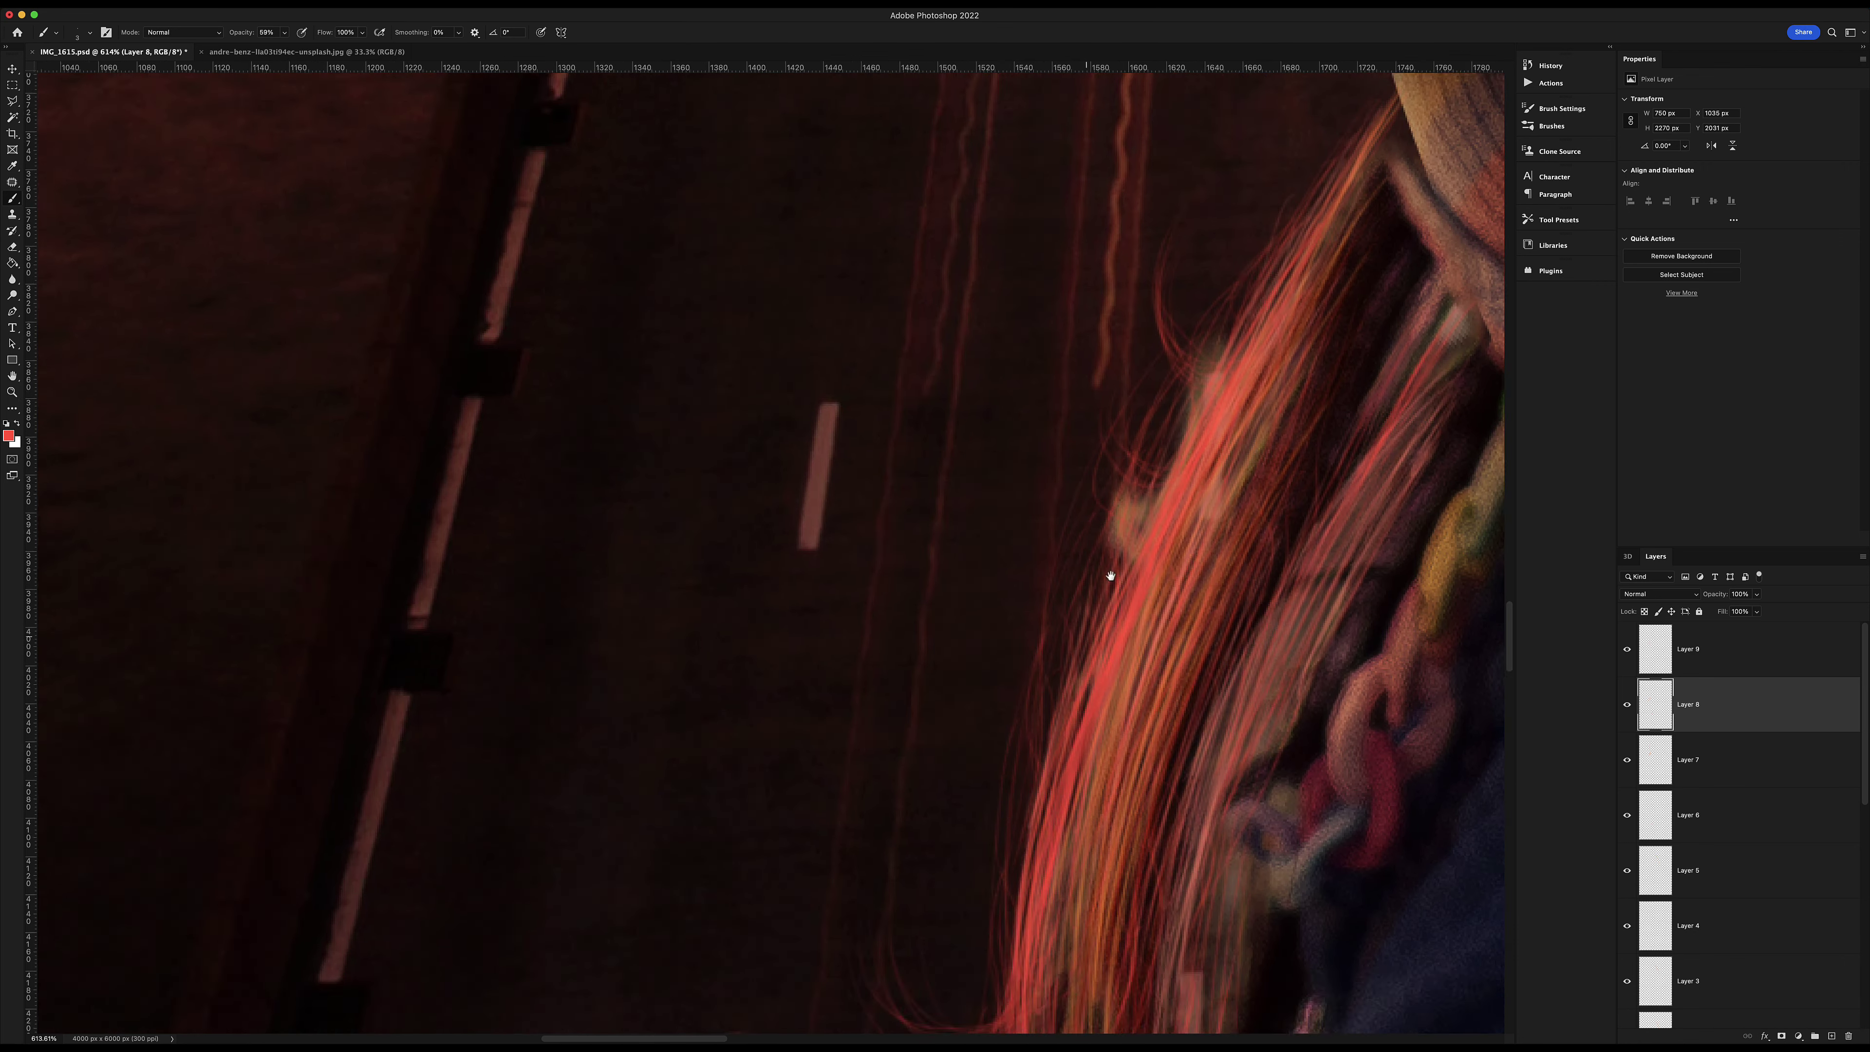
pyautogui.moveTo(1110, 564); pyautogui.dragTo(921, 600)
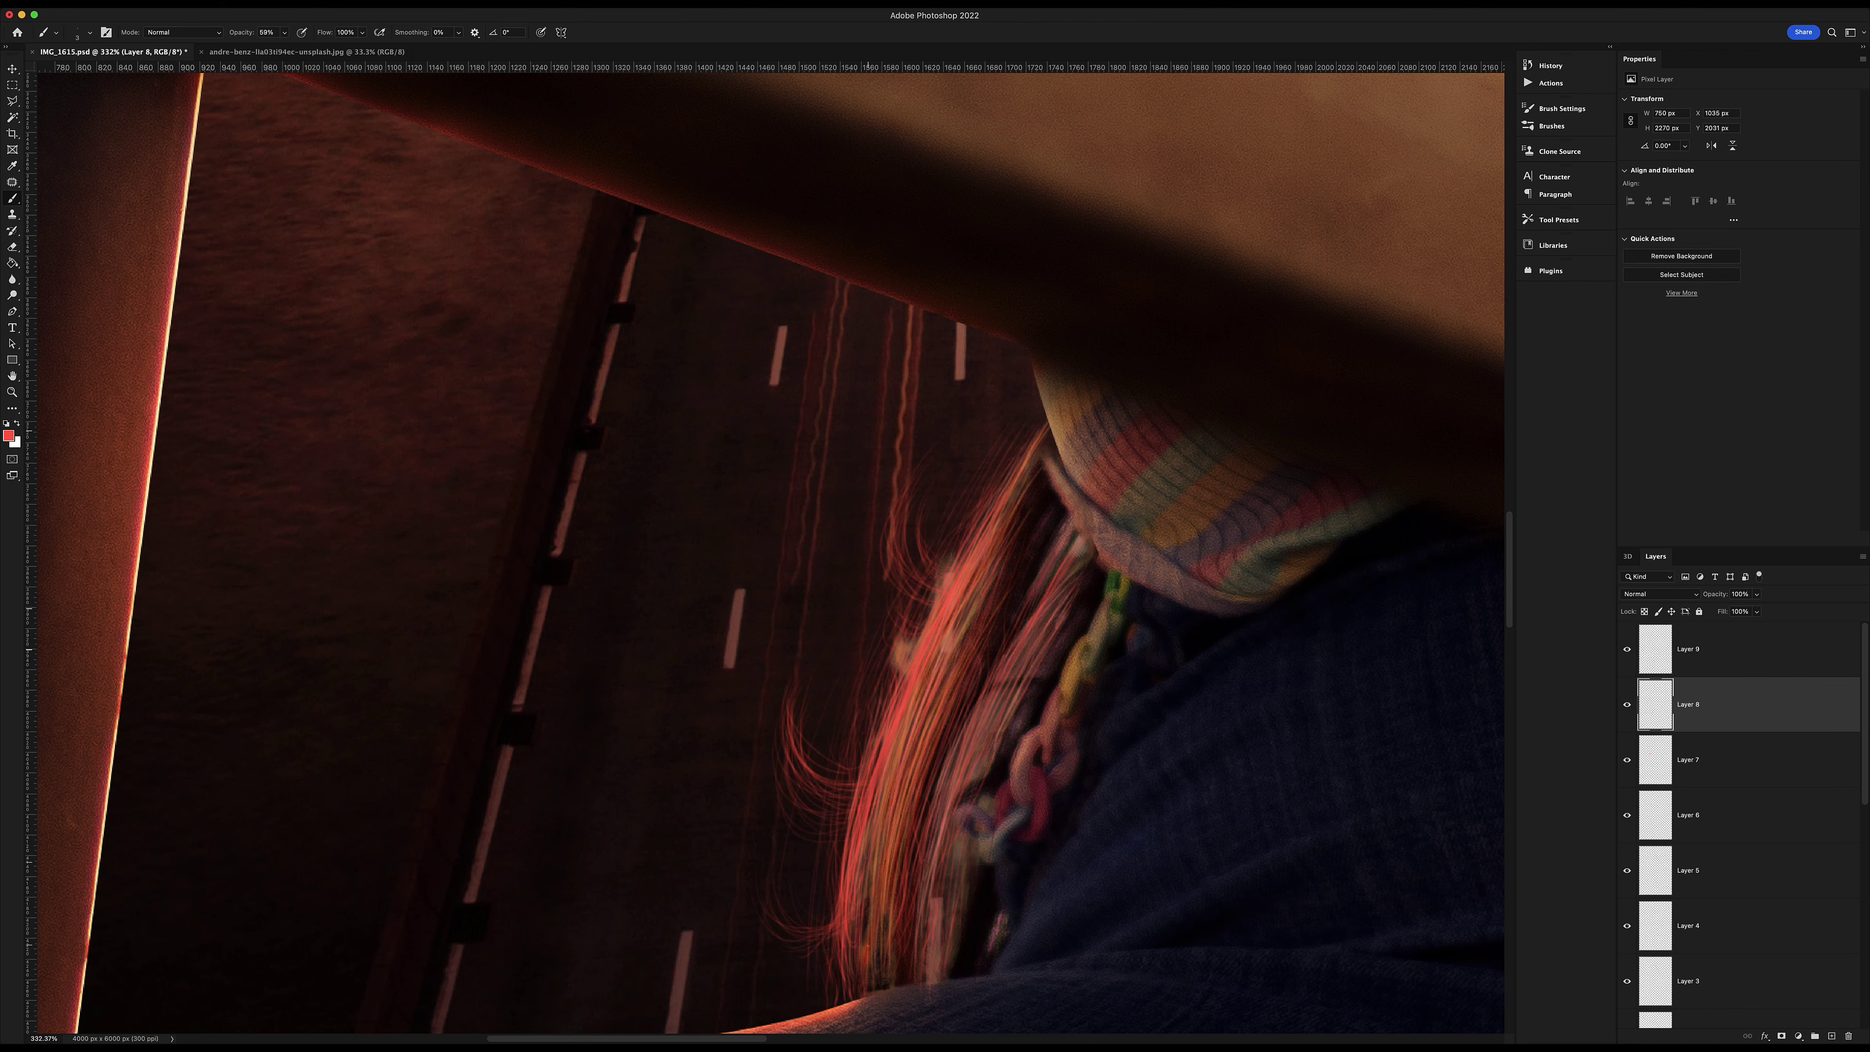
pyautogui.press('z')
pyautogui.moveTo(1074, 677); pyautogui.dragTo(1789, 957)
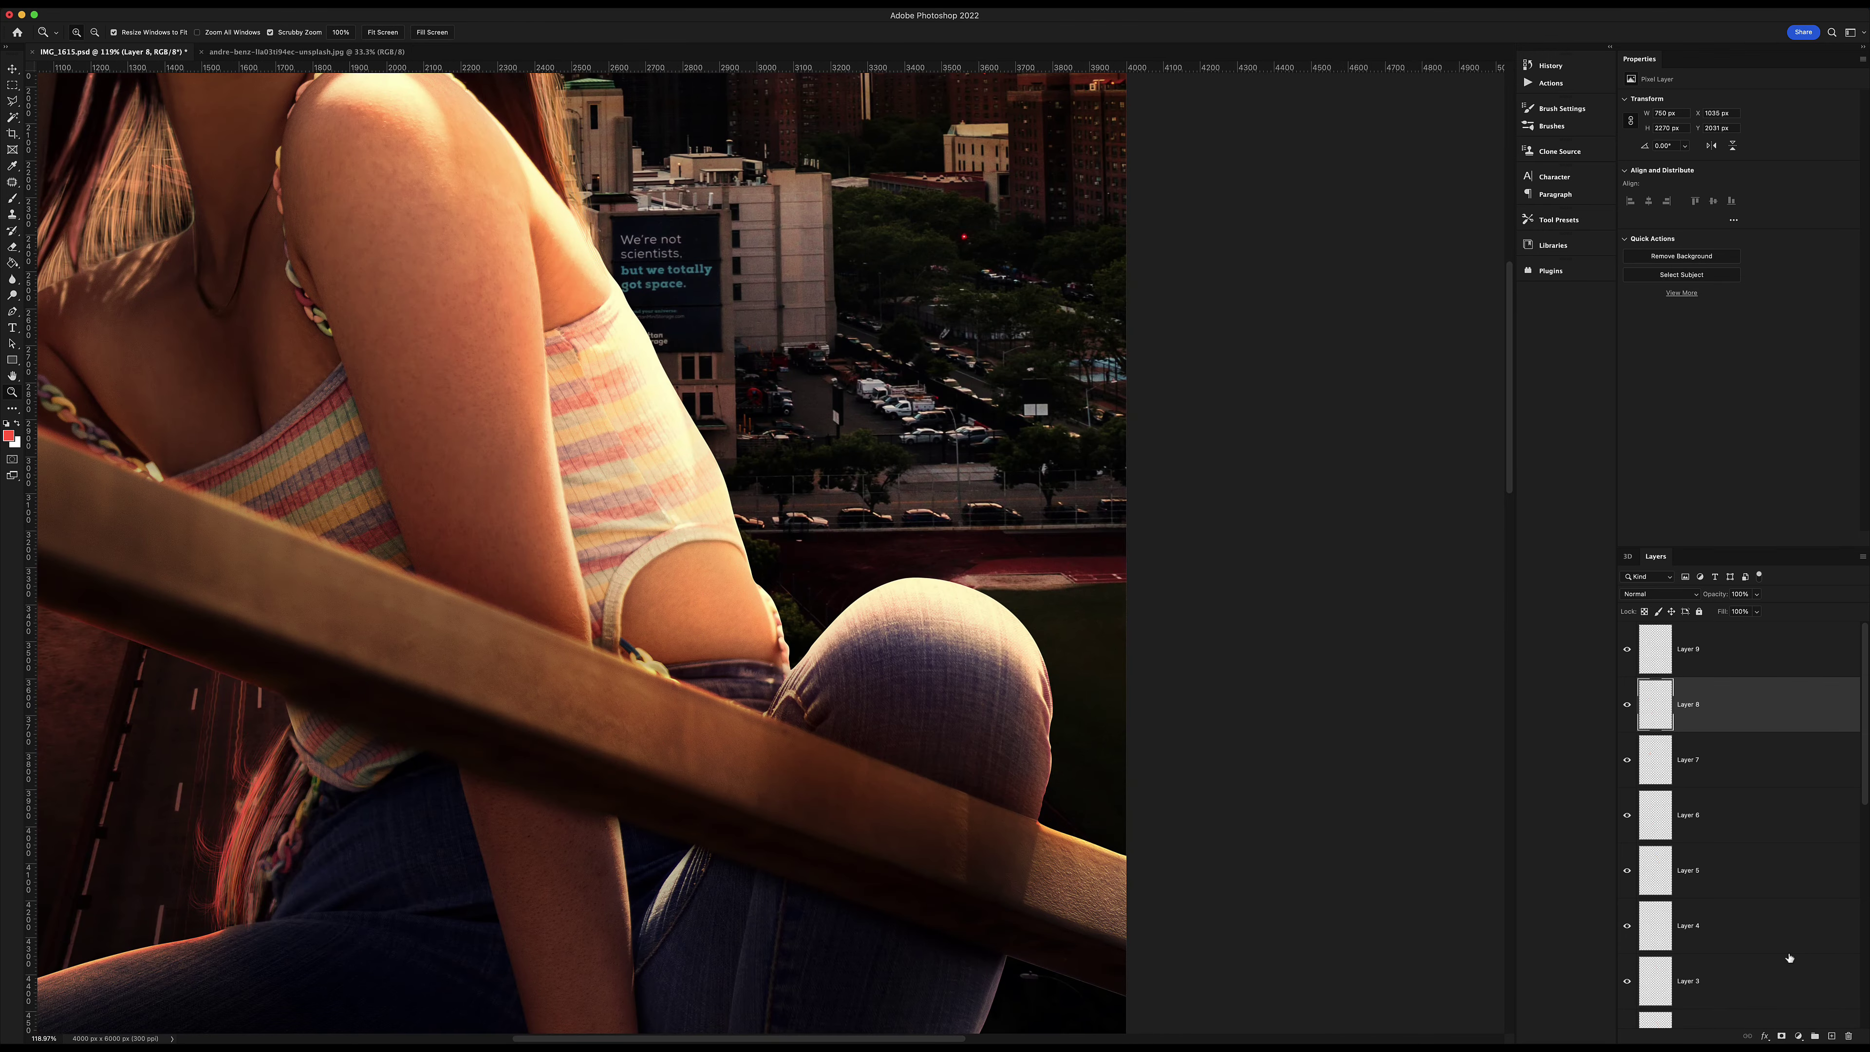
# Add empty Layer 10, move it down below Layer 2 and clip it to Color Fill 4.
pyautogui.hotkey('ctrl', 'shift', 'alt', 'n')
pyautogui.press('b')
pyautogui.scroll(5, 1281, 701)
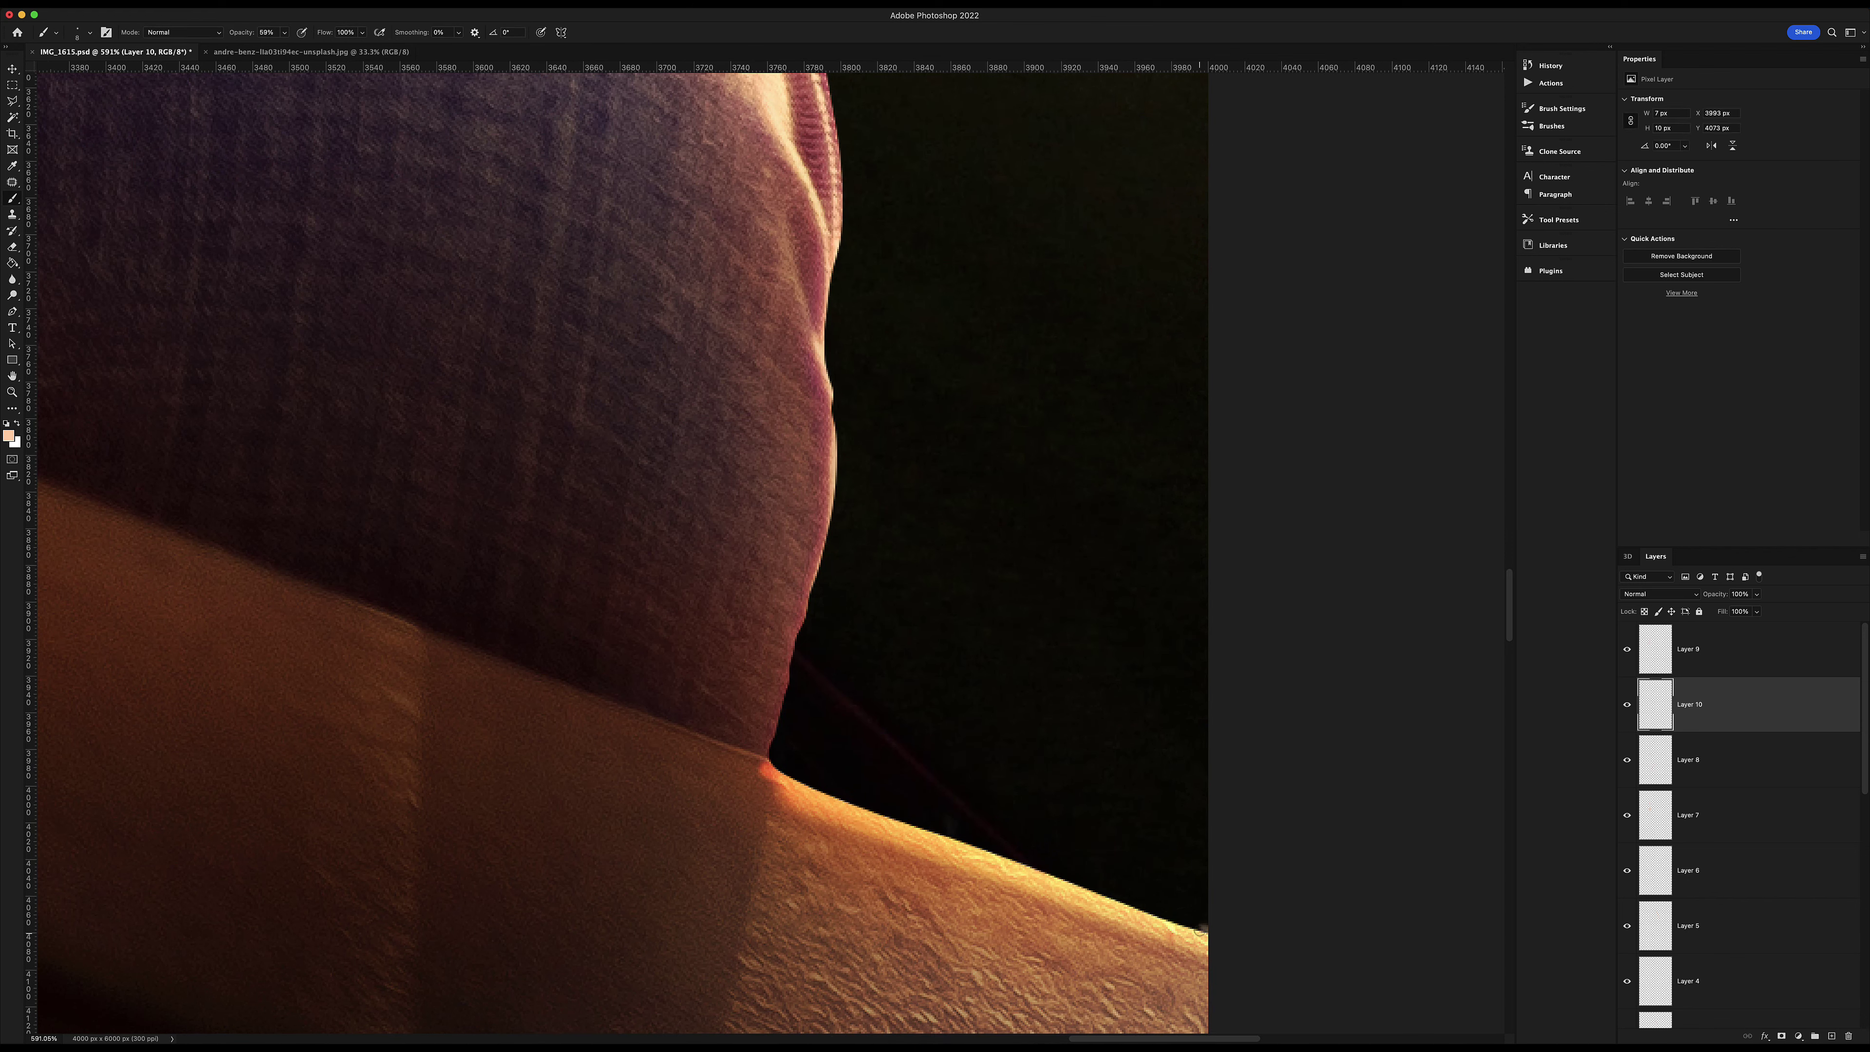
pyautogui.hotkey('ctrl', '[')
pyautogui.hotkey('ctrl', '[')
pyautogui.hotkey('ctrl', '[')
pyautogui.hotkey('ctrl', 'alt', 'g')
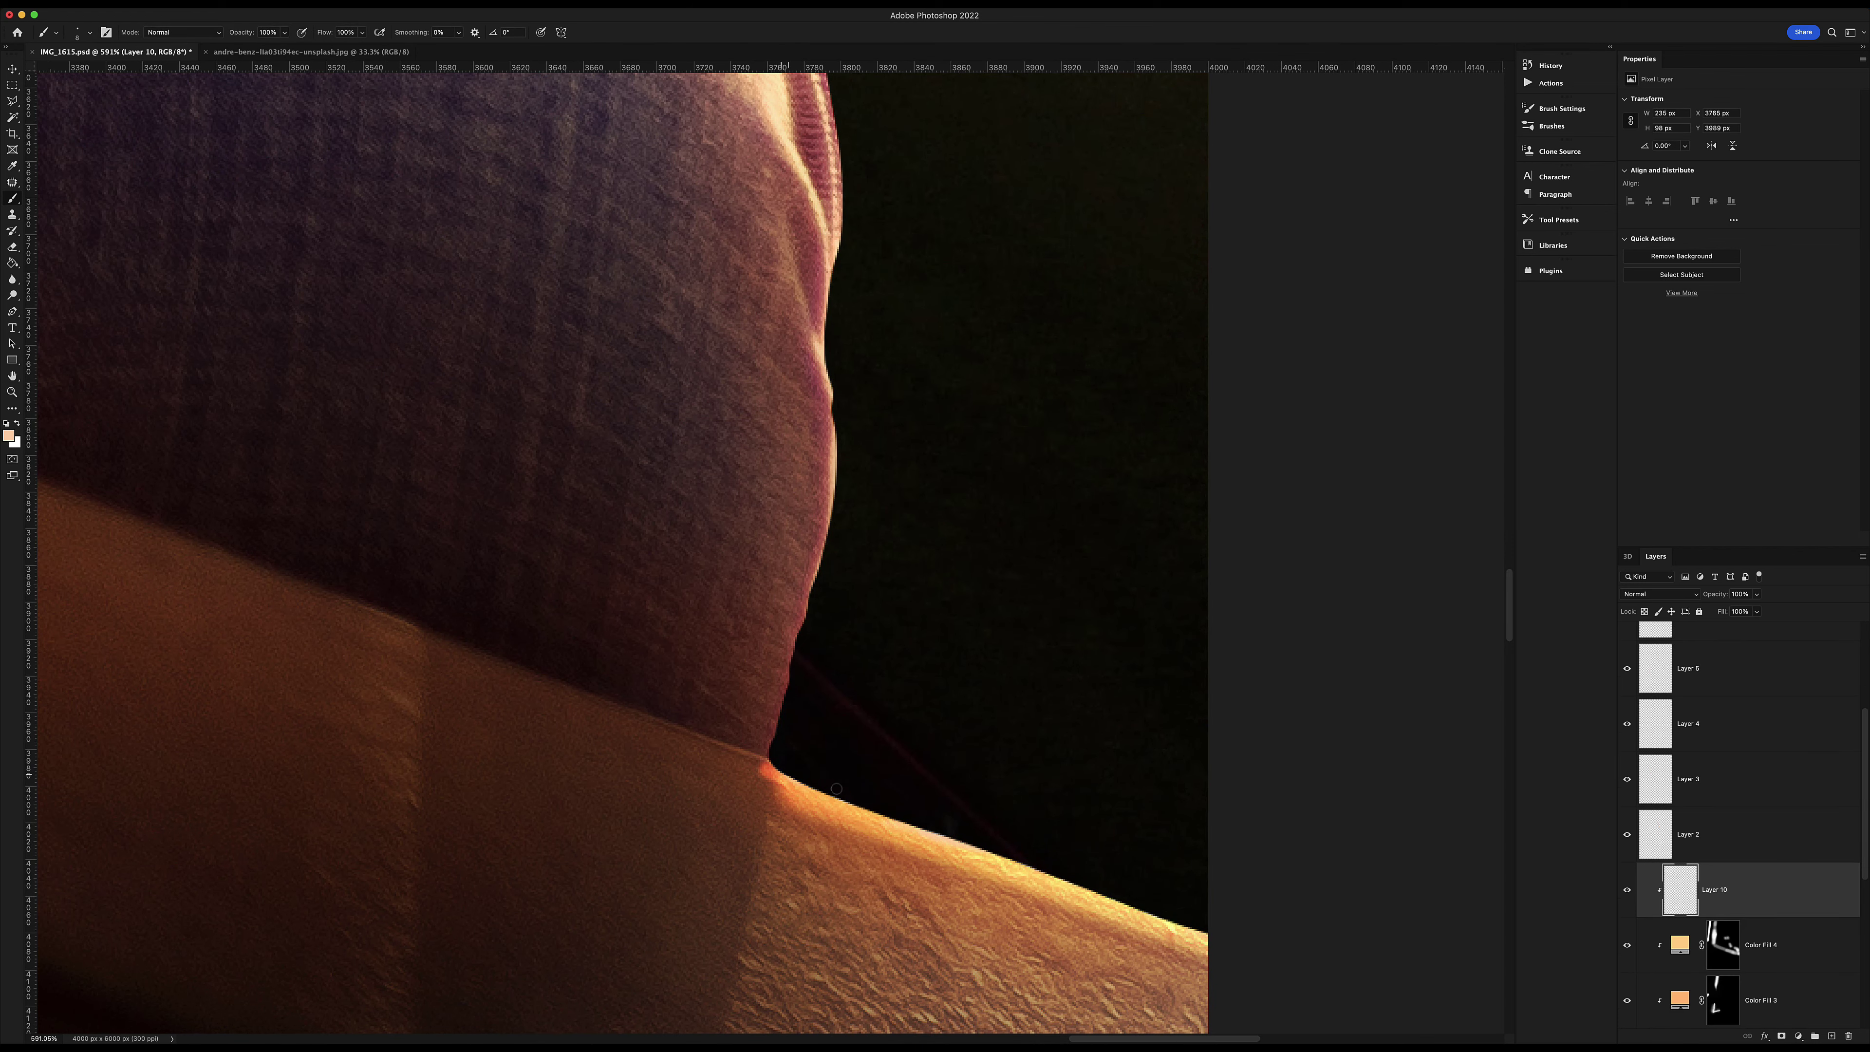
# Swap the foreground and background colours for painting.
pyautogui.scroll(-5, 999, 848)
pyautogui.scroll(-2, 999, 849)
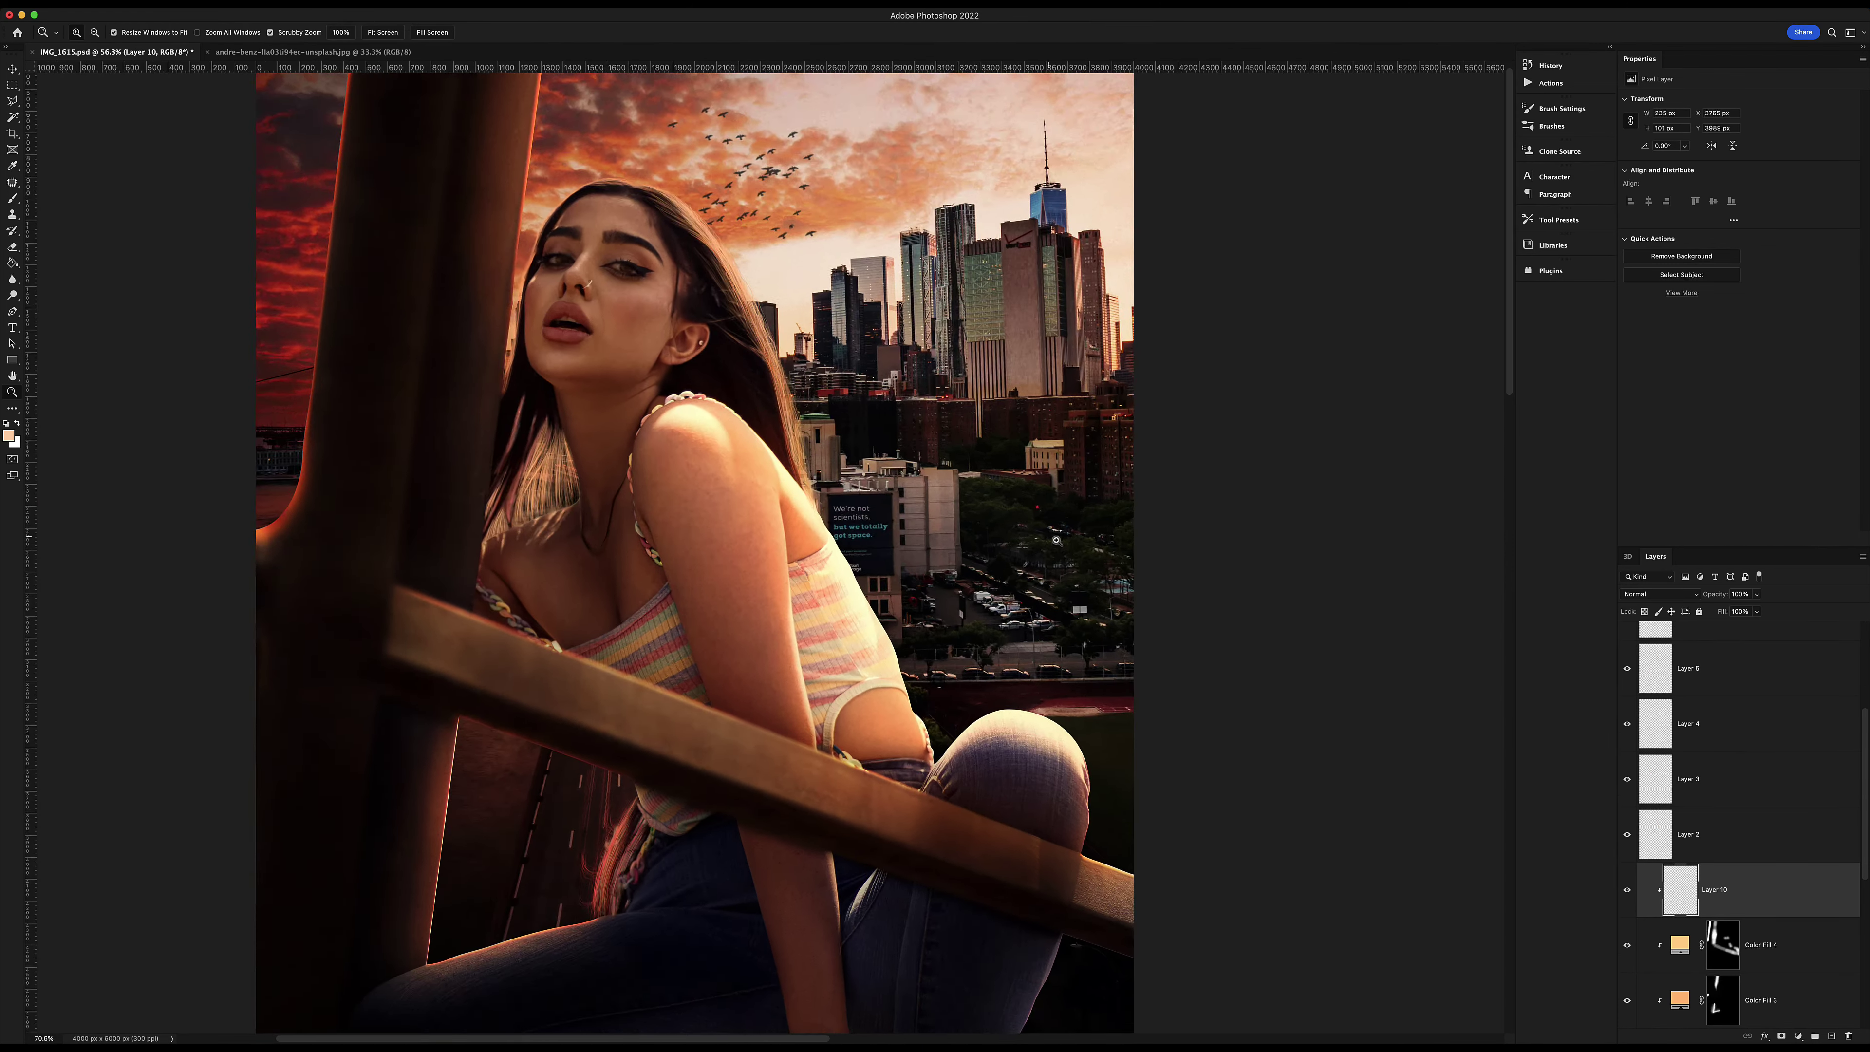
pyautogui.scroll(3, 1148, 695)
pyautogui.scroll(3, 1149, 695)
pyautogui.press('x')
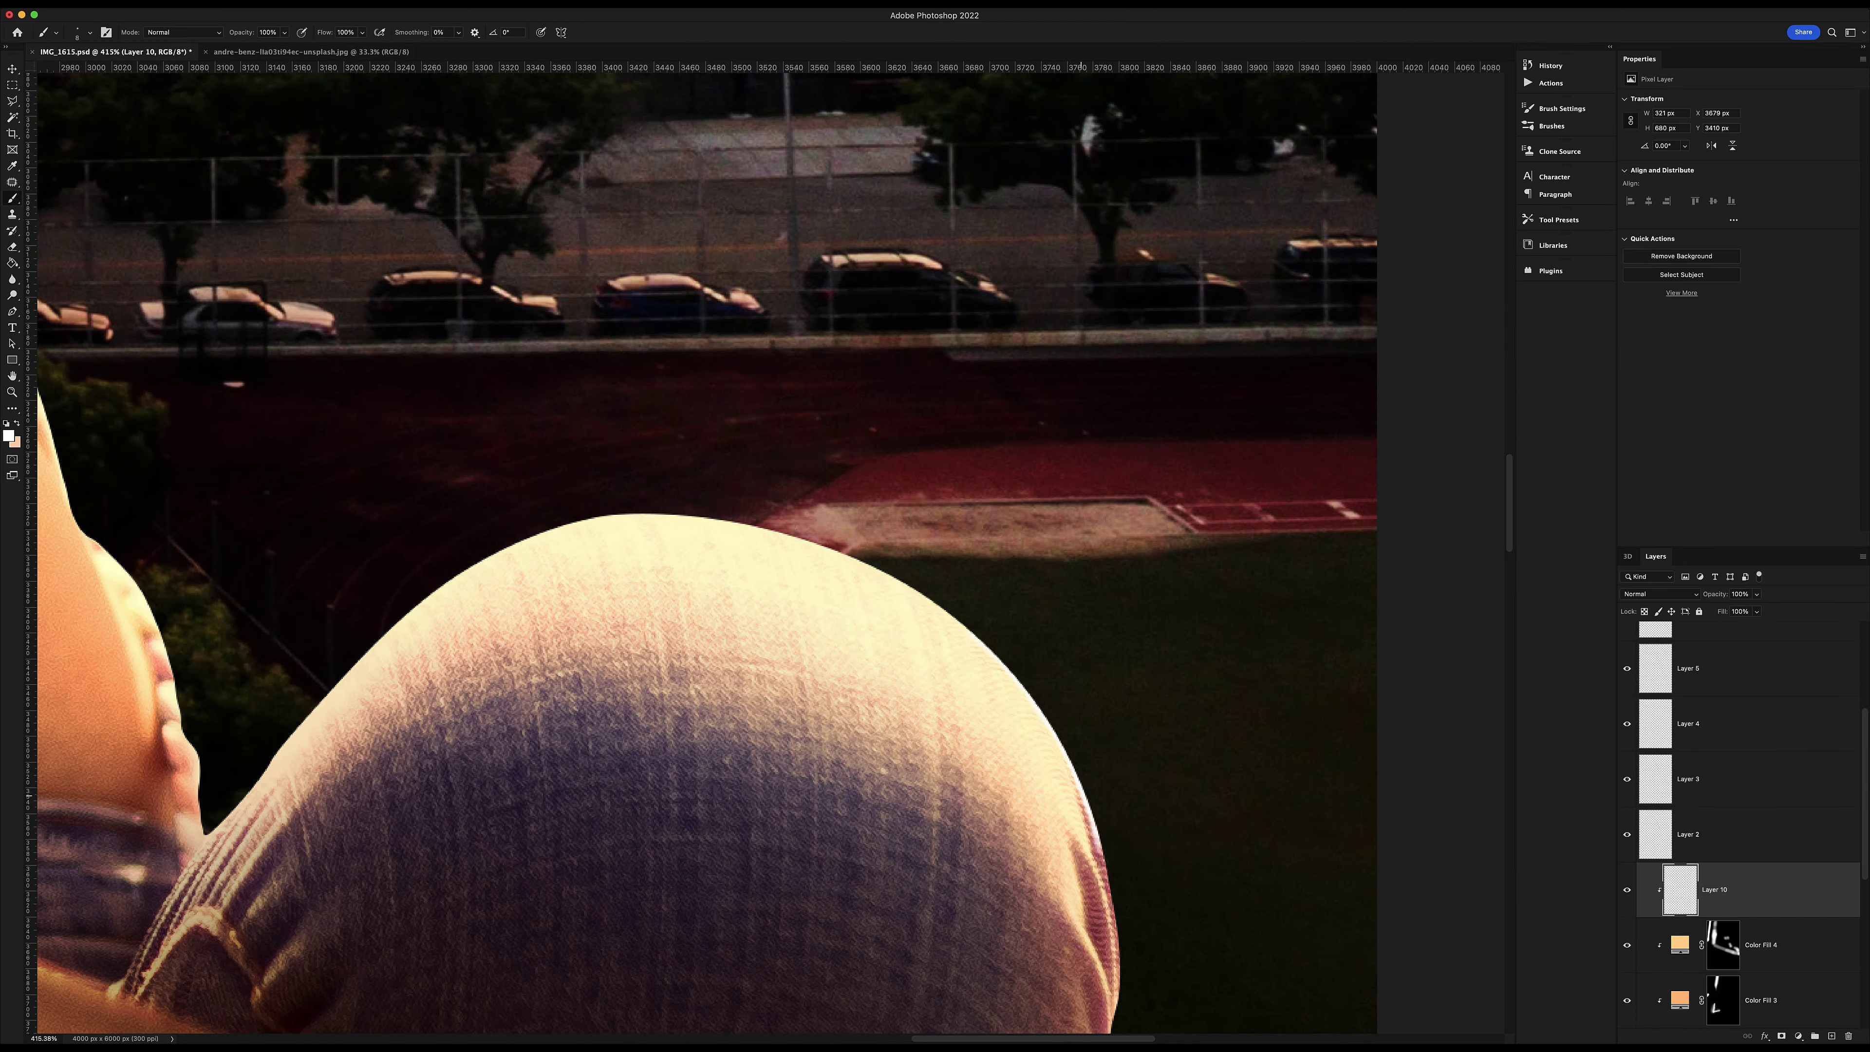
# Pan and scroll across the image to inspect the edges for rim light.
pyautogui.scroll(-2, 1108, 899)
pyautogui.scroll(-3, 1093, 845)
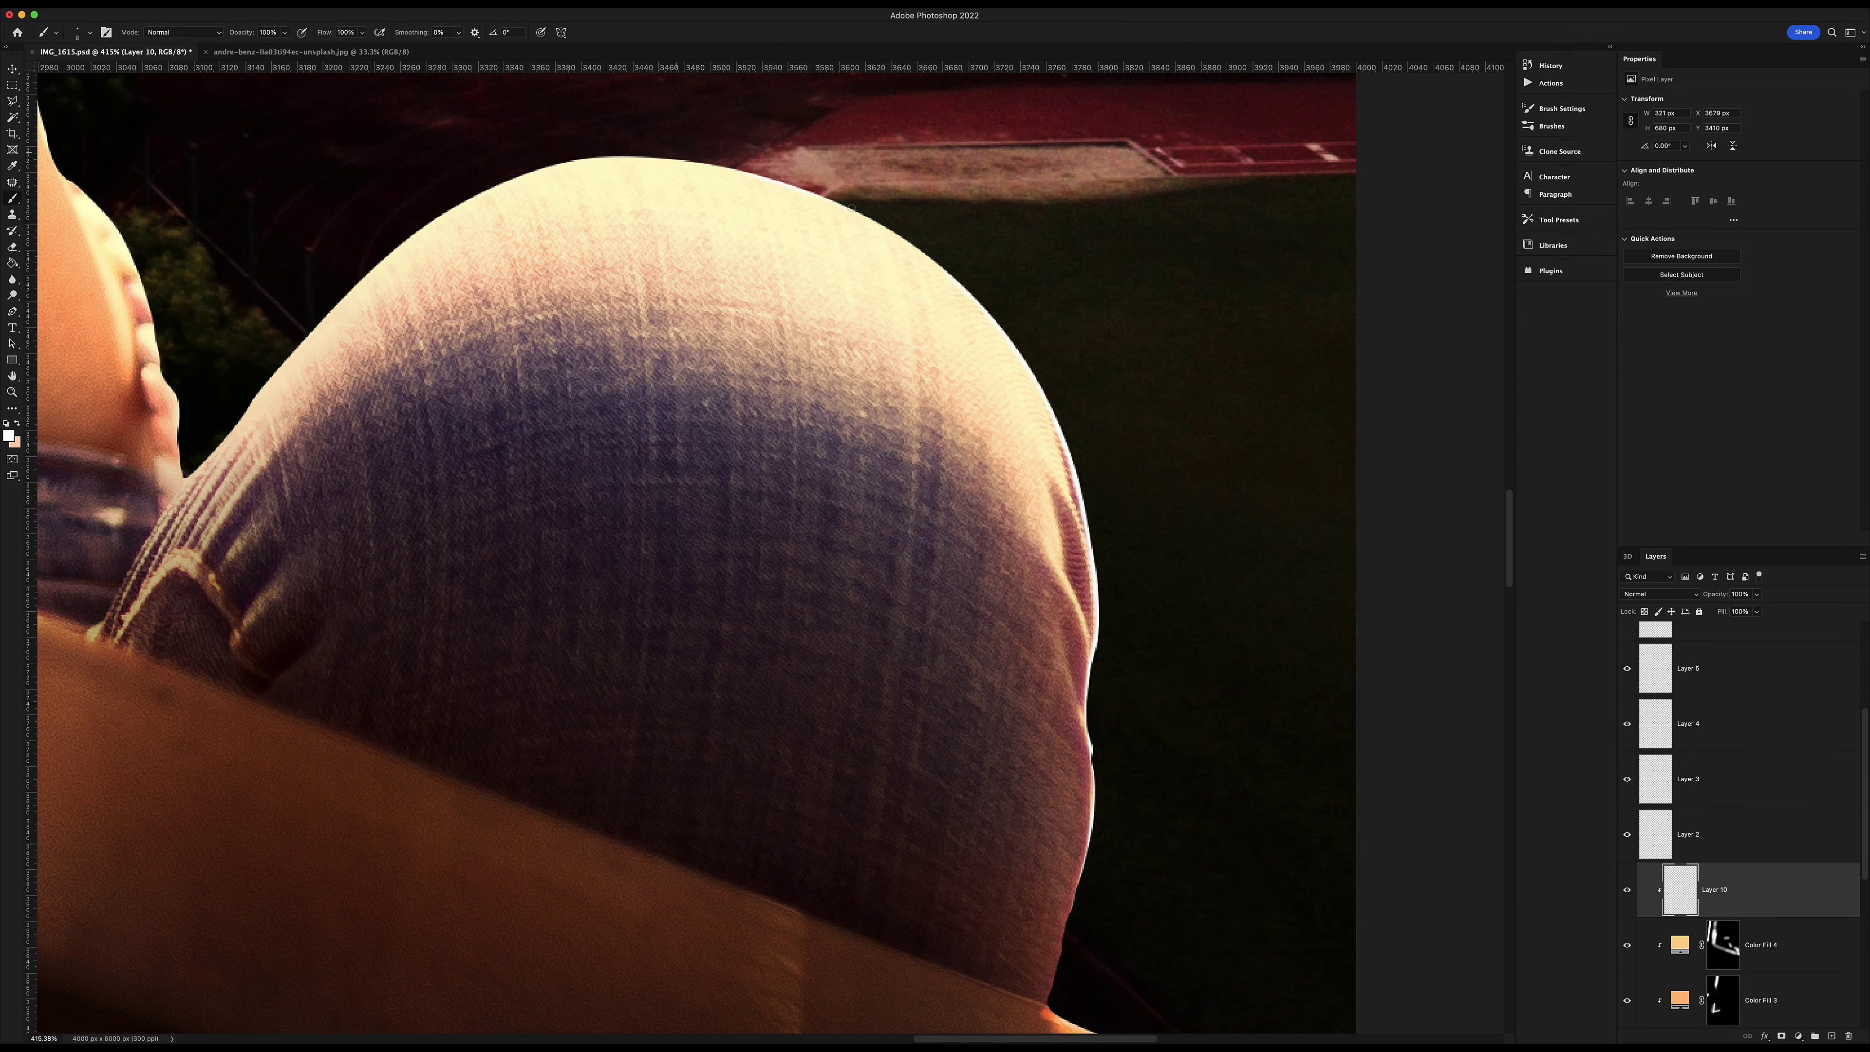
pyautogui.scroll(3, 952, 471)
pyautogui.hscroll(-4, 1112, 412)
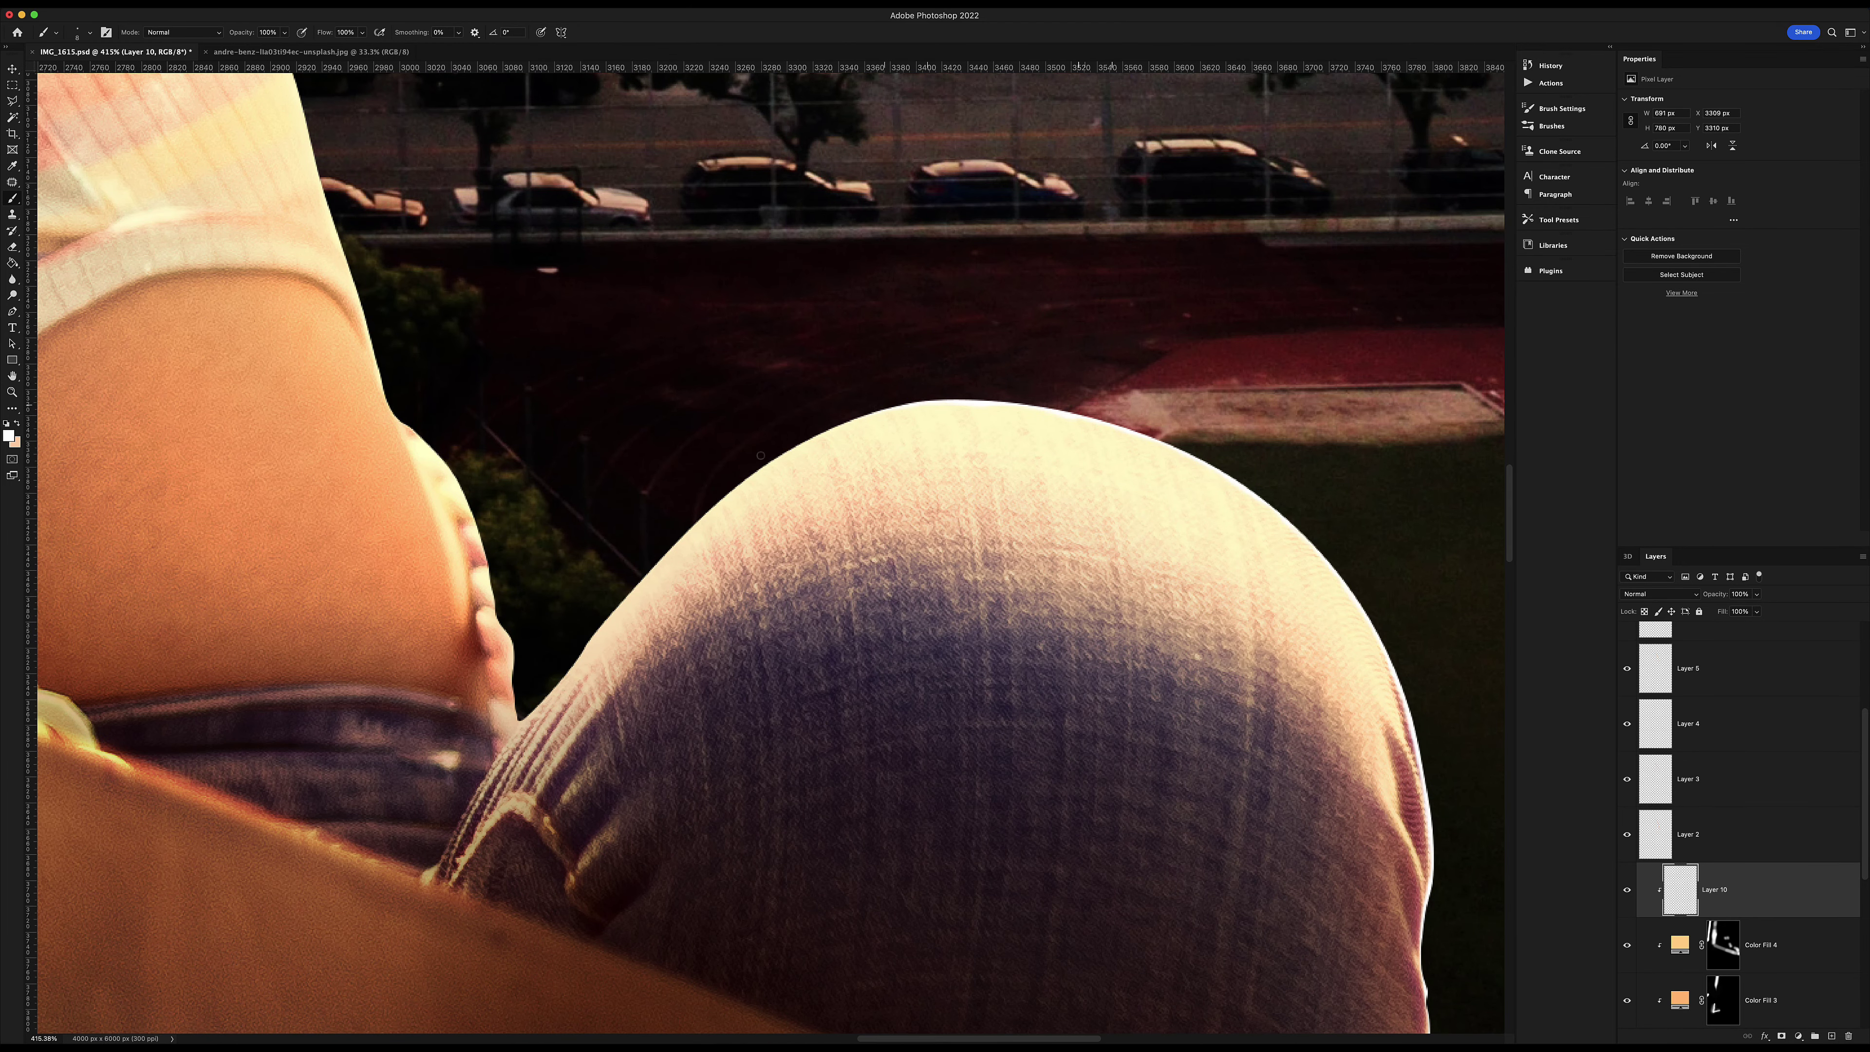
pyautogui.scroll(2, 406, 399)
pyautogui.scroll(3, 522, 479)
pyautogui.hscroll(-3, 522, 480)
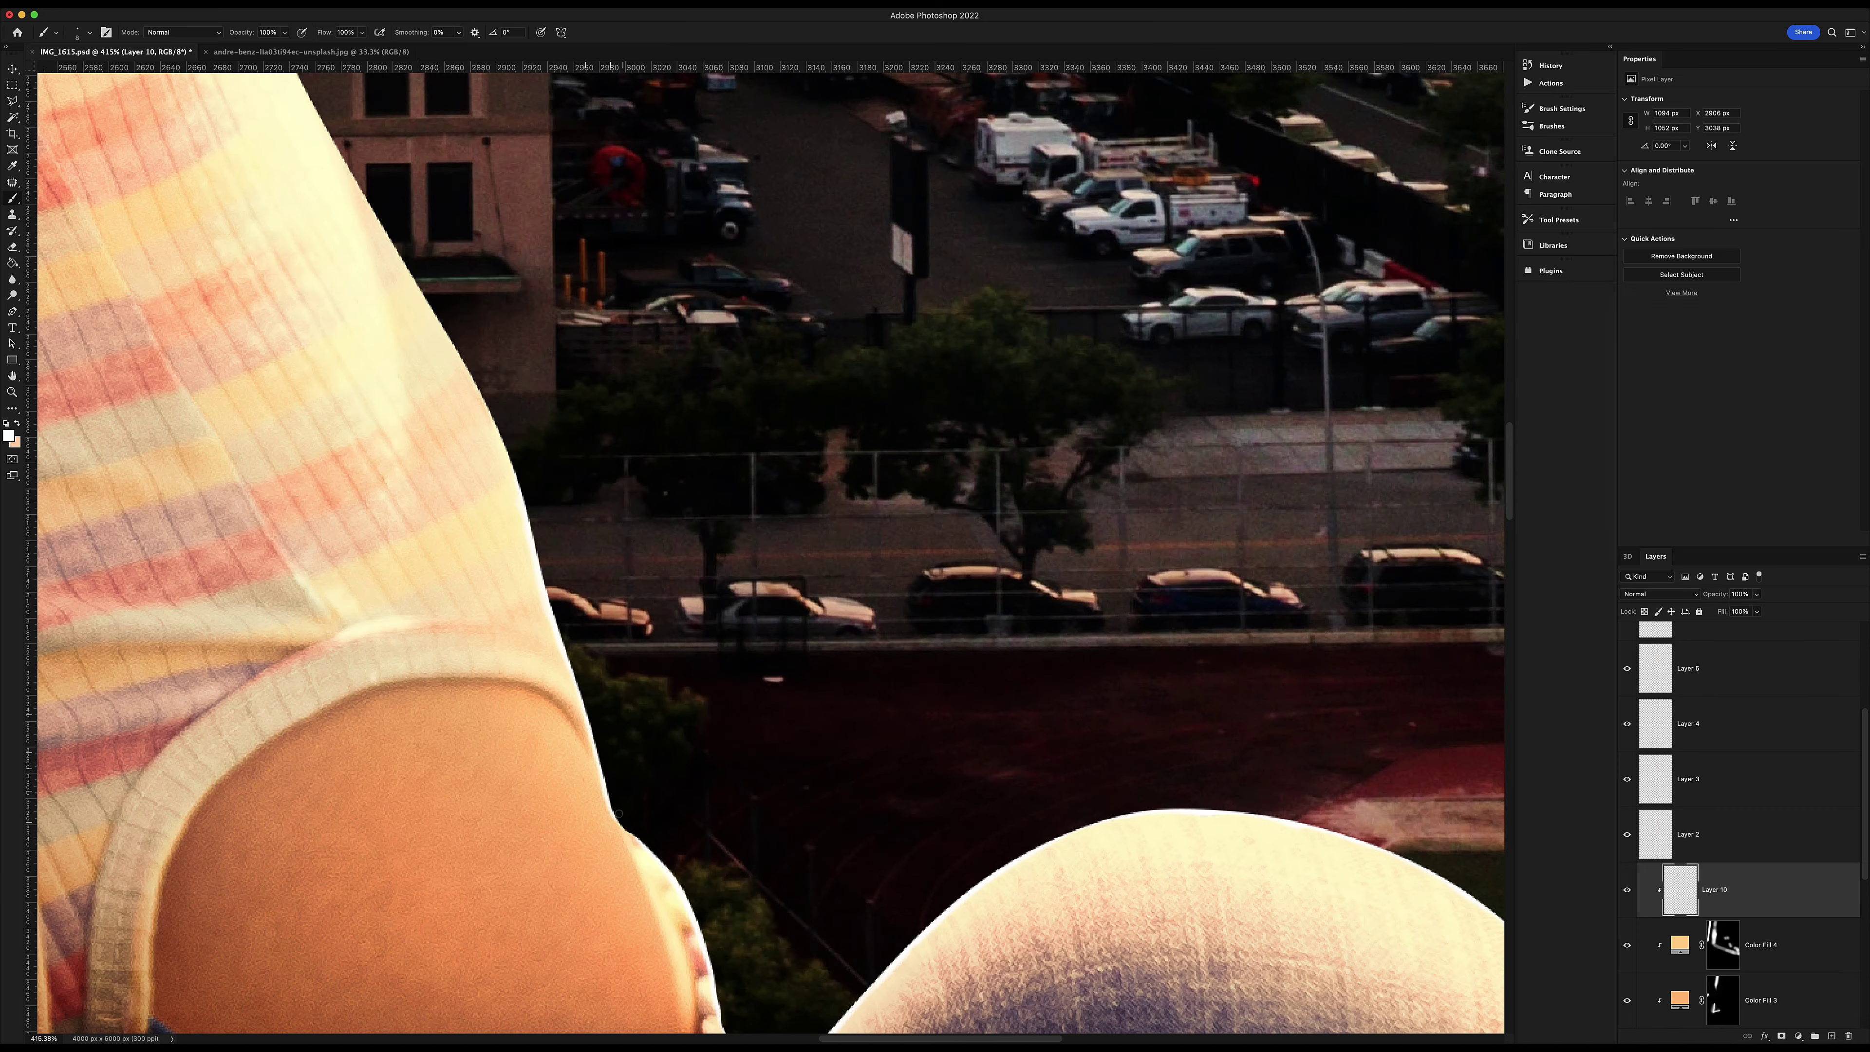
pyautogui.scroll(4, 618, 813)
pyautogui.hscroll(-2, 619, 813)
pyautogui.scroll(4, 532, 333)
pyautogui.hscroll(-3, 532, 334)
pyautogui.scroll(3, 645, 627)
pyautogui.hscroll(-2, 656, 637)
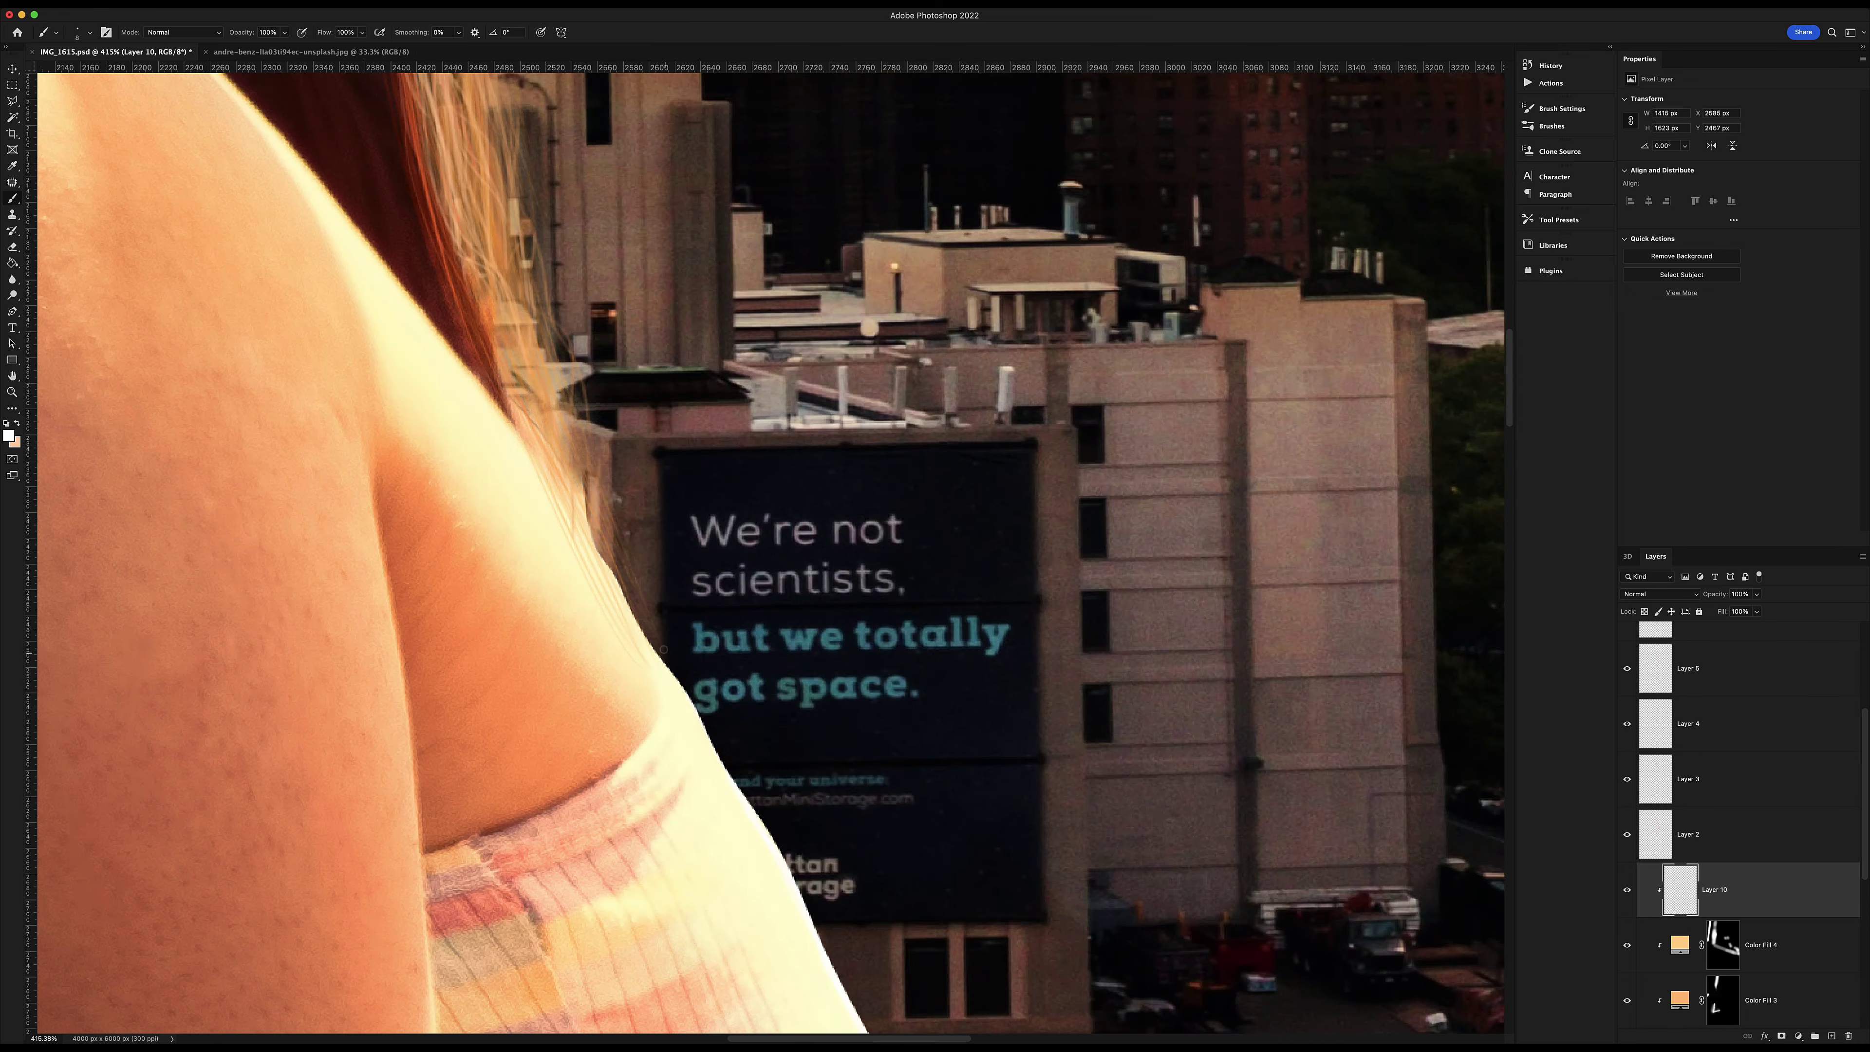
pyautogui.scroll(3, 801, 625)
pyautogui.scroll(-5, 810, 515)
pyautogui.scroll(5, 858, 352)
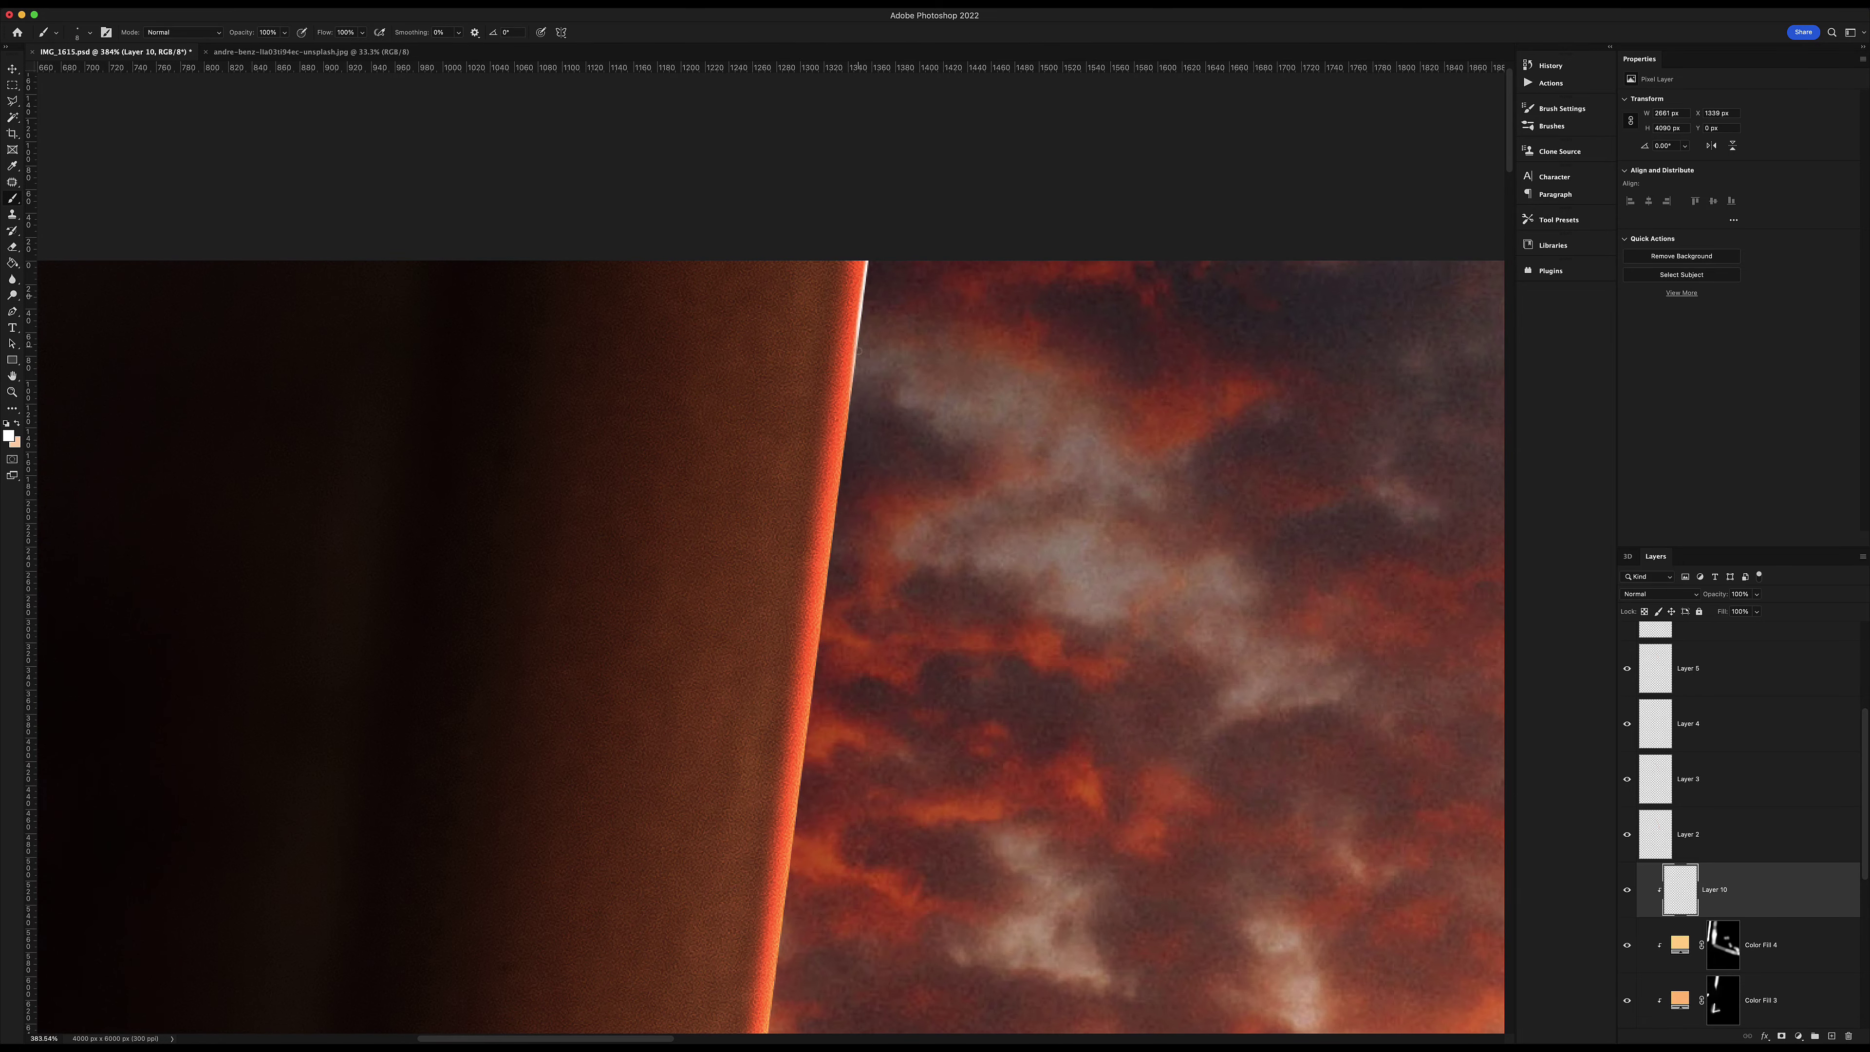
pyautogui.scroll(-3, 662, 590)
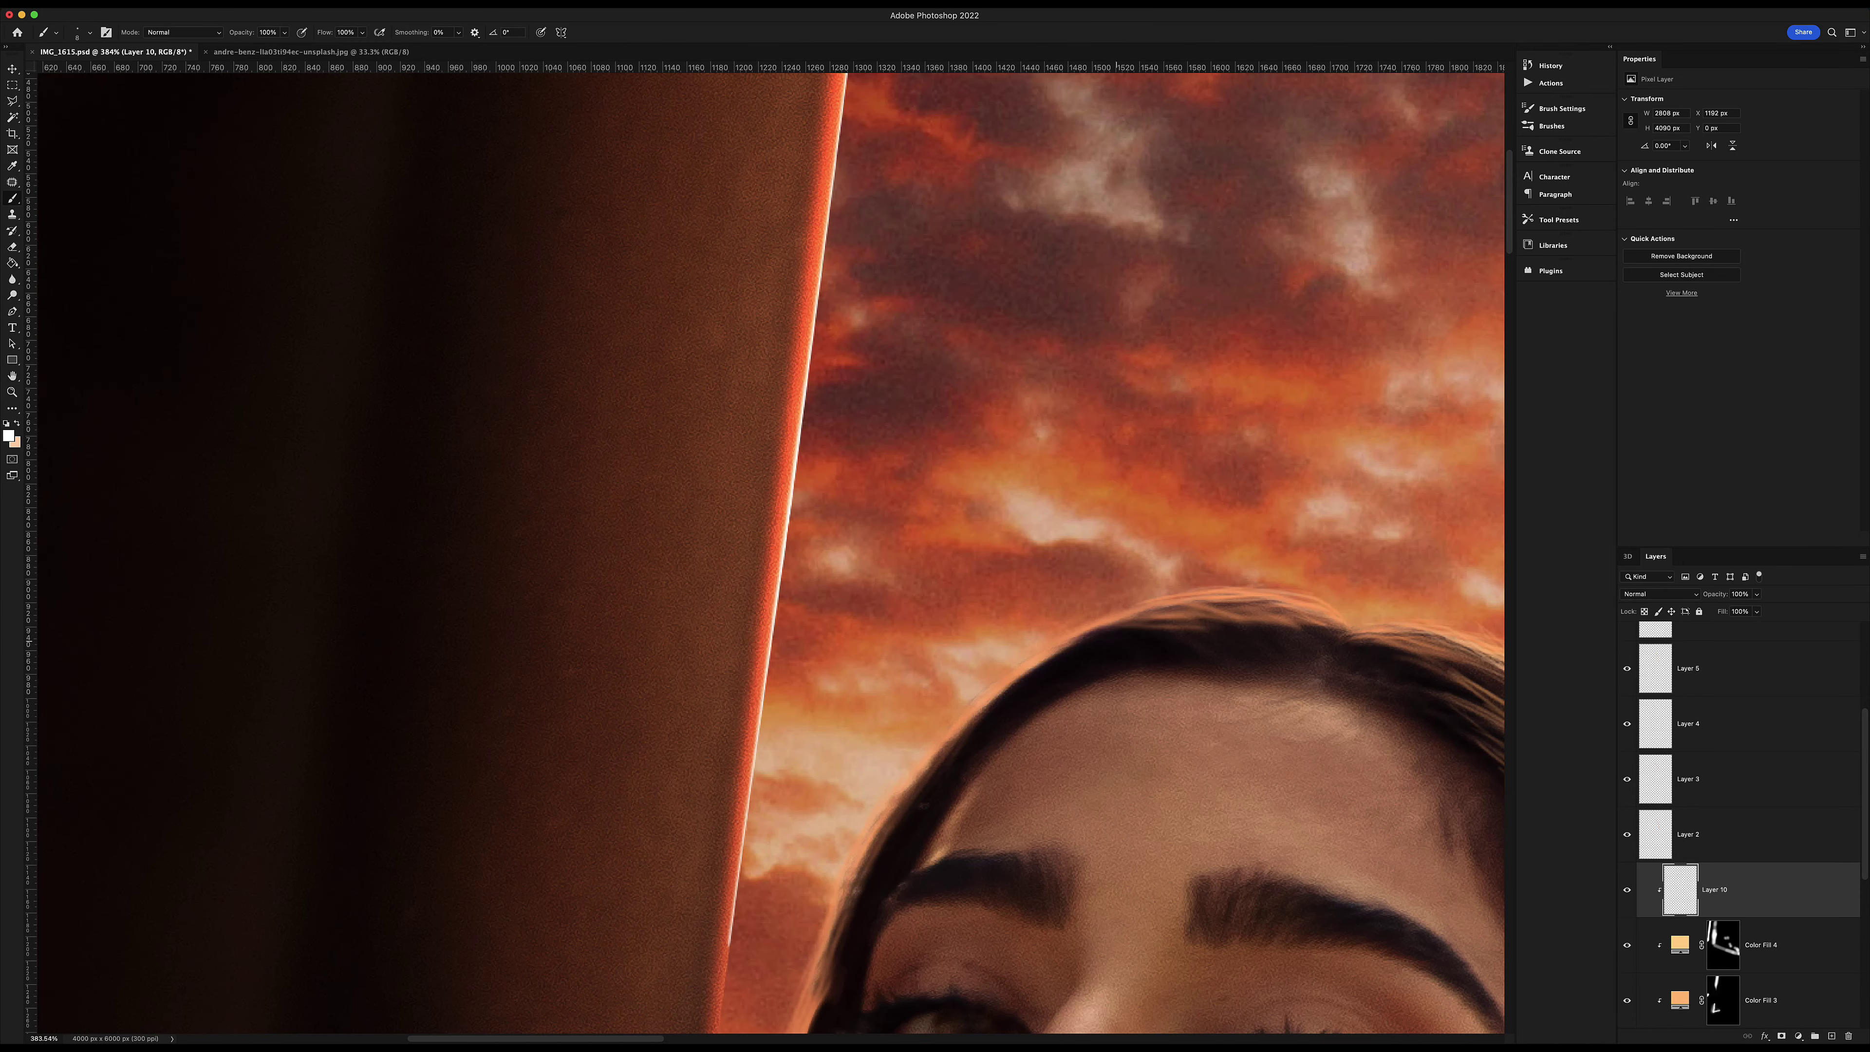
# Zoom out to see the whole image and select Layer 5.
pyautogui.press('z')
pyautogui.scroll(-3, 807, 804)
pyautogui.scroll(-2, 736, 736)
pyautogui.scroll(5, 648, 706)
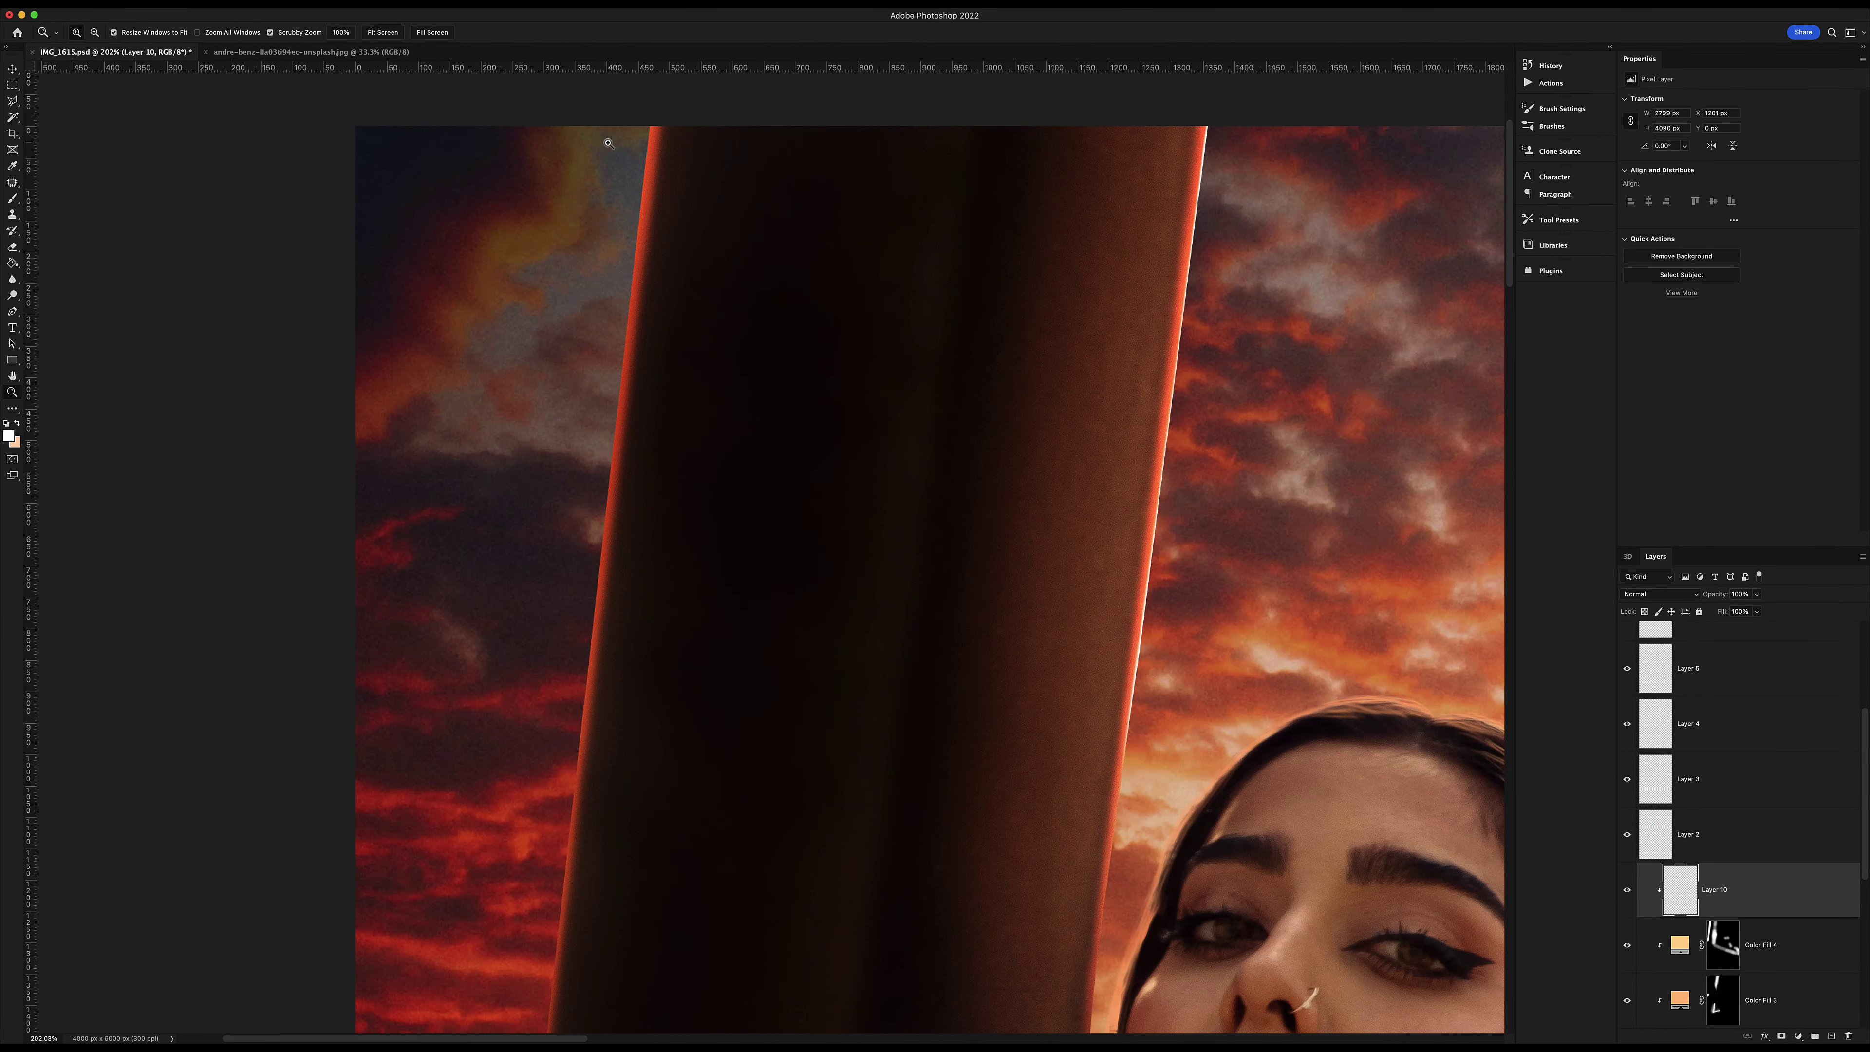
pyautogui.press('e')
pyautogui.press('z')
pyautogui.scroll(-5, 887, 509)
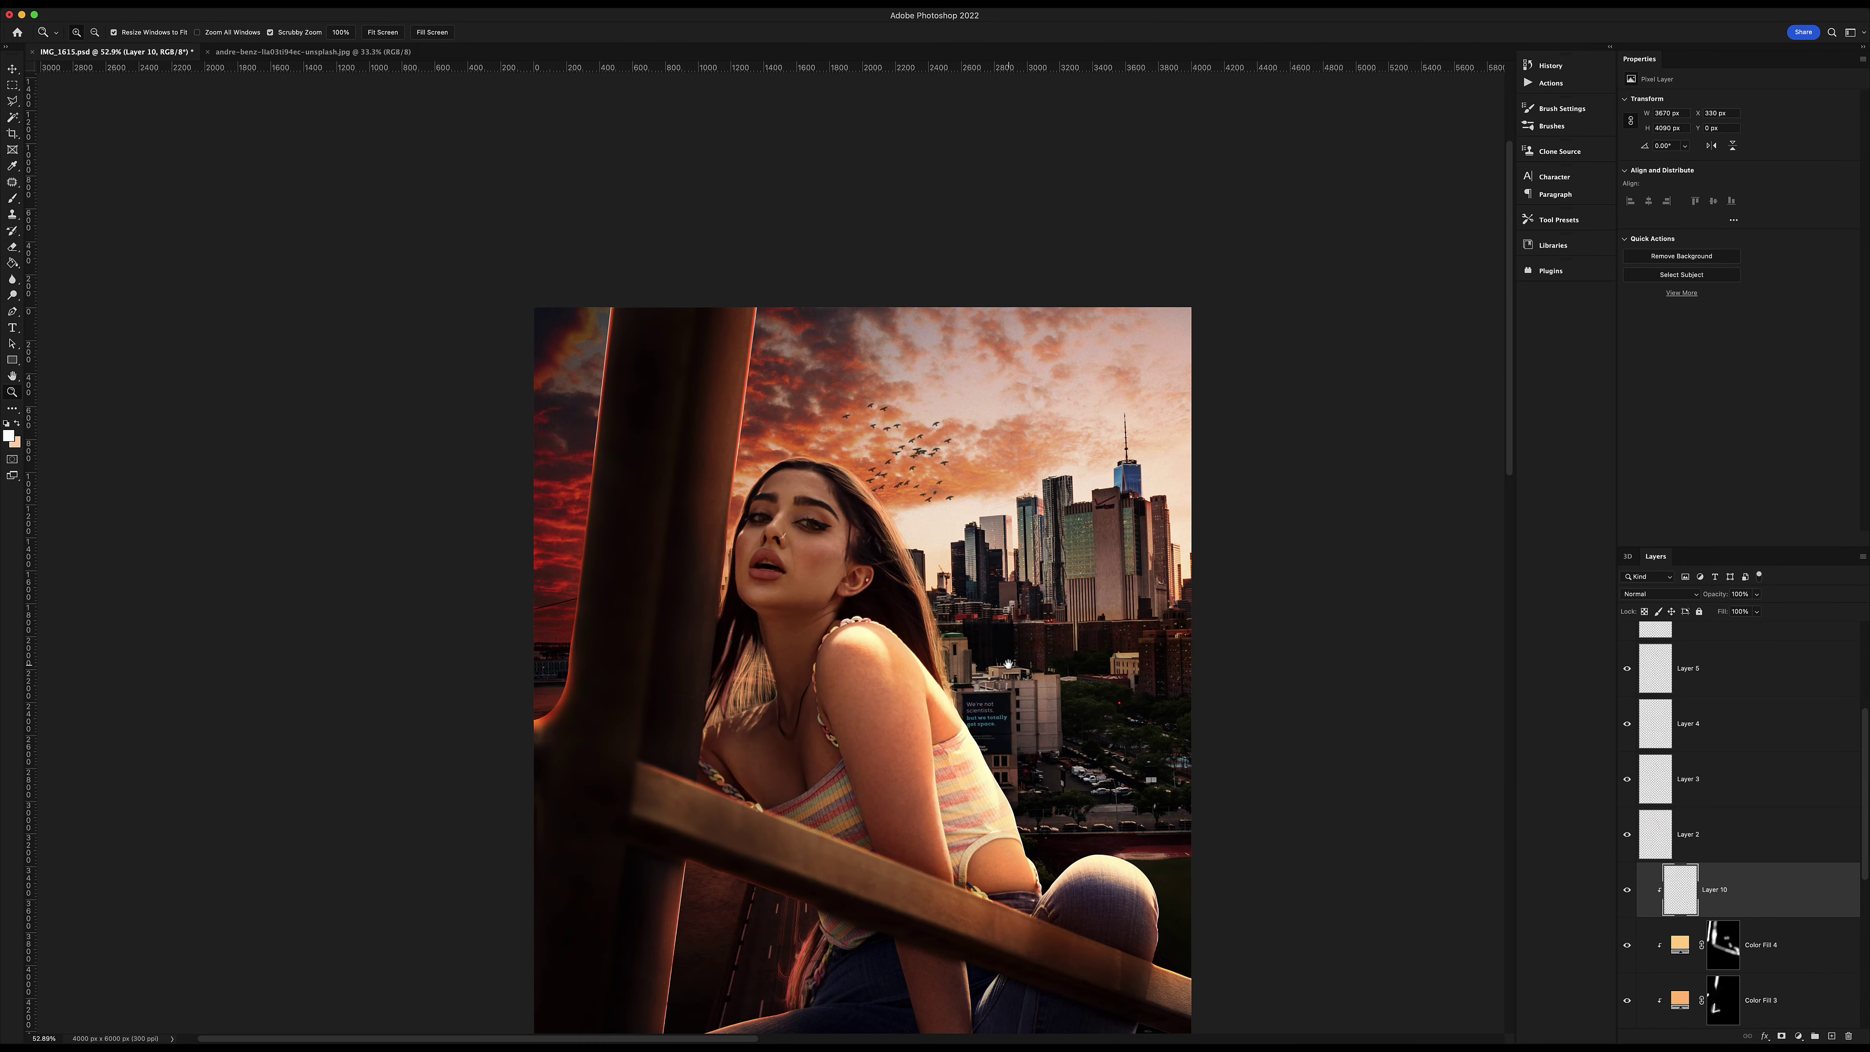
pyautogui.scroll(-3, 1007, 664)
pyautogui.scroll(5, 957, 810)
pyautogui.scroll(3, 957, 737)
pyautogui.click(1772, 750)
# Recolour Layer 5's white rim line to peach and zoom out to the whole image.
pyautogui.press('b')
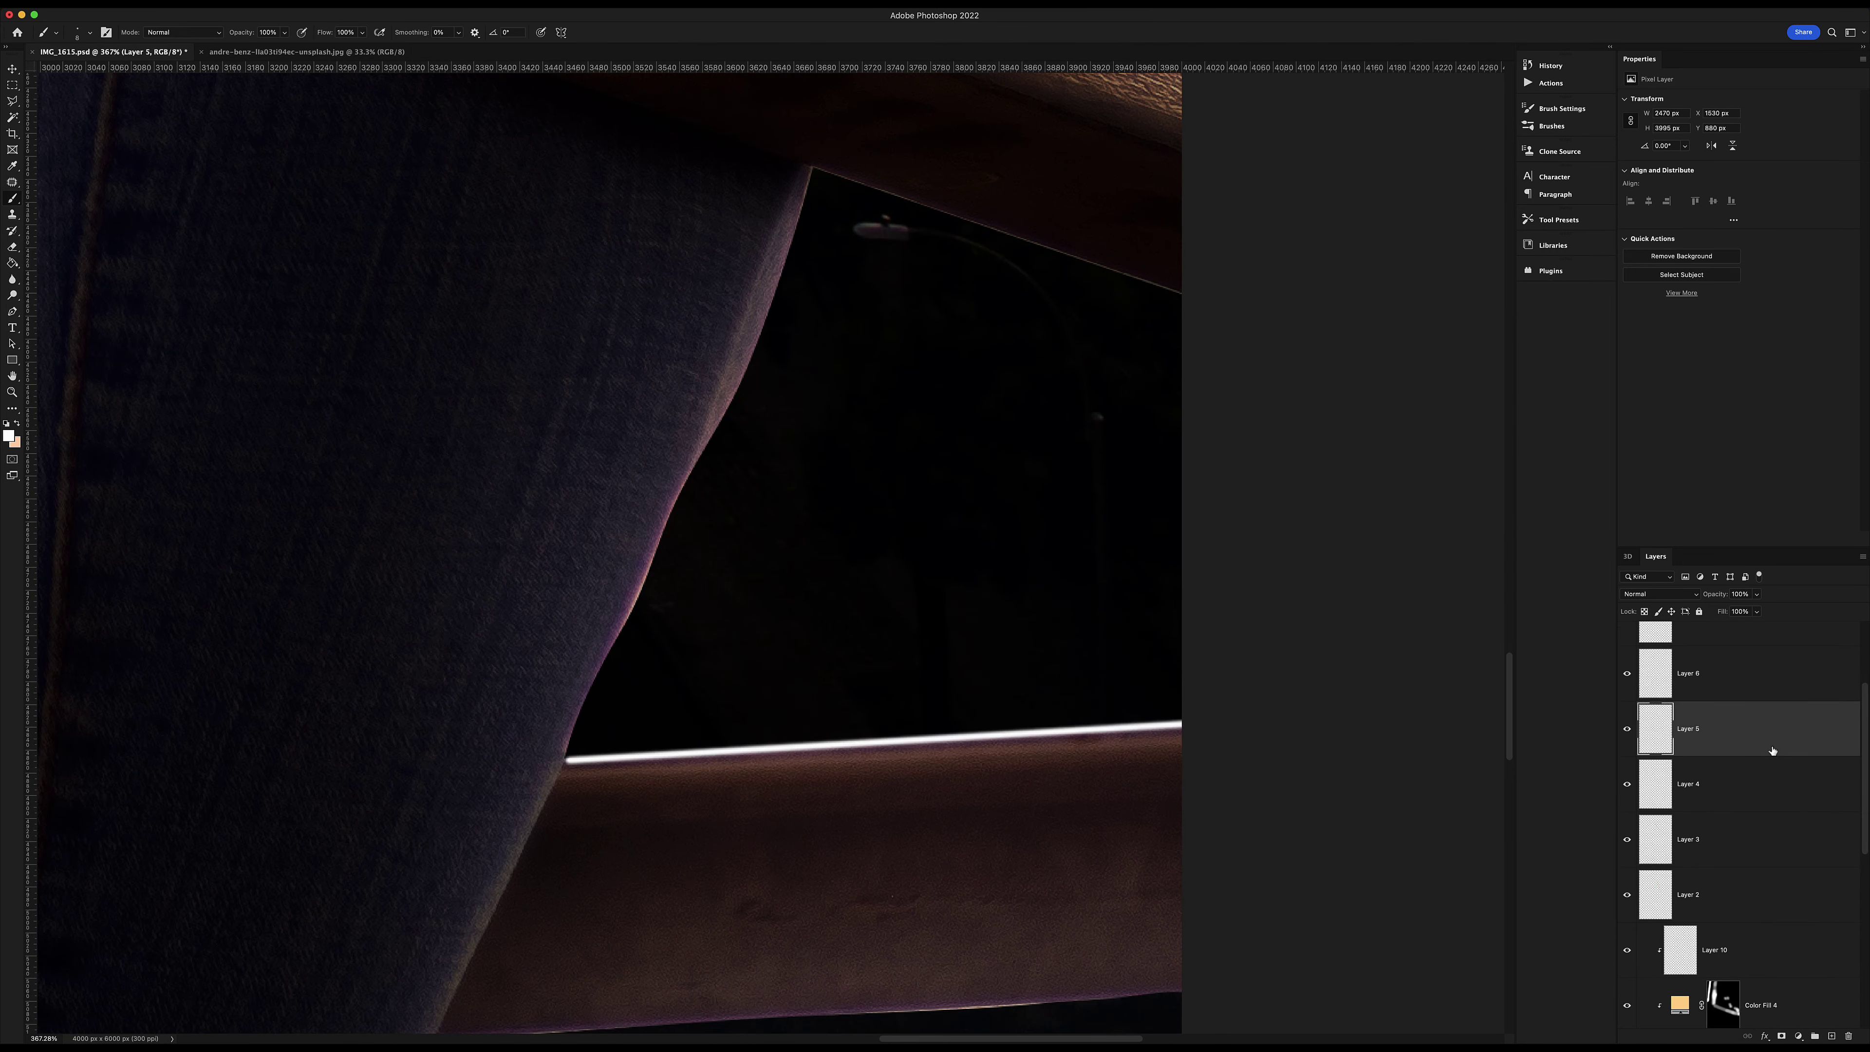
pyautogui.keyDown('alt'); pyautogui.click(803, 196); pyautogui.keyUp('alt')
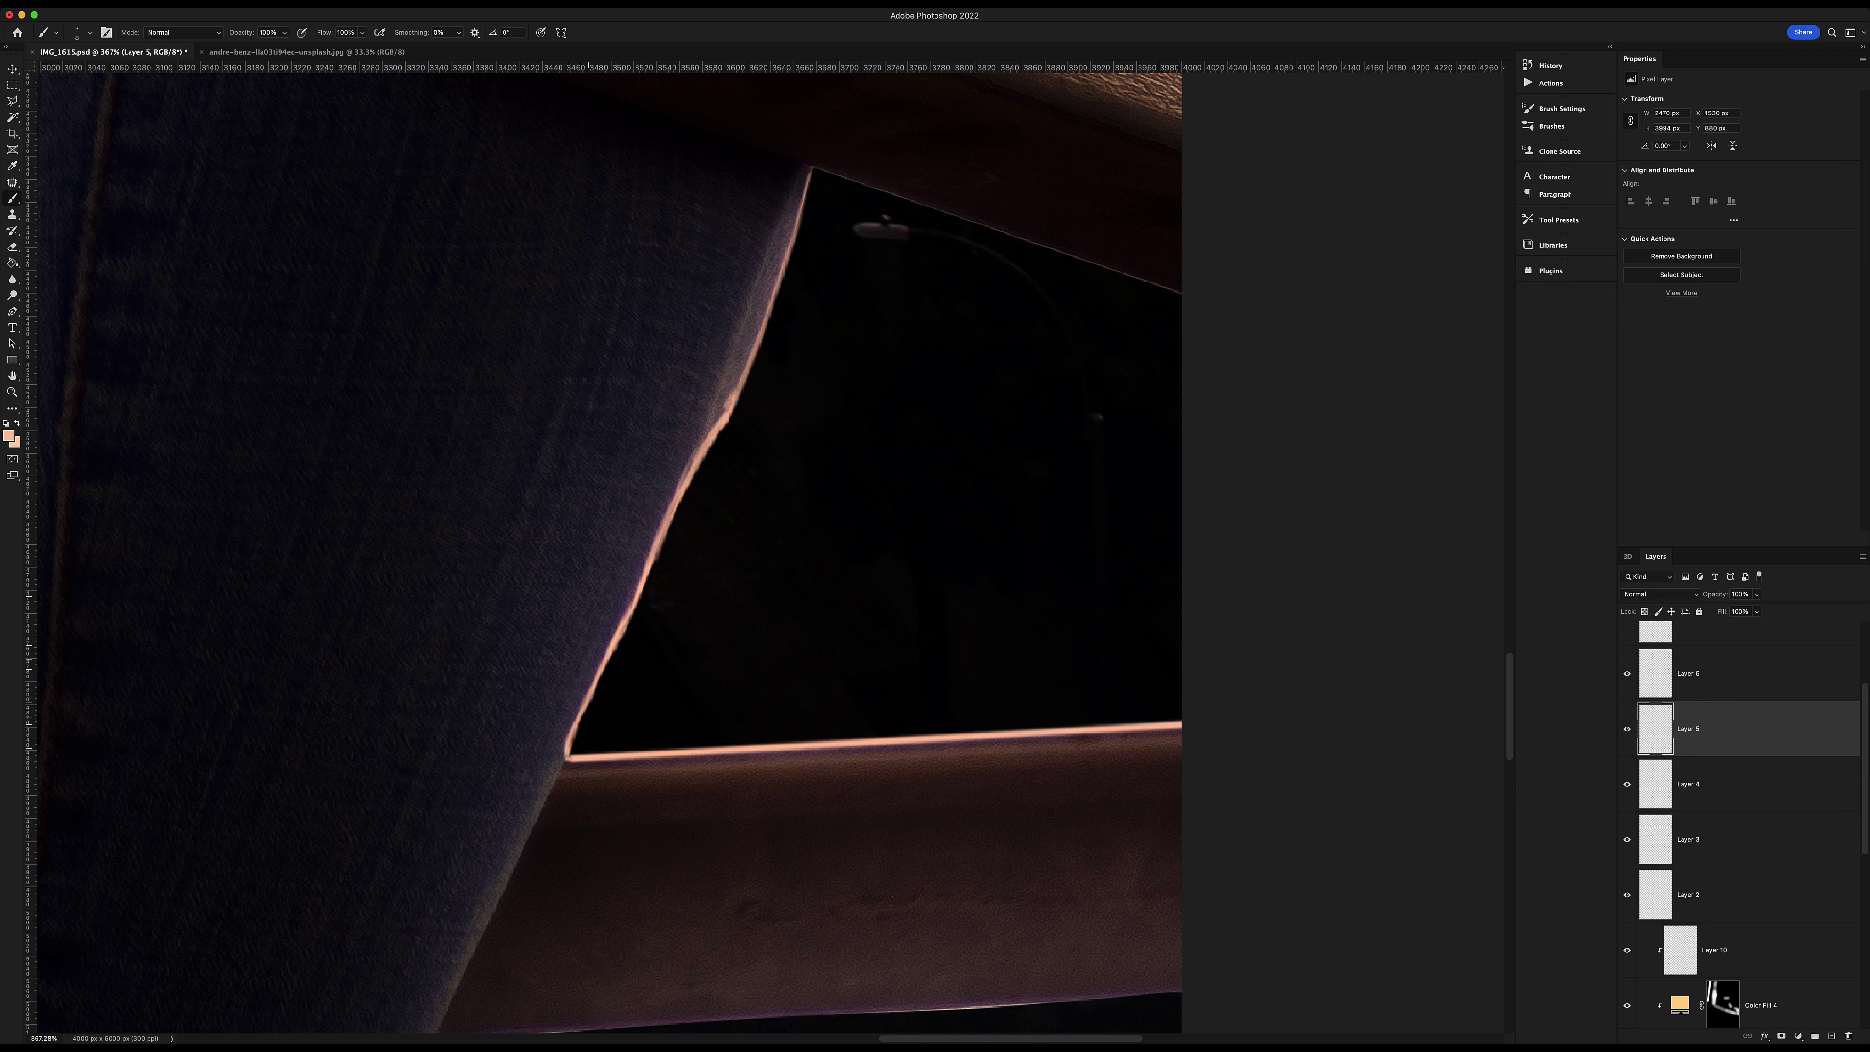
pyautogui.press('z')
pyautogui.moveTo(1133, 626)
pyautogui.mouseDown()
pyautogui.moveTo(916, 625)
pyautogui.moveTo(1077, 780)
pyautogui.mouseUp()
# Brush peach rim highlights along the rail's lower edge, the post and the arm edge.
pyautogui.click(1701, 955)
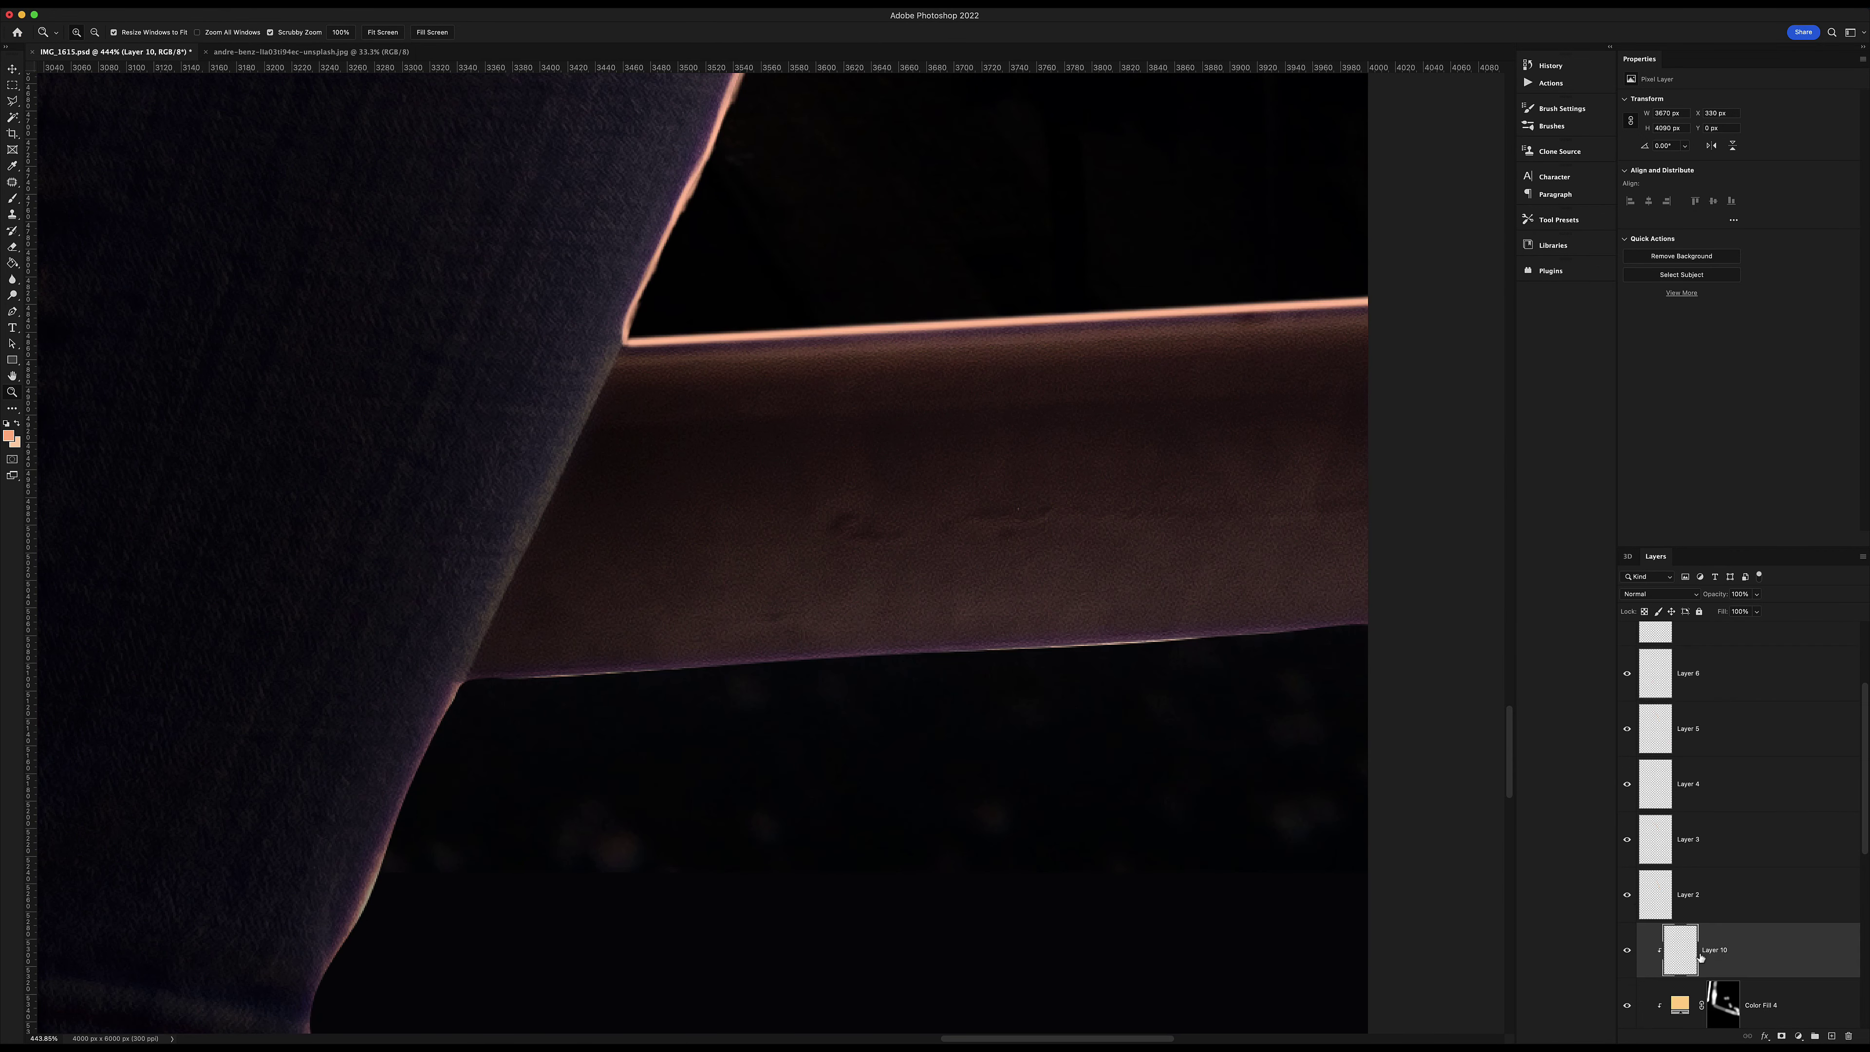
pyautogui.press('b')
pyautogui.keyDown('shift'); pyautogui.click(470, 677); pyautogui.keyUp('shift')
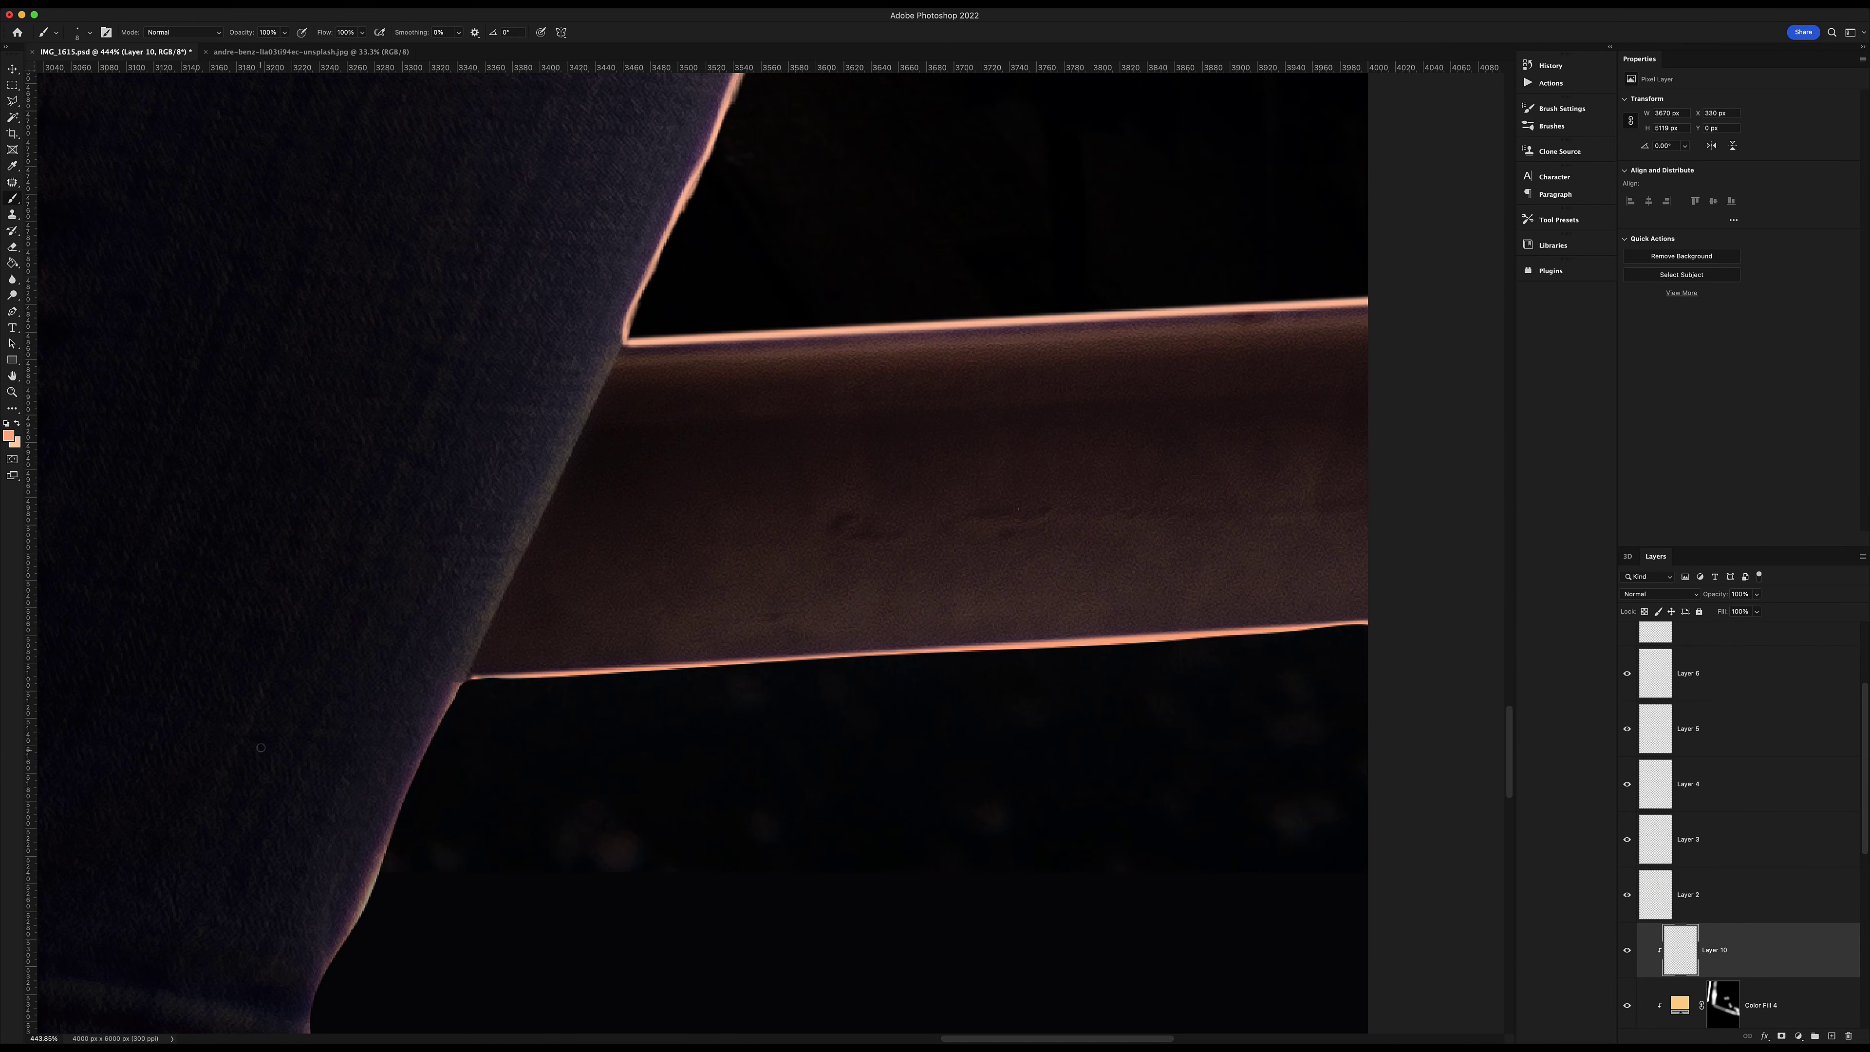
pyautogui.scroll(-5, 322, 979)
pyautogui.hscroll(-3, 321, 980)
pyautogui.keyDown('shift'); pyautogui.click(540, 625); pyautogui.keyUp('shift')
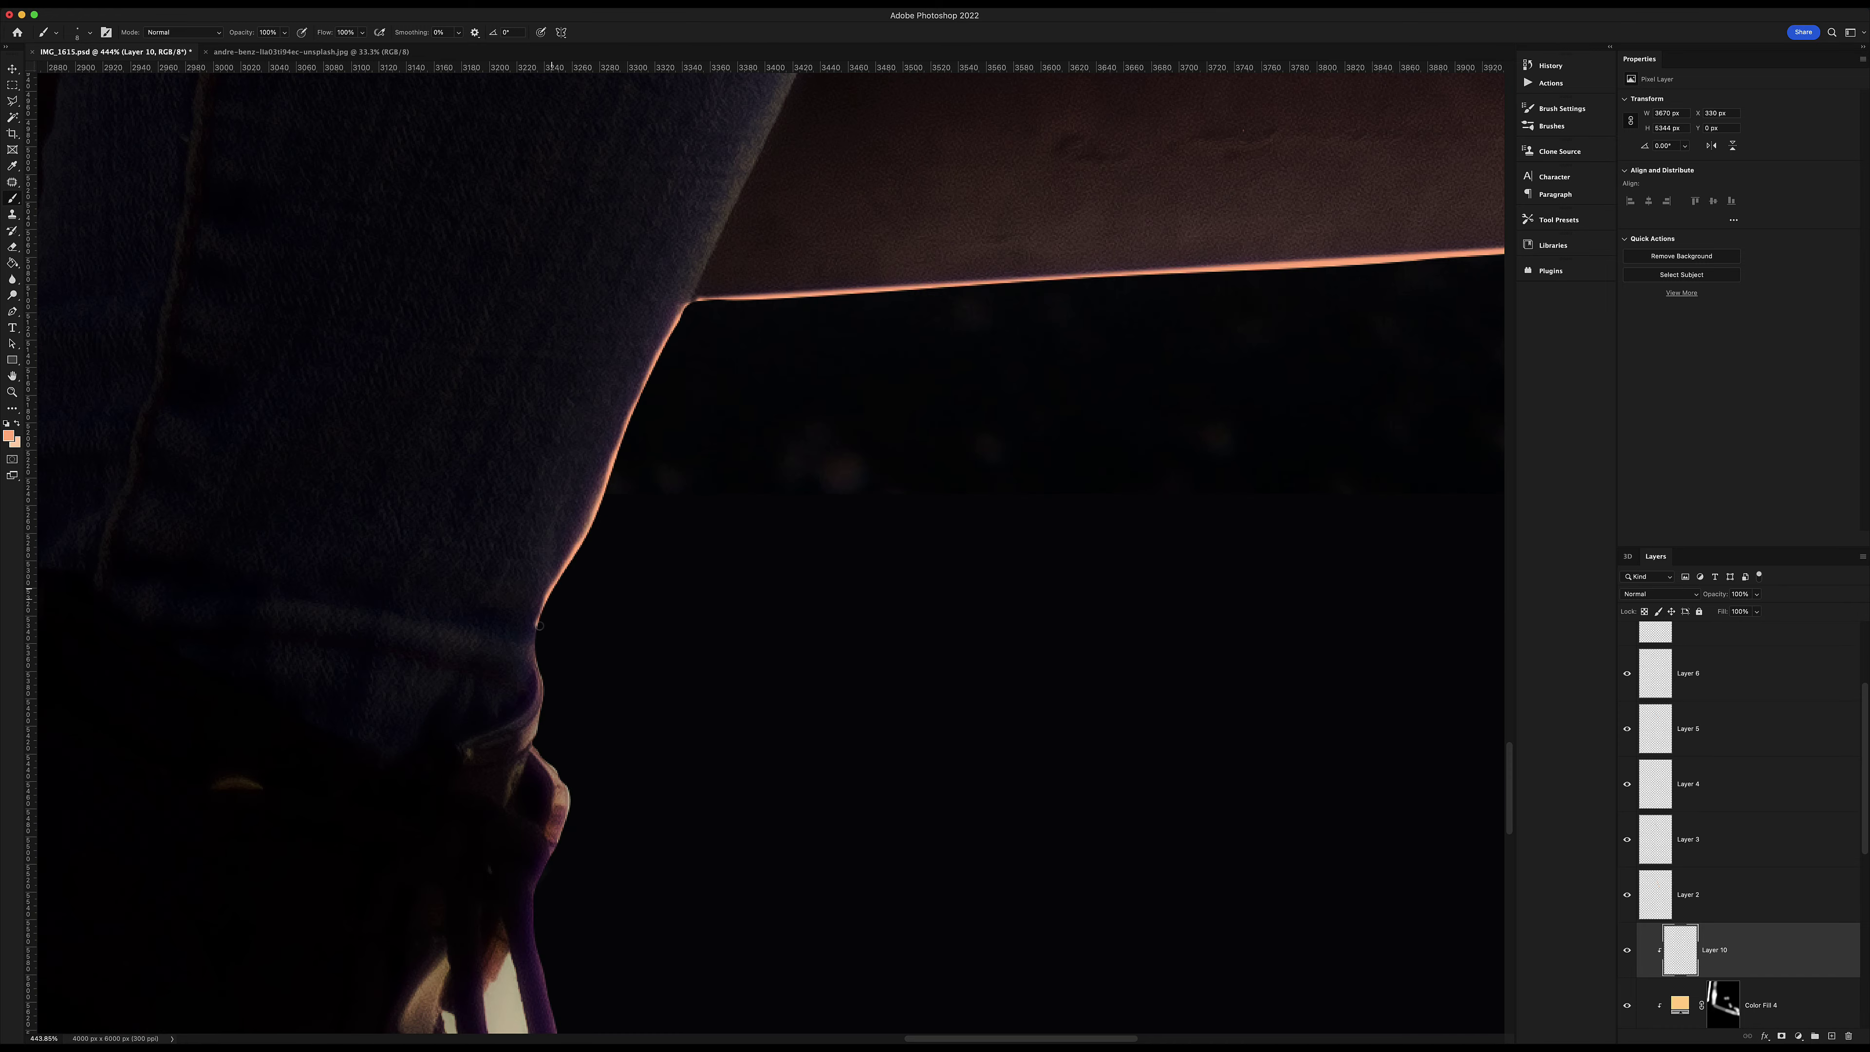
pyautogui.keyDown('shift'); pyautogui.click(540, 972); pyautogui.keyUp('shift')
pyautogui.scroll(-5, 557, 851)
pyautogui.keyDown('shift'); pyautogui.click(643, 787); pyautogui.keyUp('shift')
pyautogui.scroll(-5, 648, 662)
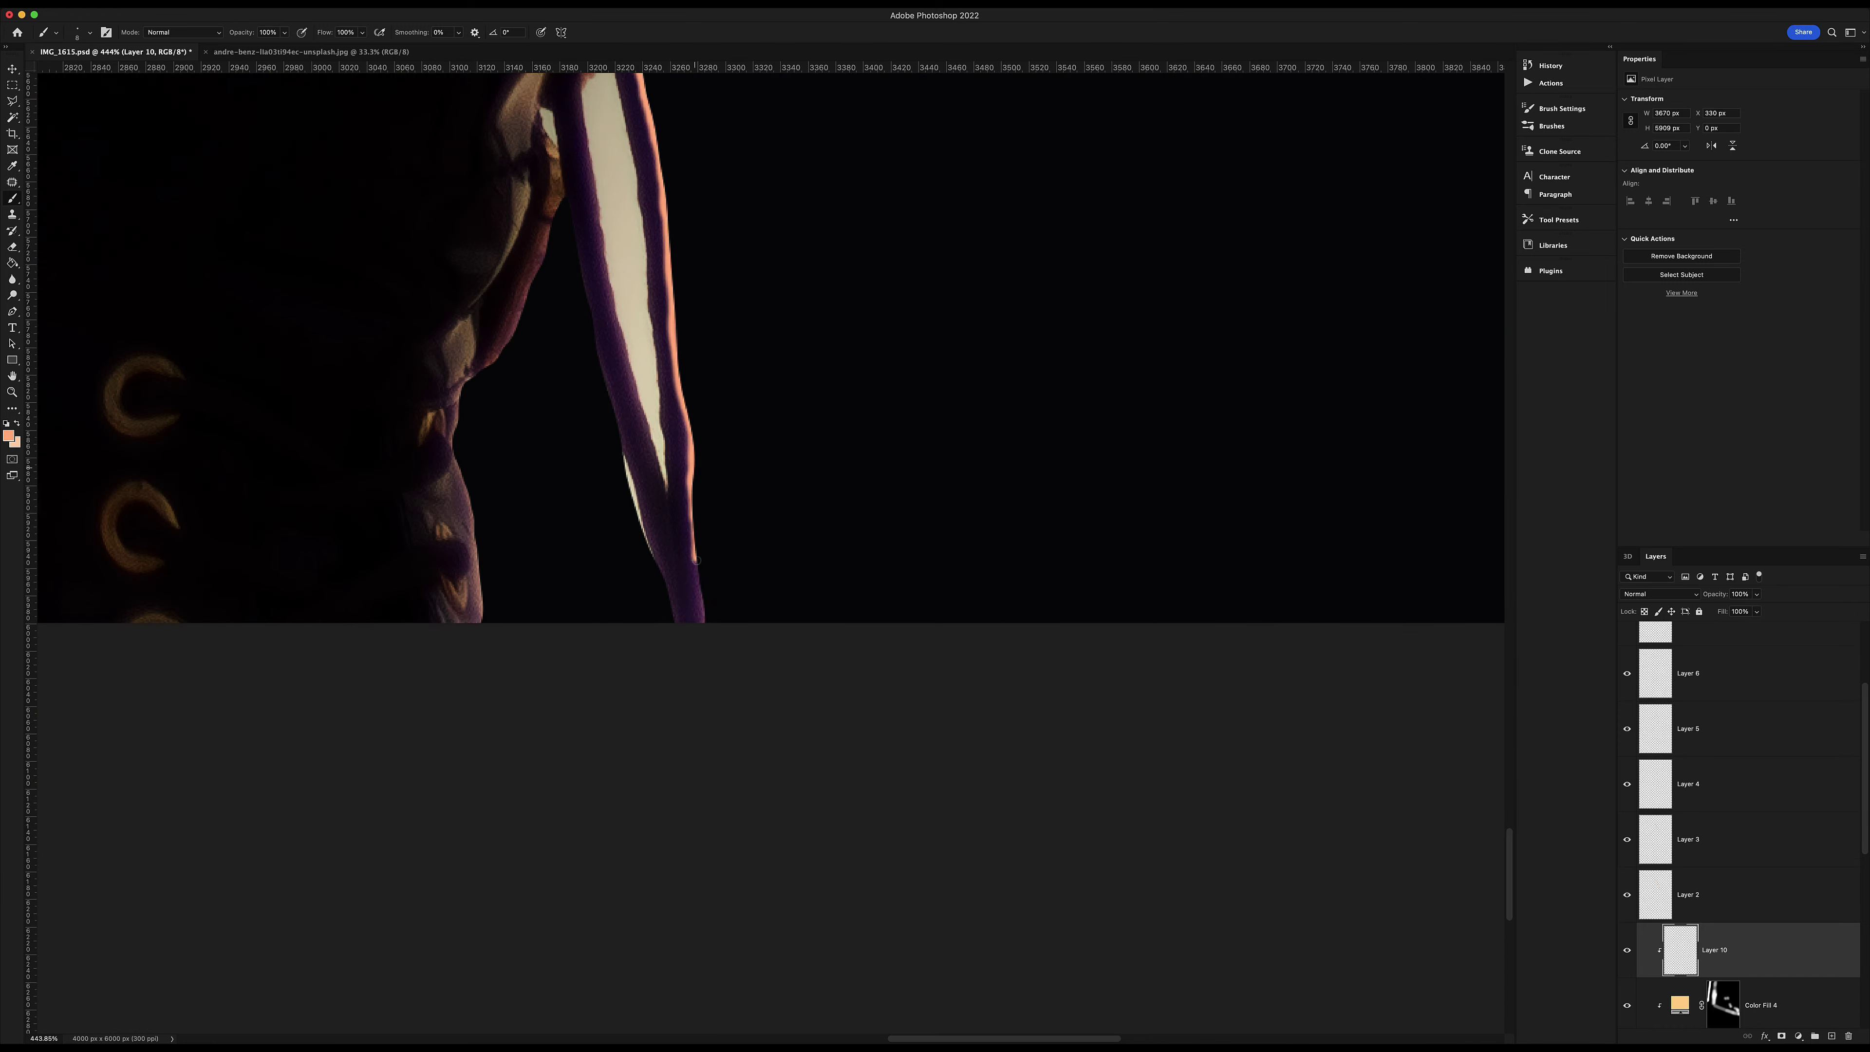
pyautogui.keyDown('shift'); pyautogui.click(683, 513); pyautogui.keyUp('shift')
pyautogui.keyDown('shift'); pyautogui.click(602, 738); pyautogui.keyUp('shift')
# Paint peach rim highlights down the shoulder edge and along the jeans edge, redoing the first jeans stroke.
pyautogui.scroll(-5, 731, 681)
pyautogui.scroll(-5, 730, 681)
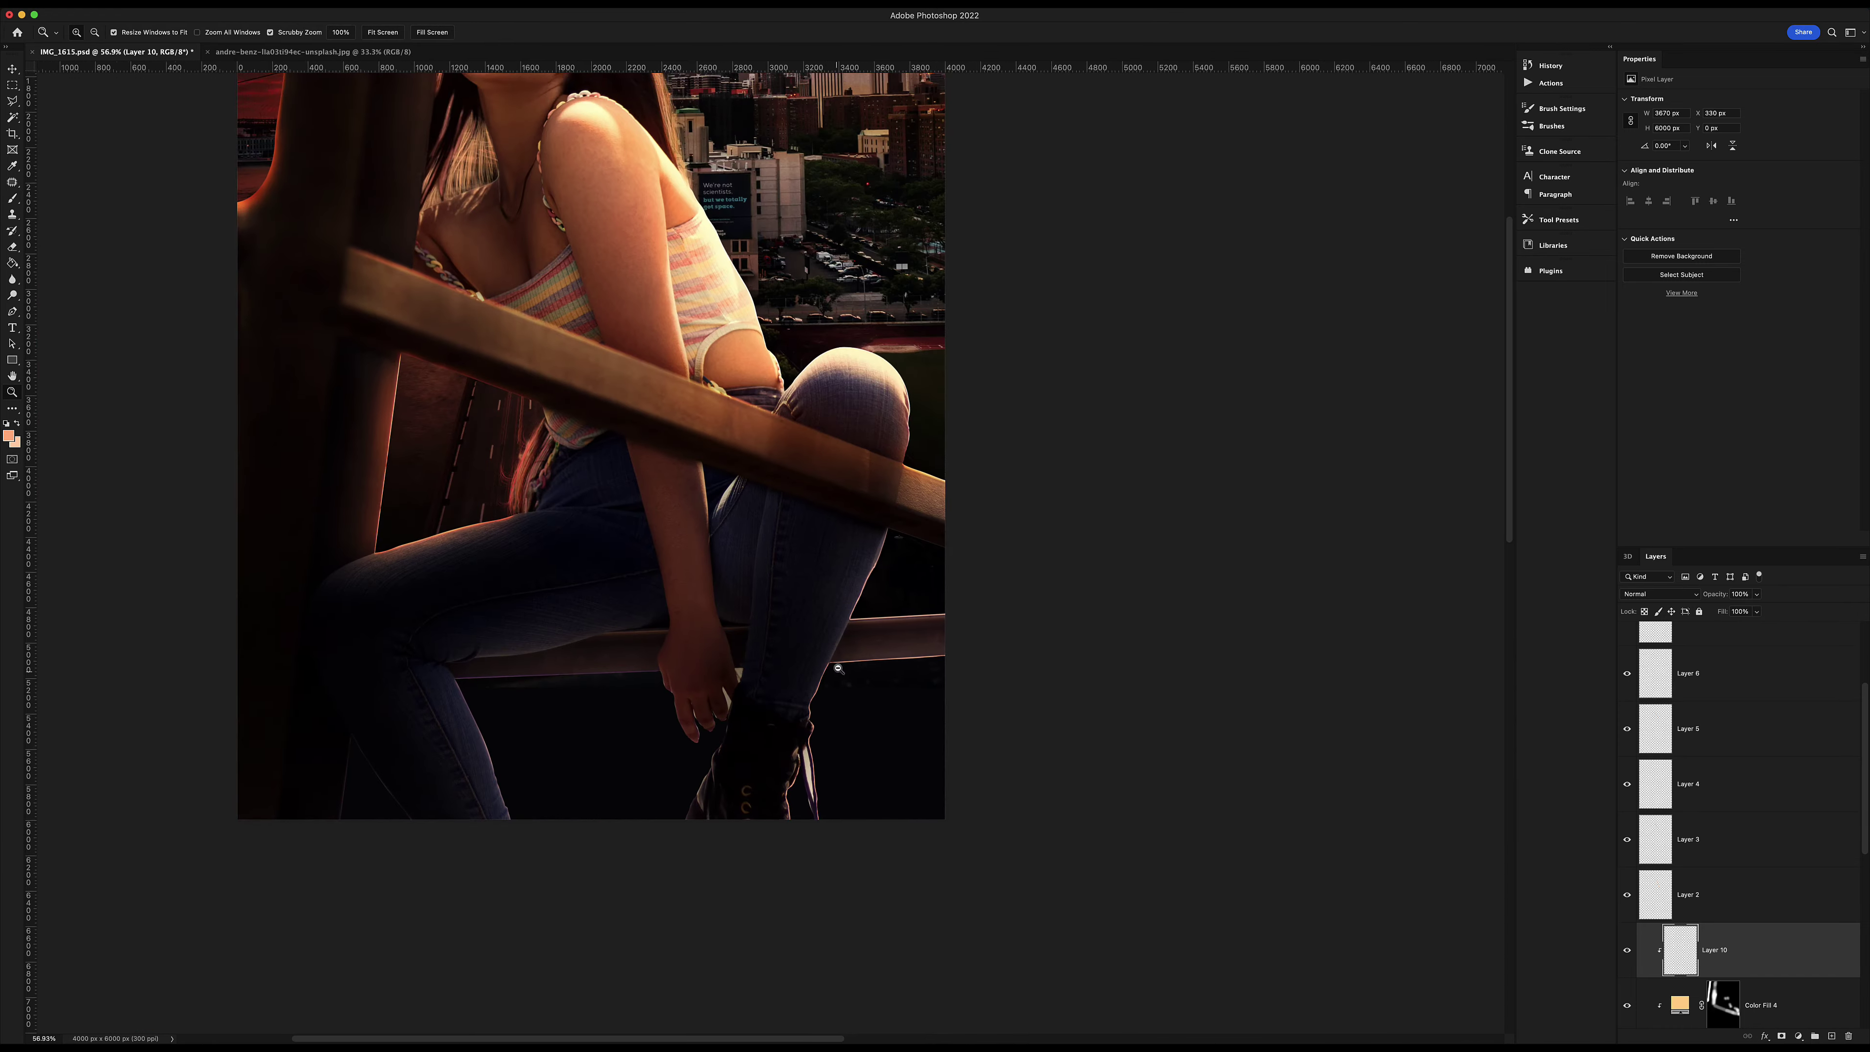
pyautogui.scroll(10, 872, 507)
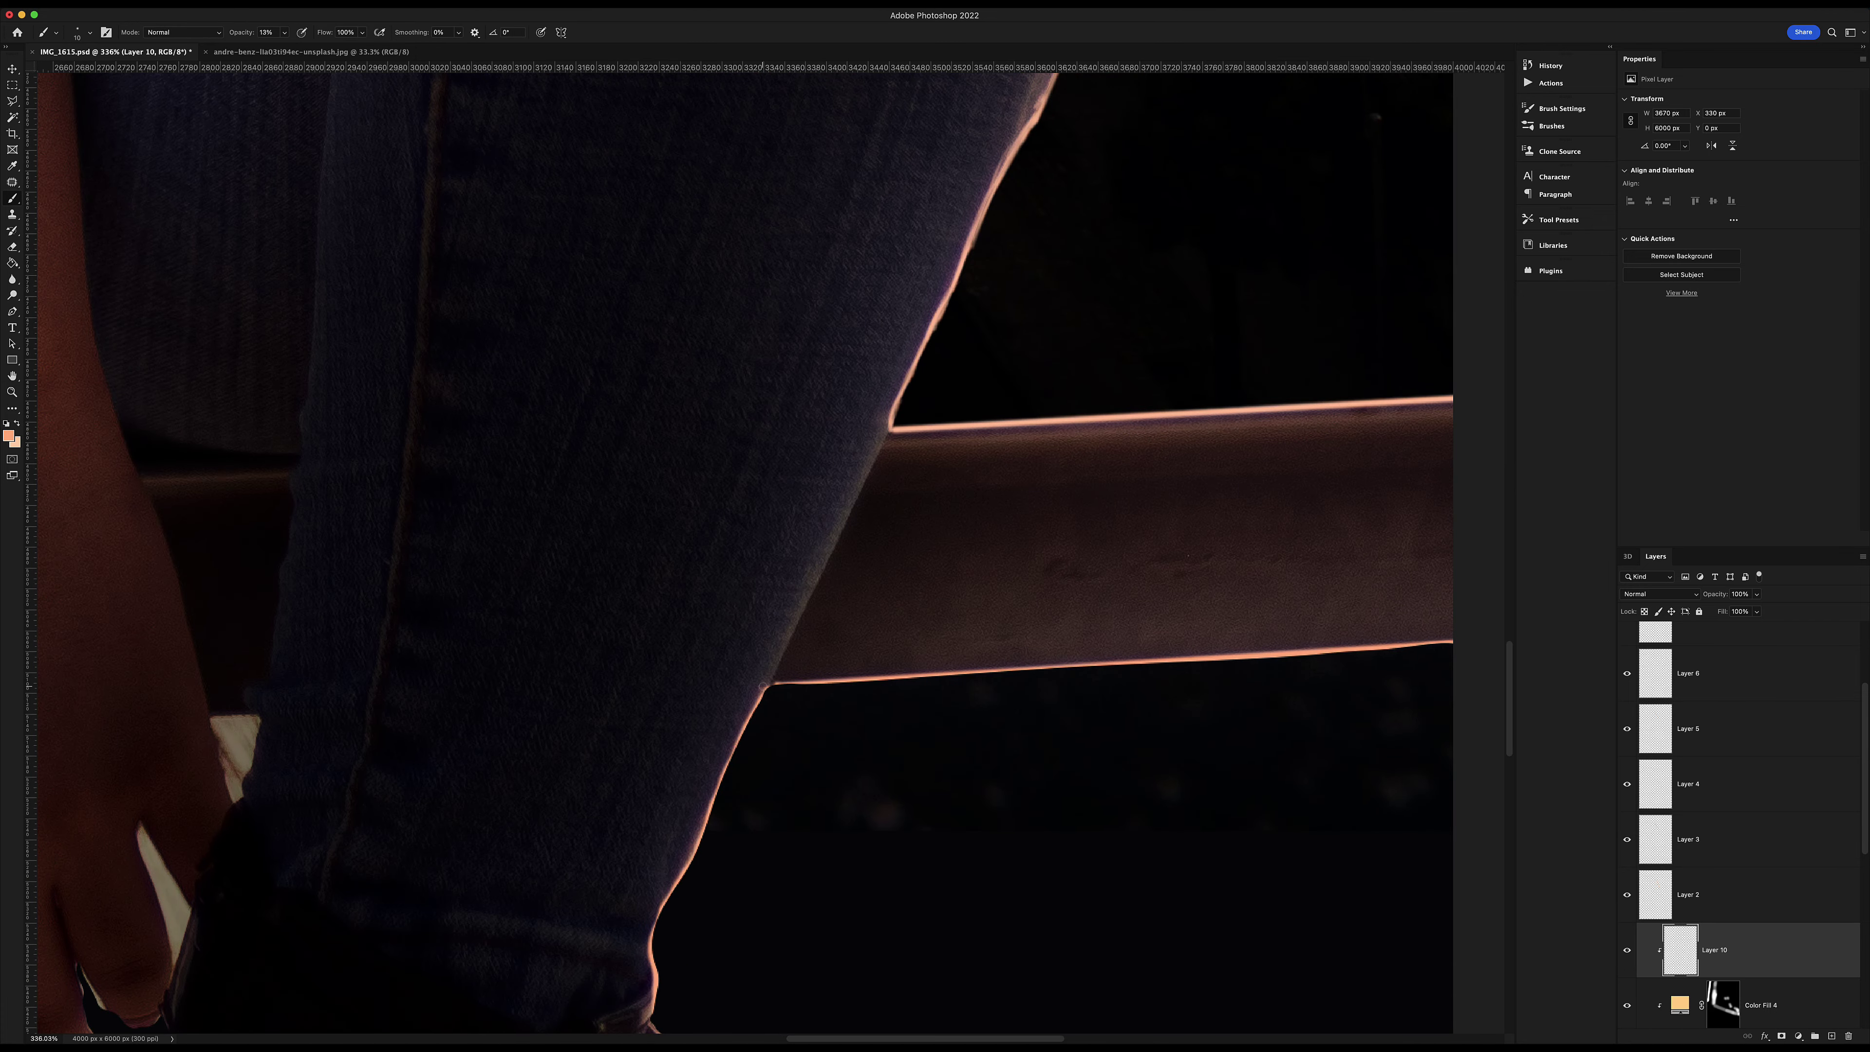
pyautogui.scroll(-5, 771, 723)
pyautogui.scroll(10, 771, 723)
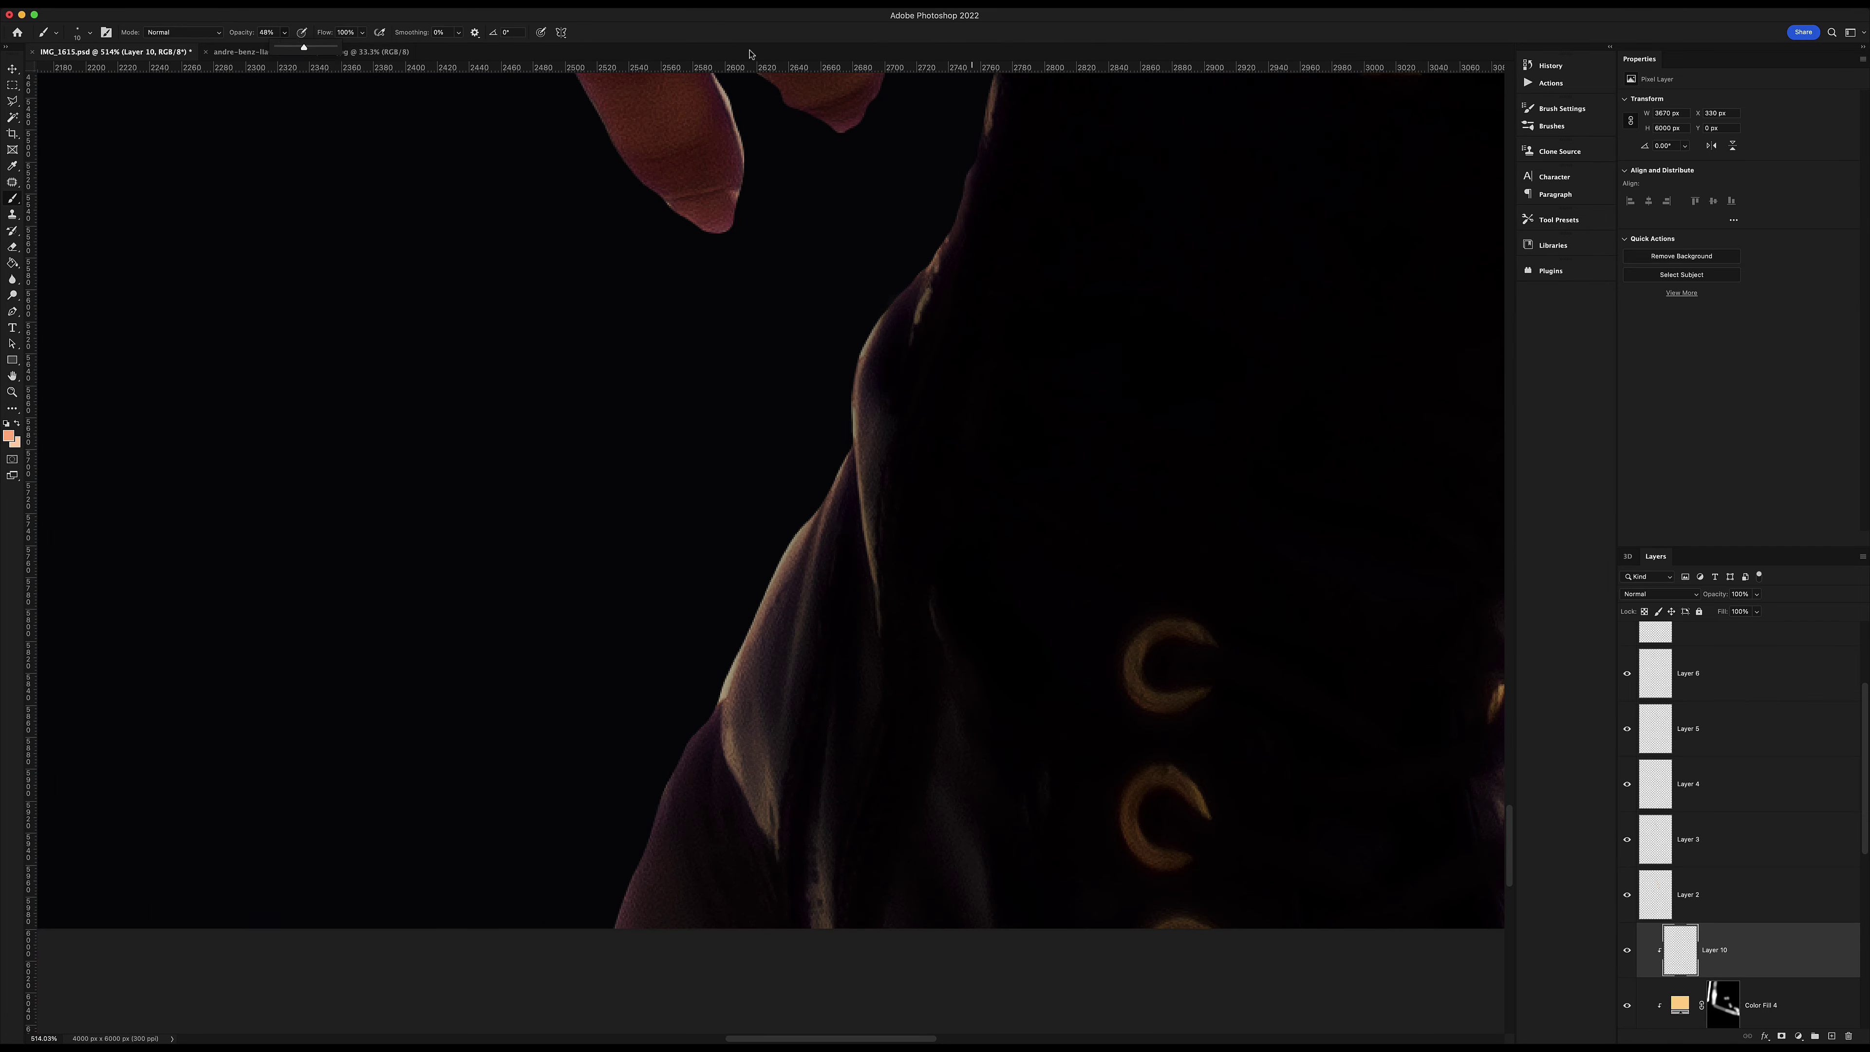
pyautogui.moveTo(982, 111); pyautogui.dragTo(621, 924)
pyautogui.scroll(-10, 842, 716)
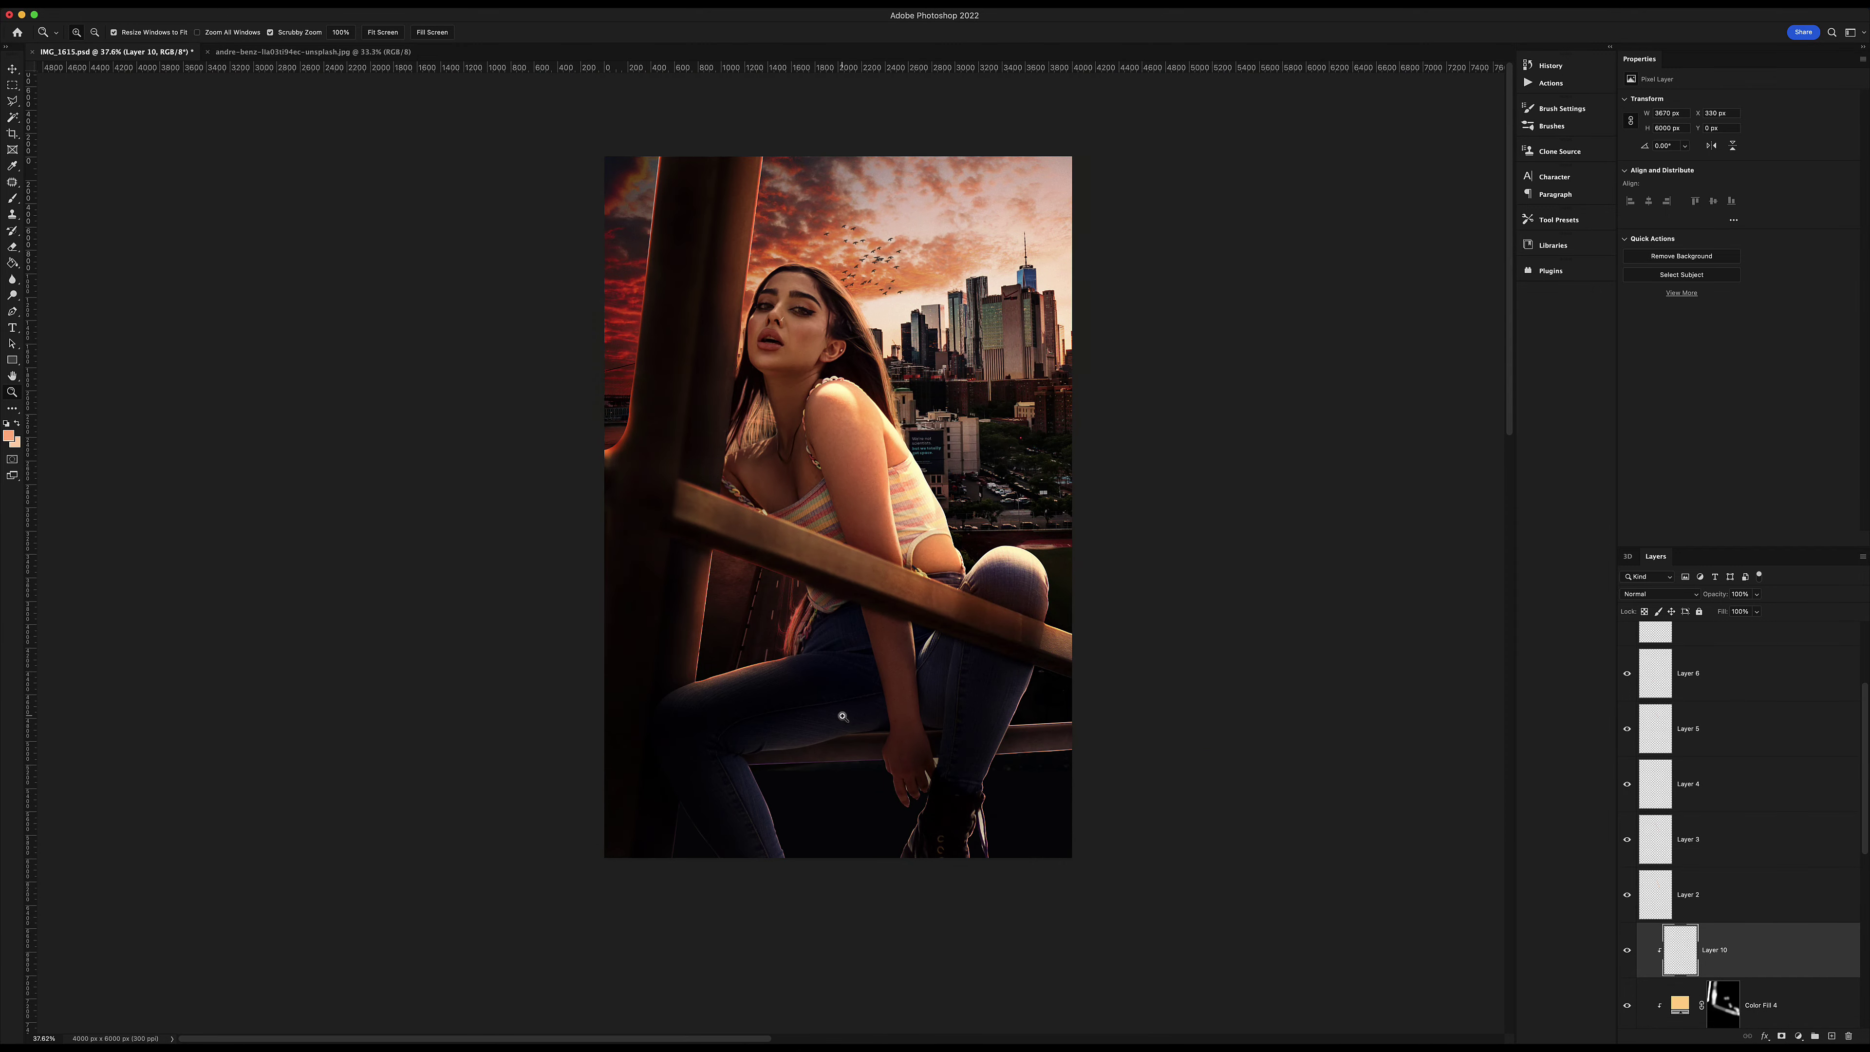
pyautogui.scroll(10, 842, 716)
pyautogui.moveTo(427, 524); pyautogui.dragTo(566, 803)
pyautogui.hotkey('ctrl', 'z')
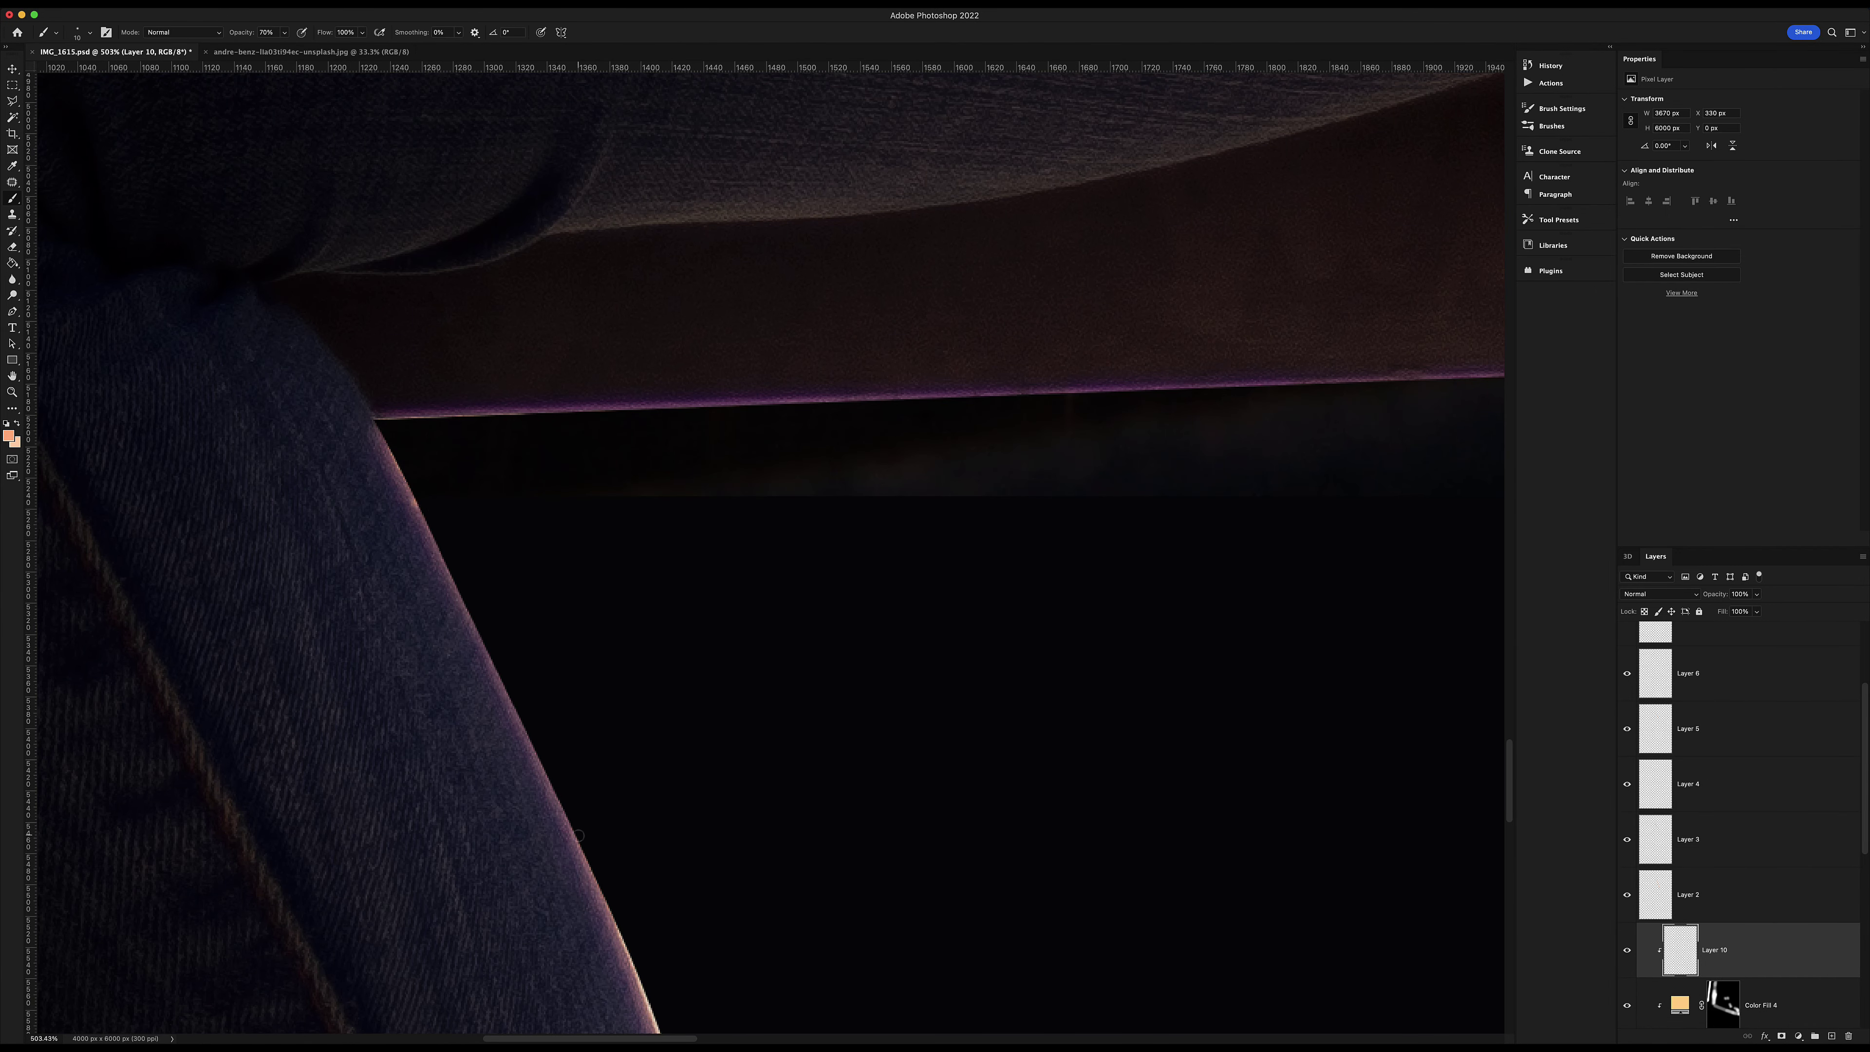
pyautogui.moveTo(409, 501); pyautogui.dragTo(632, 956)
pyautogui.scroll(-5, 606, 488)
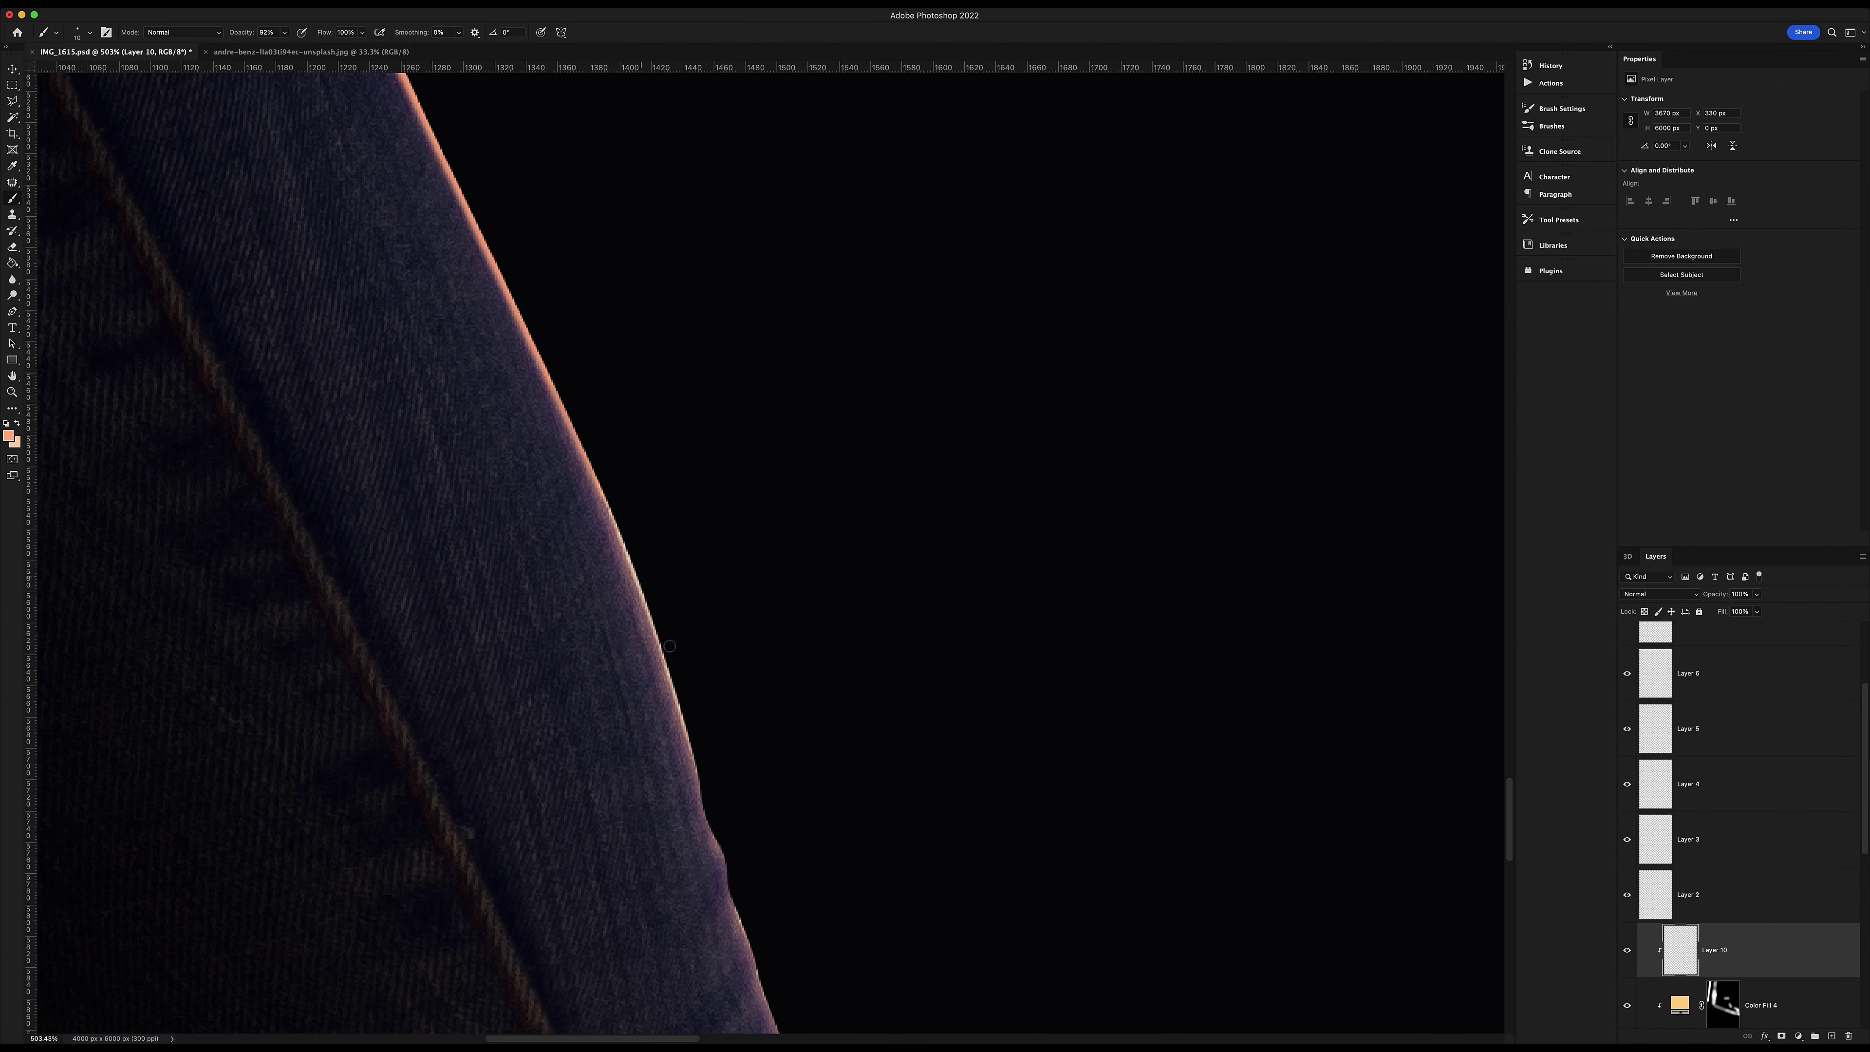
pyautogui.moveTo(669, 646); pyautogui.dragTo(653, 590)
# Zoom out to the whole image and ready the Eraser on the Background copy layer.
pyautogui.scroll(-5, 700, 780)
pyautogui.hscroll(2, 700, 780)
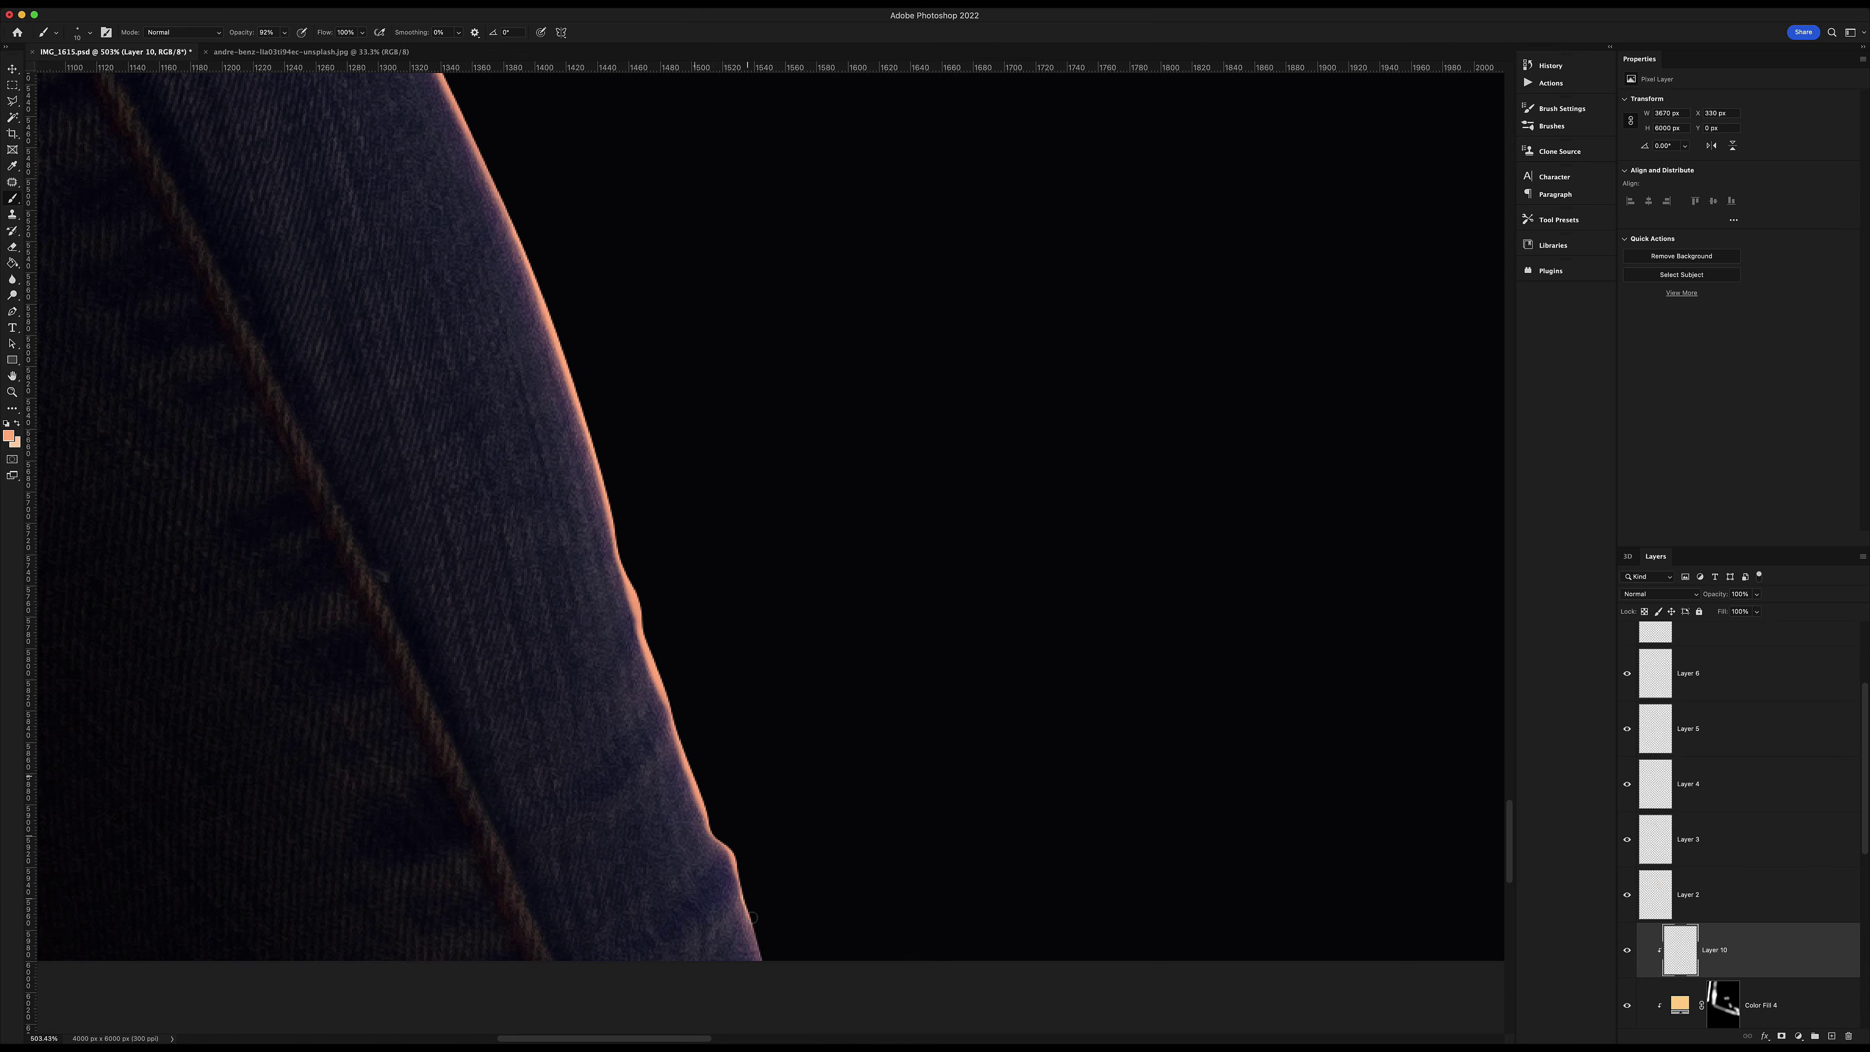
pyautogui.scroll(10, 751, 917)
pyautogui.hscroll(3, 726, 714)
pyautogui.hscroll(-4, 740, 605)
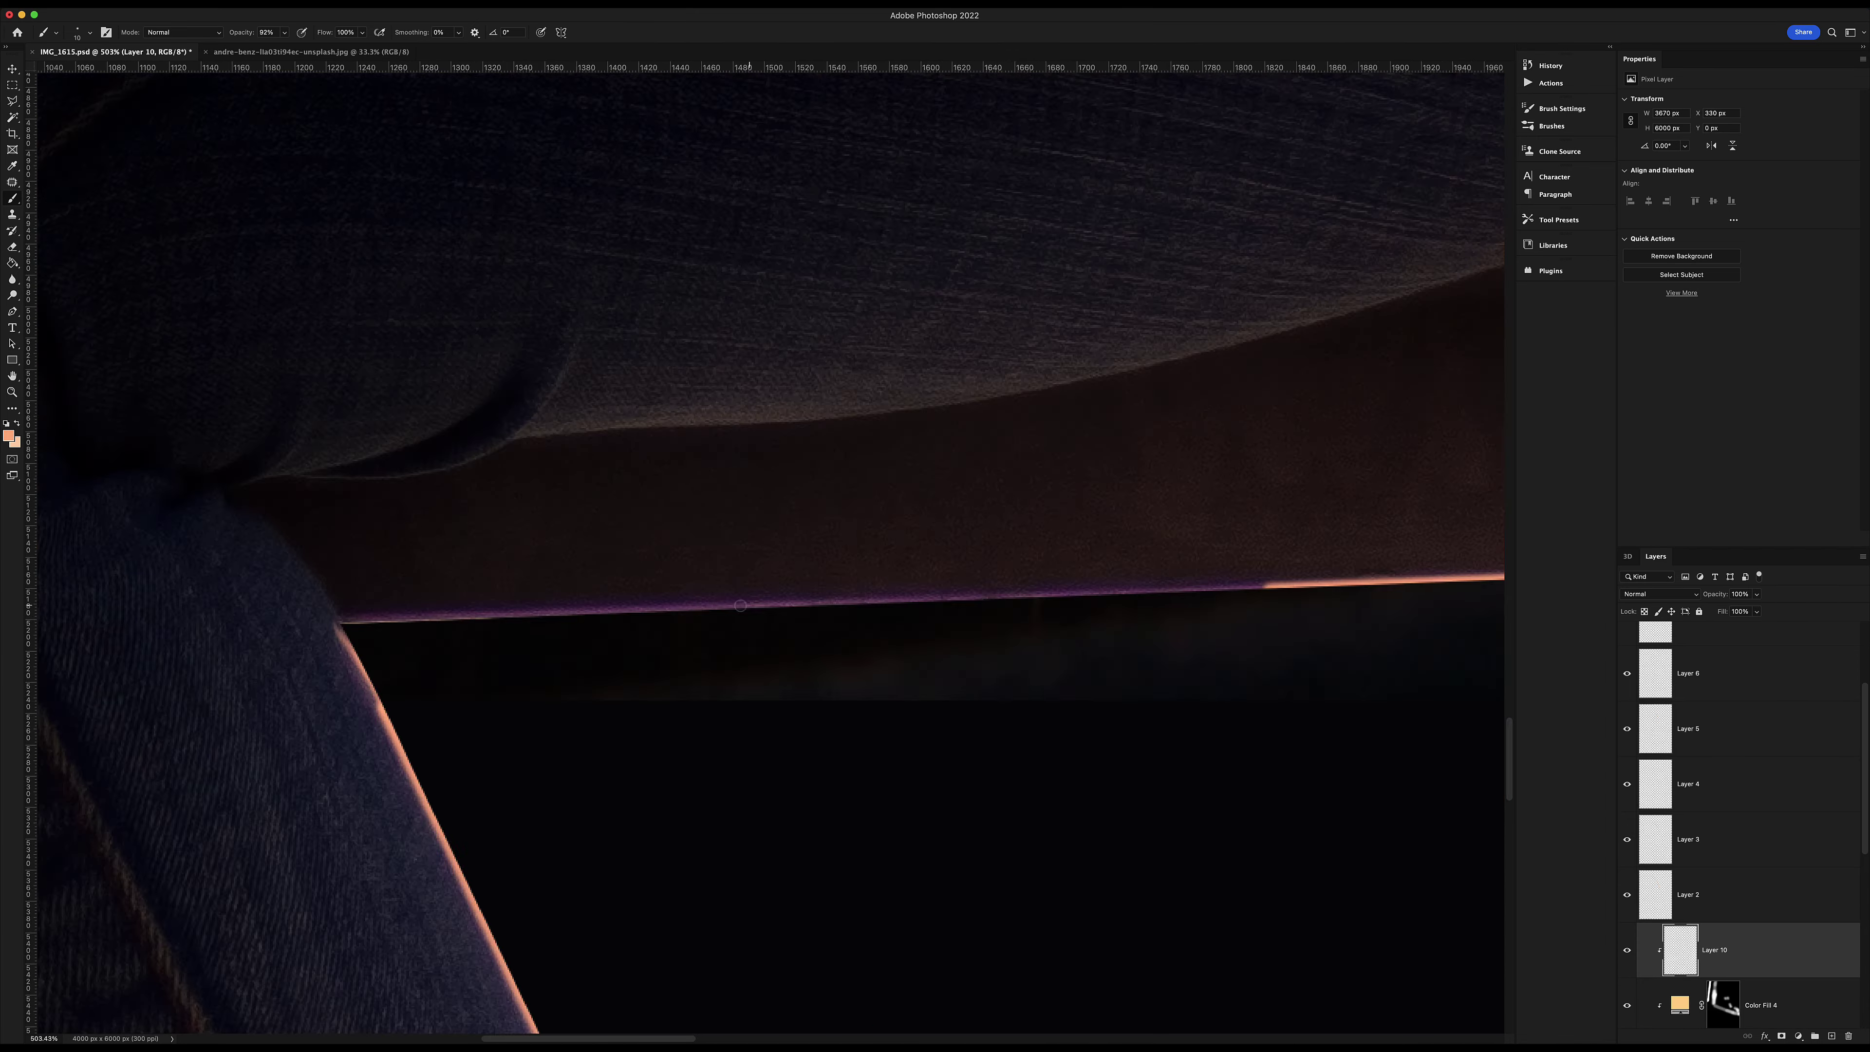
pyautogui.press('z')
pyautogui.moveTo(739, 604)
pyautogui.mouseDown()
pyautogui.moveTo(849, 627)
pyautogui.moveTo(842, 174)
pyautogui.mouseUp()
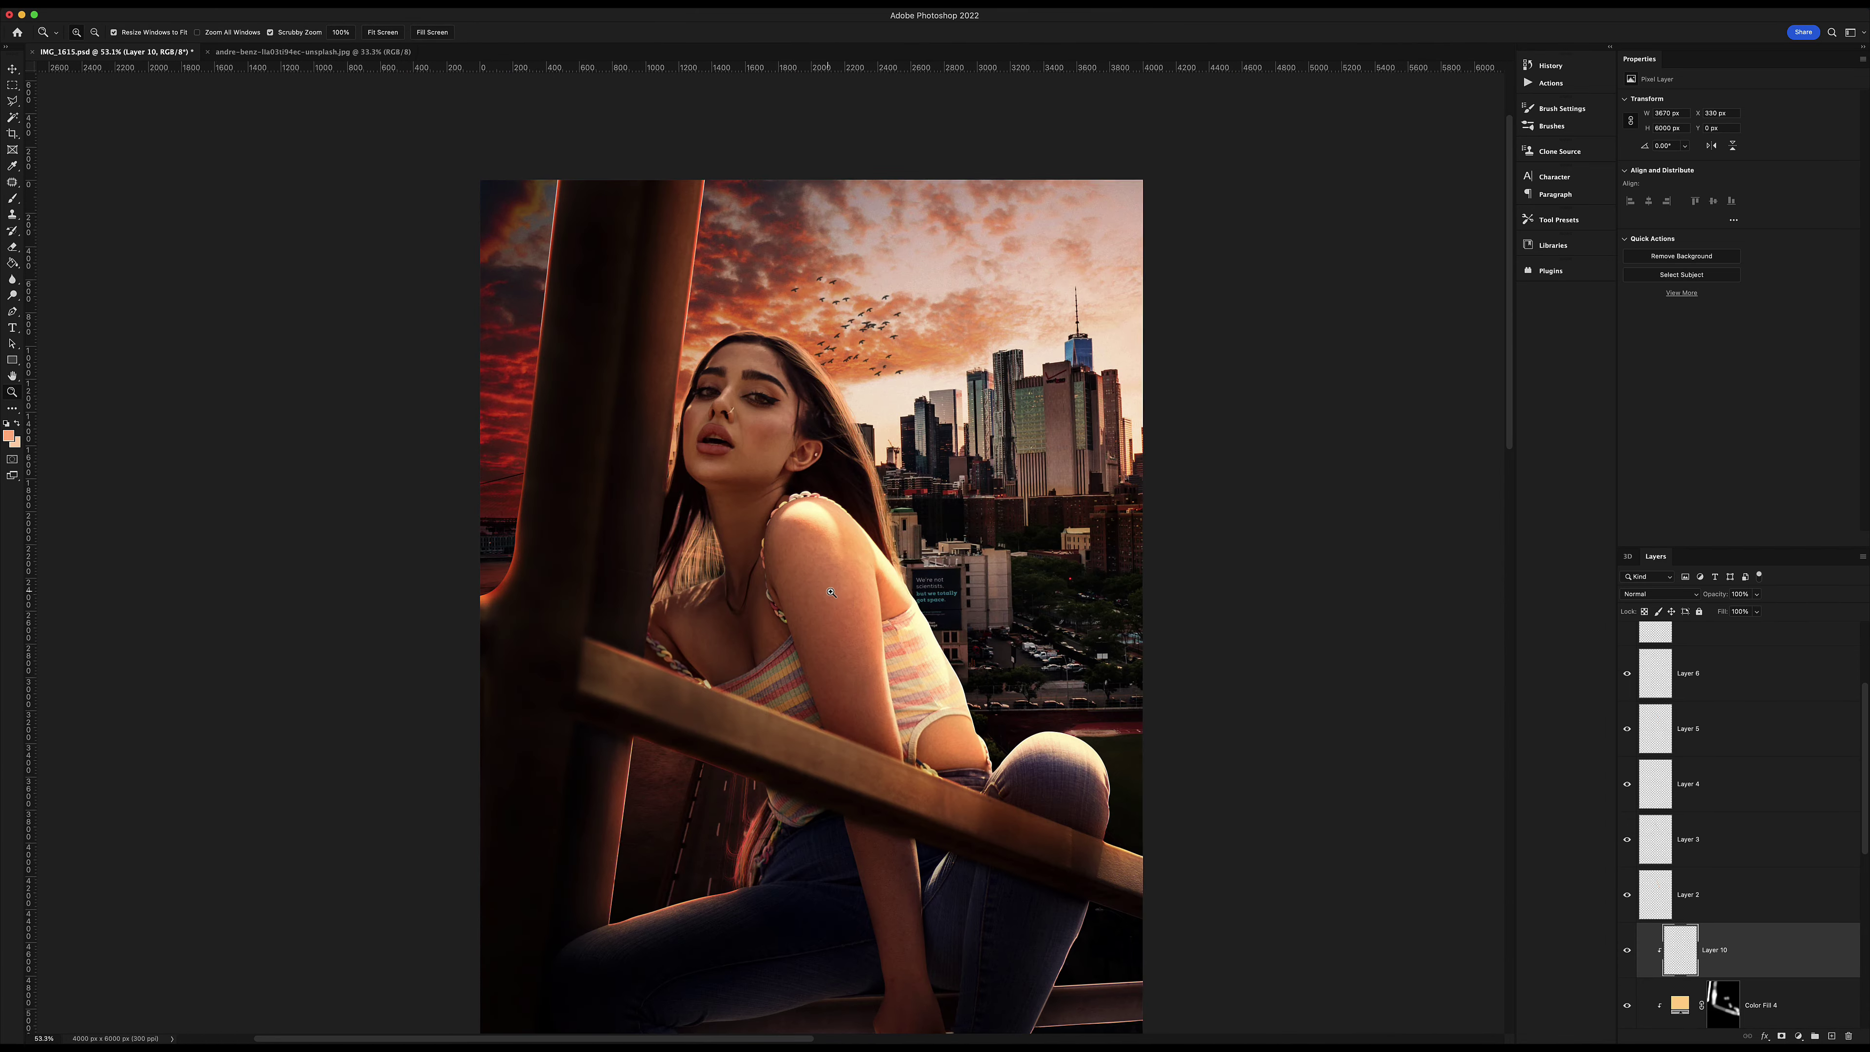
pyautogui.hscroll(-10, 1080, 417)
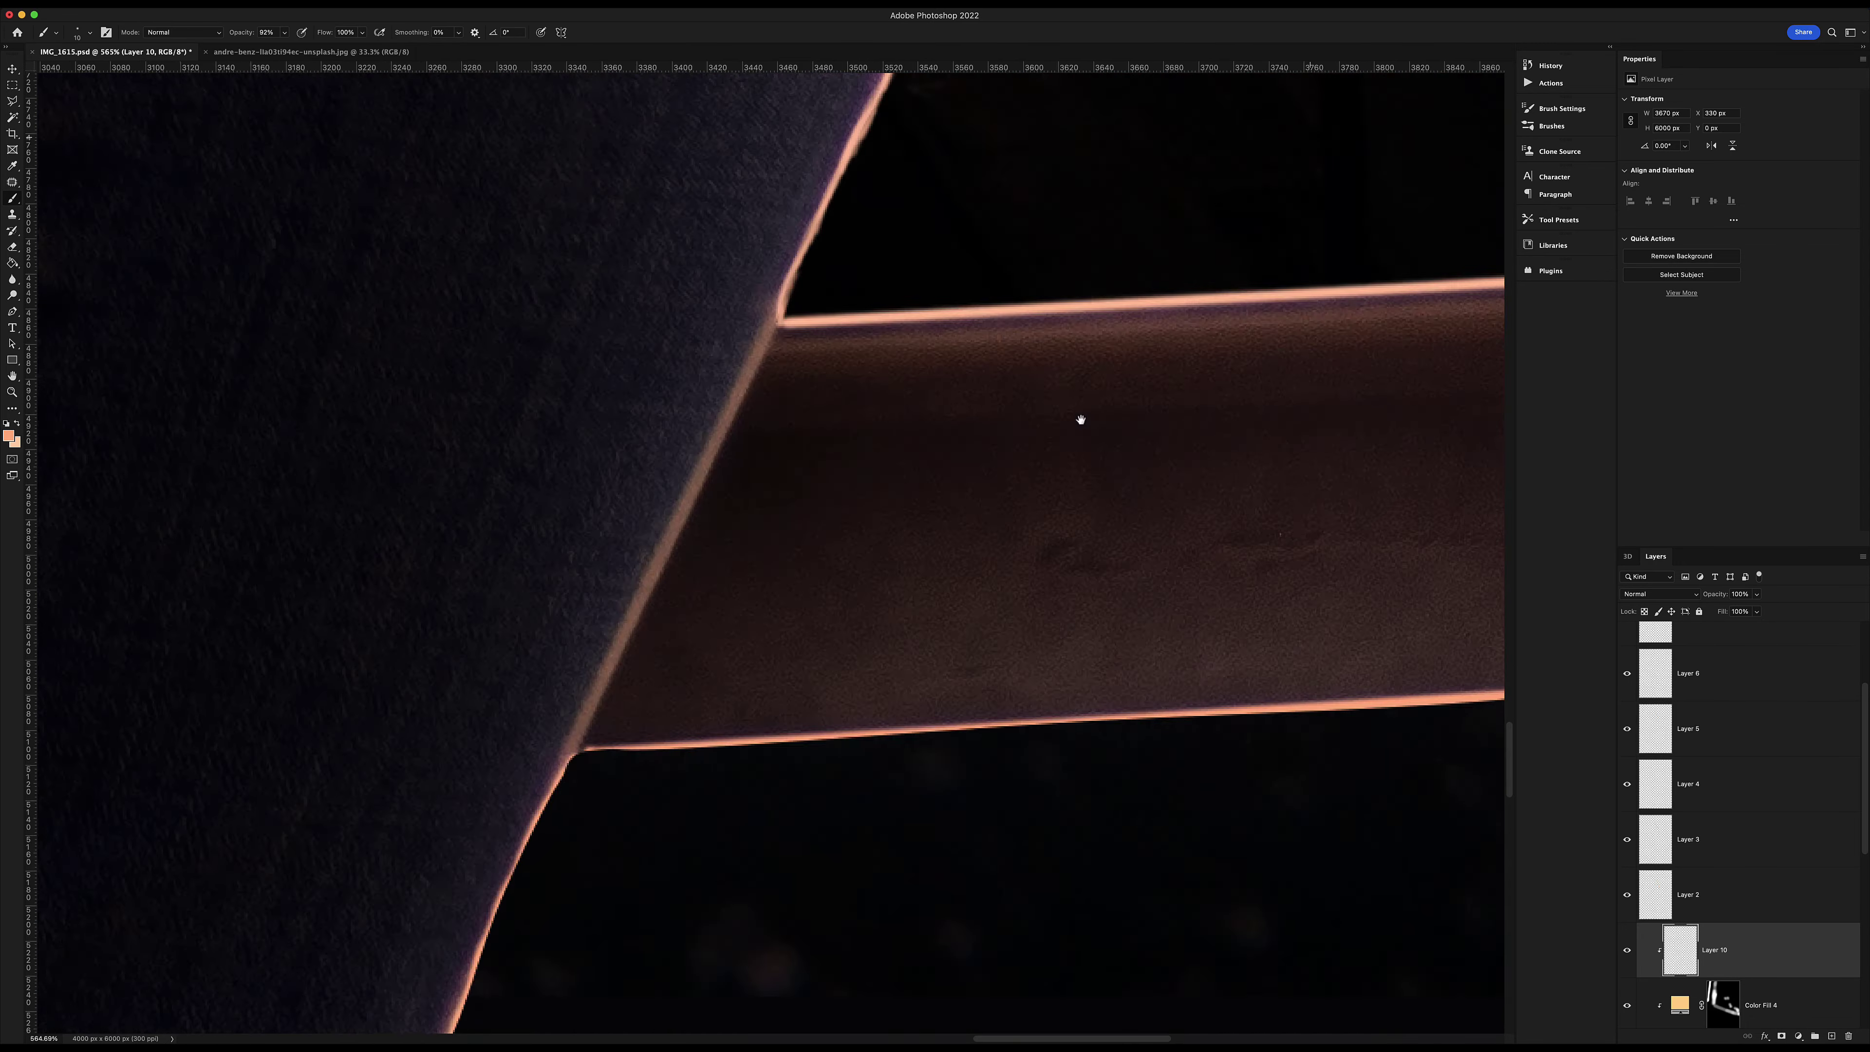
pyautogui.scroll(-5, 876, 743)
pyautogui.press('e')
pyautogui.scroll(-5, 1710, 957)
pyautogui.click(1772, 852)
pyautogui.scroll(-3, 1772, 857)
pyautogui.click(1770, 889)
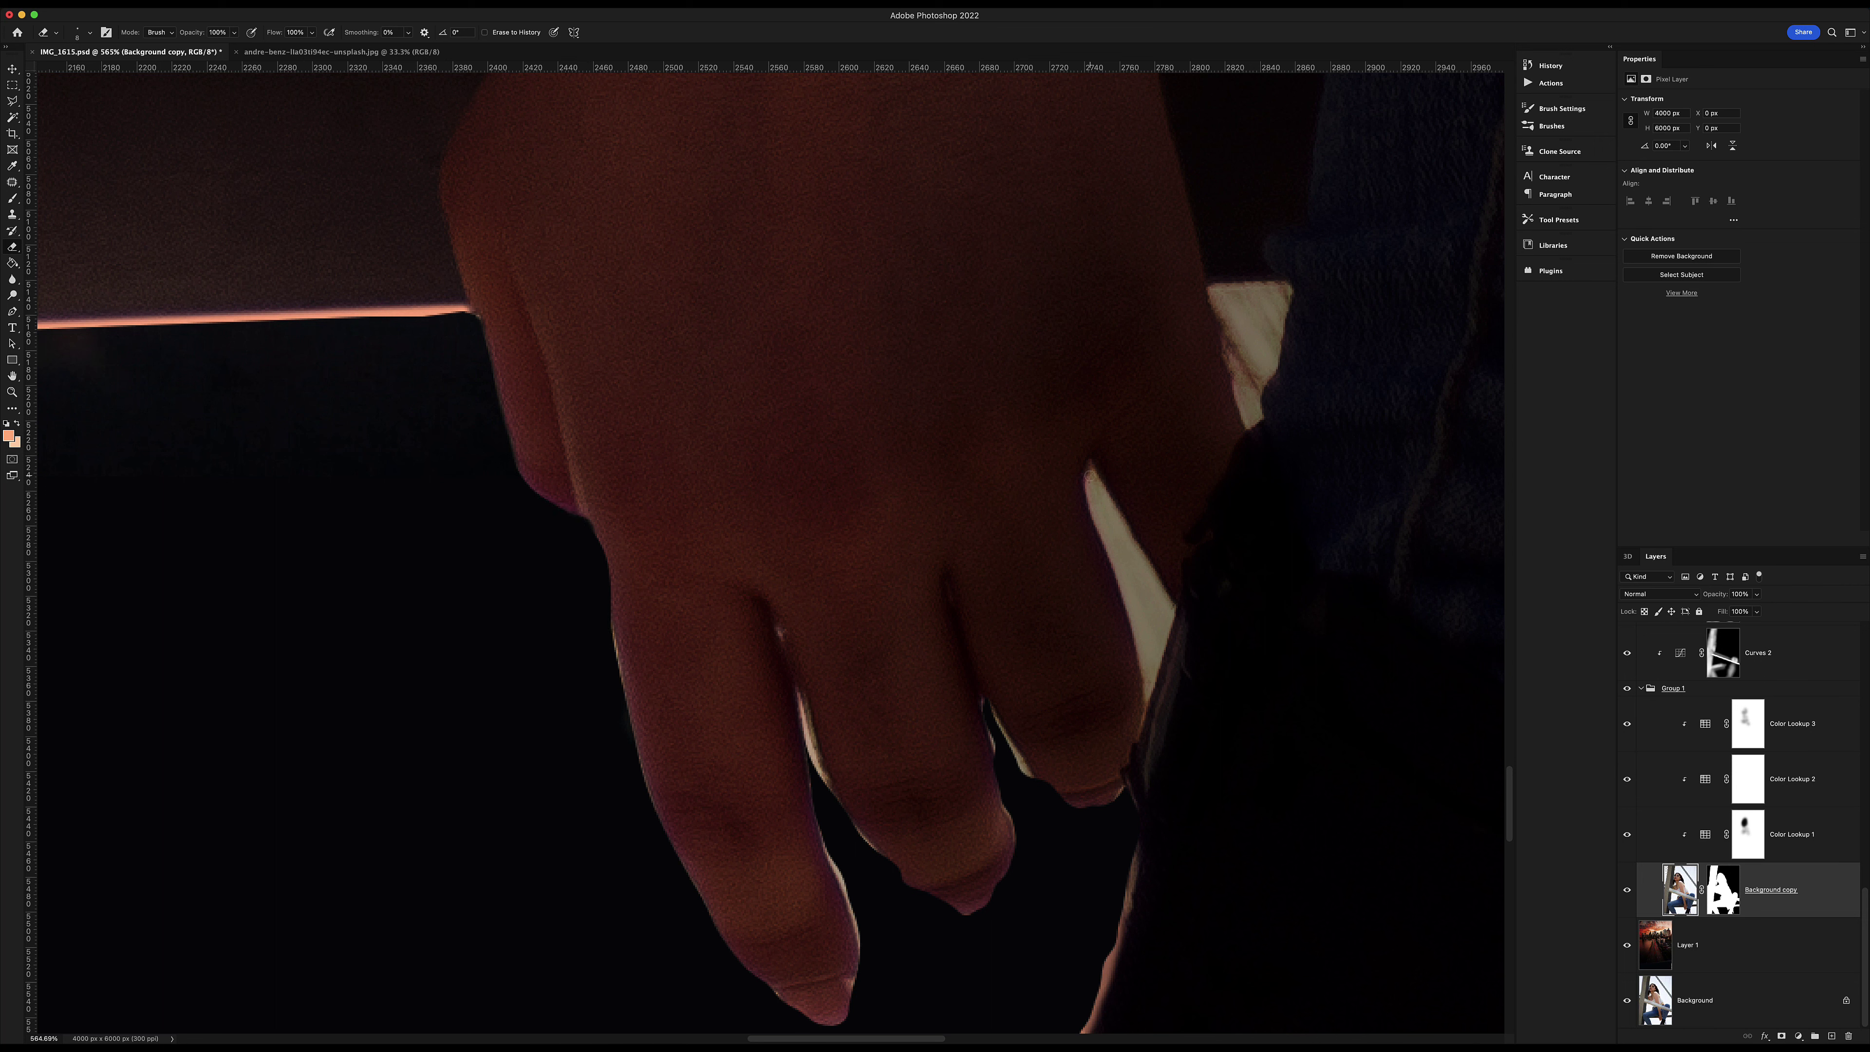
# Erase the white and light slivers of old background between her fingers.
pyautogui.moveTo(1113, 559)
pyautogui.mouseDown()
pyautogui.moveTo(1096, 506)
pyautogui.moveTo(1152, 634)
pyautogui.mouseUp()
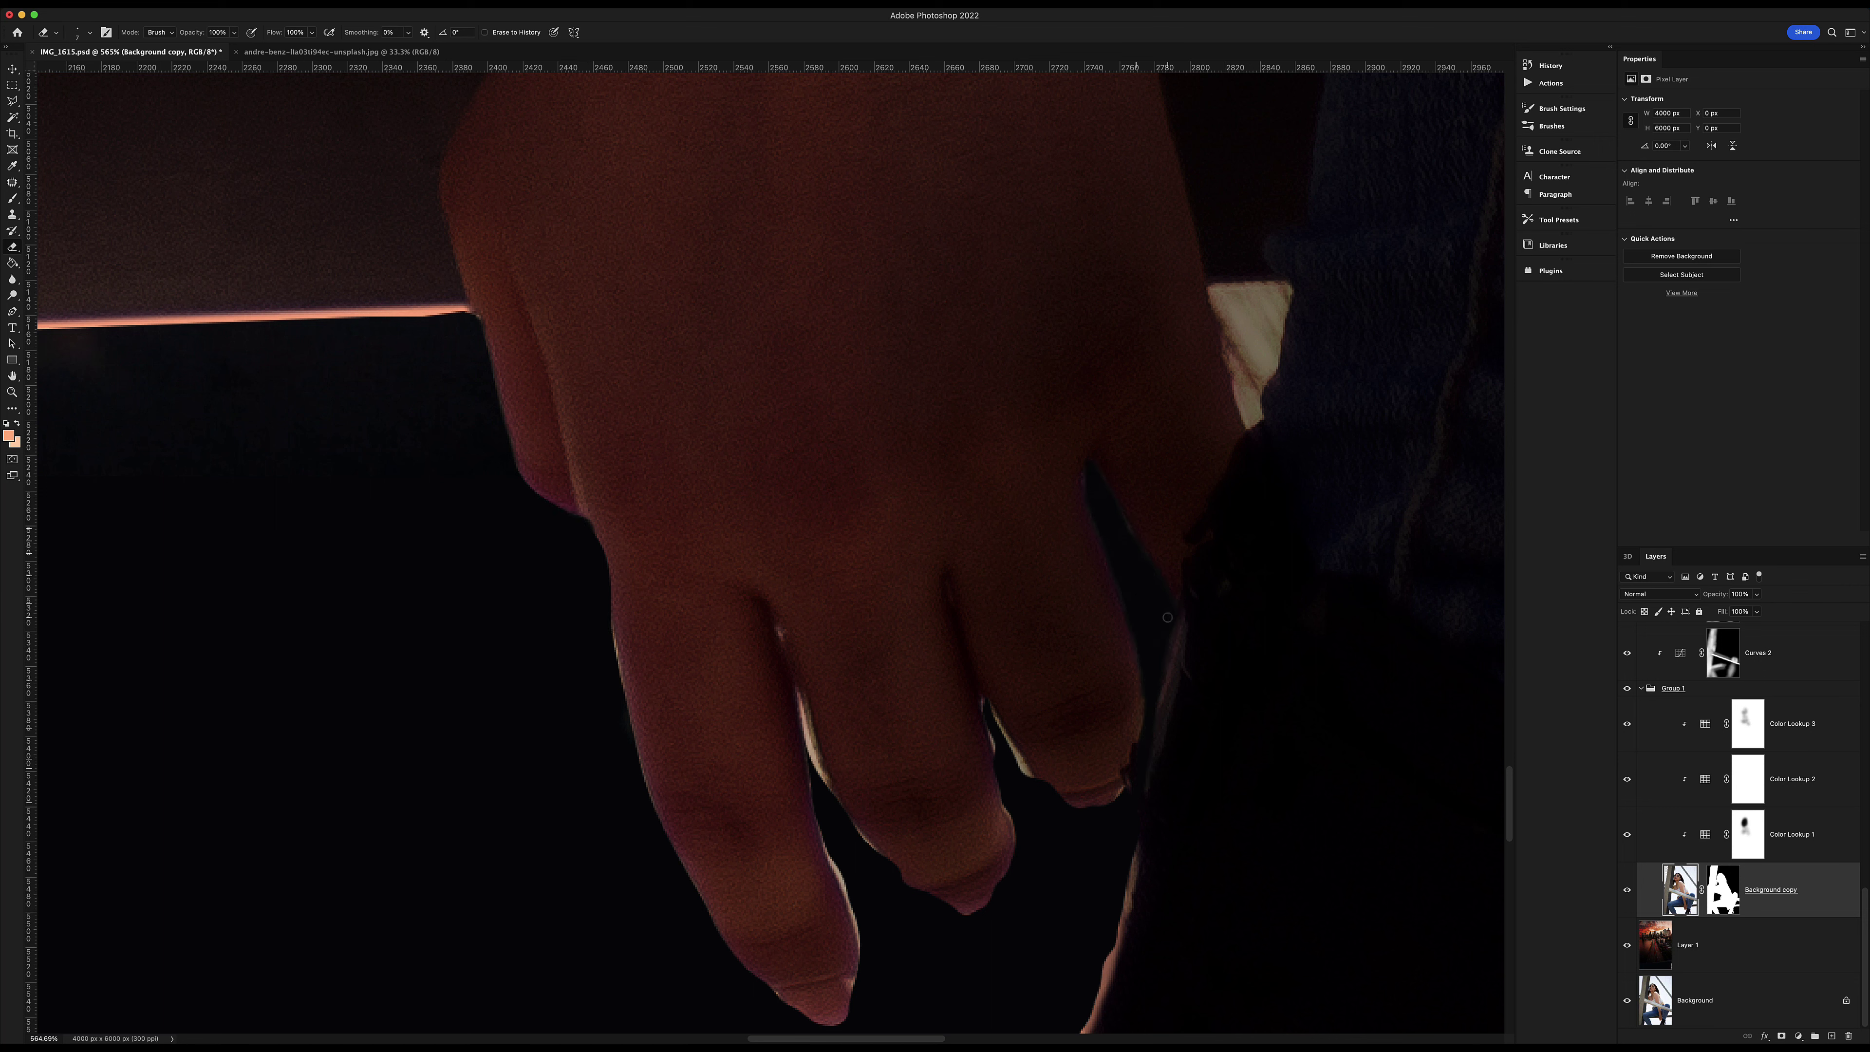
pyautogui.press('s')
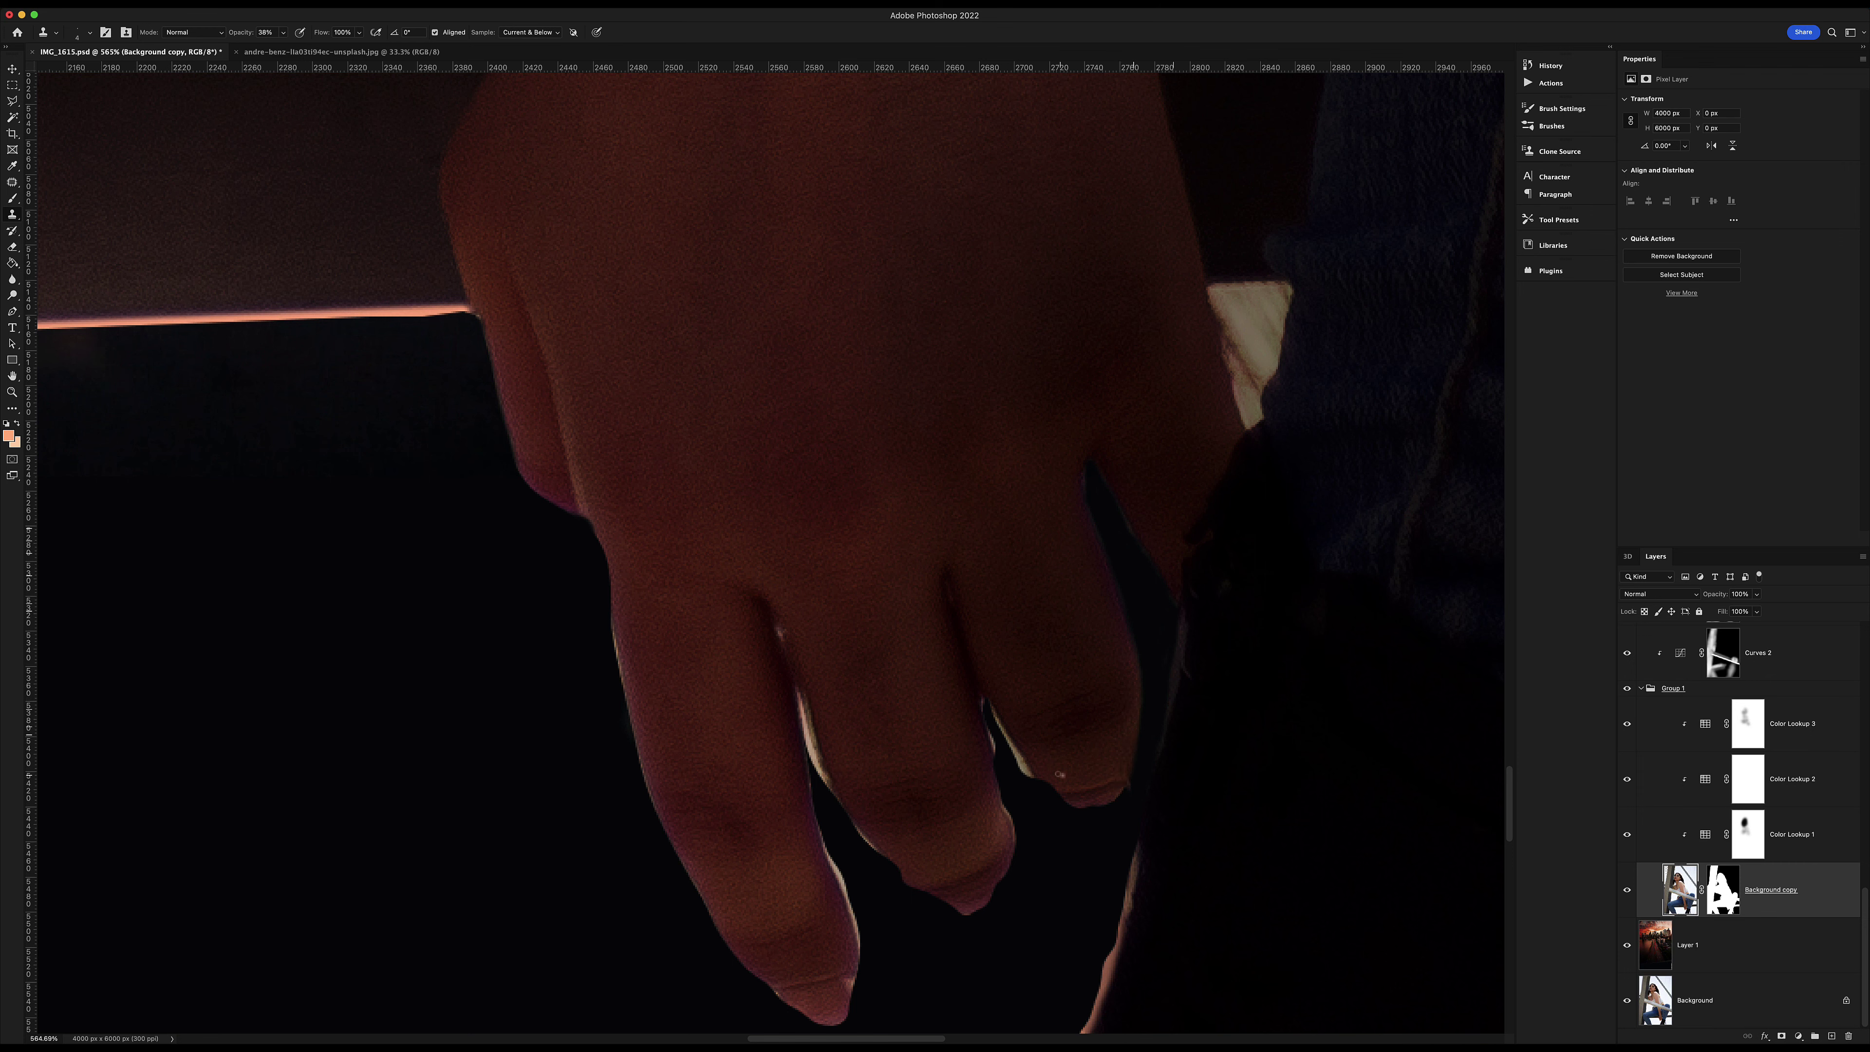
pyautogui.press('e')
pyautogui.moveTo(1023, 770); pyautogui.dragTo(1010, 751)
pyautogui.moveTo(798, 690); pyautogui.dragTo(866, 858)
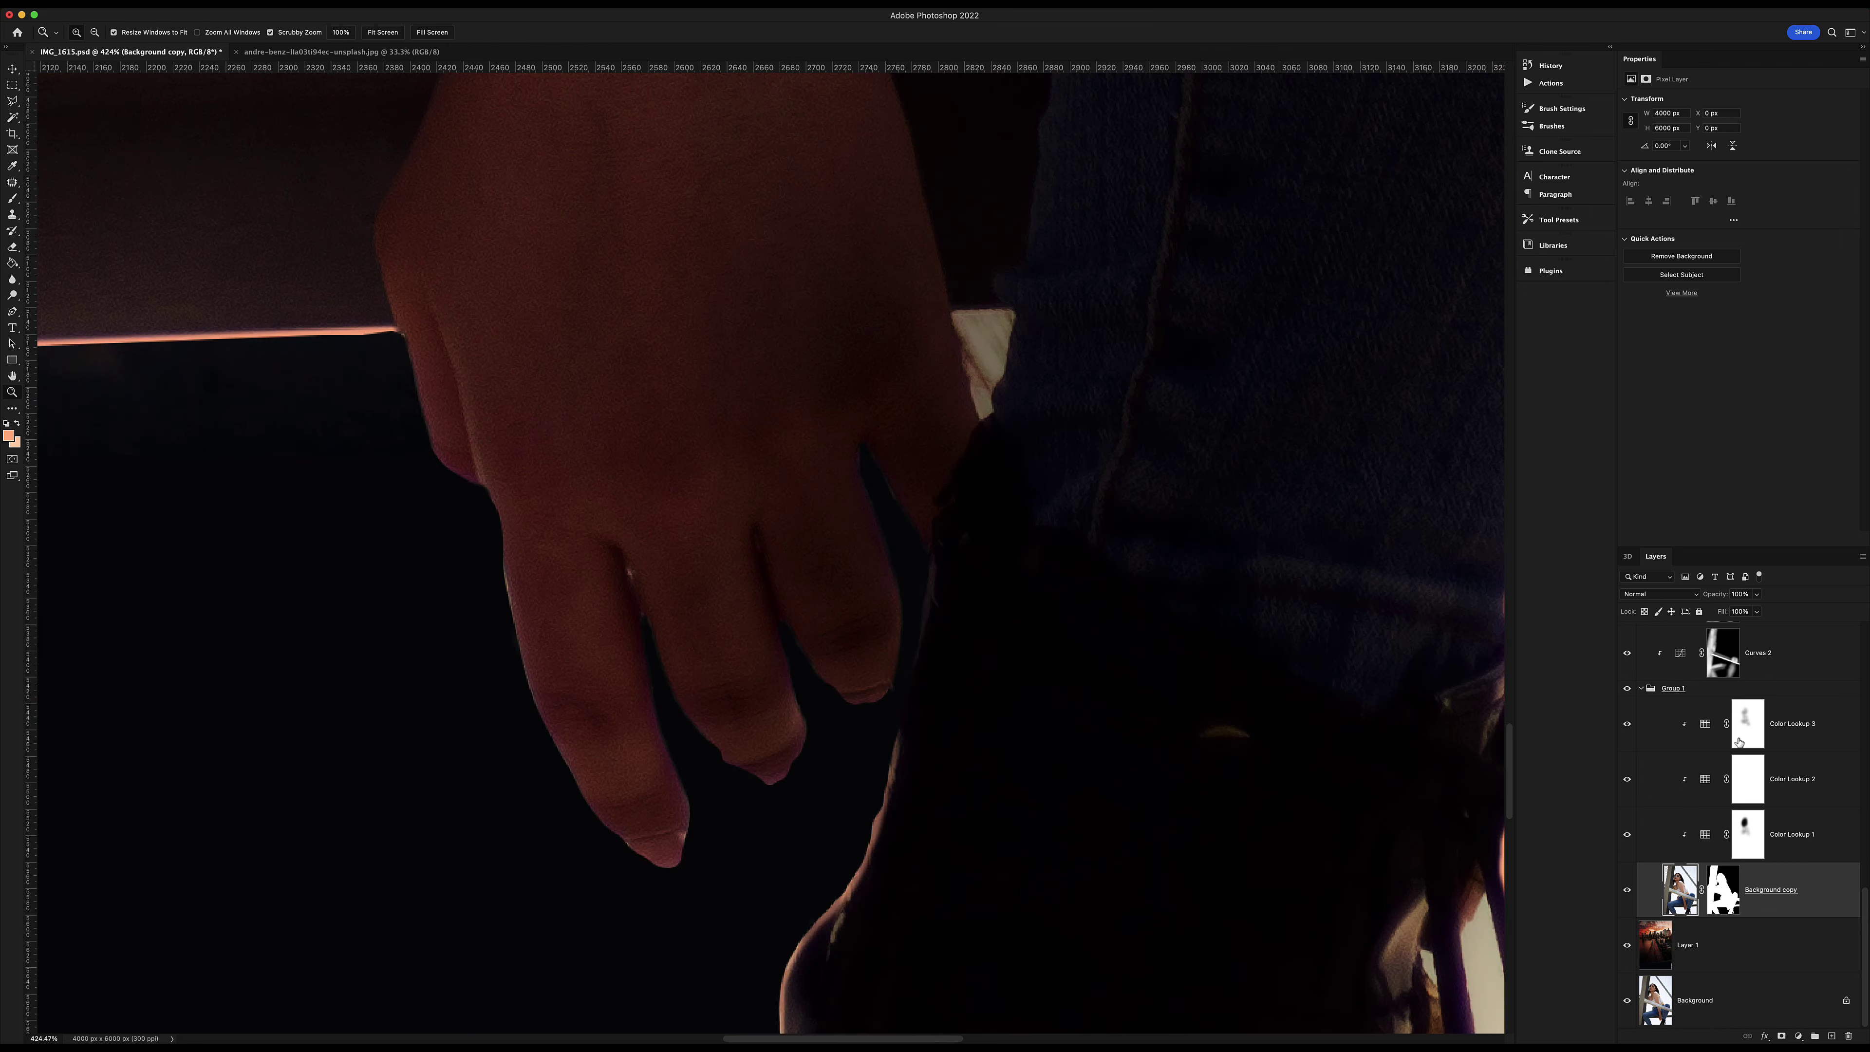
# Erase the light patch between the hand and jacket, then return to brushing on Layer 10.
pyautogui.hotkey('alt', '[')
pyautogui.hotkey('alt', '[')
pyautogui.hotkey('alt', '[')
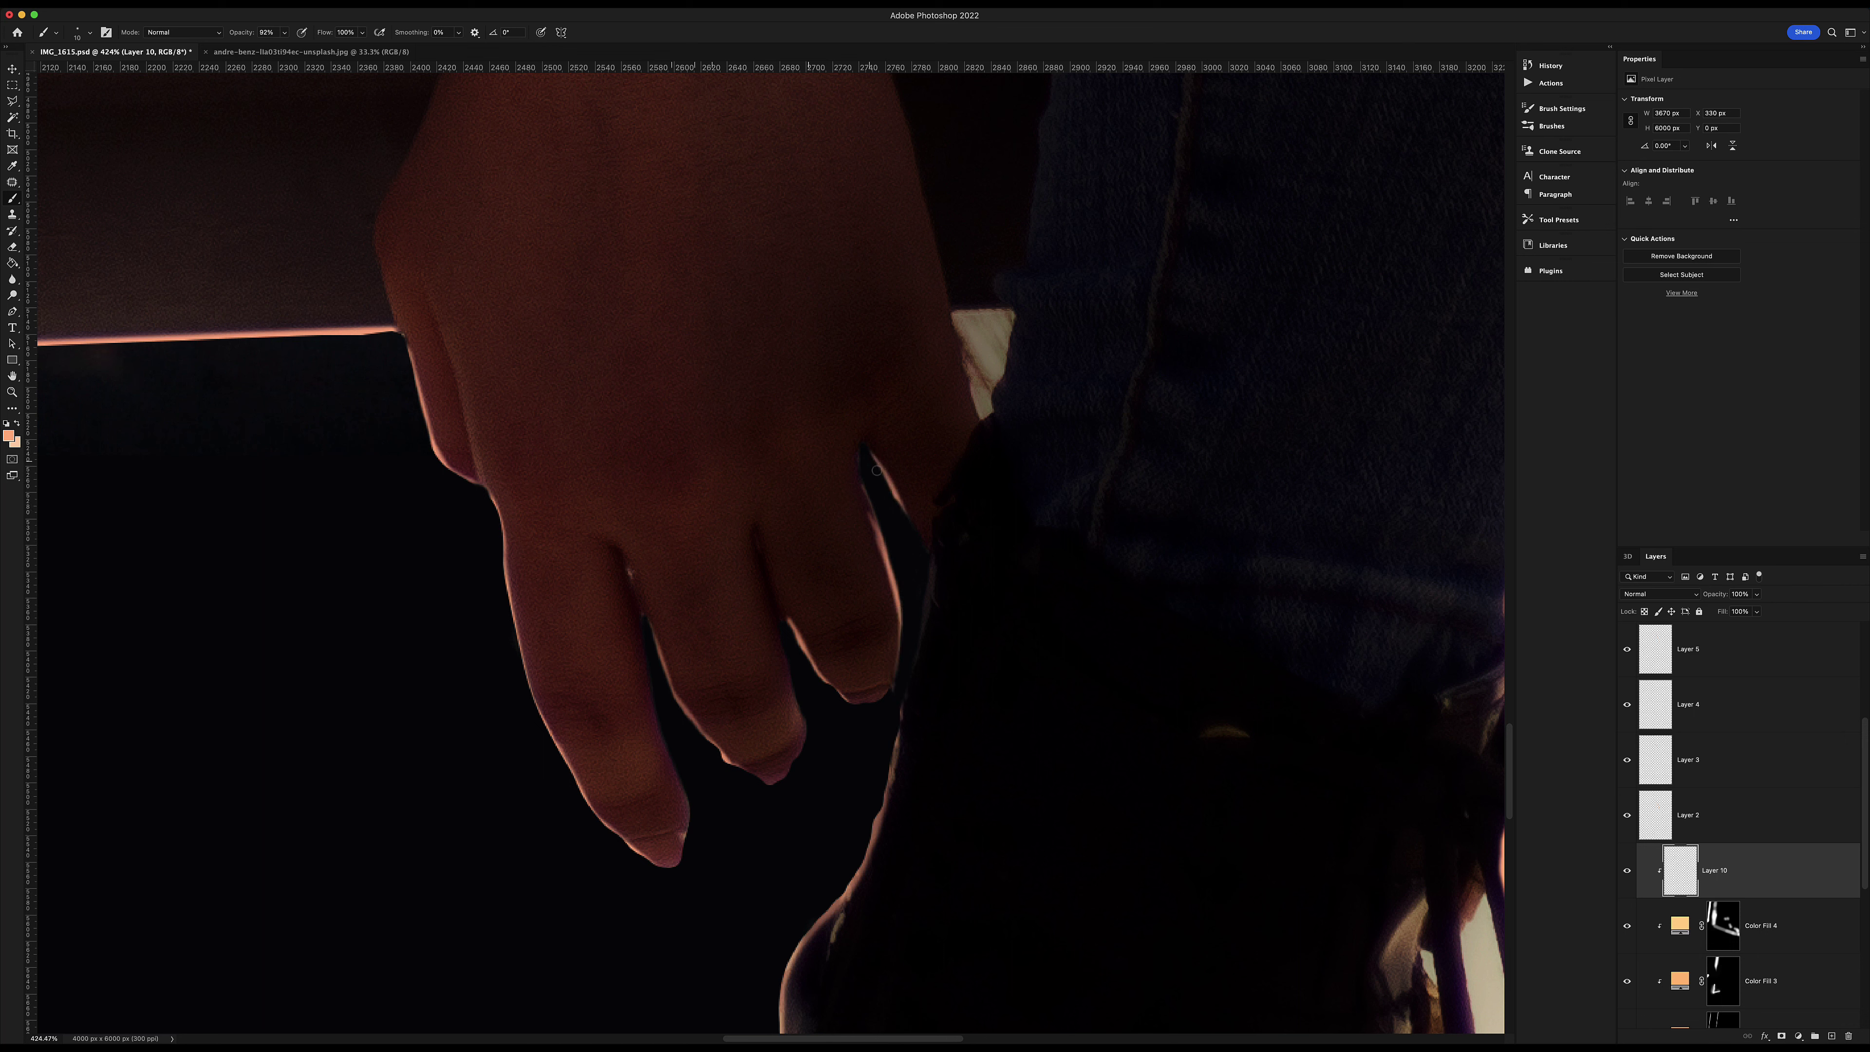
pyautogui.press('e')
pyautogui.hotkey('alt', '[')
pyautogui.hotkey('alt', '[')
pyautogui.hotkey('alt', '[')
pyautogui.hotkey('alt', '[')
pyautogui.hotkey('alt', '[')
pyautogui.hotkey('alt', '[')
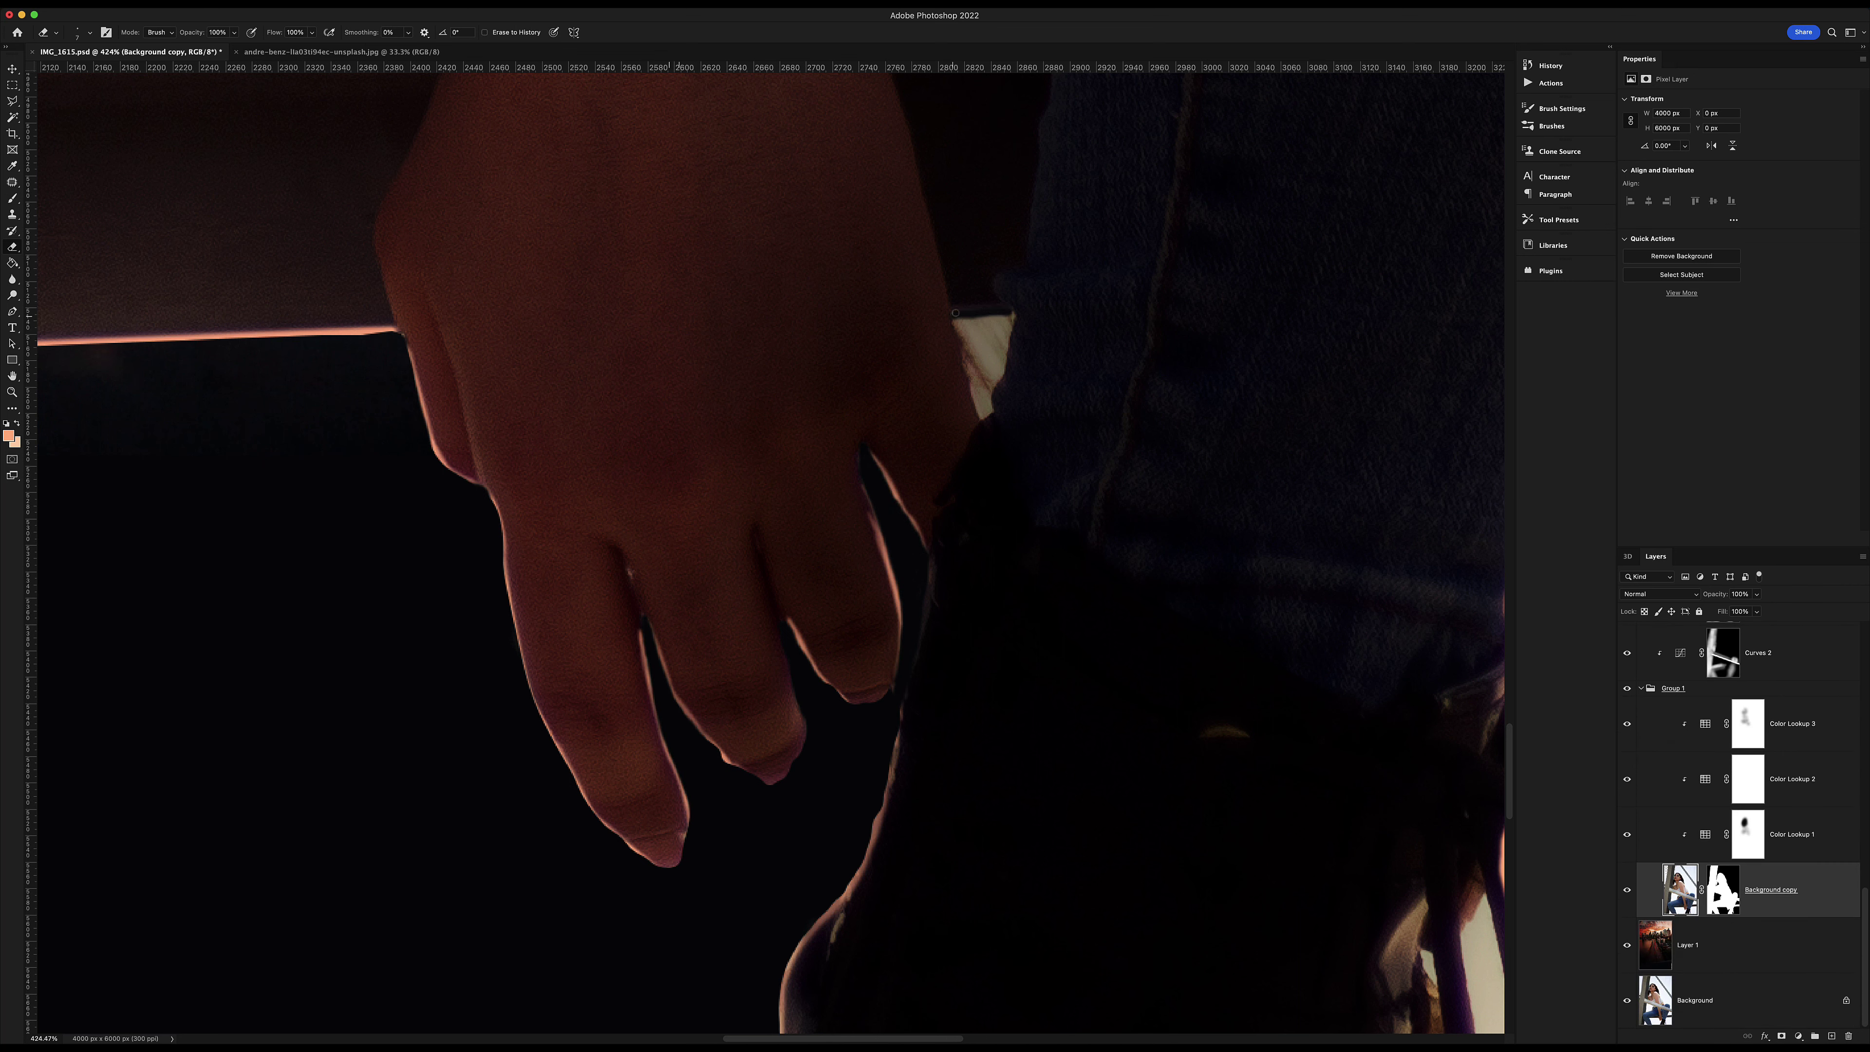
pyautogui.moveTo(1006, 343); pyautogui.dragTo(987, 321)
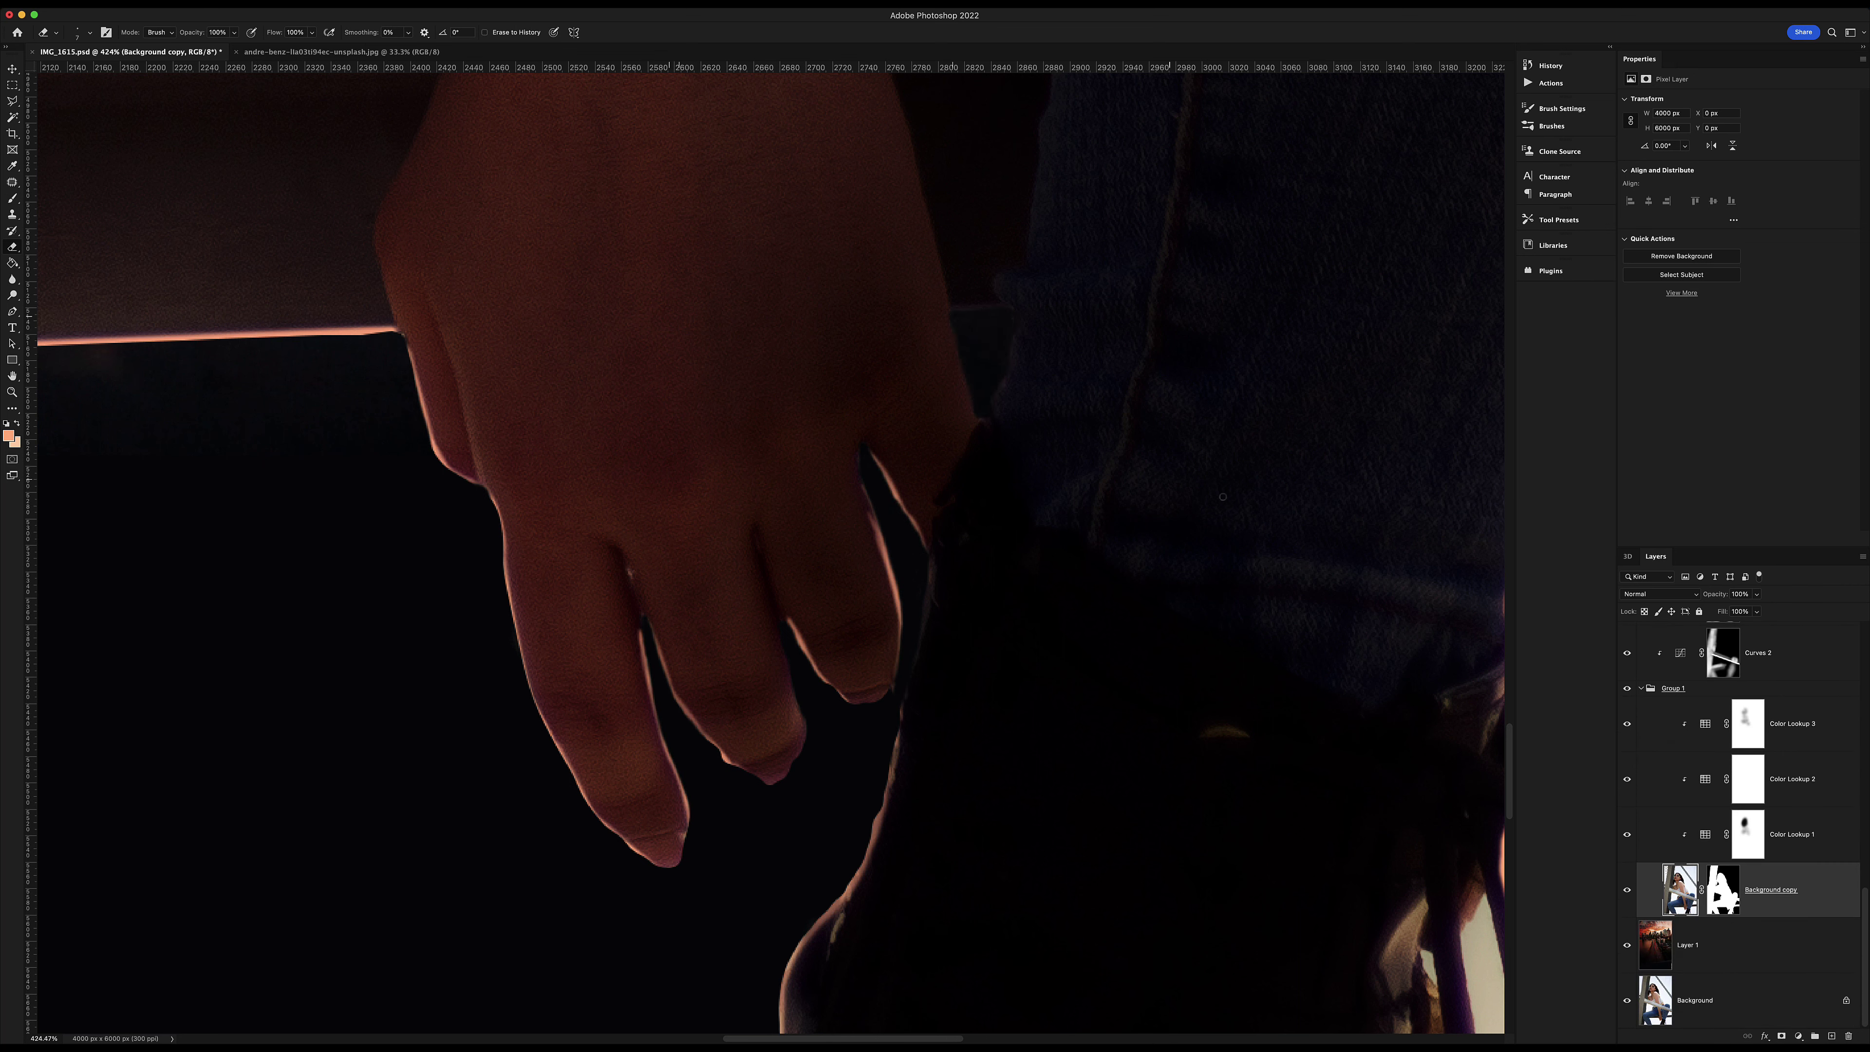
pyautogui.hotkey('alt', ']')
pyautogui.hotkey('alt', ']')
pyautogui.hotkey('alt', ']')
pyautogui.hotkey('alt', ']')
pyautogui.hotkey('alt', ']')
pyautogui.hotkey('alt', ']')
pyautogui.press('b')
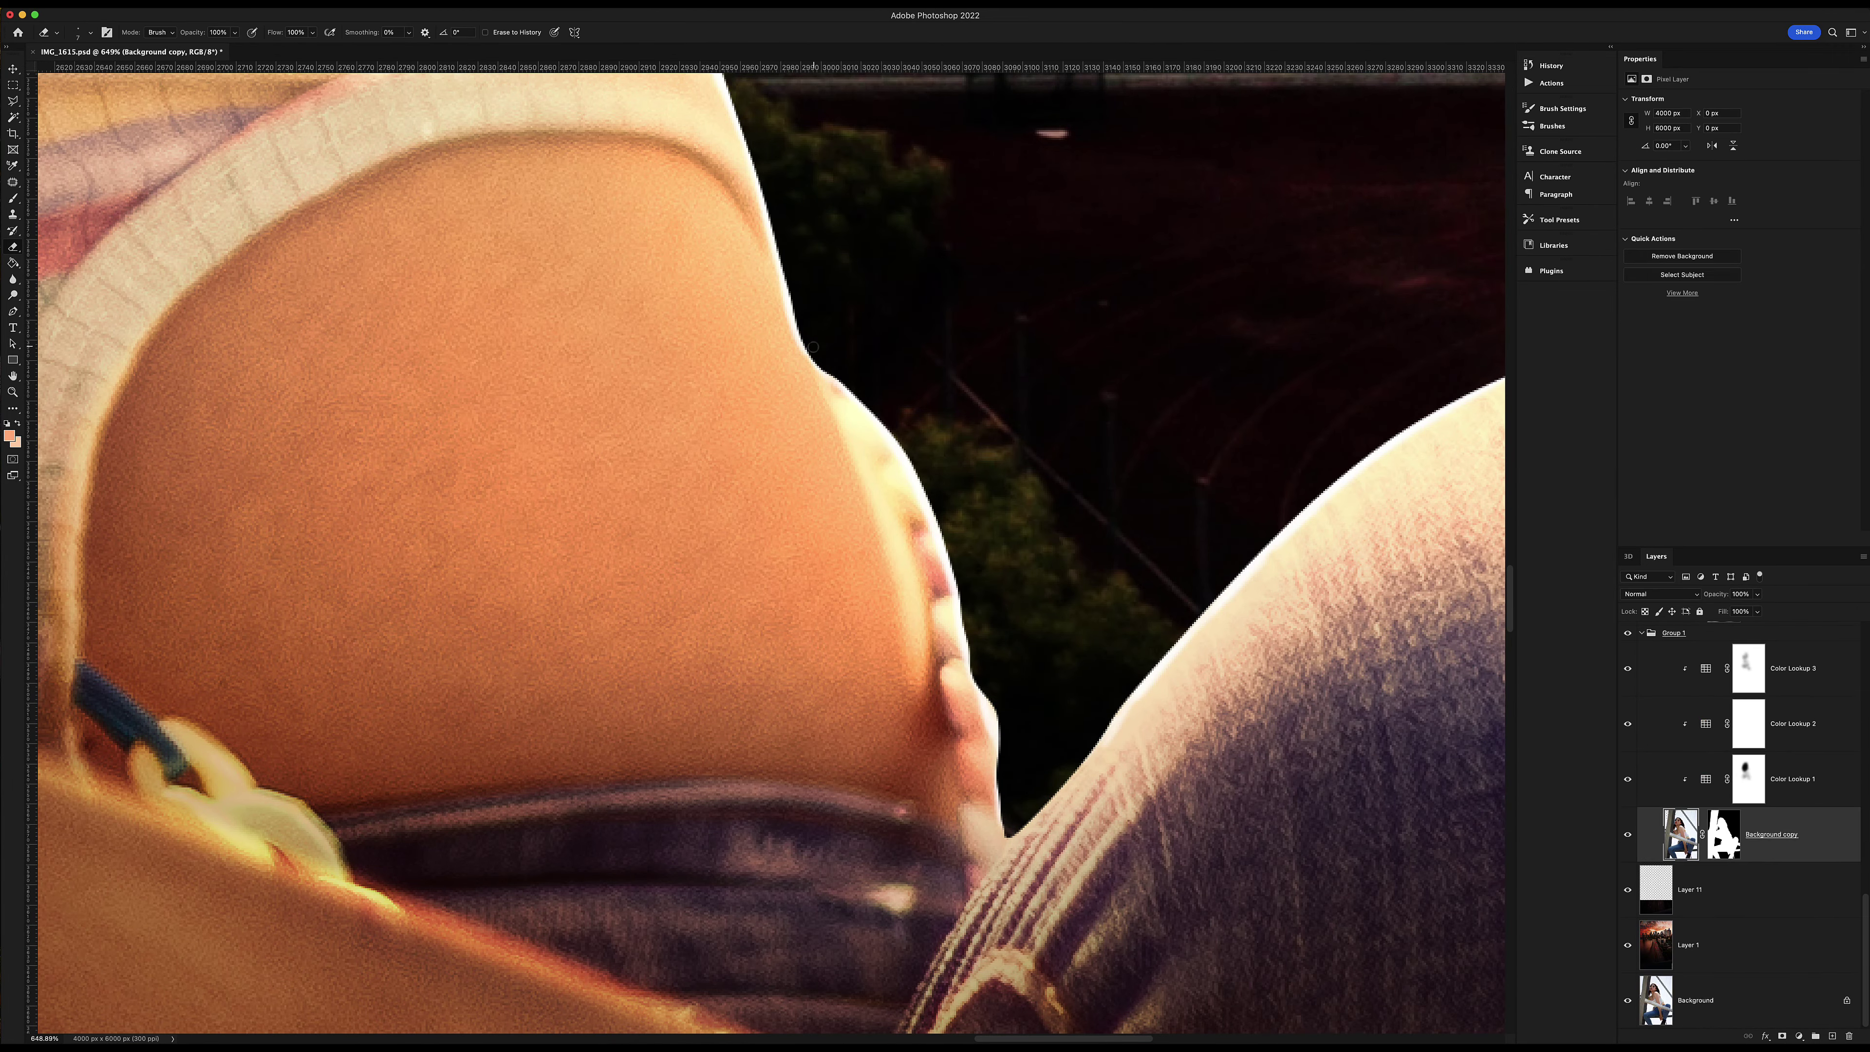
# Erase the leftover background fringe down her body edge.
pyautogui.rightClick(133, 101)
pyautogui.press('Return')
pyautogui.moveTo(821, 350)
pyautogui.mouseDown()
pyautogui.moveTo(967, 785)
pyautogui.moveTo(895, 460)
pyautogui.mouseUp()
pyautogui.moveTo(928, 545); pyautogui.dragTo(972, 876)
pyautogui.moveTo(972, 766); pyautogui.dragTo(1022, 832)
# Zoom to the torso and railing, then set up a pale yellow 300 px brush on Layer 10.
pyautogui.press('z')
pyautogui.press('super+0')
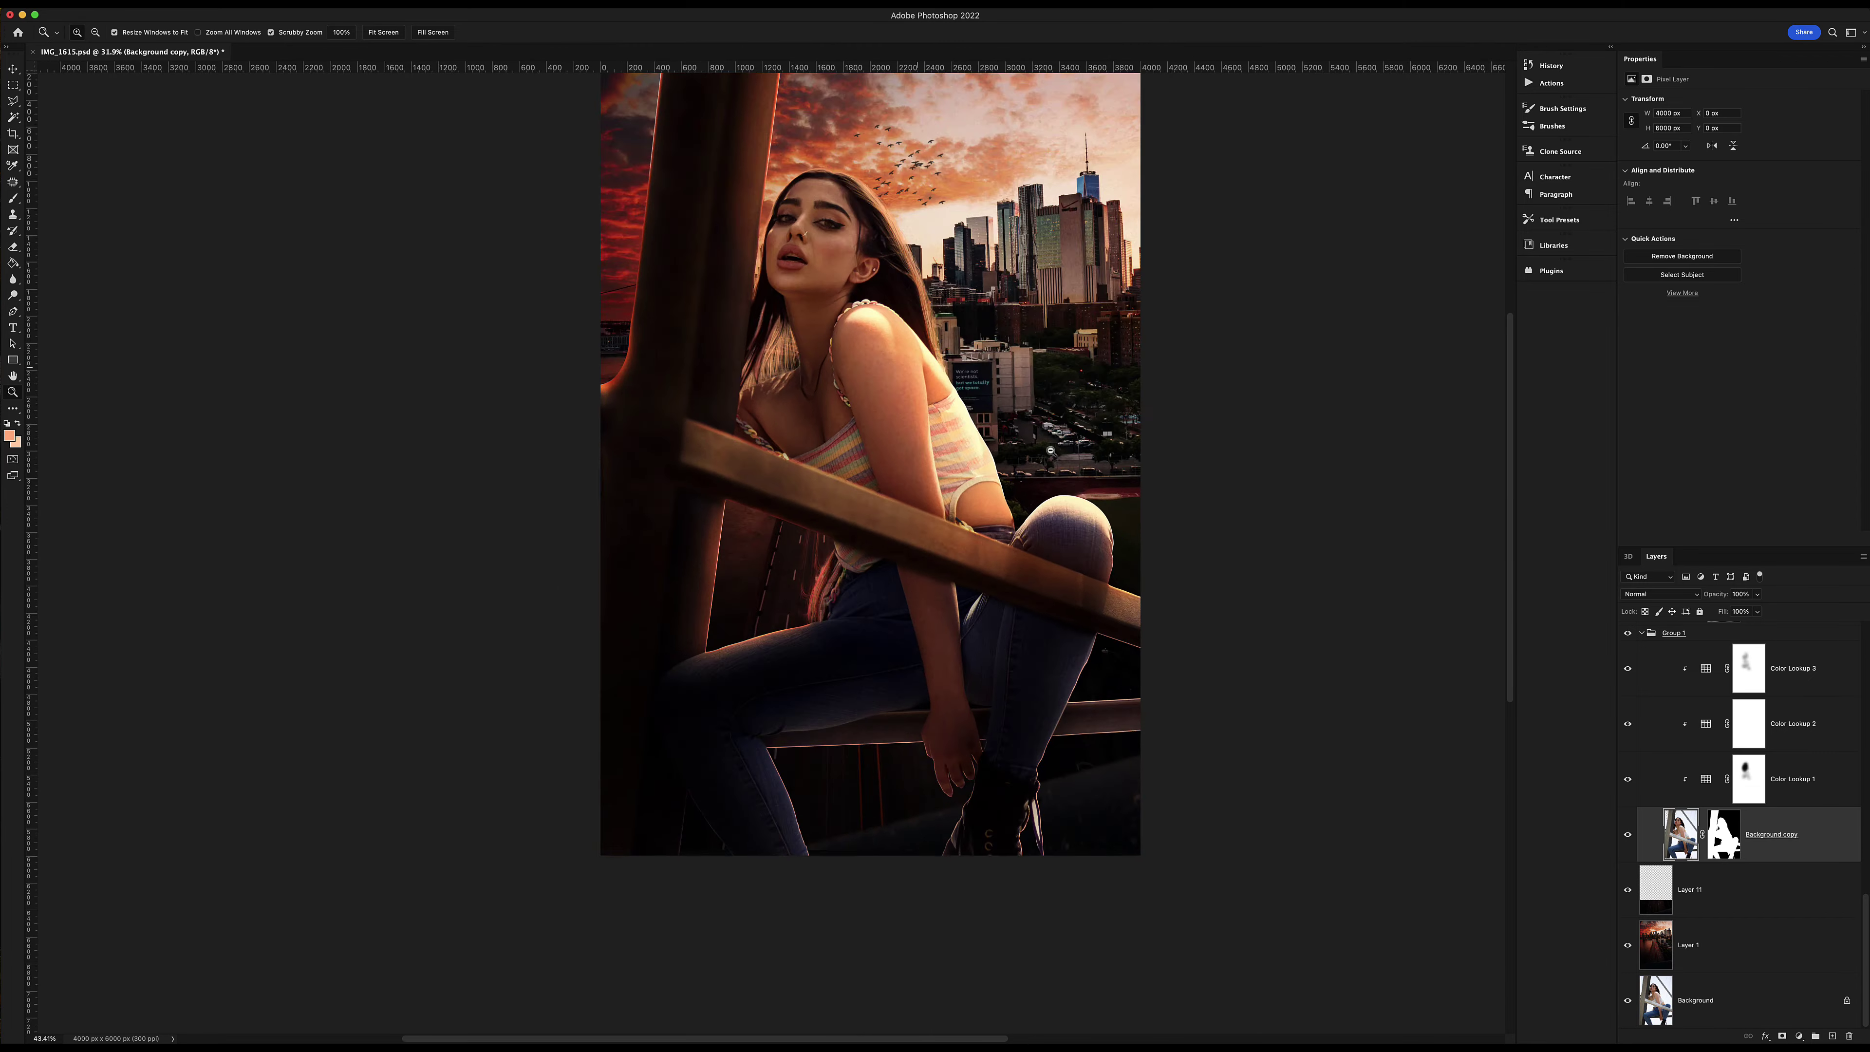
pyautogui.moveTo(1009, 529); pyautogui.dragTo(1053, 529)
pyautogui.press('b')
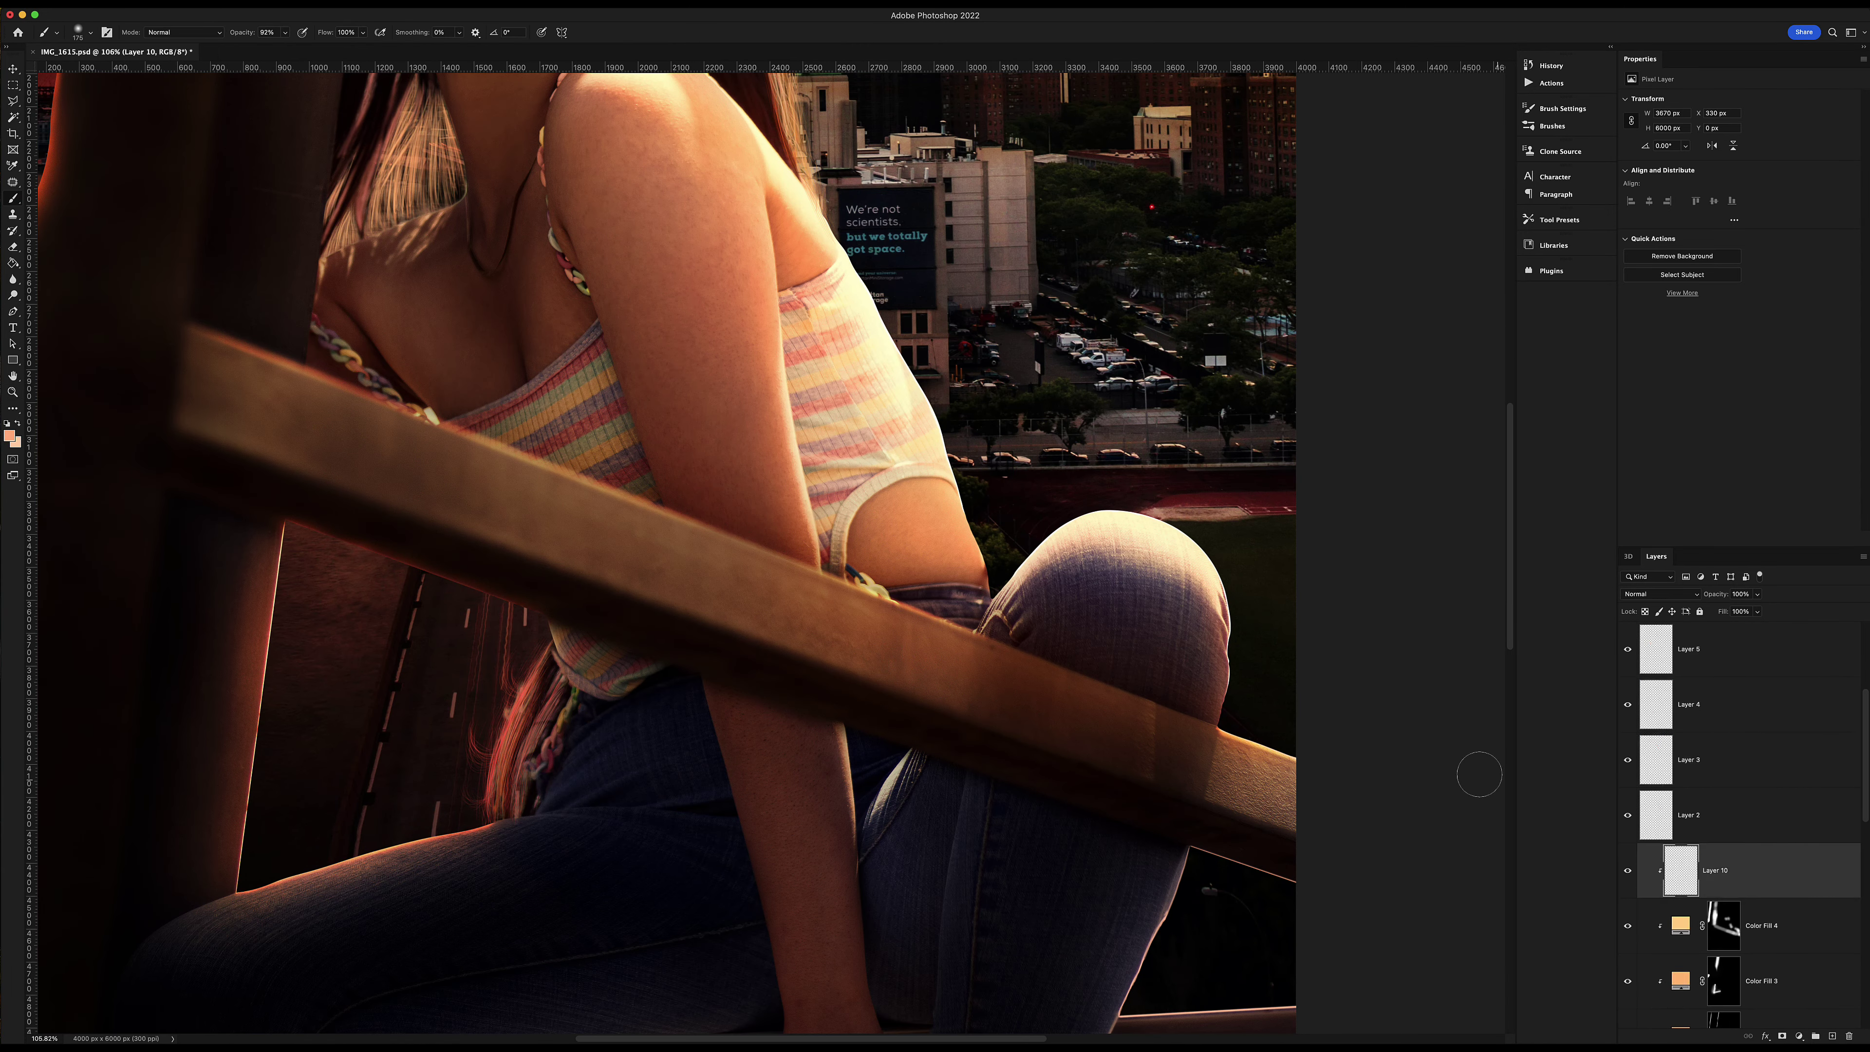
pyautogui.keyDown('super'); pyautogui.click(990, 545); pyautogui.keyUp('super')
pyautogui.keyDown('alt'); pyautogui.click(988, 552); pyautogui.keyUp('alt')
pyautogui.press(']')
pyautogui.press(']')
pyautogui.press(']')
pyautogui.scroll(5, 992, 538)
pyautogui.hscroll(-3, 993, 538)
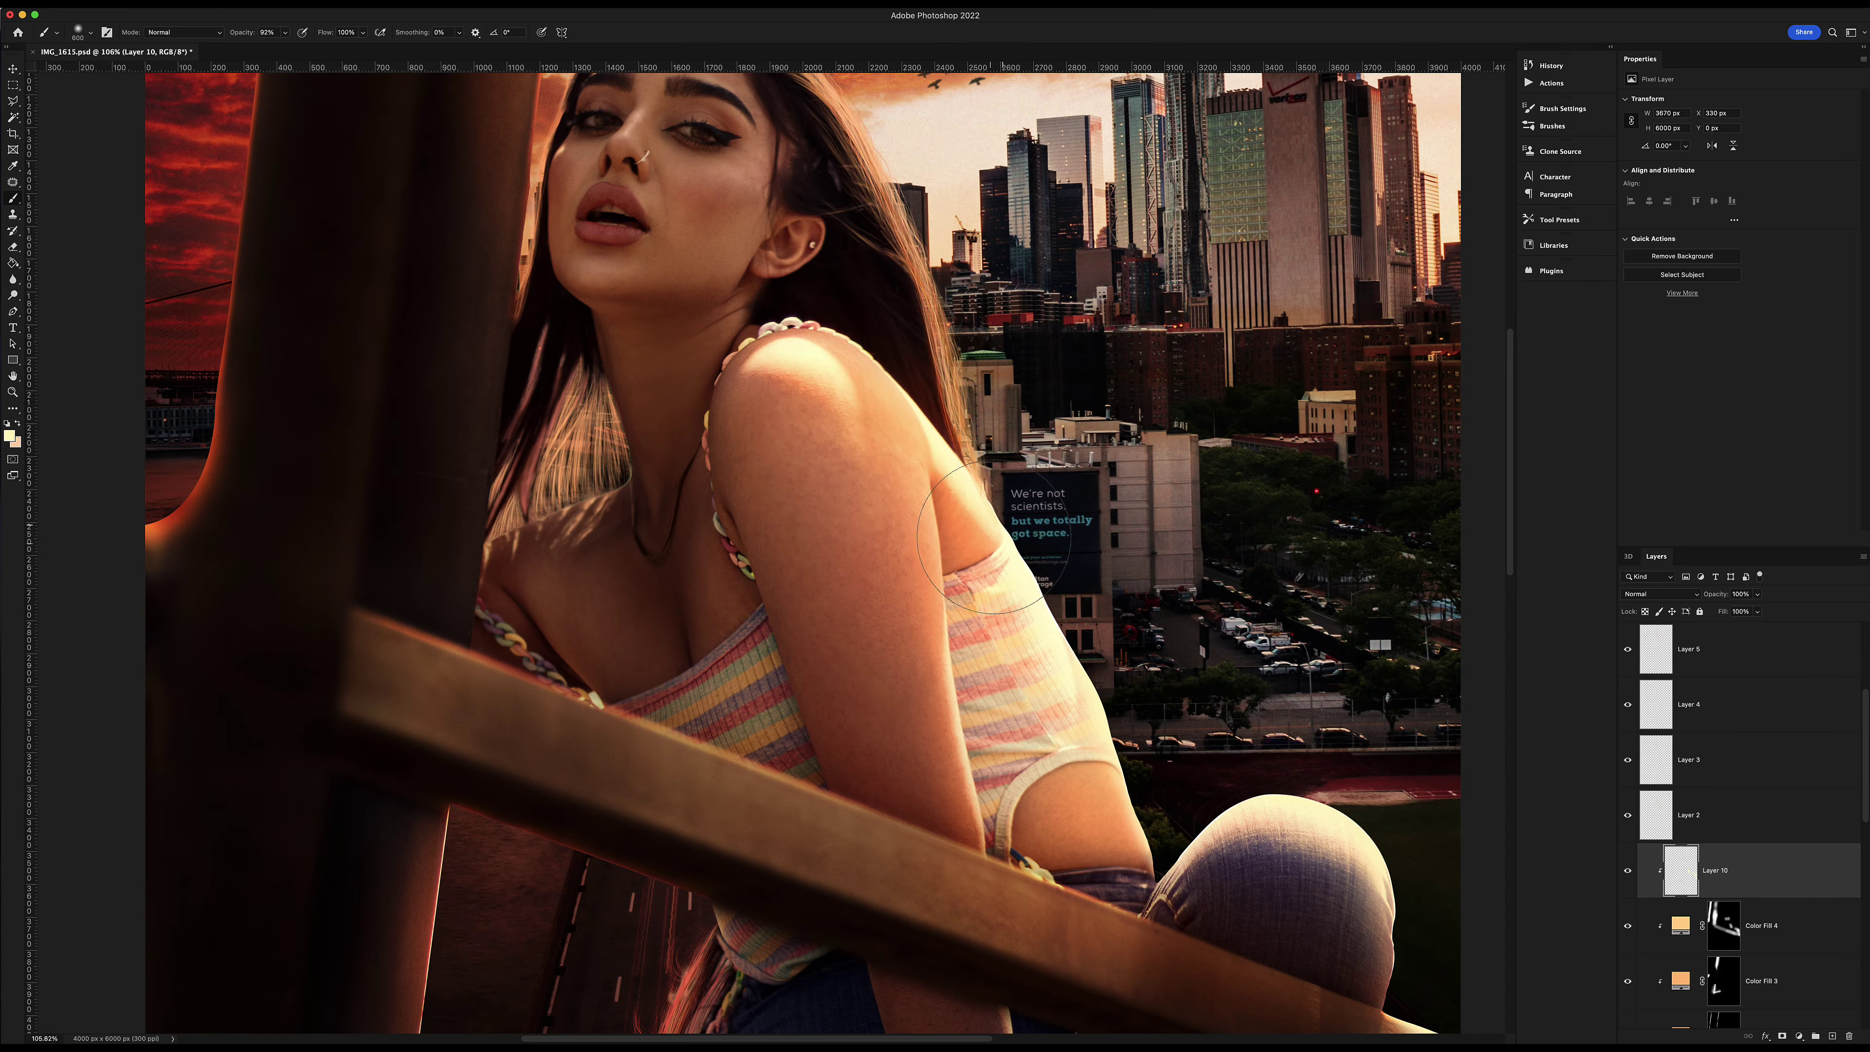
pyautogui.press('[')
pyautogui.press('[')
pyautogui.press('[')
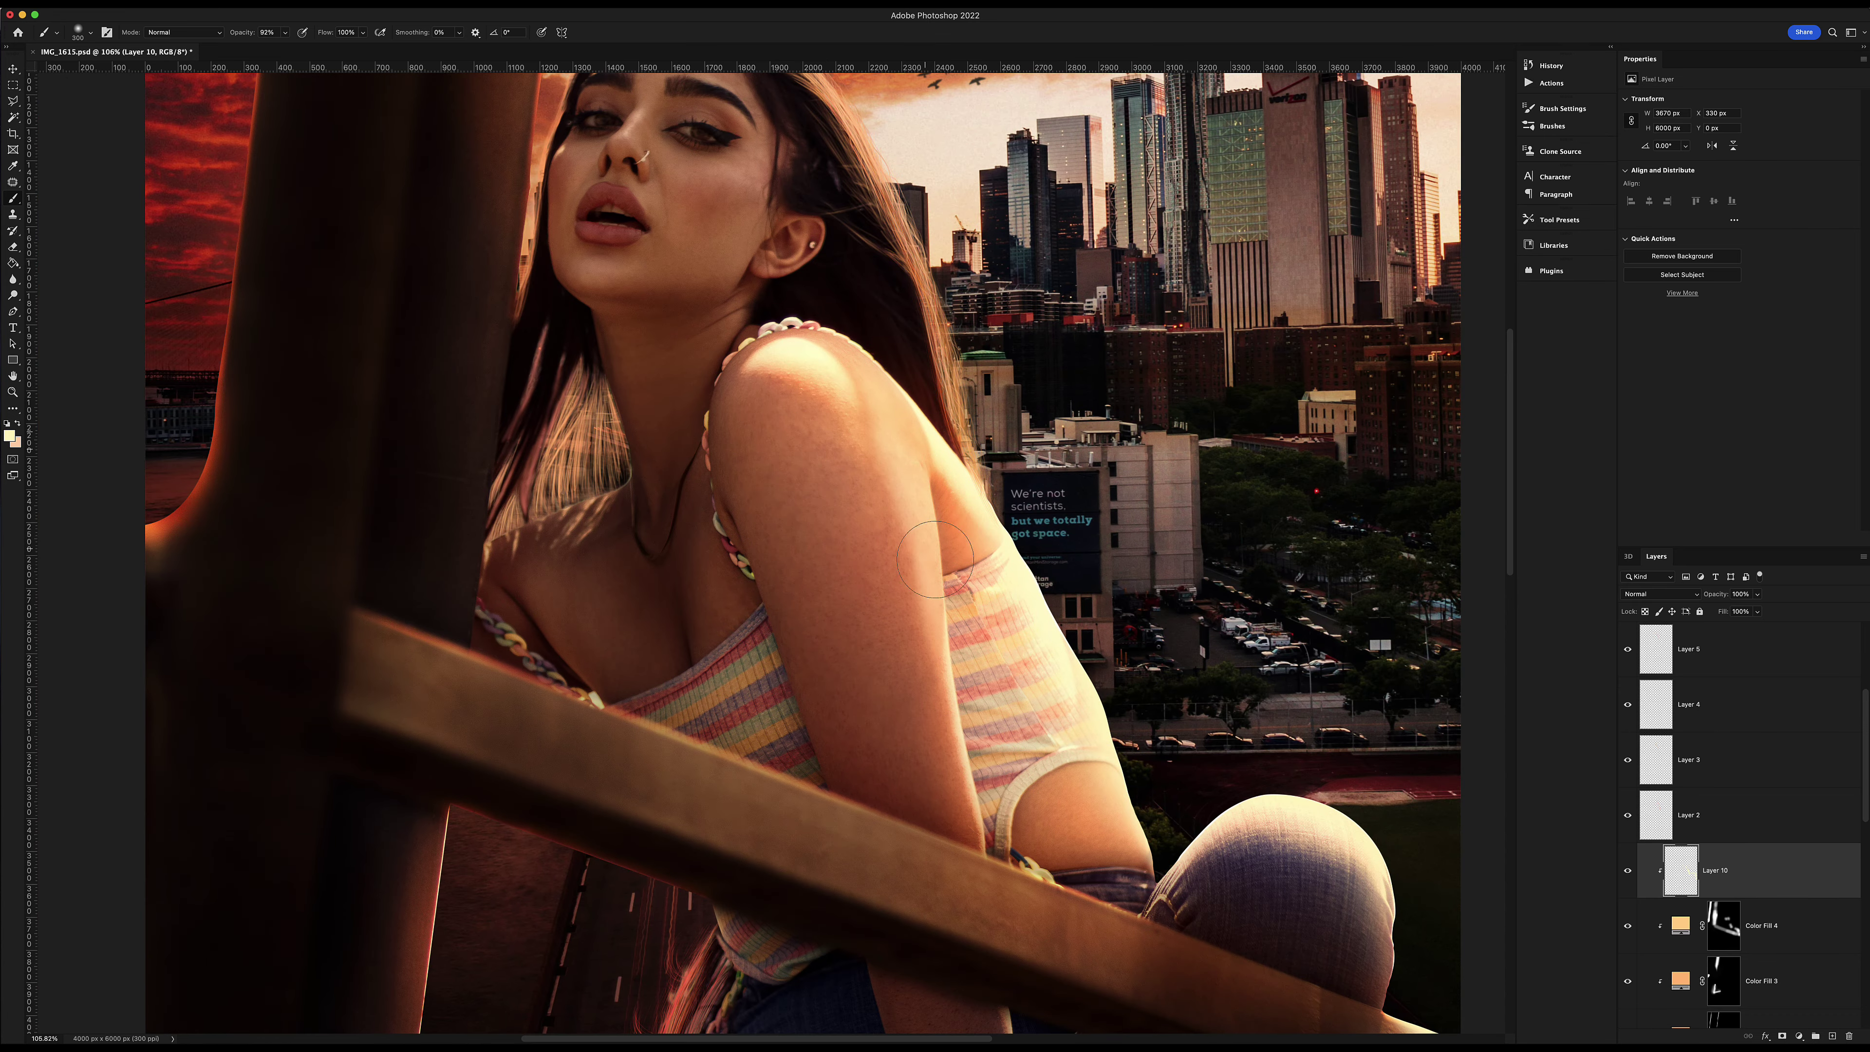
# Paint a faint low-opacity light line along the railing top, undoing the stray stroke on the pole.
pyautogui.press('z')
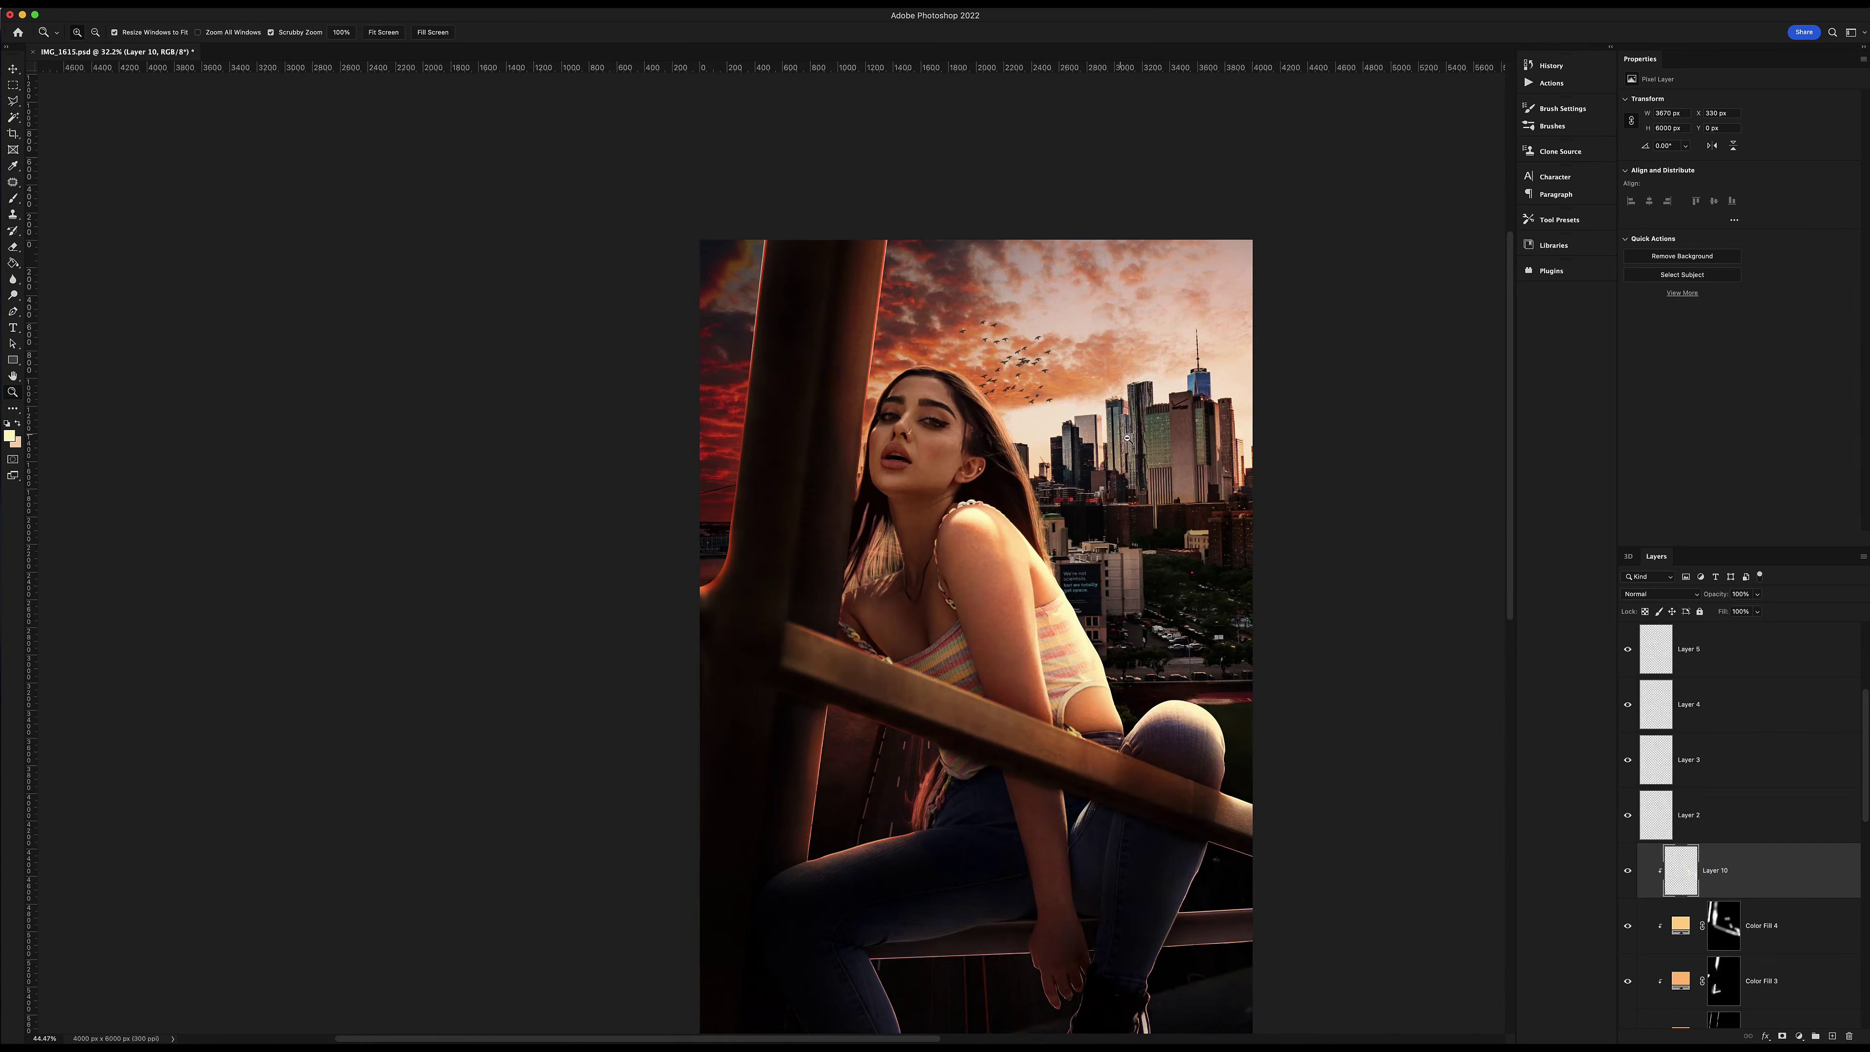
pyautogui.moveTo(935, 560); pyautogui.dragTo(1090, 490)
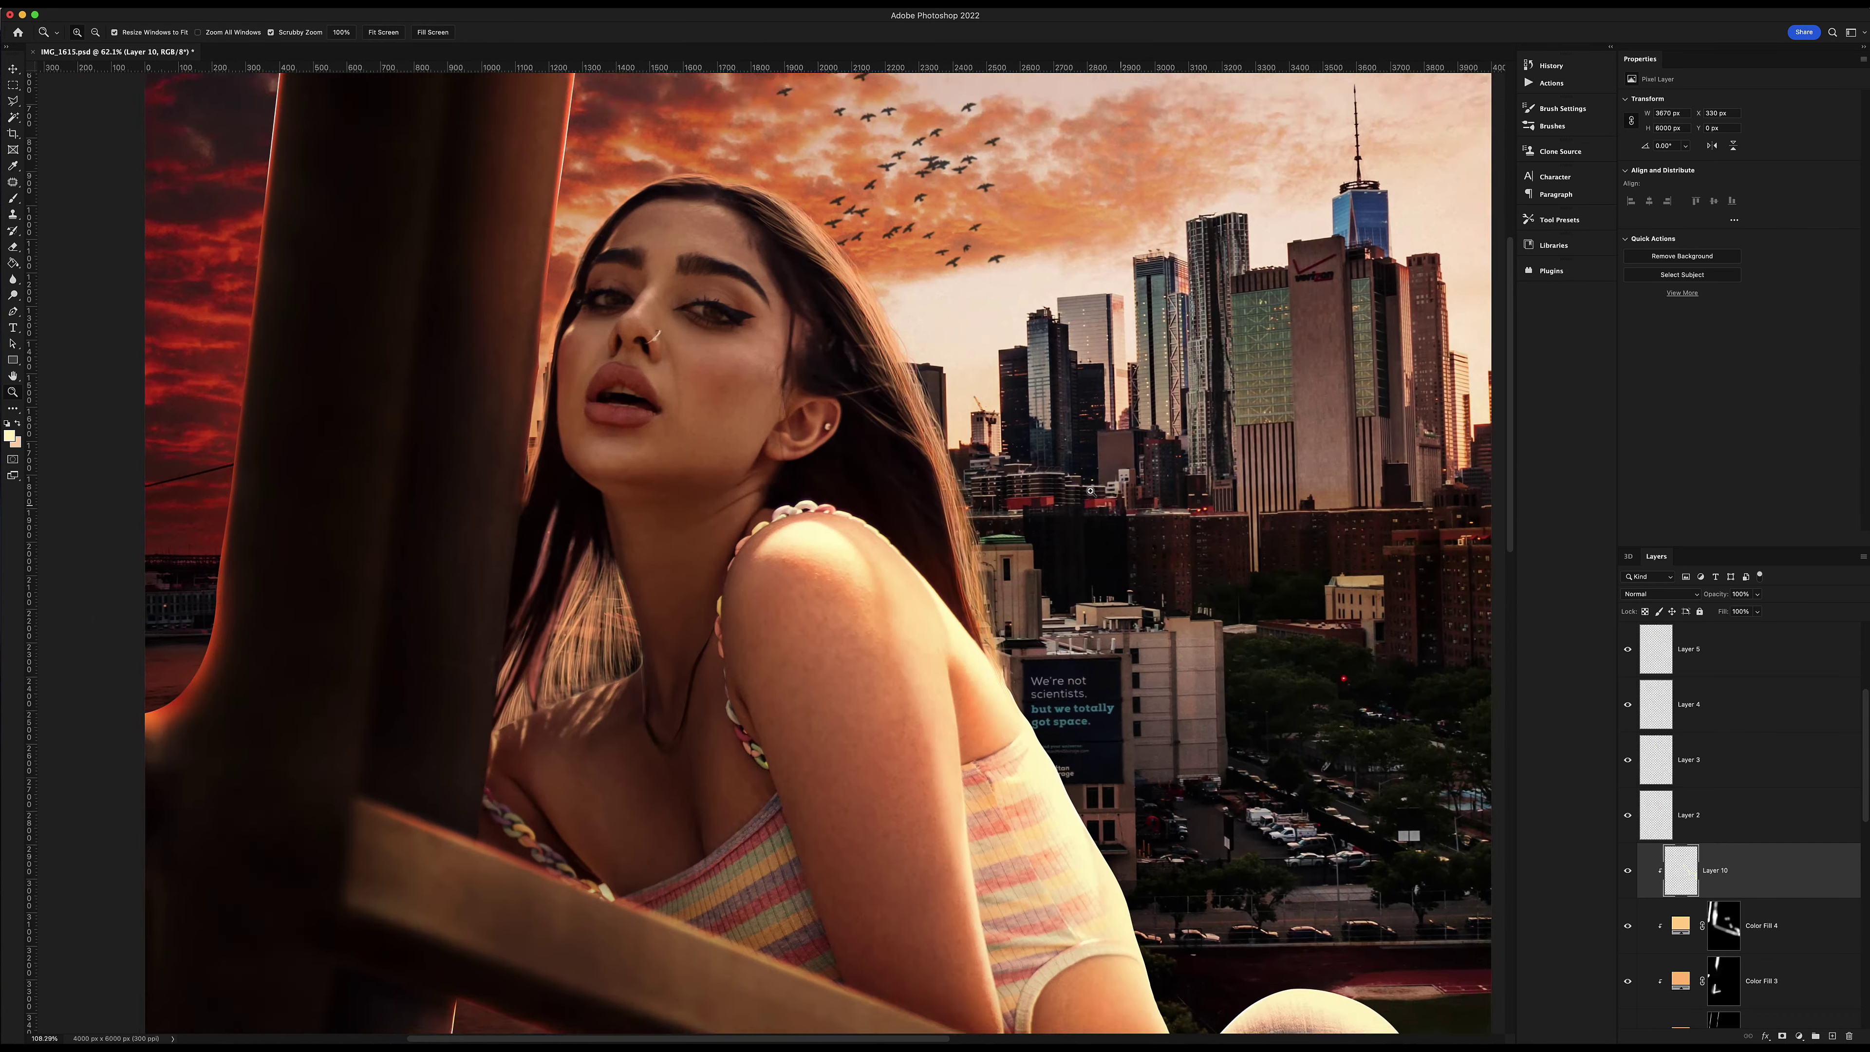
pyautogui.scroll(-5, 956, 656)
pyautogui.press('b')
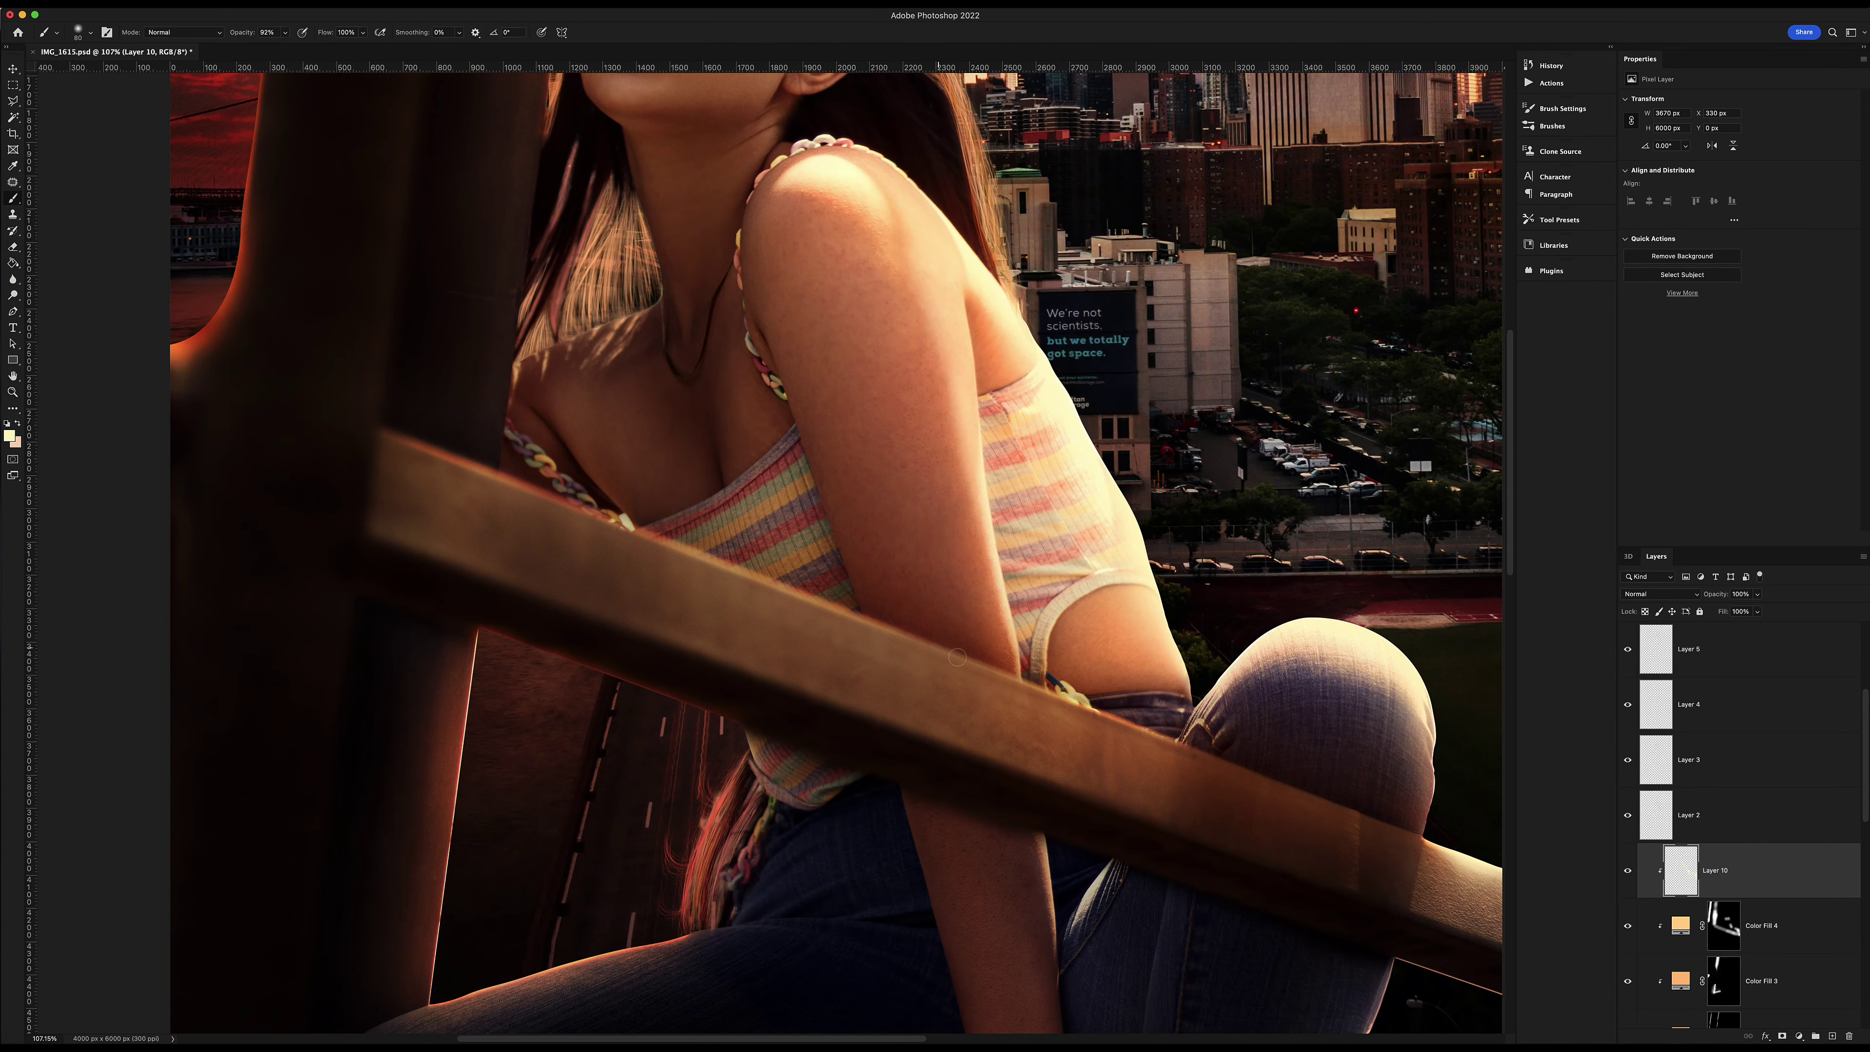
pyautogui.click(284, 32)
pyautogui.keyDown('shift'); pyautogui.click(500, 478); pyautogui.keyUp('shift')
pyautogui.scroll(10, 500, 478)
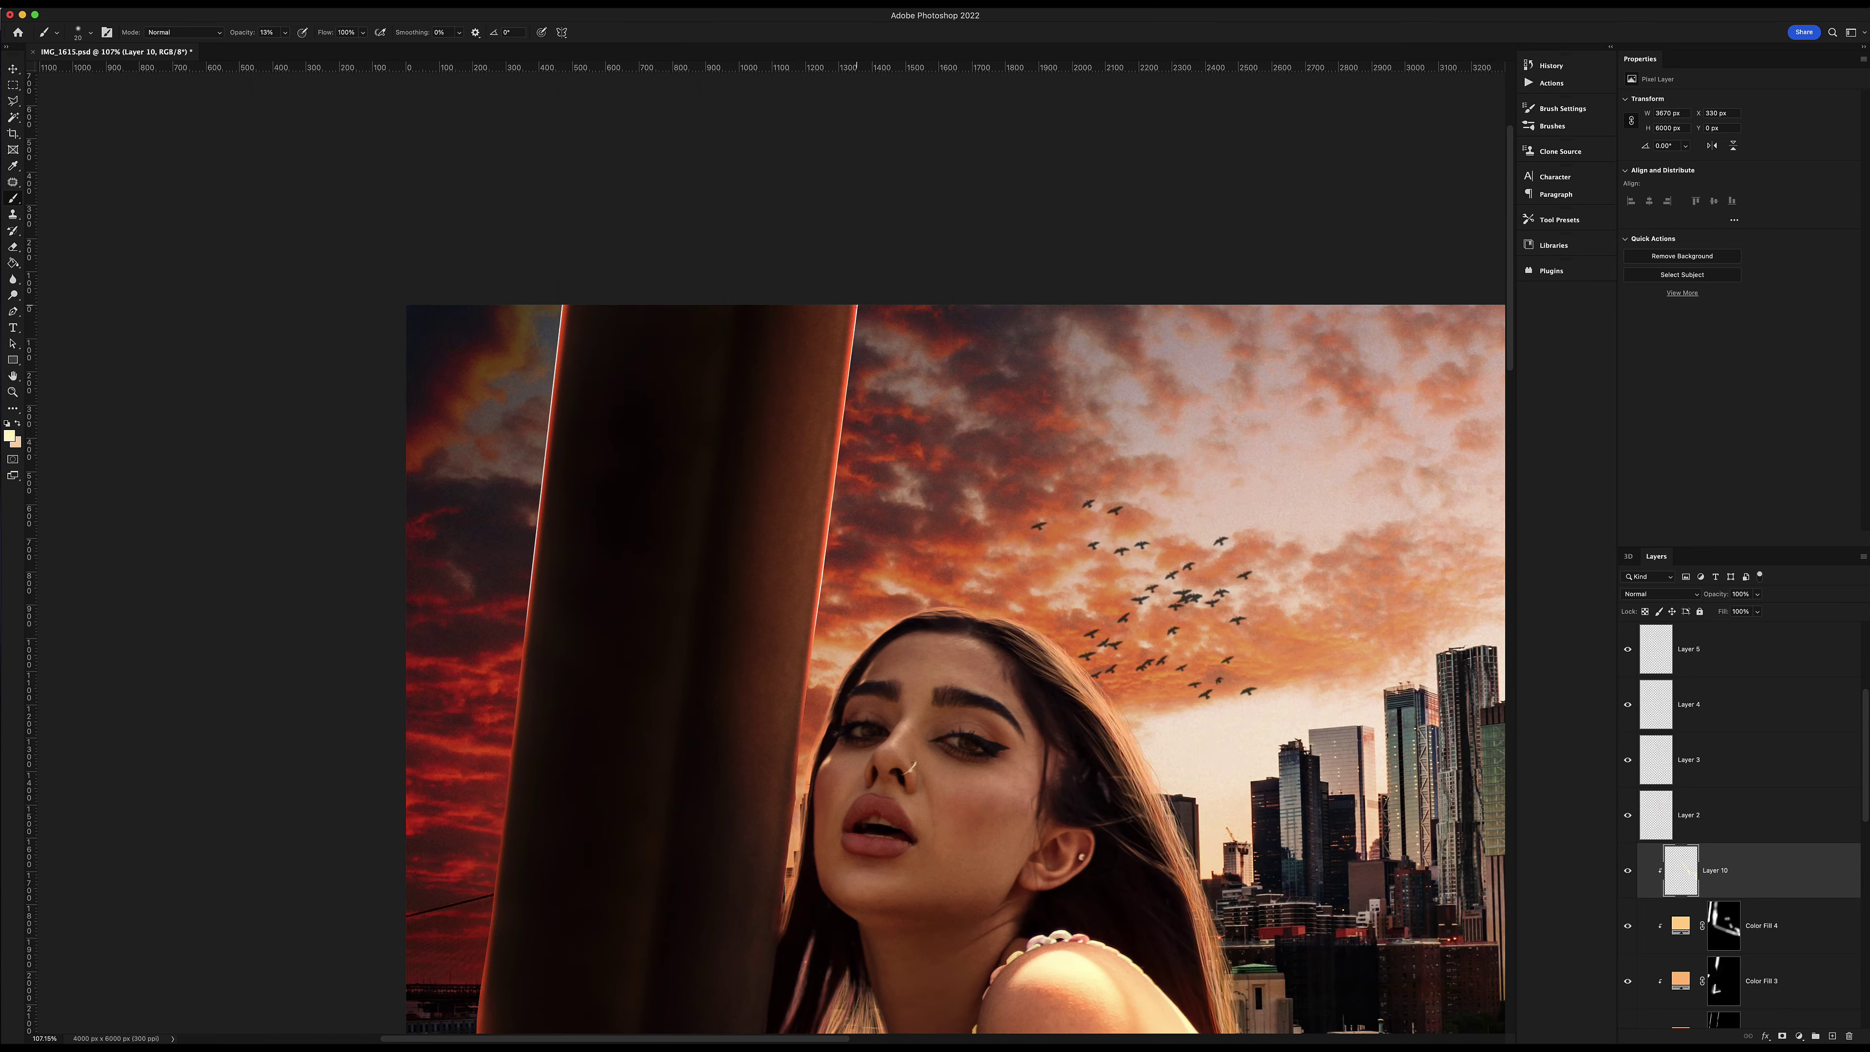
pyautogui.scroll(-5, 857, 301)
pyautogui.press(']')
pyautogui.press(']')
pyautogui.press(']')
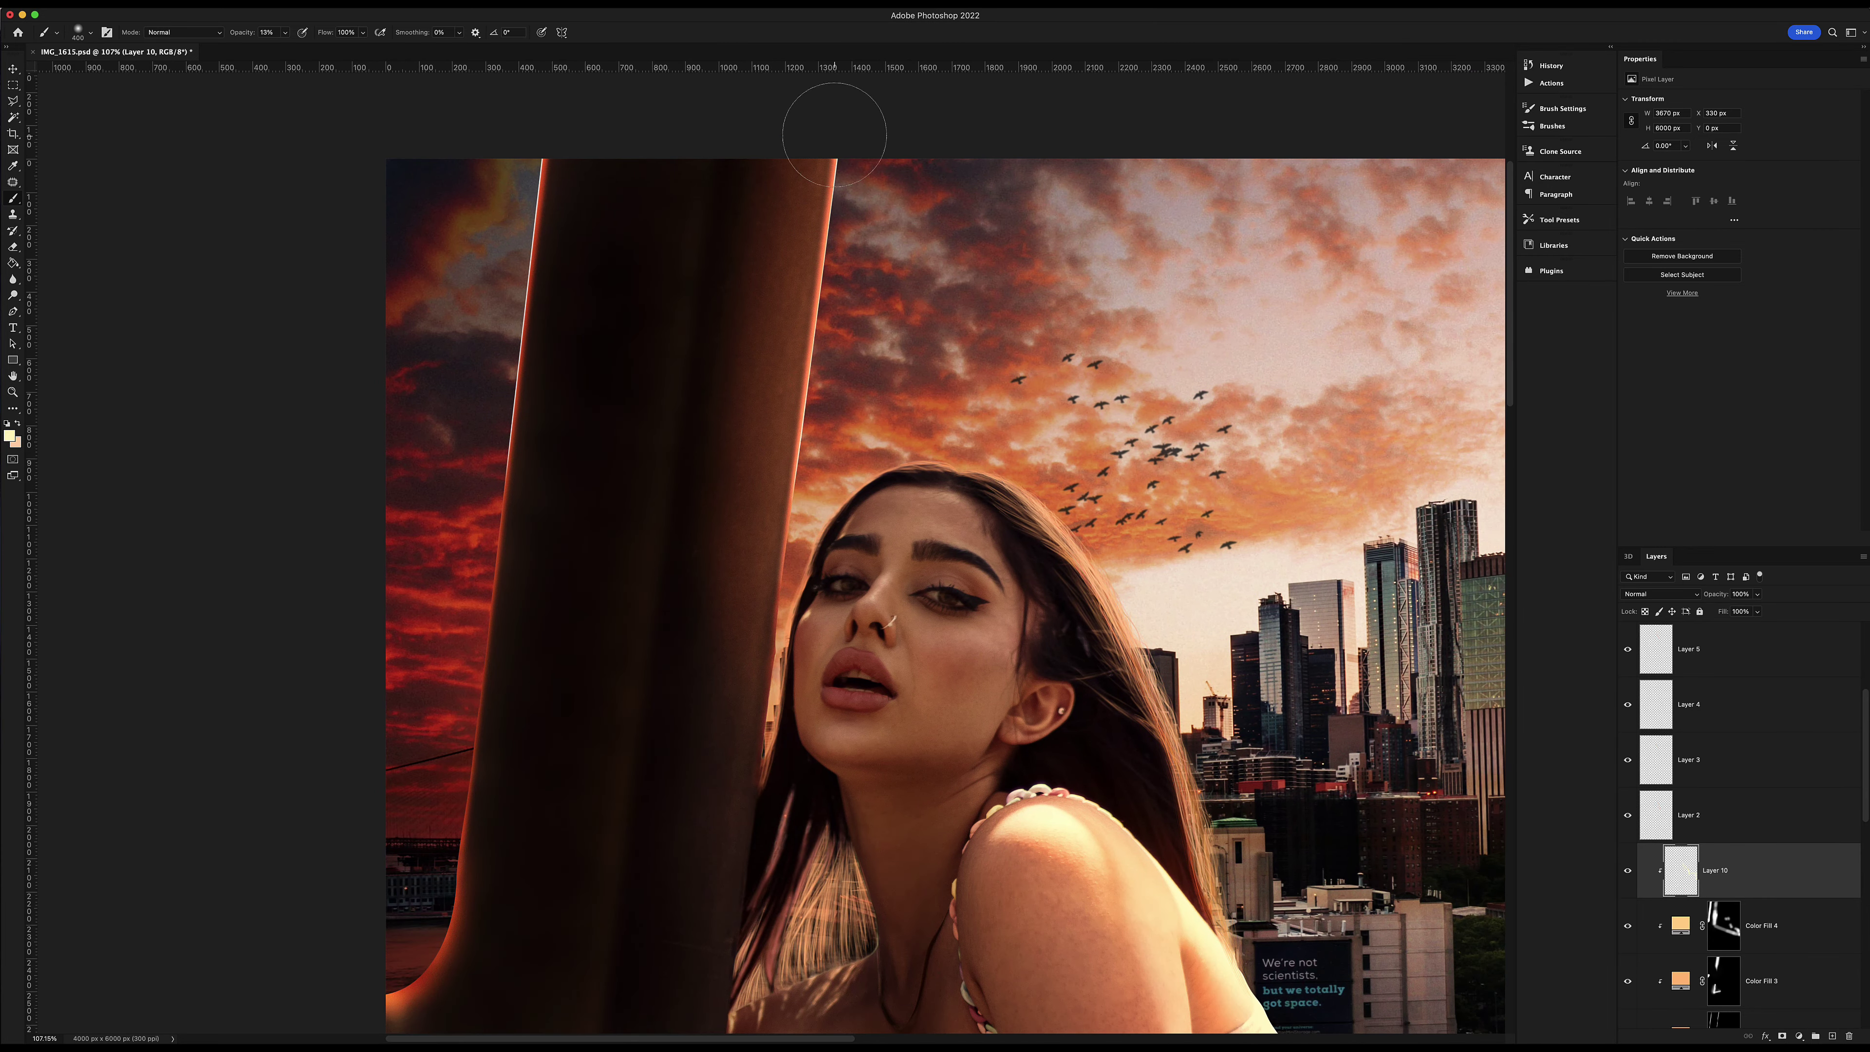
pyautogui.hotkey('ctrl', 'z')
# Zoom out to the whole image and select the Curves 2 mask.
pyautogui.press('z')
pyautogui.scroll(-5, 860, 759)
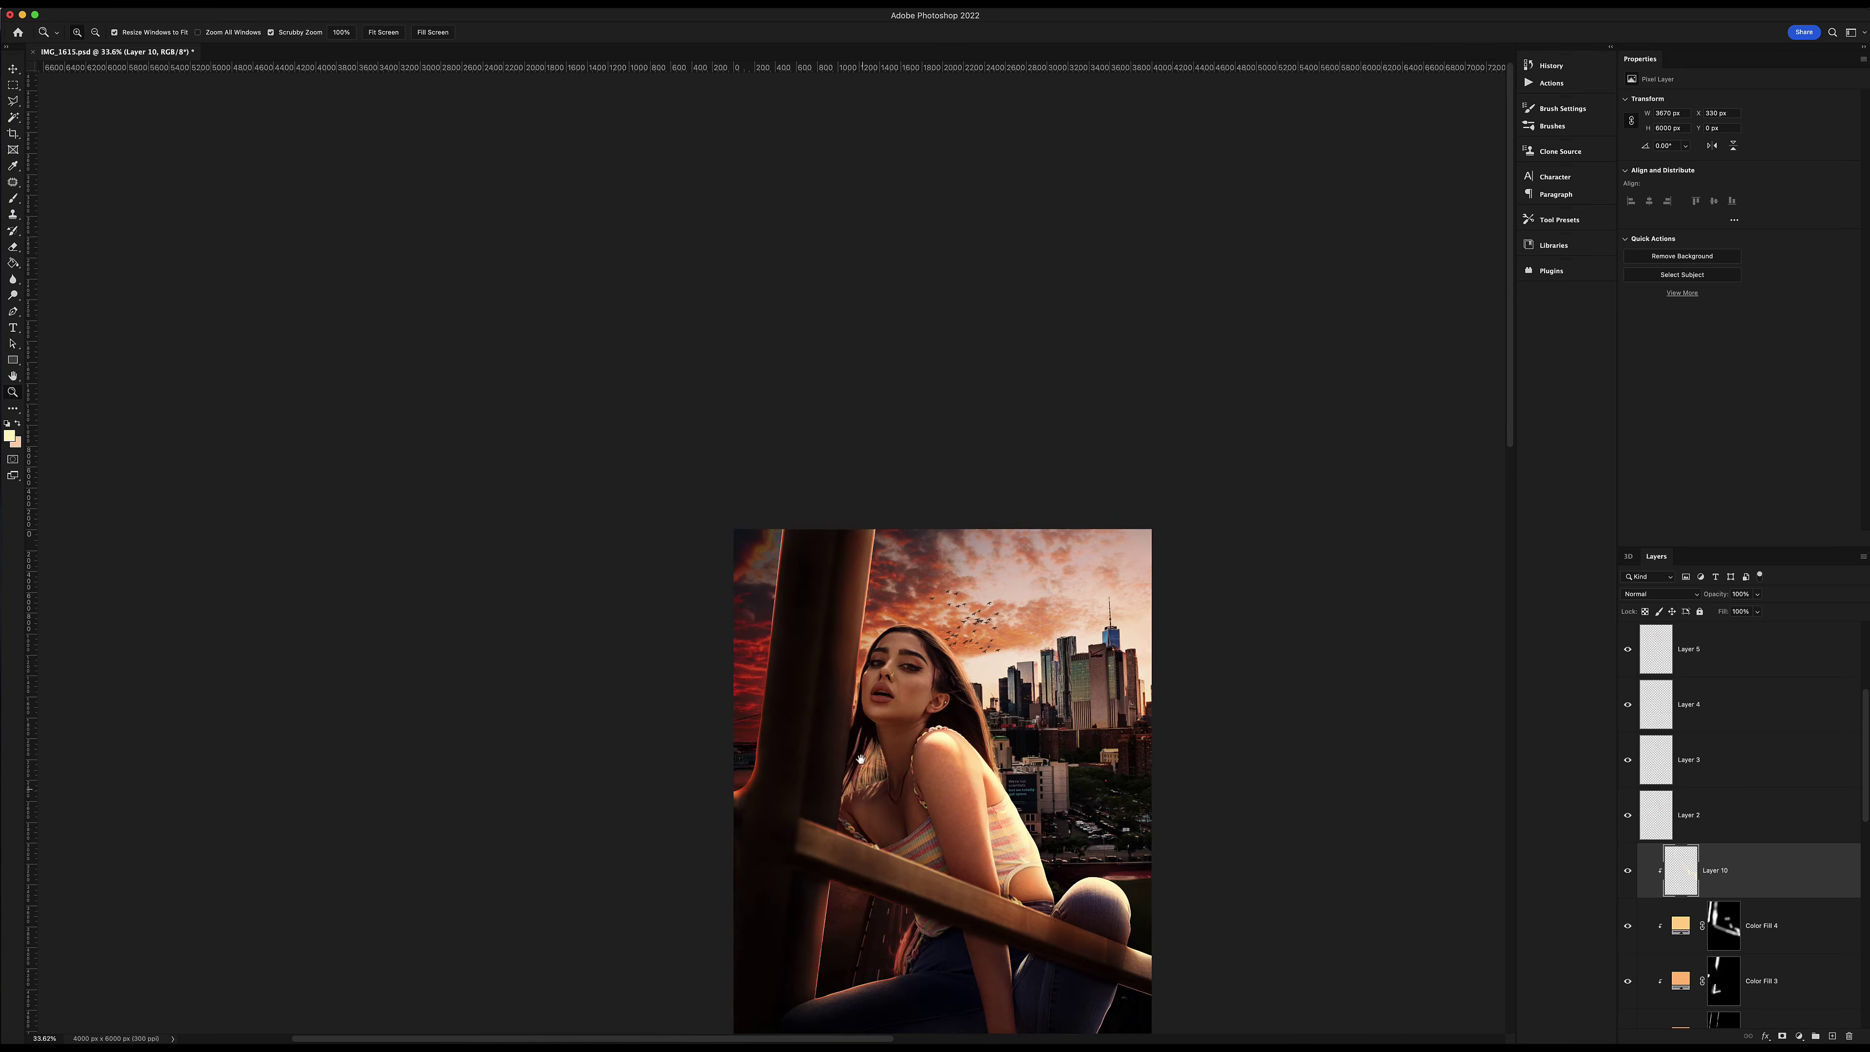
pyautogui.scroll(5, 859, 758)
pyautogui.scroll(-5, 810, 663)
pyautogui.scroll(-1, 787, 643)
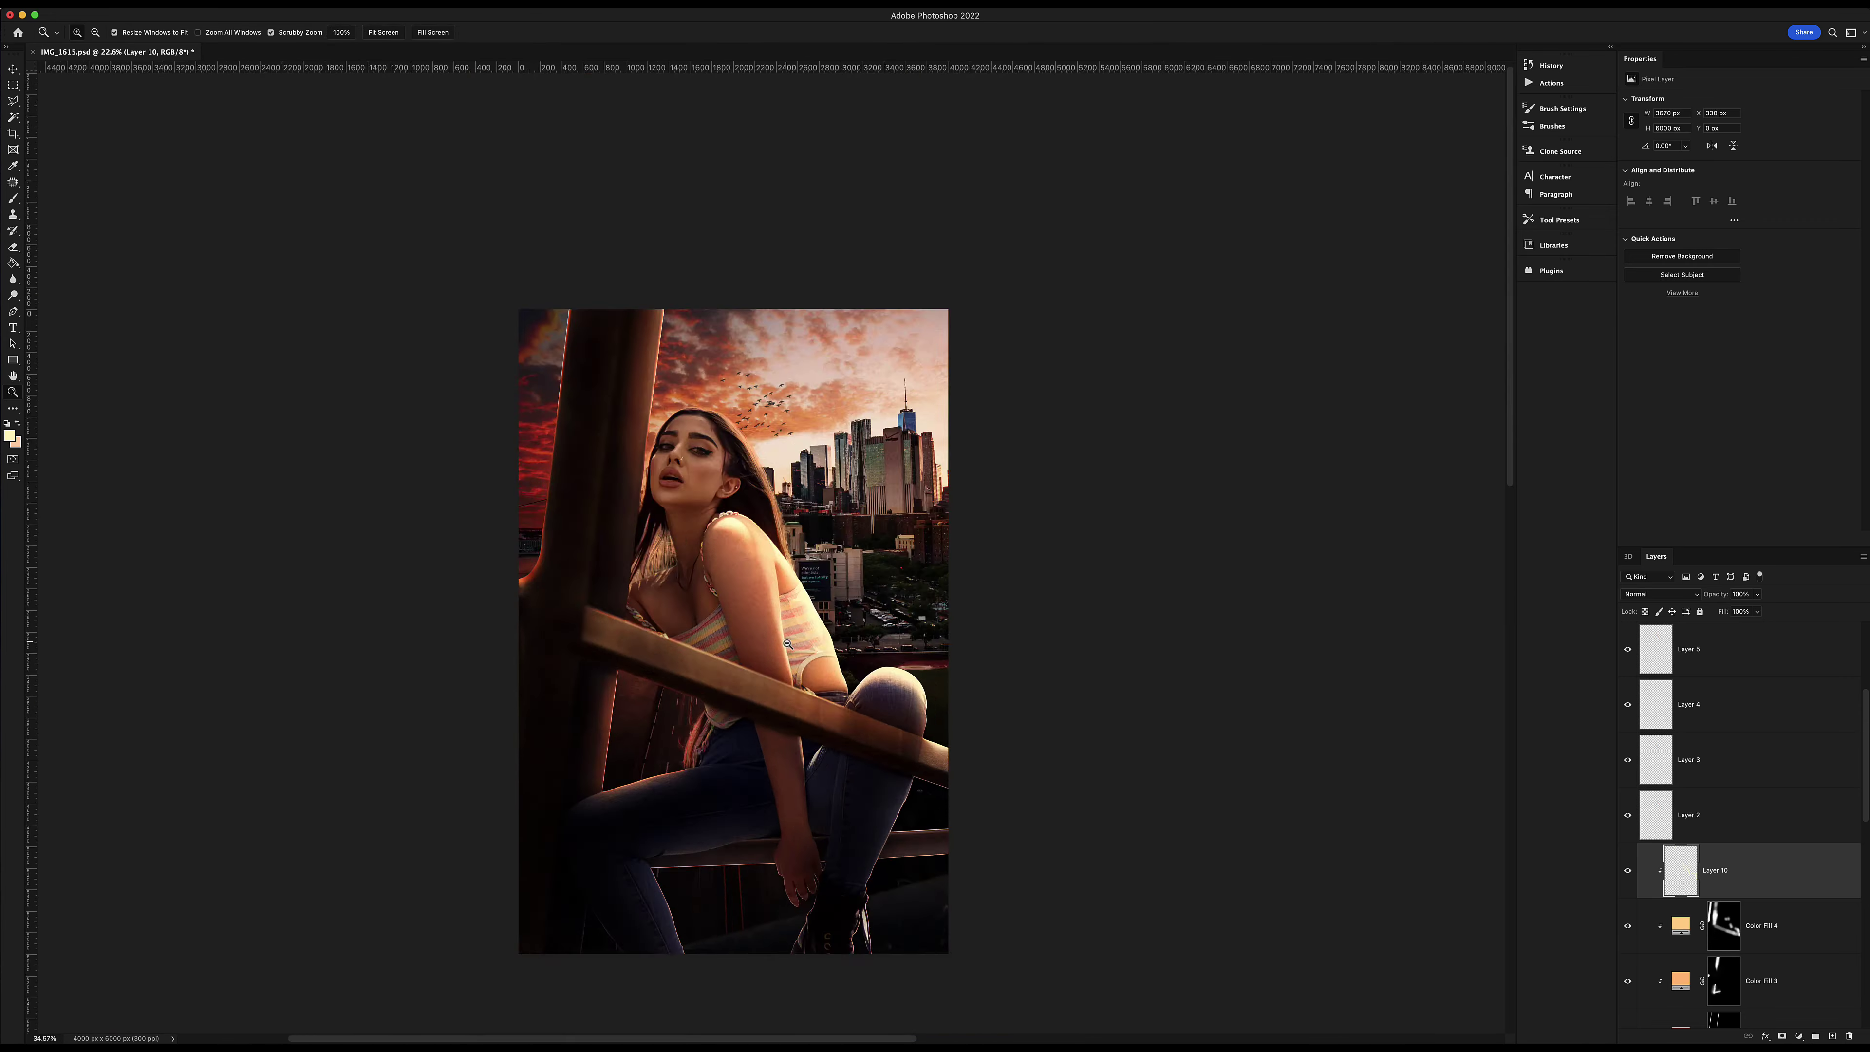
pyautogui.scroll(3, 787, 643)
pyautogui.scroll(-5, 1711, 920)
pyautogui.click(1723, 869)
# Alternate between the Curves 1 and Curves 2 masks with a 250 px brush over the legs and torso.
pyautogui.press('b')
pyautogui.scroll(3, 791, 748)
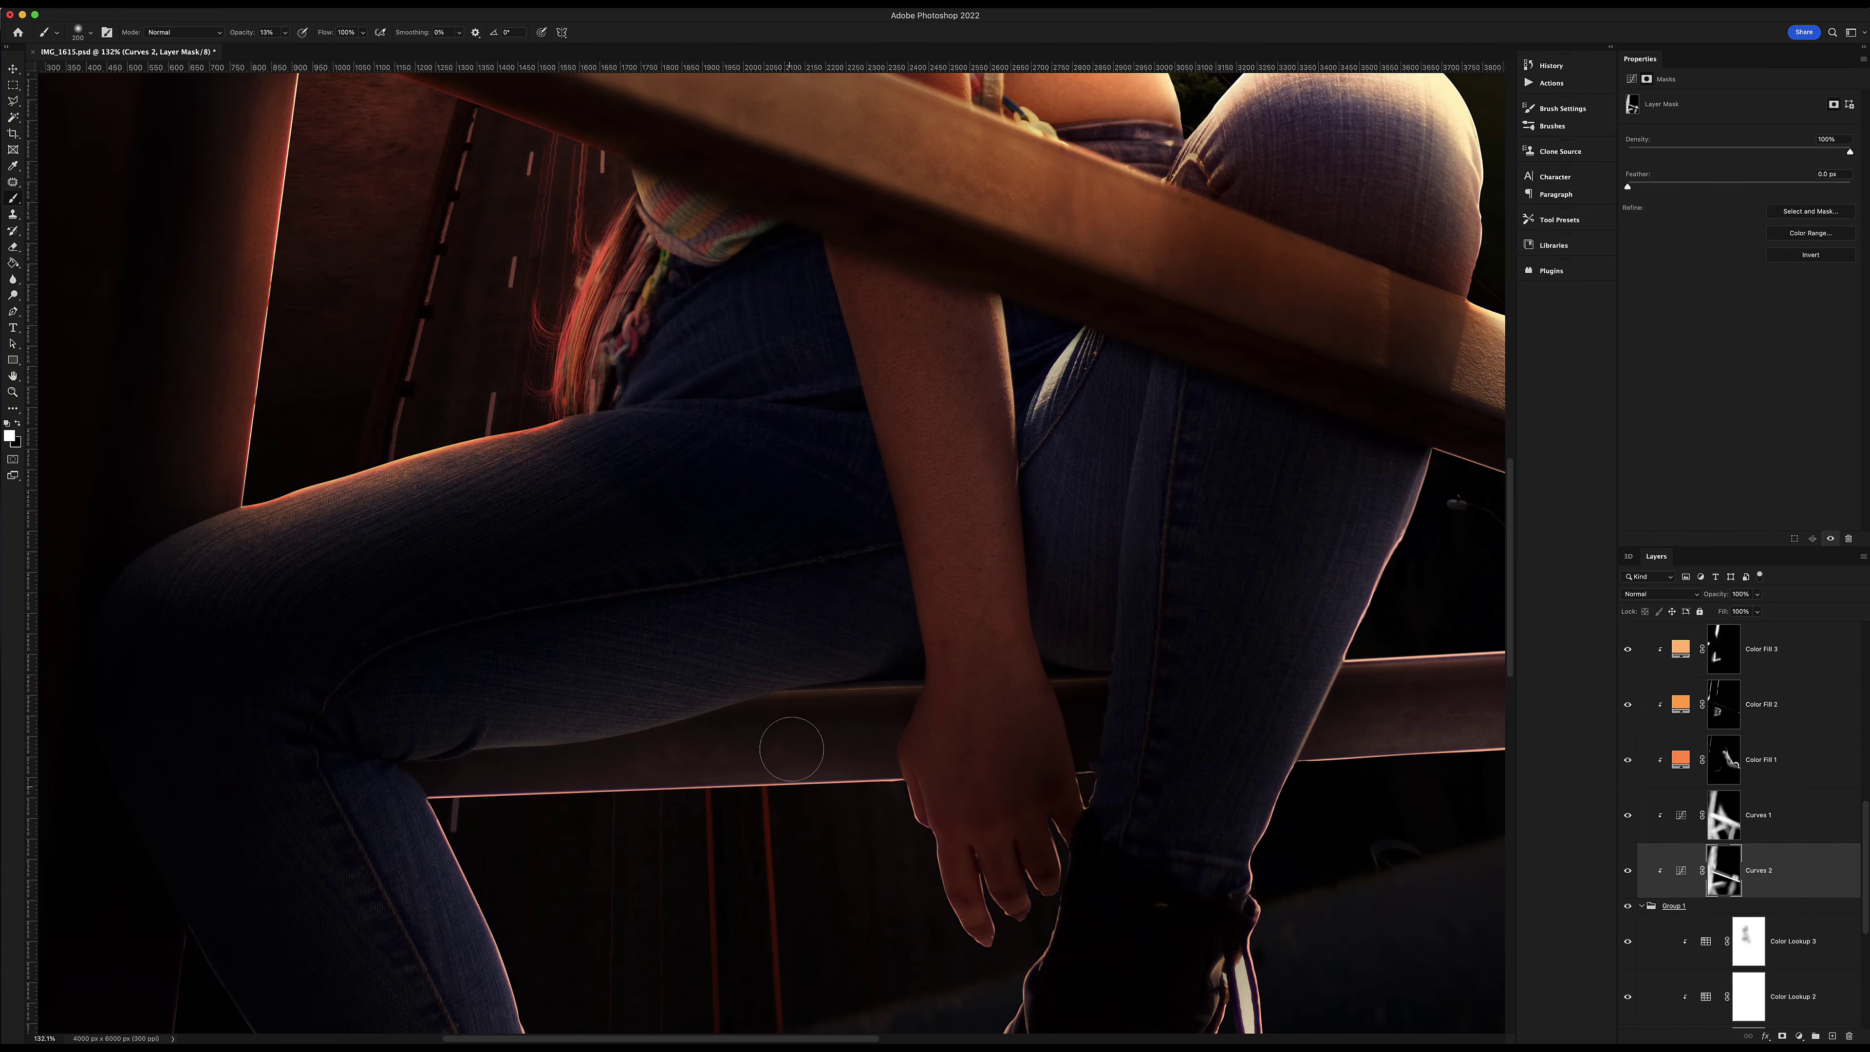
pyautogui.hotkey('alt', ']')
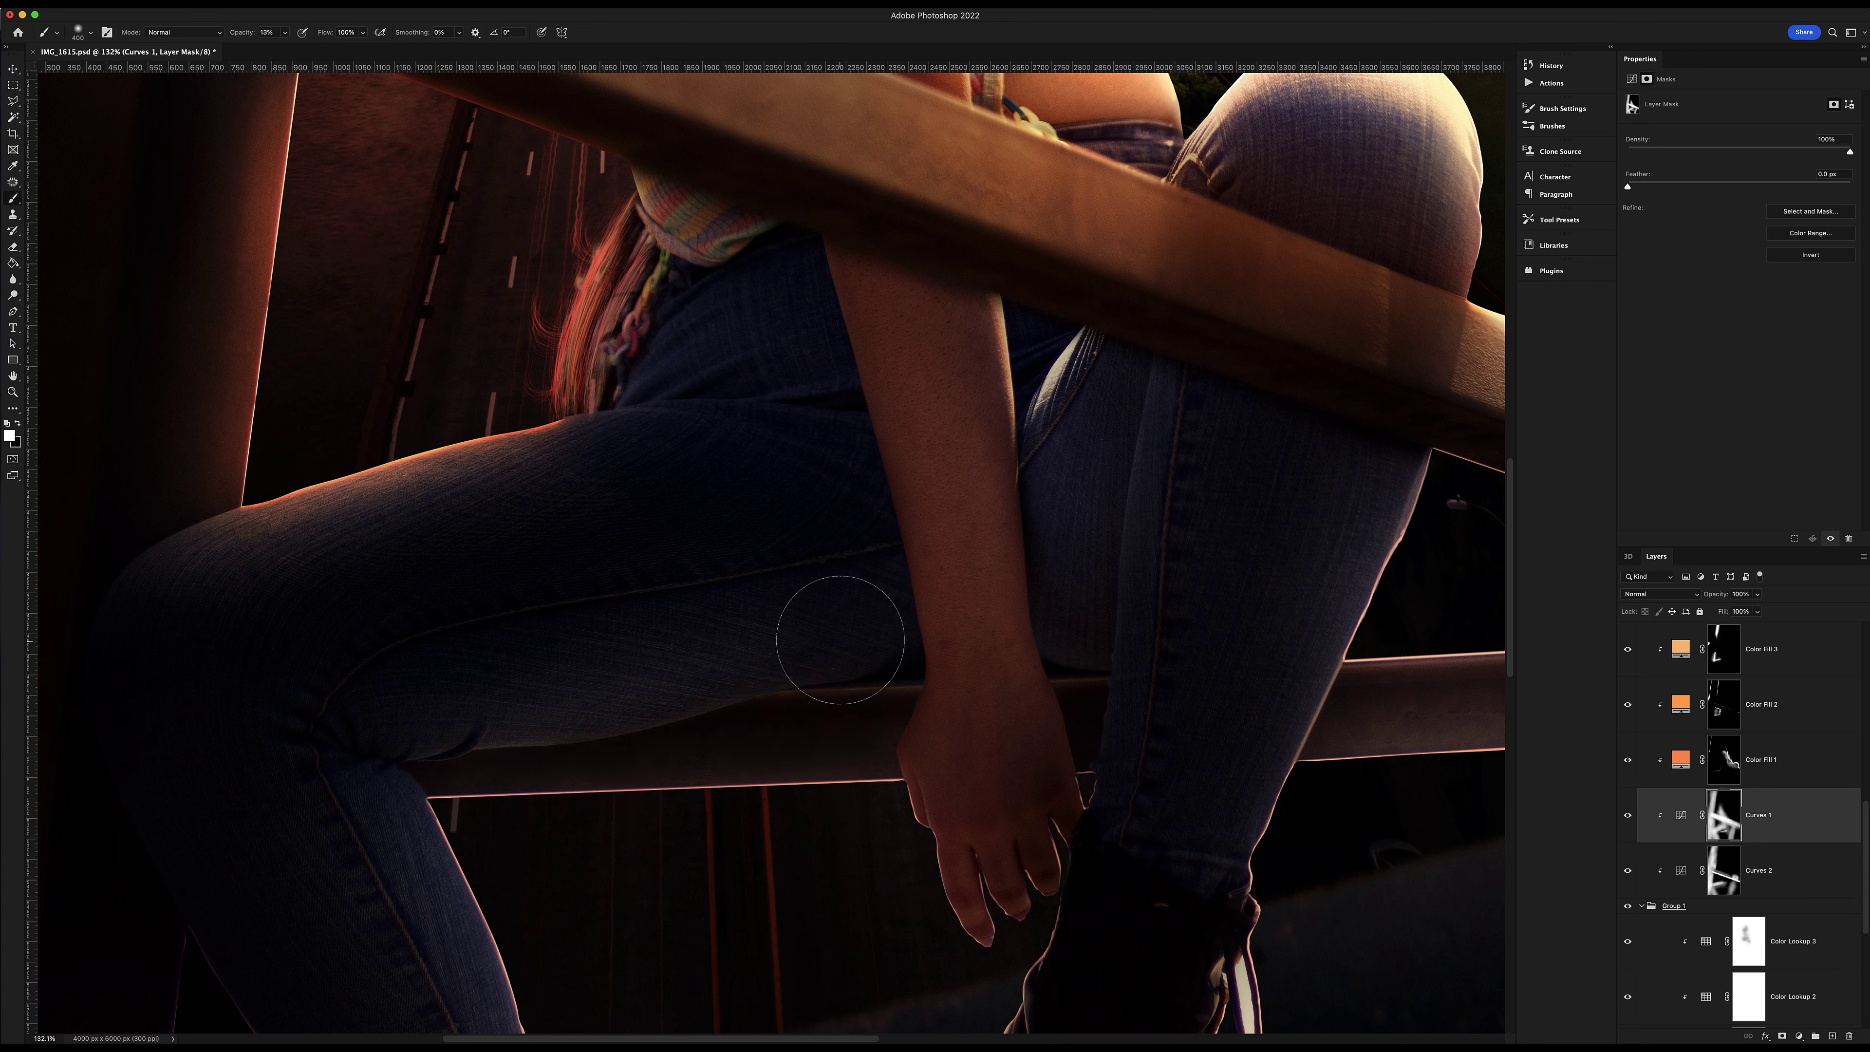
pyautogui.press(']')
pyautogui.hotkey('alt', '[')
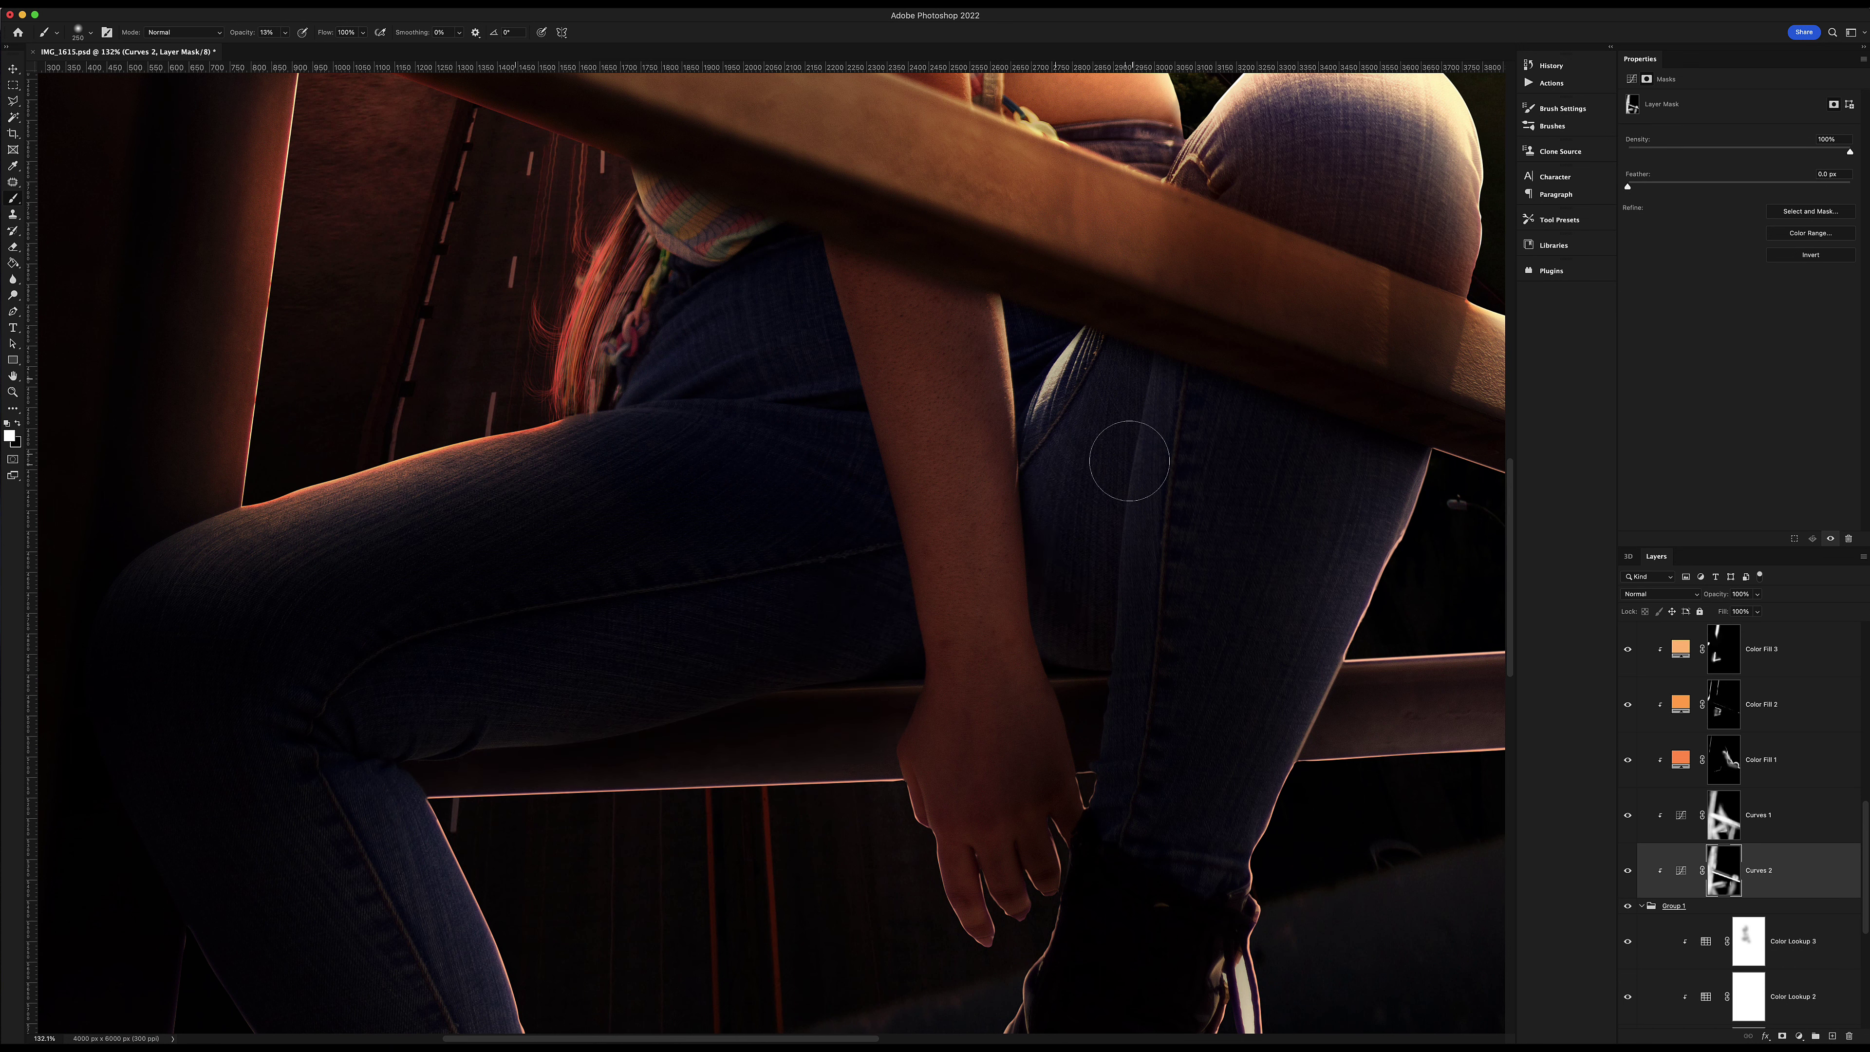
pyautogui.hotkey('alt', ']')
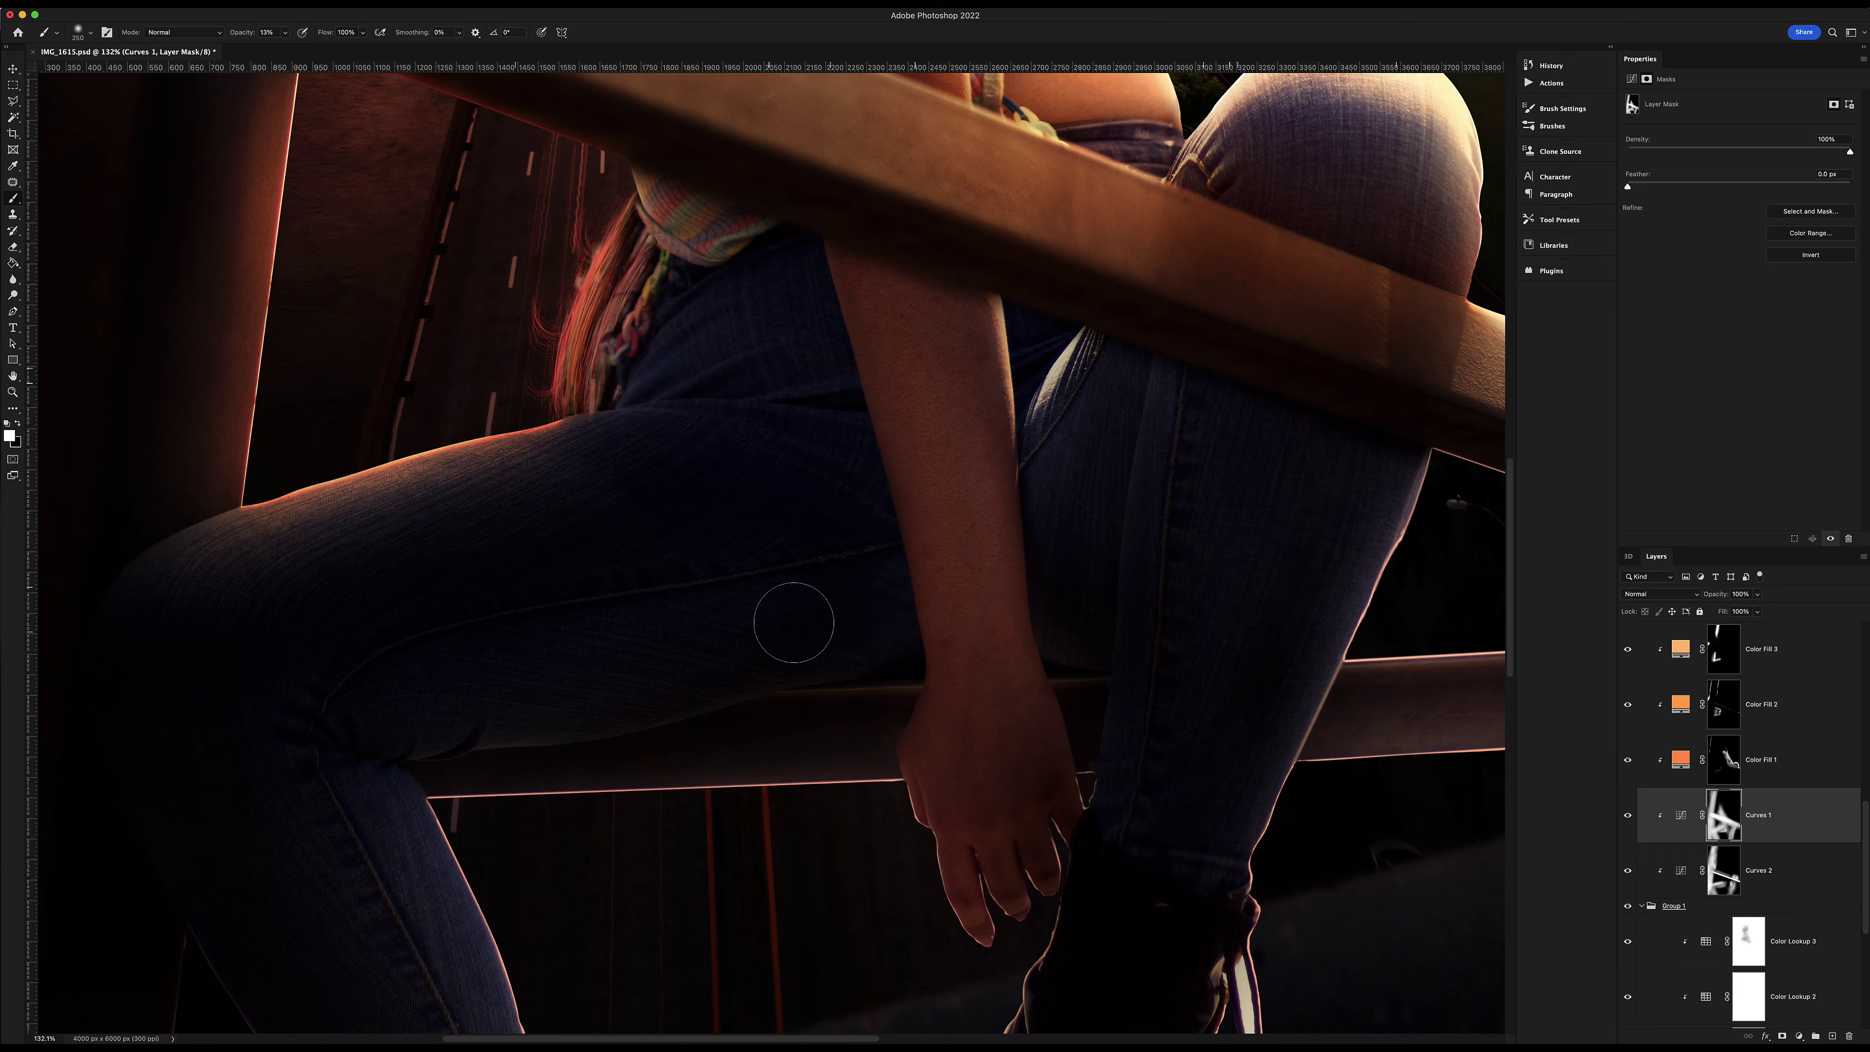
pyautogui.scroll(-5, 472, 556)
pyautogui.hscroll(-3, 472, 555)
pyautogui.scroll(6, 1112, 584)
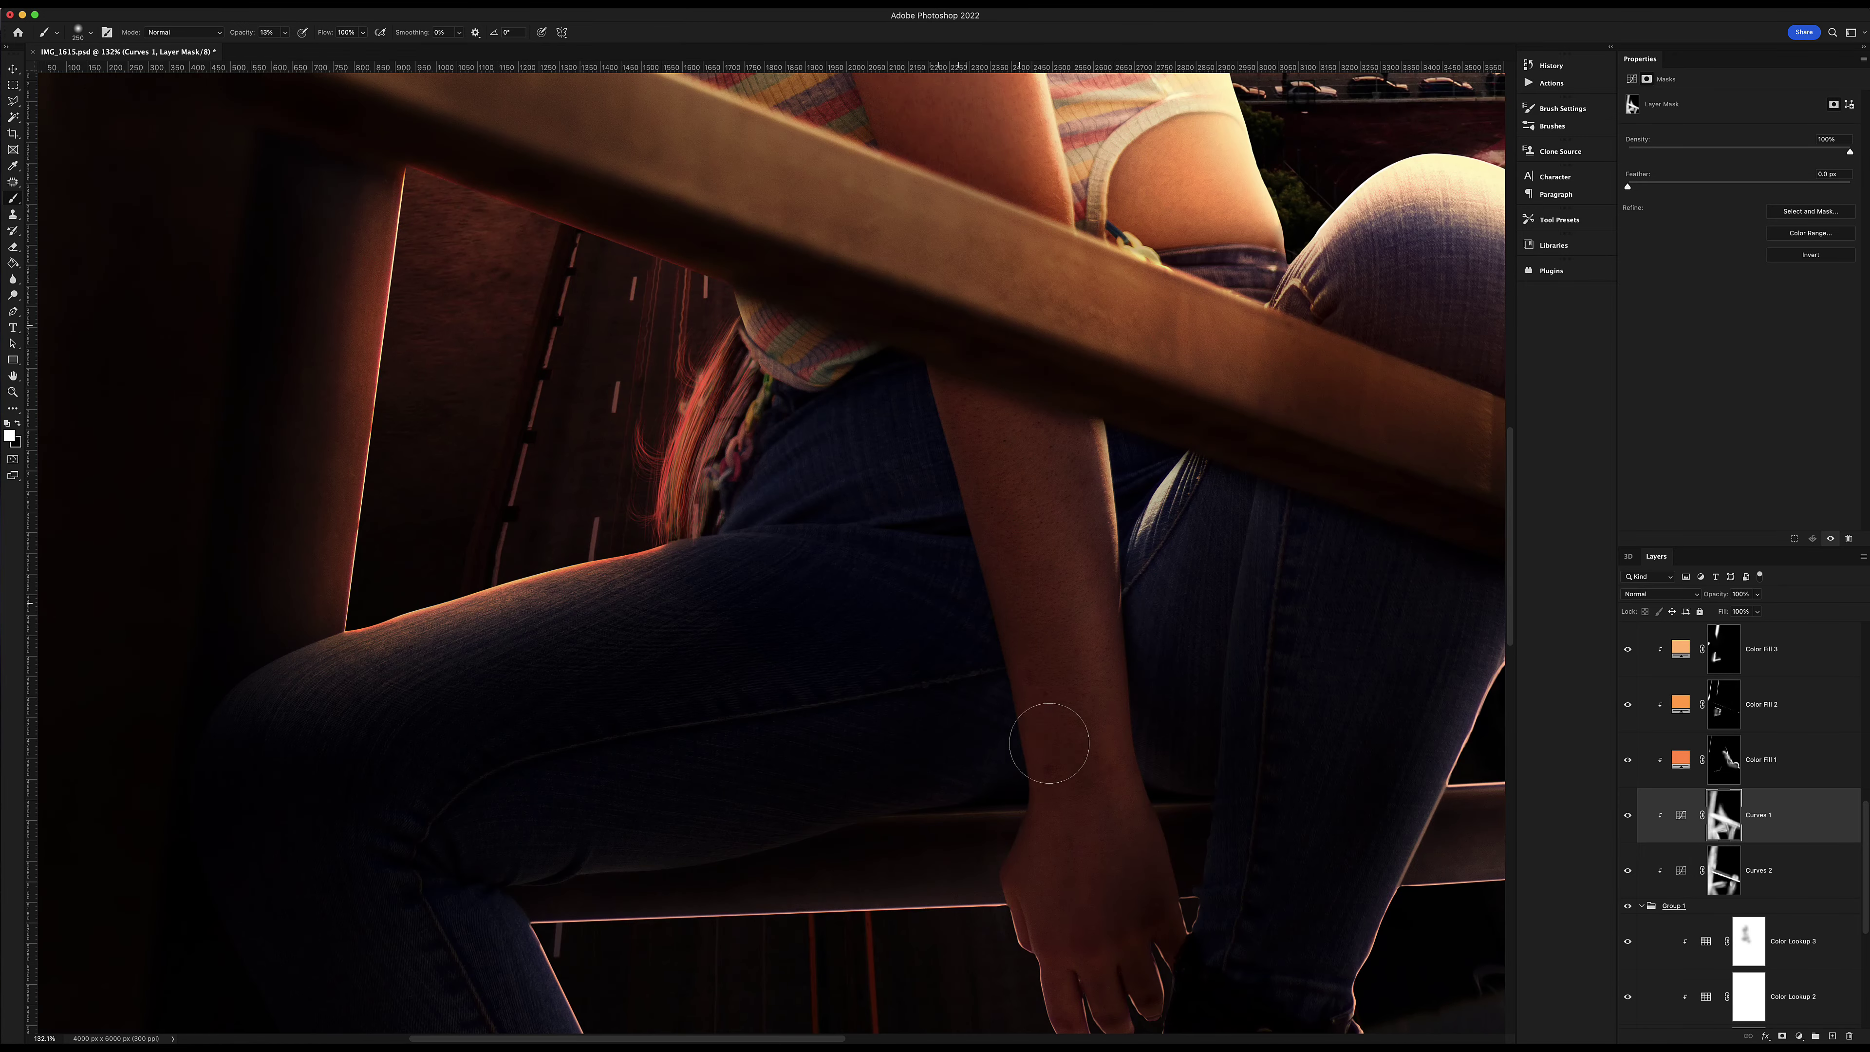
pyautogui.scroll(8, 920, 641)
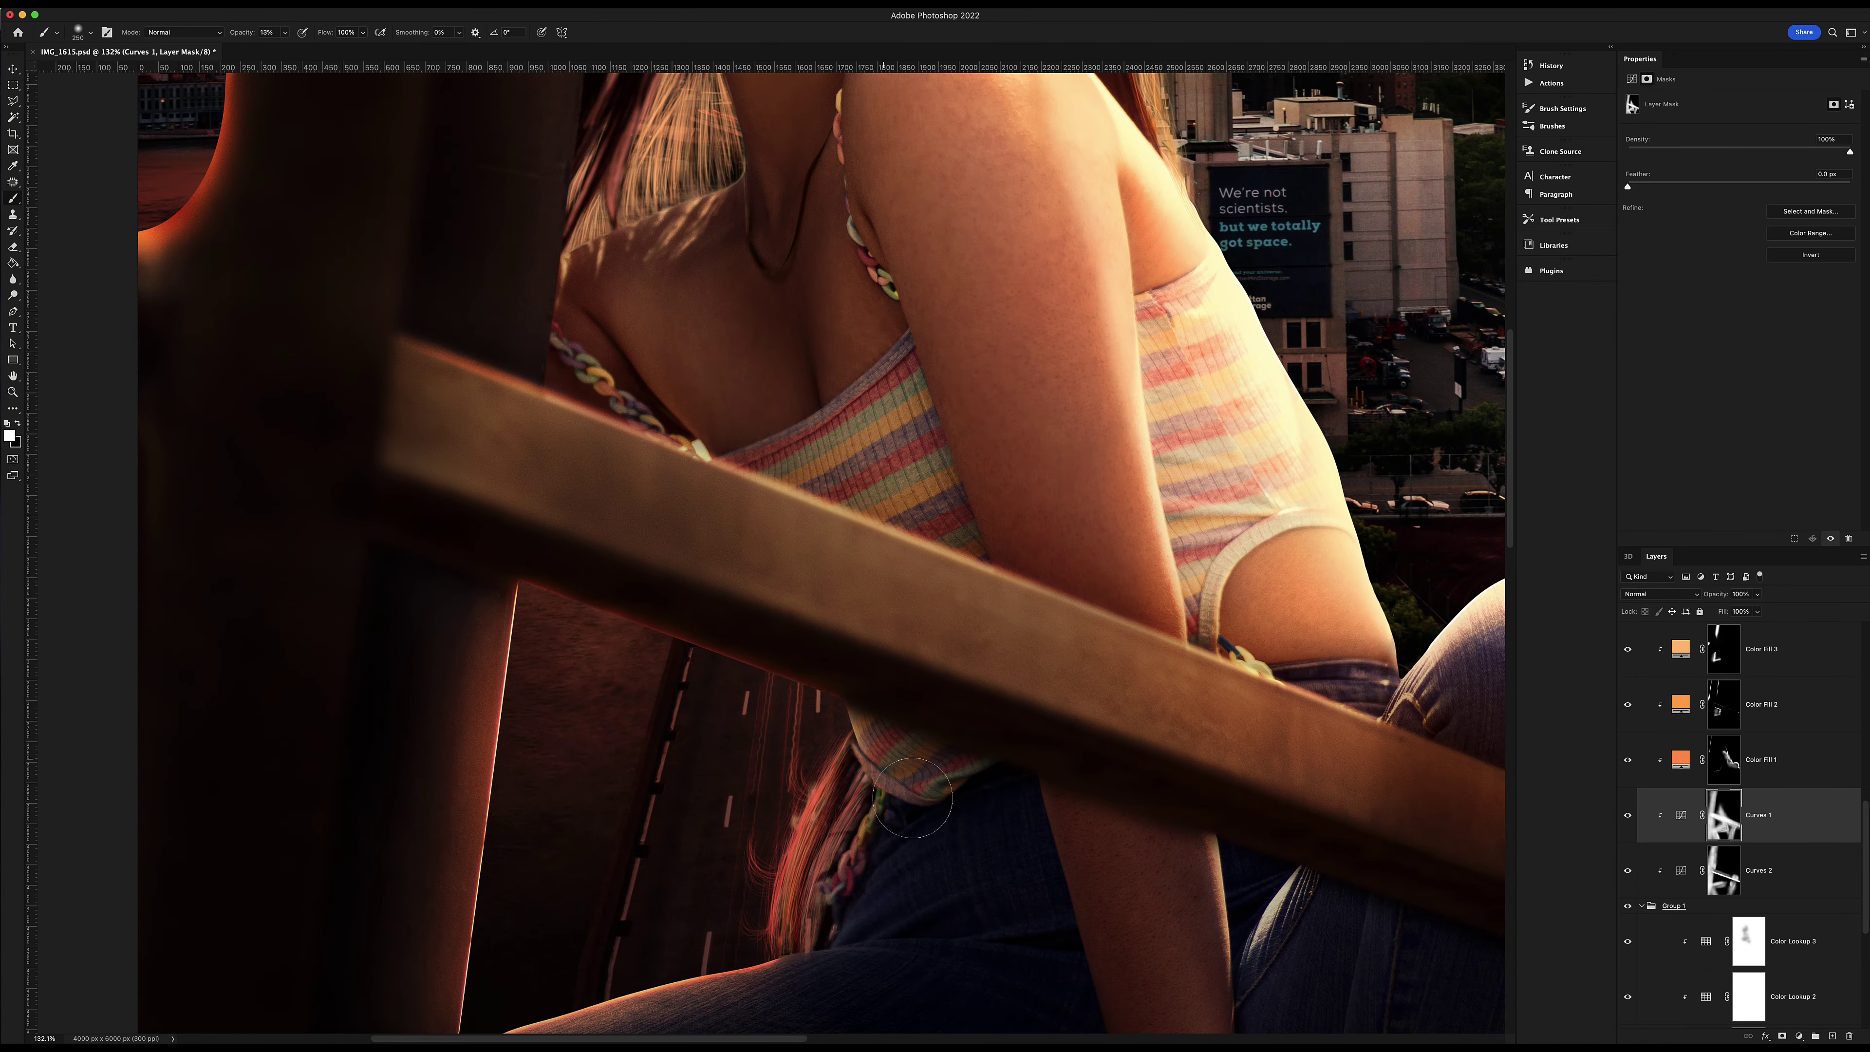
pyautogui.hotkey('alt', '[')
# Zoom in close on her arm, then zoom out to check the whole image.
pyautogui.press('z')
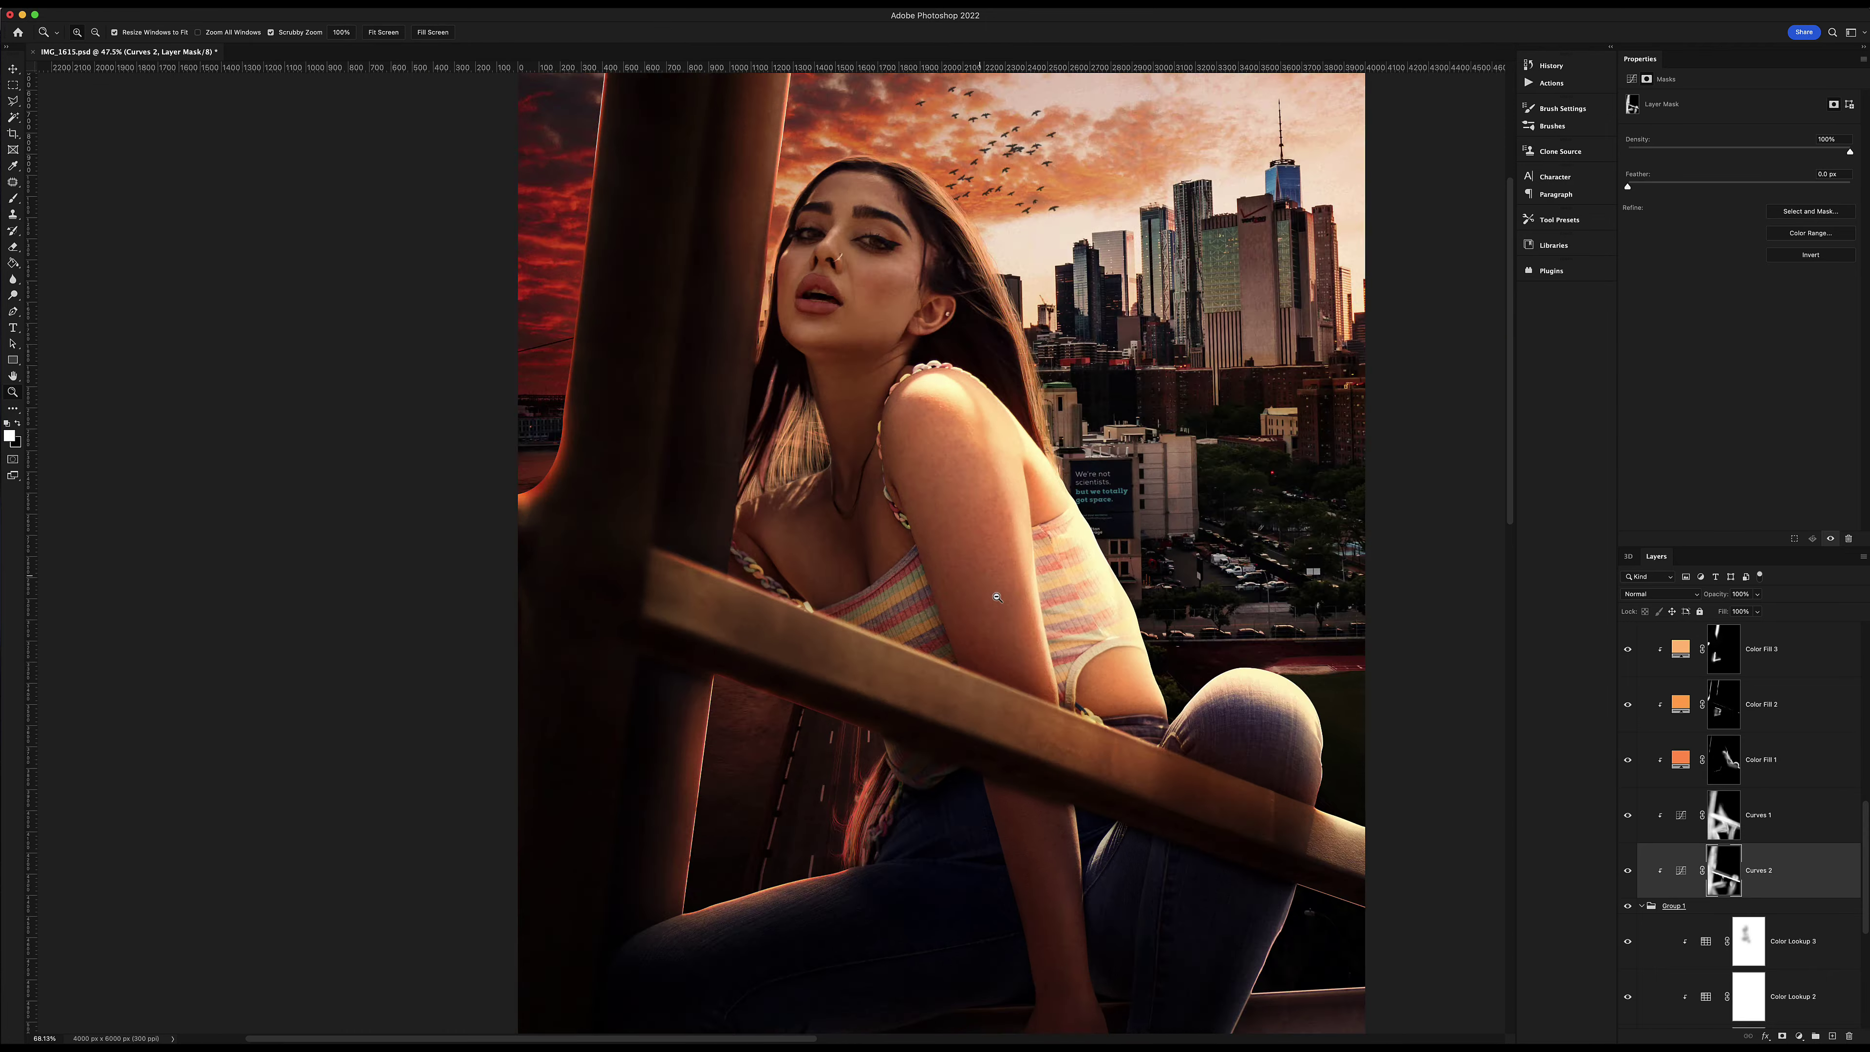
pyautogui.moveTo(957, 790); pyautogui.dragTo(1046, 790)
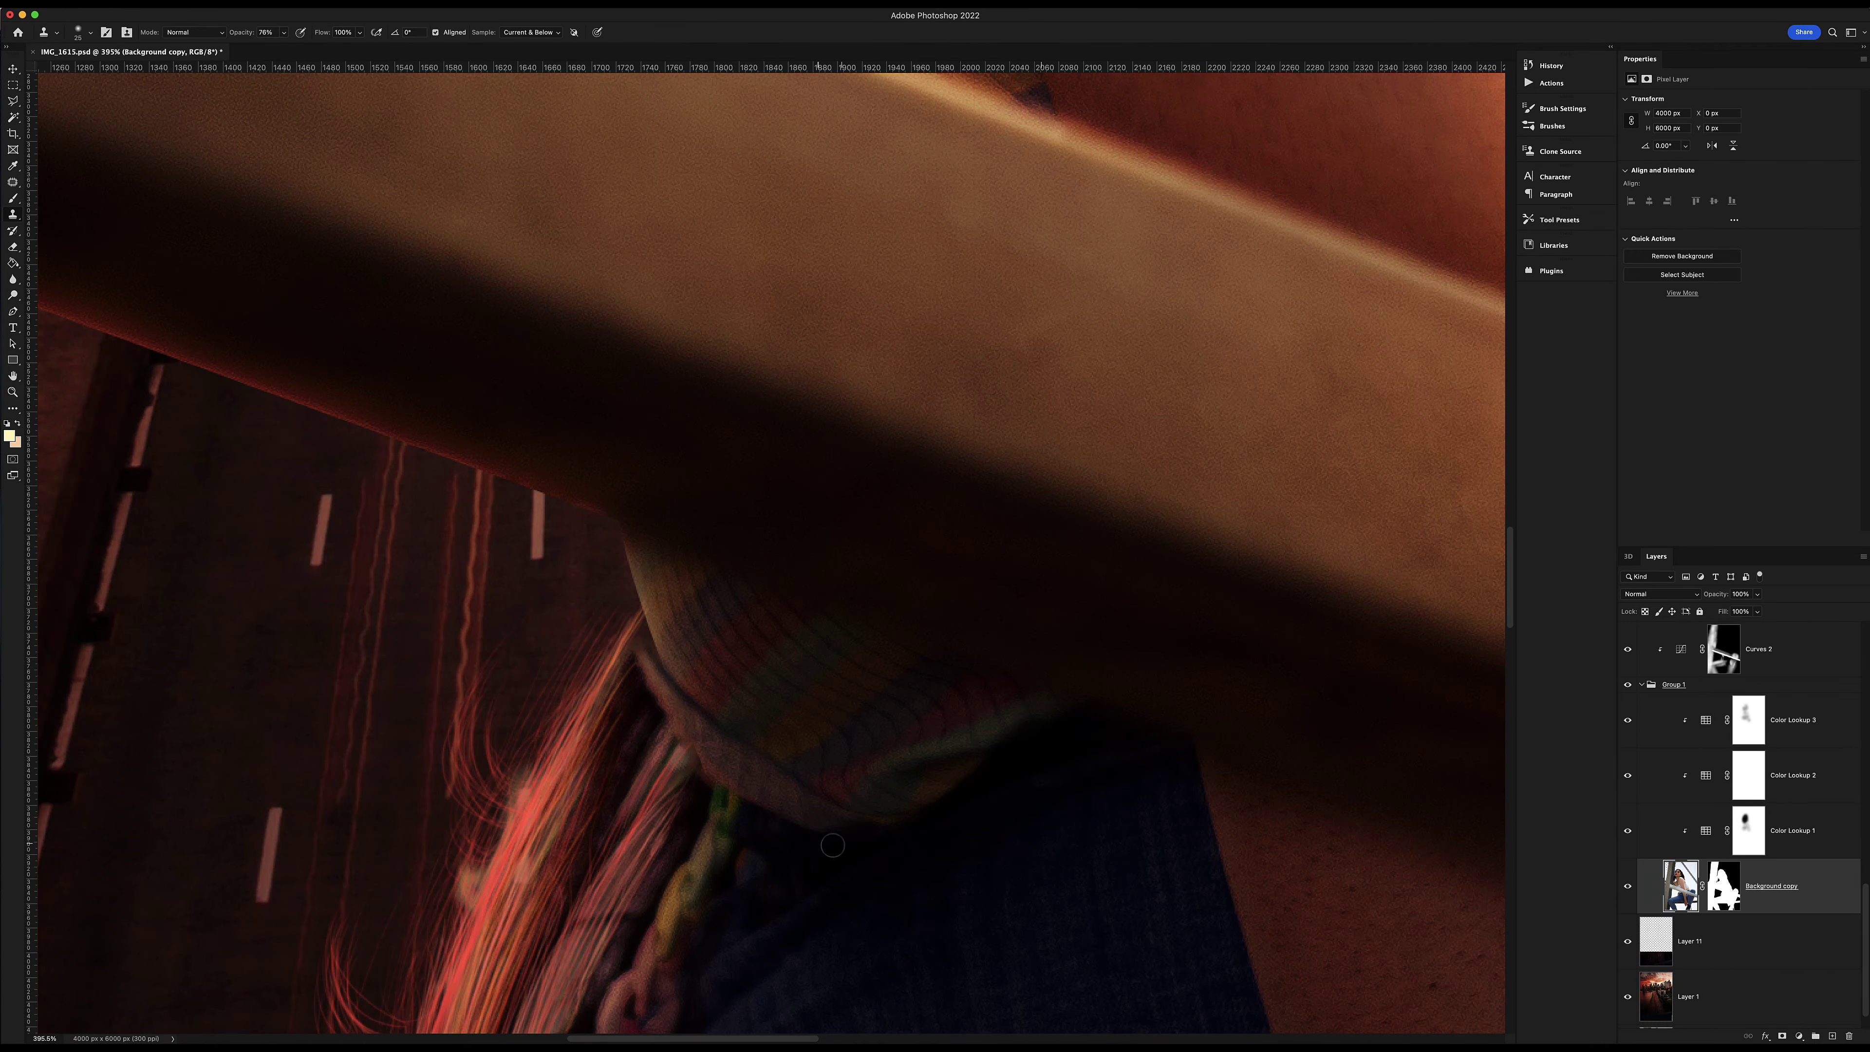
pyautogui.press('z')
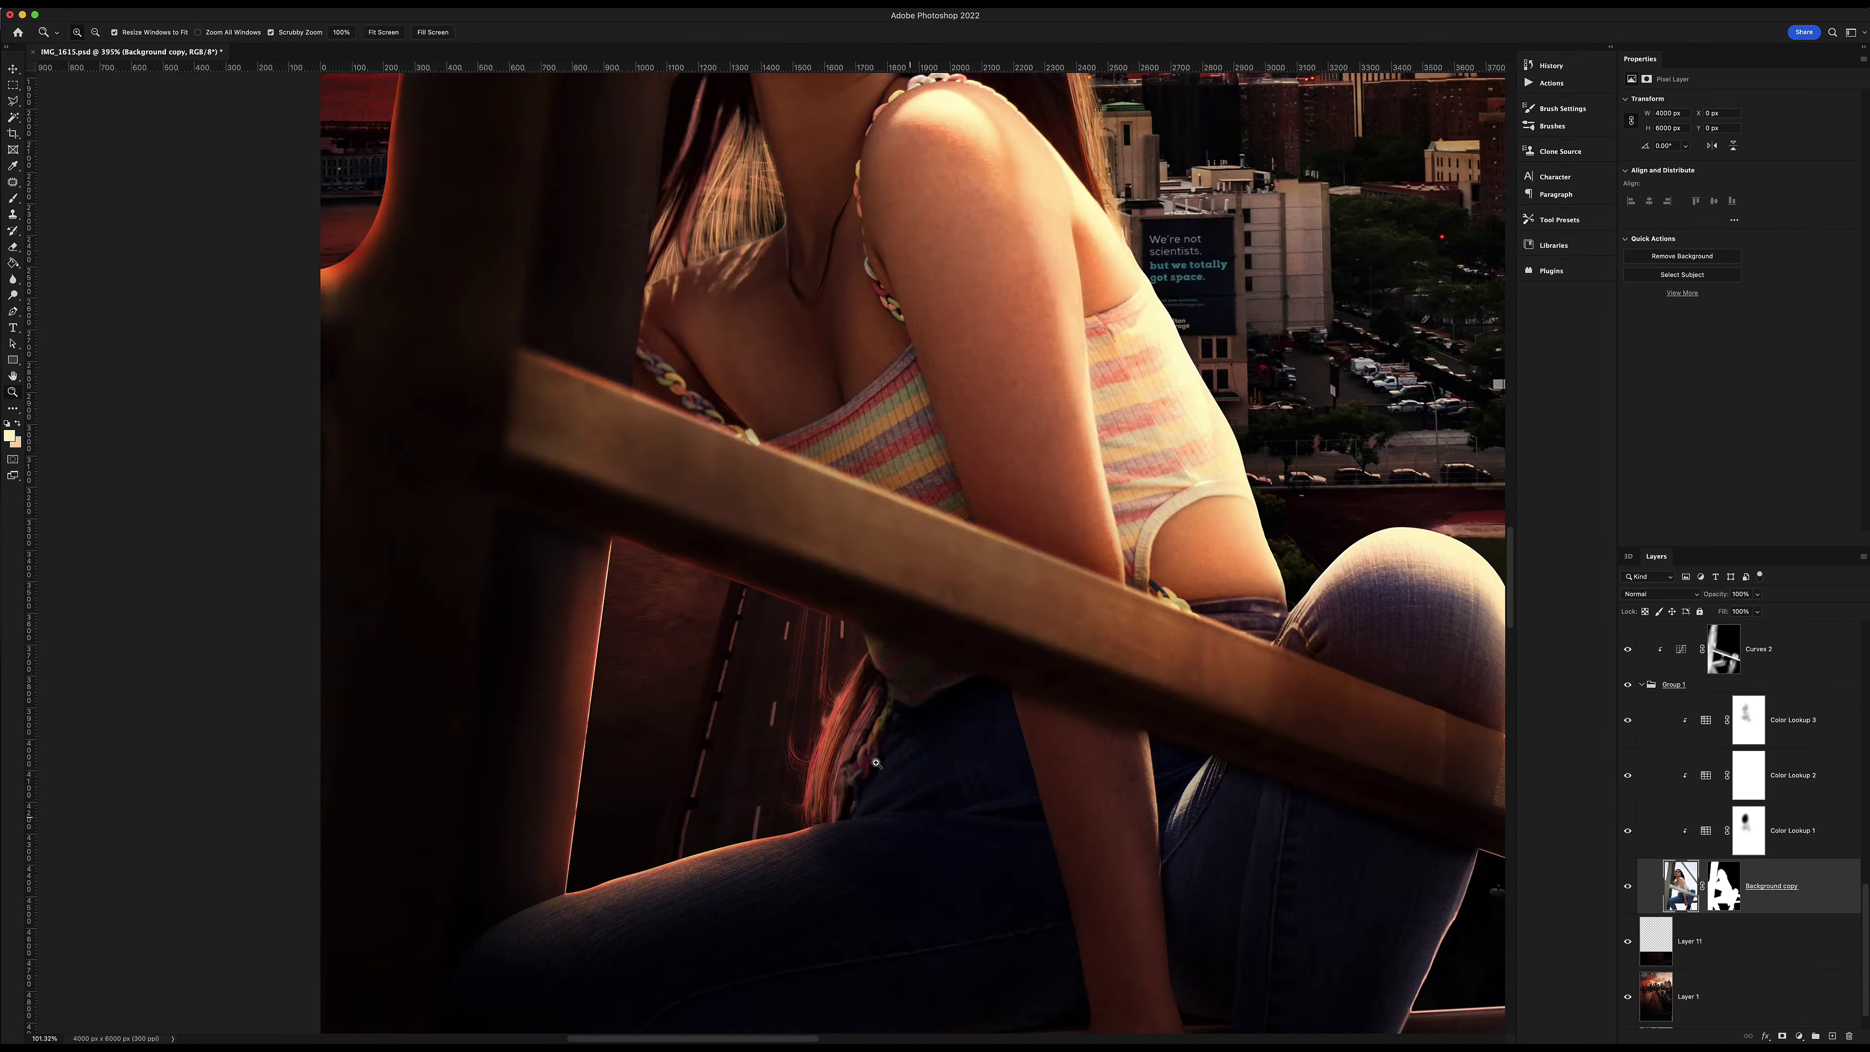
pyautogui.scroll(5, 1865, 687)
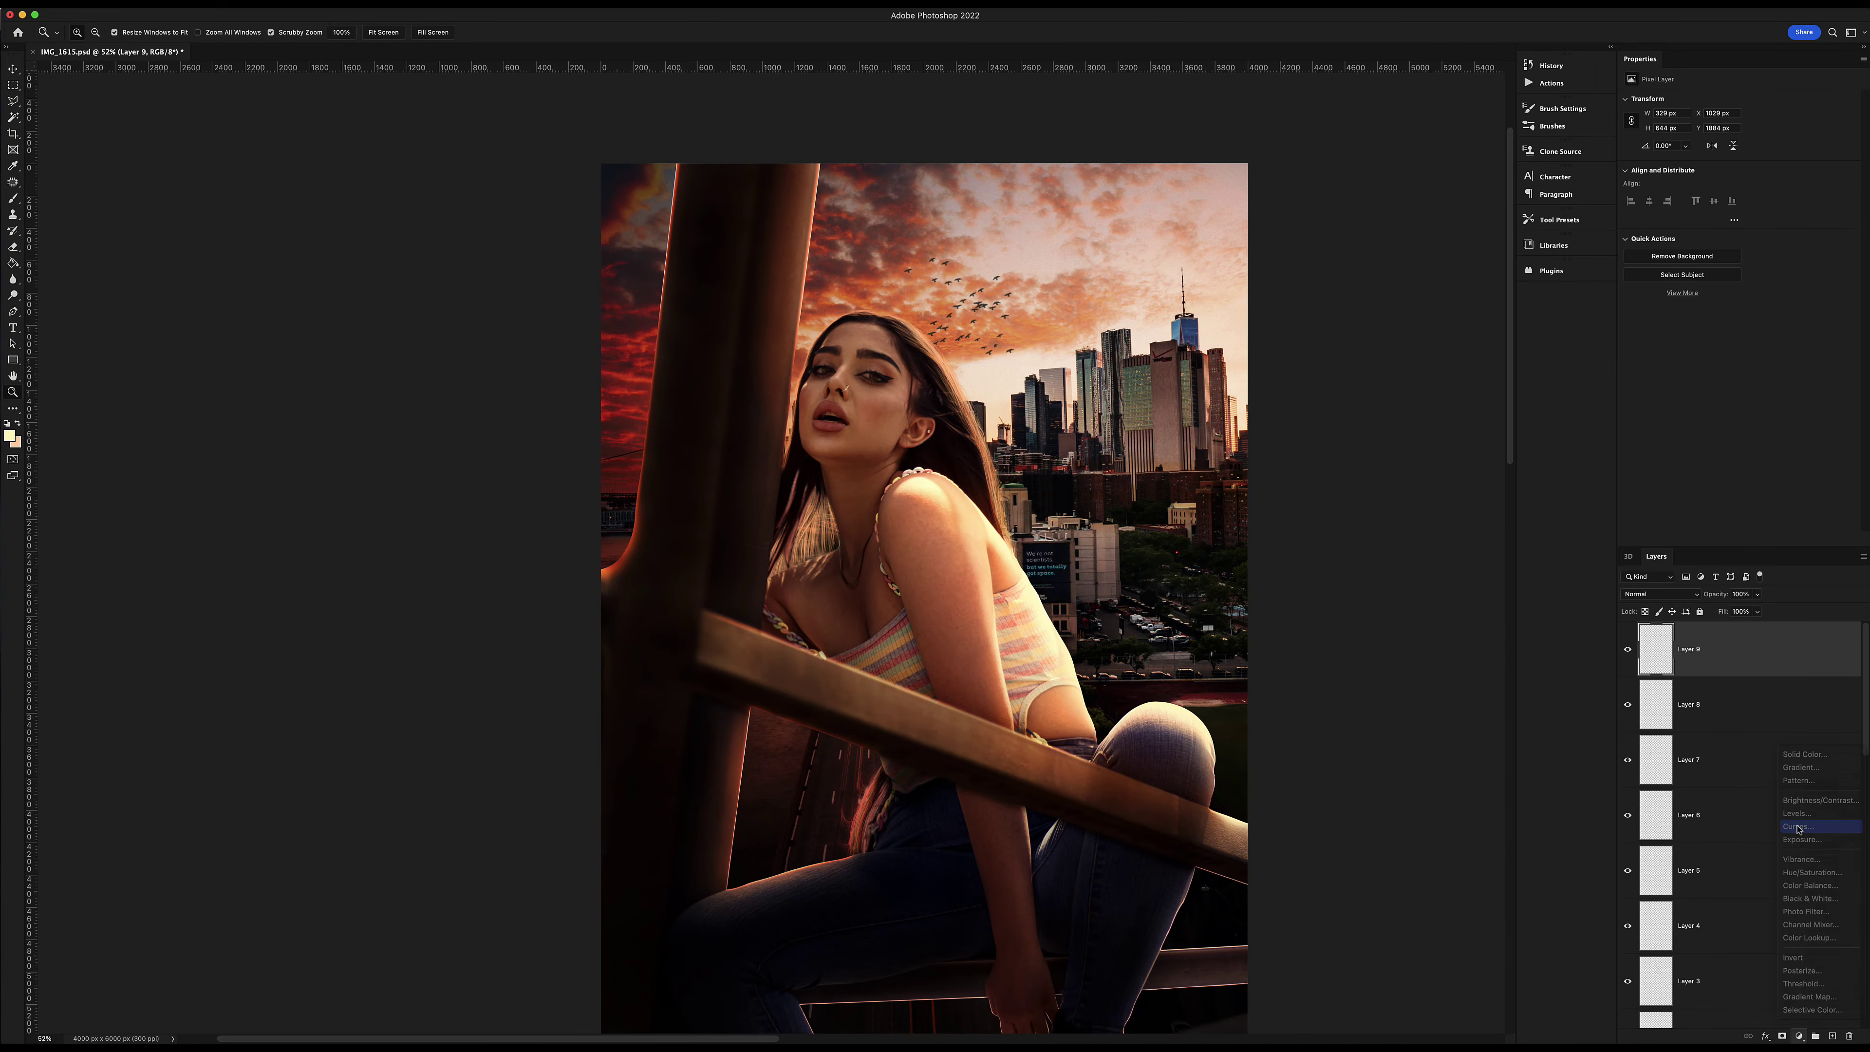
# Add a brightening Curves 3 layer limited by Blend If to brighter tones, with its mask inverted.
pyautogui.moveTo(1719, 221); pyautogui.dragTo(1720, 161)
pyautogui.doubleClick(1825, 648)
pyautogui.moveTo(1487, 837); pyautogui.dragTo(1515, 836)
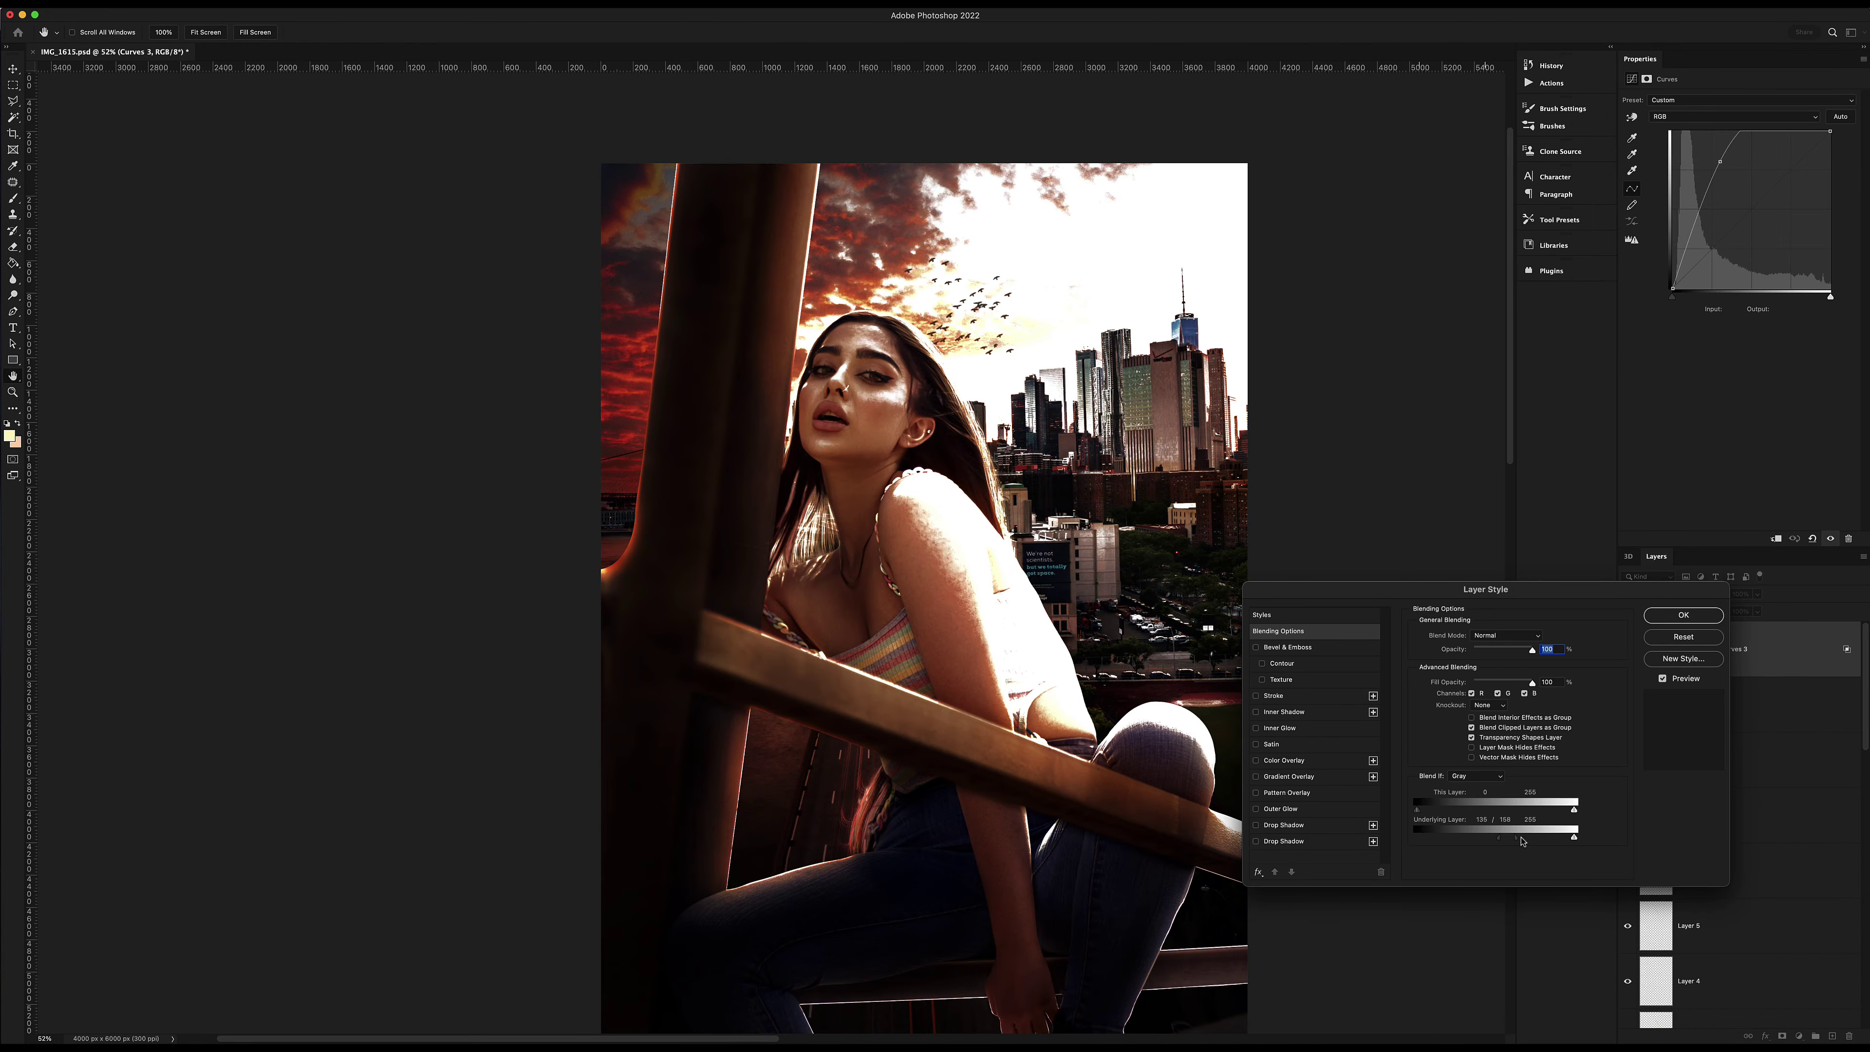
pyautogui.press('Return')
pyautogui.press('z')
pyautogui.moveTo(883, 389); pyautogui.dragTo(1417, 729)
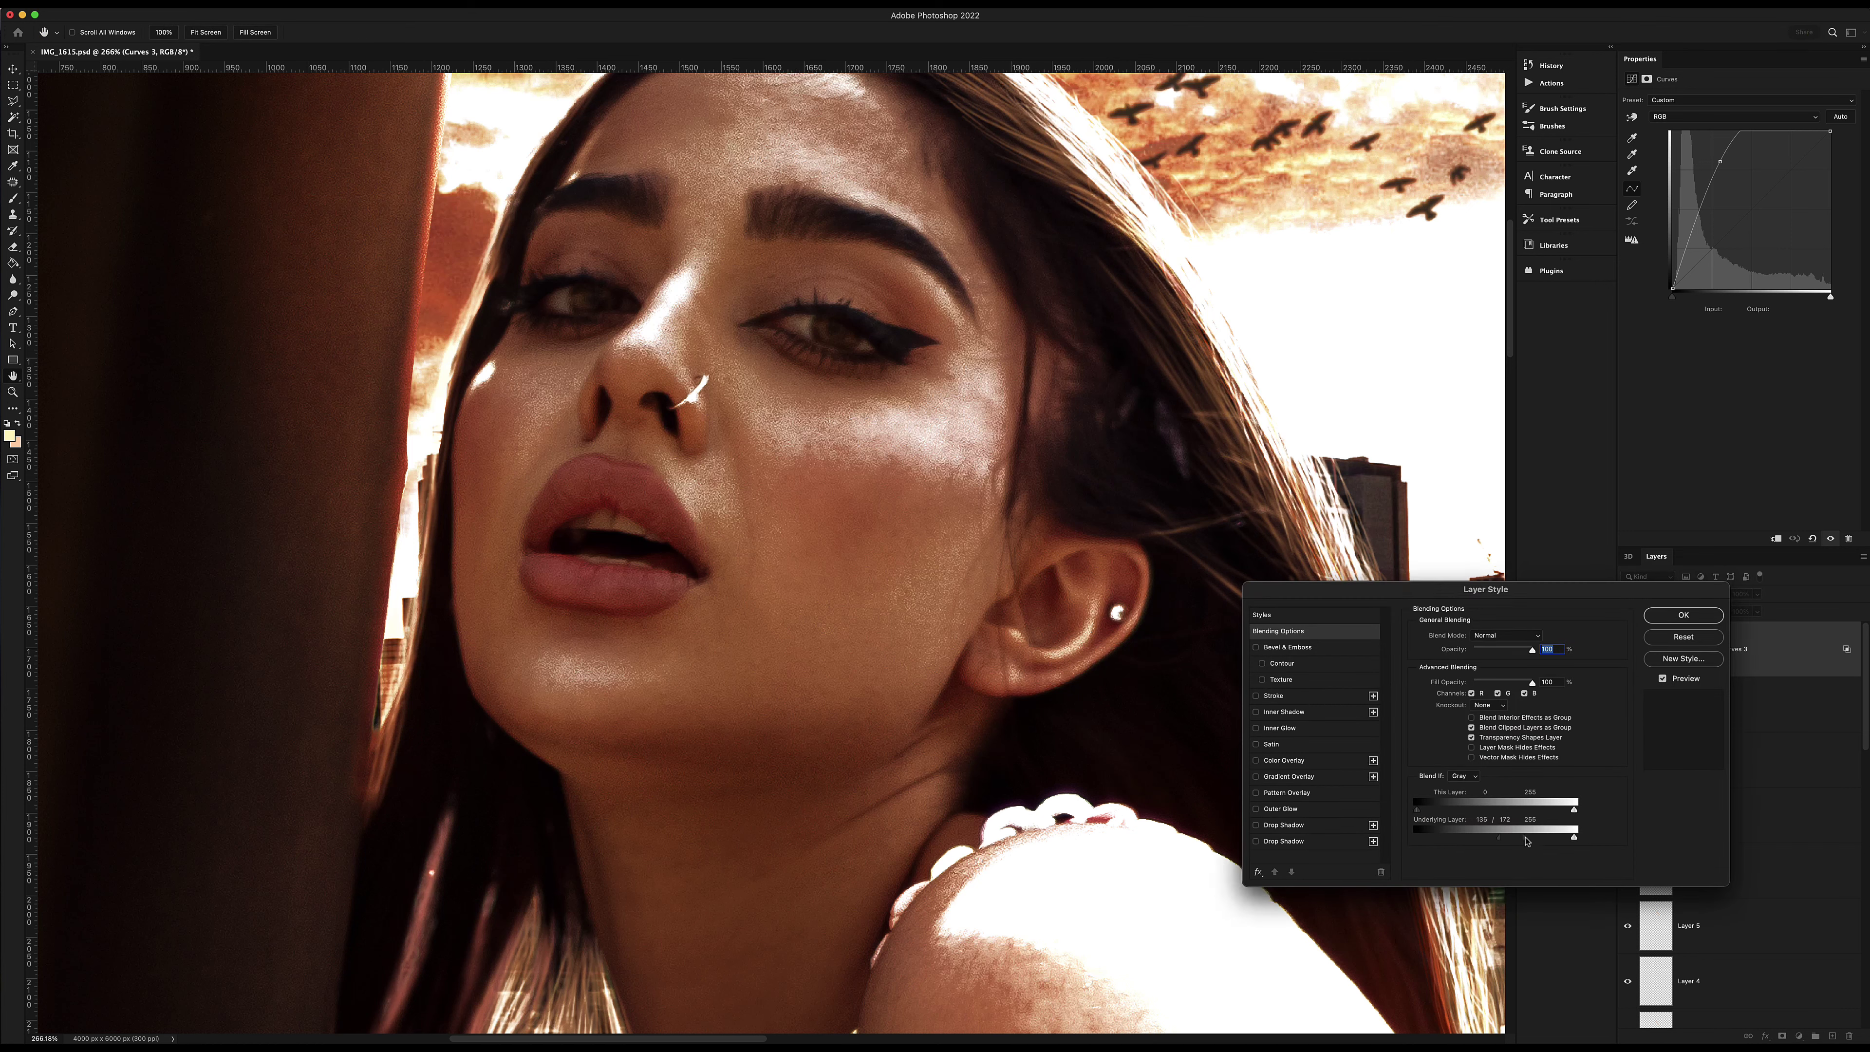
pyautogui.hotkey('ctrl', 'i')
pyautogui.press('b')
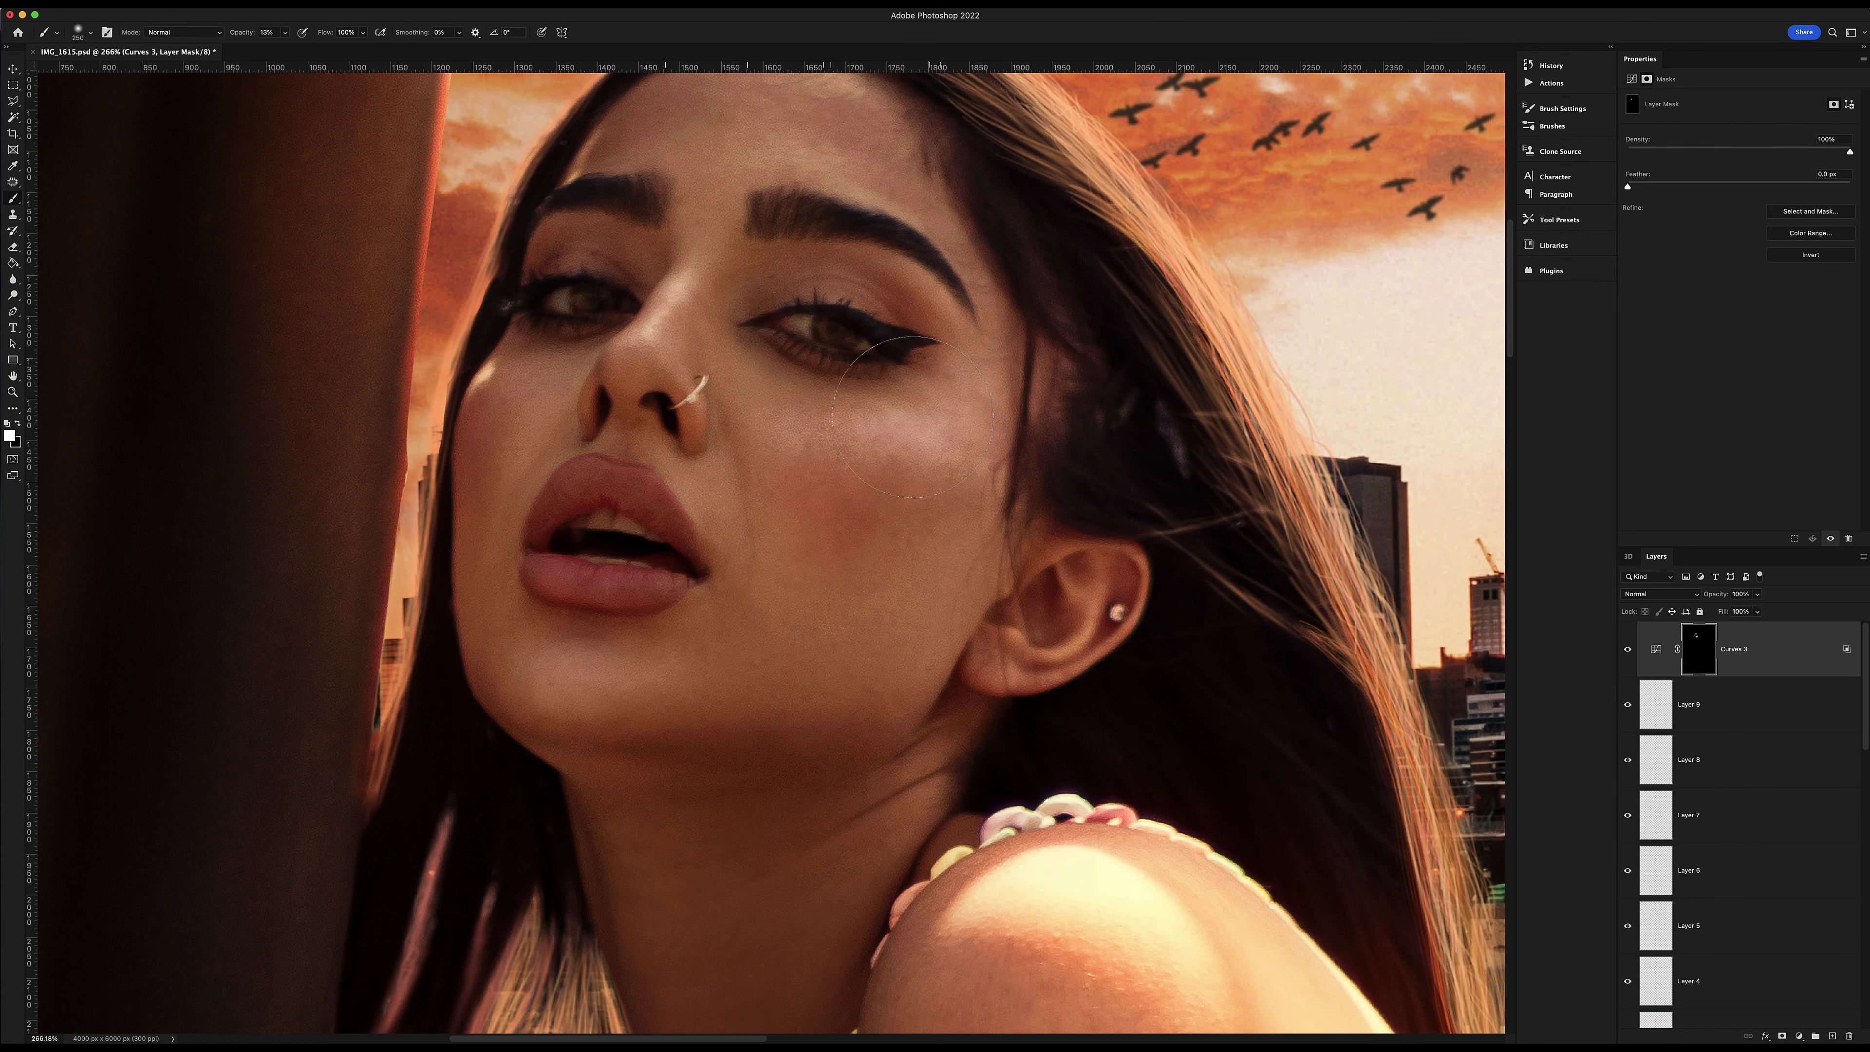
# Add a warm Overlay Color Fill limited by Blend If to brighter underlying tones, and invert its mask.
pyautogui.click(1804, 754)
pyautogui.click(1531, 548)
pyautogui.click(1660, 594)
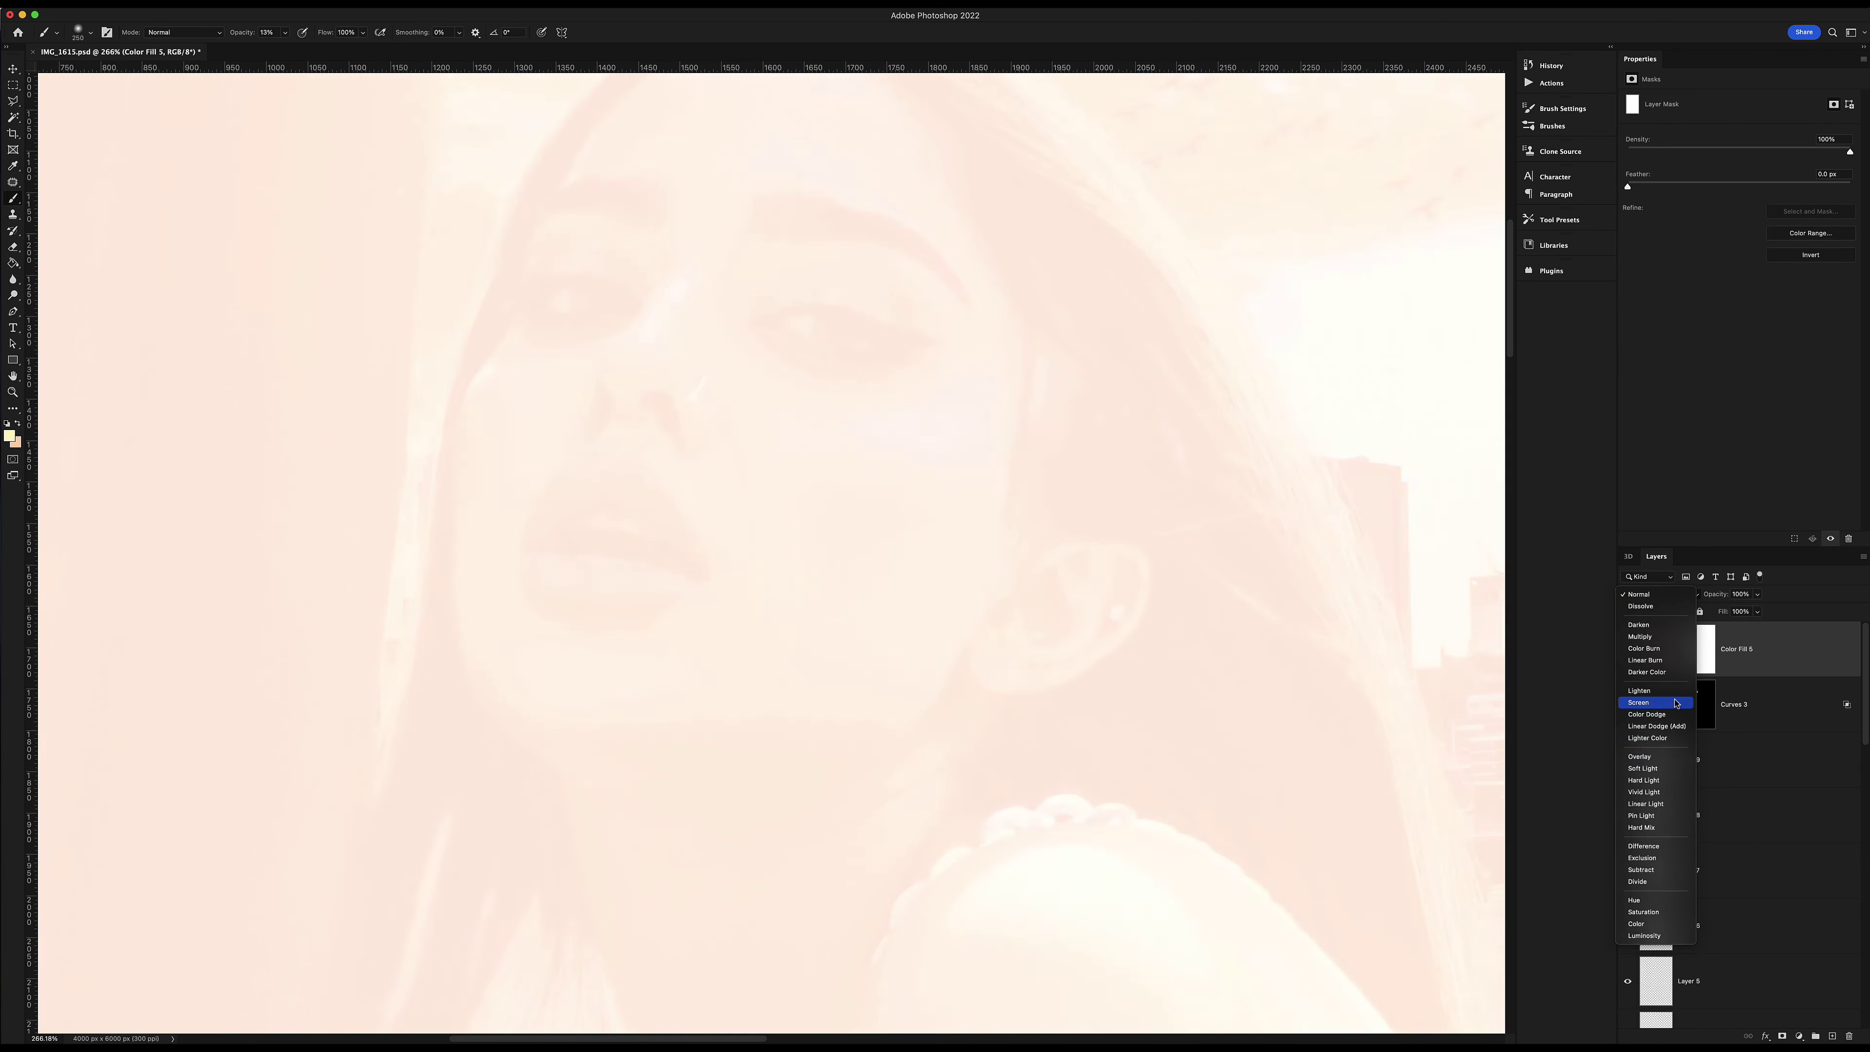
pyautogui.click(1672, 758)
pyautogui.doubleClick(1803, 648)
pyautogui.moveTo(1415, 836); pyautogui.dragTo(1498, 836)
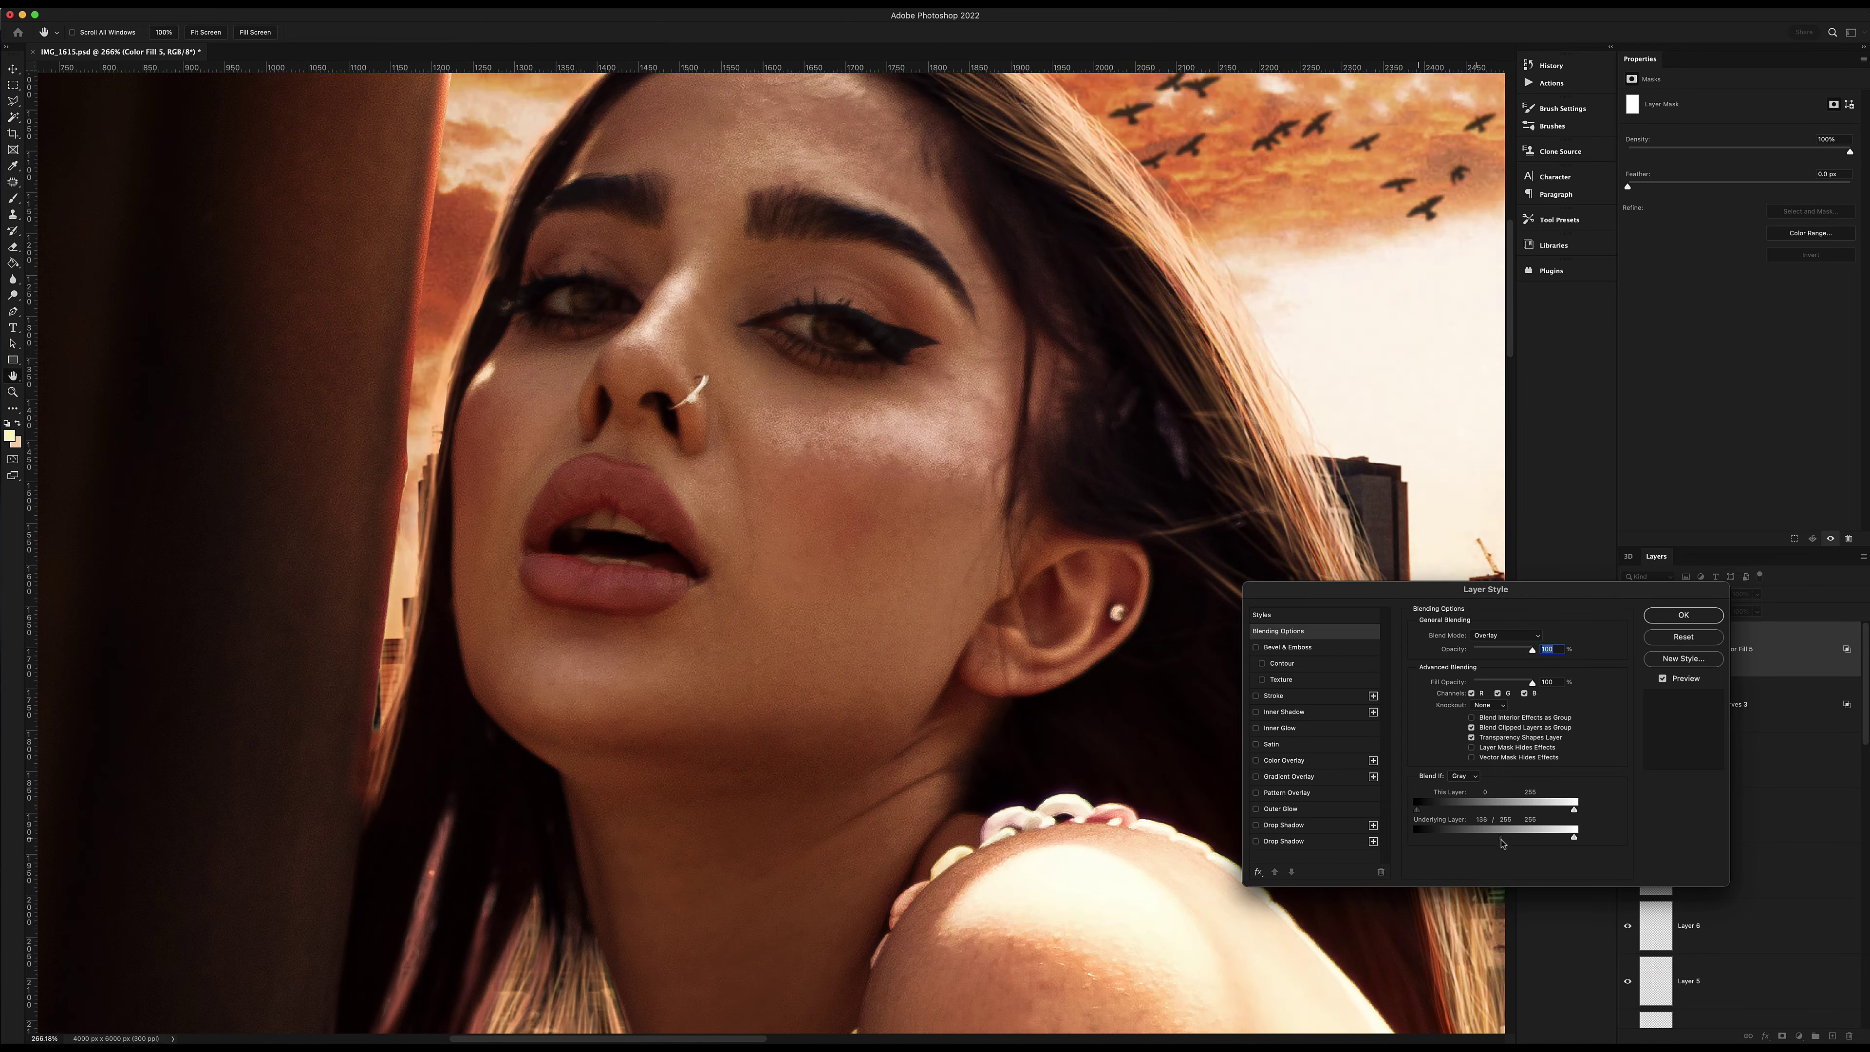
pyautogui.press('Return')
pyautogui.hotkey('ctrl', 'i')
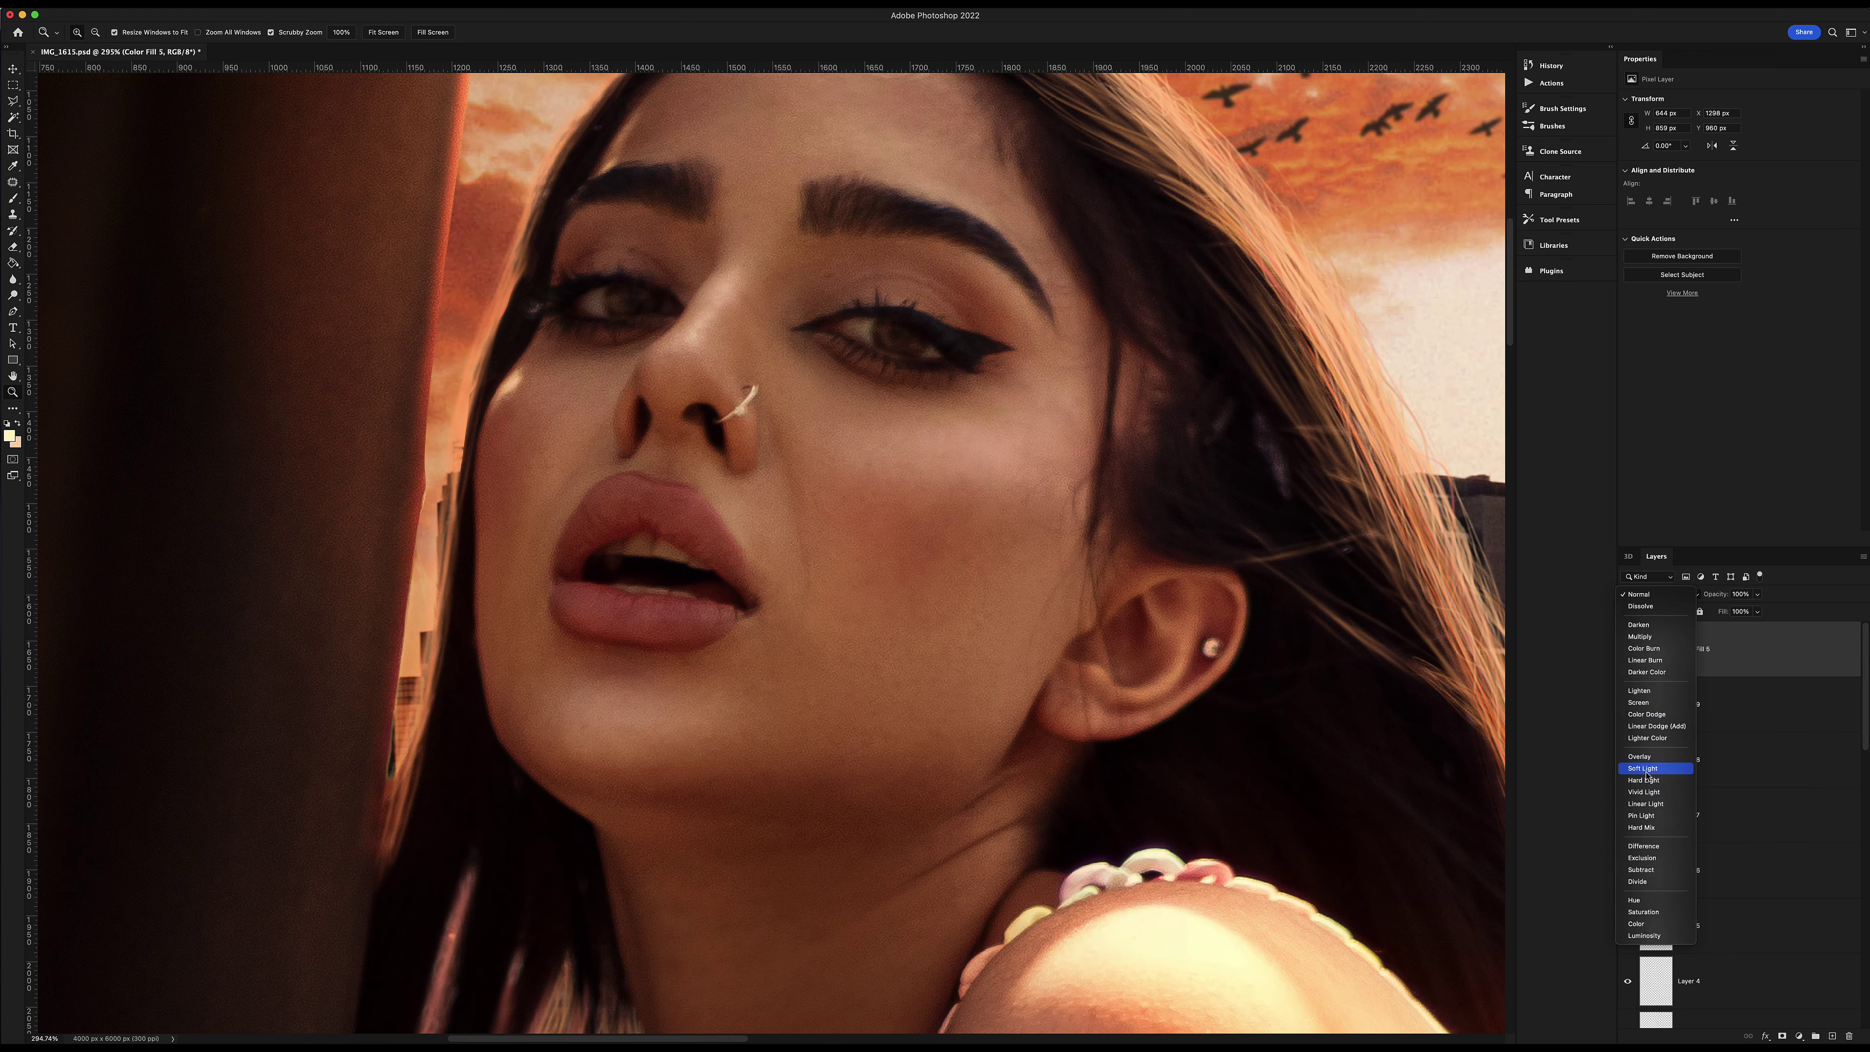
# Set a second fill layer to Overlay, restrict it to brighter underlying tones, and mask it black.
pyautogui.click(1650, 755)
pyautogui.press('e')
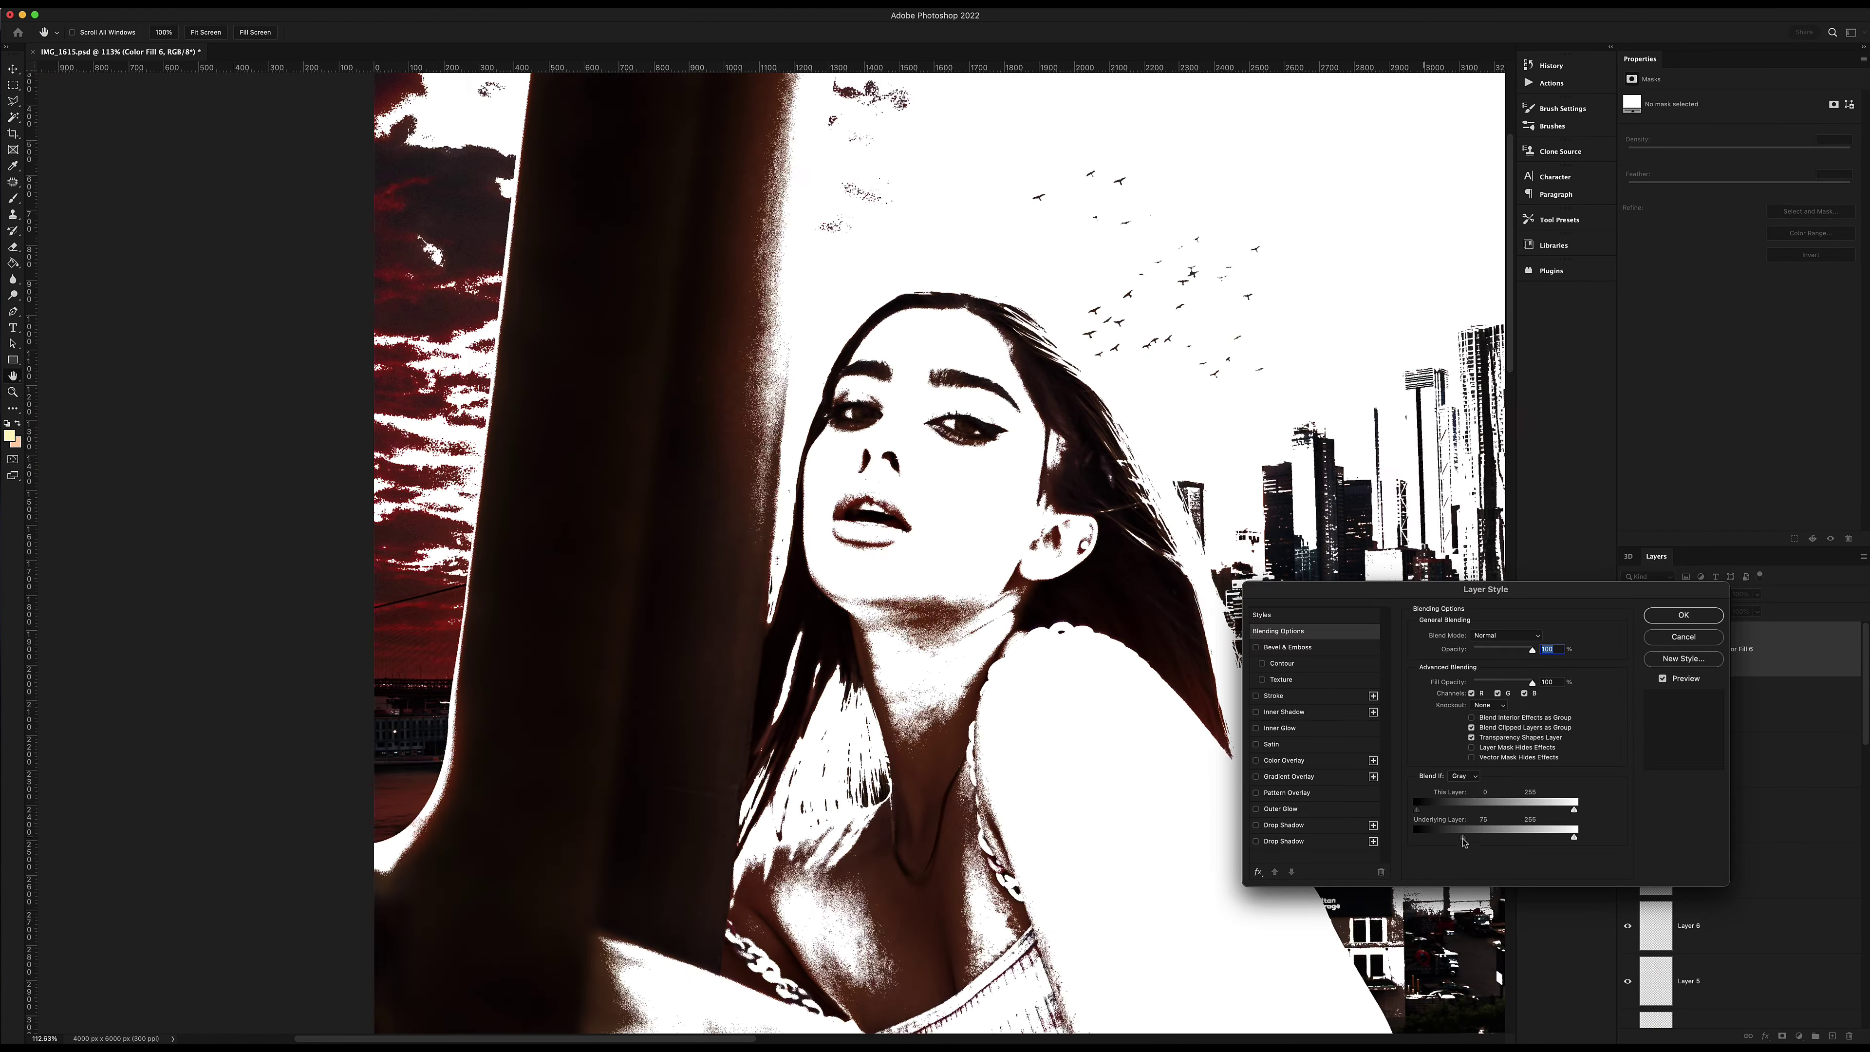
pyautogui.moveTo(1463, 838); pyautogui.dragTo(1502, 828)
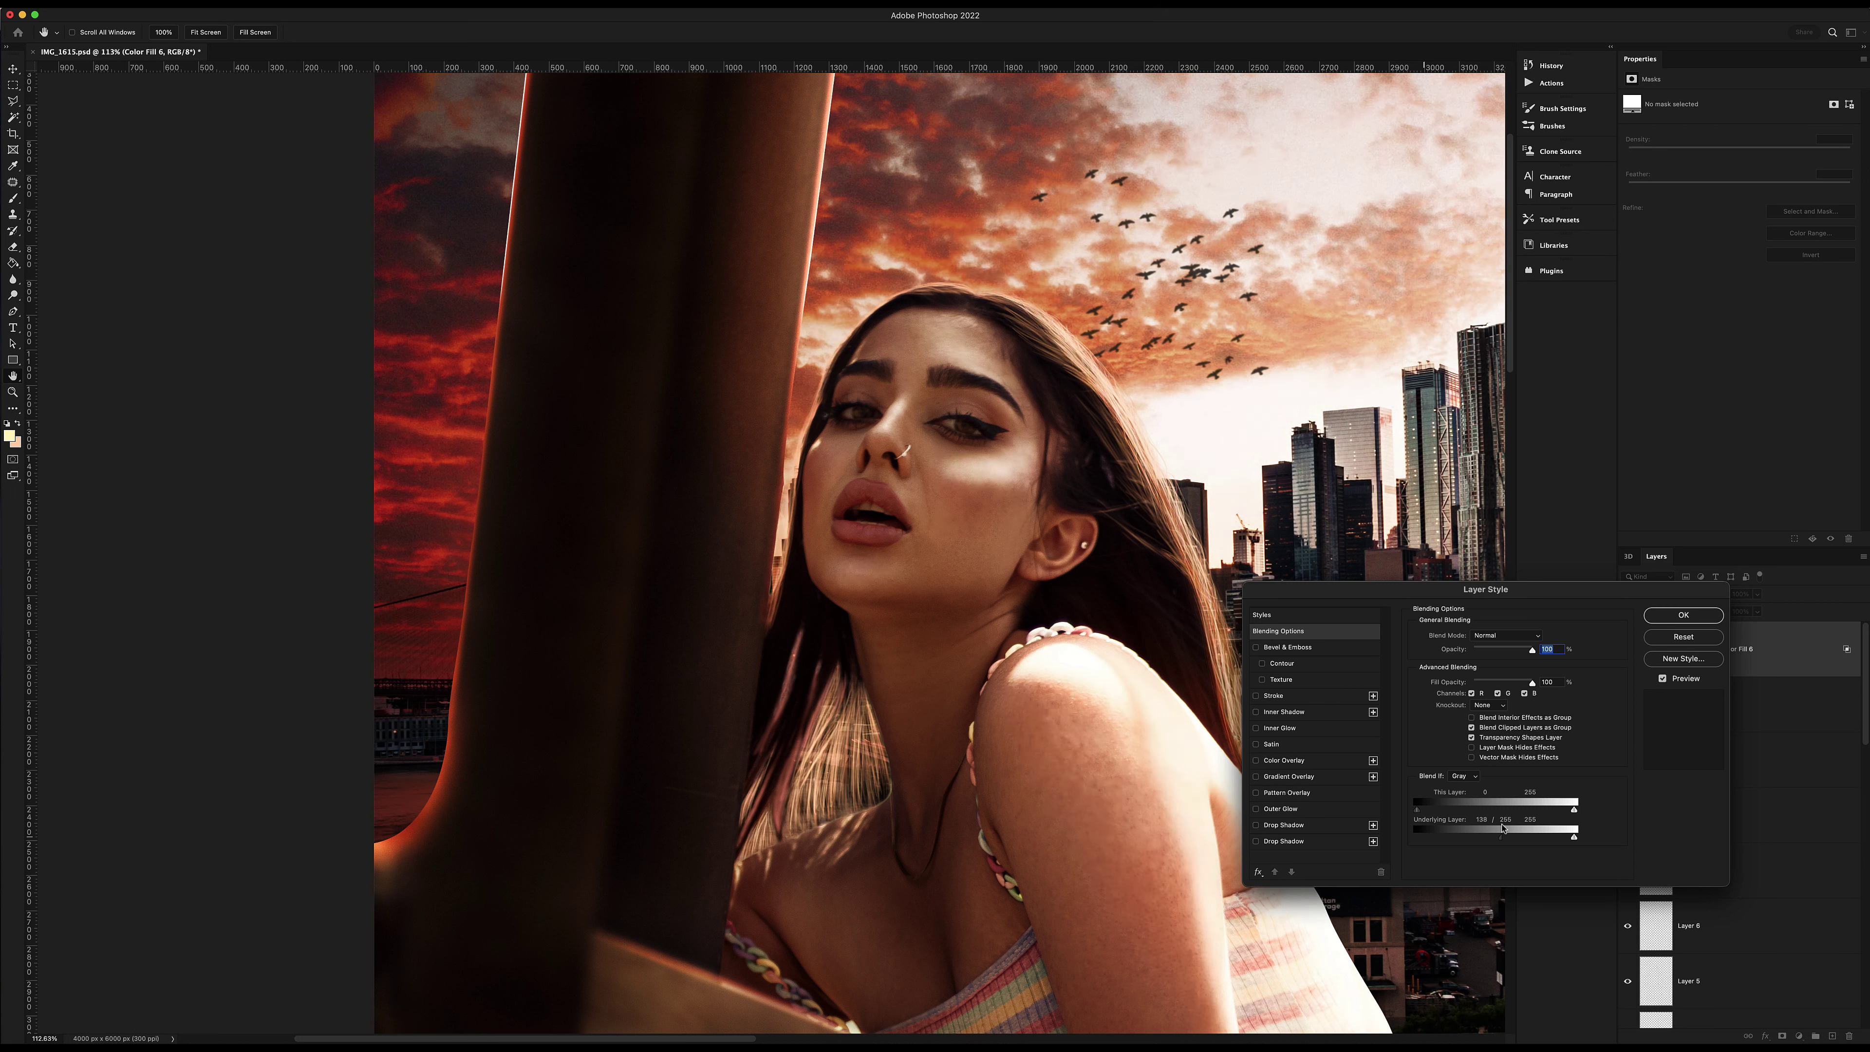
pyautogui.press('Return')
pyautogui.hotkey('ctrl', 'i')
pyautogui.press('b')
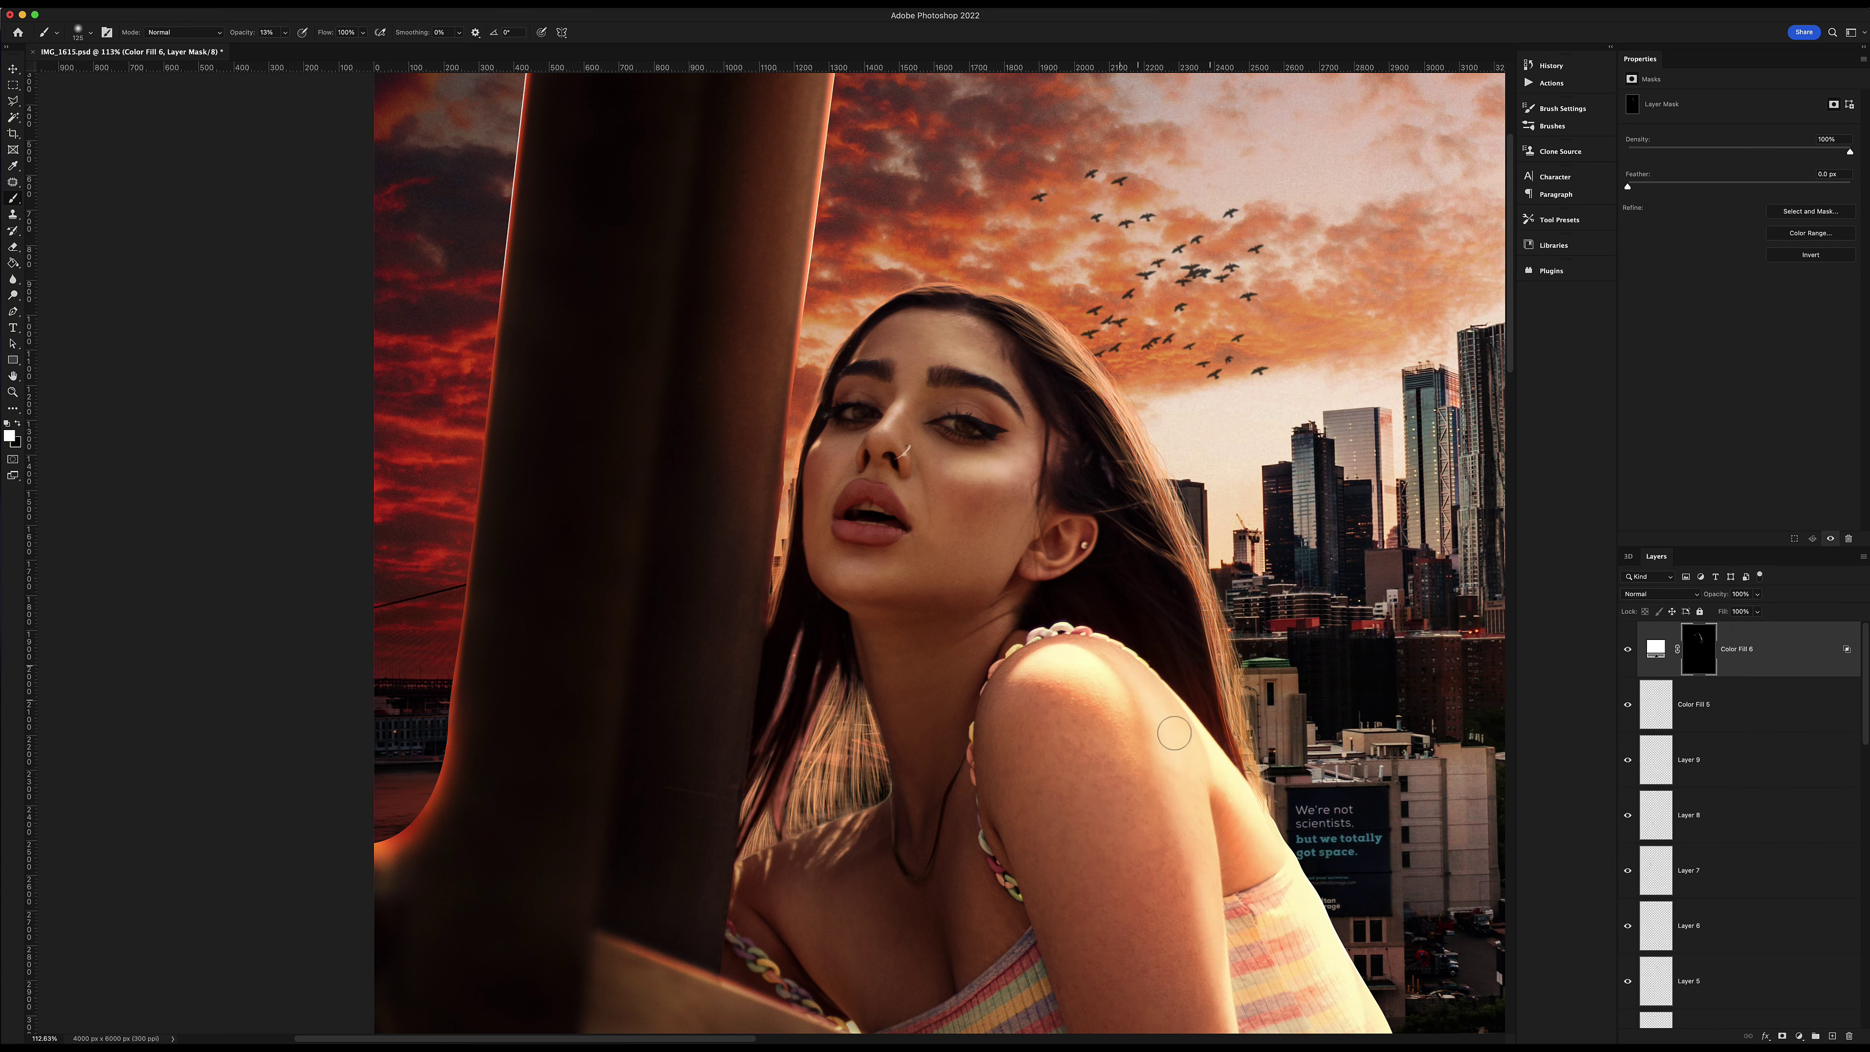
# Zoom out to the whole image, then zoom back in on her face.
pyautogui.scroll(-5, 992, 427)
pyautogui.hscroll(3, 992, 427)
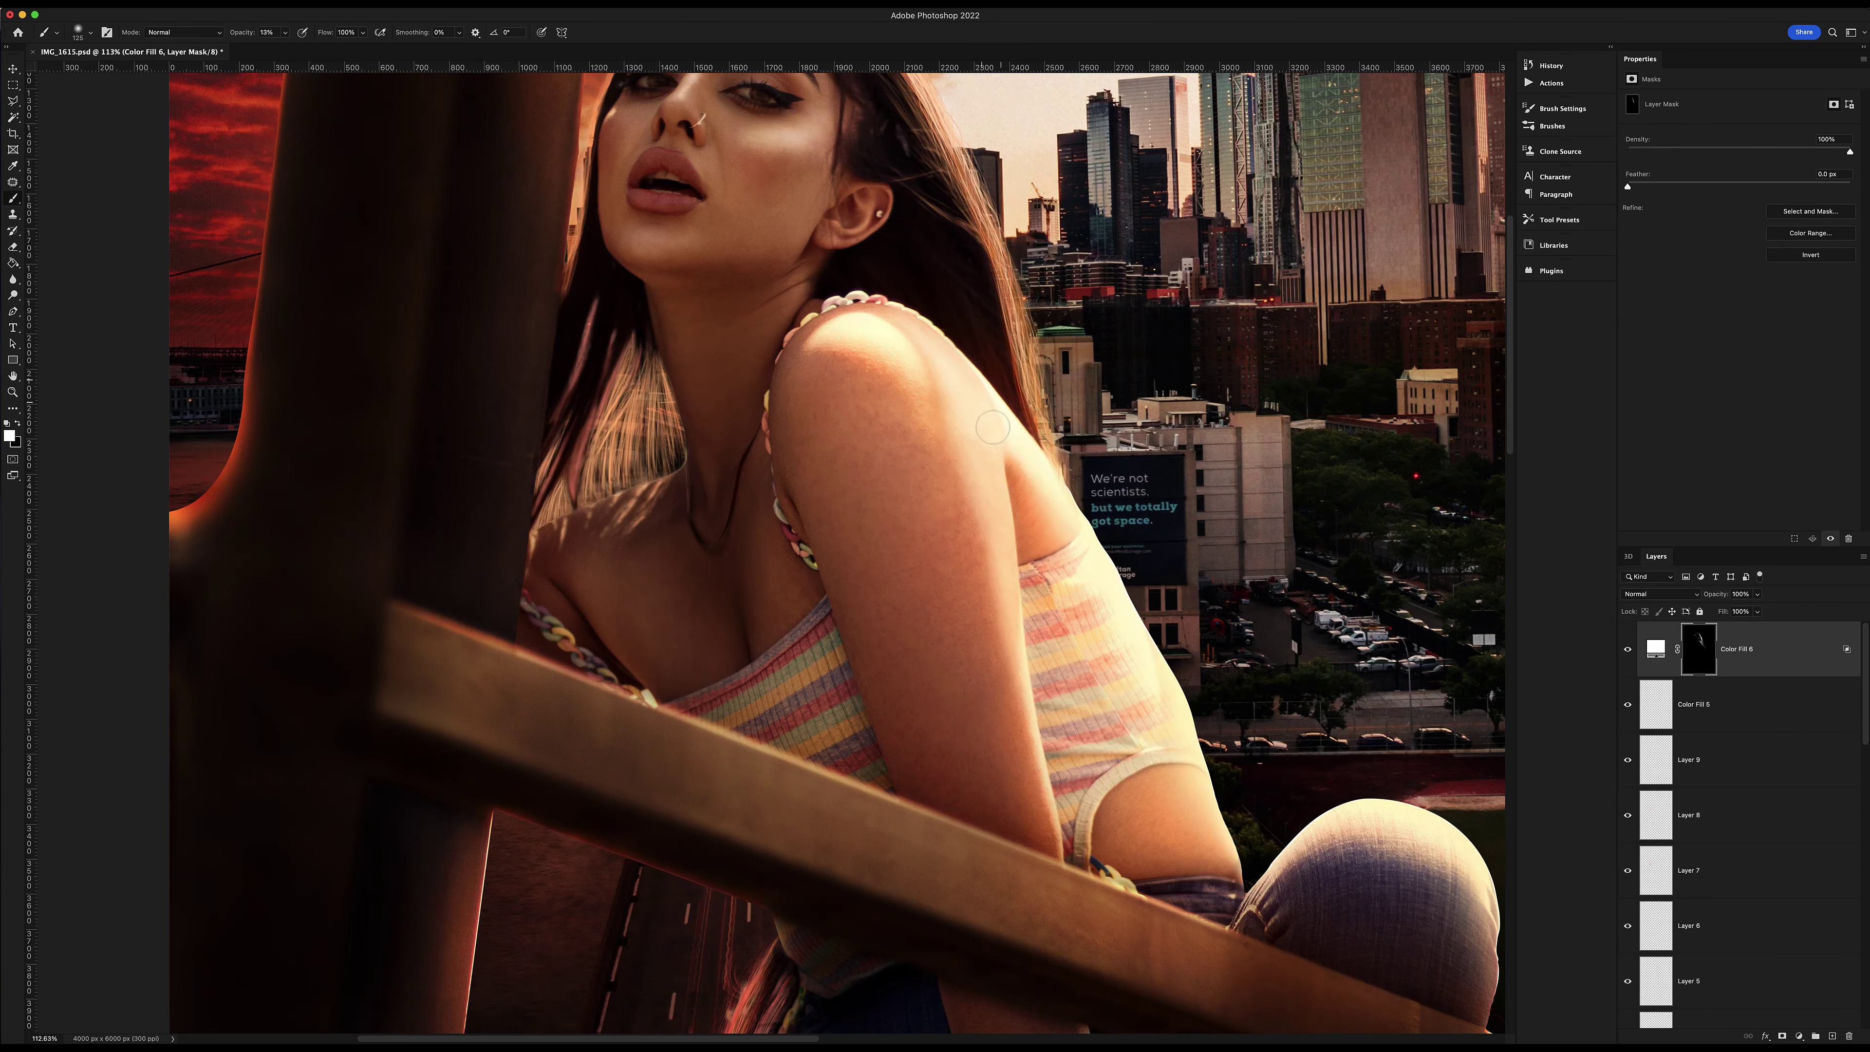
pyautogui.scroll(-5, 1428, 806)
pyautogui.press('z')
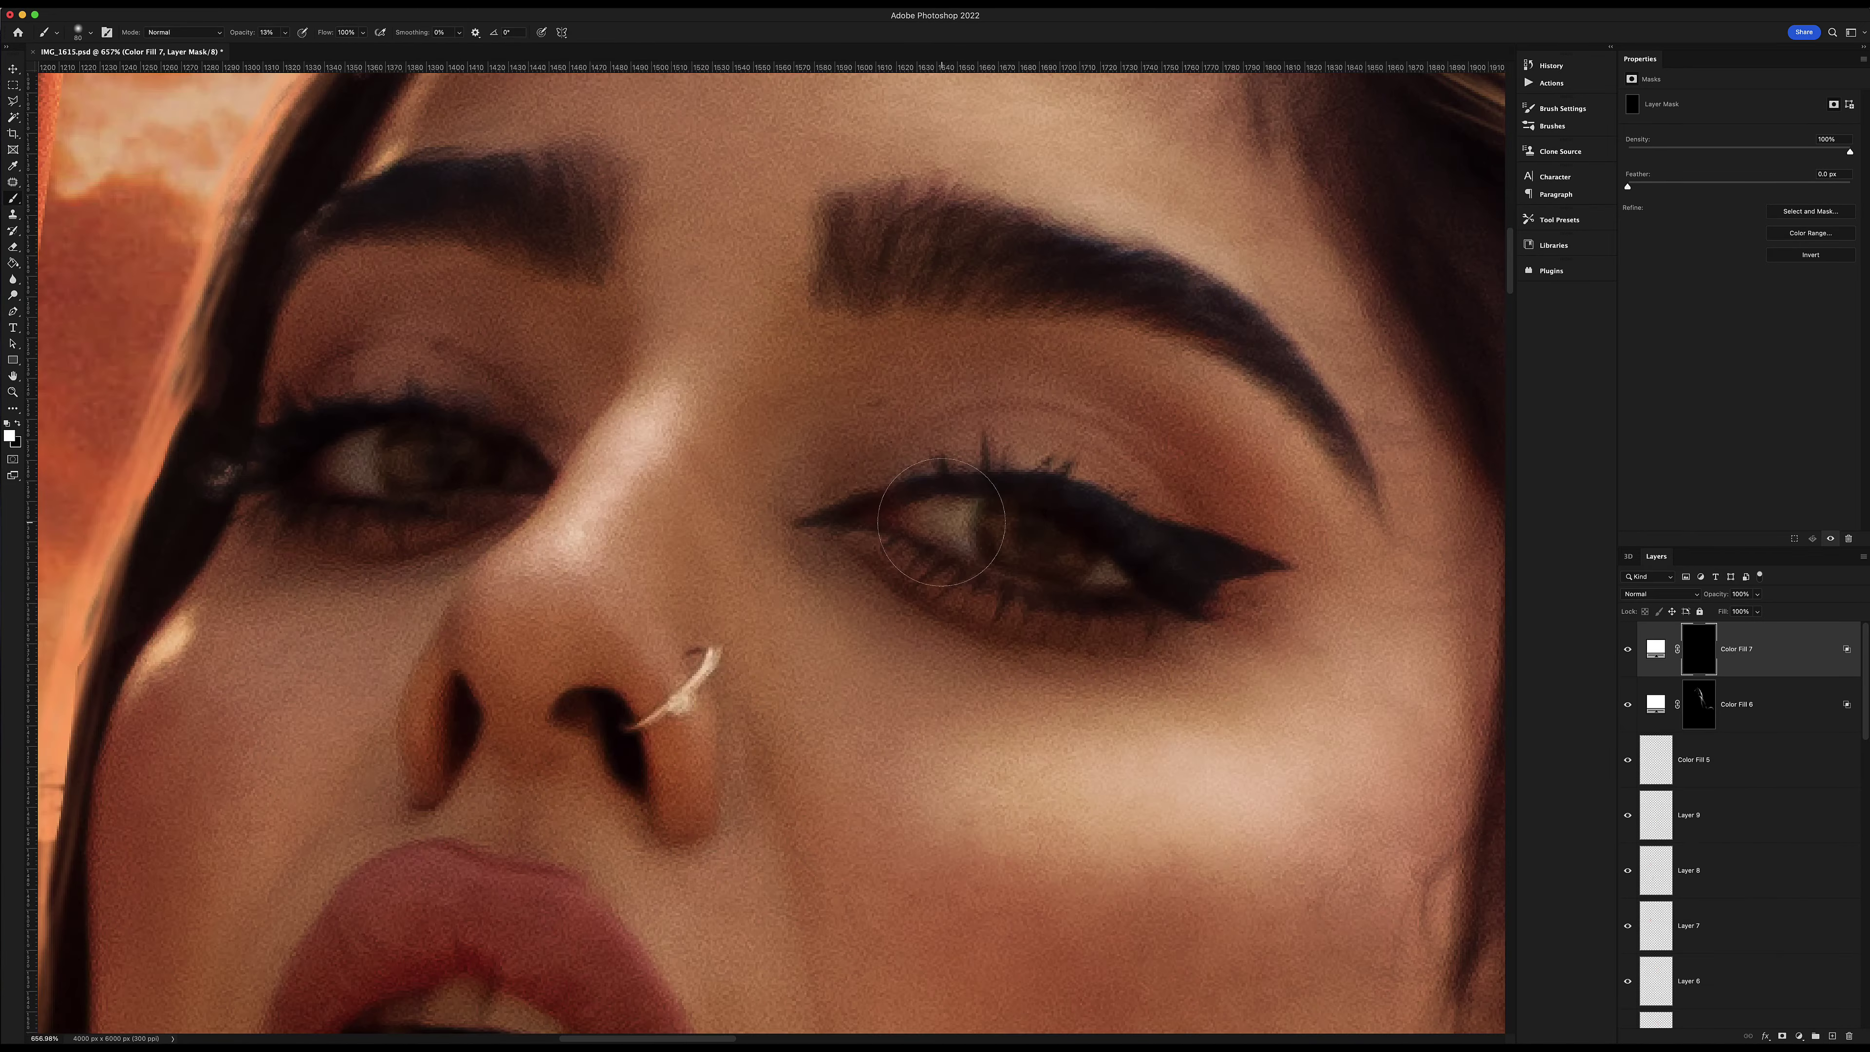
pyautogui.press('z')
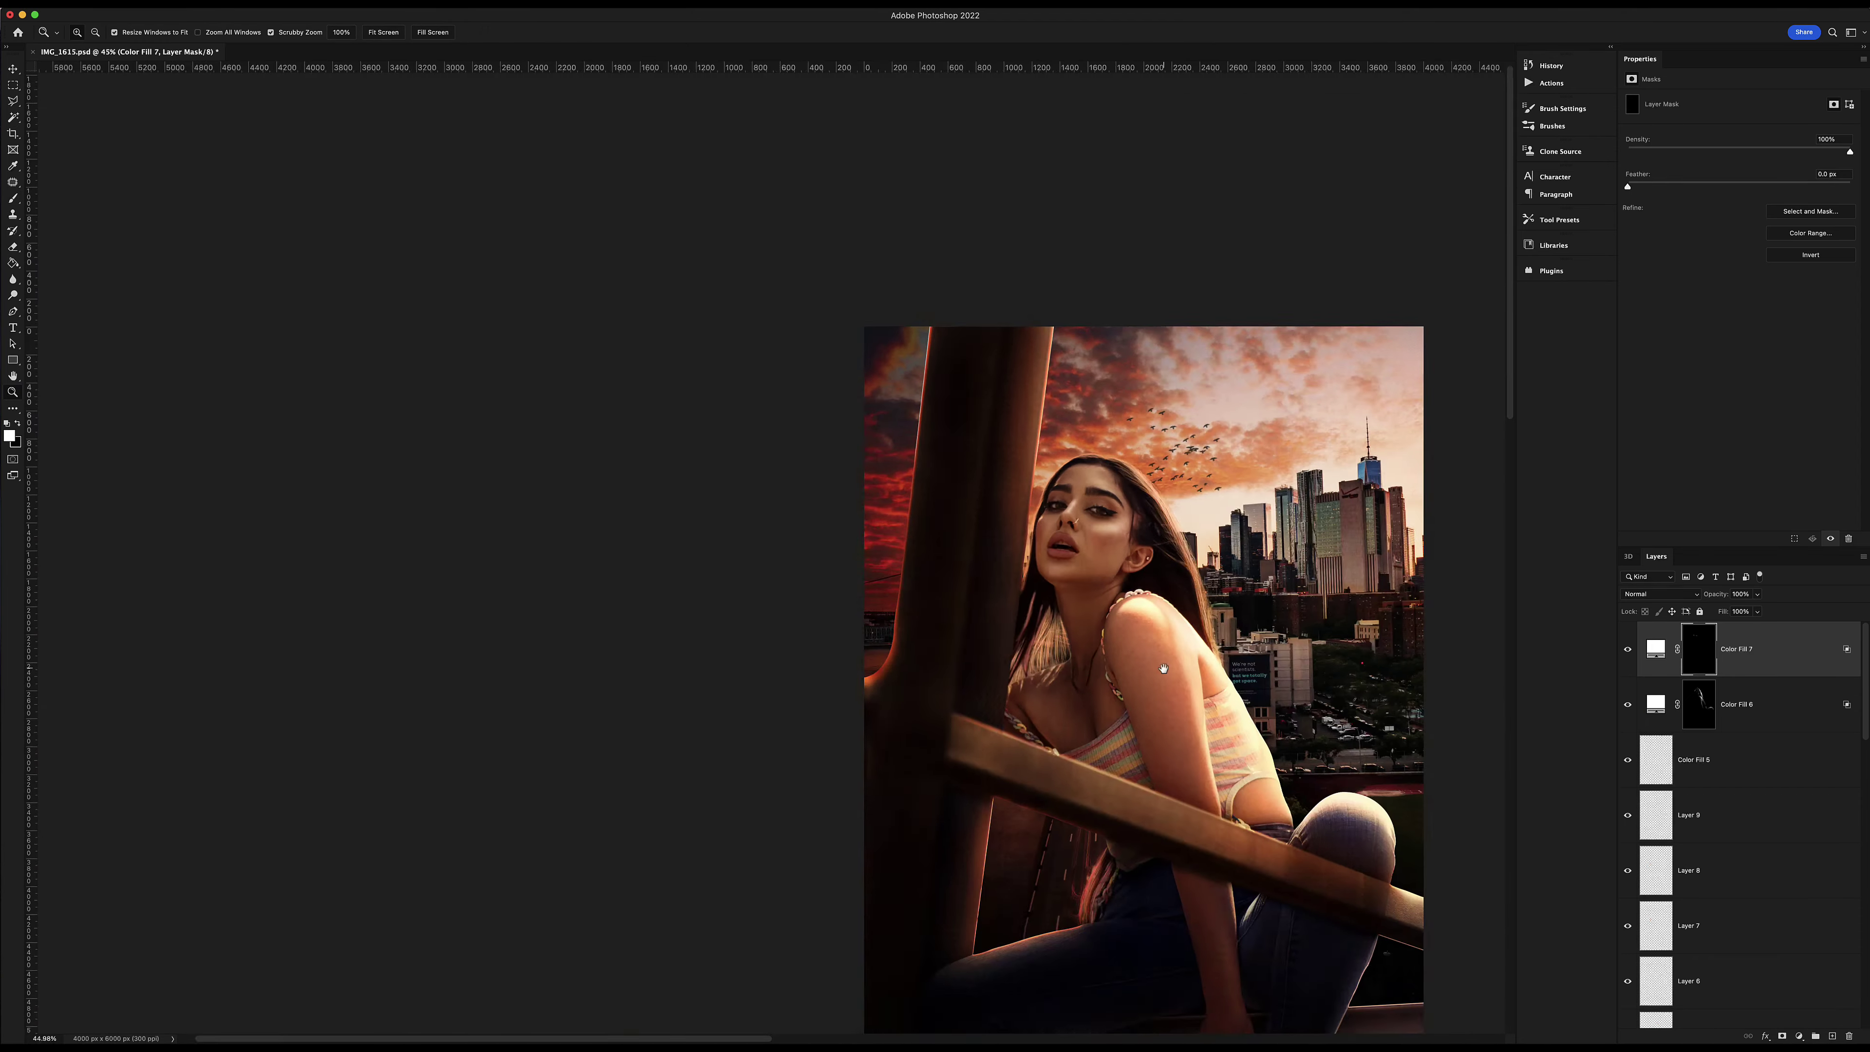
pyautogui.moveTo(1140, 580); pyautogui.dragTo(850, 285)
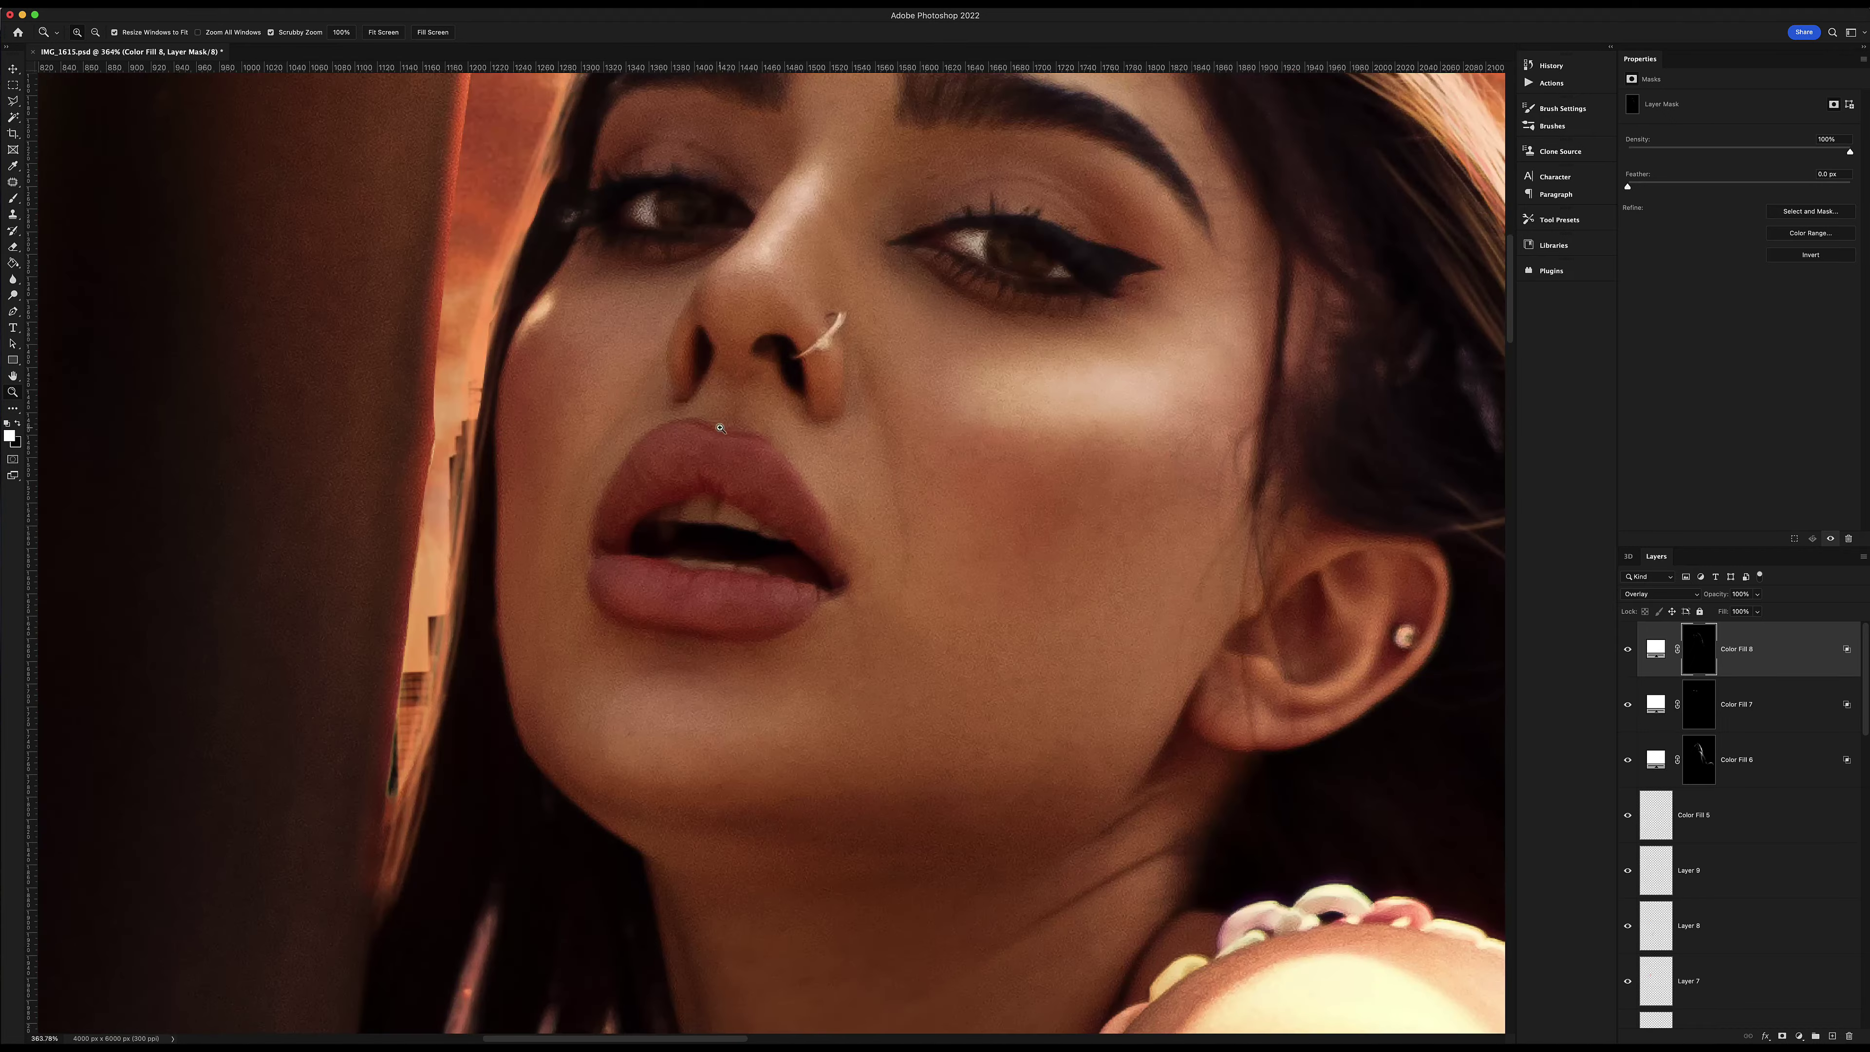
# Limit the new fill layer to brighter underlying tones via Blend If and add a Color Balance adjustment.
pyautogui.click(1813, 753)
pyautogui.moveTo(1416, 837)
pyautogui.mouseDown()
pyautogui.moveTo(1482, 845)
pyautogui.moveTo(1460, 837)
pyautogui.mouseUp()
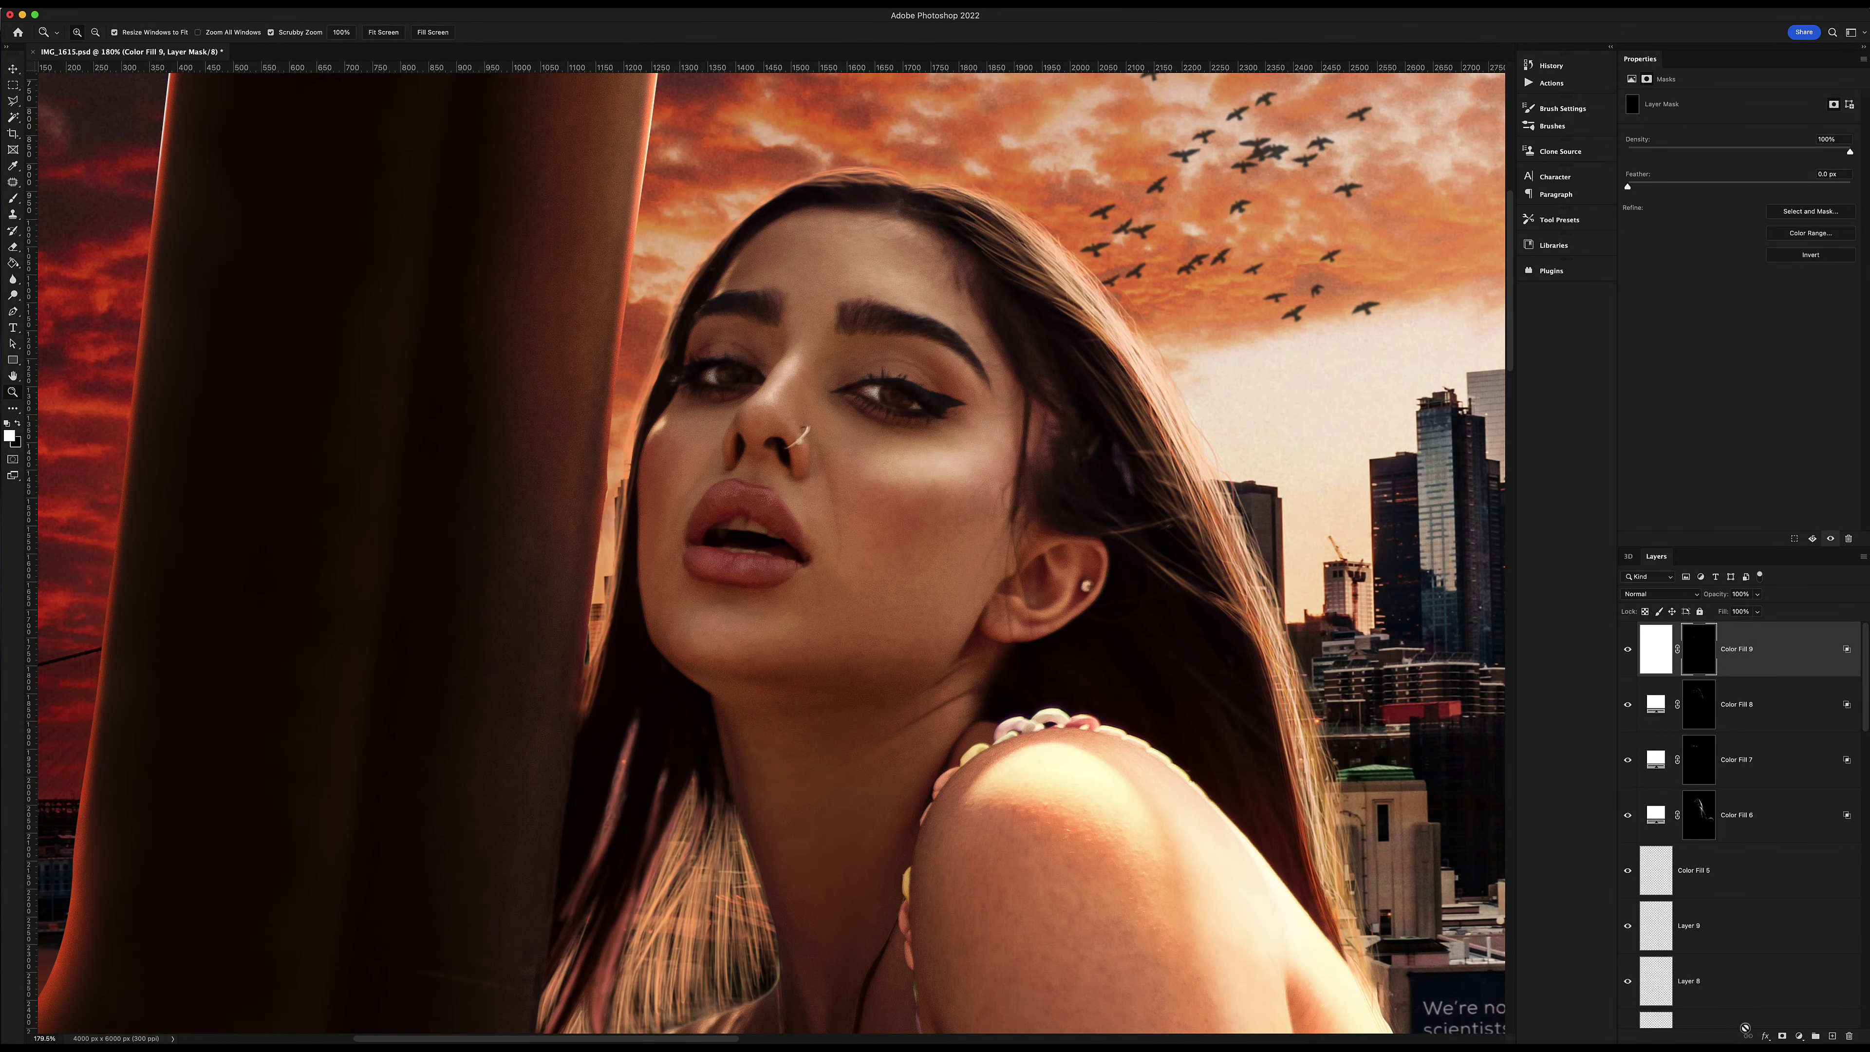
pyautogui.click(1799, 1036)
pyautogui.click(1802, 889)
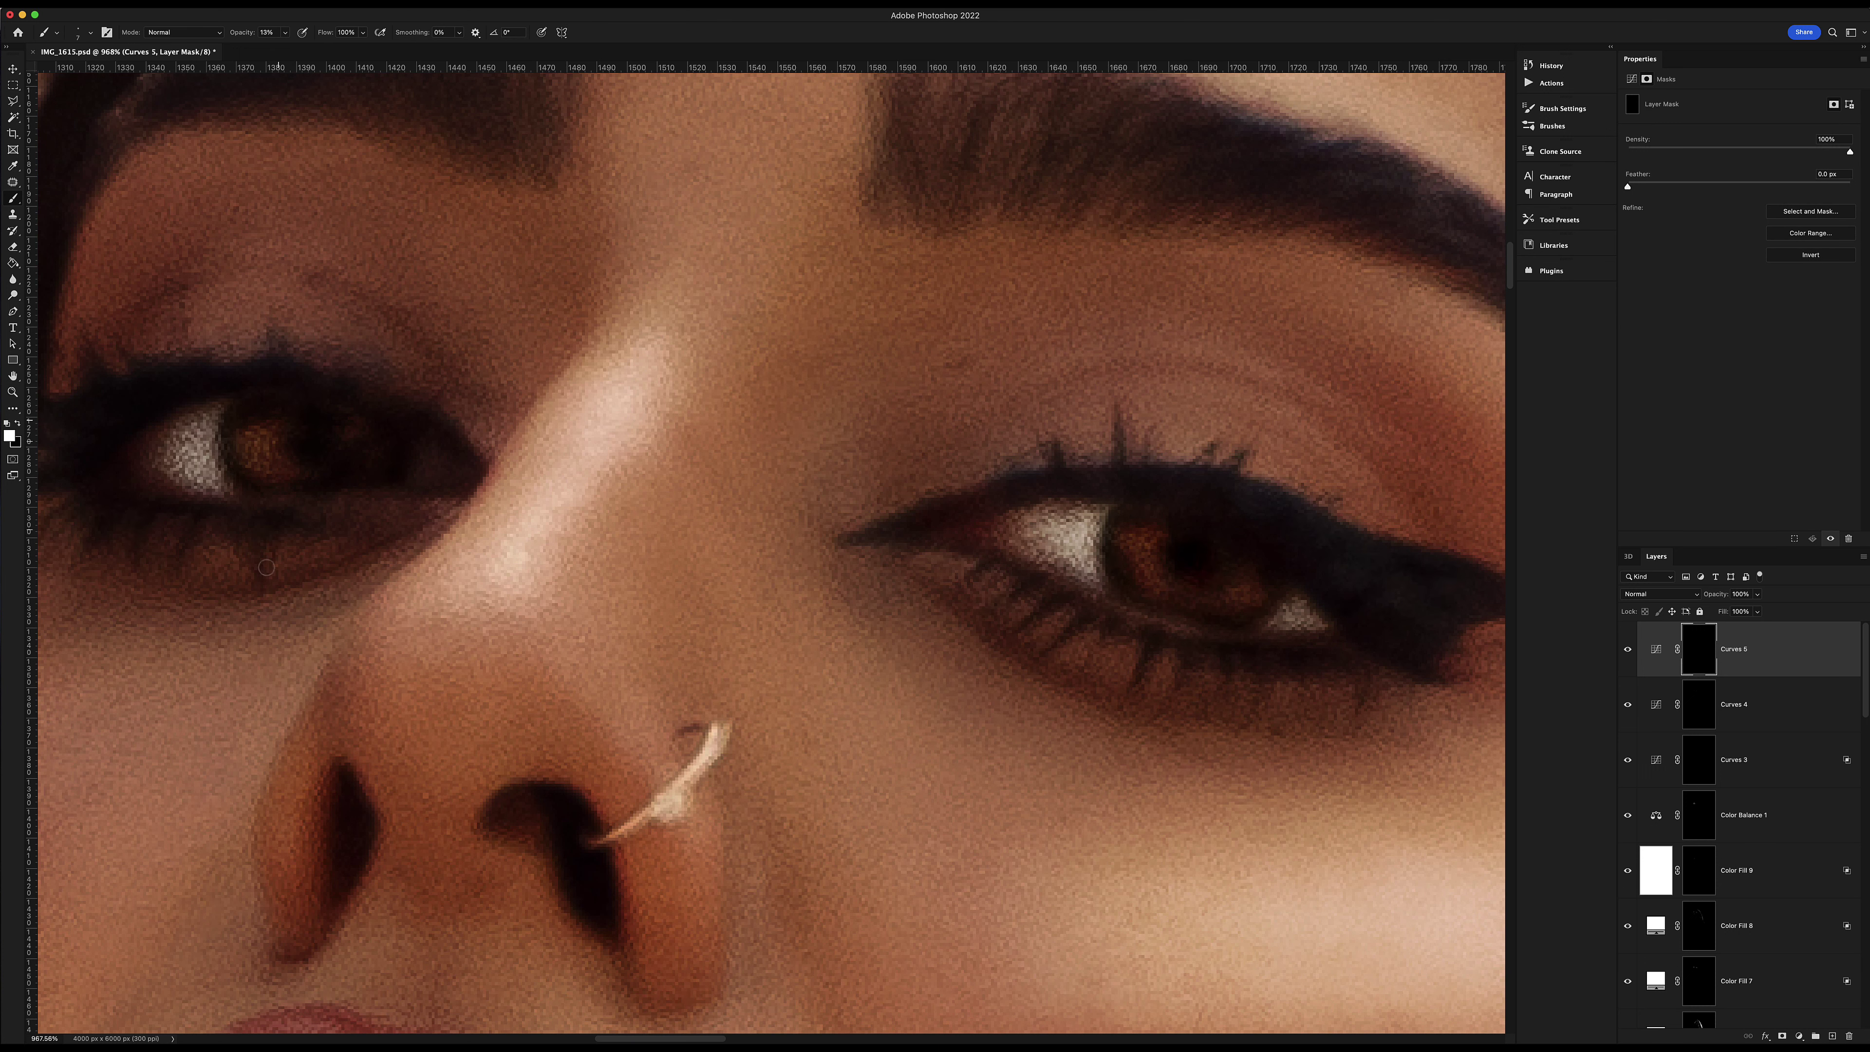
# Add an Exposure adjustment for the irises with an inverted, hidden mask.
pyautogui.click(1820, 841)
pyautogui.hotkey('ctrl', 'i')
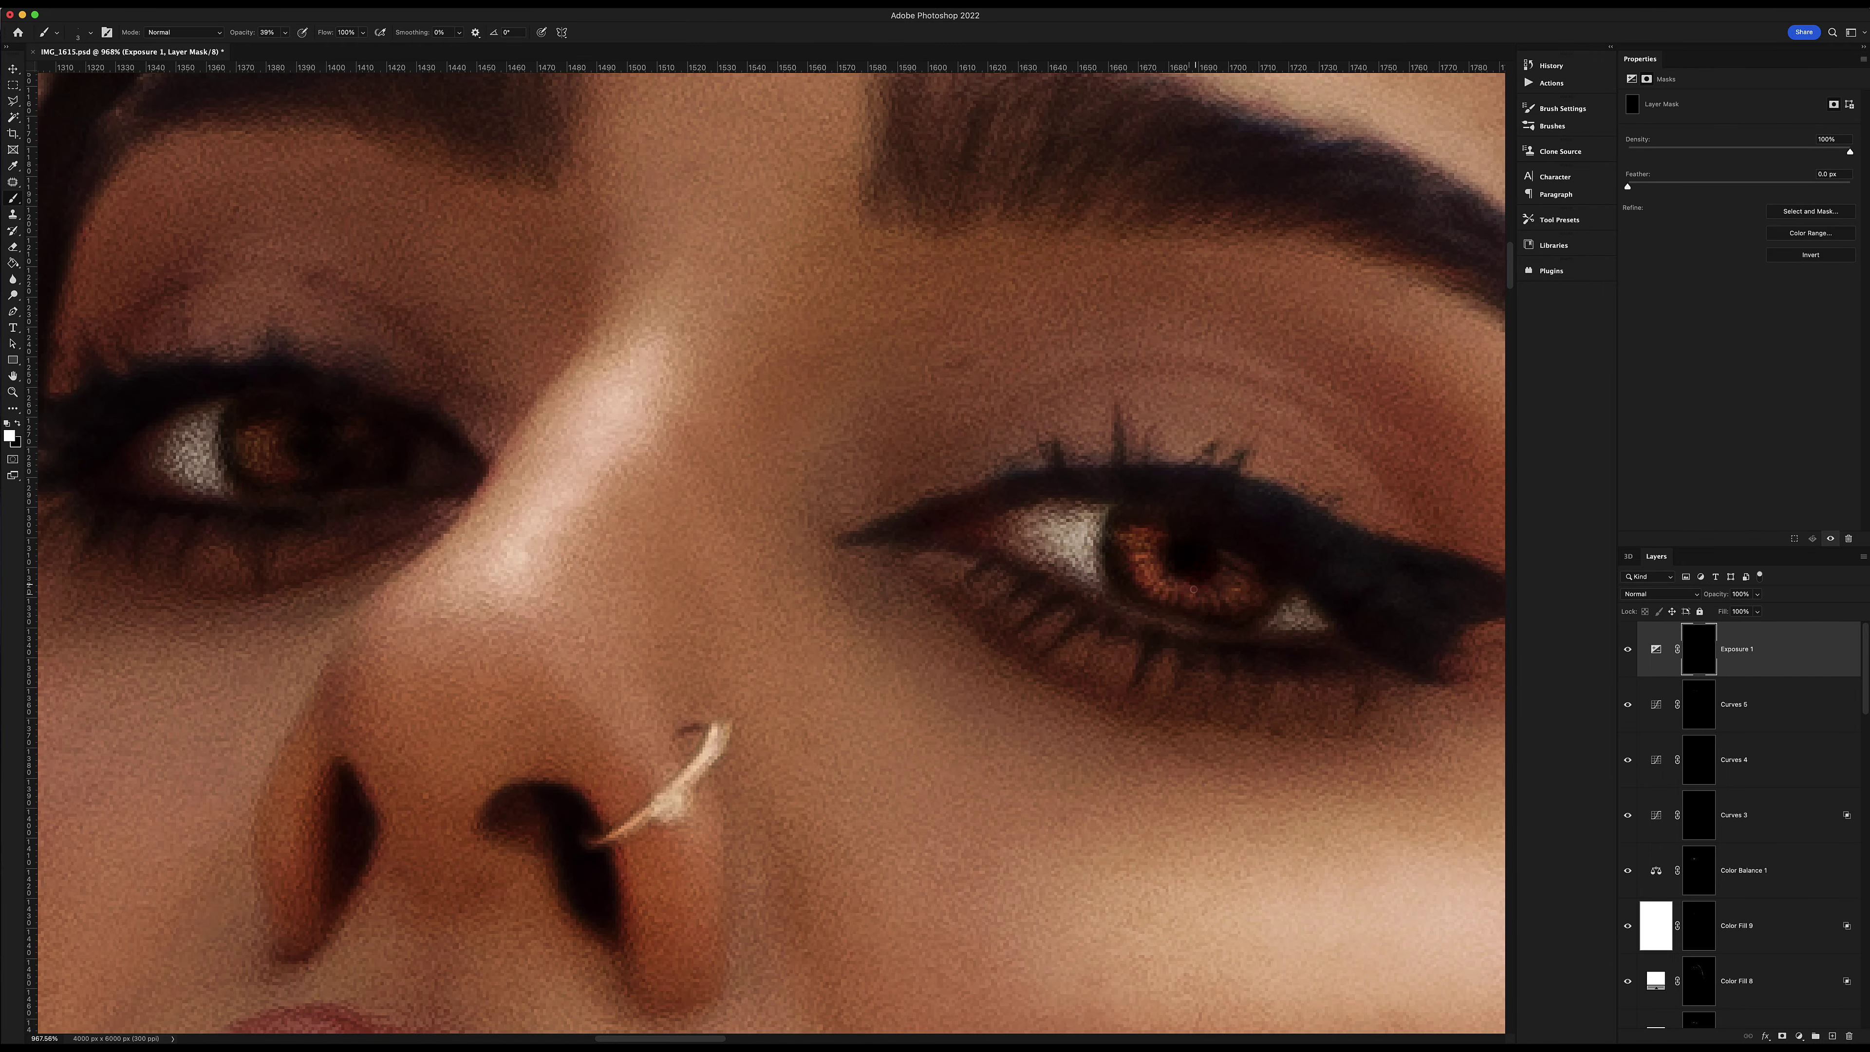
pyautogui.press('z')
pyautogui.scroll(-10, 1281, 395)
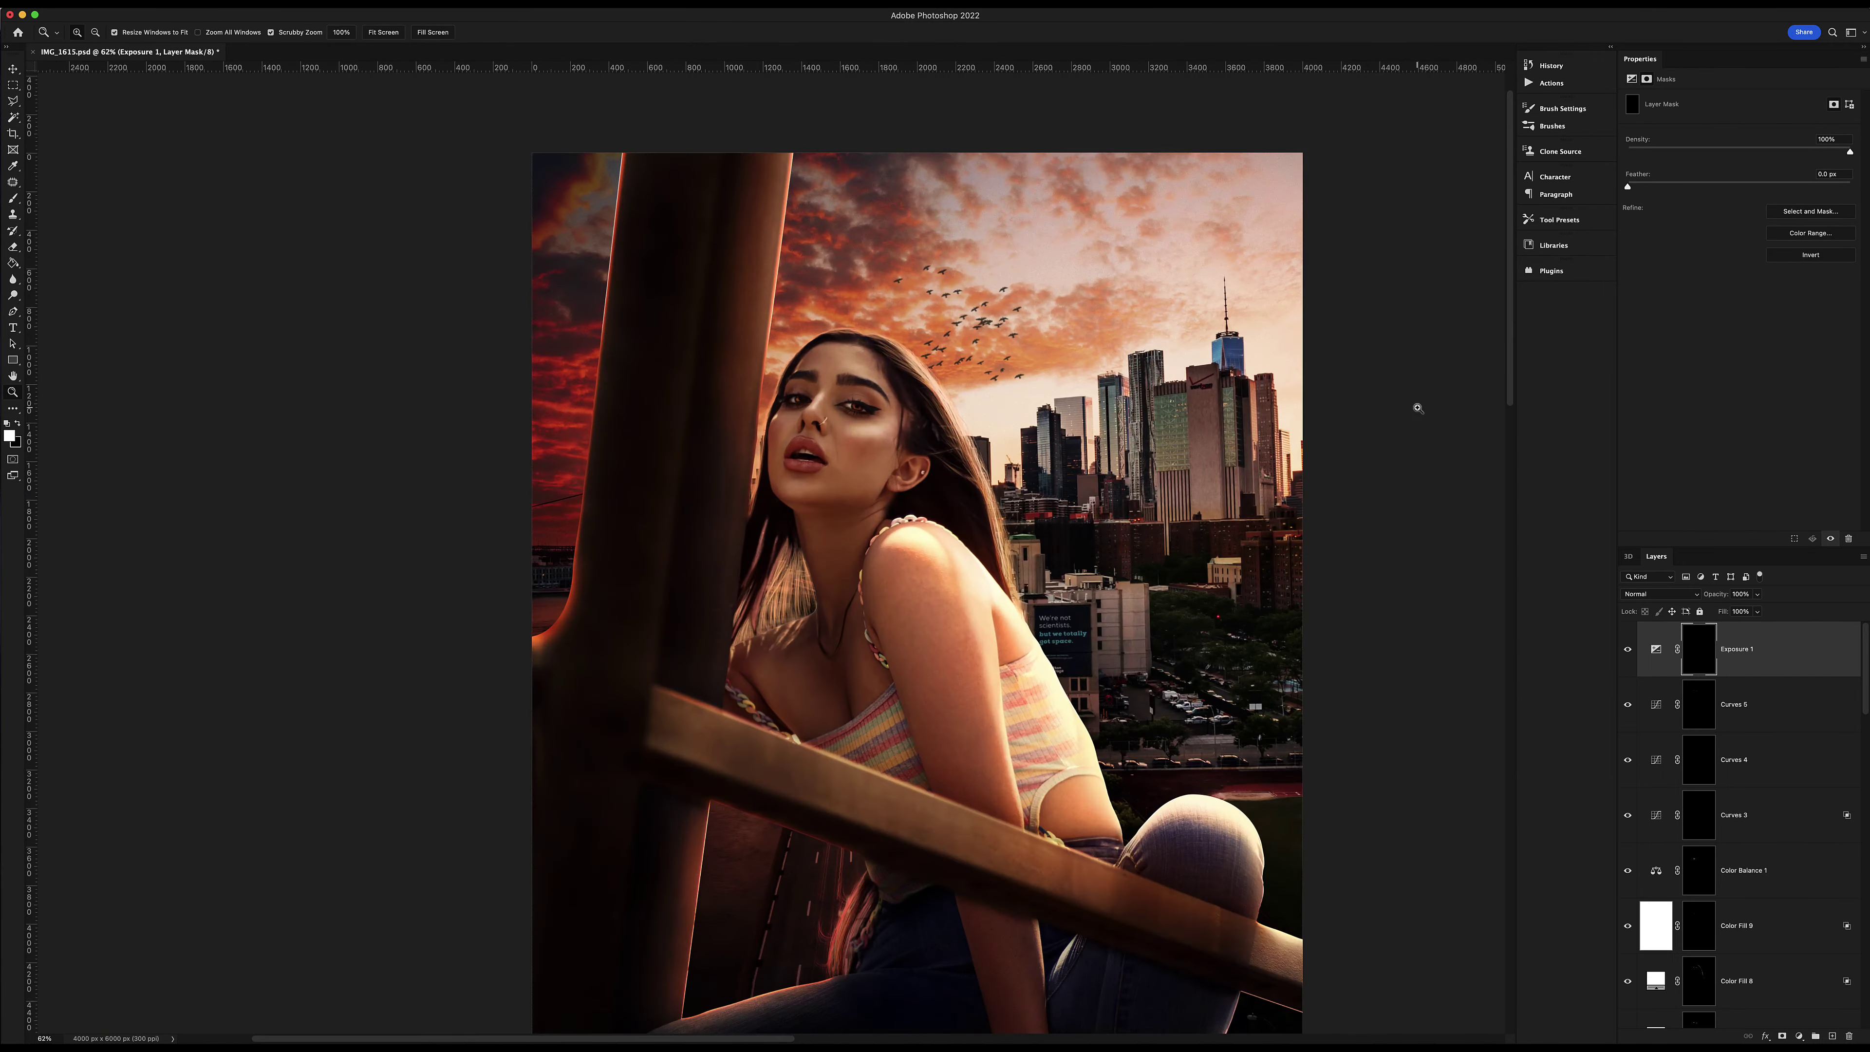
# Add a peach ffe7c0 Screen fill layer, invert its mask, and paint the glow top-right.
pyautogui.click(1798, 1035)
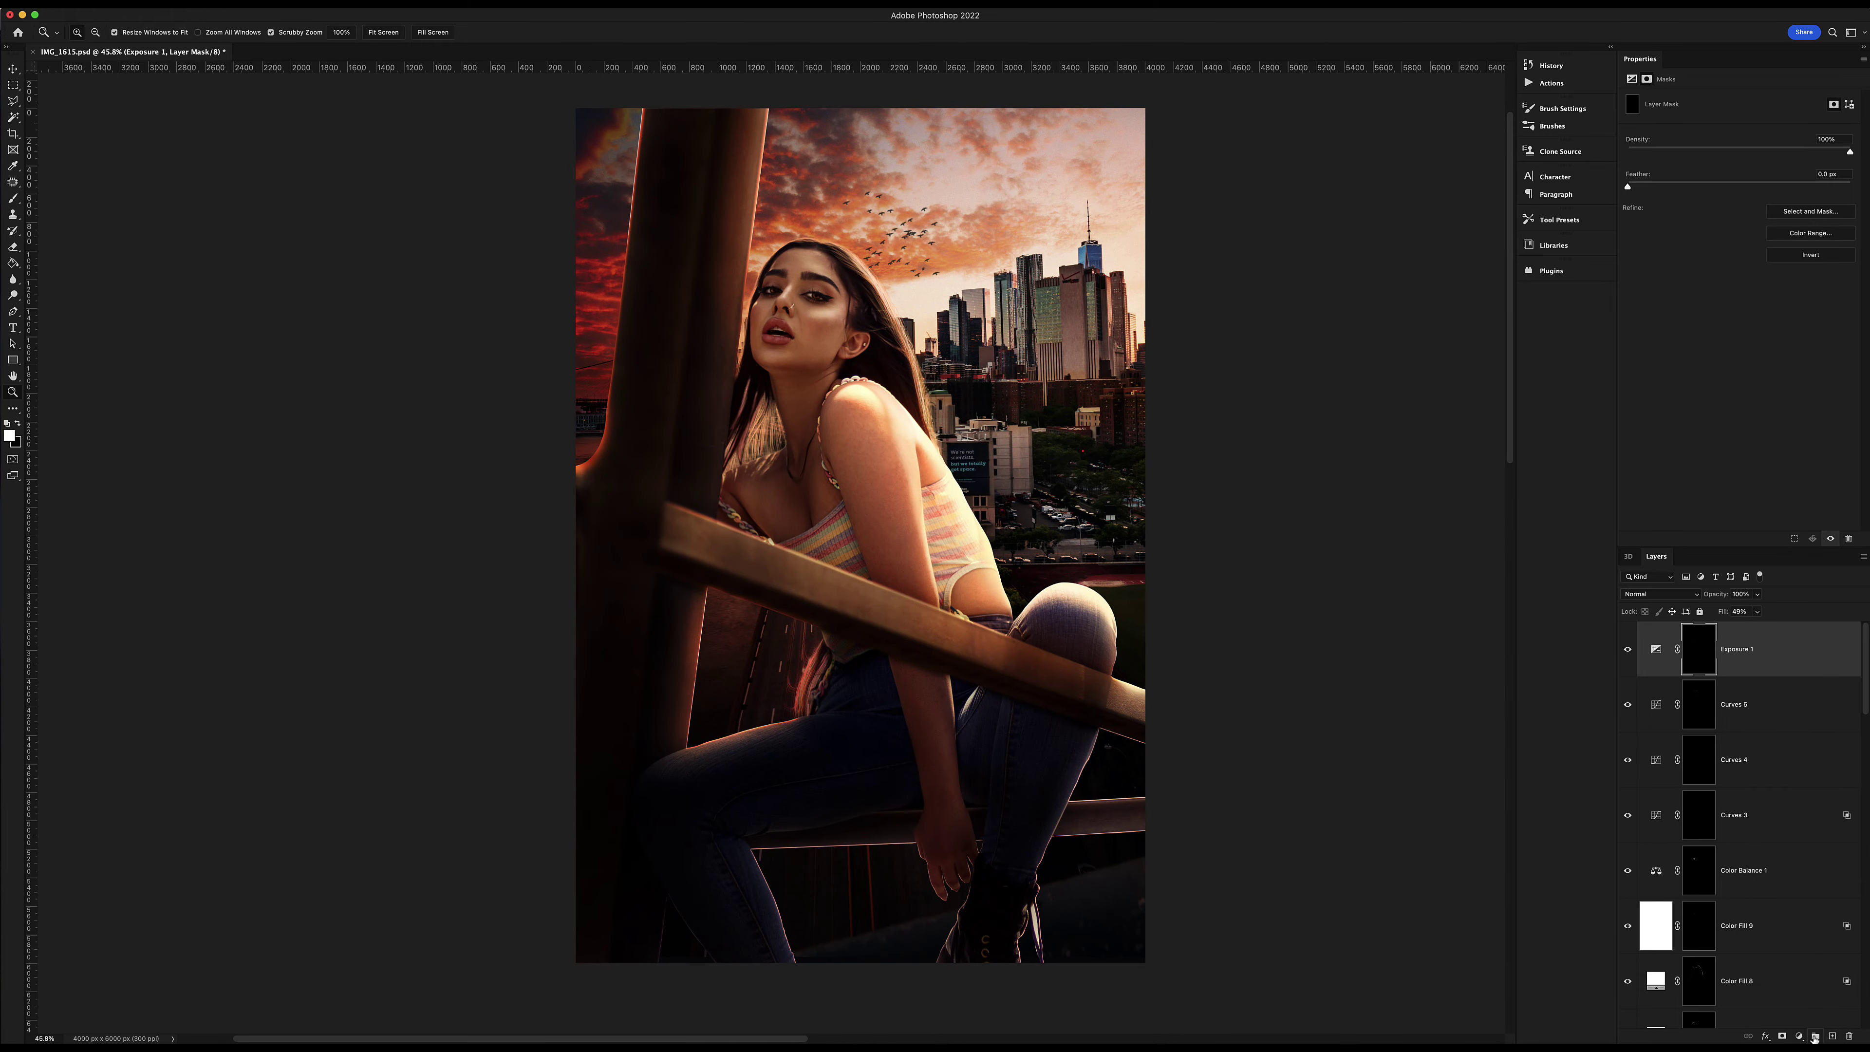
pyautogui.click(1282, 555)
pyautogui.click(1420, 701)
pyautogui.press('Return')
pyautogui.hotkey('alt', 'shift', 's')
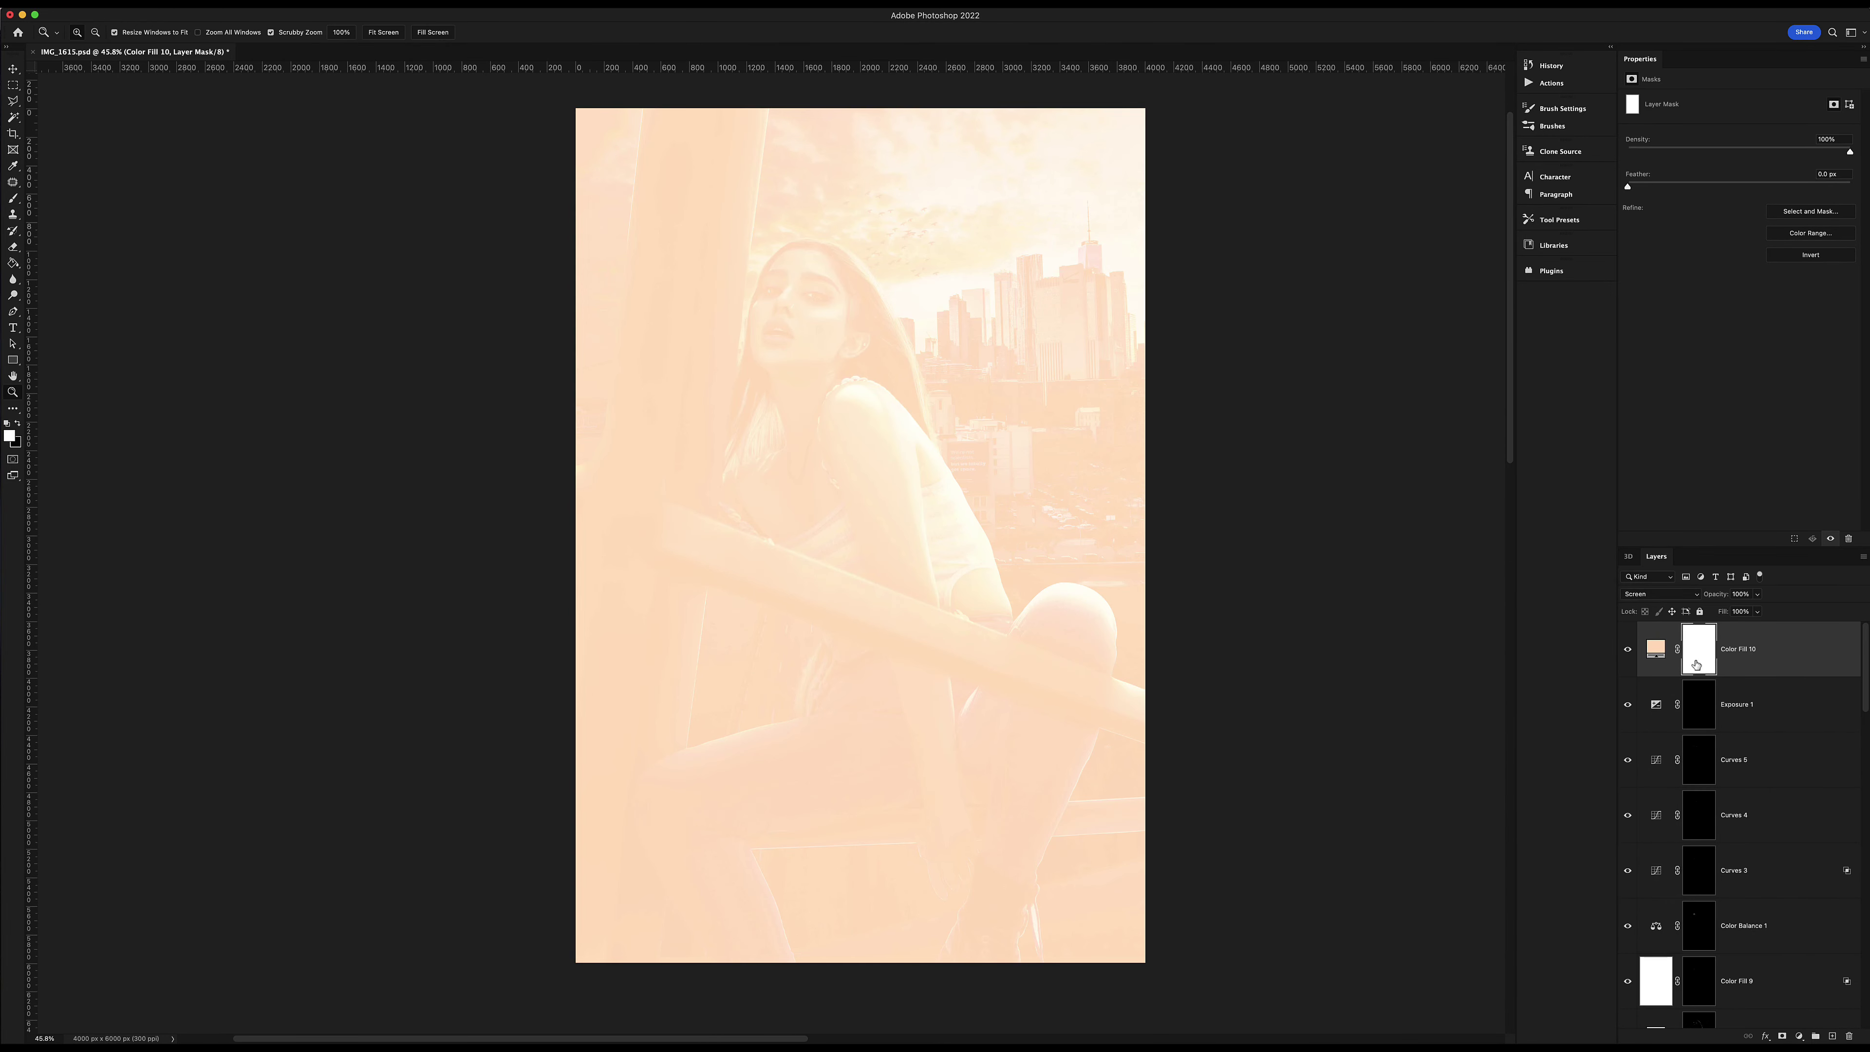
pyautogui.hotkey('ctrl', 'i')
pyautogui.press('b')
pyautogui.press('x')
pyautogui.moveTo(1042, 267); pyautogui.dragTo(1178, 221)
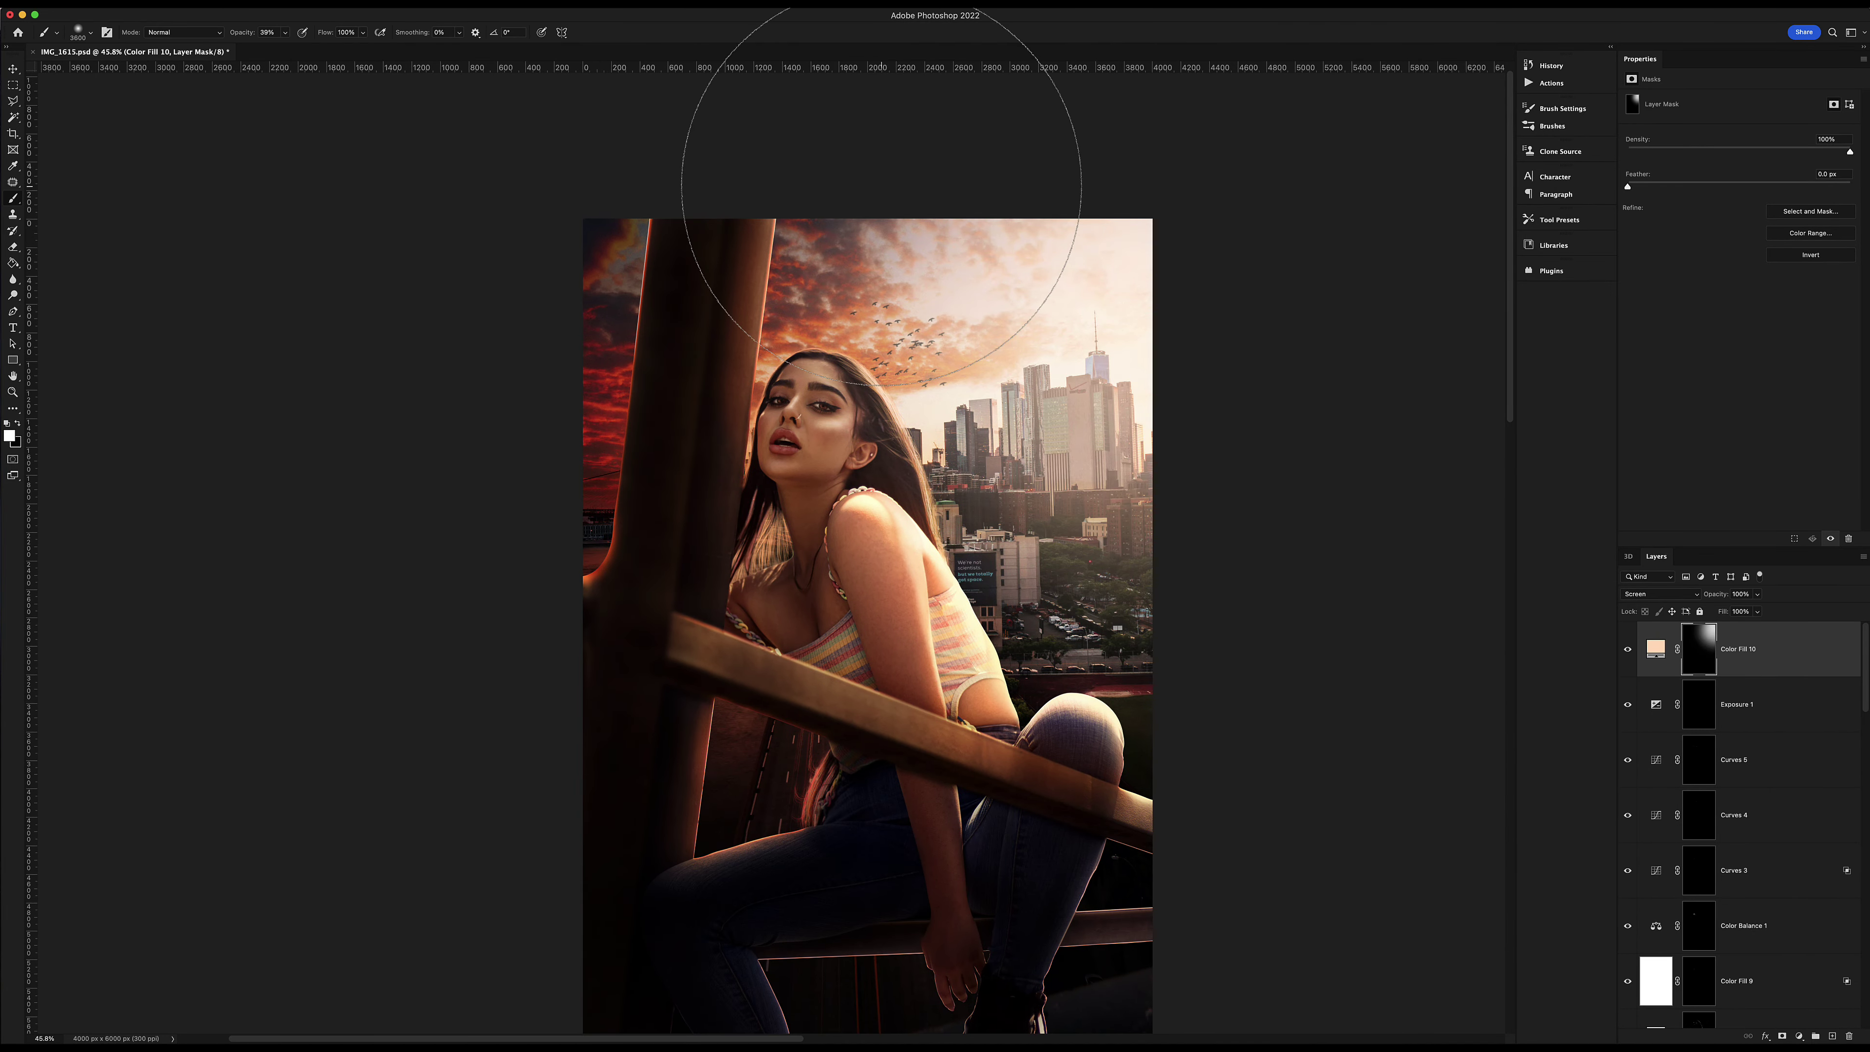
pyautogui.moveTo(739, 564); pyautogui.dragTo(752, 549)
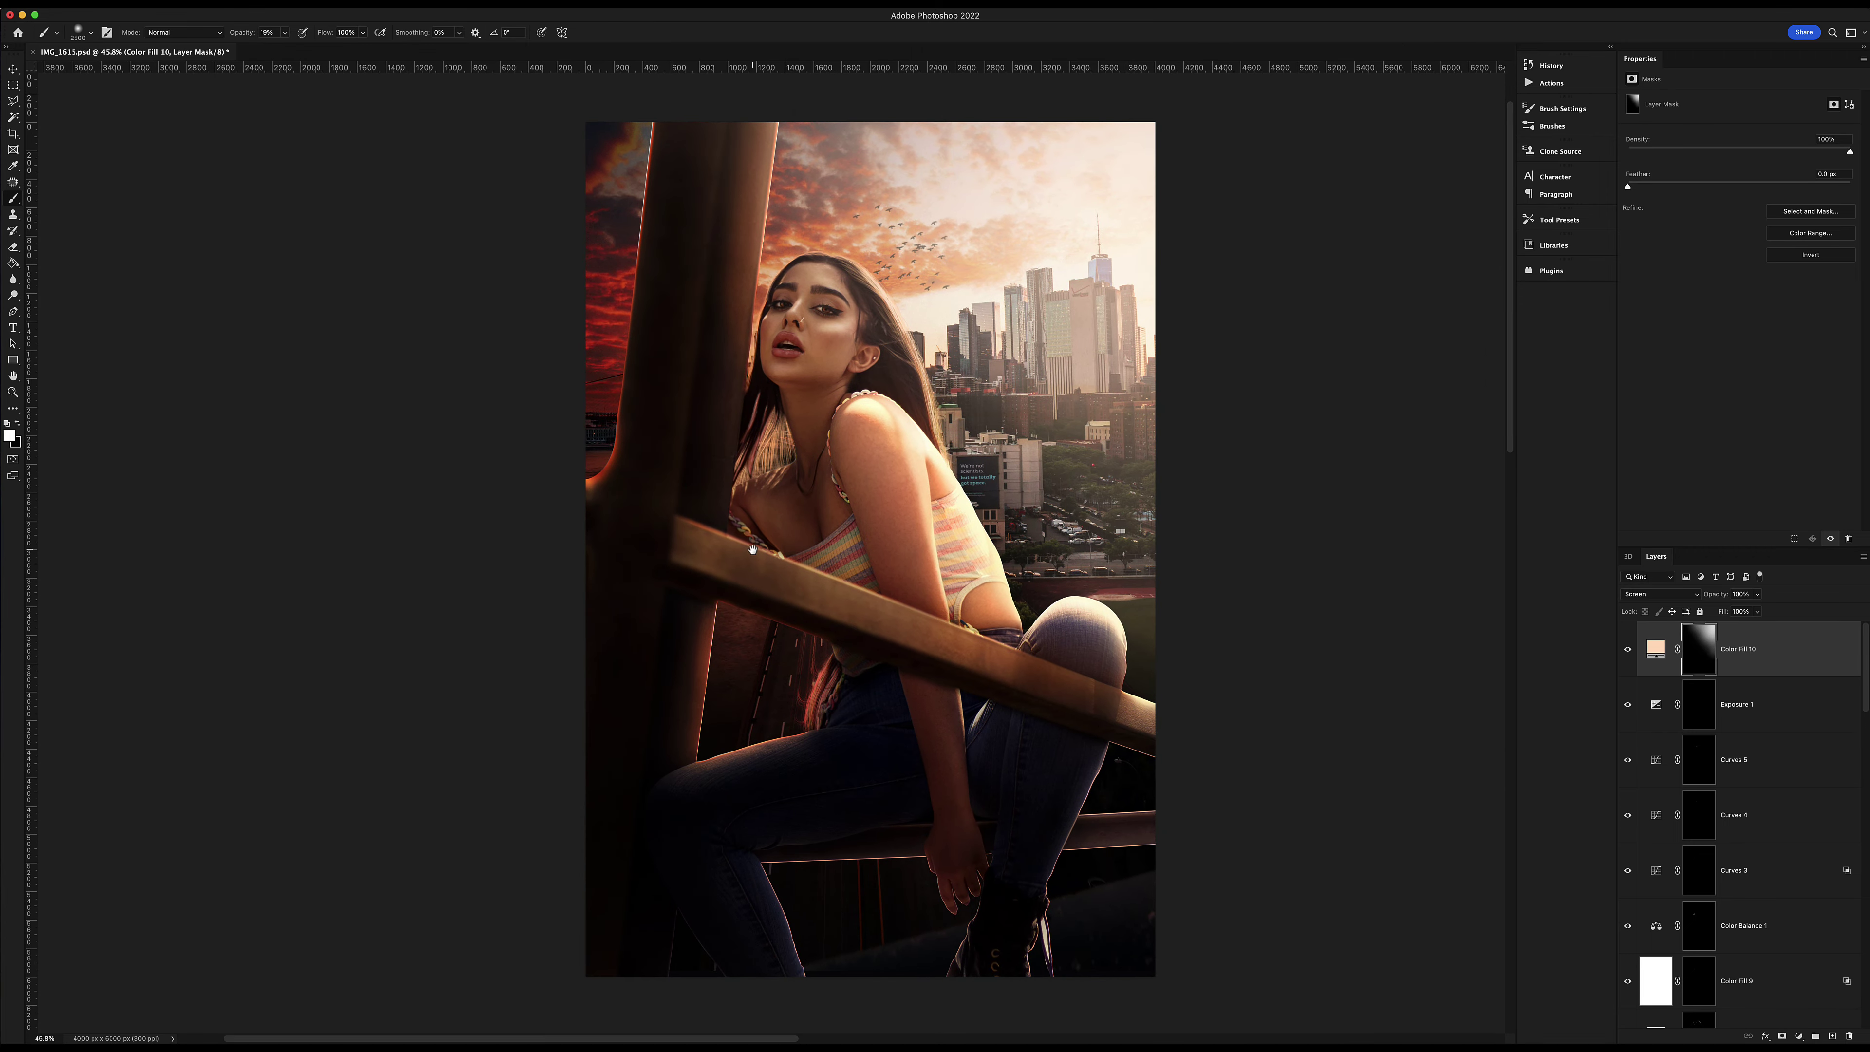
# Add a second peach fill layer in Overlay at 39% Fill with an inverted mask.
pyautogui.press('Return')
pyautogui.click(1660, 594)
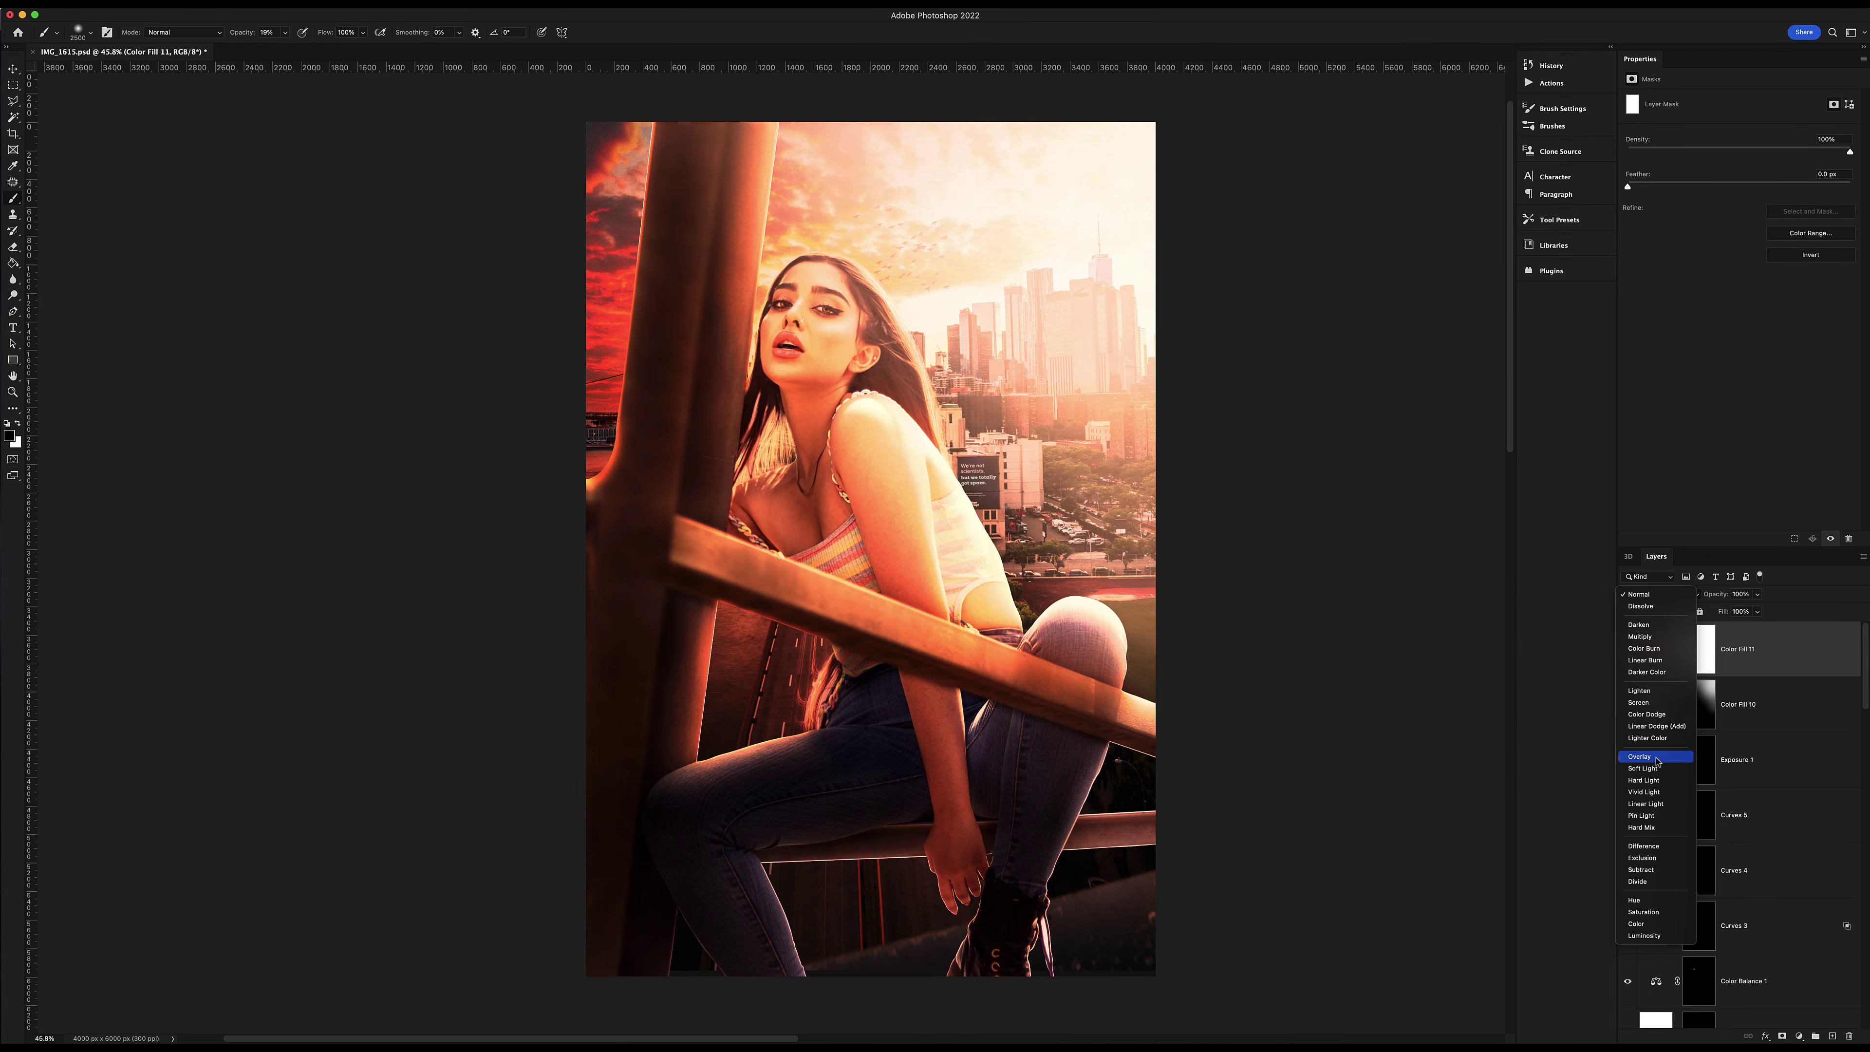
pyautogui.click(1648, 737)
pyautogui.hotkey('ctrl', 'i')
pyautogui.click(816, 589)
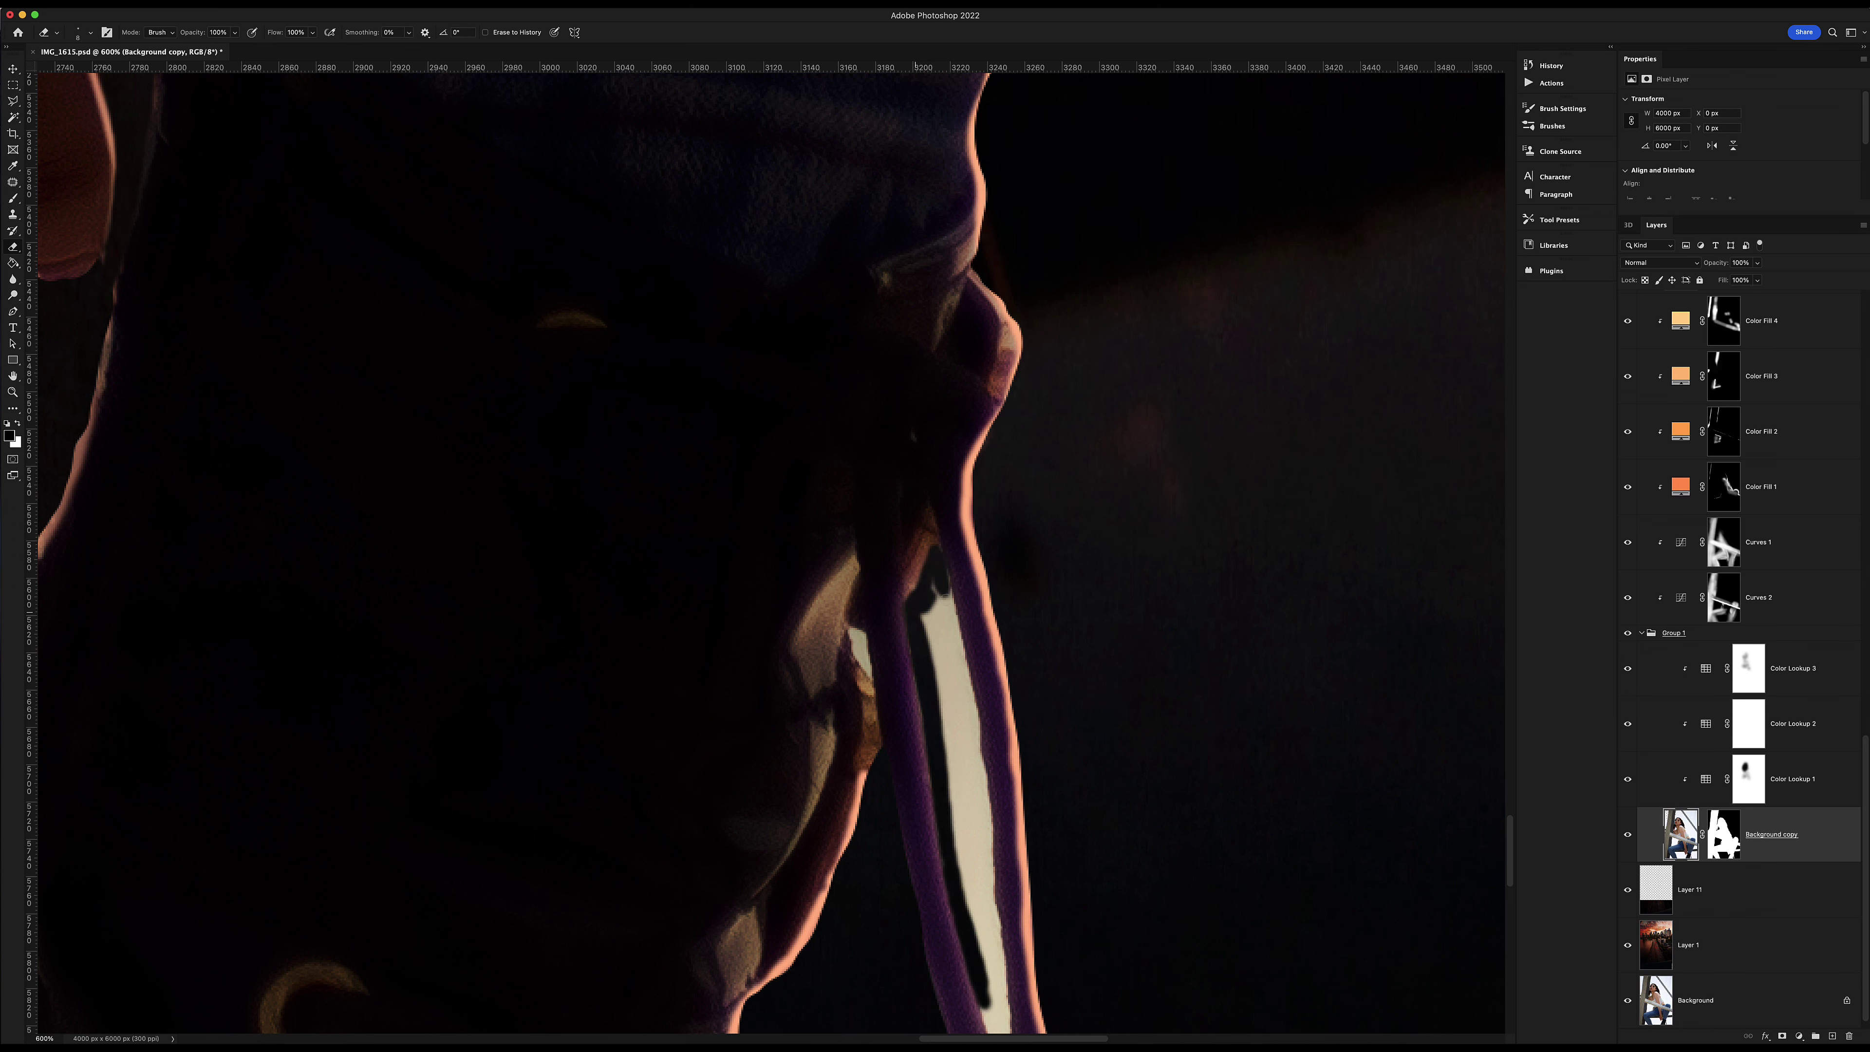
# Add a Hue/Saturation adjustment with an inverted, fully hidden mask.
pyautogui.scroll(-5, 981, 753)
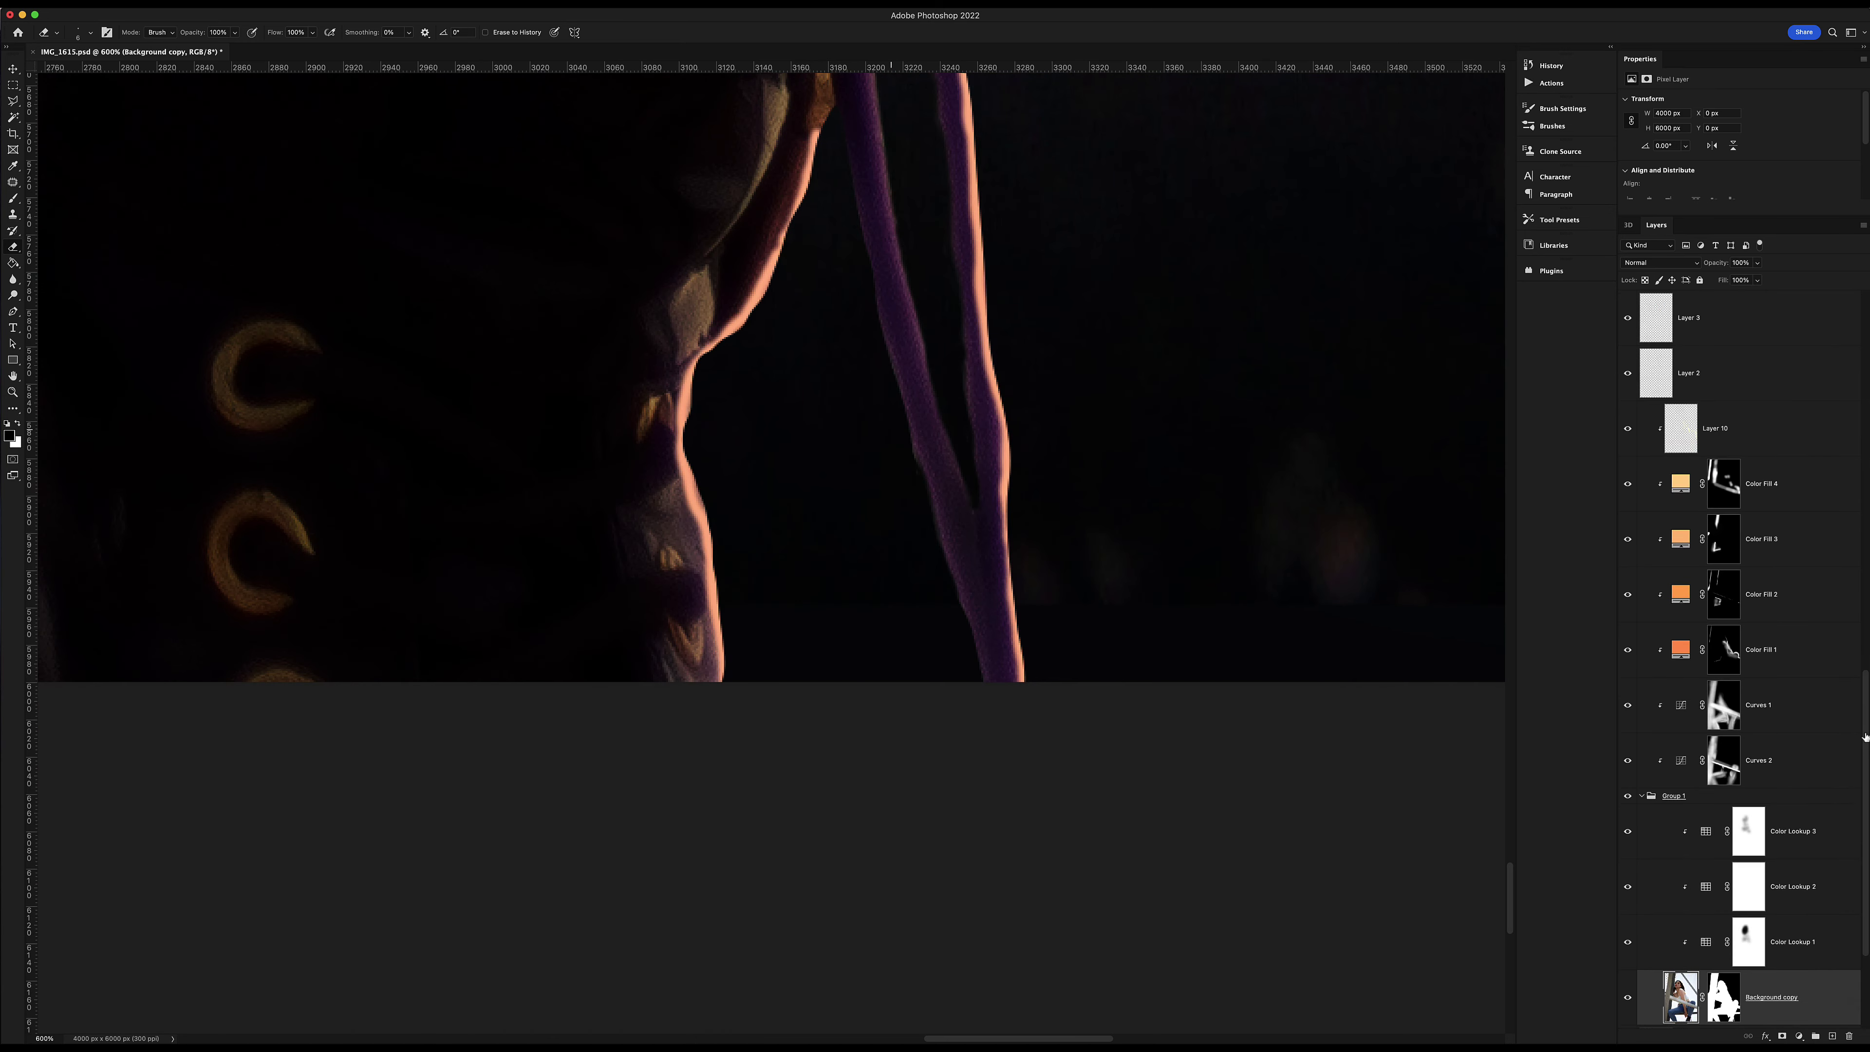
pyautogui.hotkey('ctrl', 'i')
pyautogui.scroll(6, 947, 652)
pyautogui.press('b')
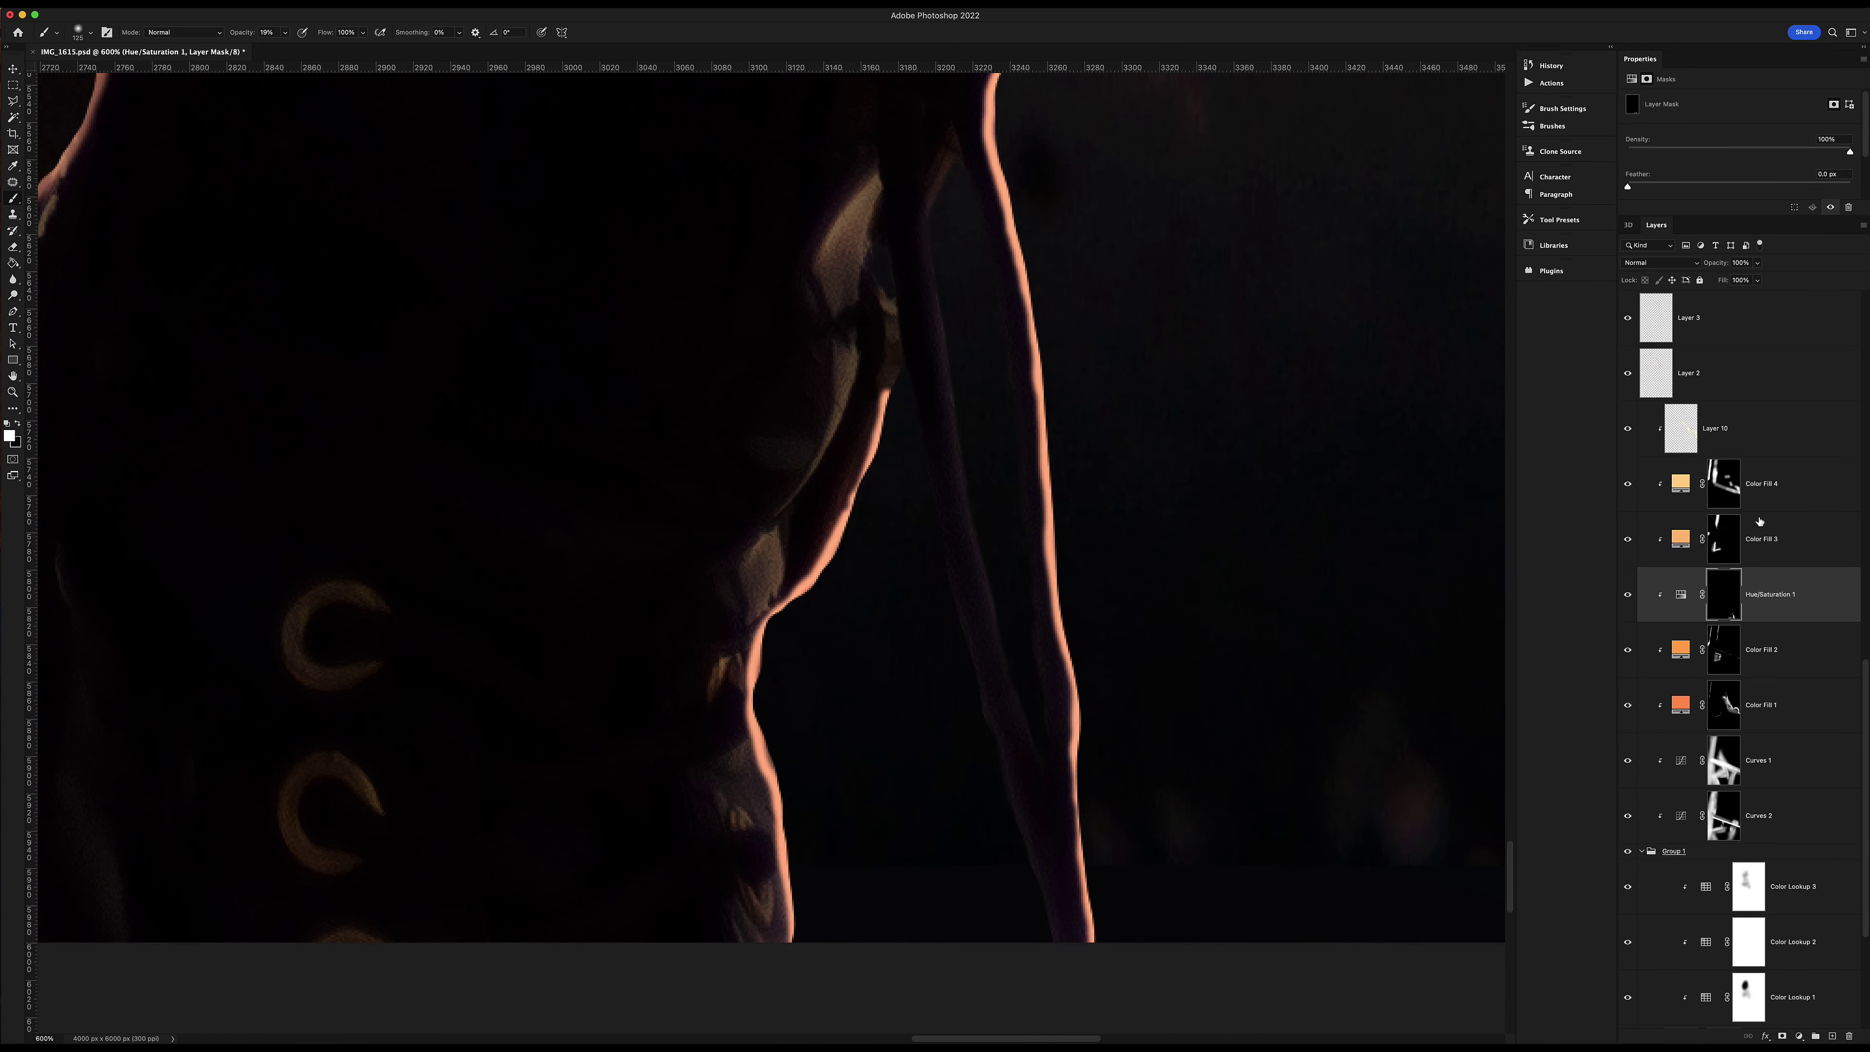
# Step through the Color Fill 2–4 rim-light layers to check their blend modes.
pyautogui.click(1758, 521)
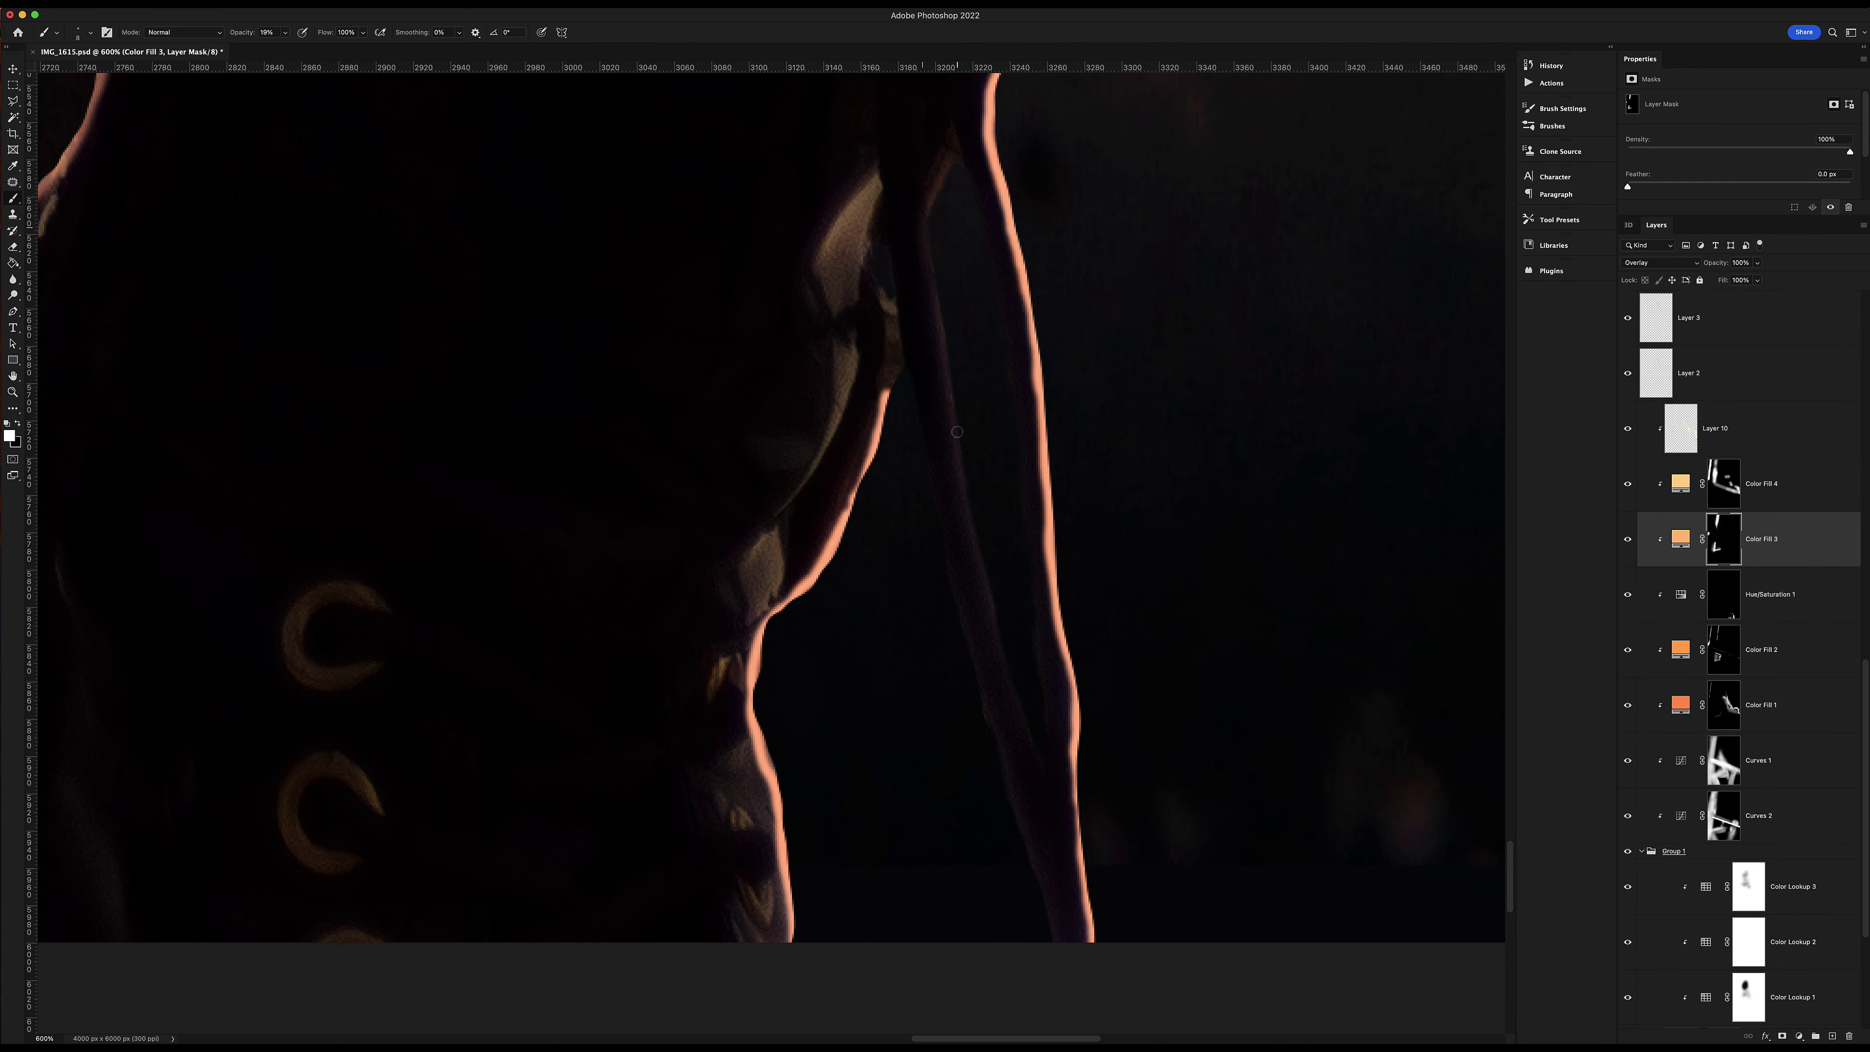
pyautogui.hotkey('alt', ']')
pyautogui.hotkey('alt', '[')
pyautogui.hotkey('alt', '[')
pyautogui.hotkey('alt', '[')
pyautogui.hotkey('alt', '[')
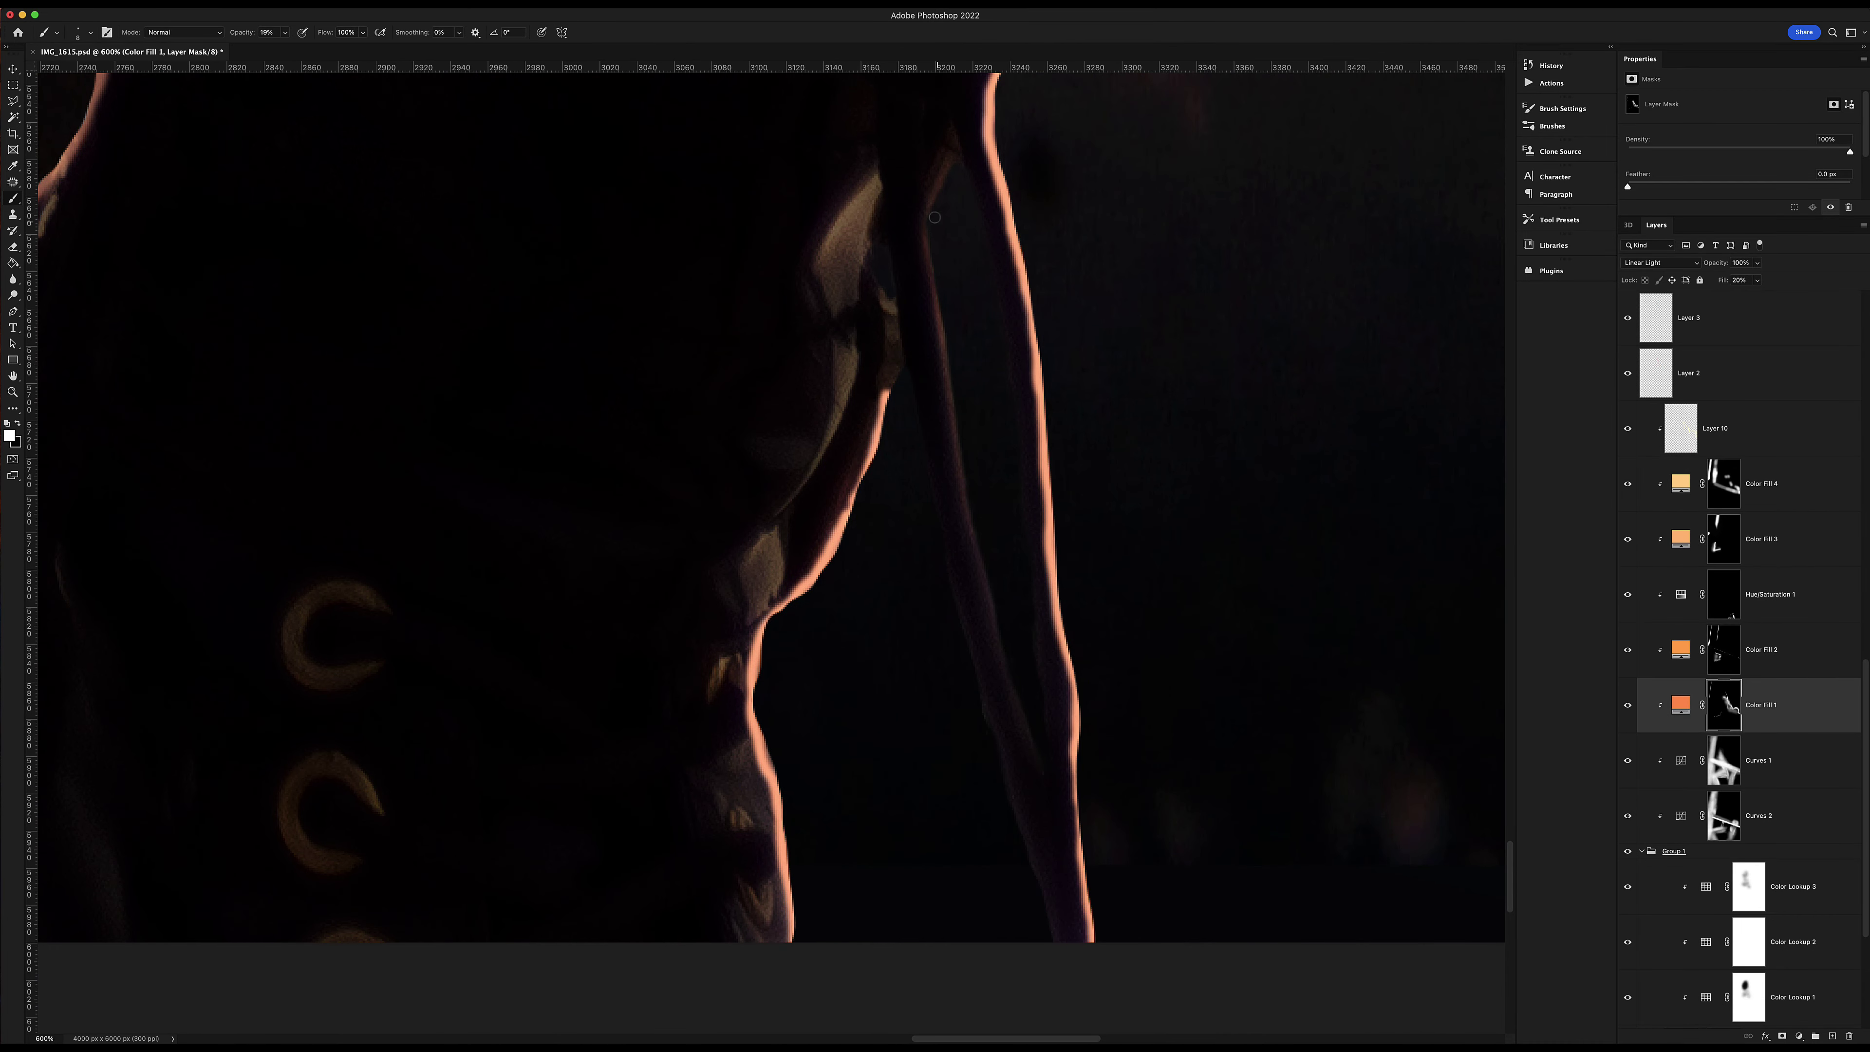
pyautogui.hotkey('alt', ']')
pyautogui.hotkey('alt', ']')
pyautogui.hotkey('alt', ']')
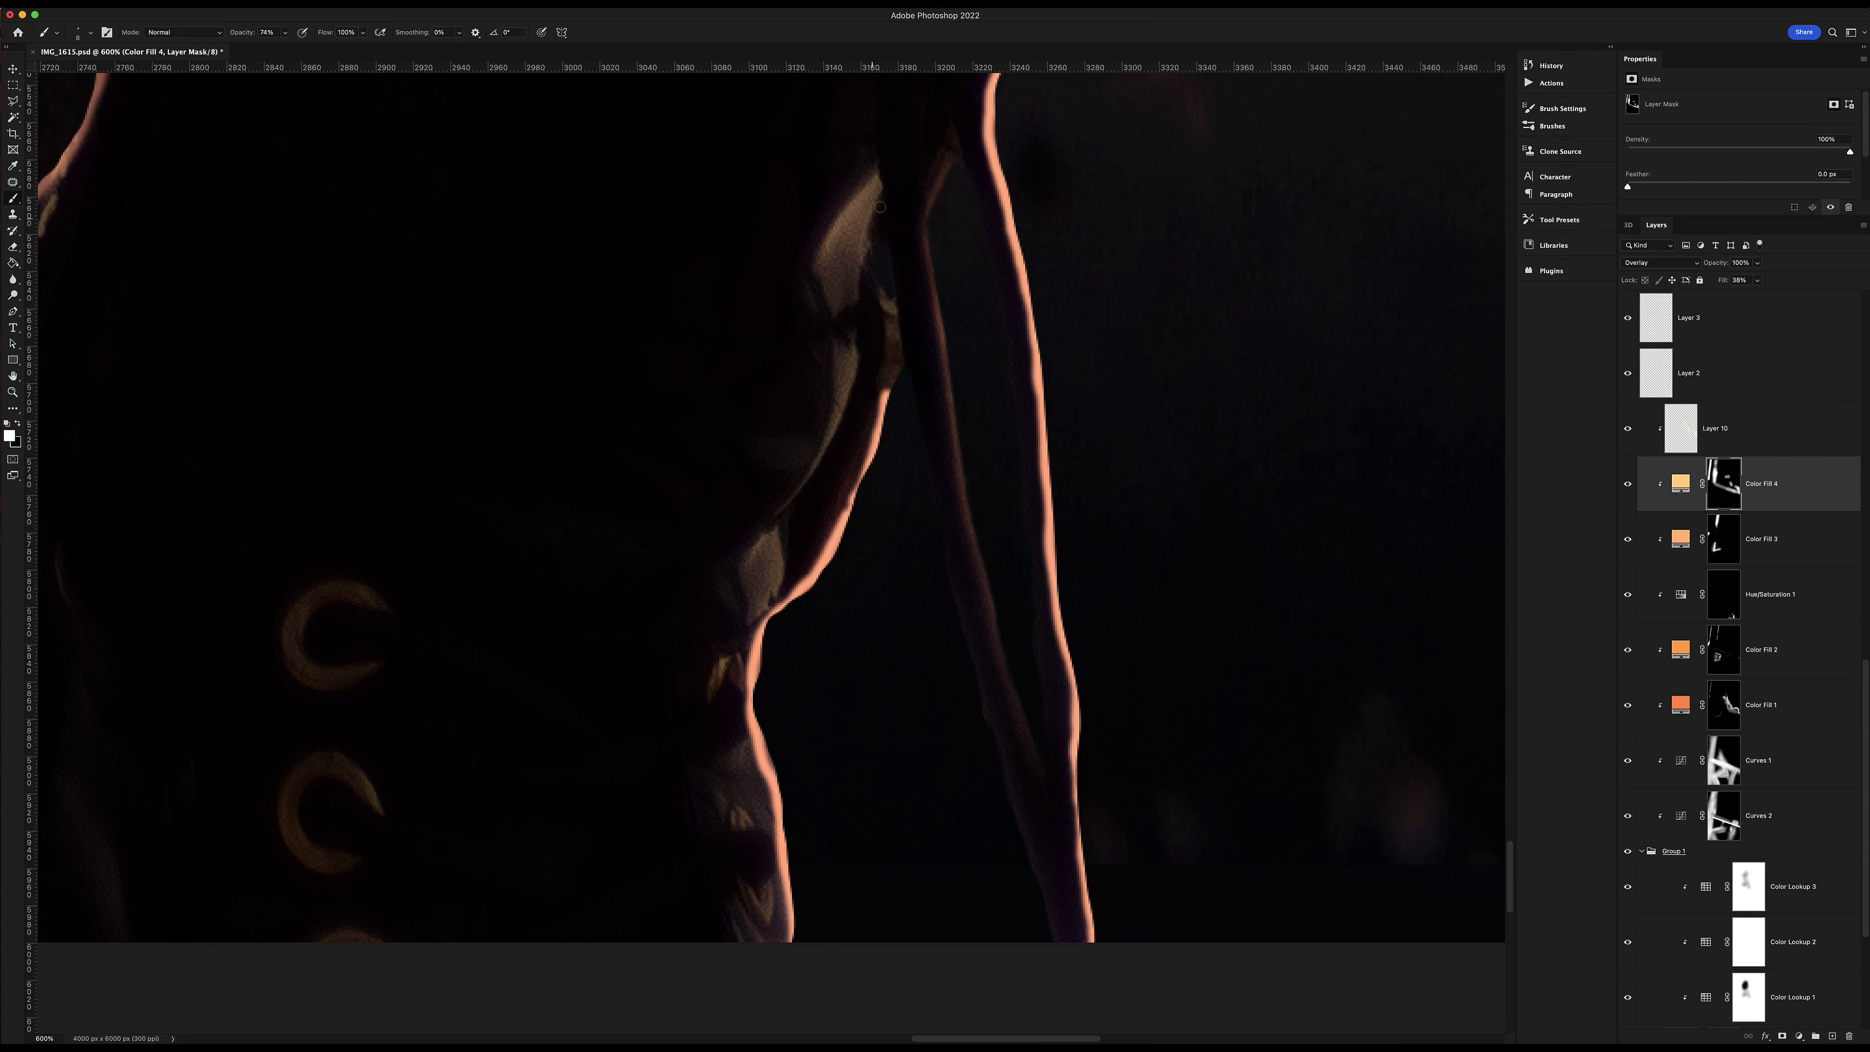
pyautogui.hotkey('ctrl', '0')
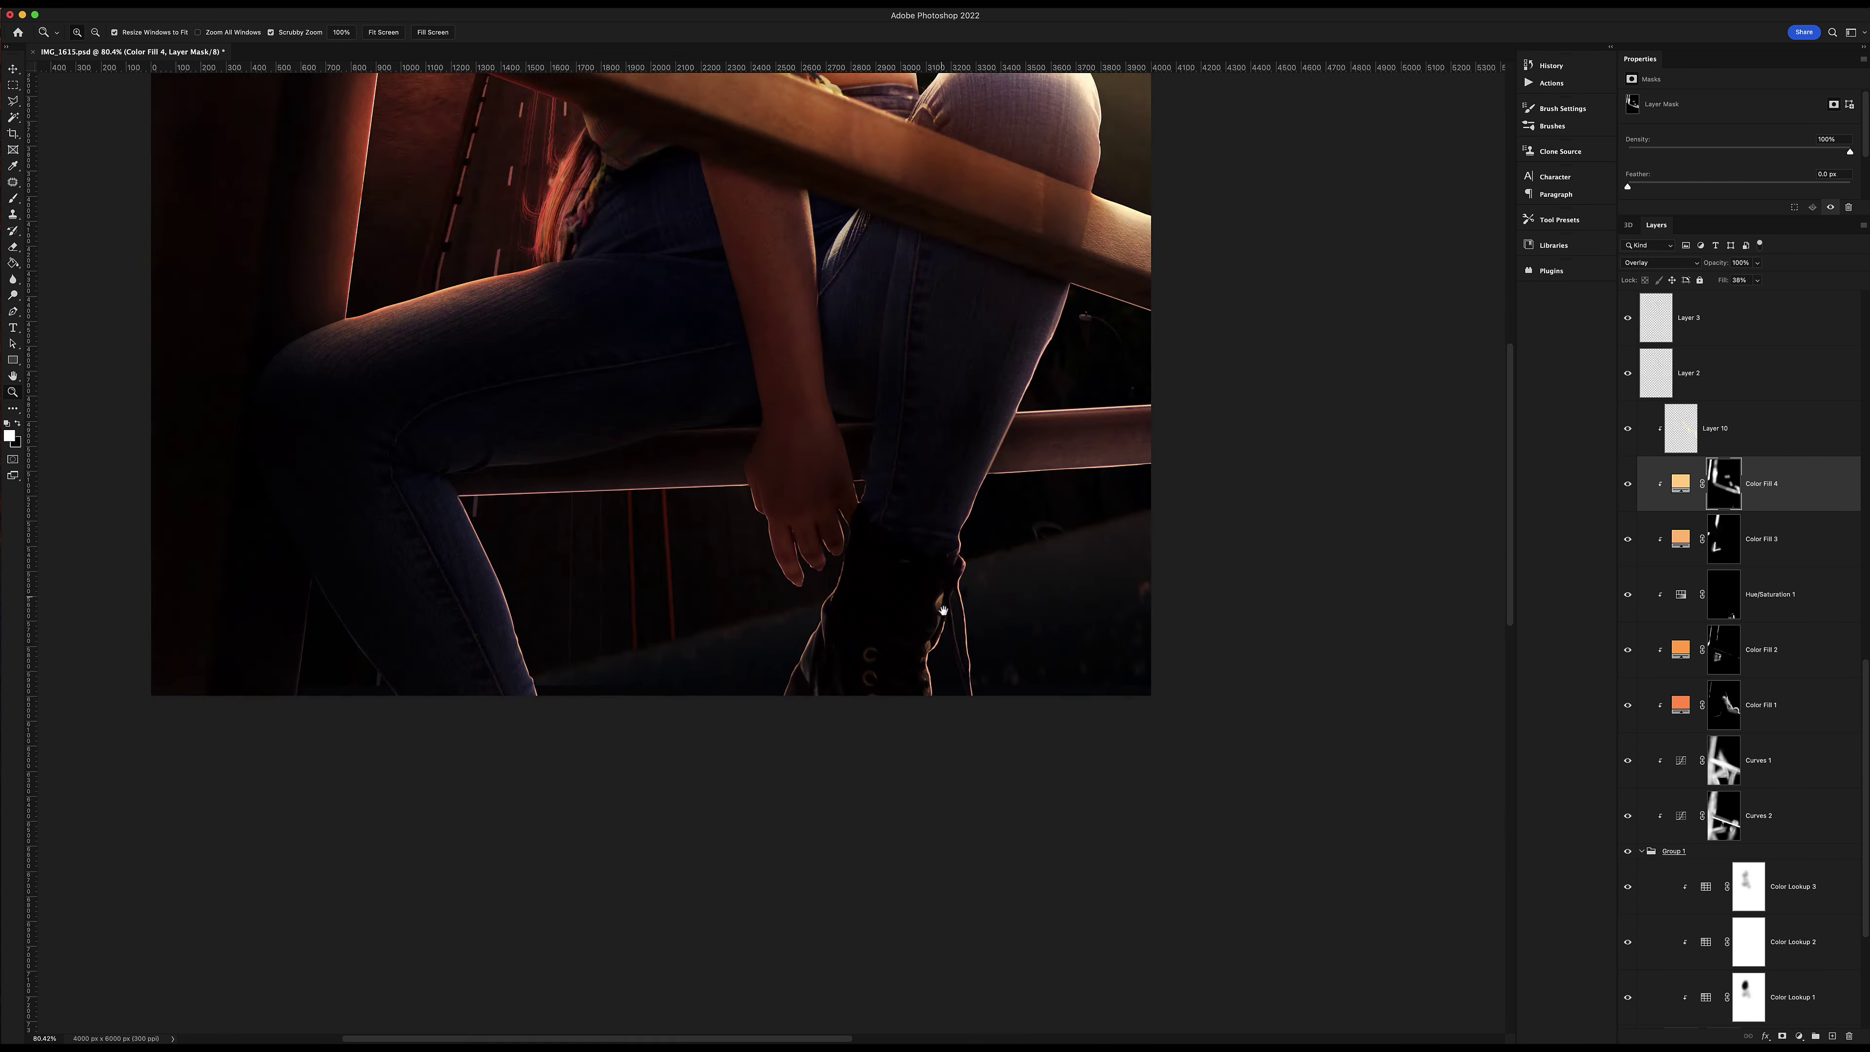
pyautogui.scroll(3, 1085, 556)
# Select Layer 10 and sample a new painting colour from the image.
pyautogui.hotkey('alt', ']')
pyautogui.press('i')
pyautogui.click(10, 435)
pyautogui.press('Return')
pyautogui.press('b')
pyautogui.scroll(5, 728, 374)
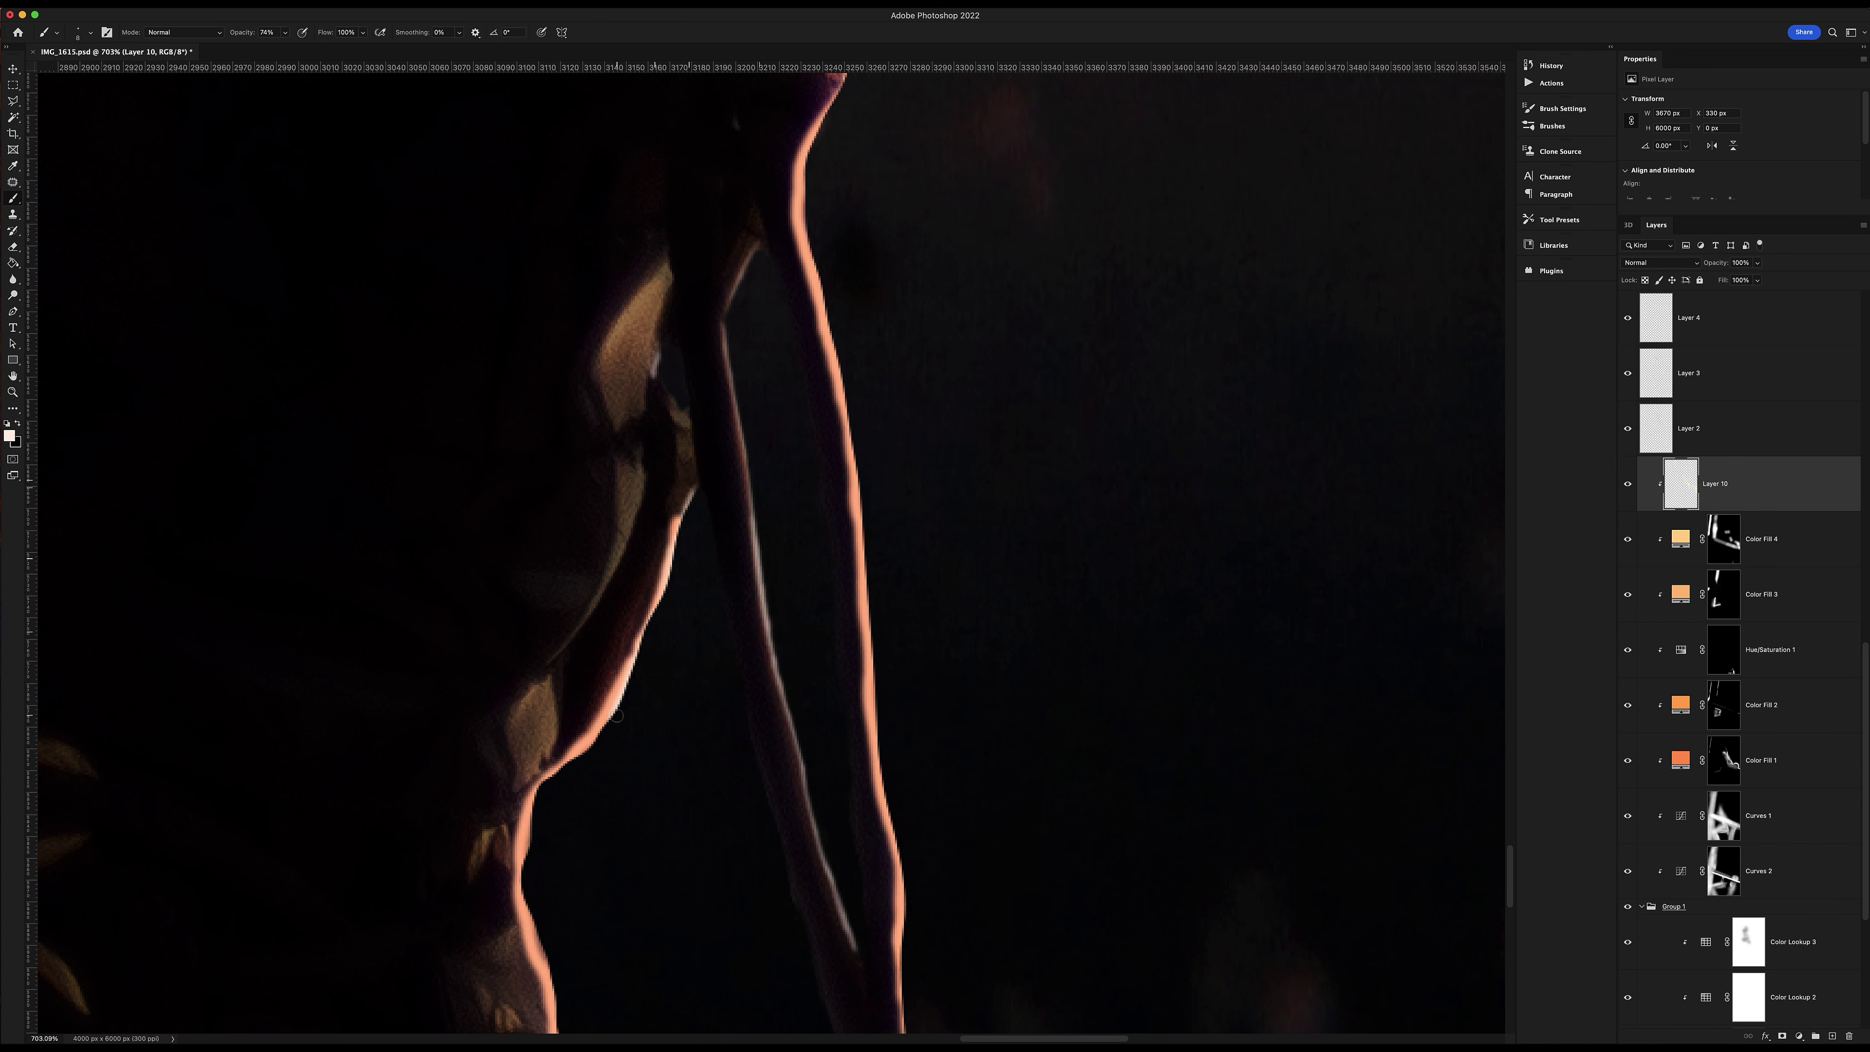
# Add a Levels adjustment at the top of the stack with an inverted mask.
pyautogui.scroll(-5, 867, 139)
pyautogui.hotkey('ctrl', '0')
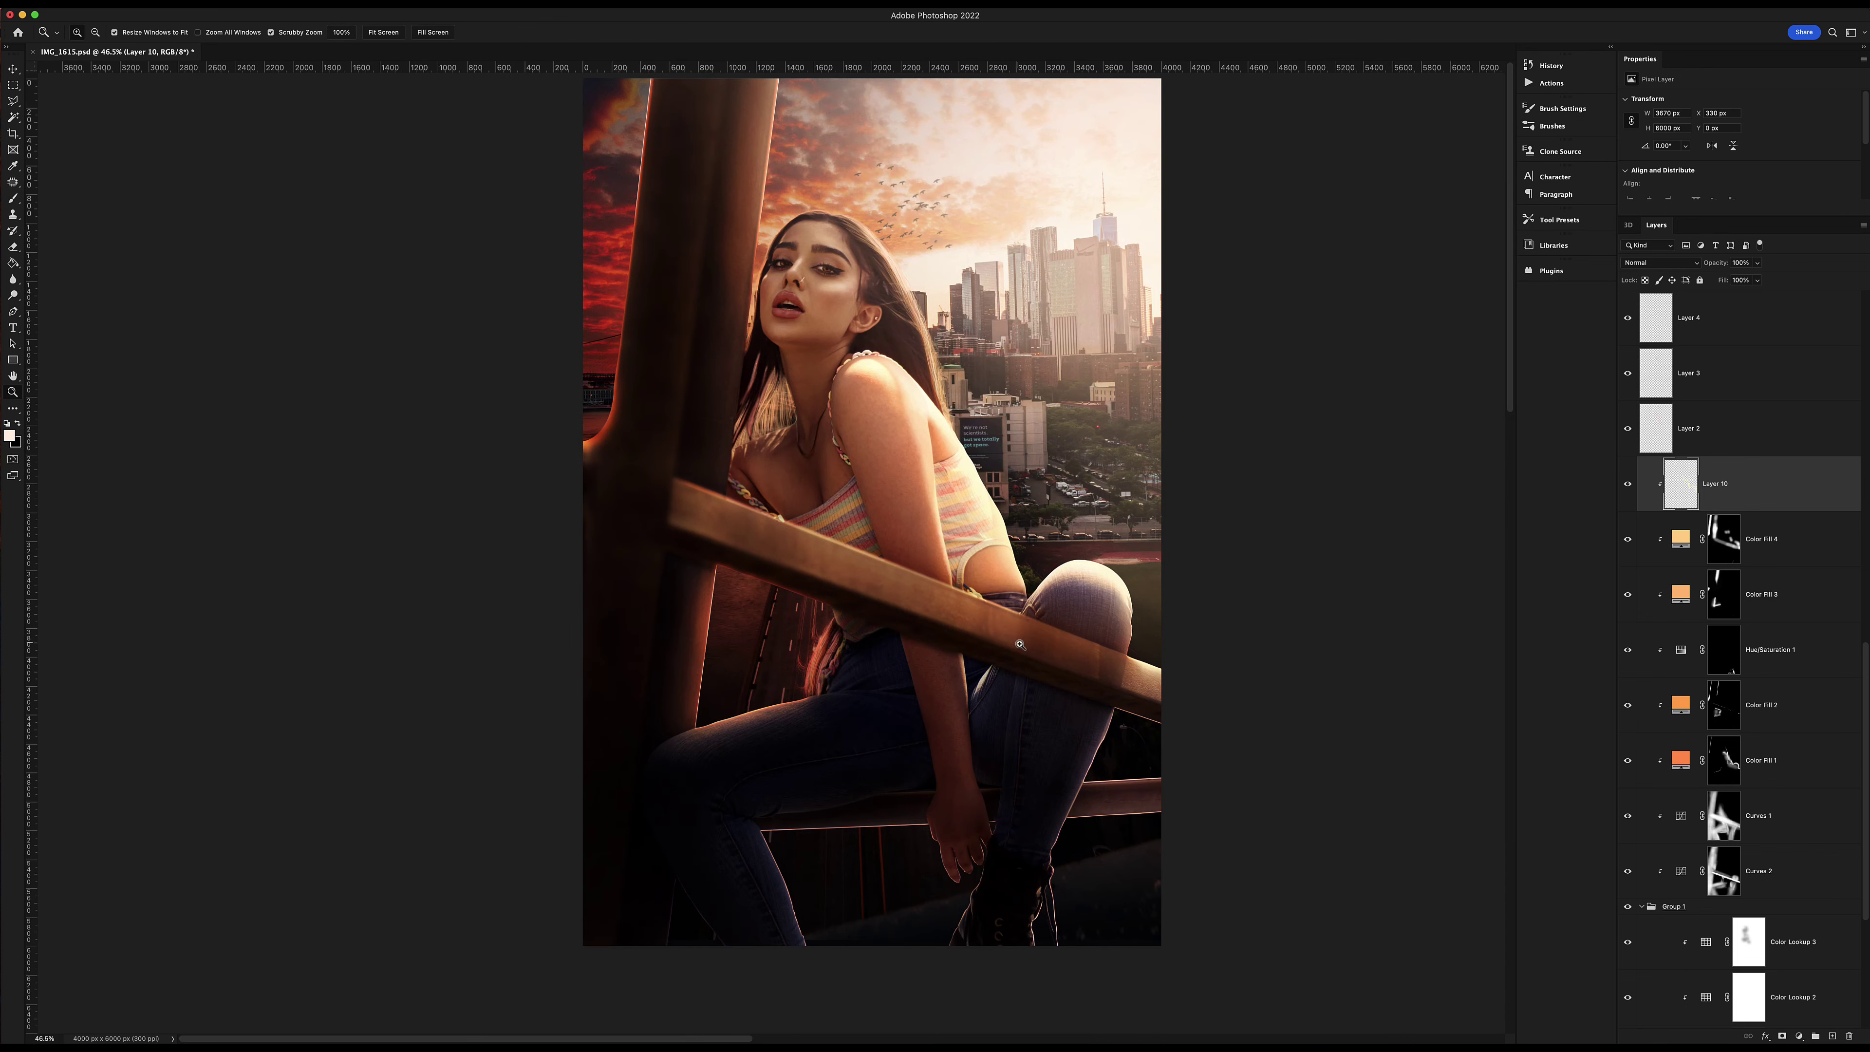
pyautogui.press('z')
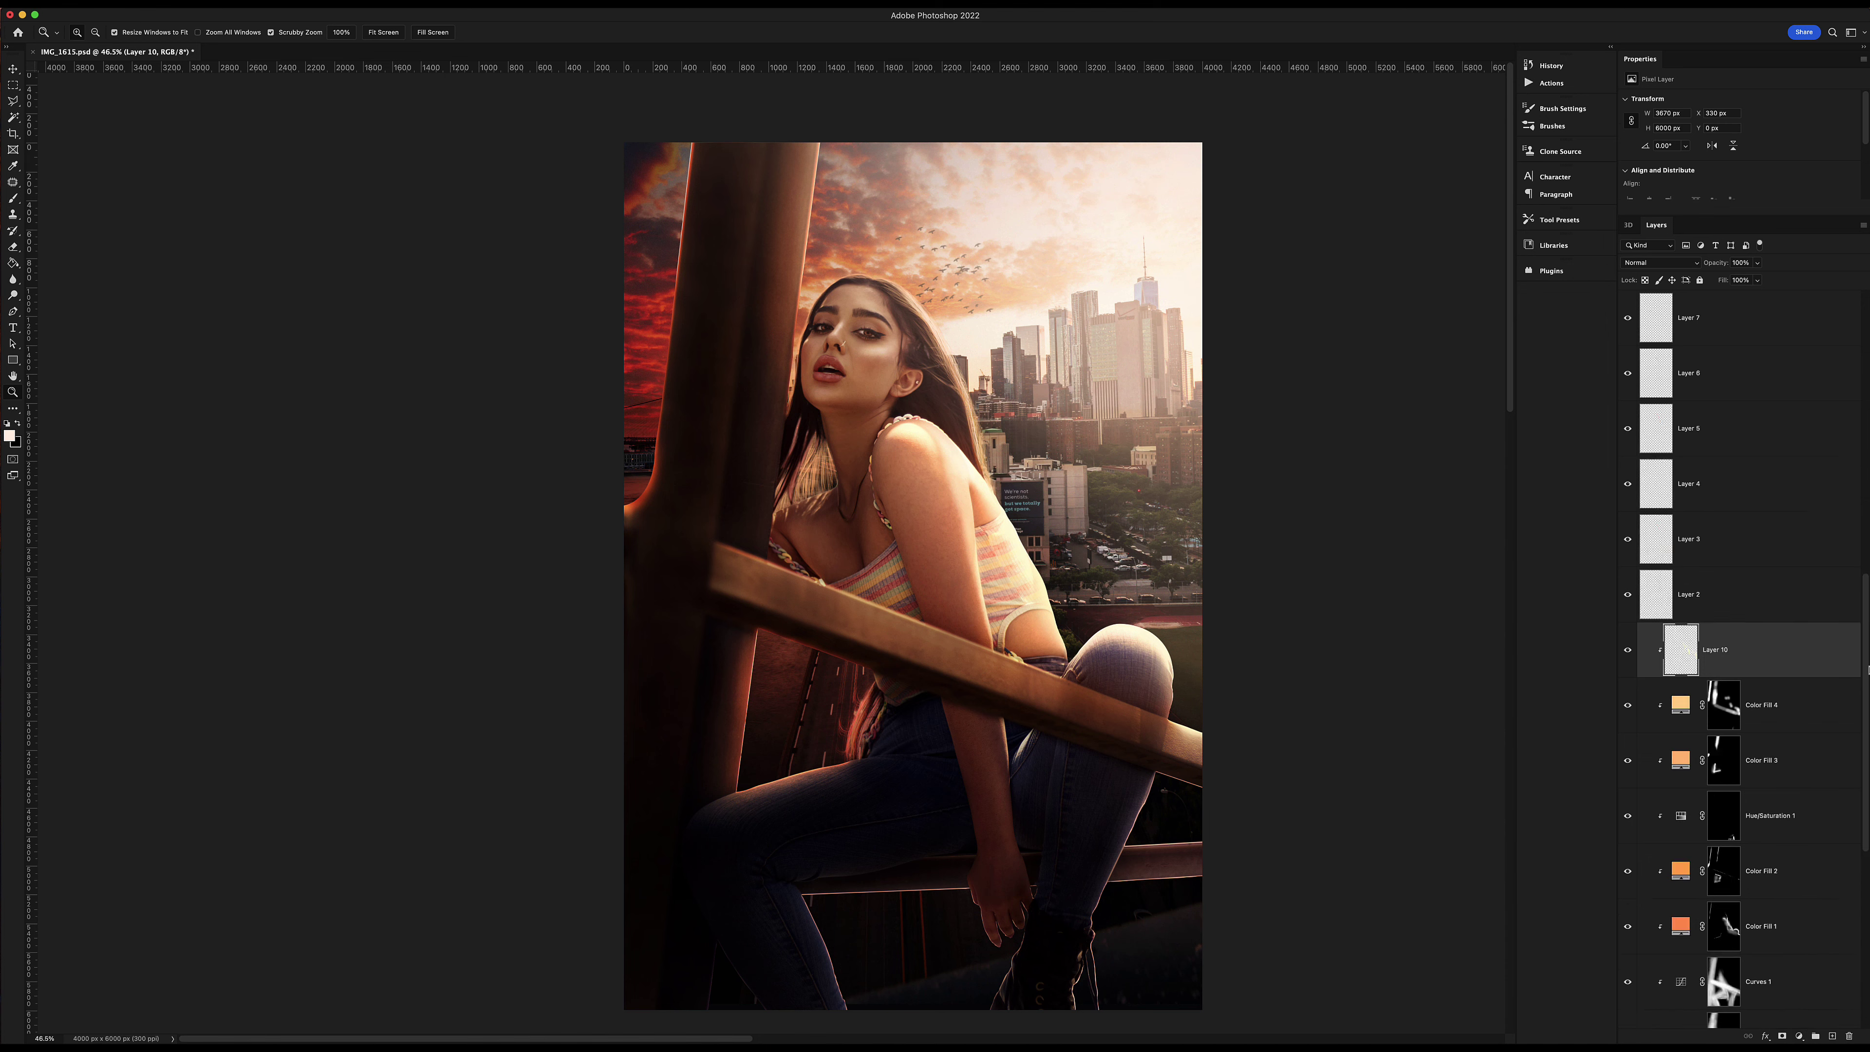
pyautogui.hotkey('alt', '.')
pyautogui.hotkey('ctrl', 'i')
pyautogui.press('b')
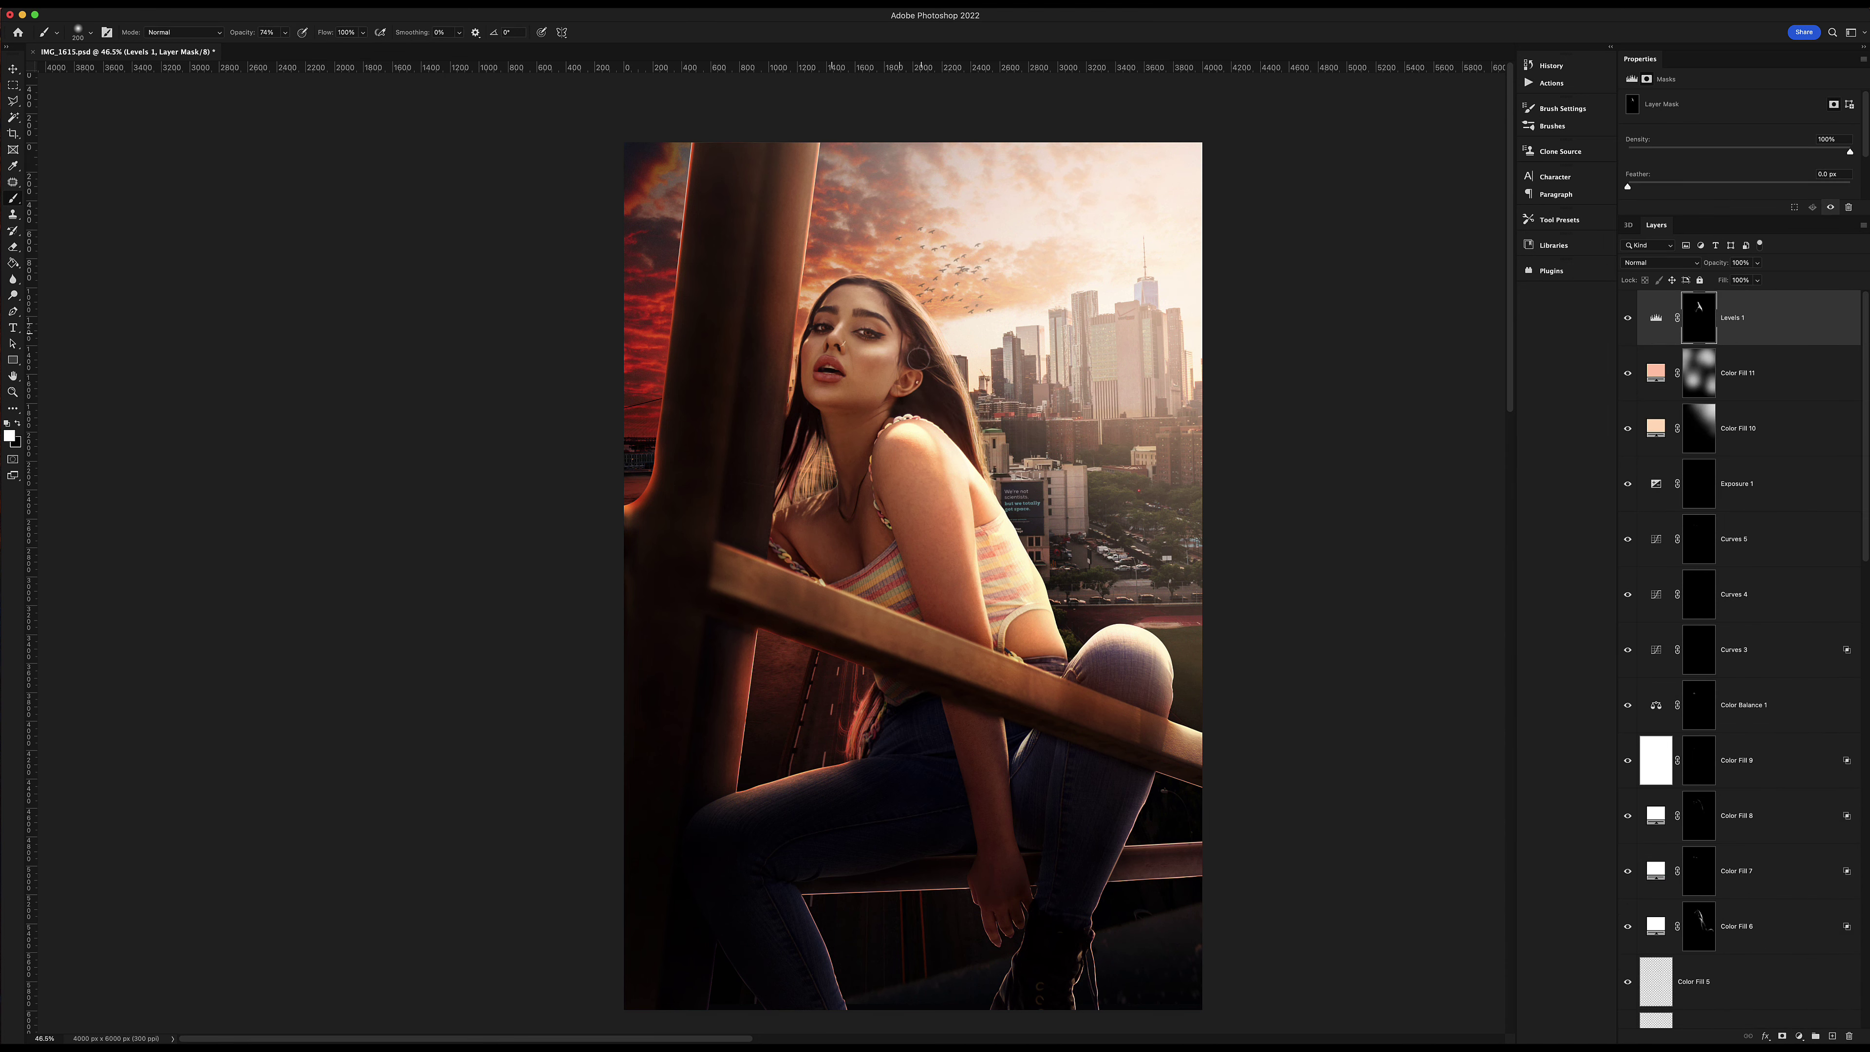
# Zoom out and float the flattened copy in its own window.
pyautogui.press('z')
pyautogui.moveTo(876, 472); pyautogui.dragTo(1087, 447)
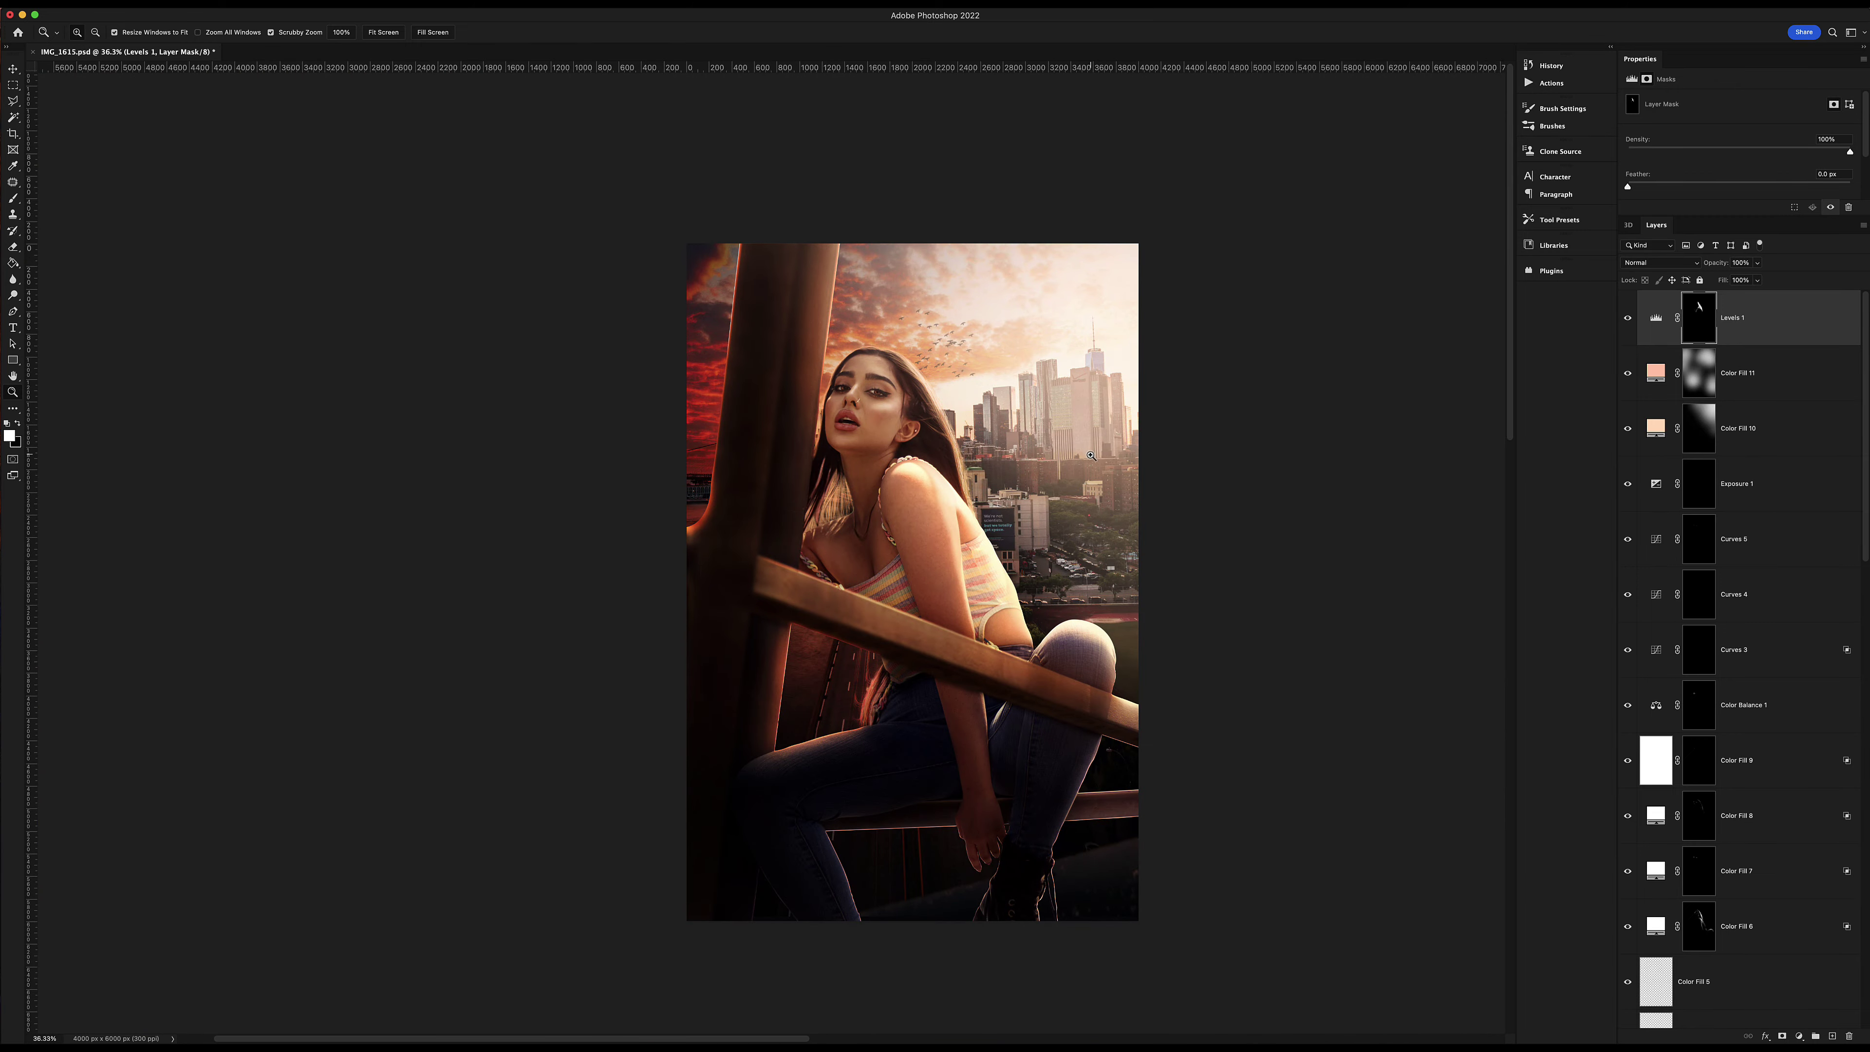
pyautogui.moveTo(147, 52); pyautogui.dragTo(439, 157)
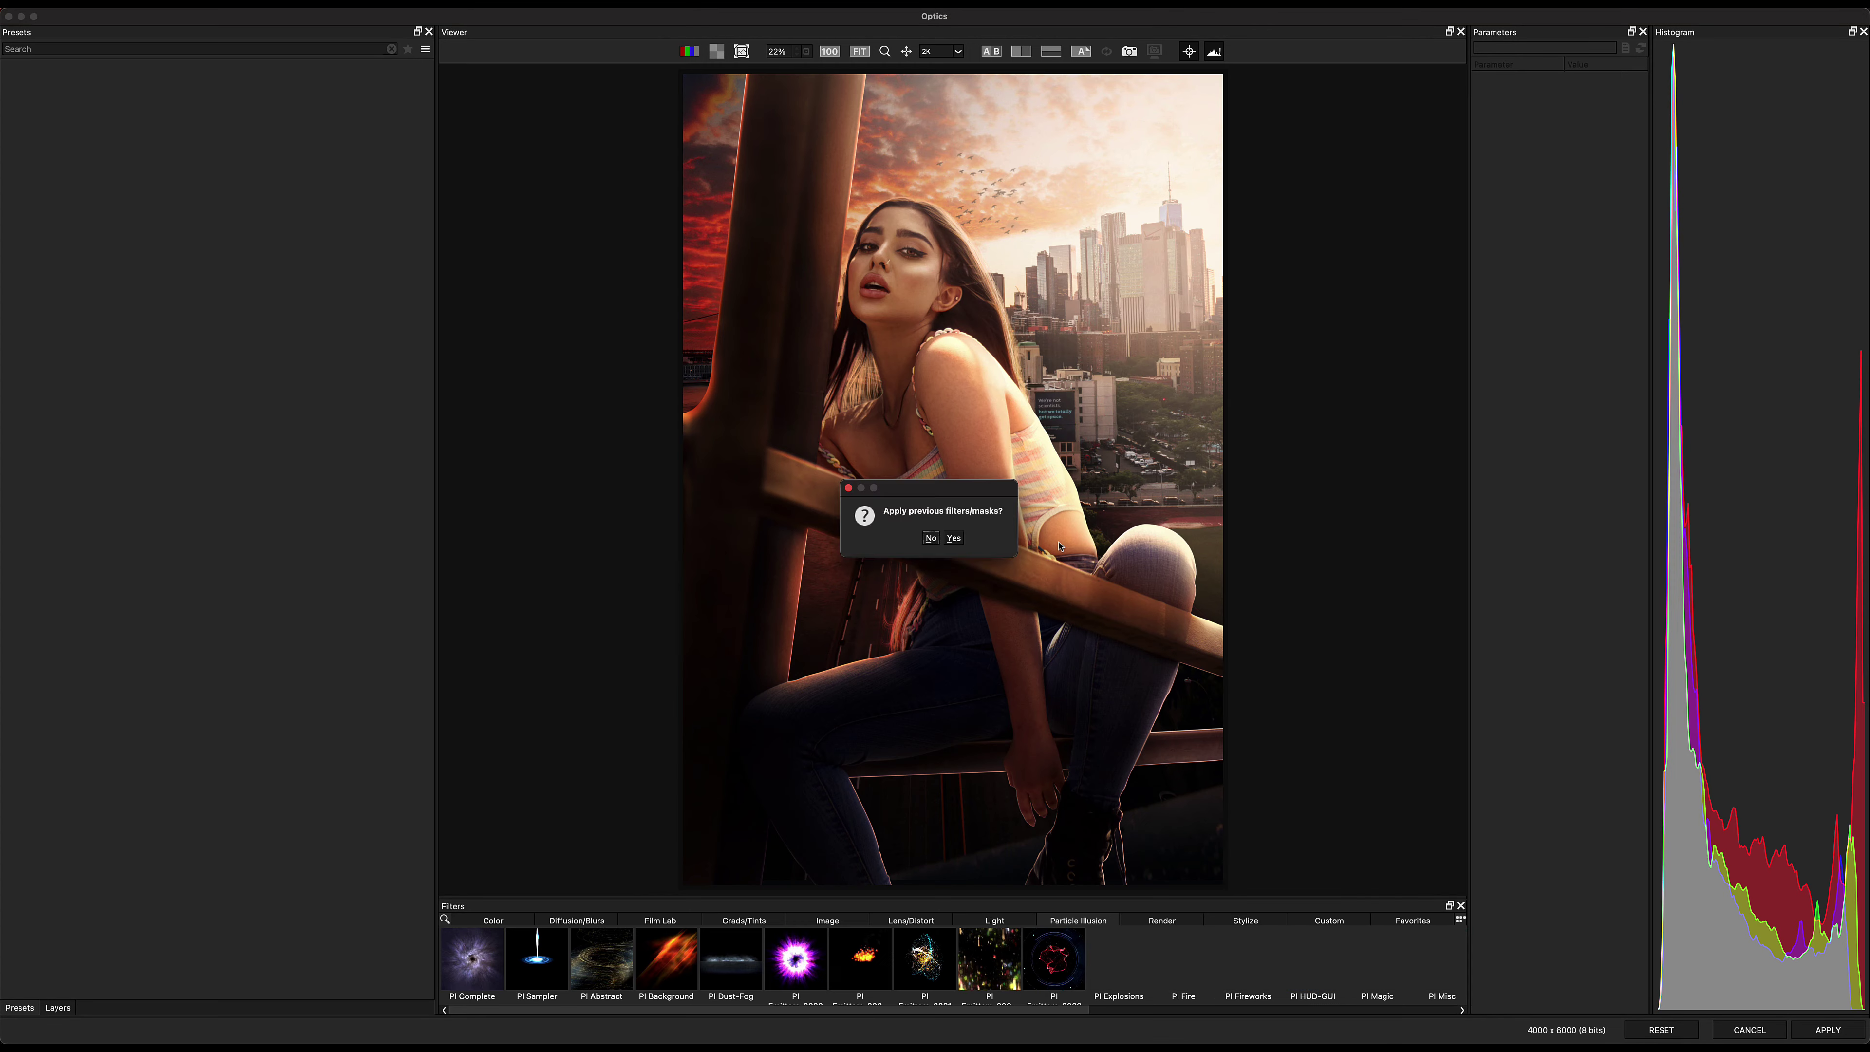
# Reapply the last glow filter and paint it onto the sky near the birds with a larger brush.
pyautogui.click(953, 538)
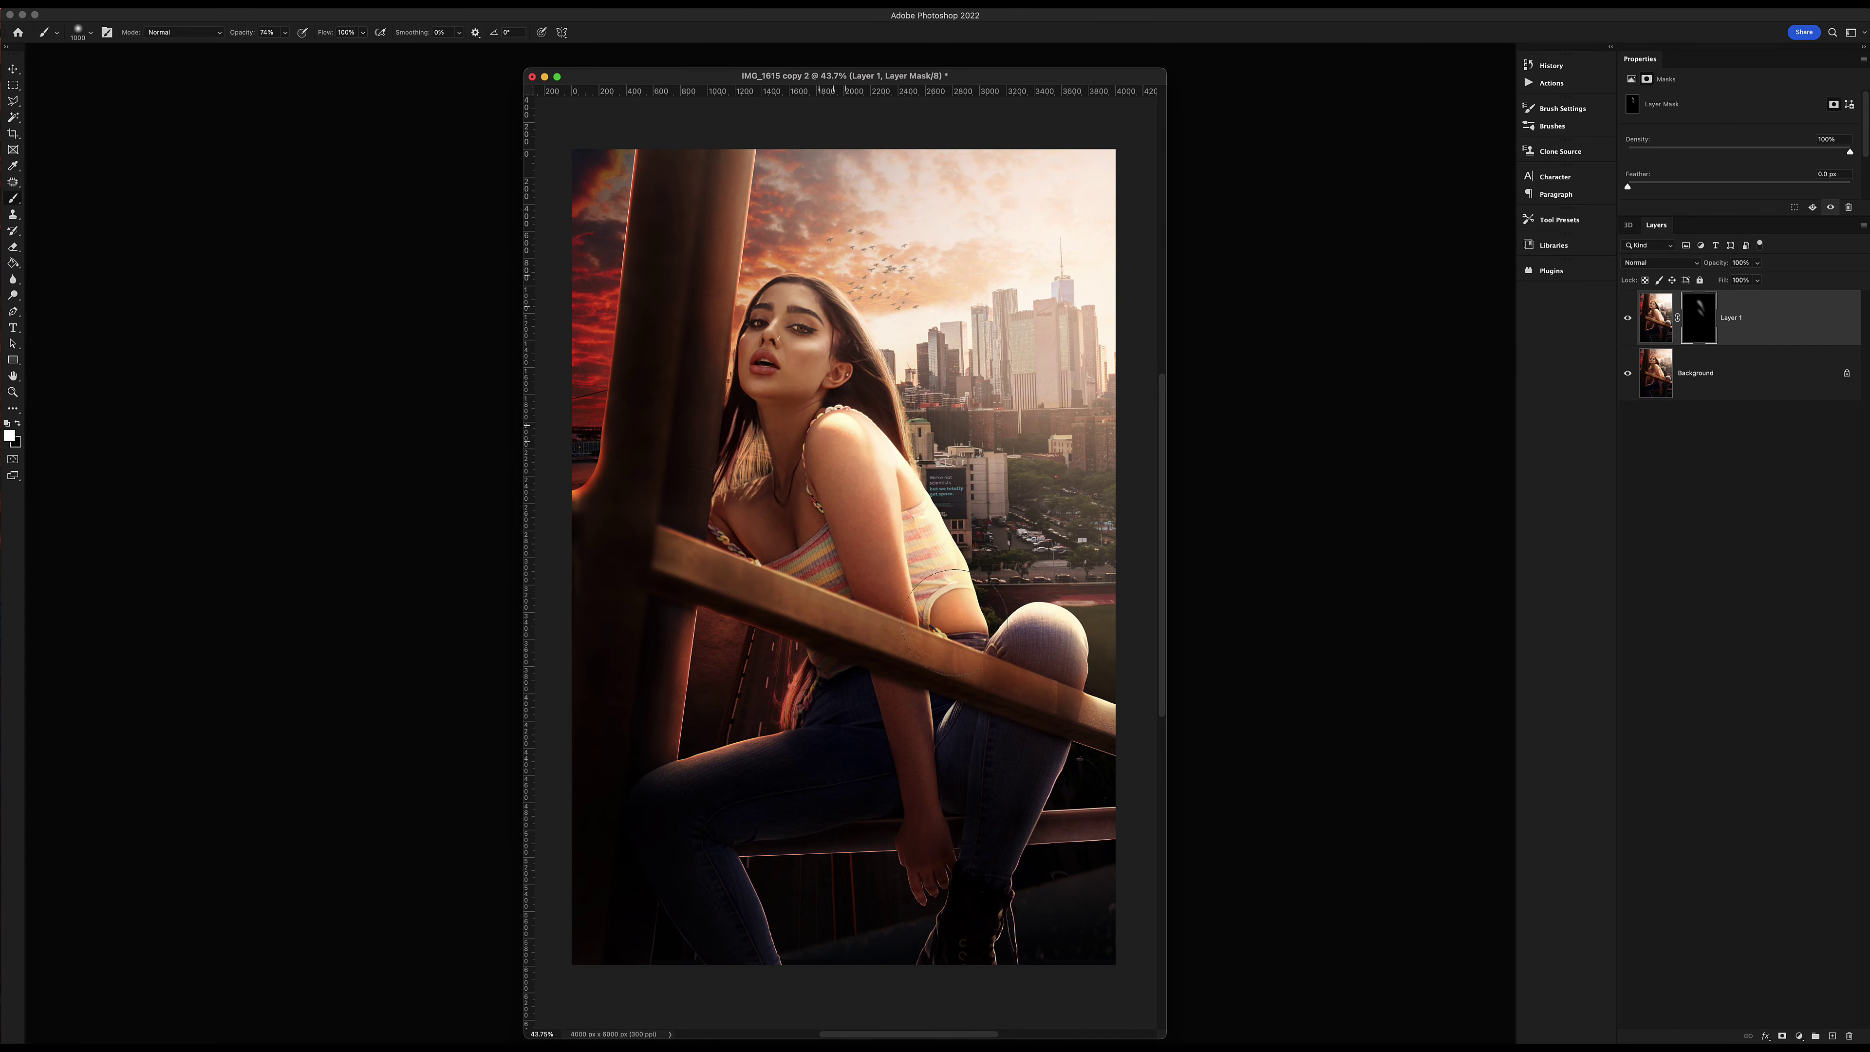
pyautogui.moveTo(972, 294); pyautogui.dragTo(861, 169)
pyautogui.press(']')
pyautogui.press(']')
pyautogui.press(']')
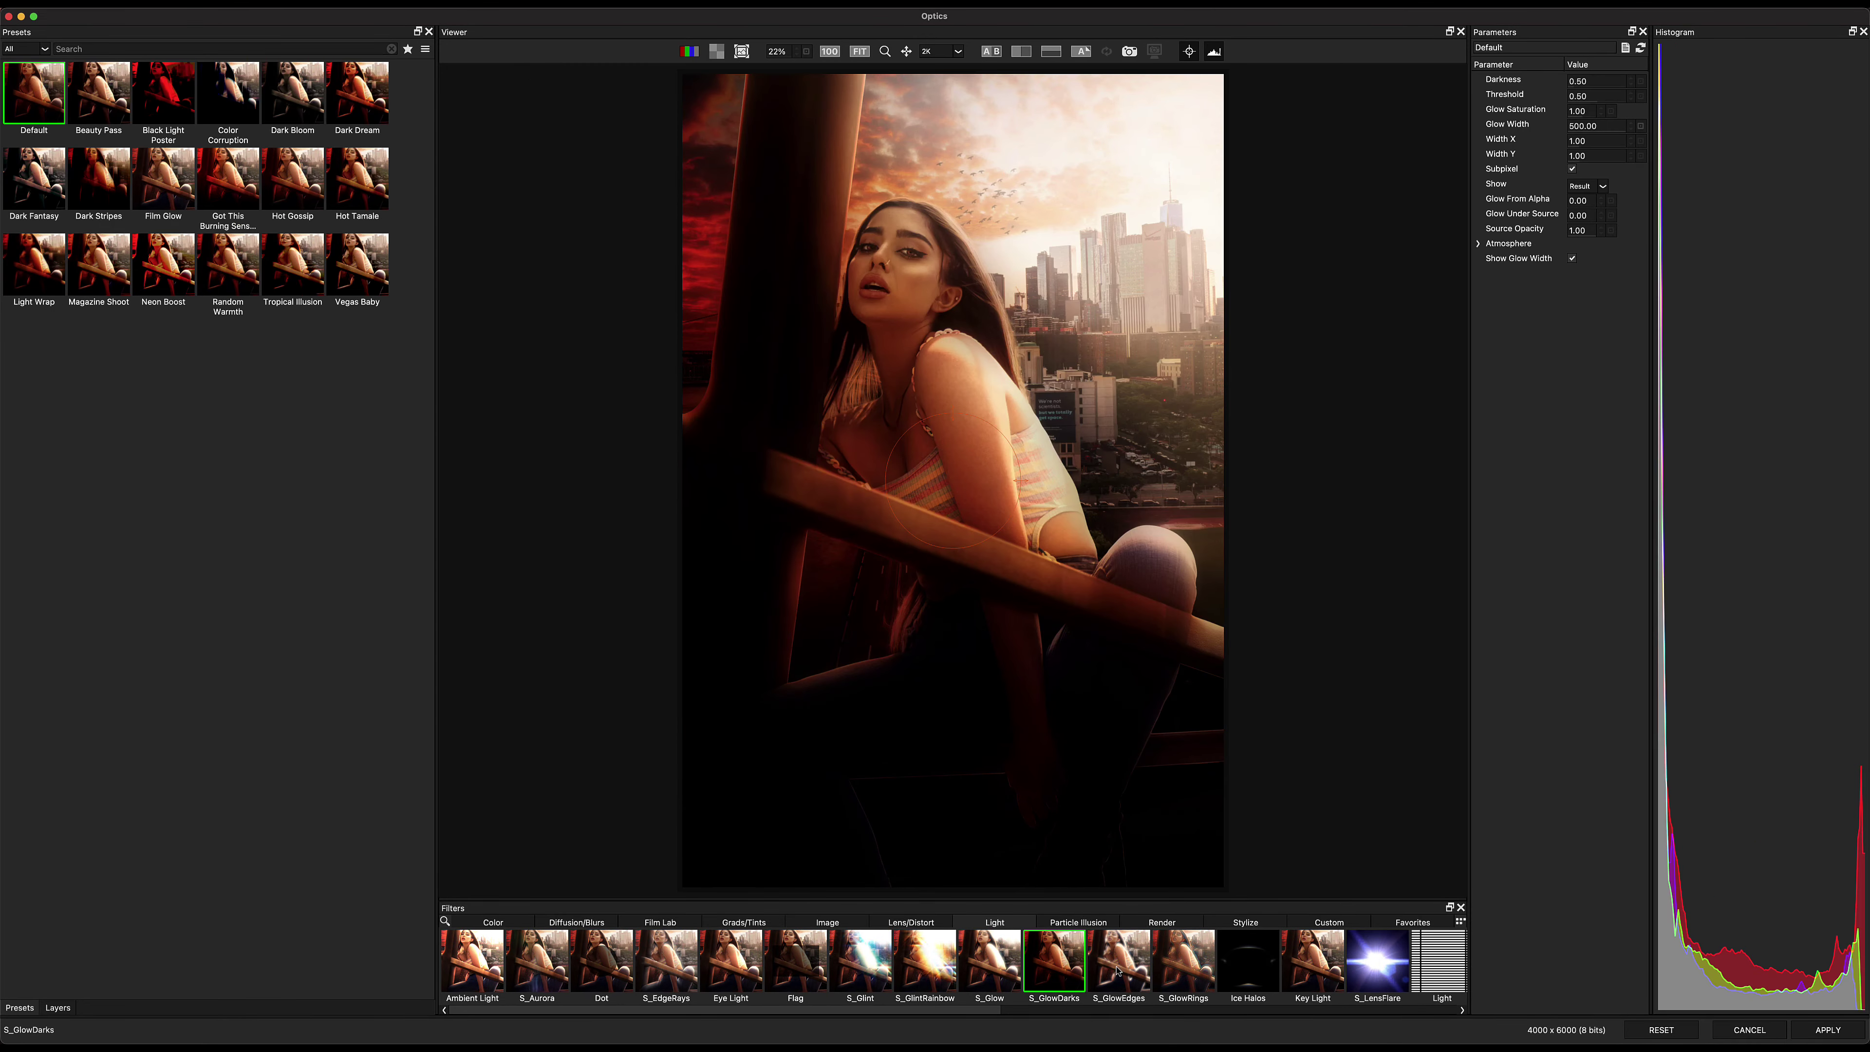
# Centre a dimmed Eye Light on the city skyline and add faint S_EdgeRays.
pyautogui.click(724, 957)
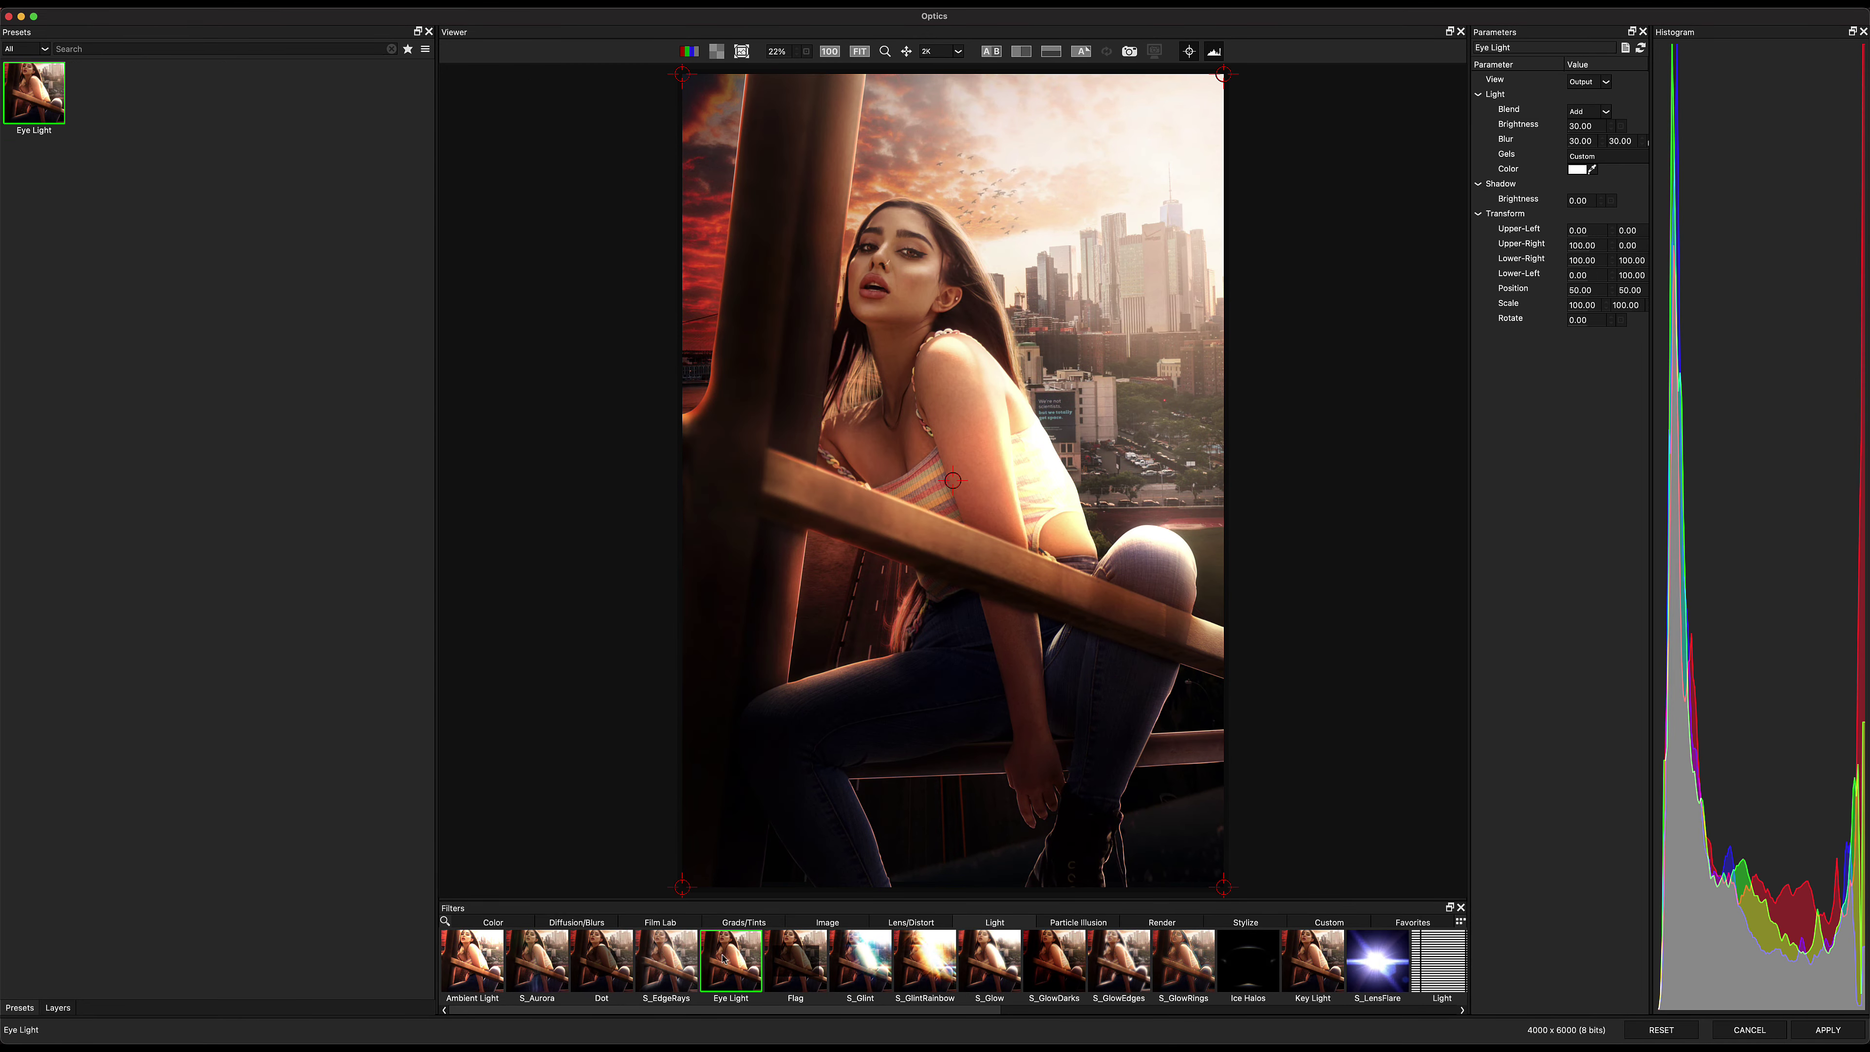
pyautogui.moveTo(670, 66); pyautogui.dragTo(1032, 269)
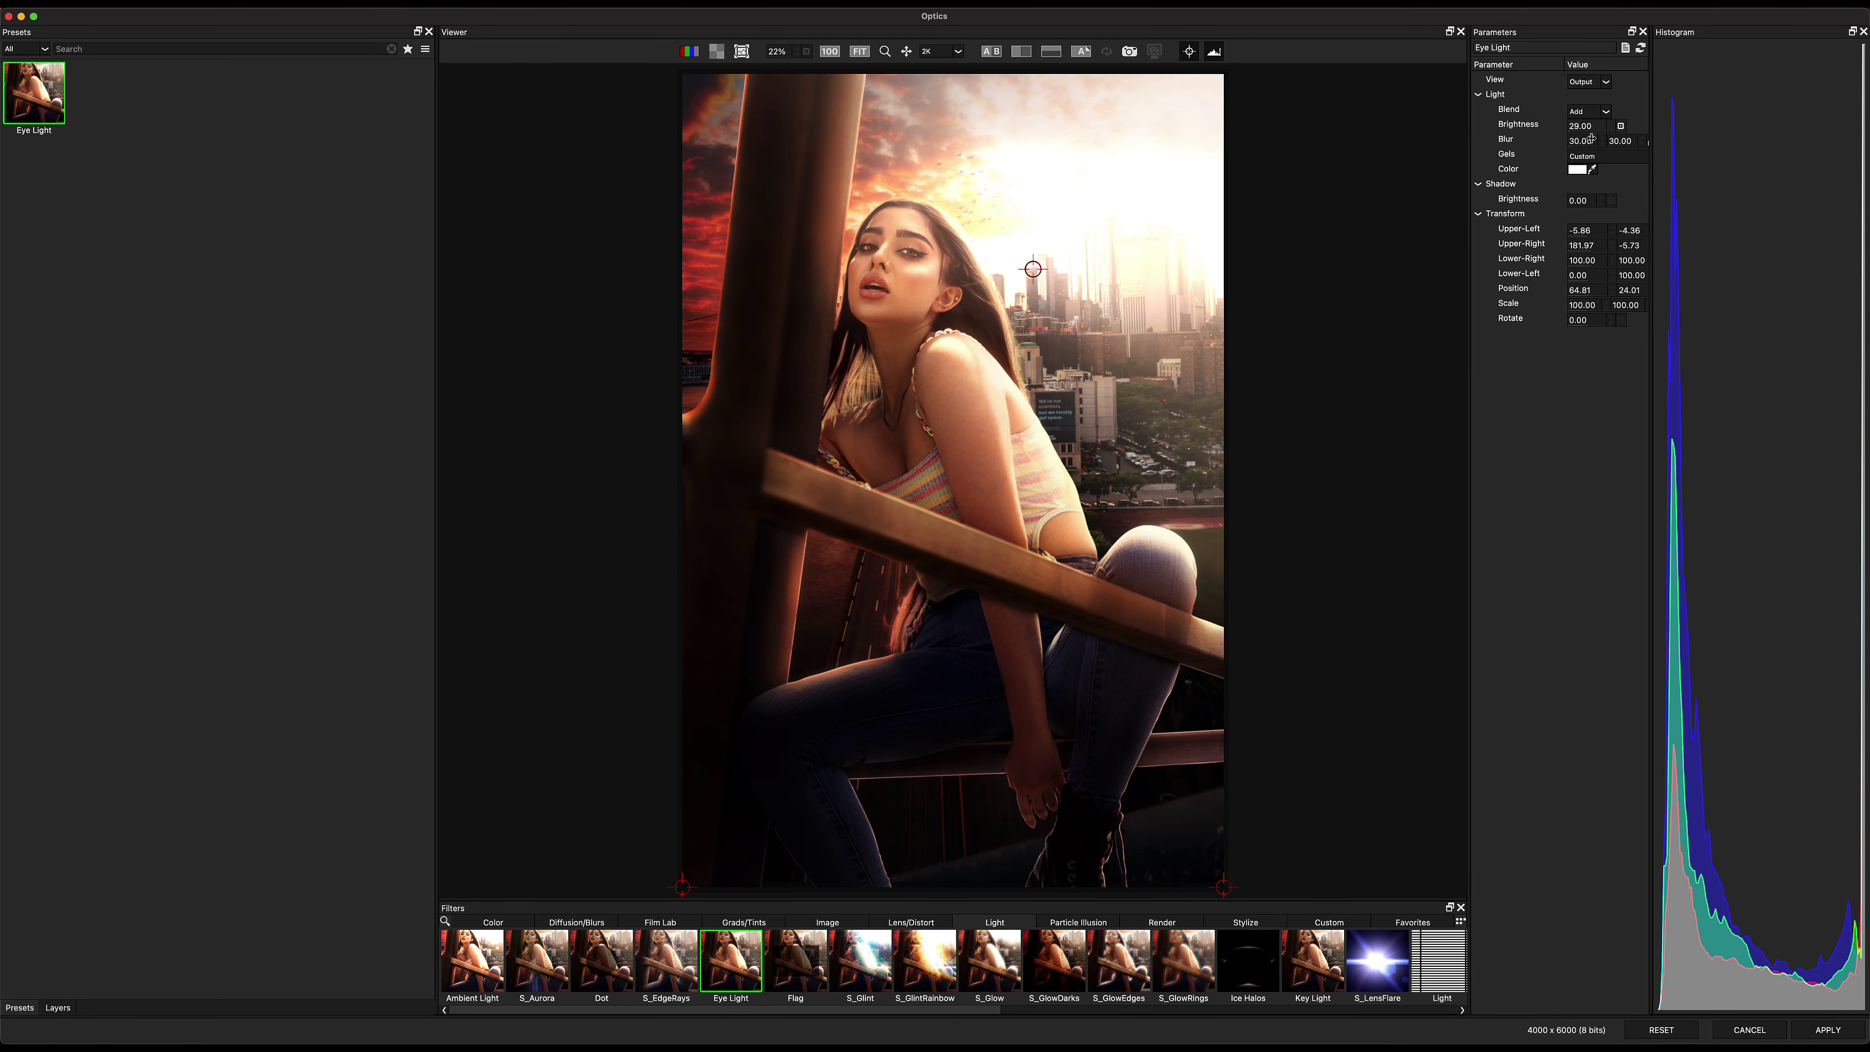
pyautogui.moveTo(1582, 126); pyautogui.dragTo(1600, 145)
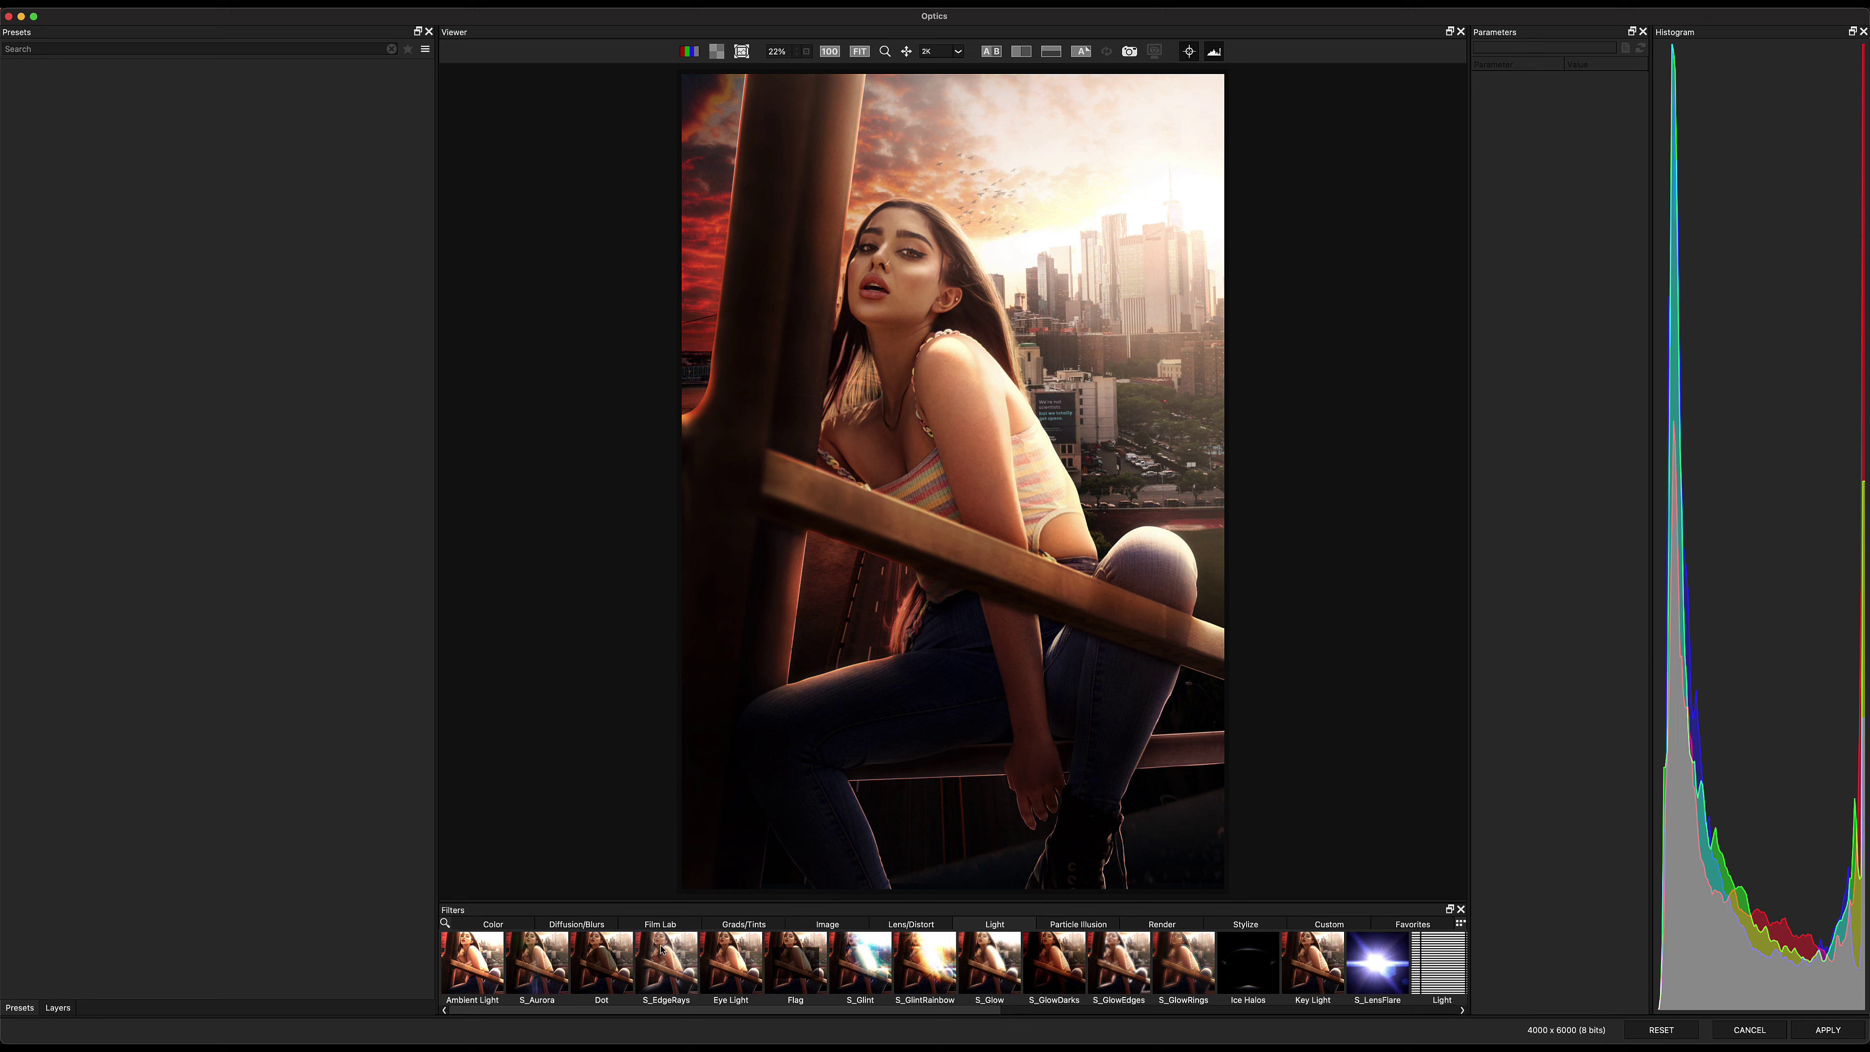
pyautogui.click(661, 949)
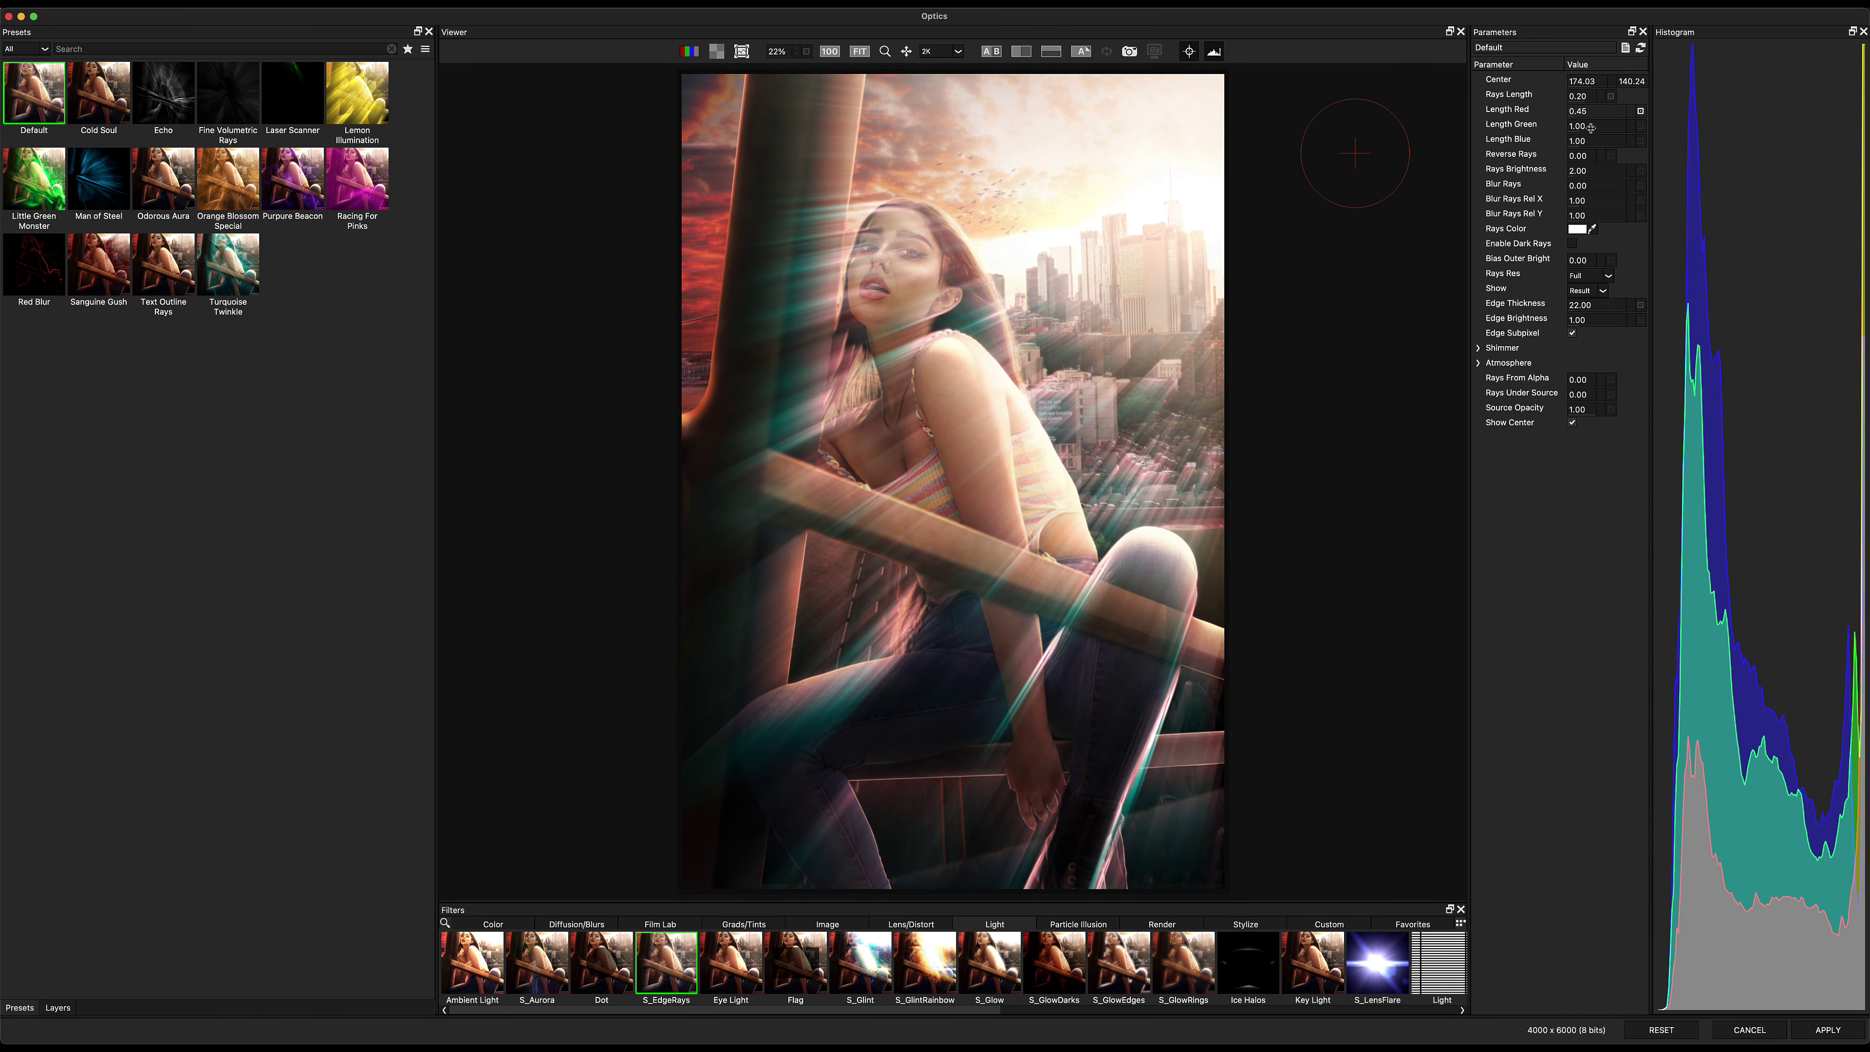
pyautogui.moveTo(1582, 170); pyautogui.dragTo(1592, 182)
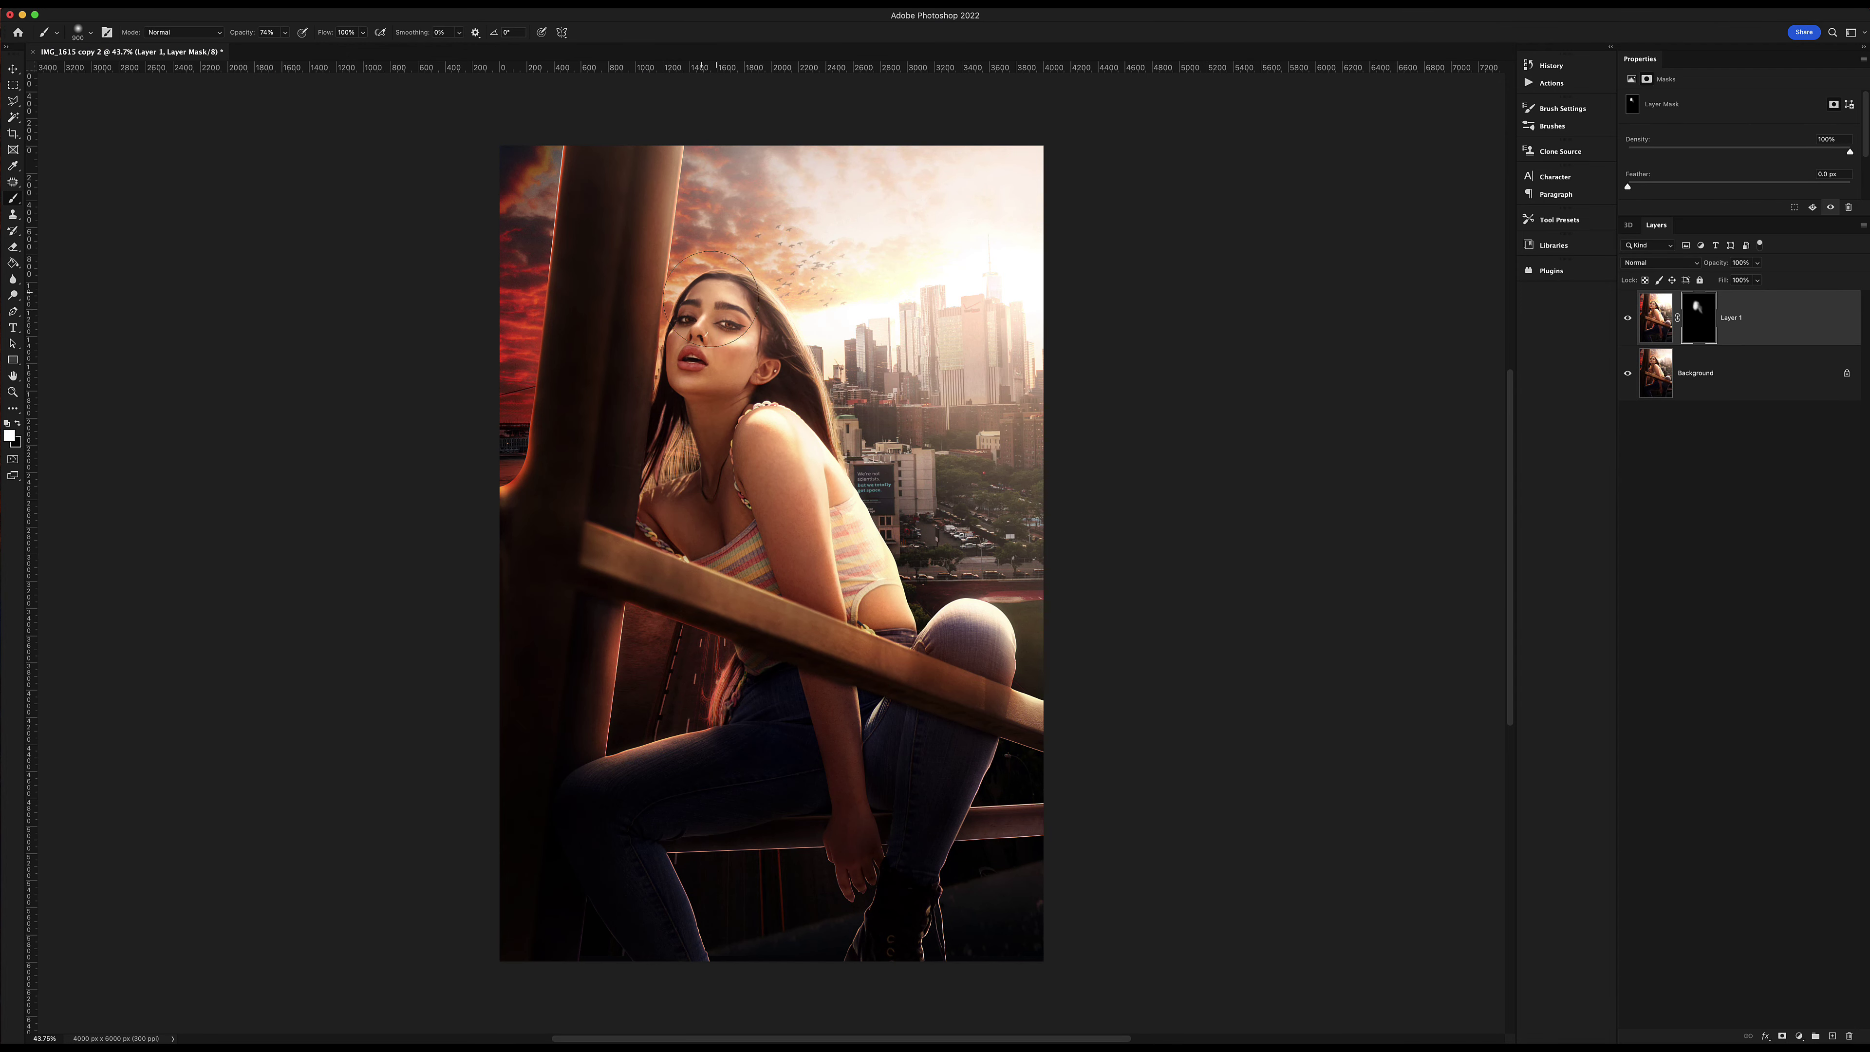
# Zoom in slightly on the image and relaunch Optics on it.
pyautogui.press('z')
pyautogui.moveTo(1178, 377); pyautogui.dragTo(1201, 377)
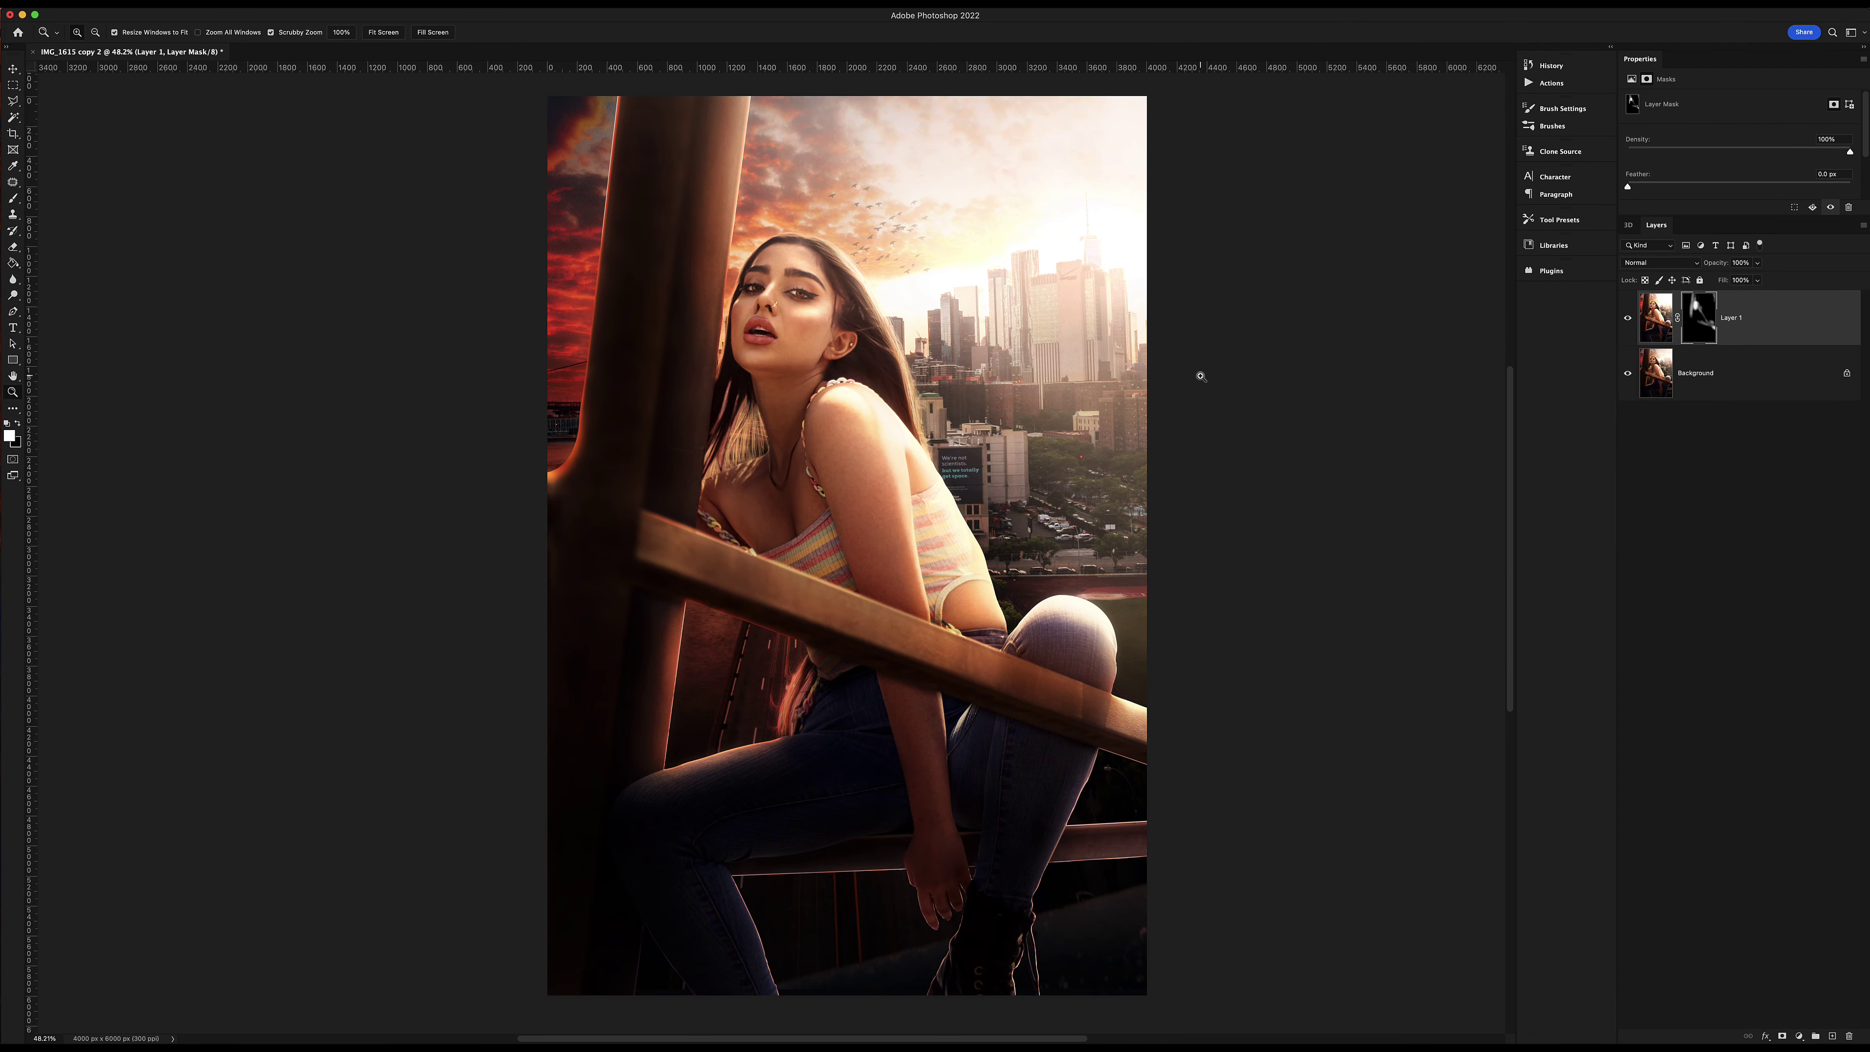
pyautogui.click(353, 286)
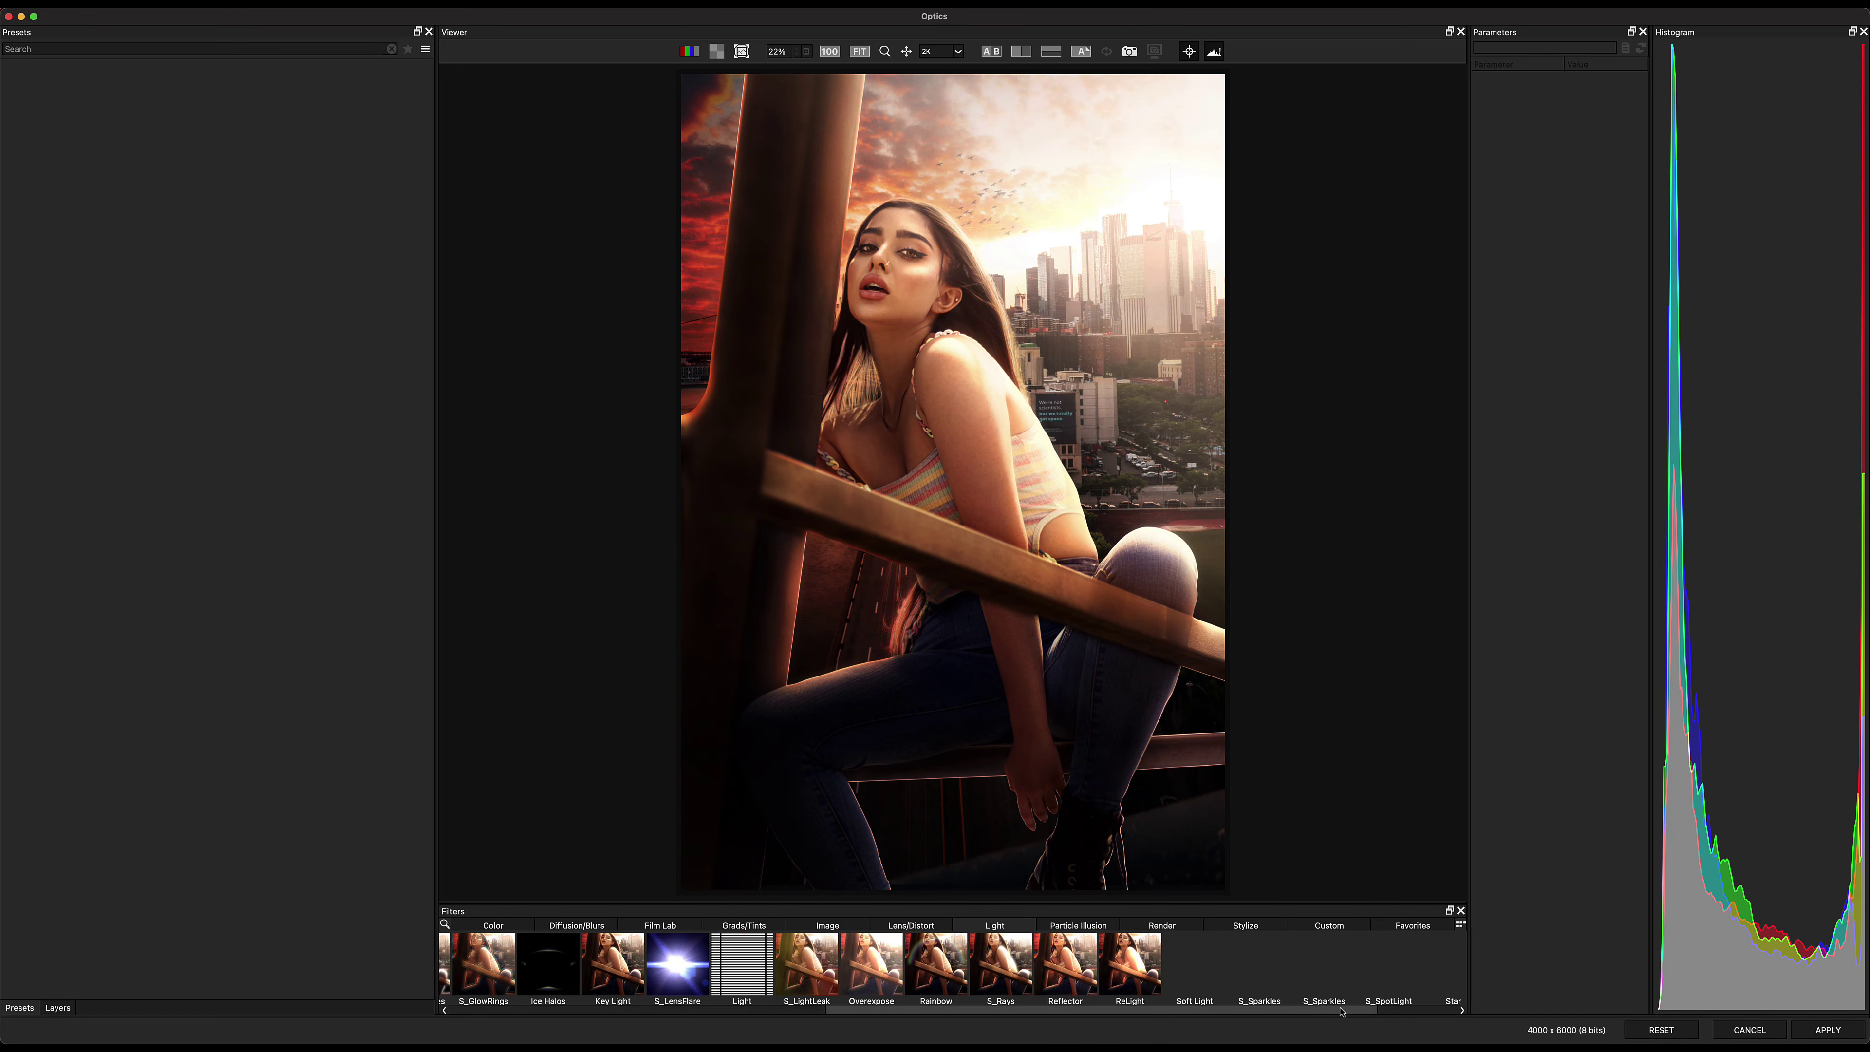
# Try S_Rays centred upper right at low brightness, then the Soft Light 5 preset.
pyautogui.click(988, 965)
pyautogui.moveTo(1189, 167); pyautogui.dragTo(1377, 179)
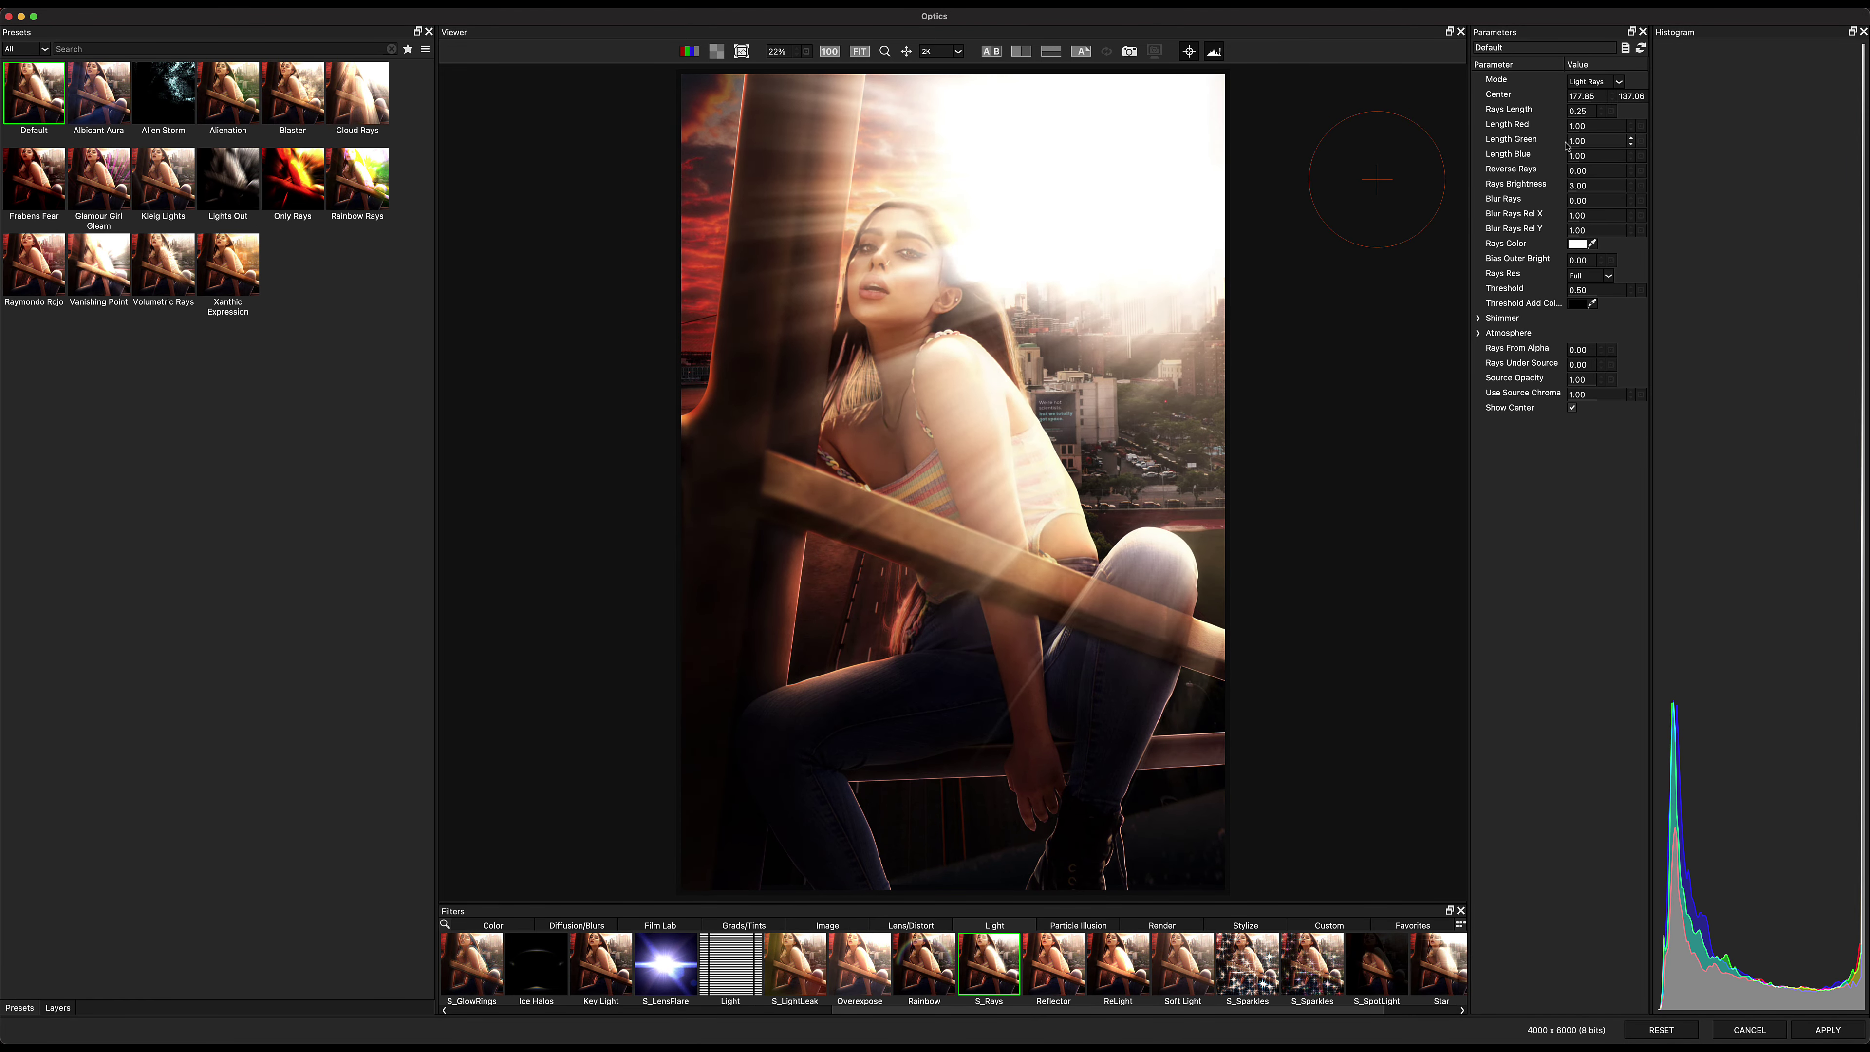
pyautogui.moveTo(1586, 188); pyautogui.dragTo(1590, 200)
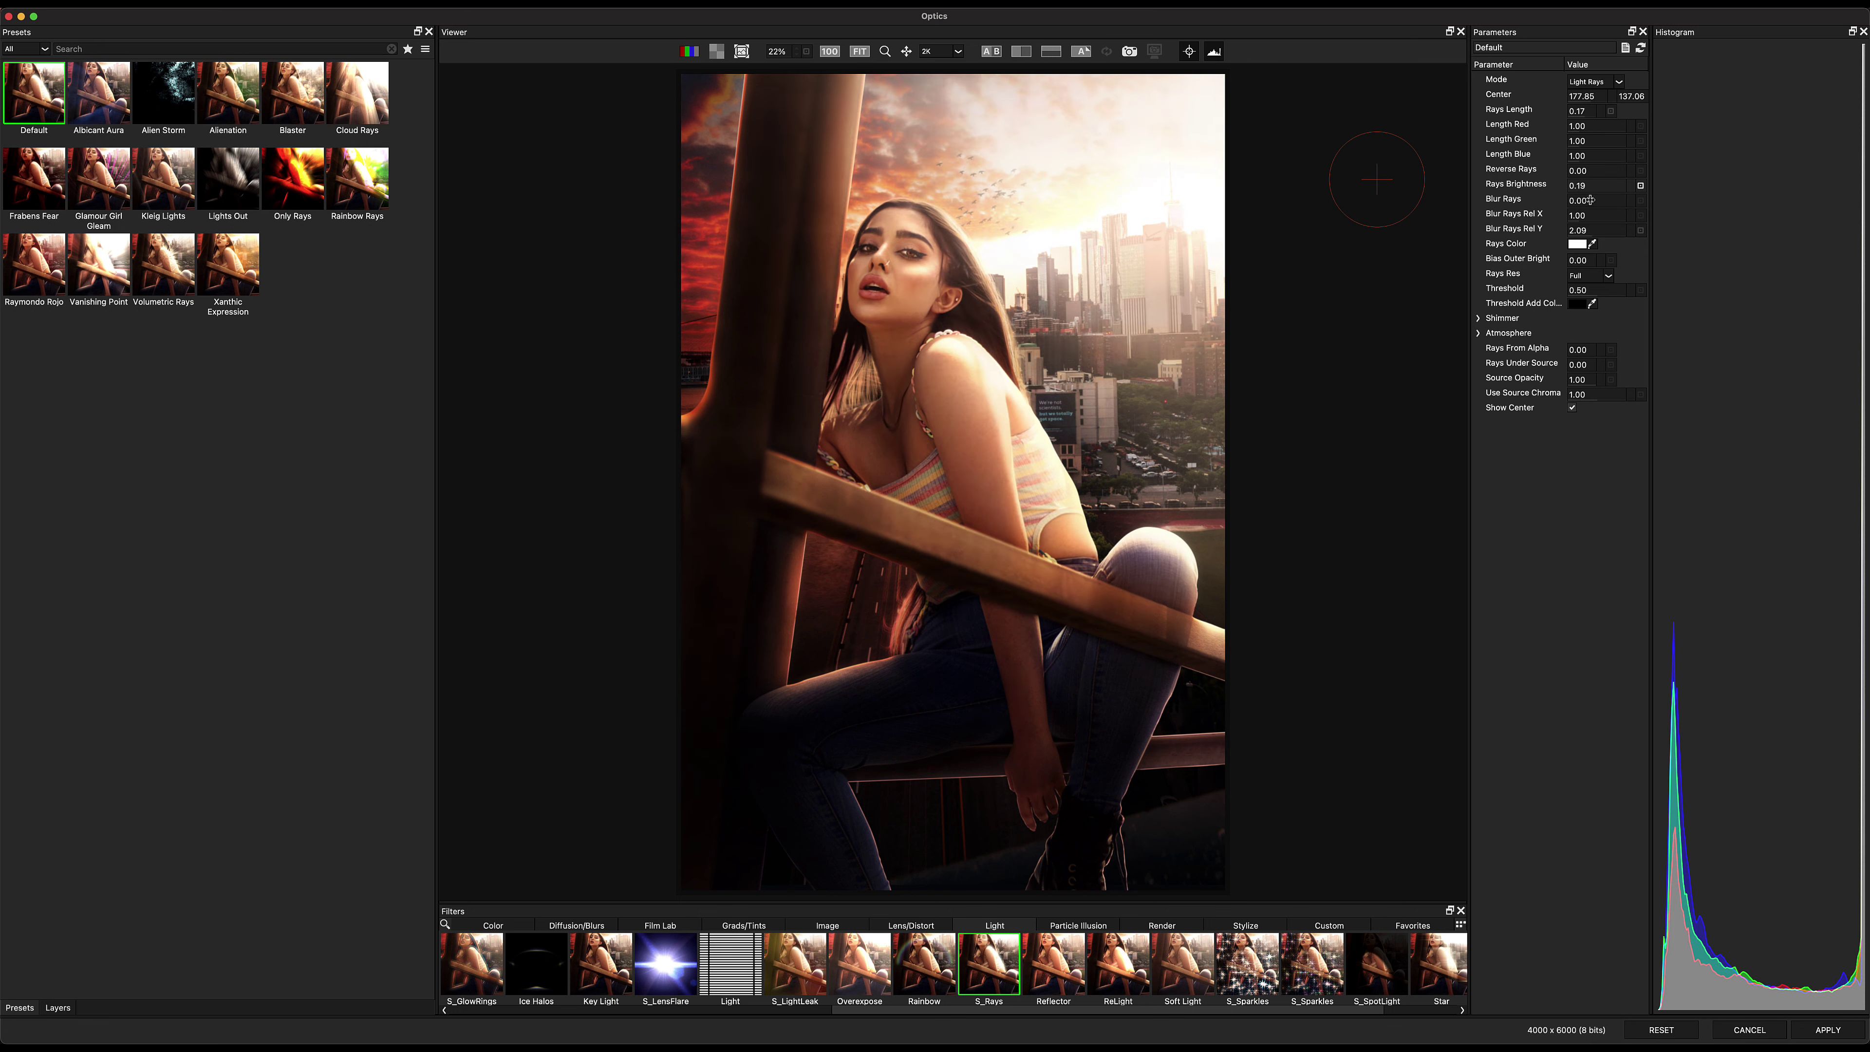
pyautogui.click(1182, 964)
pyautogui.click(292, 92)
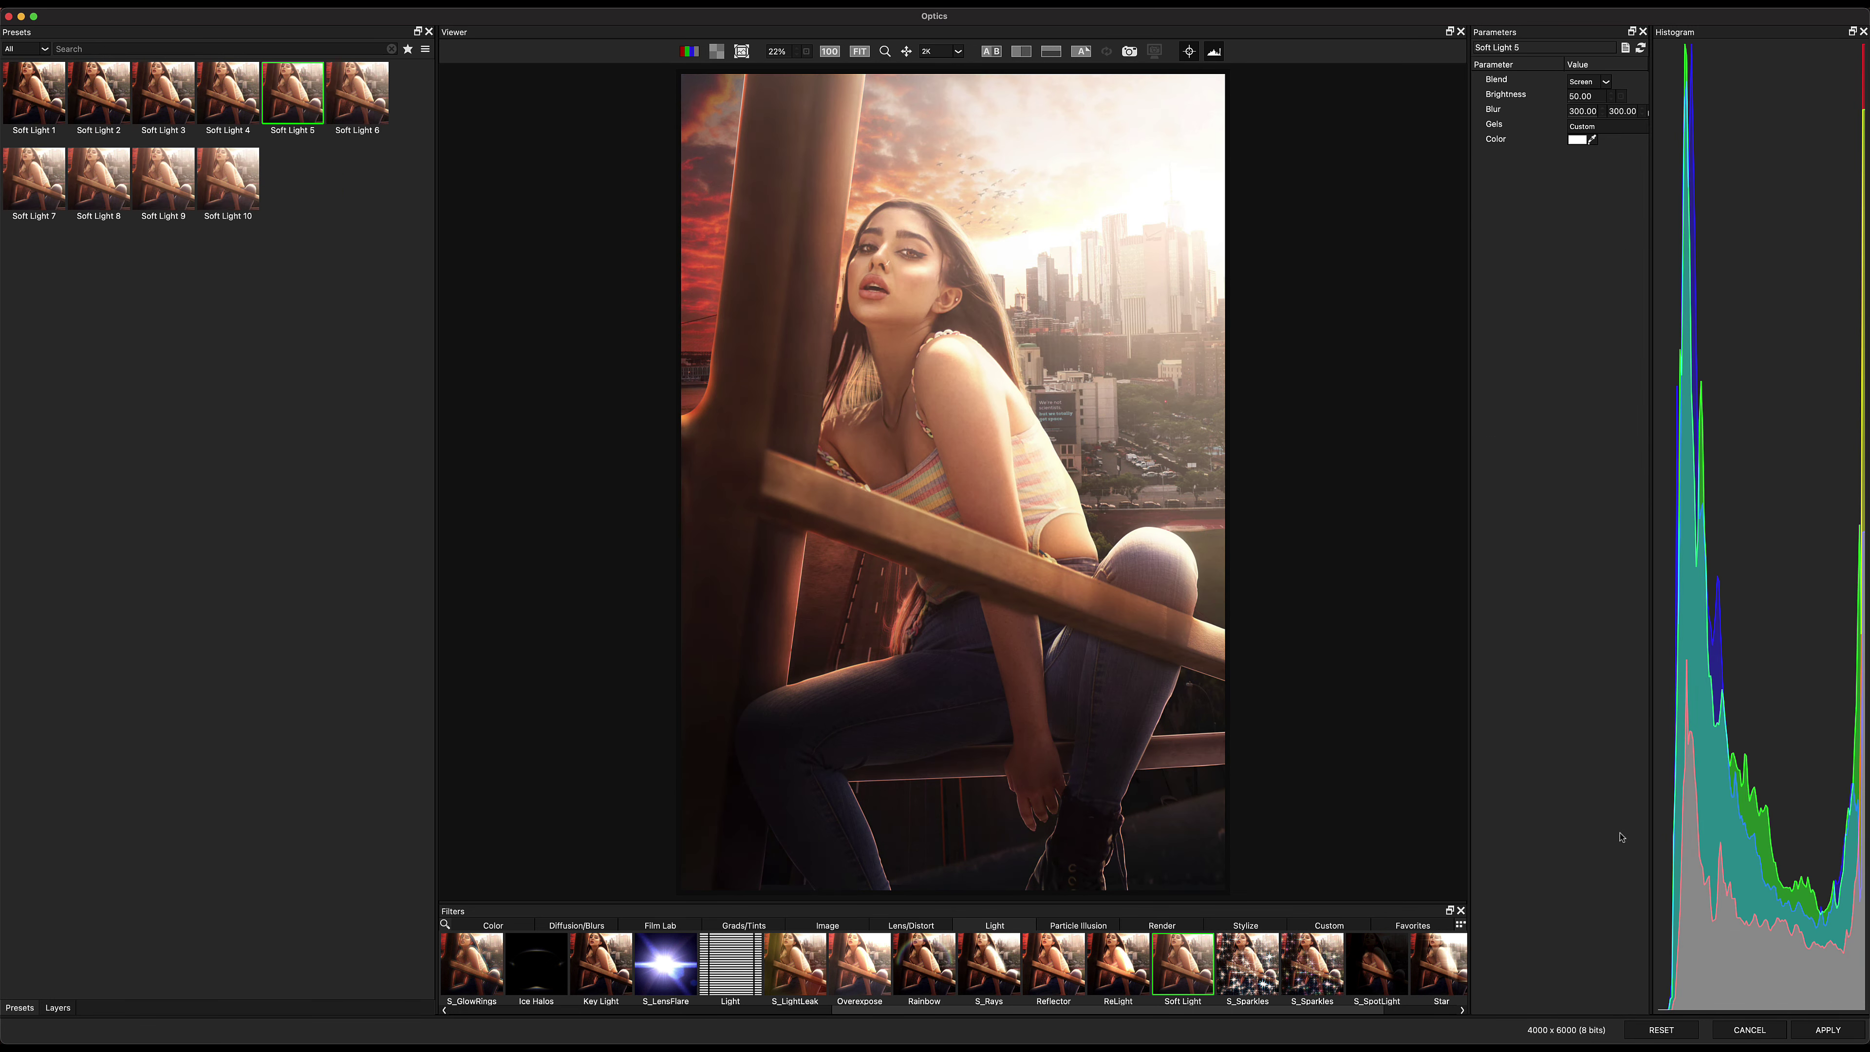
pyautogui.hscroll(2, 1395, 965)
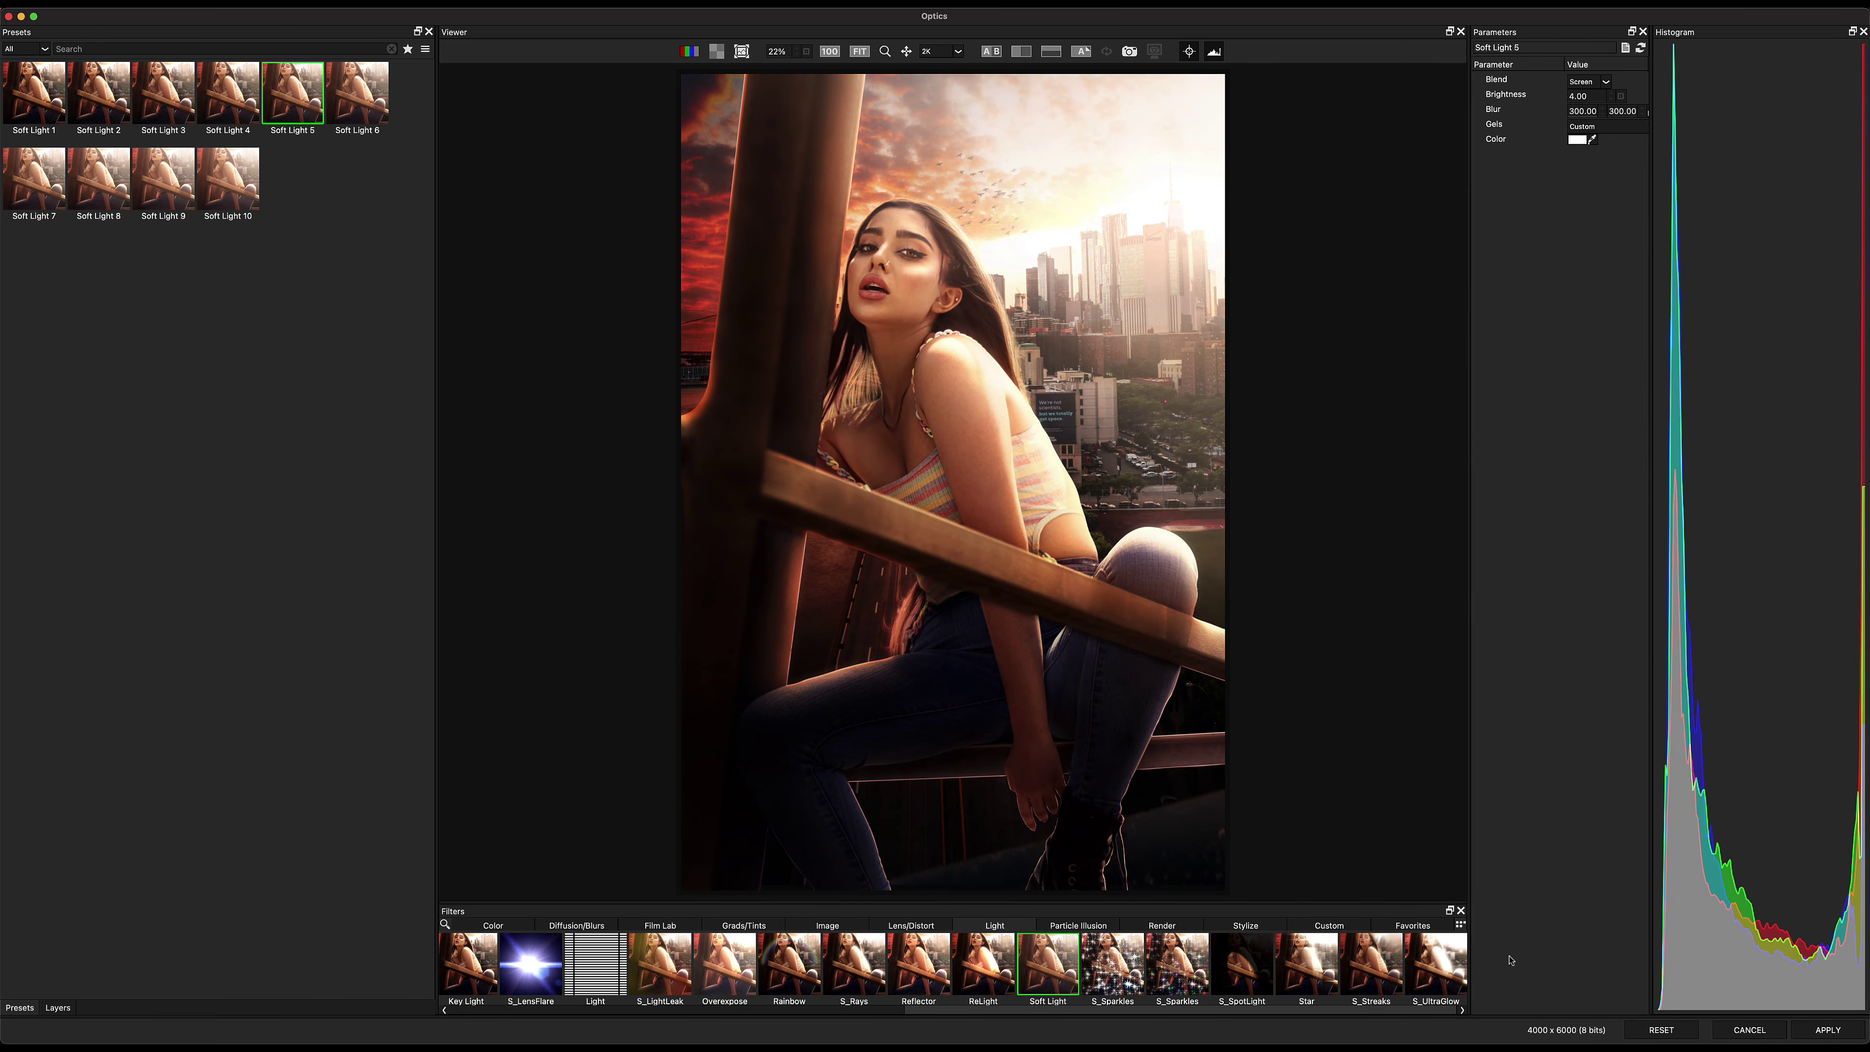
# Apply S_UltraGlow with a wider glow and expanded After Glow, Edges, Atmosphere and Highlights.
pyautogui.click(1435, 965)
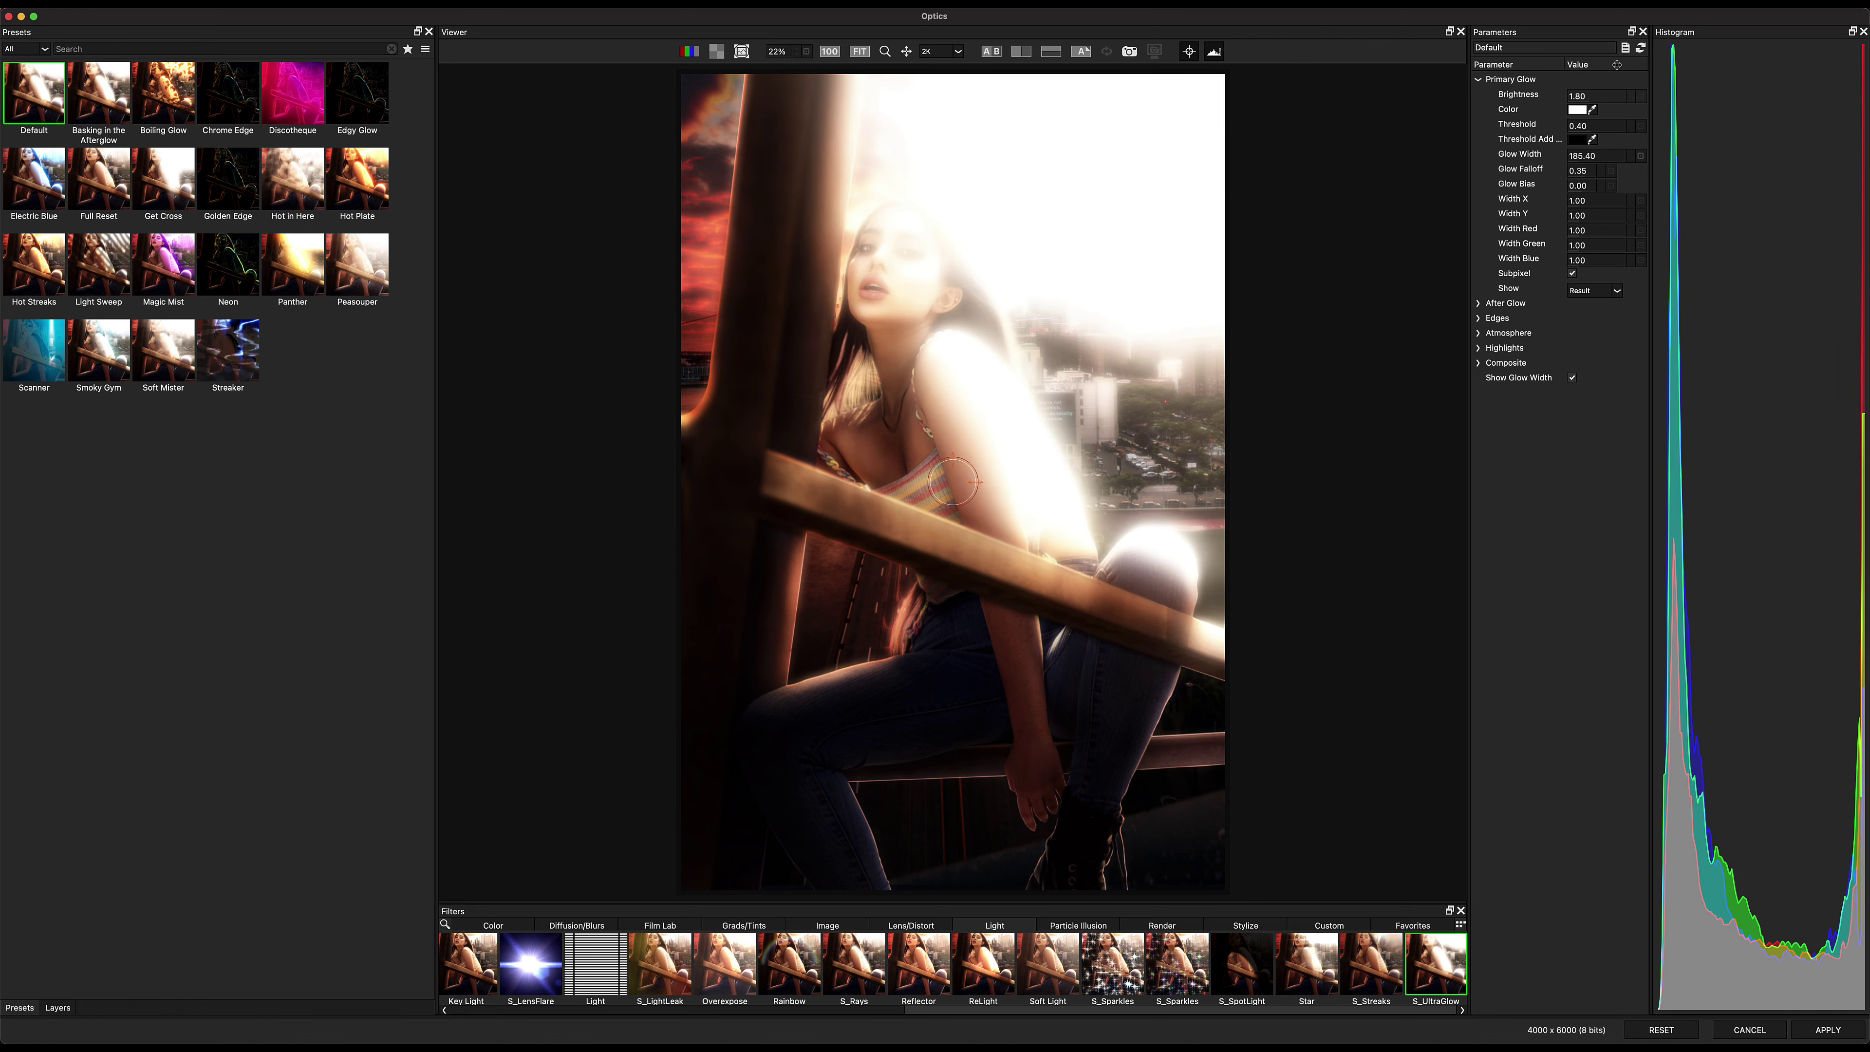
pyautogui.moveTo(985, 483); pyautogui.dragTo(1013, 486)
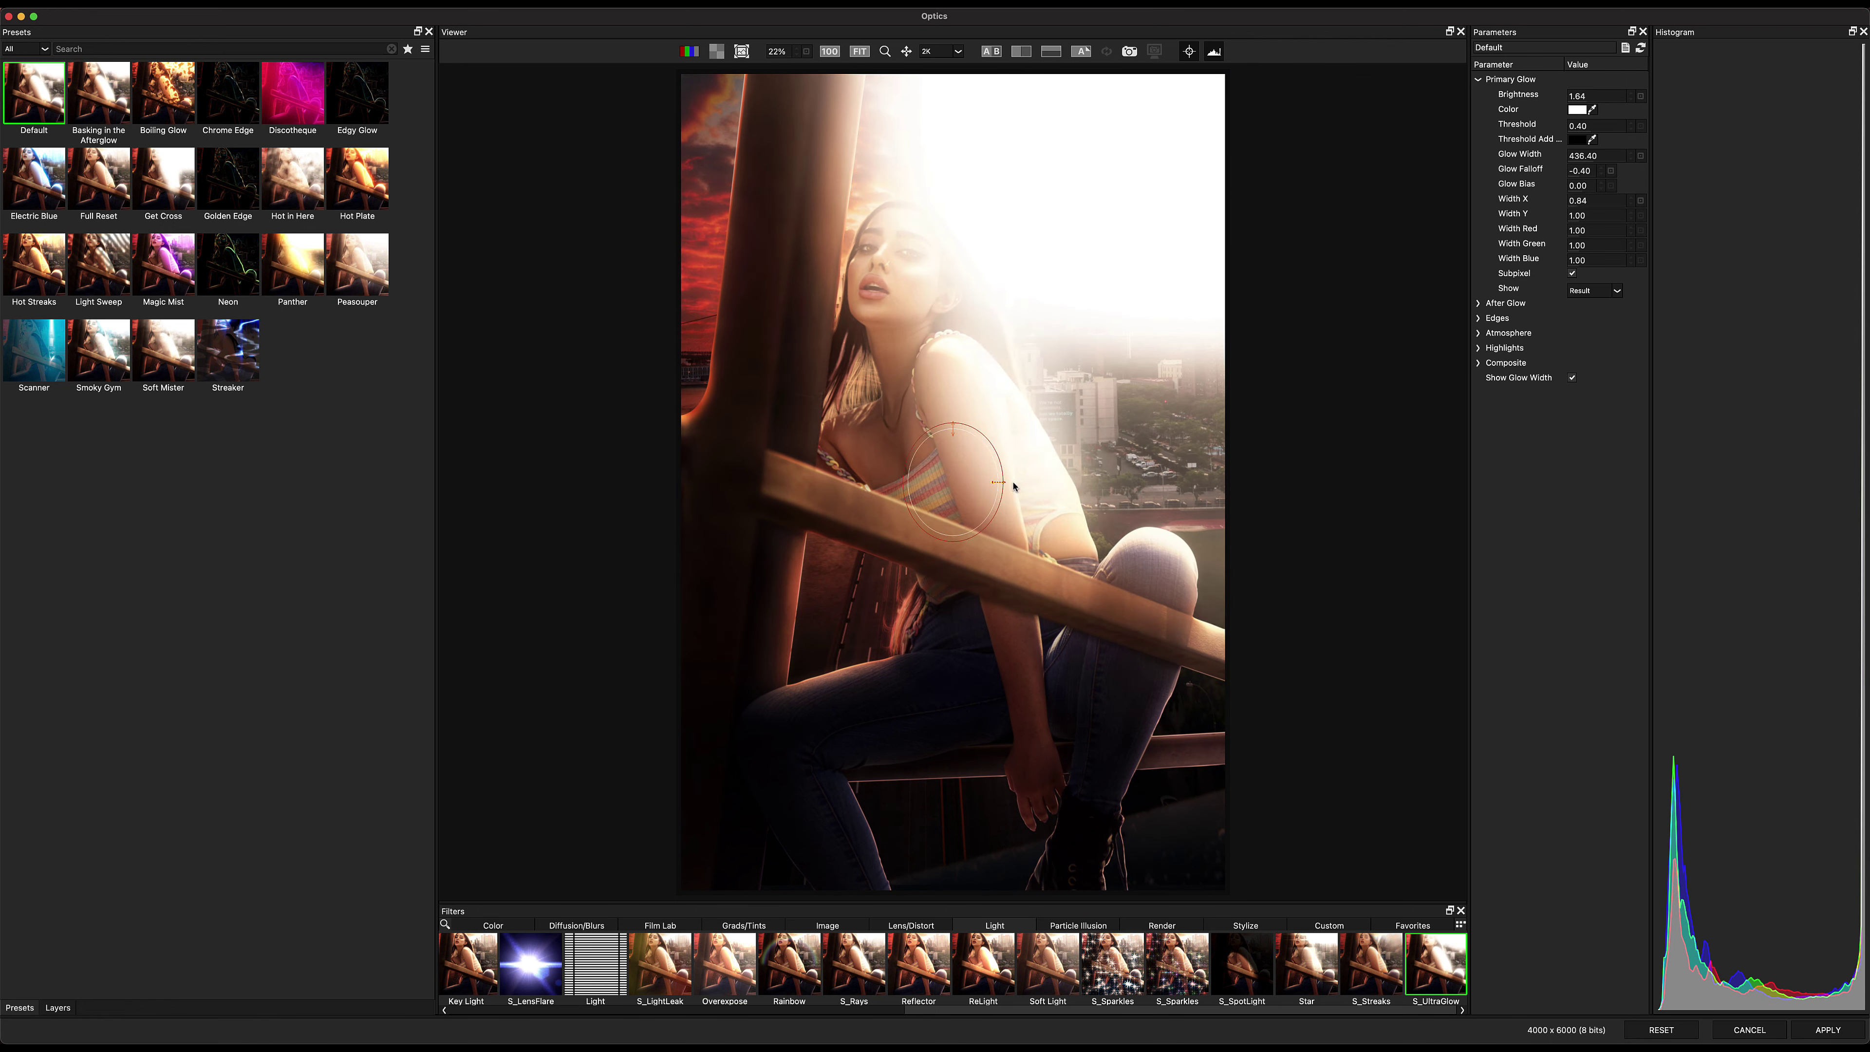
pyautogui.click(1506, 303)
pyautogui.click(1497, 407)
pyautogui.click(1508, 511)
pyautogui.click(1504, 646)
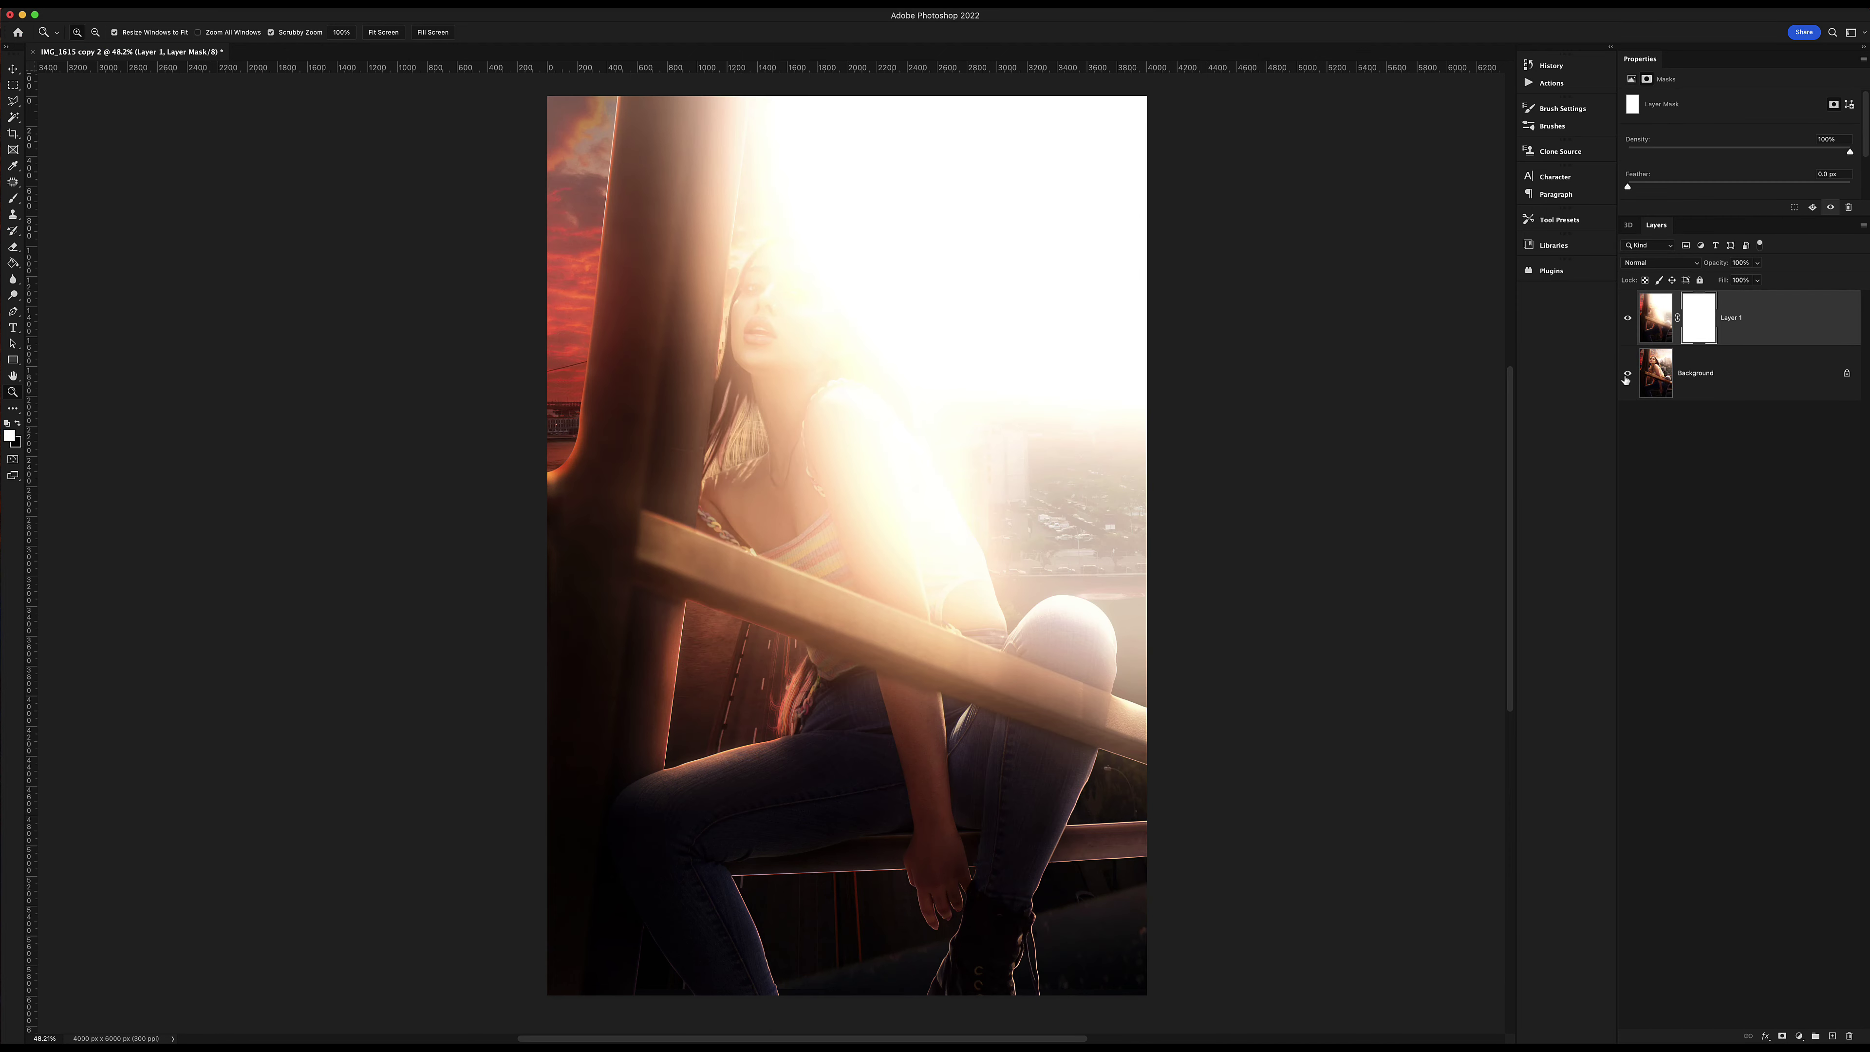
# Hide the glow layer behind an inverted black mask and paint a small touch.
pyautogui.hotkey('ctrl', 'i')
pyautogui.press('b')
pyautogui.moveTo(677, 648); pyautogui.dragTo(793, 749)
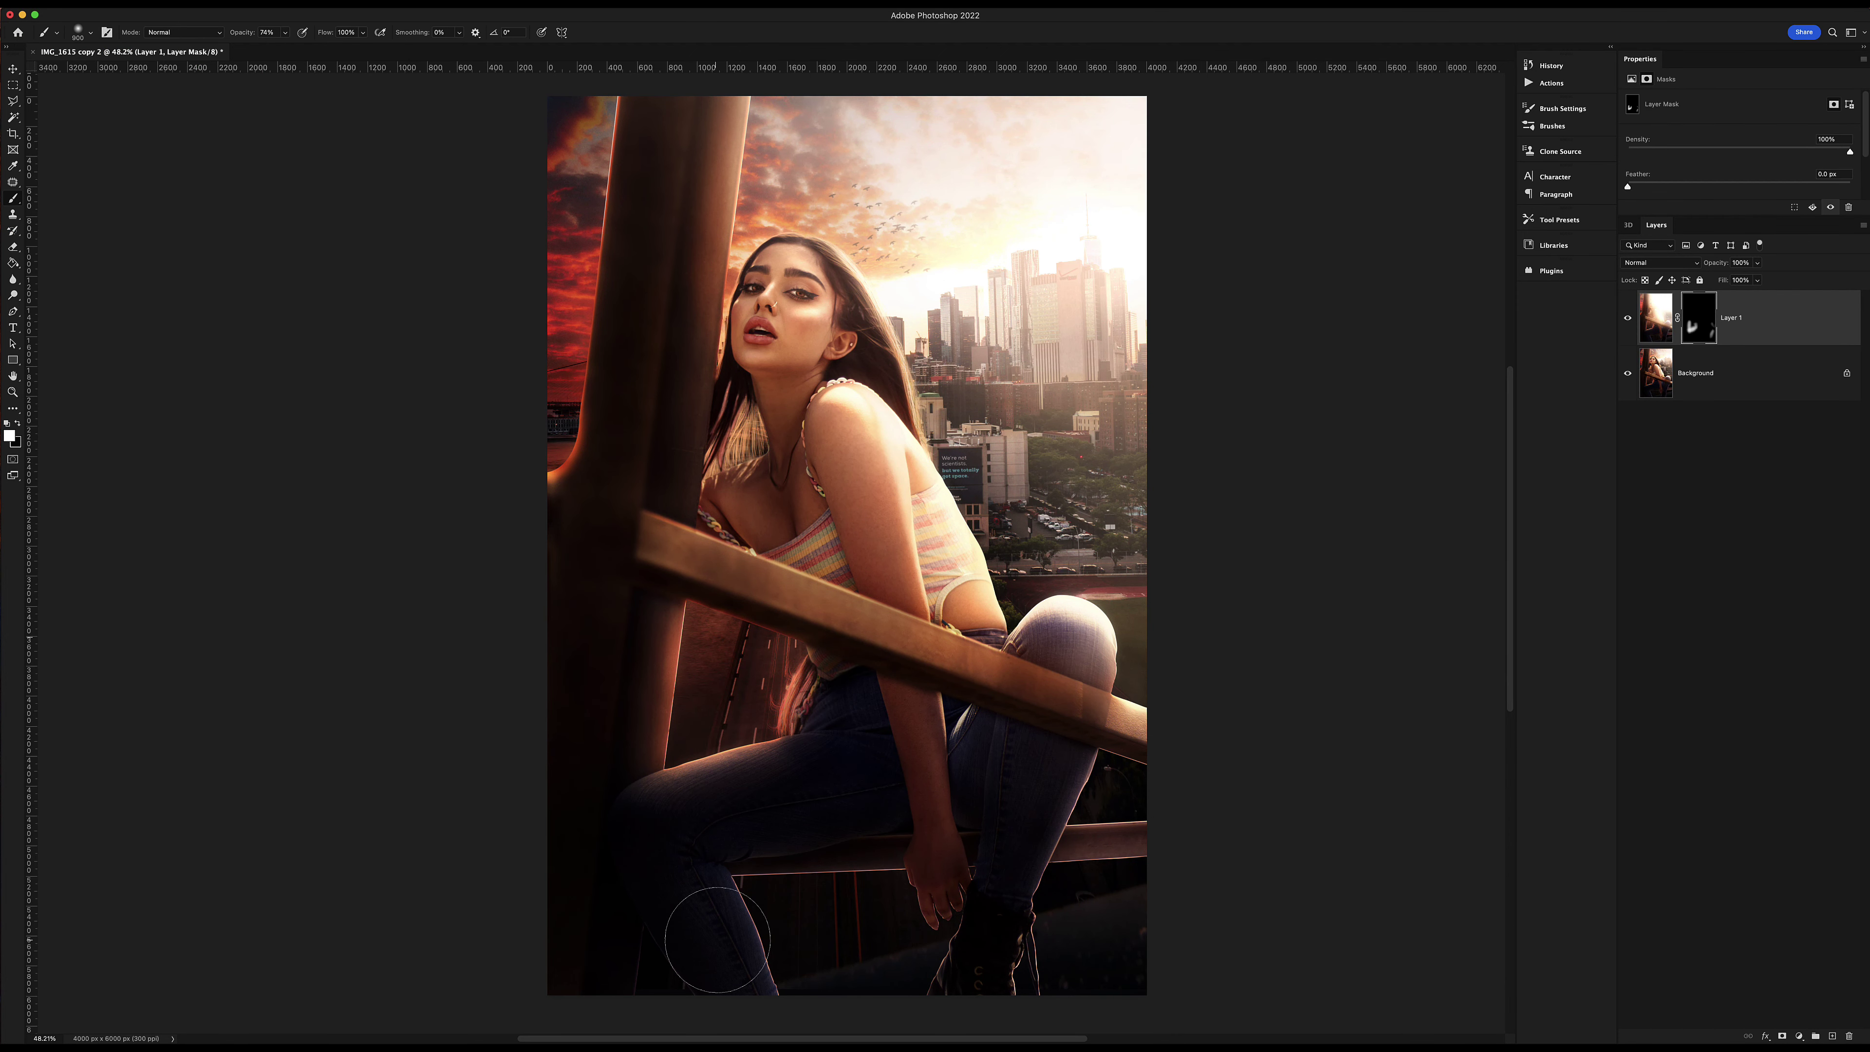
# Paint the glow back over the upper sky and merge it down.
pyautogui.moveTo(589, 356); pyautogui.dragTo(559, 139)
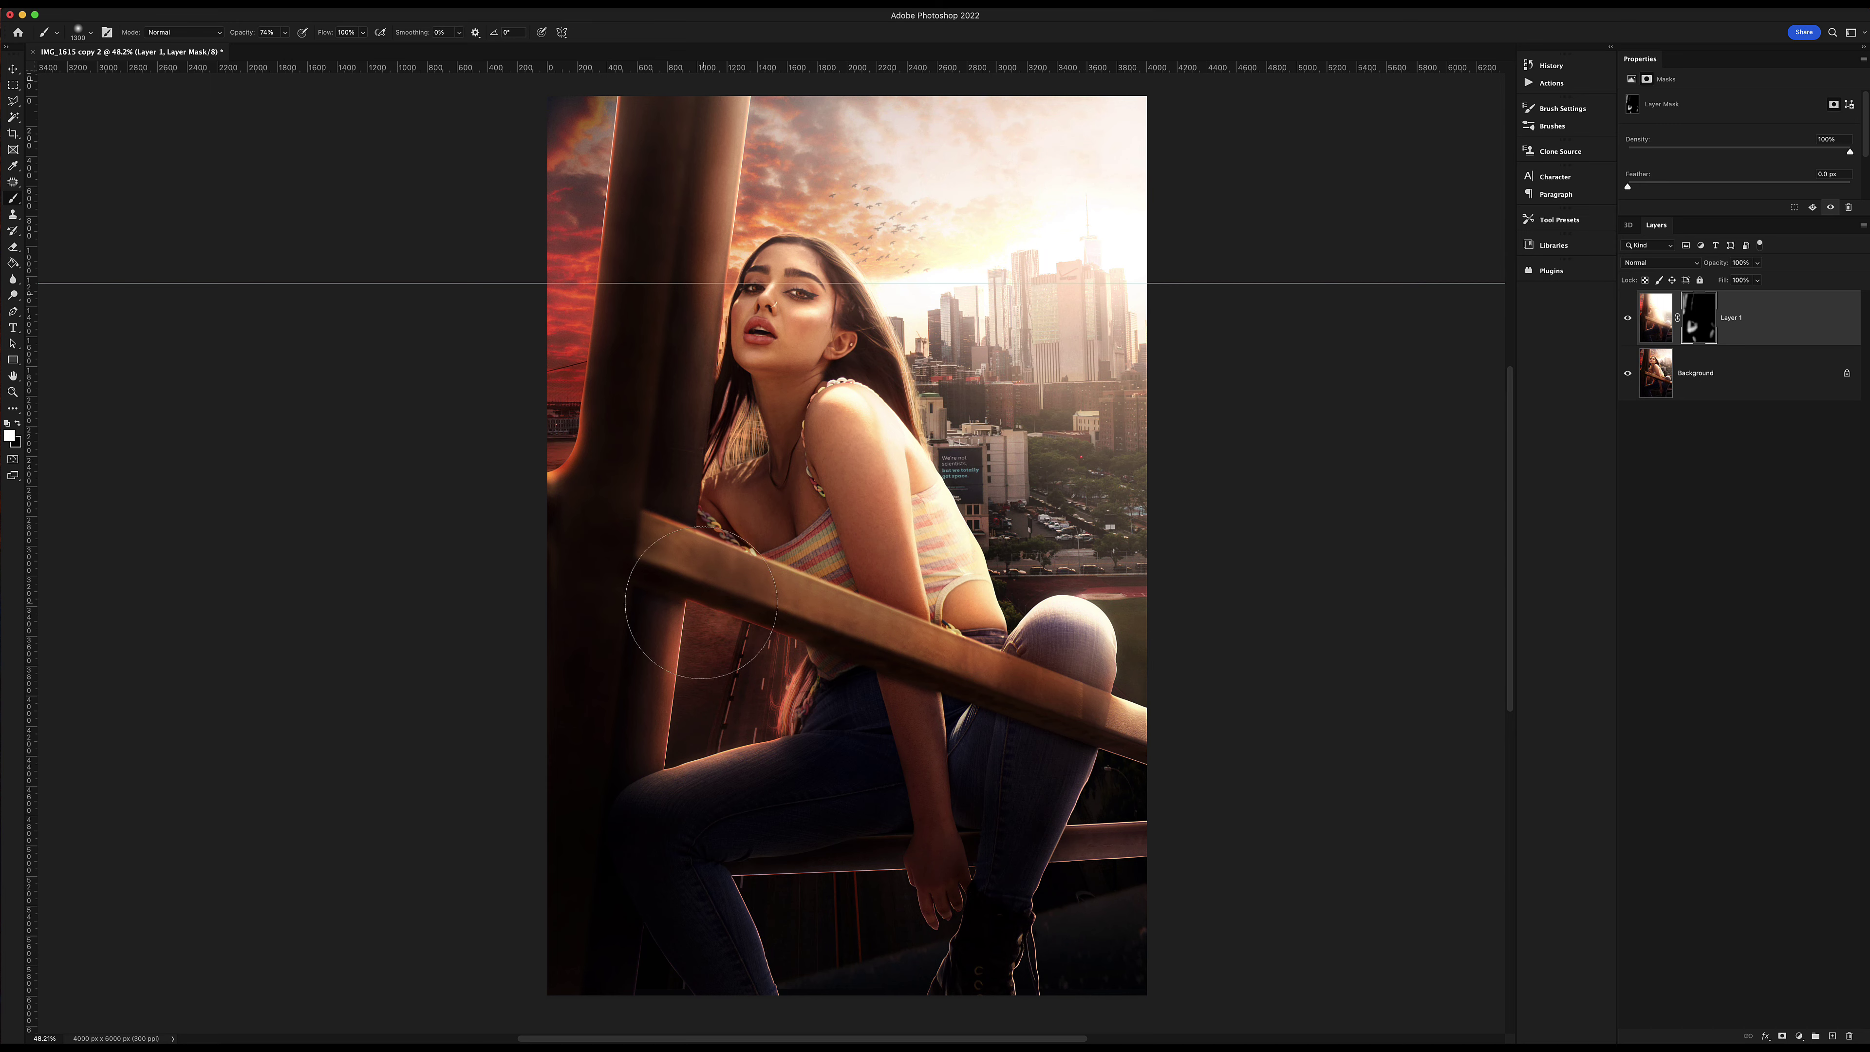
pyautogui.press('z')
pyautogui.moveTo(993, 506); pyautogui.dragTo(1021, 421)
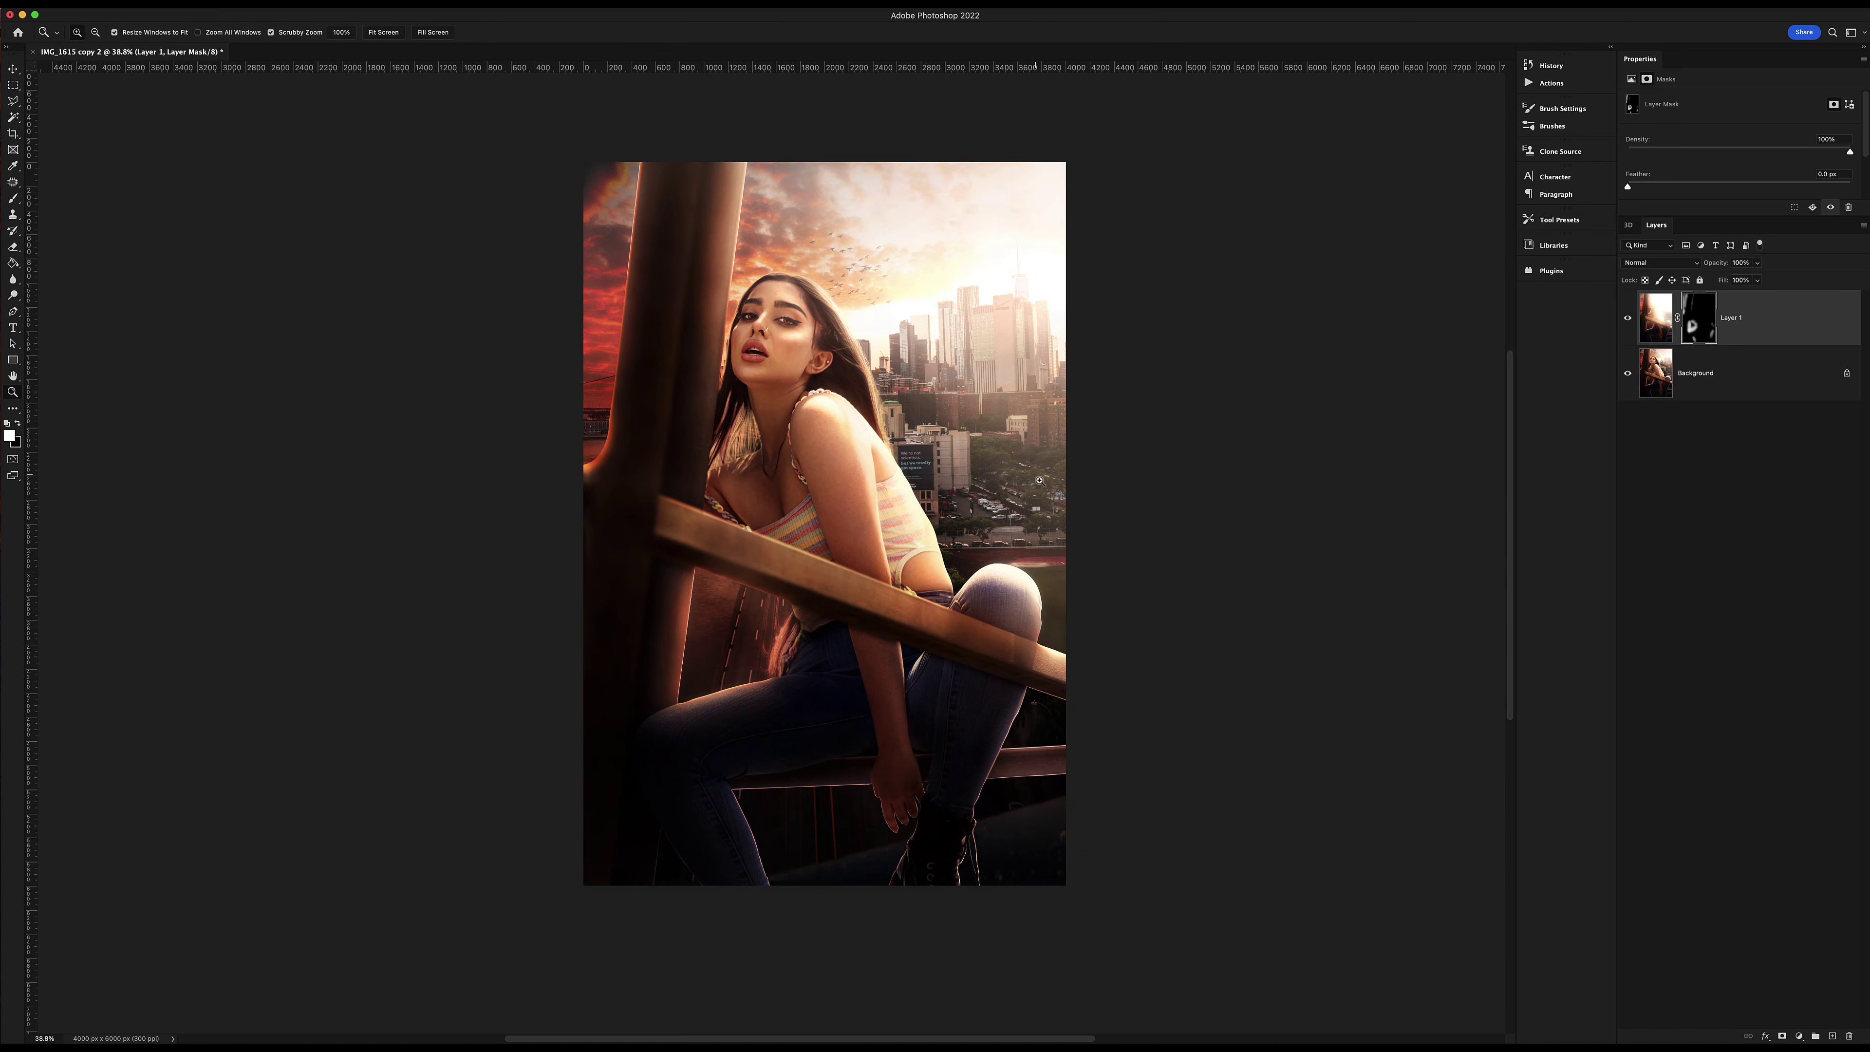
pyautogui.hotkey('ctrl', 'e')
# Add a masked Curves darkening over part of the image and float the original photo to compare.
pyautogui.hotkey('ctrl', 'i')
pyautogui.press('b')
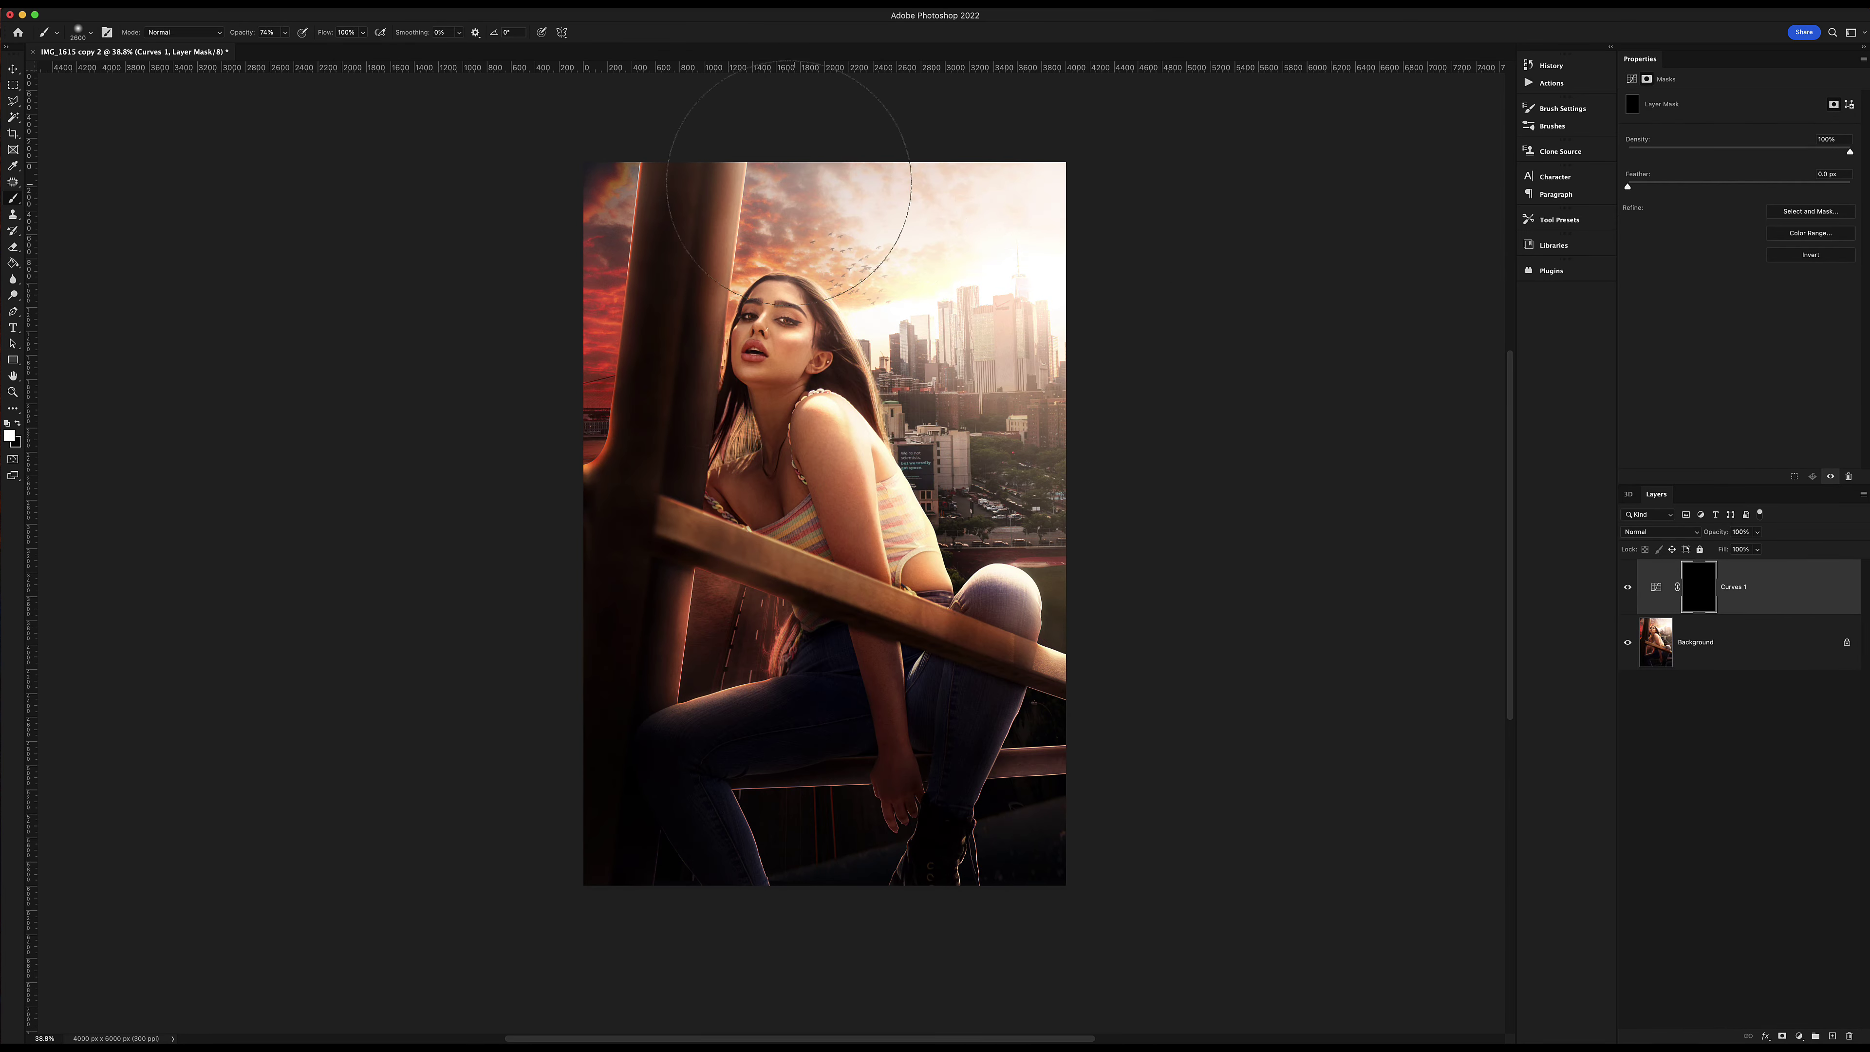
pyautogui.moveTo(789, 182); pyautogui.dragTo(1085, 397)
pyautogui.press('v')
pyautogui.moveTo(132, 52); pyautogui.dragTo(588, 80)
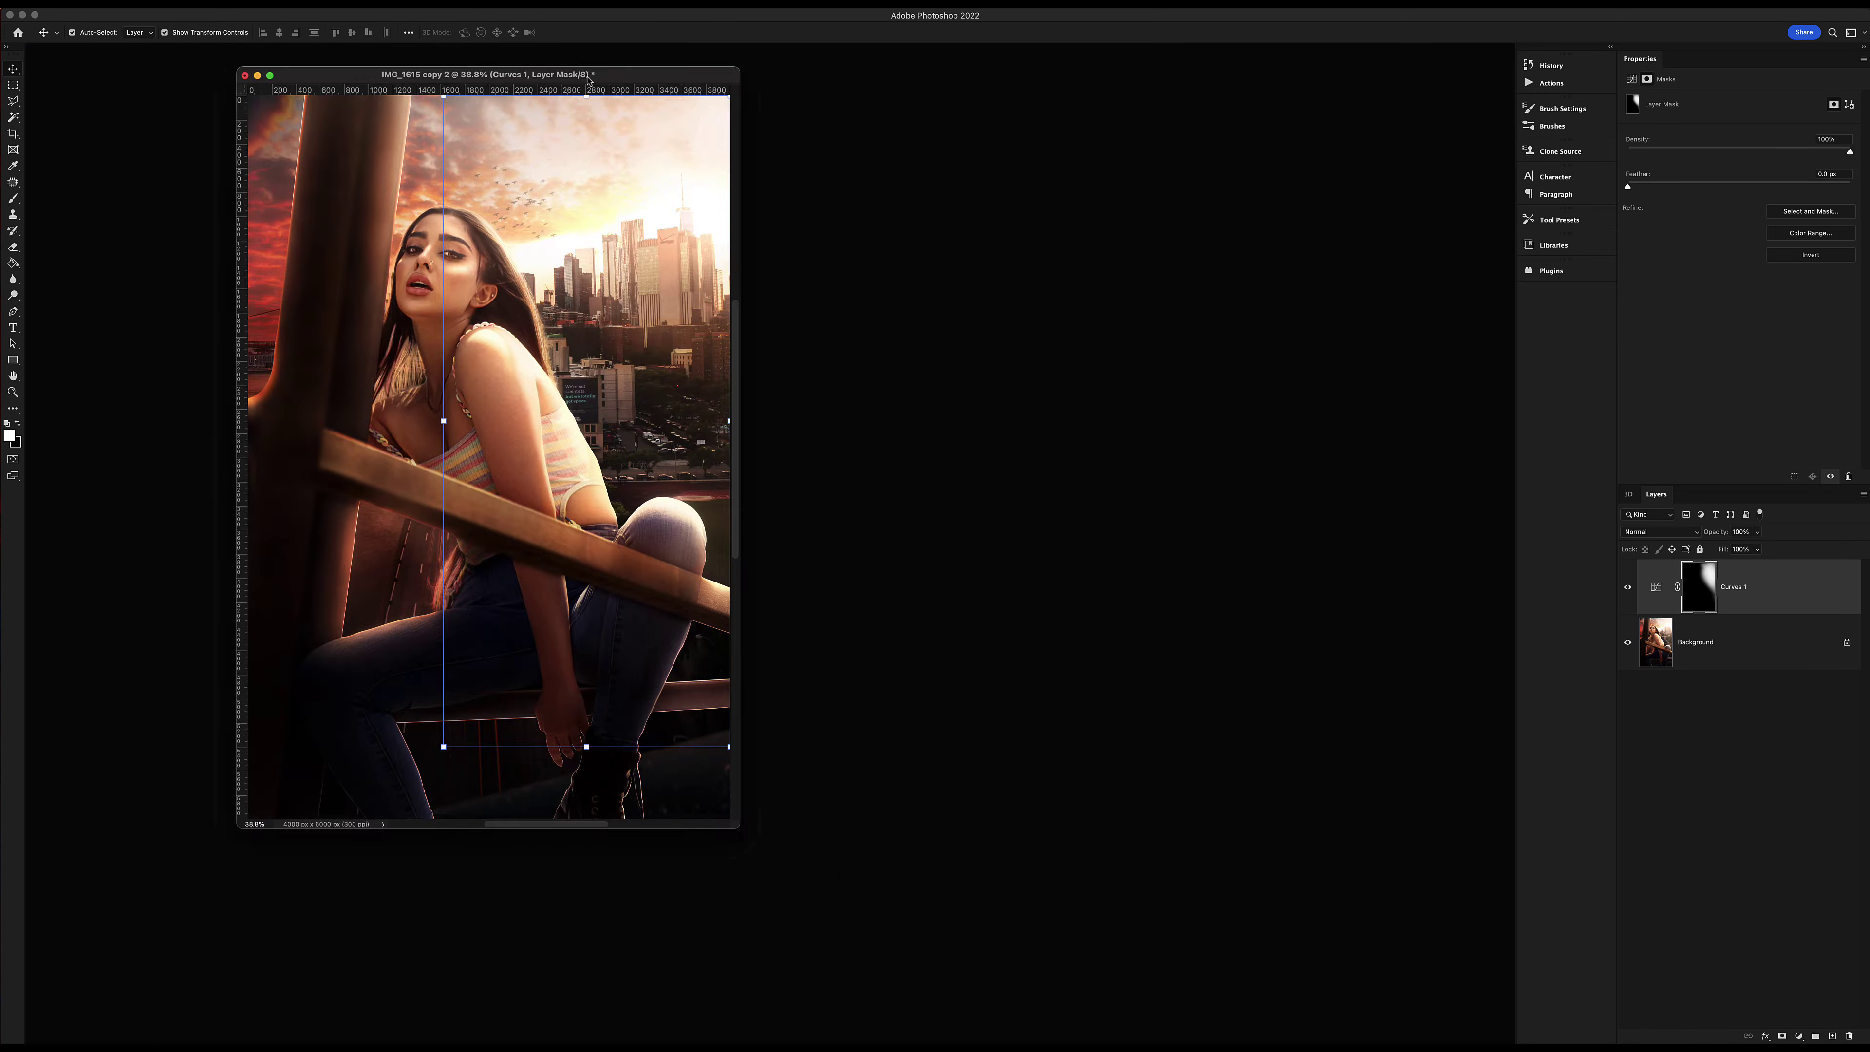